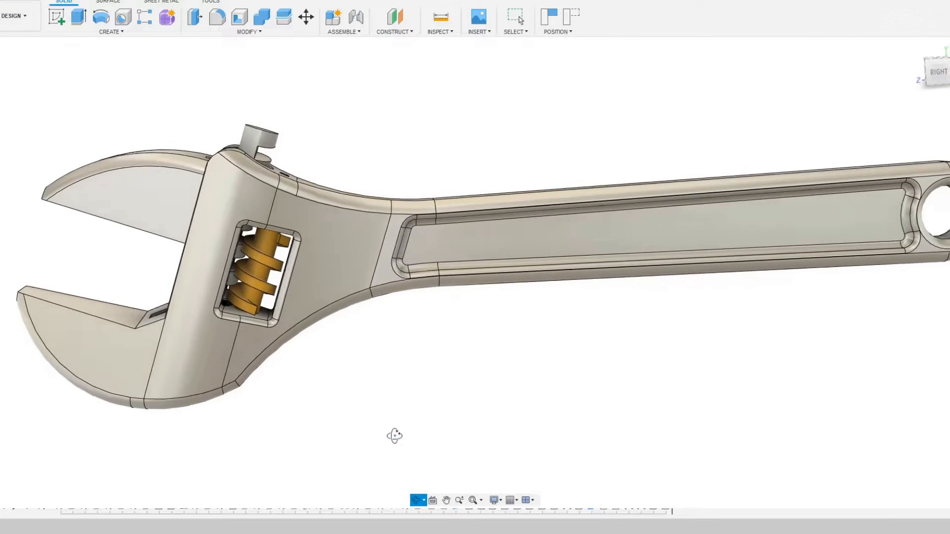
- Examine the finished adjustable wrench model, its jaws and the worm gear in the head
scroll(14, 238, up, 3)
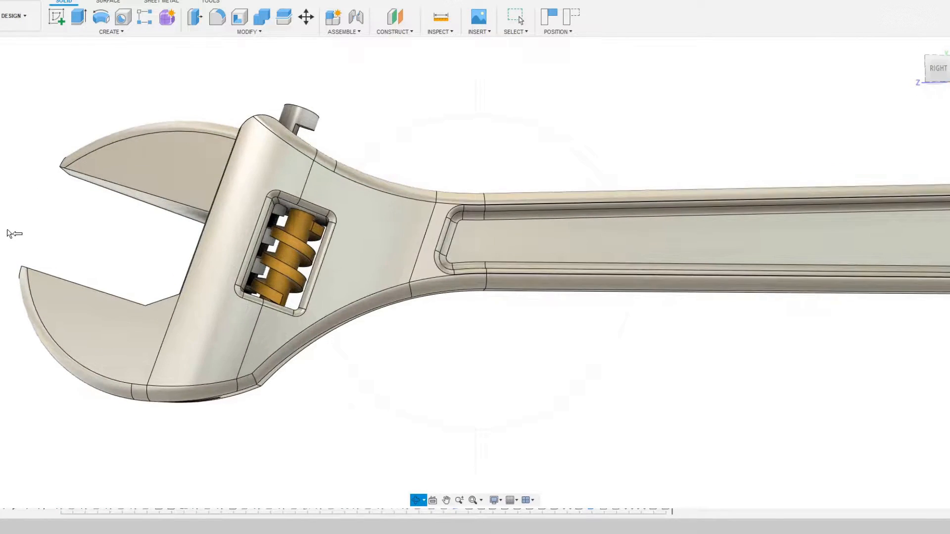
drag(200, 158, 284, 131)
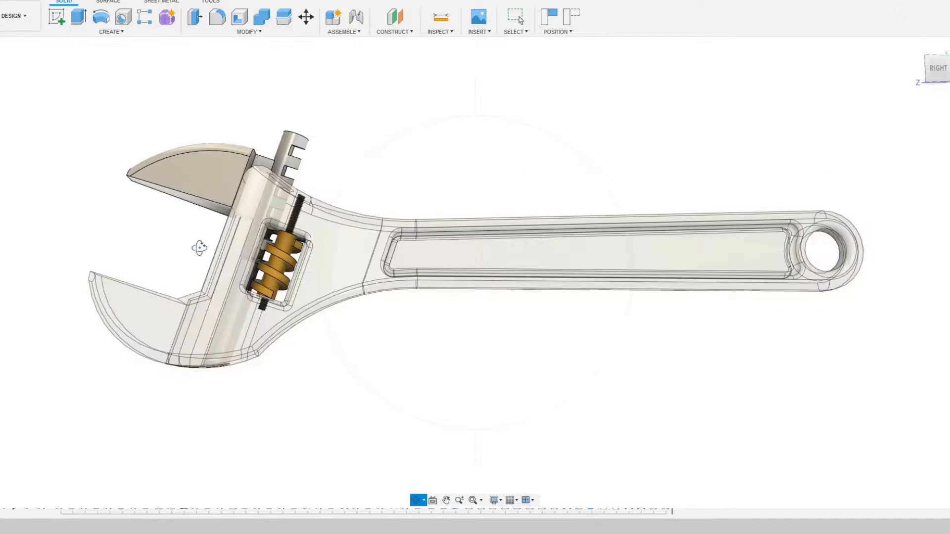
scroll(199, 248, up, 3)
scroll(201, 249, up, 2)
drag(277, 192, 331, 375)
key(Escape)
drag(598, 60, 441, 93)
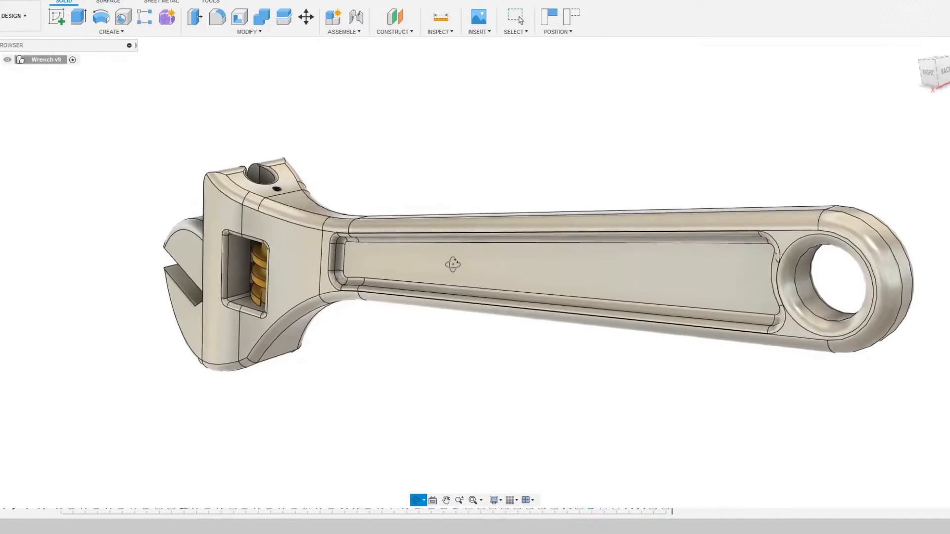
drag(452, 265, 486, 314)
scroll(378, 244, up, 5)
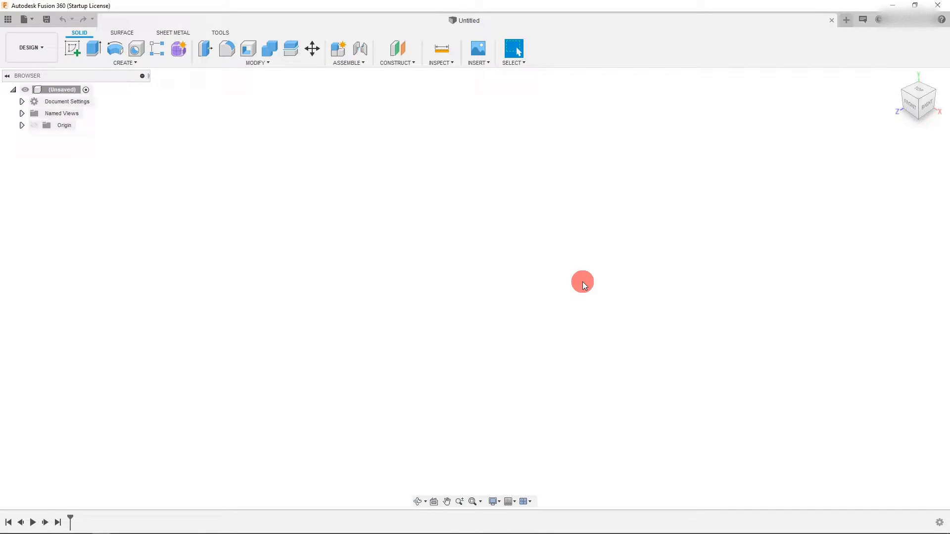
- Orient the view to Right and create a new sketch on the YZ origin plane
click(913, 109)
click(781, 159)
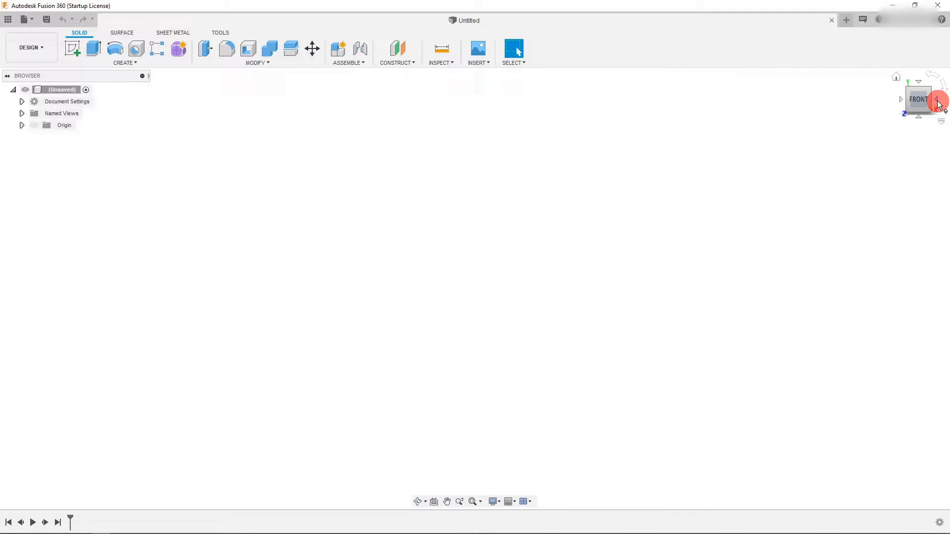
click(938, 105)
click(768, 140)
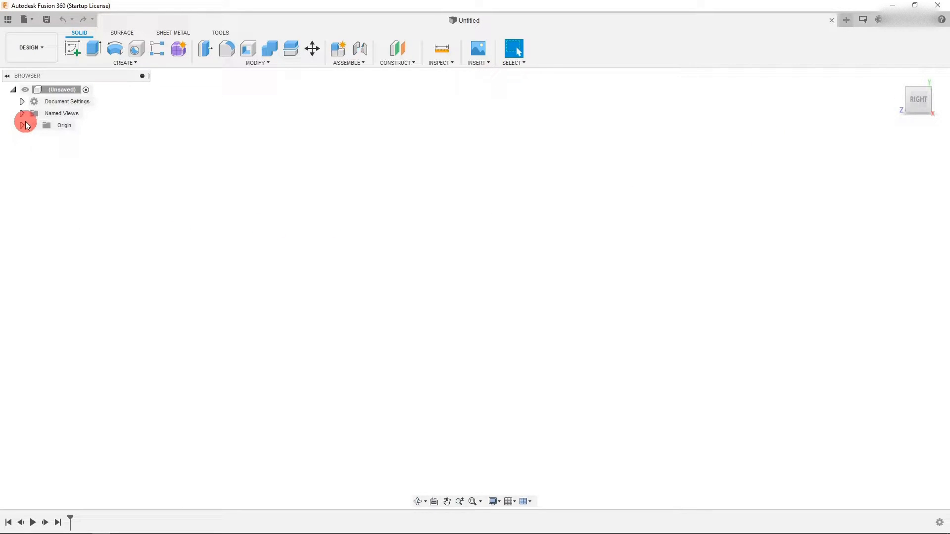
click(22, 125)
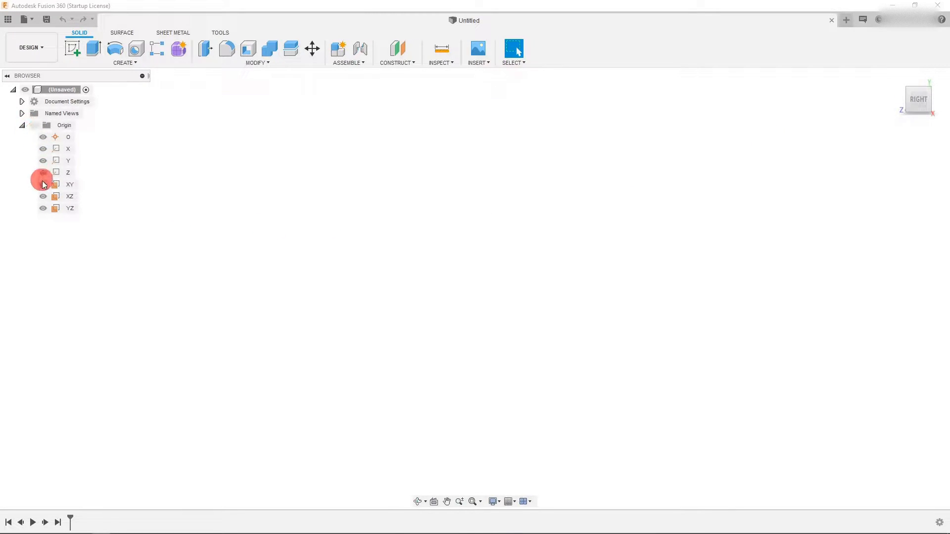
click(57, 209)
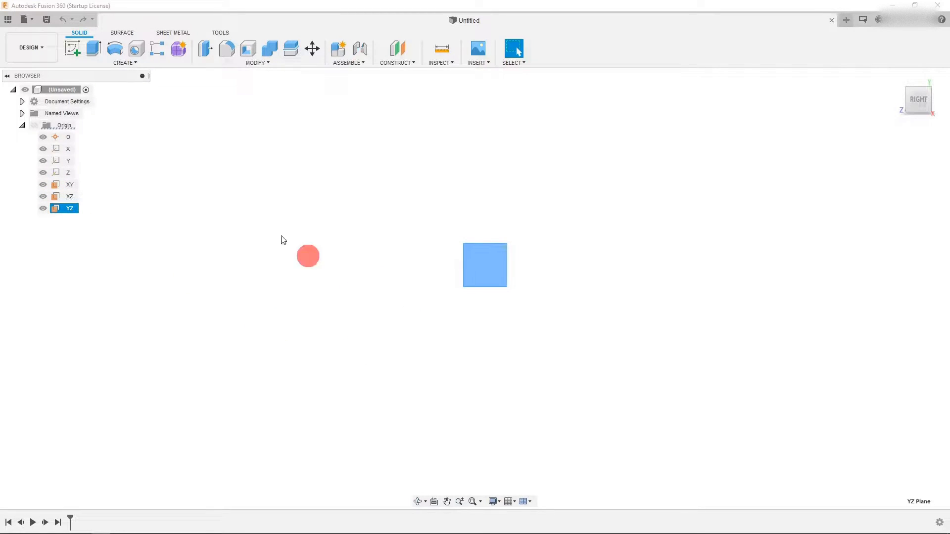
click(72, 58)
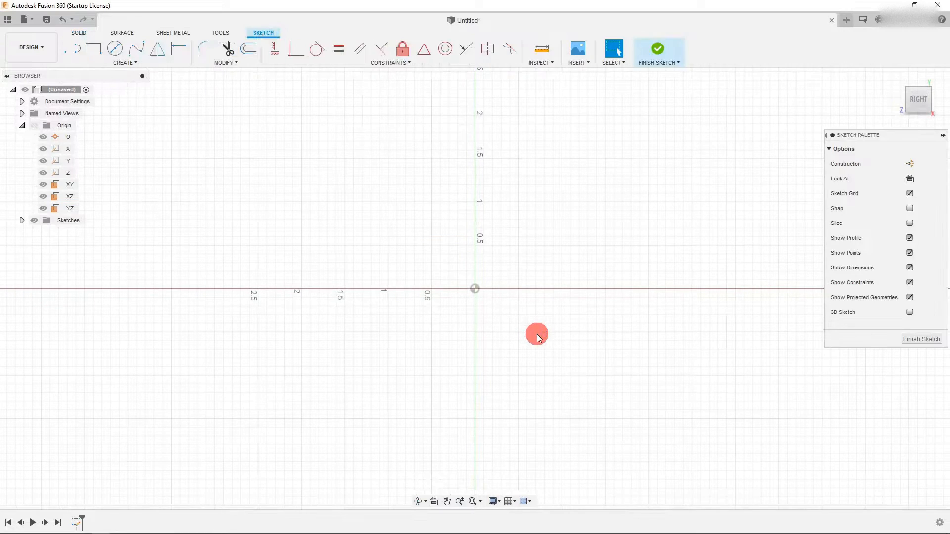
- Draw two concentric center-diameter circles at the origin, 0.425 and 0.785 in diameter
click(114, 49)
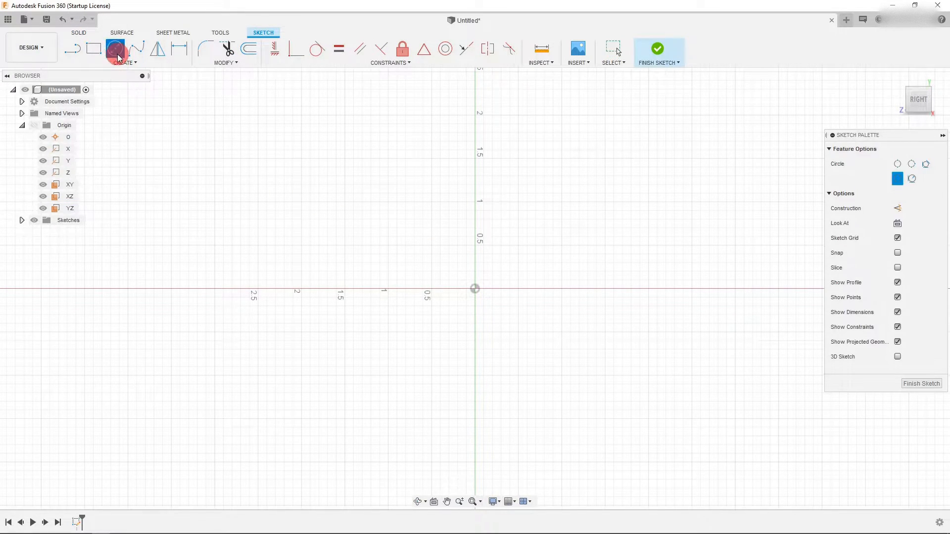
click(475, 289)
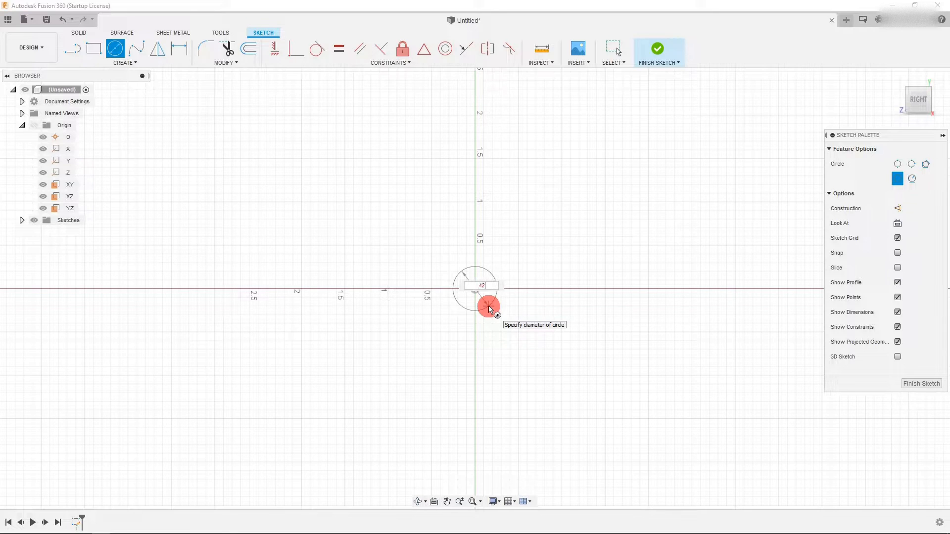
key(Return)
key(Escape)
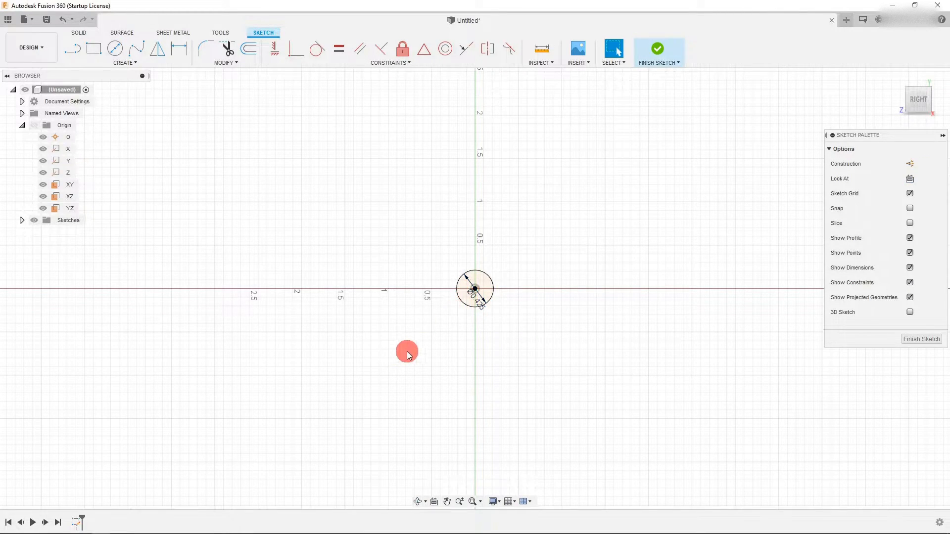
click(114, 48)
drag(475, 292, 502, 312)
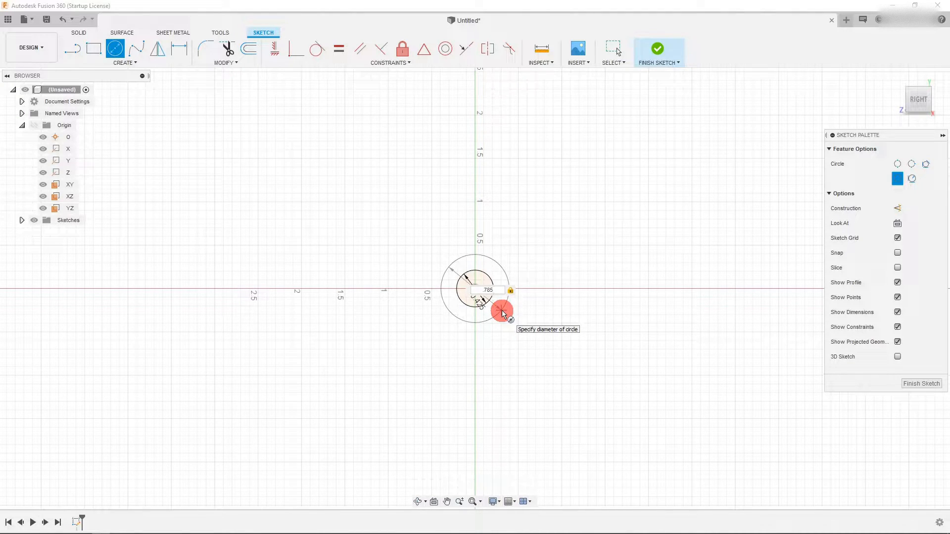
key(Return)
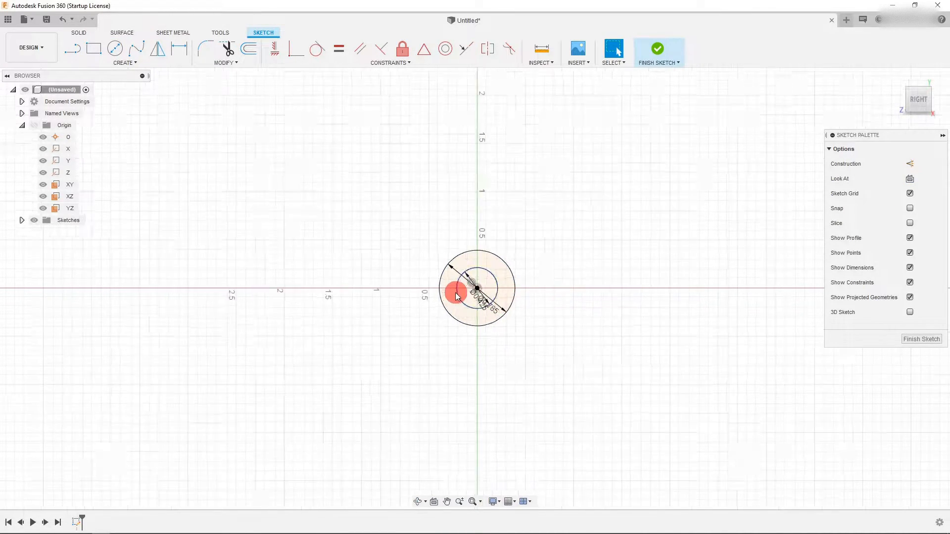
- Reposition the two diameter dimensions beside the circles
scroll(451, 290, up, 3)
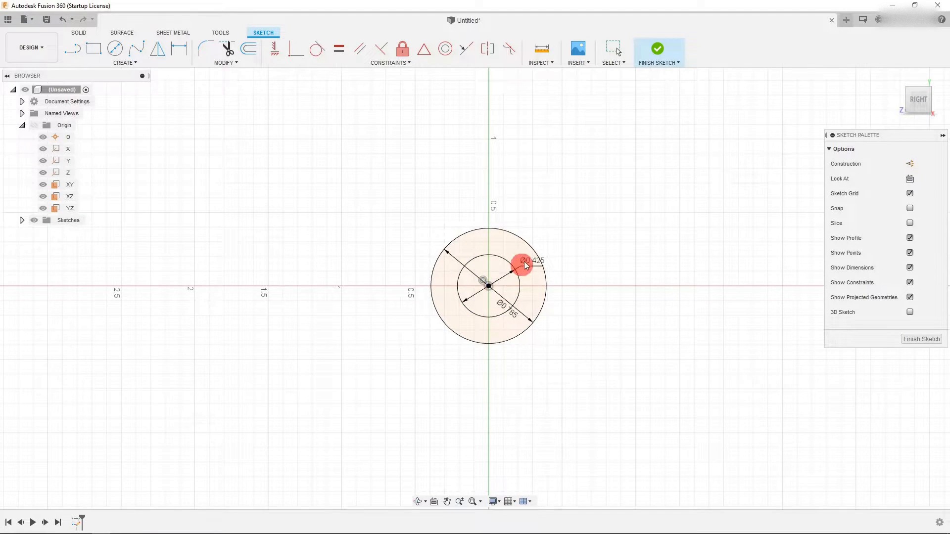
click(549, 236)
drag(515, 315, 571, 278)
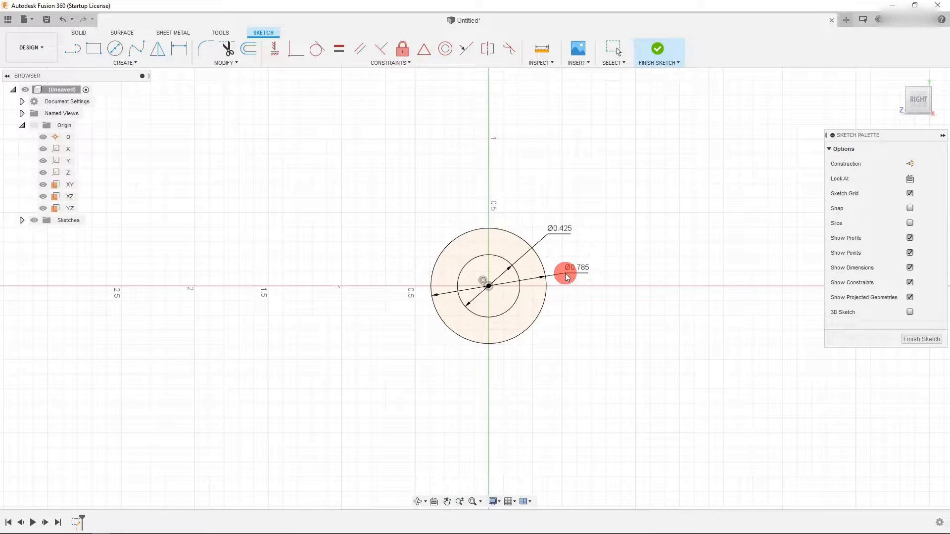
scroll(590, 325, down, 3)
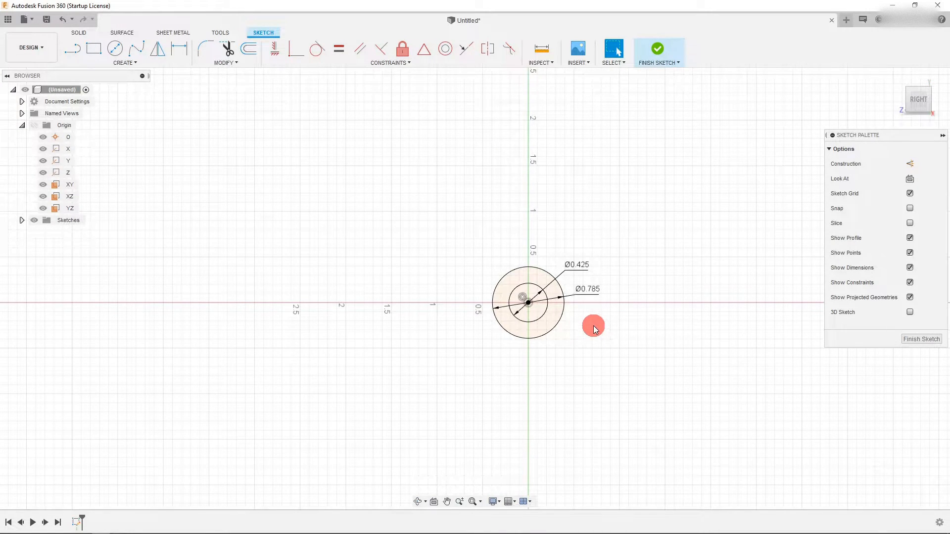
scroll(592, 326, down, 1)
- Draw a line from the top of the outer circle extending far to the left
click(74, 49)
click(513, 274)
drag(533, 275, 240, 288)
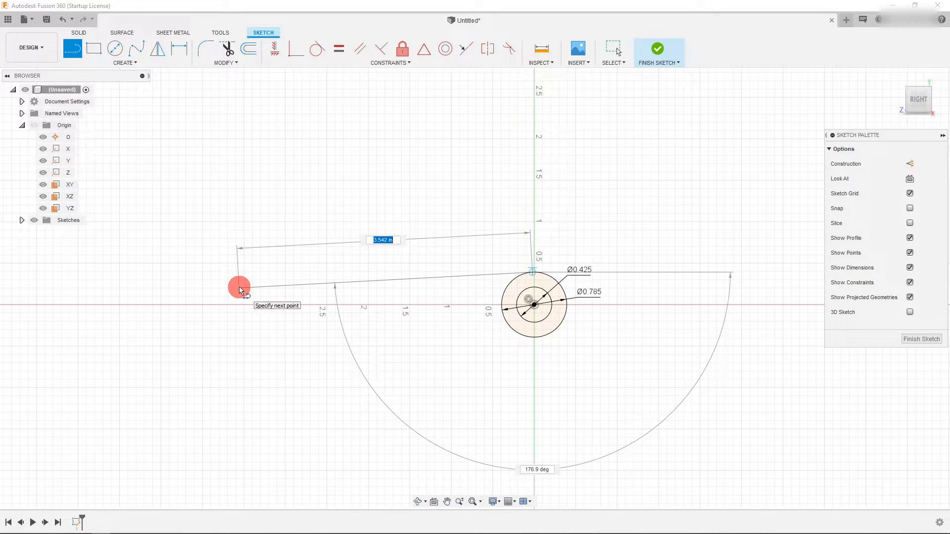
scroll(356, 283, down, 3)
click(185, 283)
key(Escape)
- Draw a second line from the bottom of the outer circle extending far to the left
click(68, 49)
scroll(455, 339, up, 5)
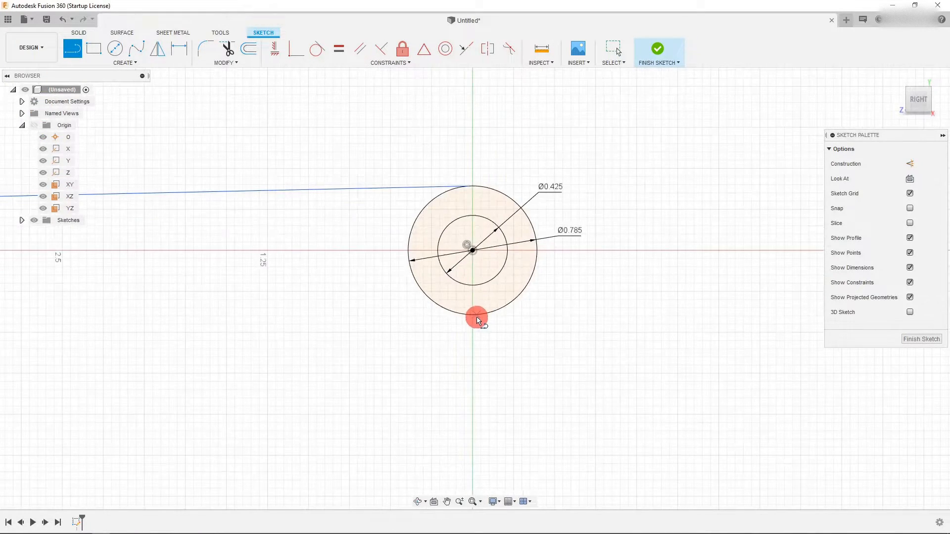
click(467, 320)
scroll(466, 321, down, 5)
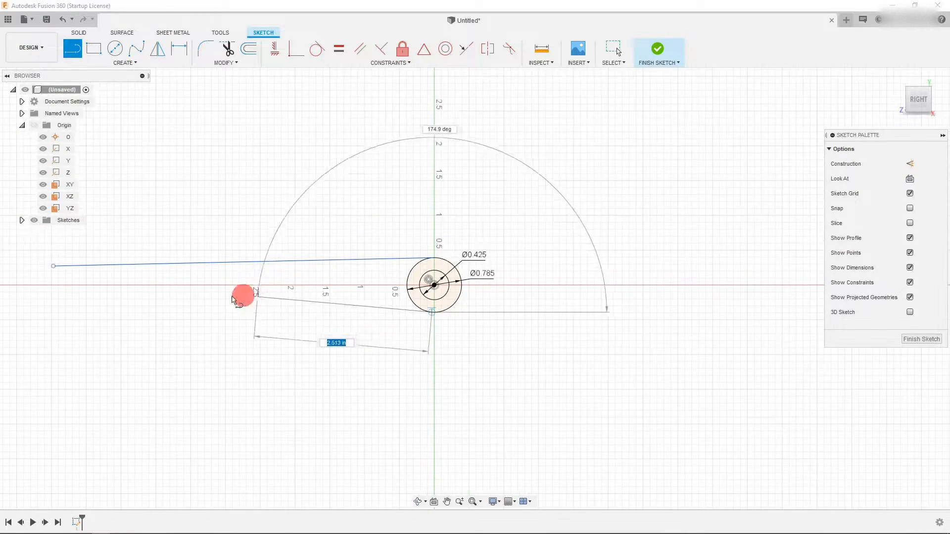
click(53, 292)
key(Escape)
- Make both long lines tangent to the outer circle
scroll(446, 309, up, 2)
click(386, 314)
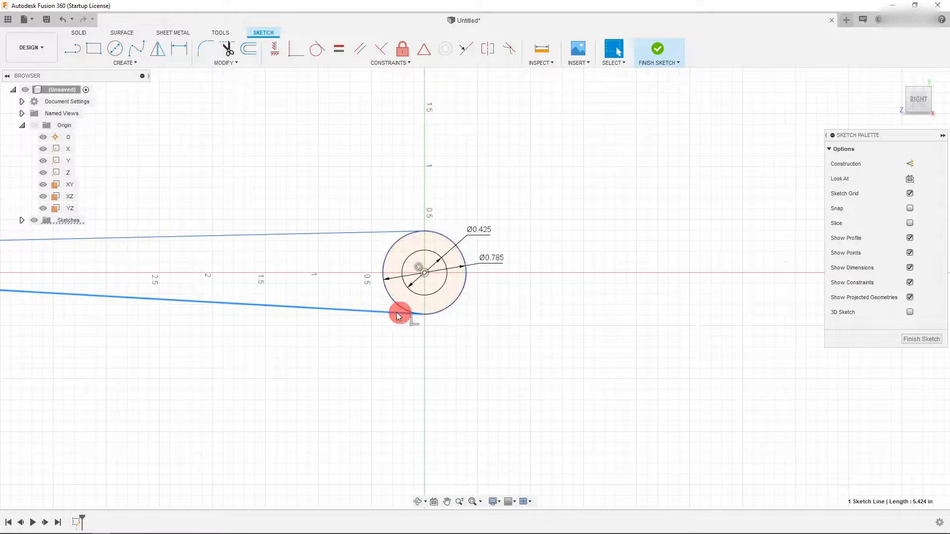
shift+click(435, 313)
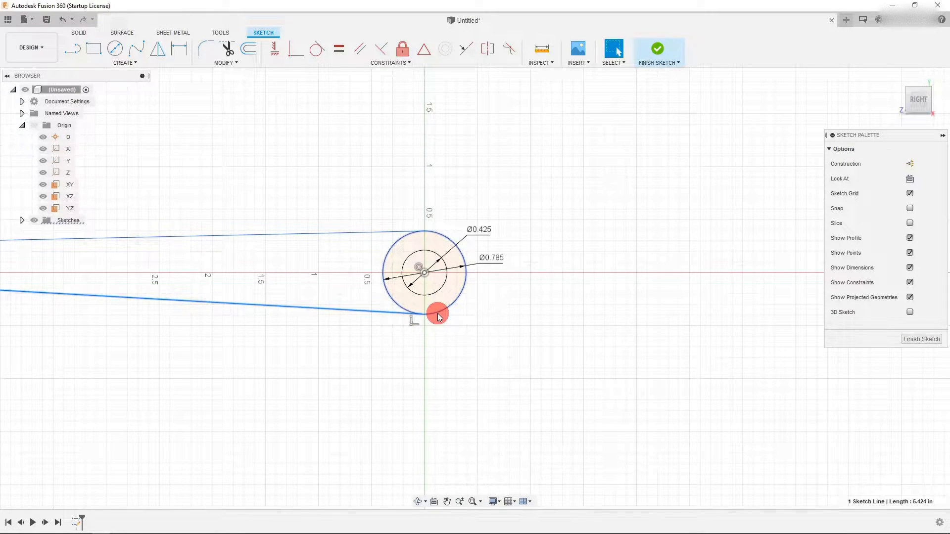
click(318, 50)
click(432, 232)
click(377, 232)
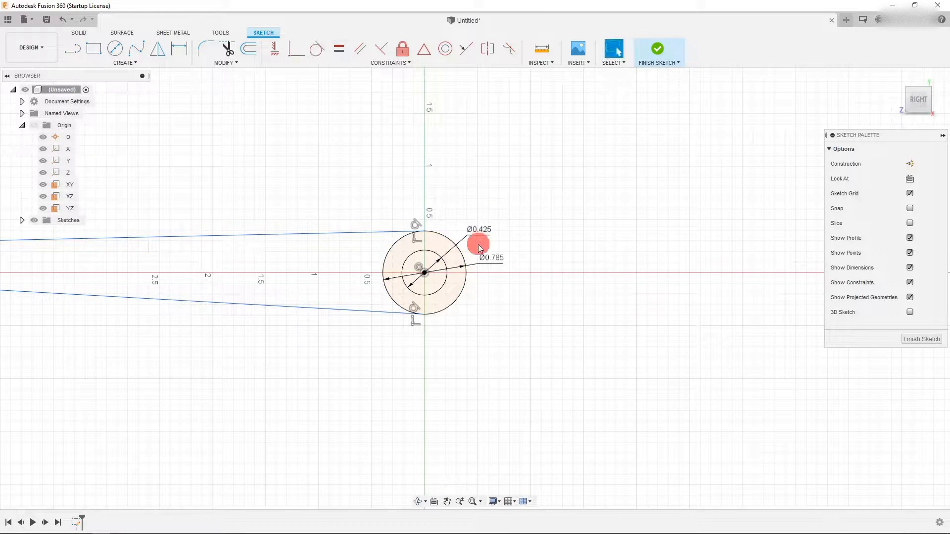
- Move a left endpoint of the lines to spread the two lines further apart
scroll(478, 247, down, 3)
scroll(348, 281, down, 3)
scroll(200, 266, up, 3)
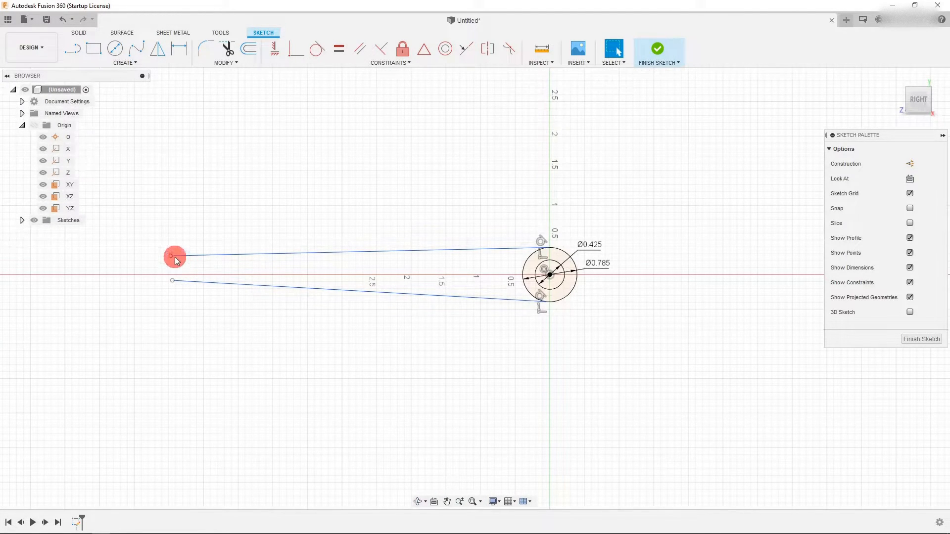
drag(171, 257, 173, 289)
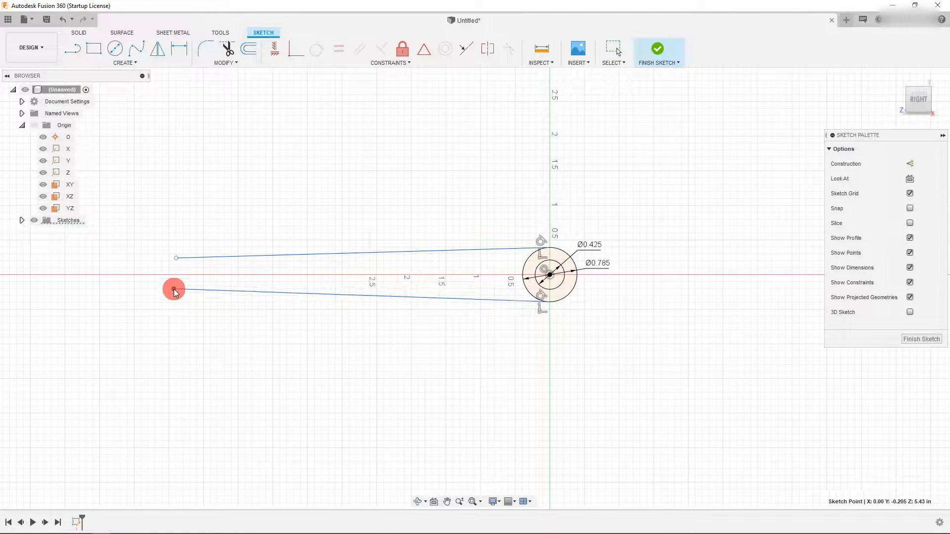
- Project the Z axis into the sketch and turn the projected line into construction geometry
click(66, 175)
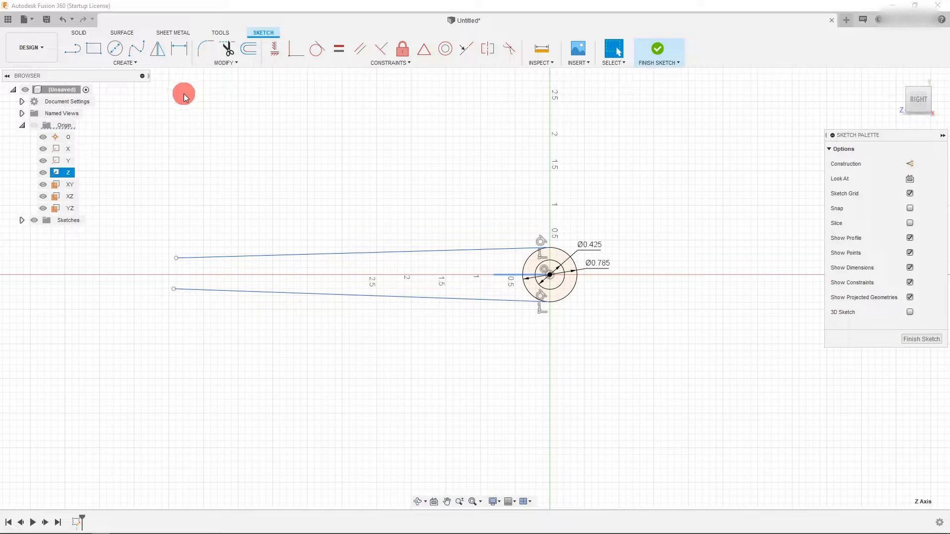
key(p)
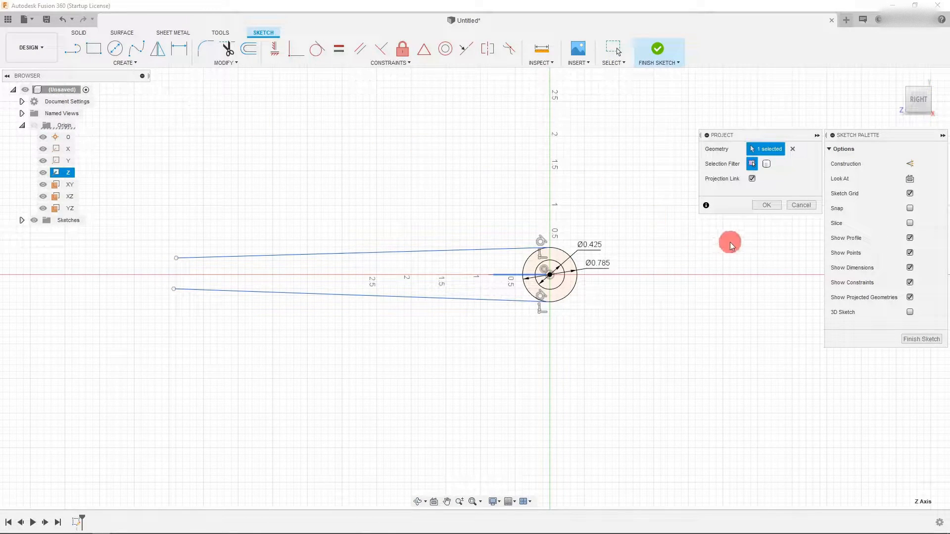
click(764, 206)
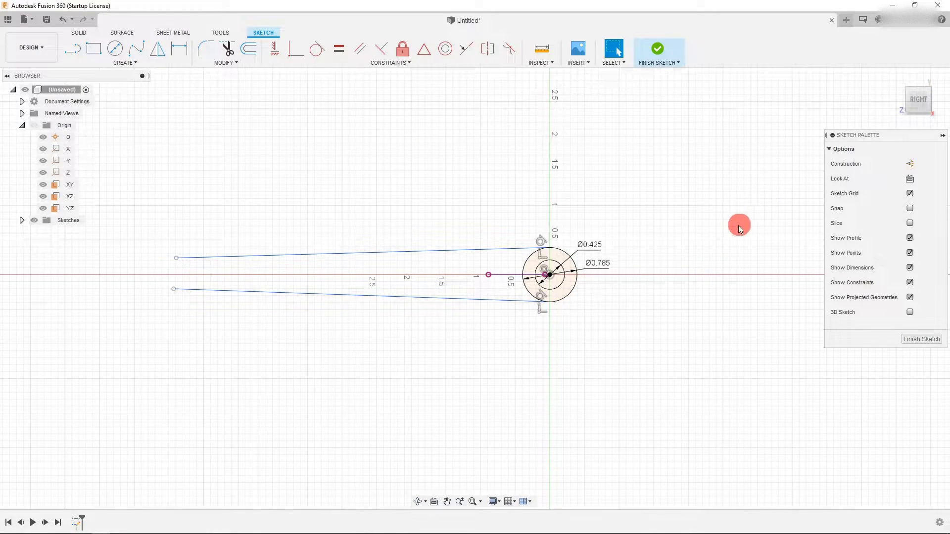
click(508, 276)
click(910, 165)
- Dimension the angle between the projected axis and the upper line as 1 deg
scroll(505, 265, up, 2)
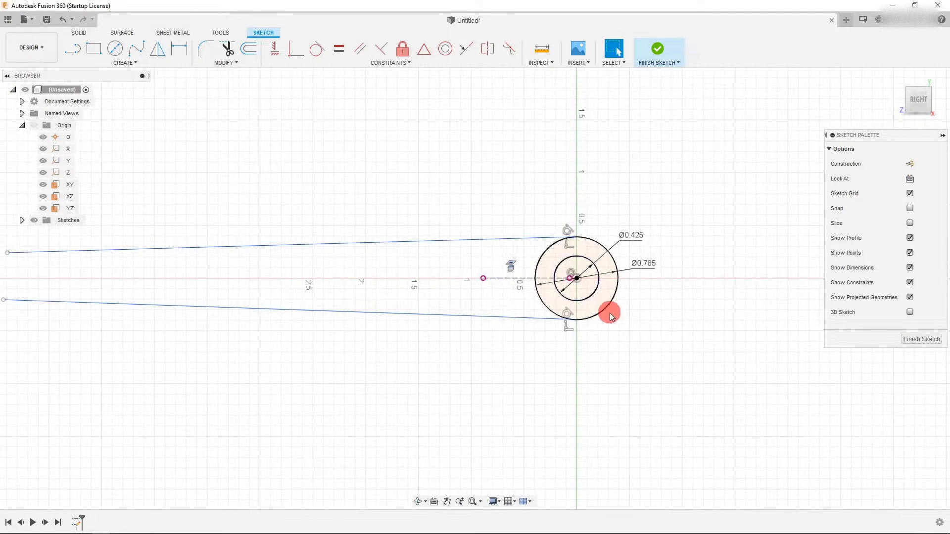
click(179, 48)
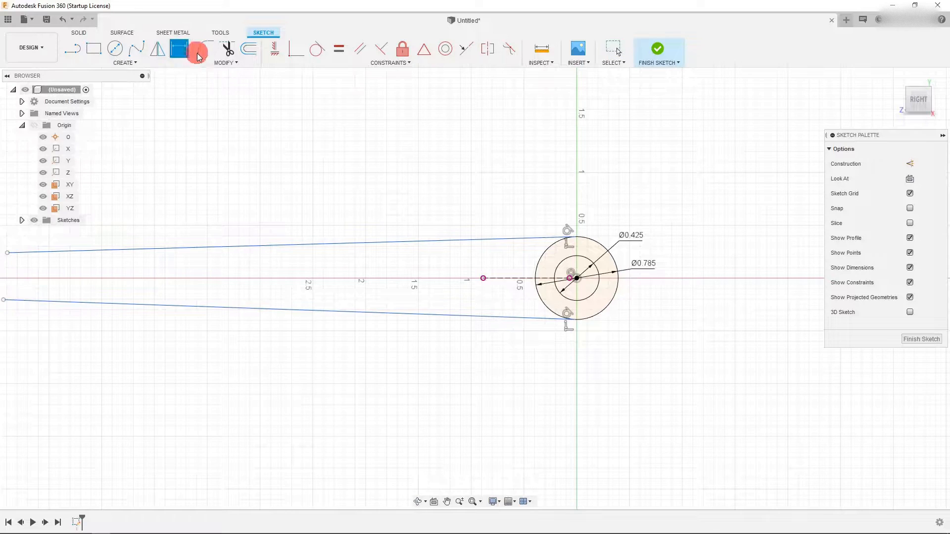
click(514, 280)
click(500, 241)
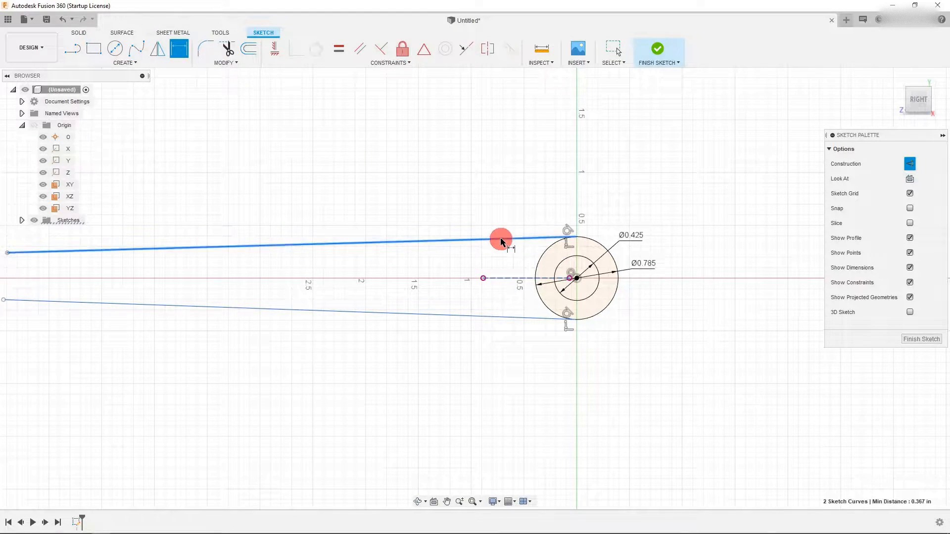
click(467, 256)
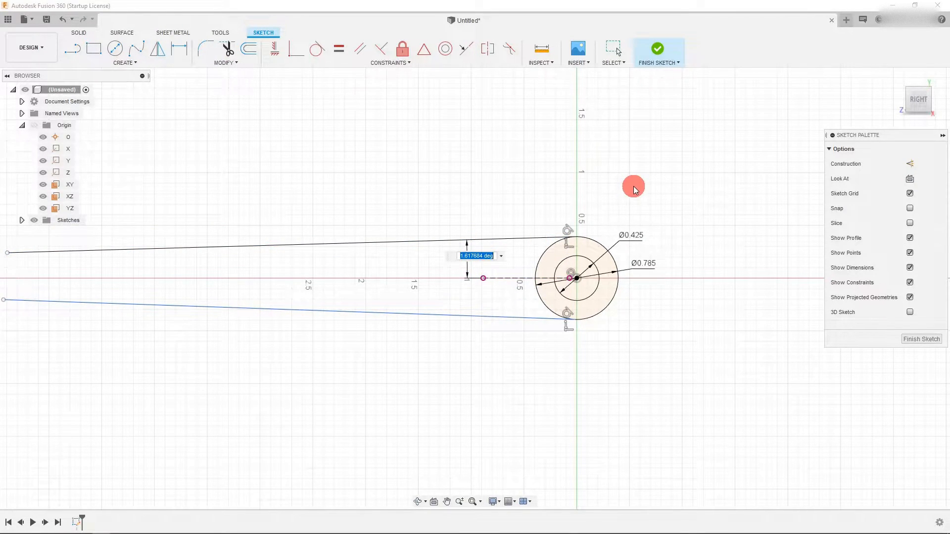
text(1)
key(Return)
- Dimension the angle between the lower line and the projected axis as 1.0° and move that dimension below the lines
scroll(651, 192, down, 2)
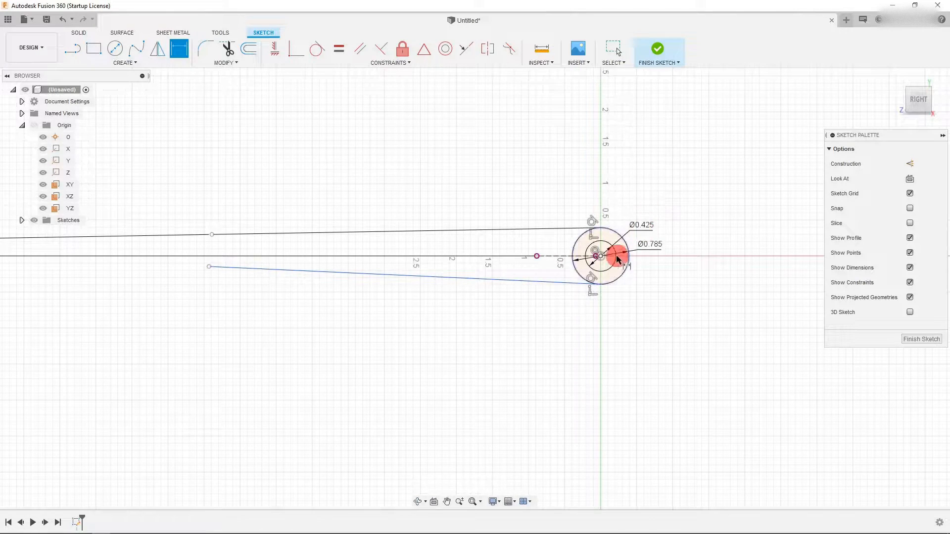
click(549, 283)
click(553, 256)
click(536, 267)
scroll(591, 290, down, 2)
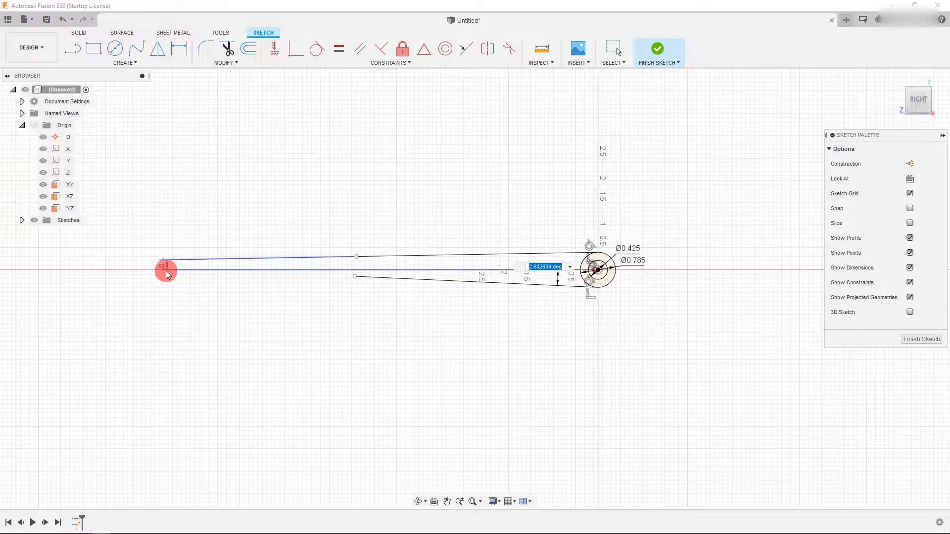
key(Return)
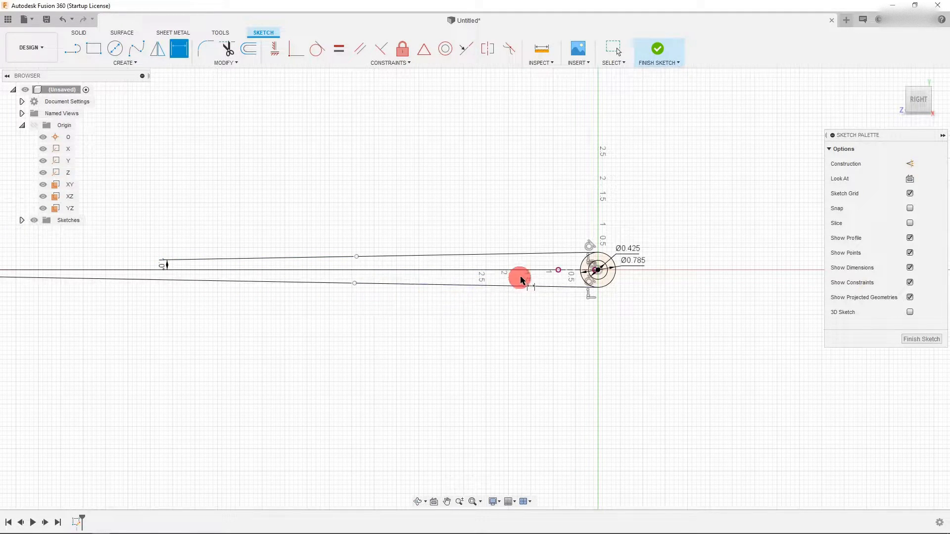
key(Escape)
scroll(524, 262, down, 2)
drag(77, 269, 517, 341)
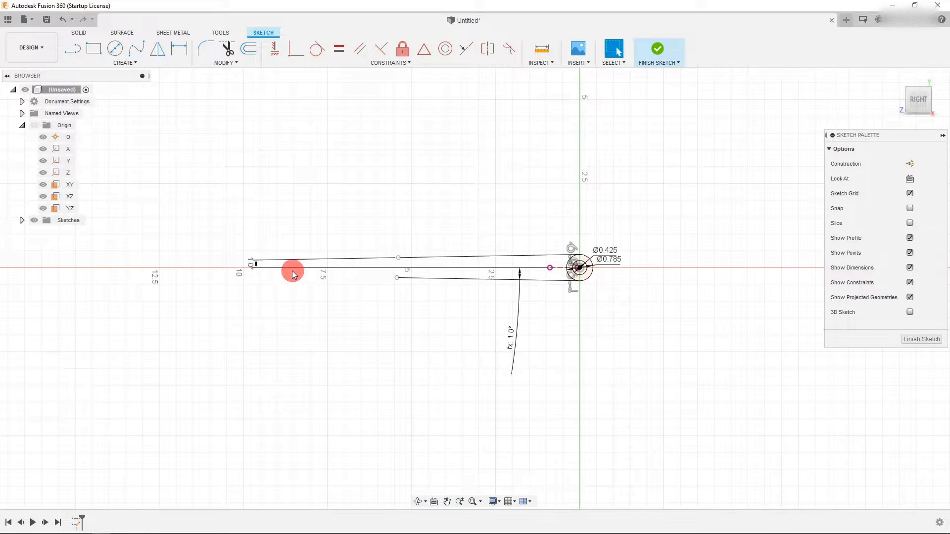
- Move the upper 1.0° angle dimension so it sits above the two handle lines
drag(250, 266, 530, 212)
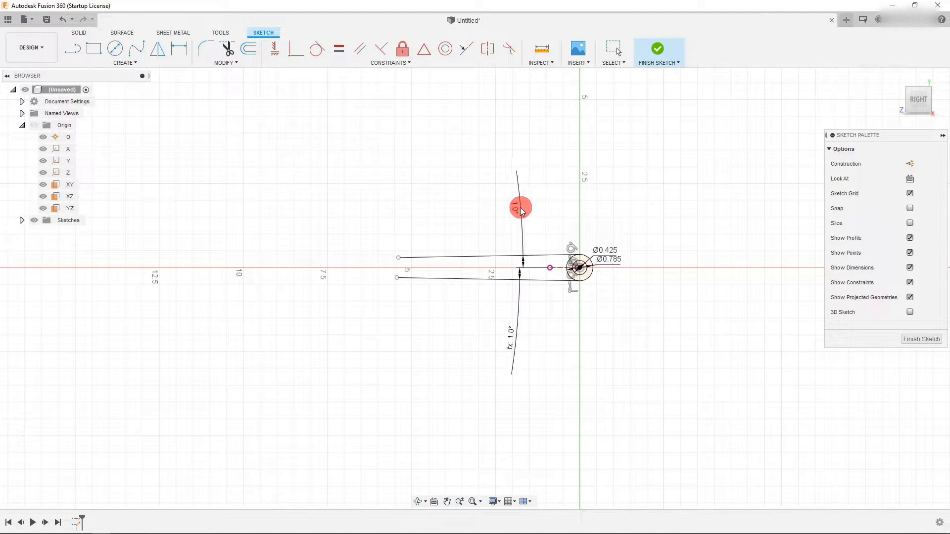
scroll(539, 273, up, 2)
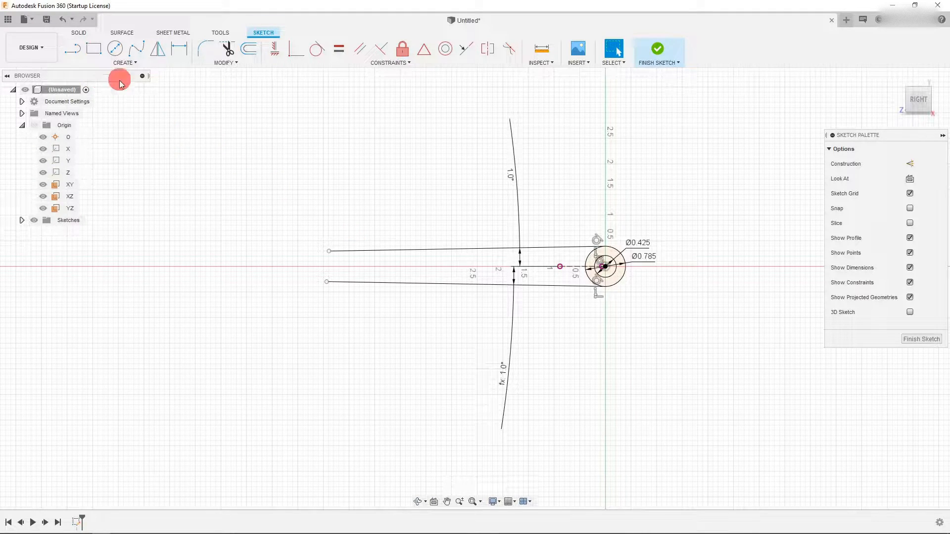
- Constrain the two left endpoints of the handle lines to be vertically aligned
click(330, 251)
click(327, 282)
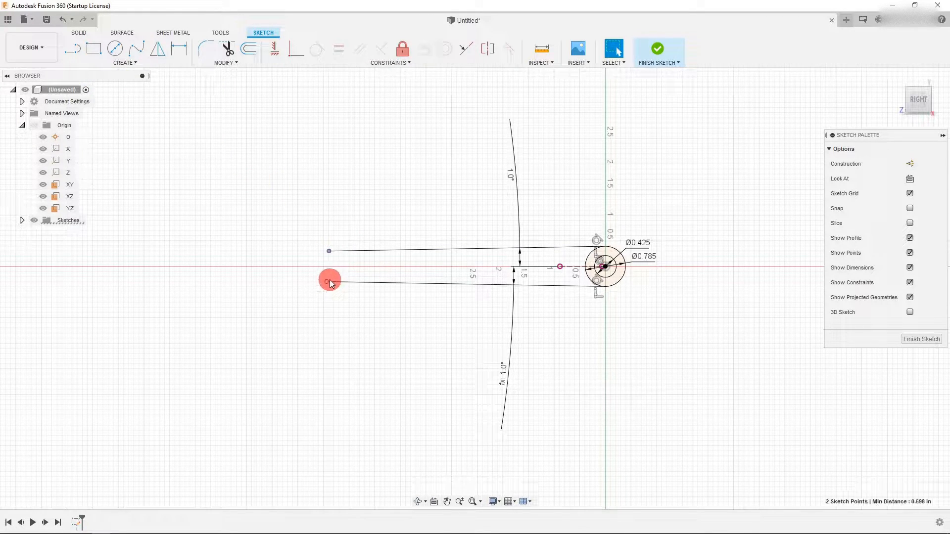
click(275, 59)
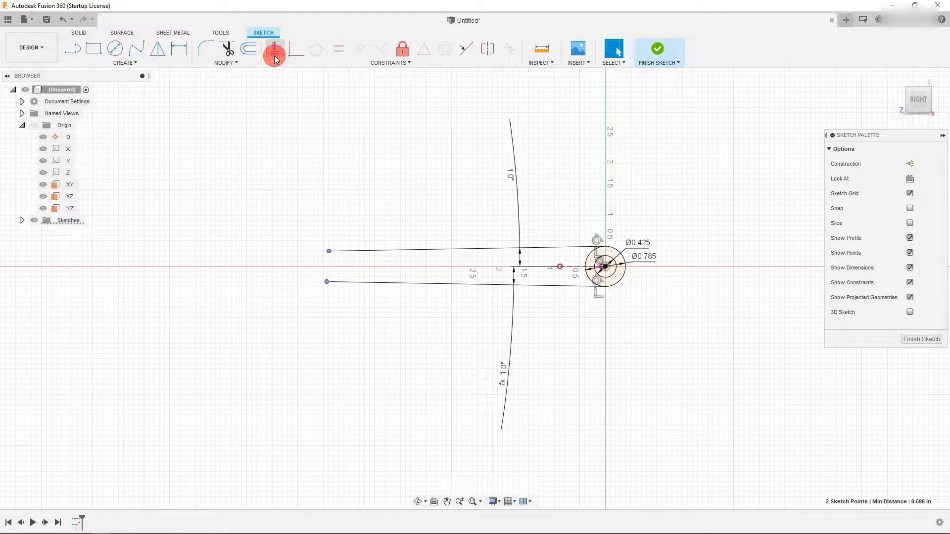
- Draw a line joining the left endpoints of the two handle lines
click(173, 51)
click(79, 57)
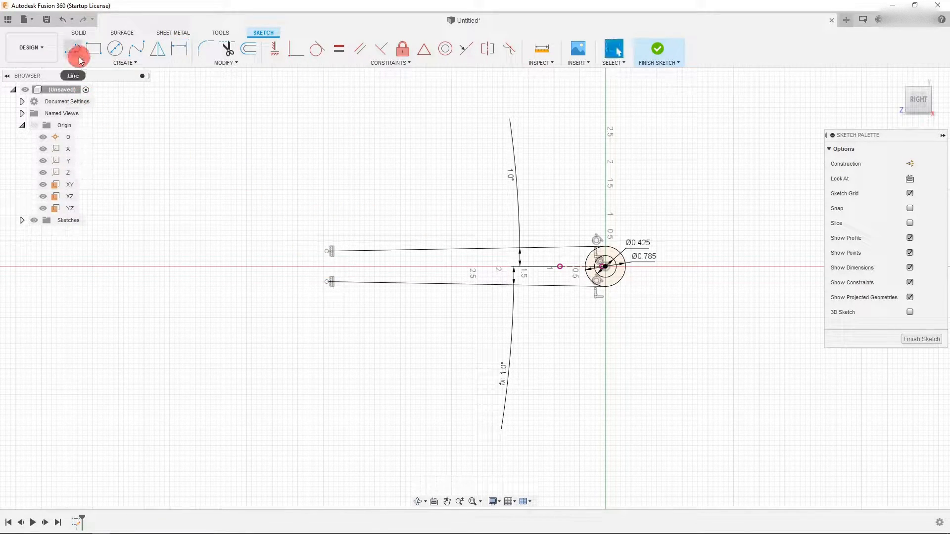
click(324, 251)
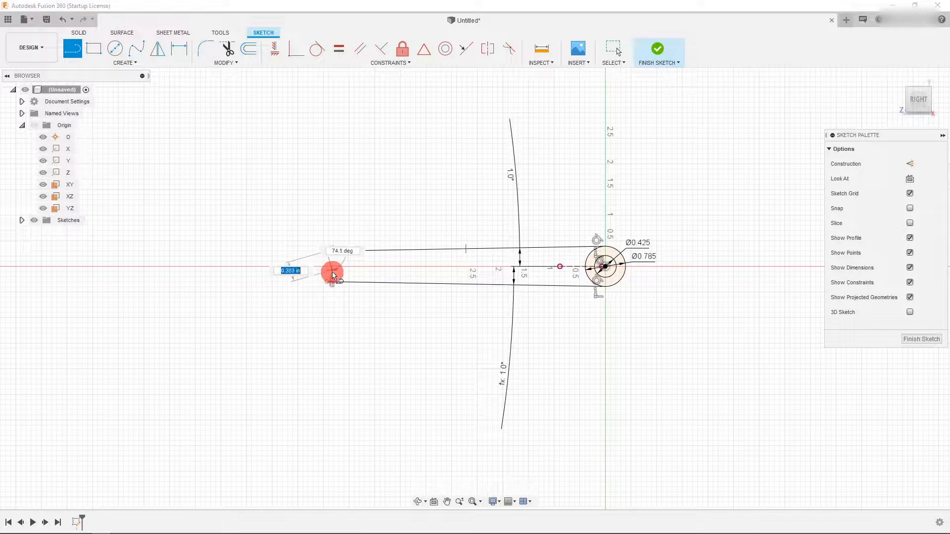
click(327, 282)
key(Escape)
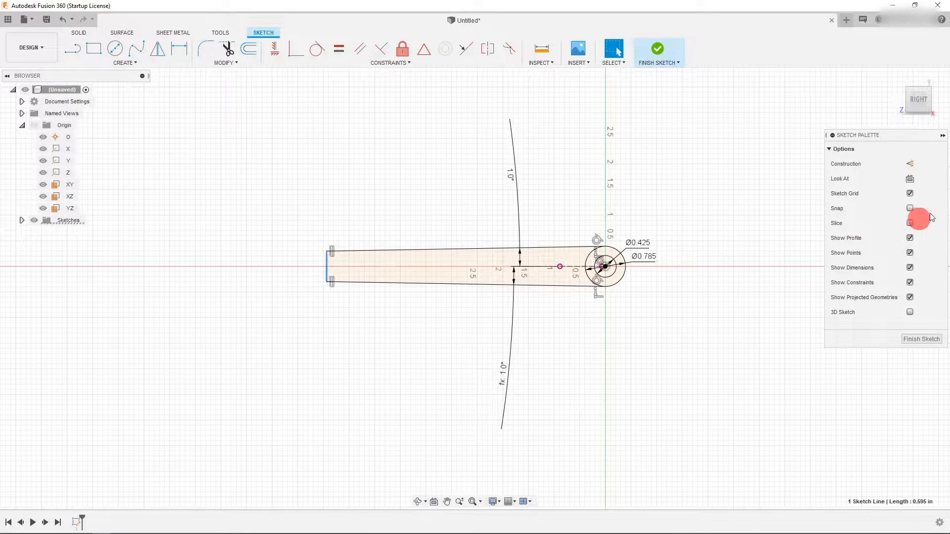
- Make the joining line construction geometry and dimension its distance from the circle center as 3.775
click(909, 164)
key(d)
click(326, 271)
scroll(614, 270, up, 3)
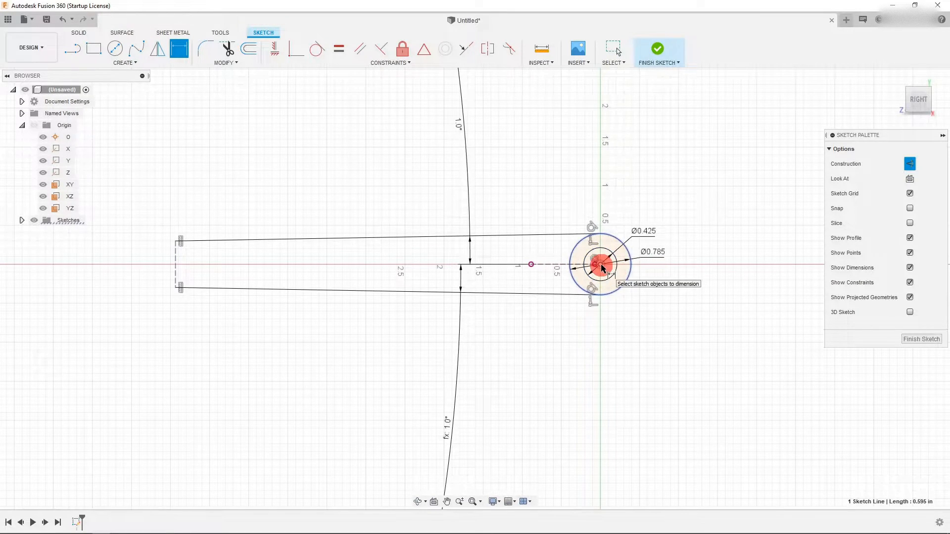
click(600, 263)
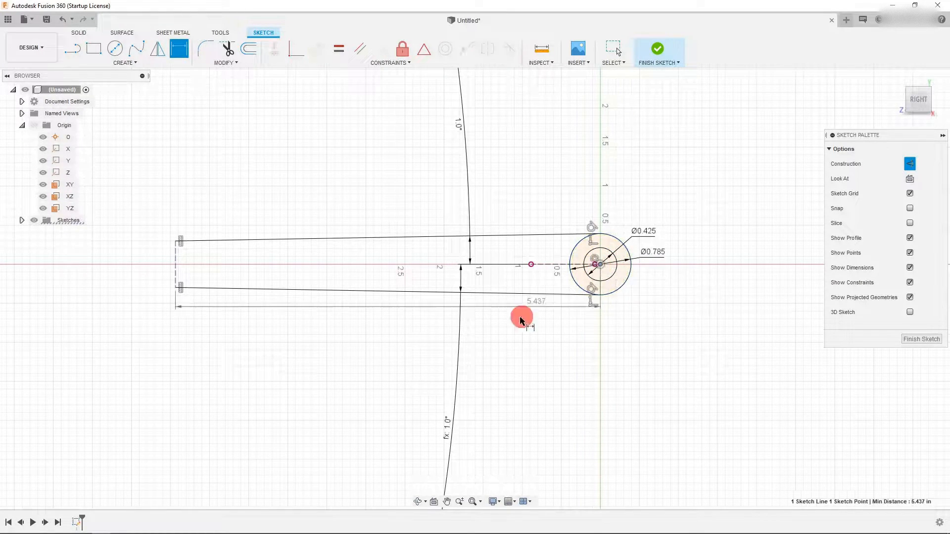
click(403, 356)
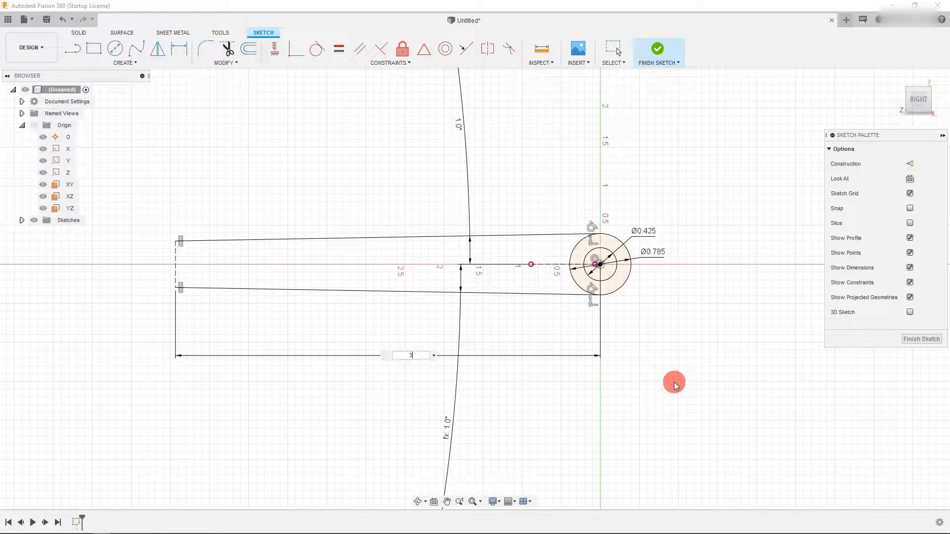
text(3.775)
key(Return)
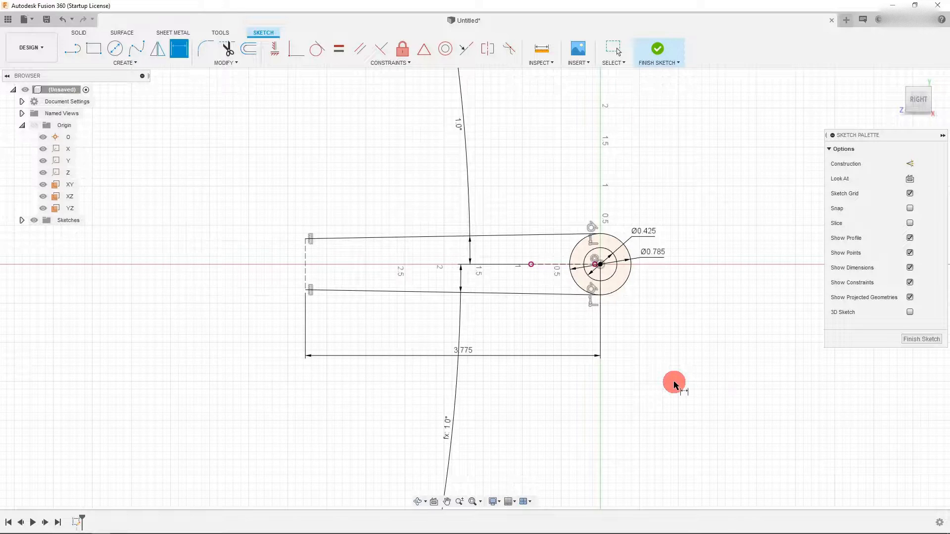
- Add a driven dimension for the length of the construction line at the handle's end
scroll(598, 370, down, 2)
click(428, 268)
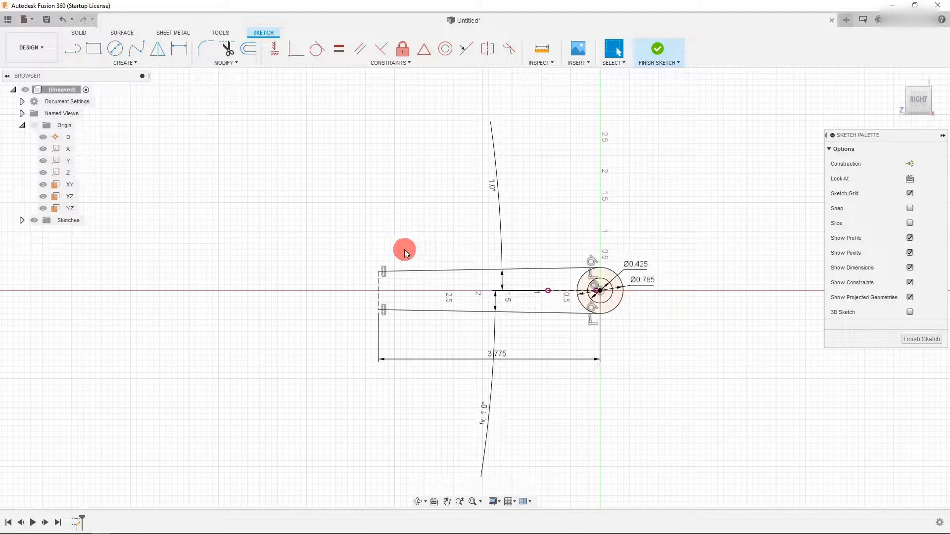
scroll(385, 296, up, 2)
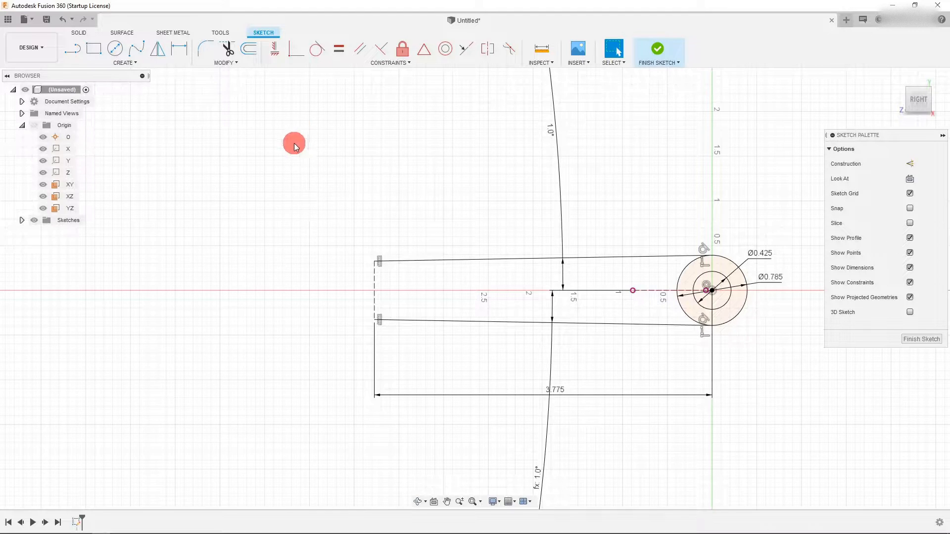
click(179, 48)
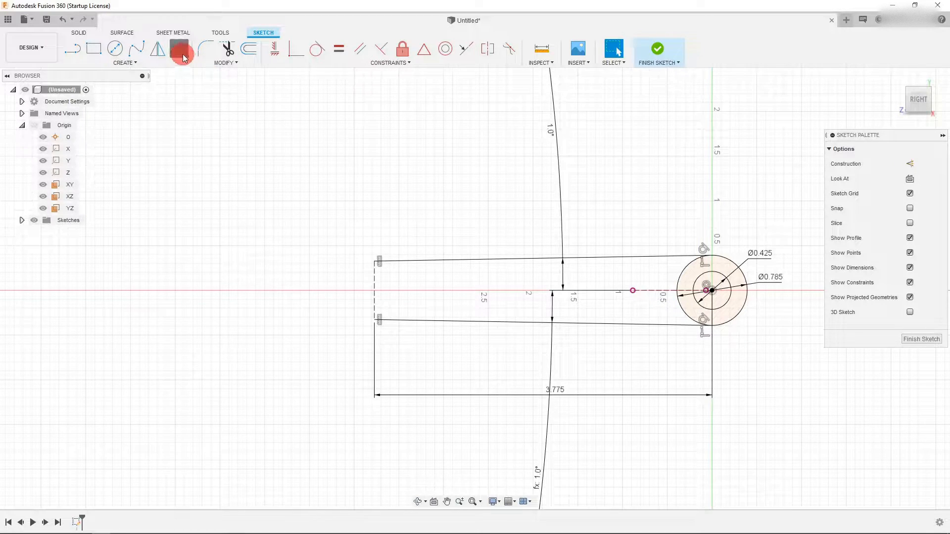
click(375, 290)
click(328, 297)
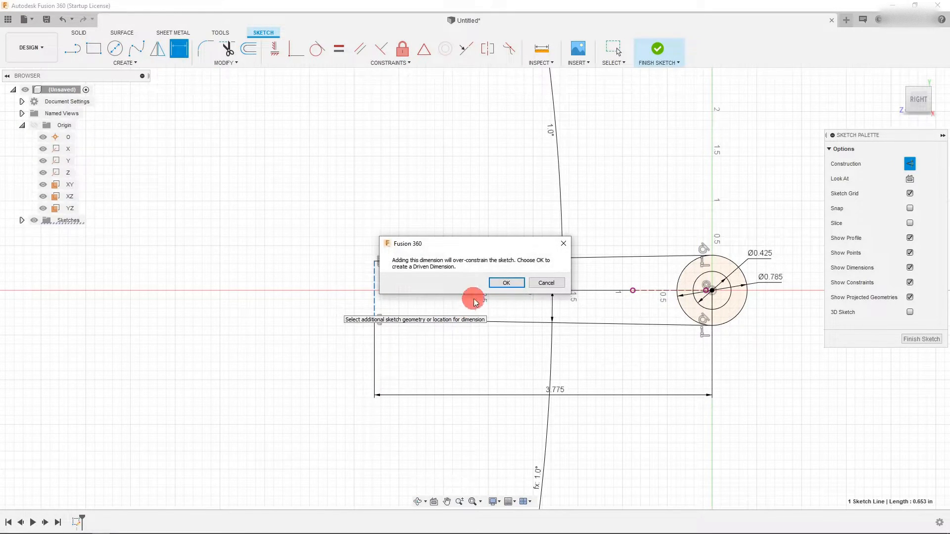
click(505, 282)
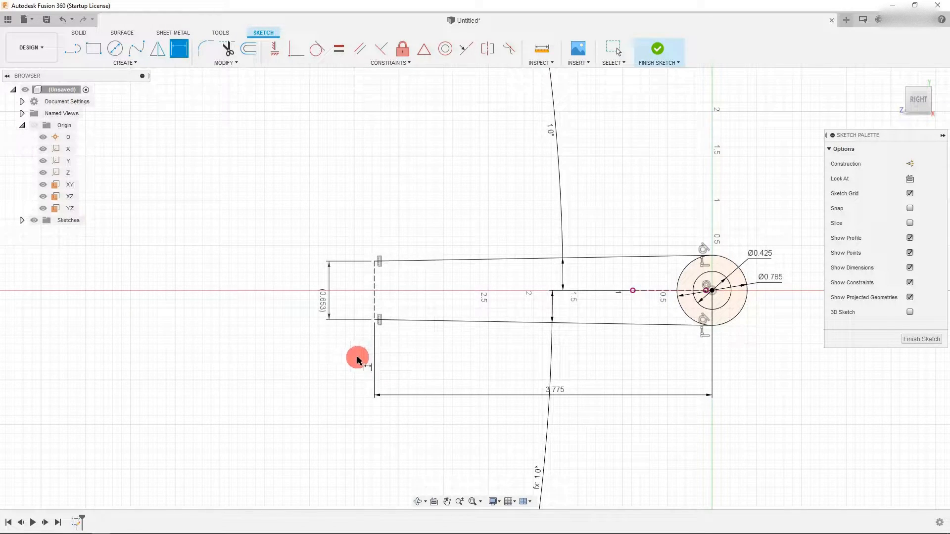
key(Escape)
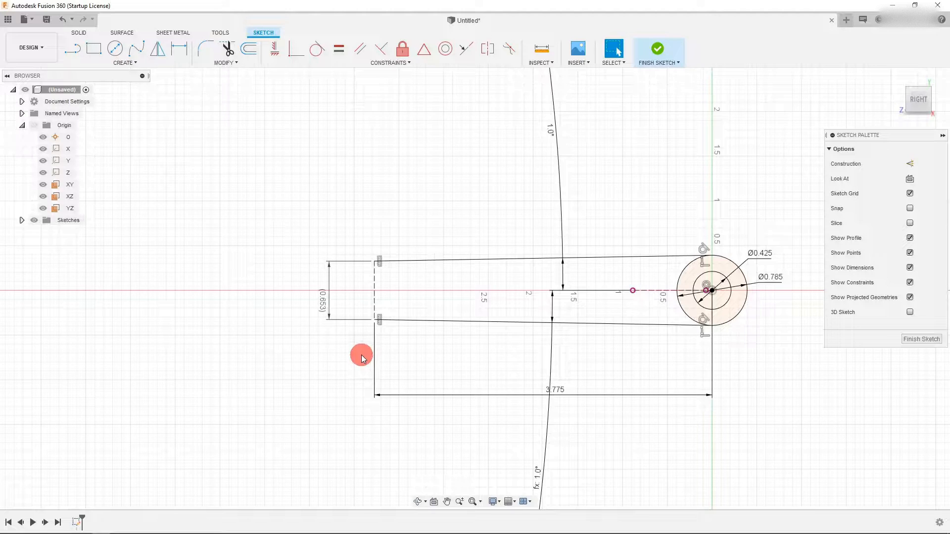
- Try setting the upper angle dimension to 1.5 deg, then undo that change
double_click(551, 131)
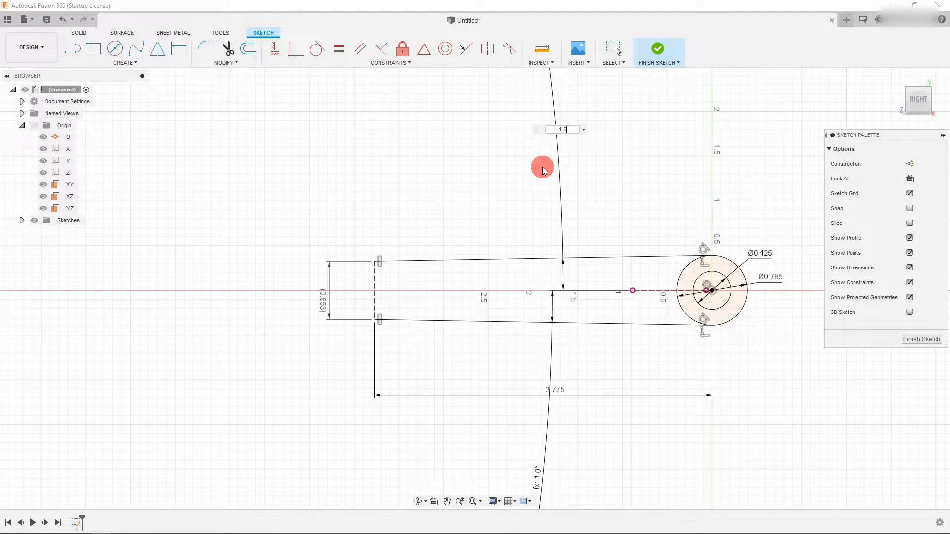
key(Return)
scroll(497, 308, down, 3)
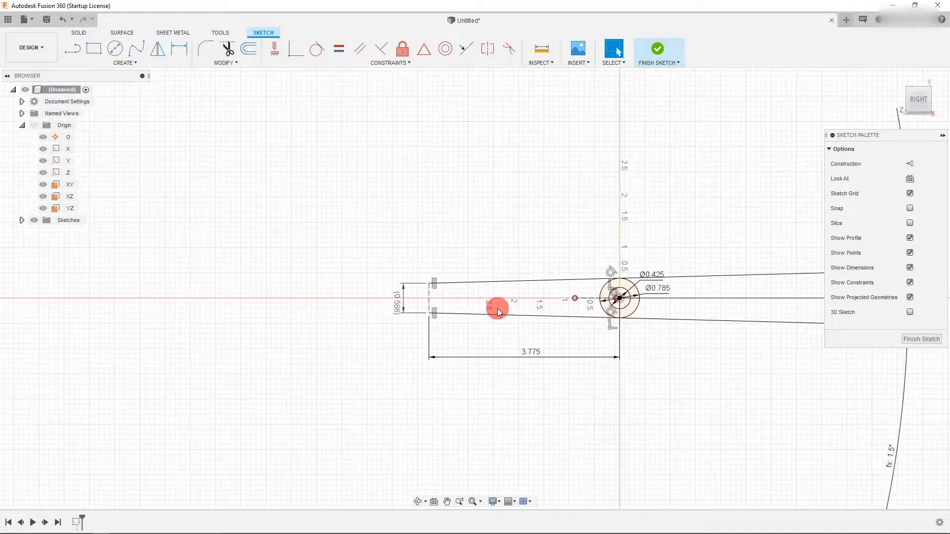
scroll(498, 308, down, 2)
scroll(376, 310, up, 6)
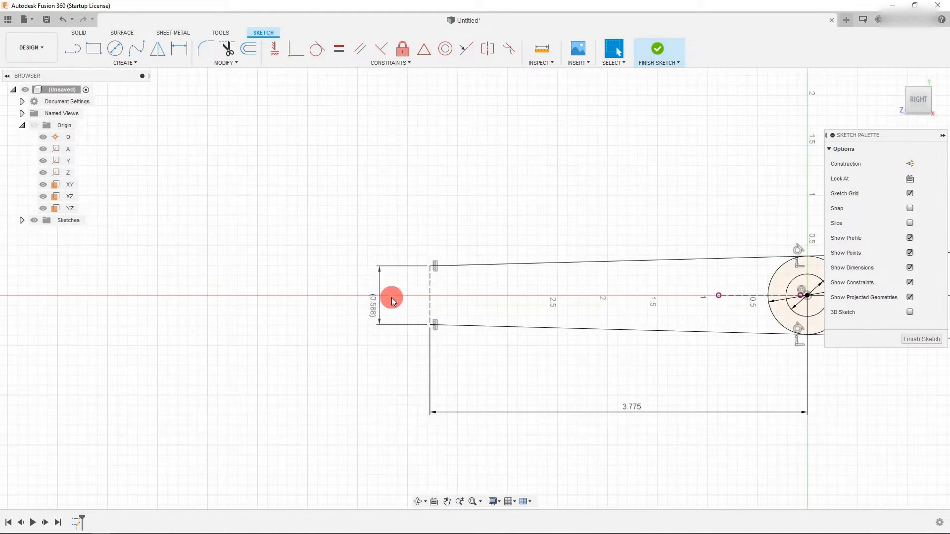
key(ctrl+z)
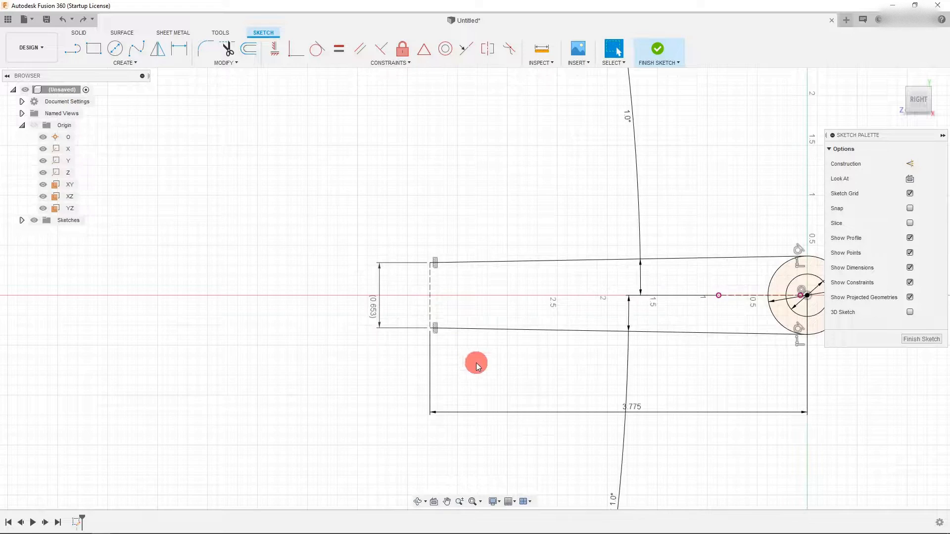
- Set the horizontal handle length dimension to 3.9
scroll(476, 366, down, 2)
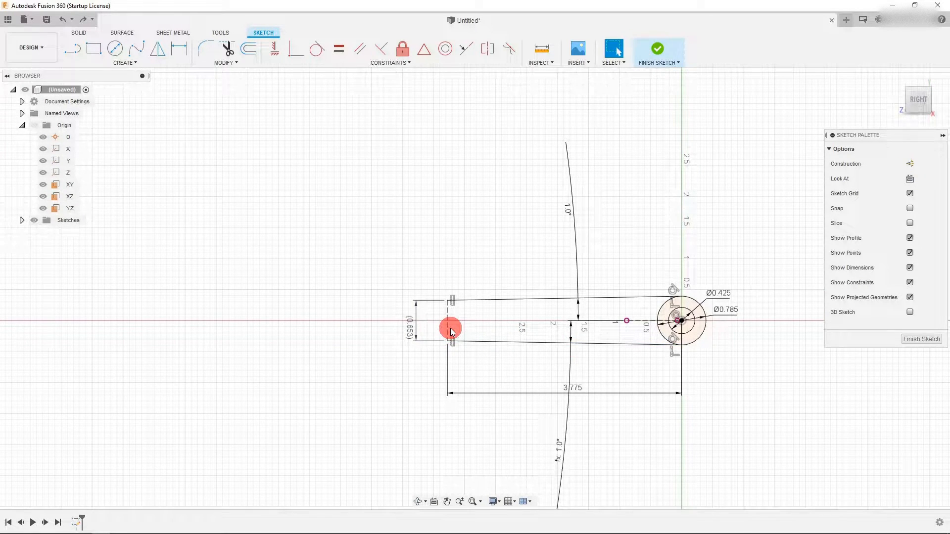
scroll(455, 334, up, 2)
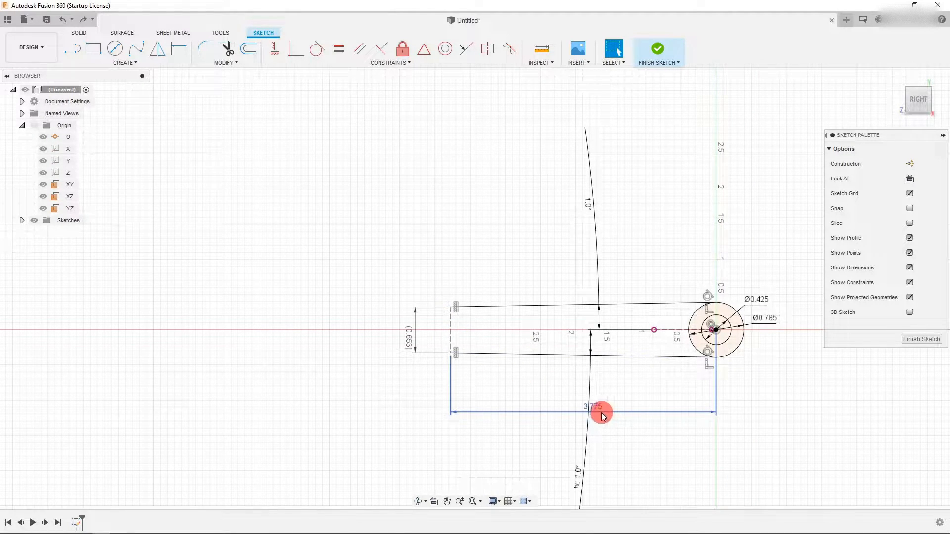
scroll(547, 397, down, 1)
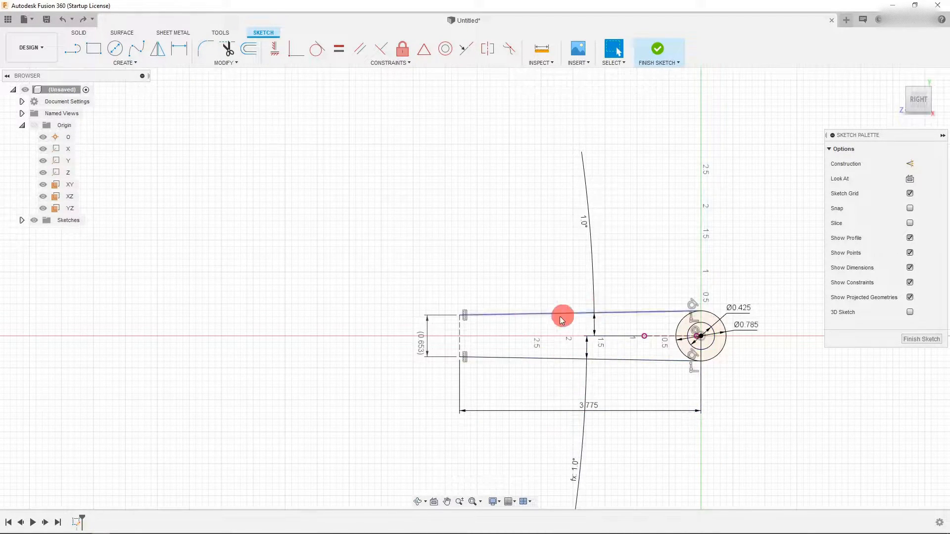
double_click(591, 407)
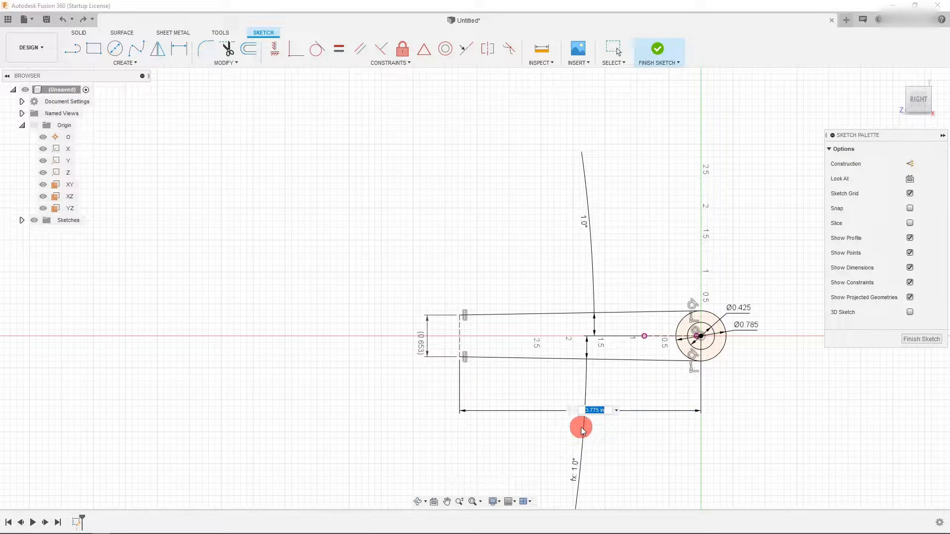
text(3)
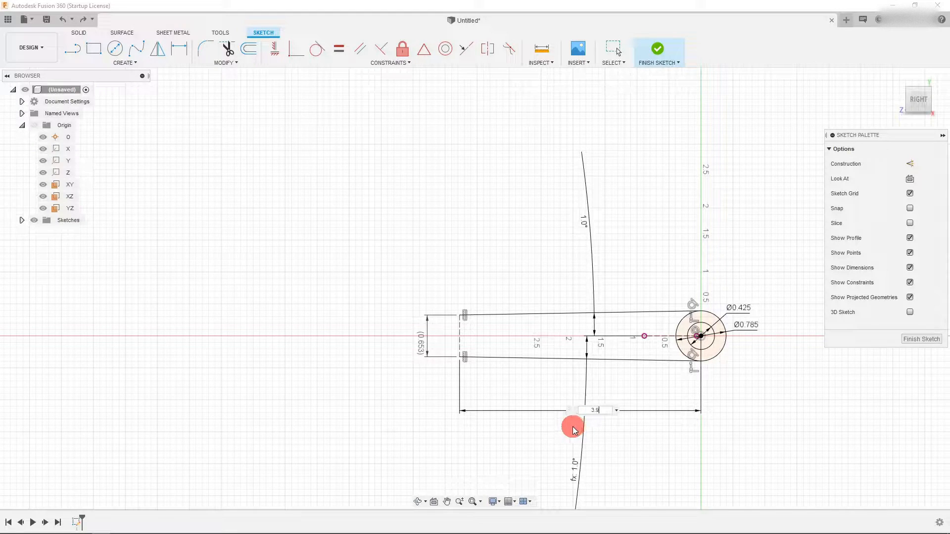
text(.9)
key(Return)
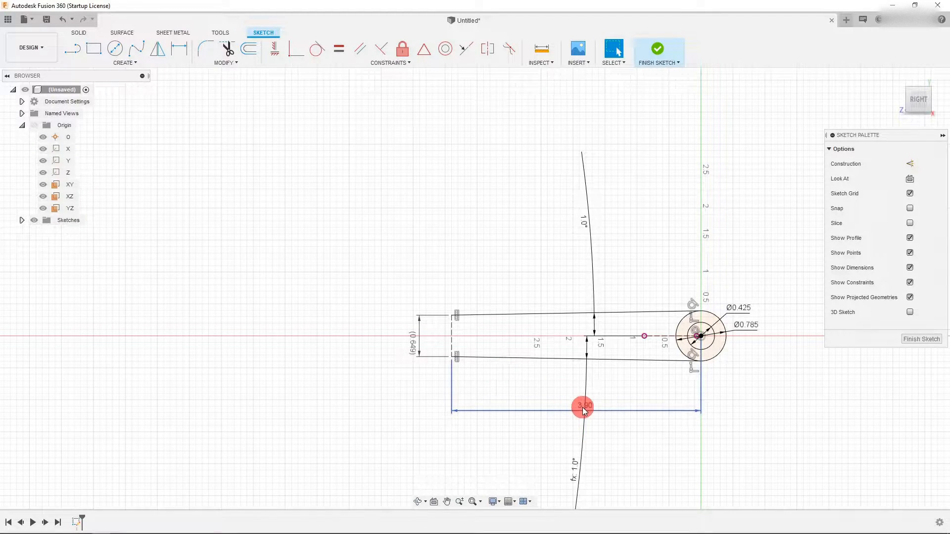
- Set the horizontal handle length dimension to 4.00
double_click(584, 409)
key(Return)
scroll(416, 334, up, 1)
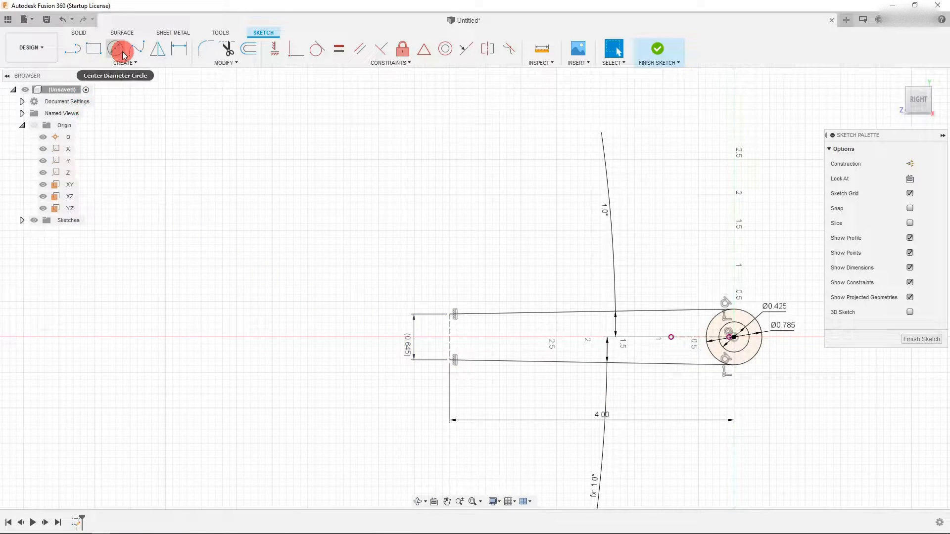
- Draw a 3-point arc from the upper line's left endpoint curving up and left, then pull its free end closer
click(110, 62)
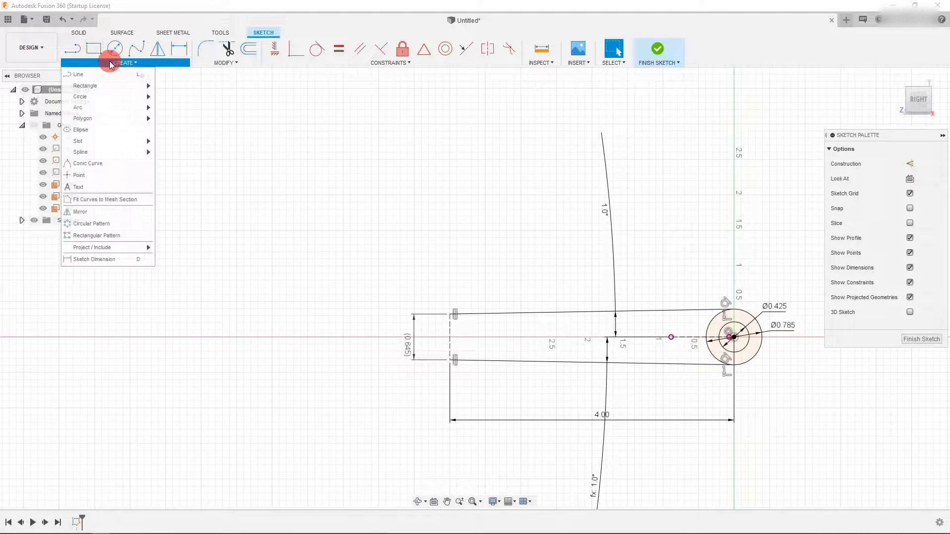
mouse_move(120, 89)
mouse_move(123, 108)
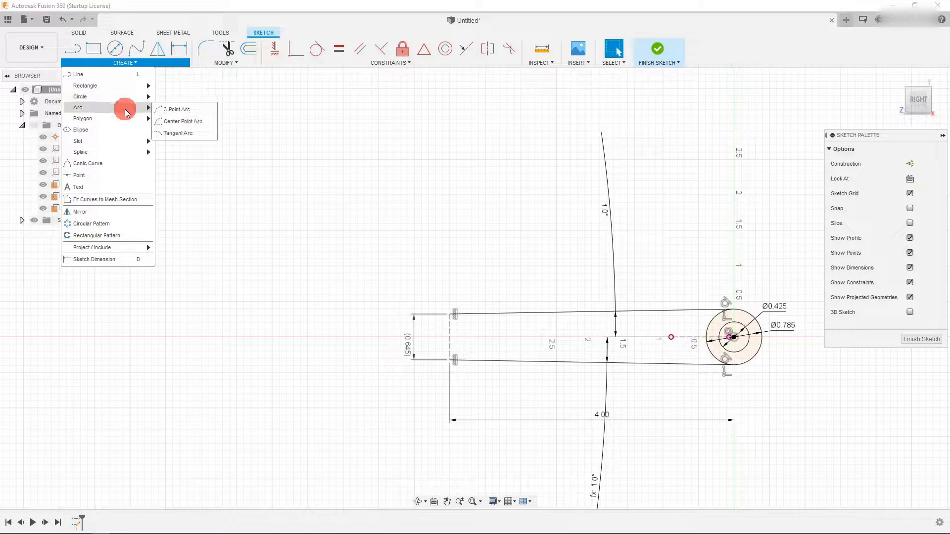
click(180, 107)
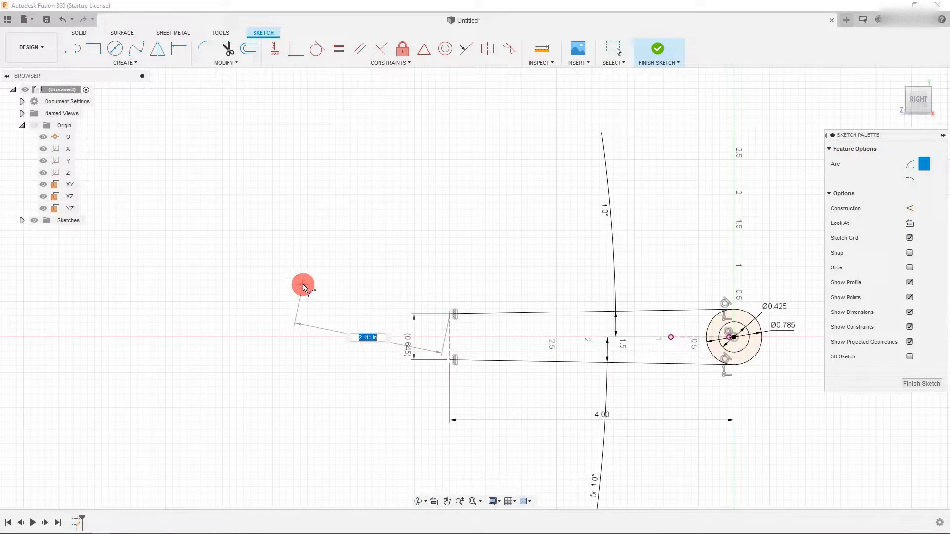
click(348, 292)
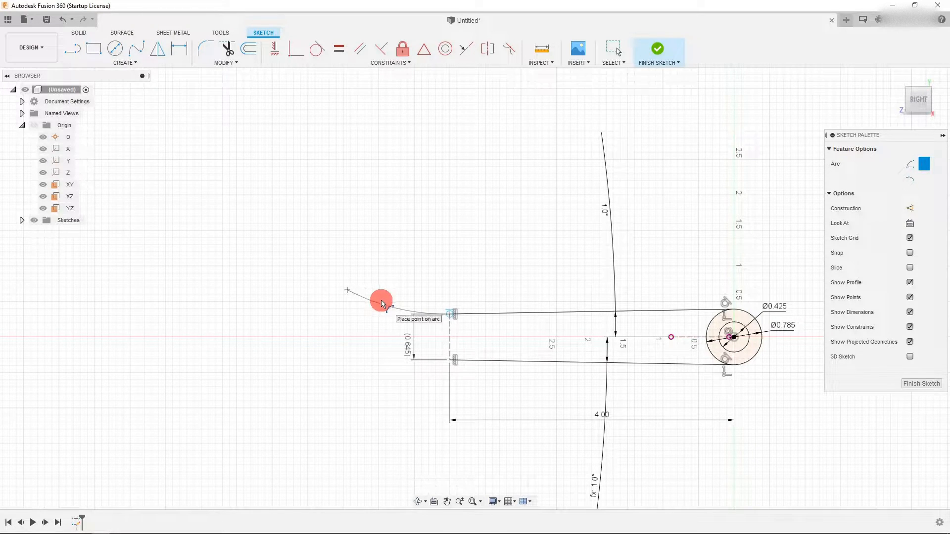
click(381, 300)
scroll(382, 303, up, 2)
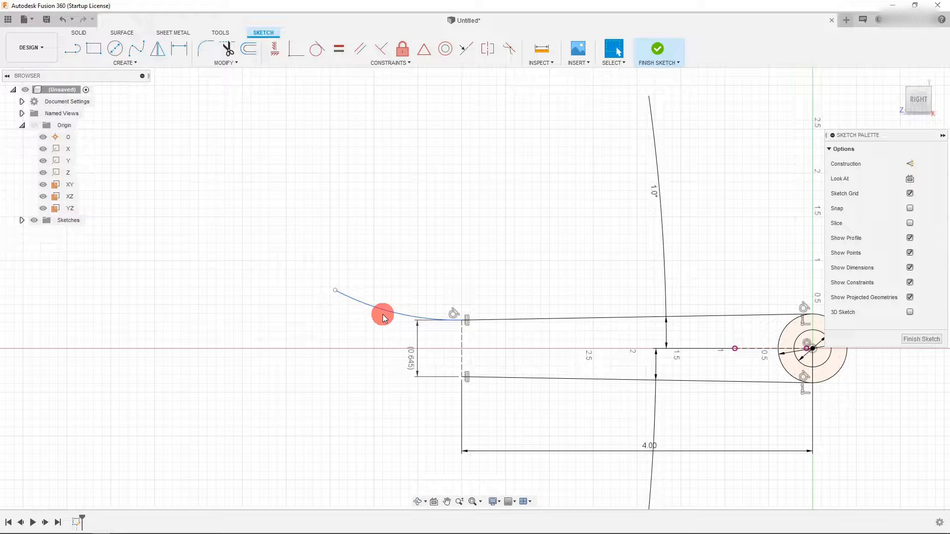
drag(334, 291, 380, 308)
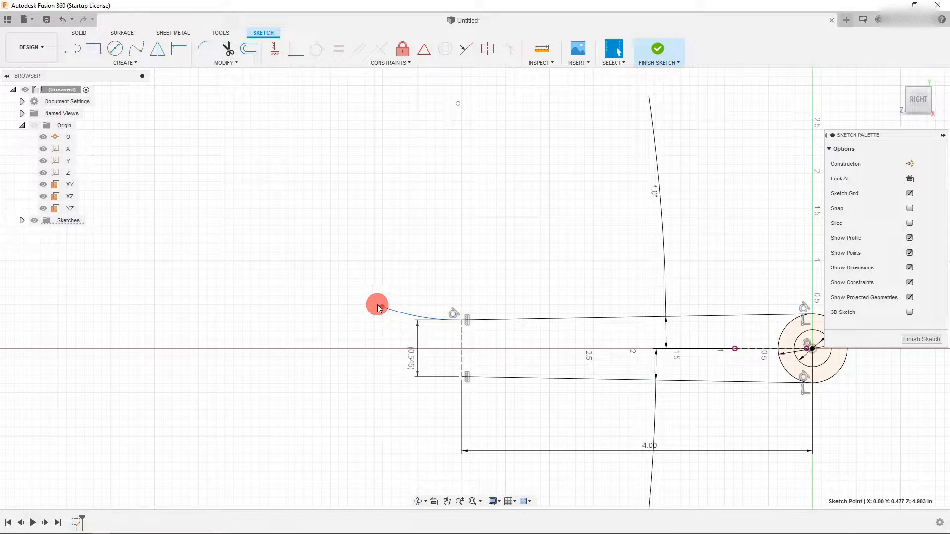
- Draw a second 3-point arc from the first arc's free end, curving further up and to the left
click(124, 62)
mouse_move(118, 106)
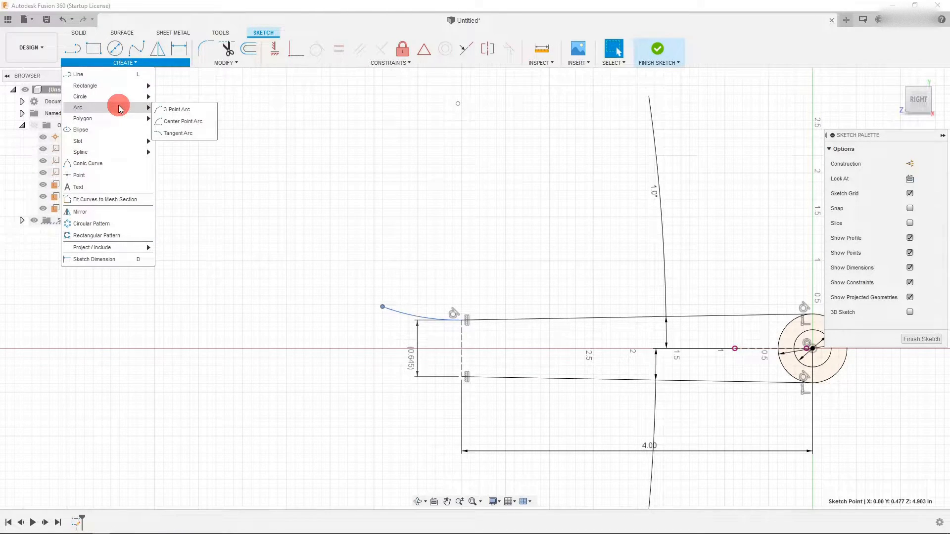
click(170, 107)
drag(382, 308, 336, 252)
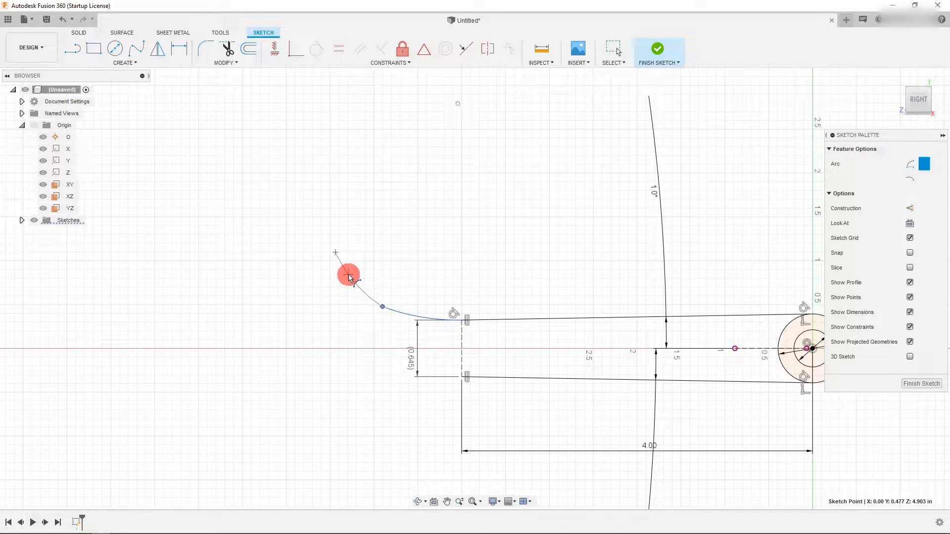
key(Escape)
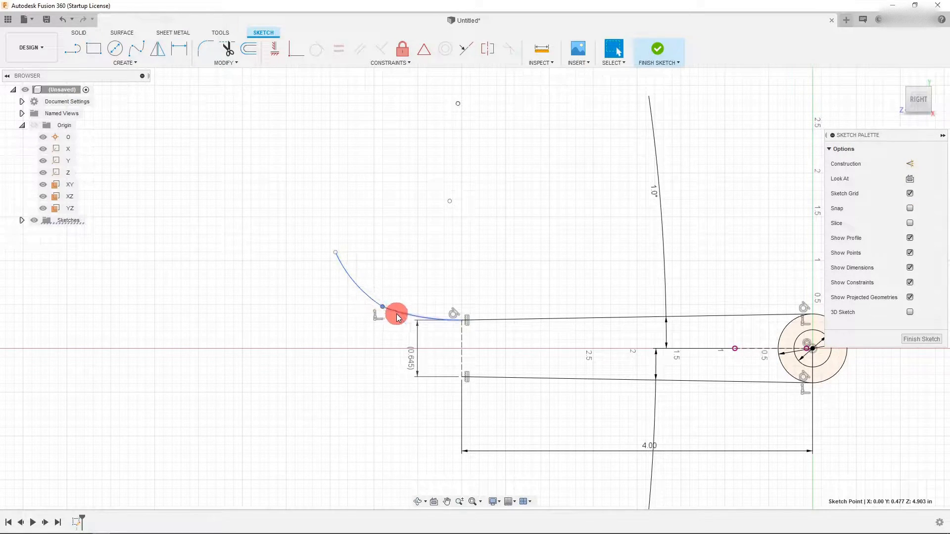
- Make the two arcs tangent to each other and nudge the new arc's upper endpoint slightly to the right
double_click(357, 279)
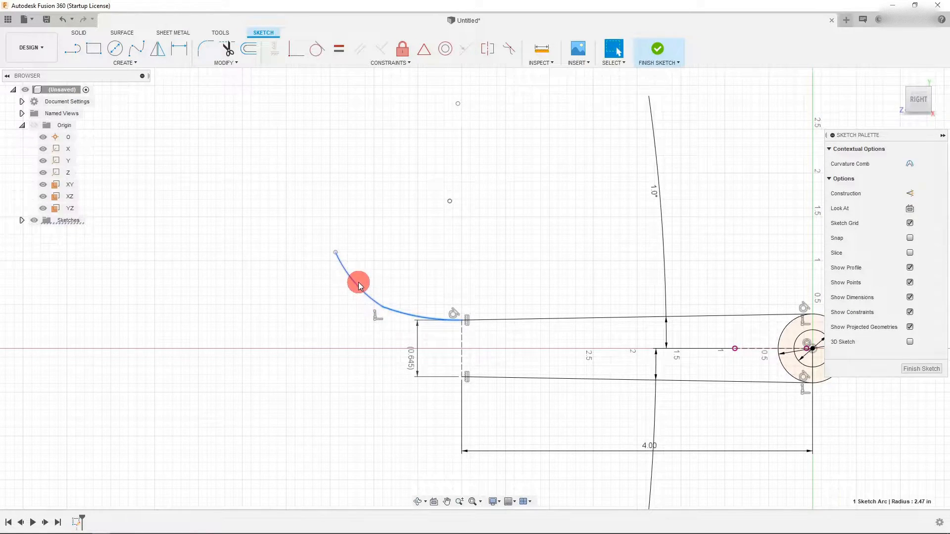
click(317, 47)
key(Escape)
drag(324, 260, 337, 261)
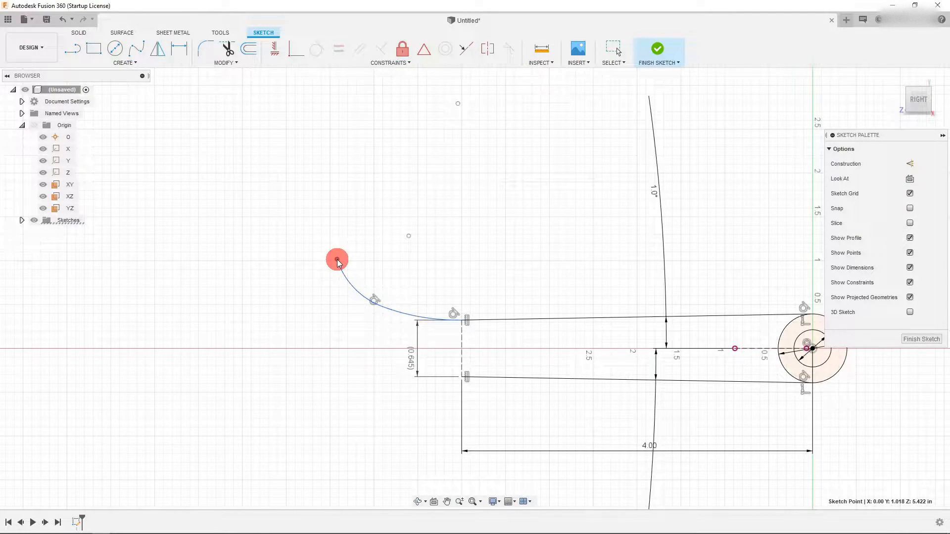
- Draw connected lines from the upper arc's endpoint down to the jaw bottom, then left and up, outlining the jaw's inner edge
scroll(331, 210, down, 1)
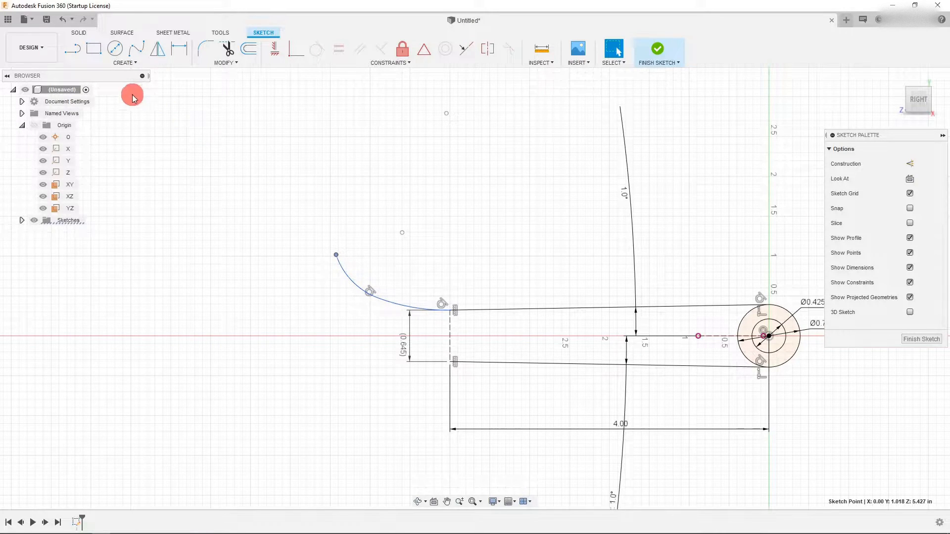
click(72, 52)
drag(331, 256, 301, 367)
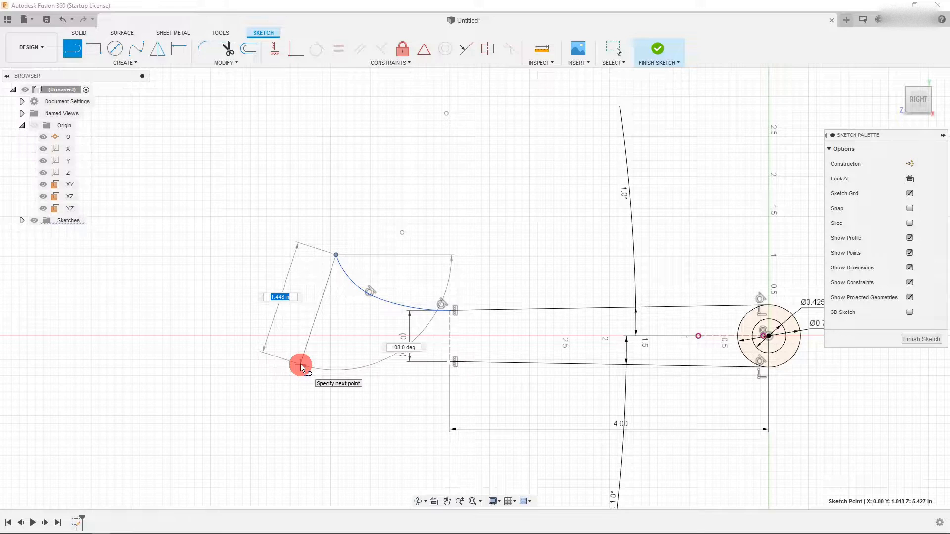
click(297, 364)
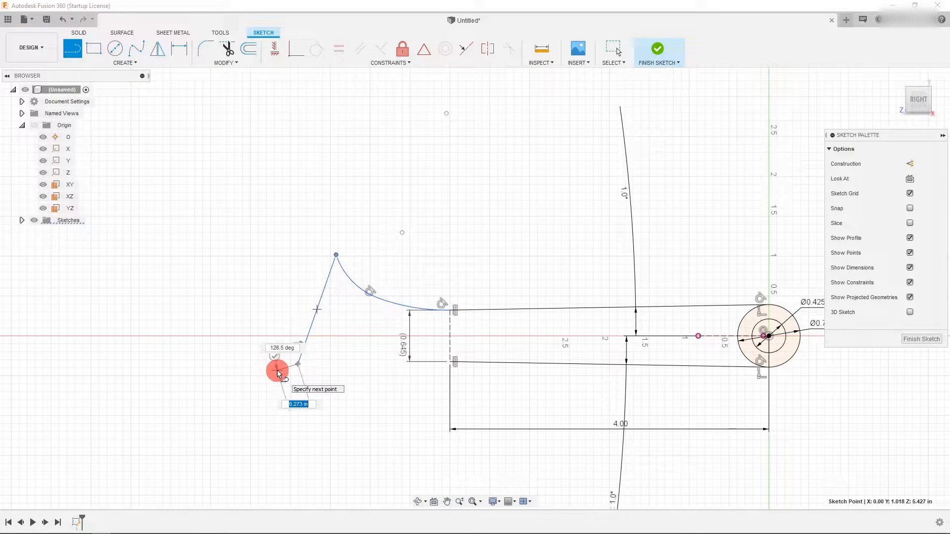
click(277, 371)
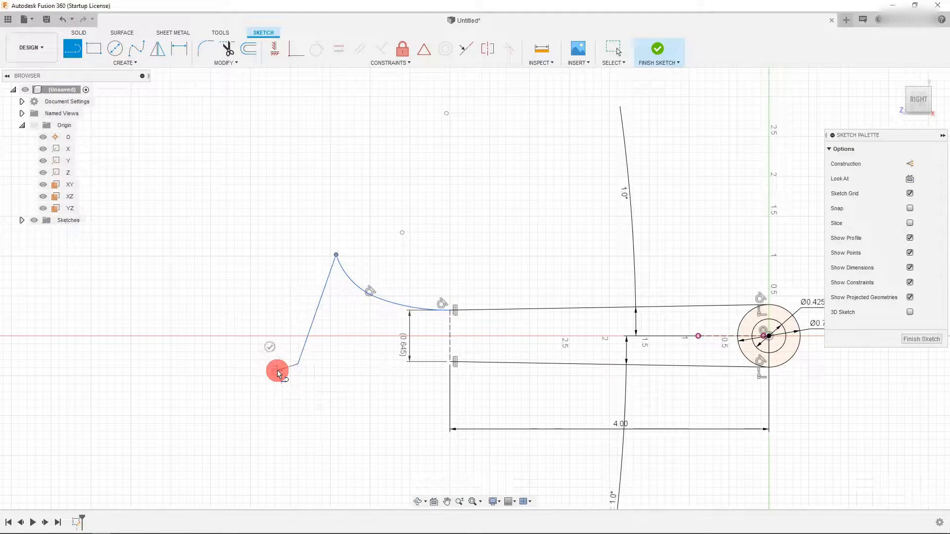
click(209, 350)
scroll(210, 351, up, 3)
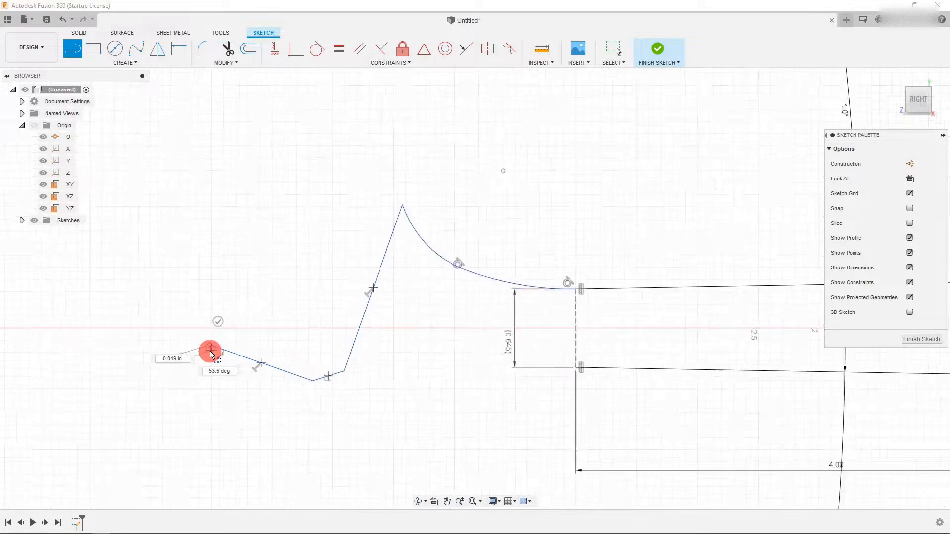
click(204, 361)
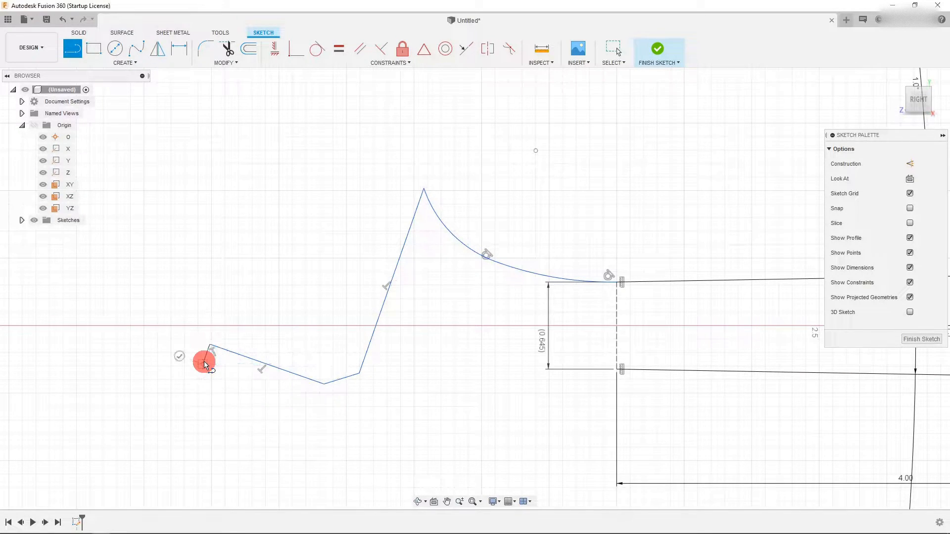
mouse_move(205, 362)
mouse_down()
mouse_move(212, 384)
mouse_move(263, 430)
mouse_move(340, 425)
mouse_up()
key(Escape)
click(316, 455)
key(Delete)
- Draw a 3-point arc from the jaw's left end sweeping down and right, then pull its free end further out
click(72, 48)
click(97, 63)
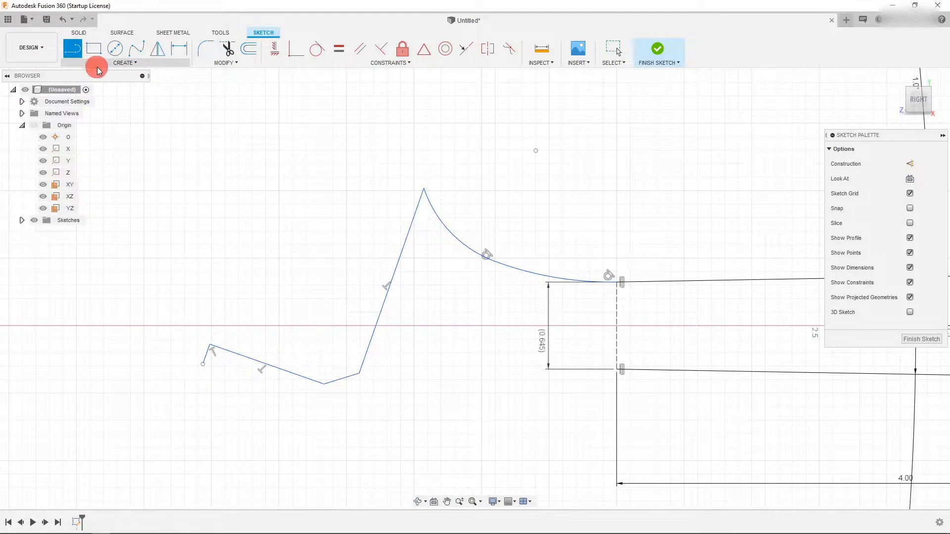
mouse_move(122, 107)
click(173, 113)
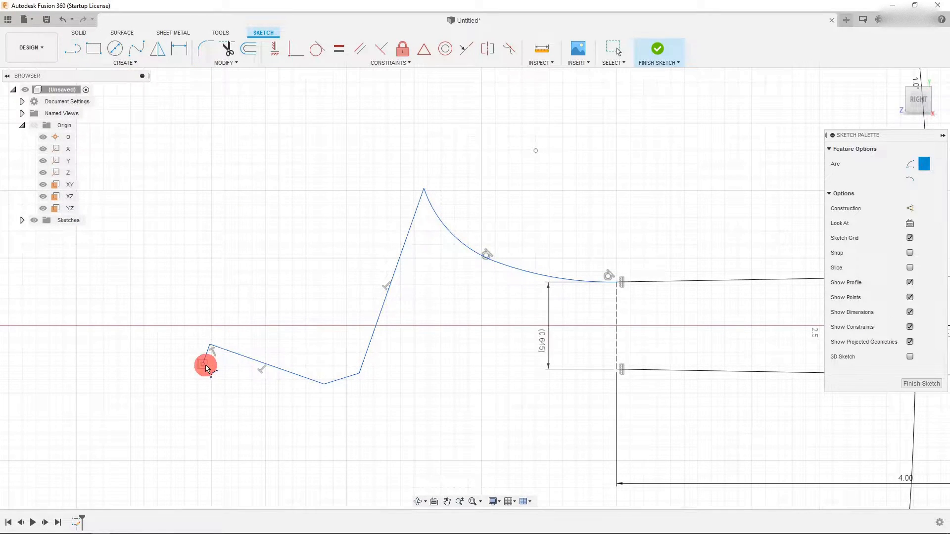
click(206, 364)
scroll(216, 371, down, 1)
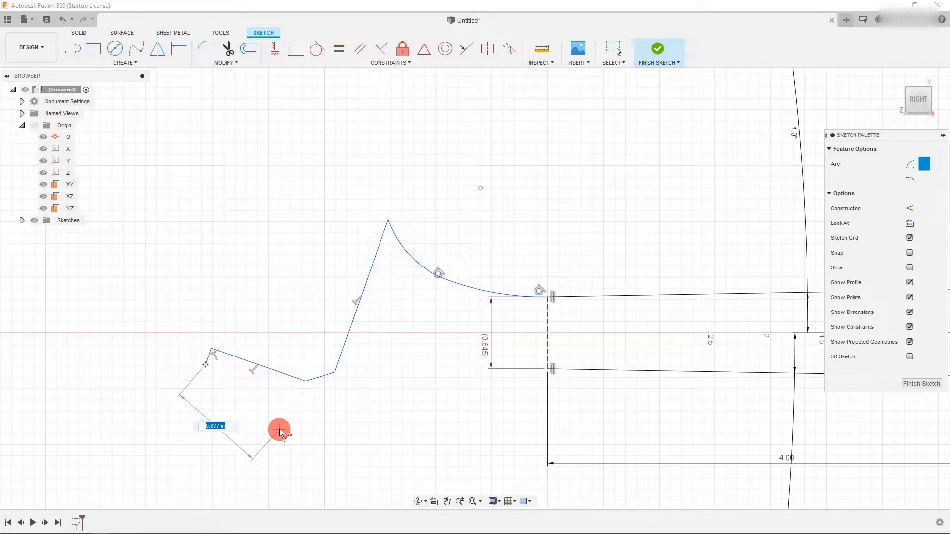
click(266, 427)
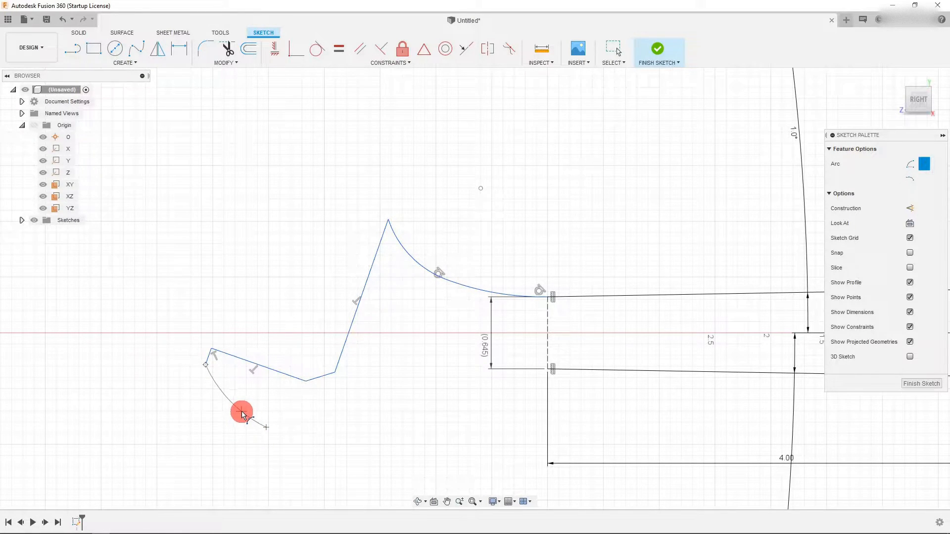
click(242, 414)
key(Escape)
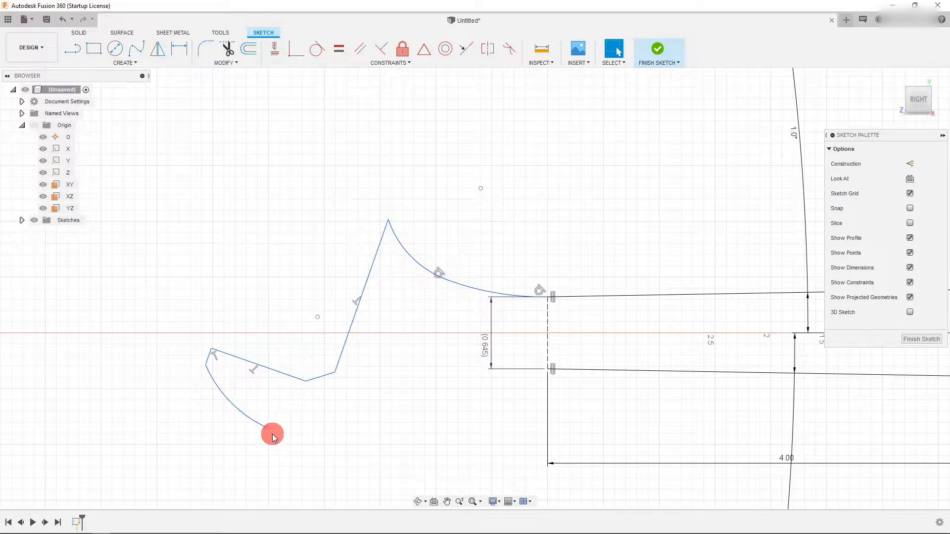
drag(266, 429, 296, 450)
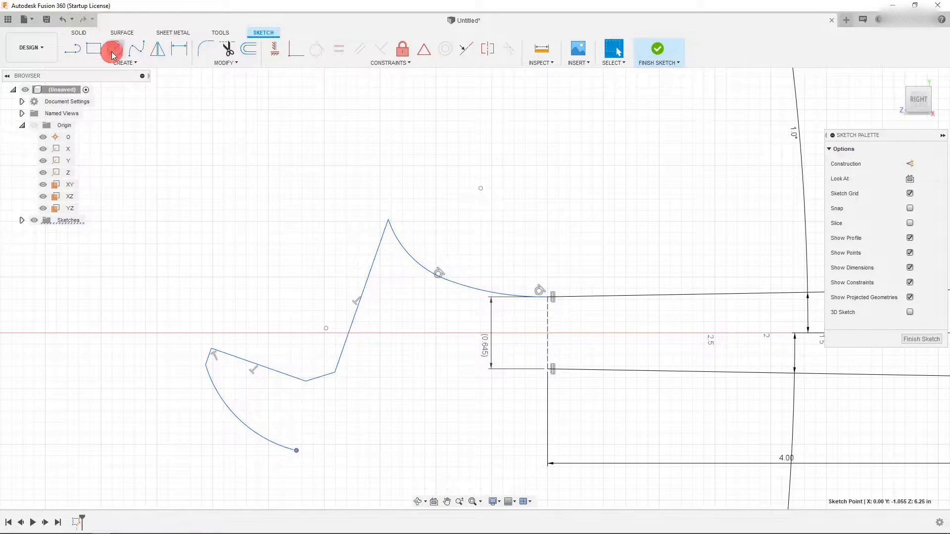
- Draw a line from below the jaw up toward the upper arc and constrain it parallel to the jaw's long inner line
click(72, 48)
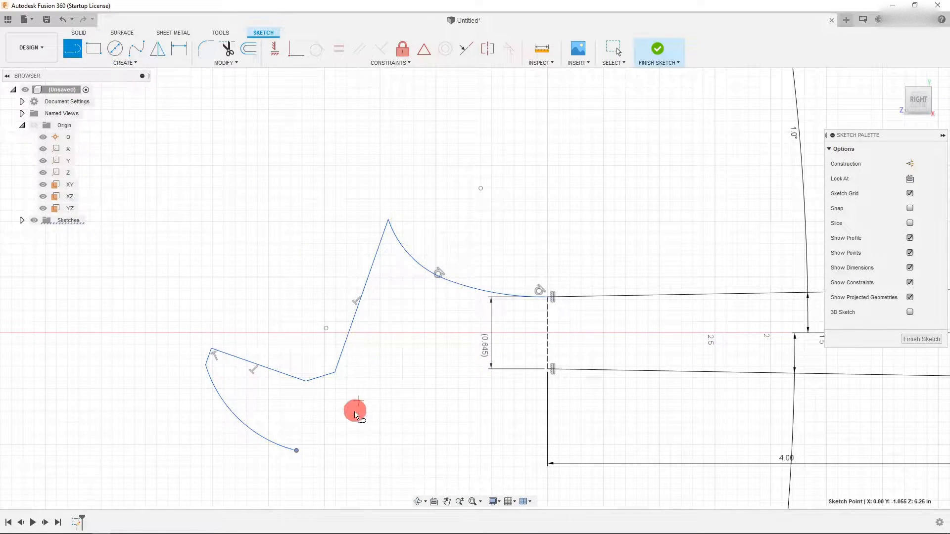
click(332, 450)
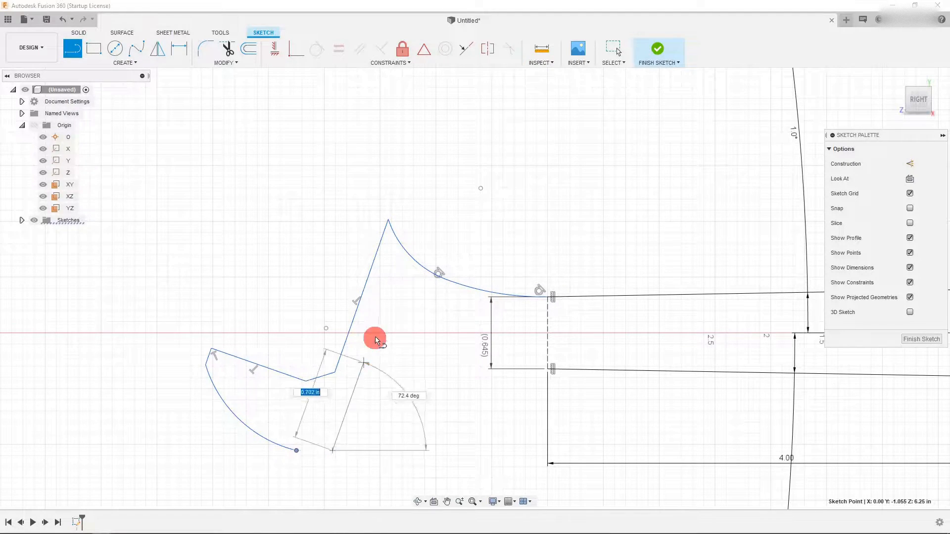
click(401, 275)
key(Escape)
click(393, 301)
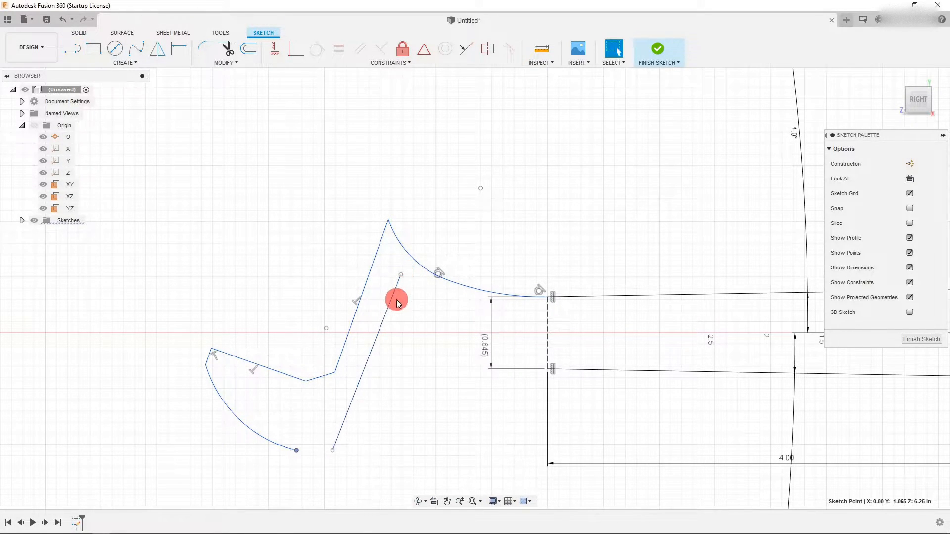
ctrl+click(371, 278)
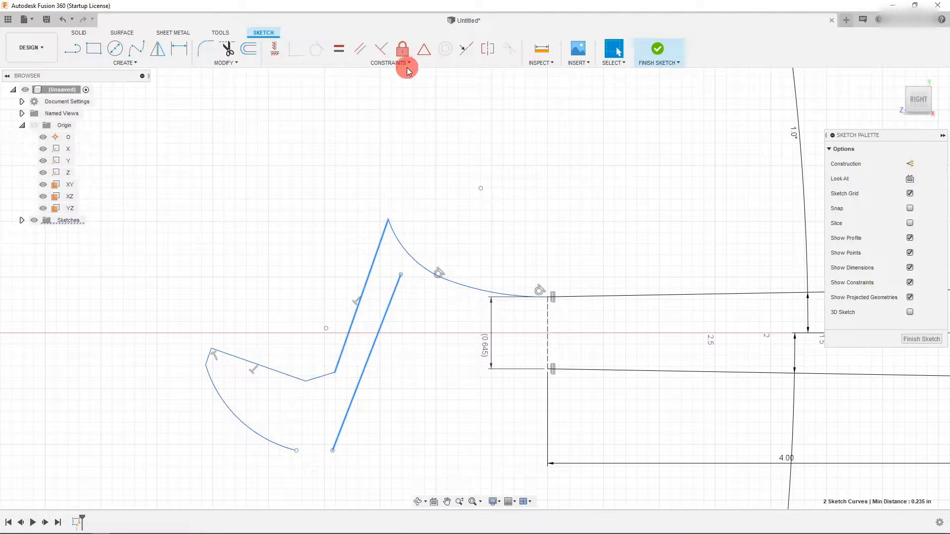
click(354, 51)
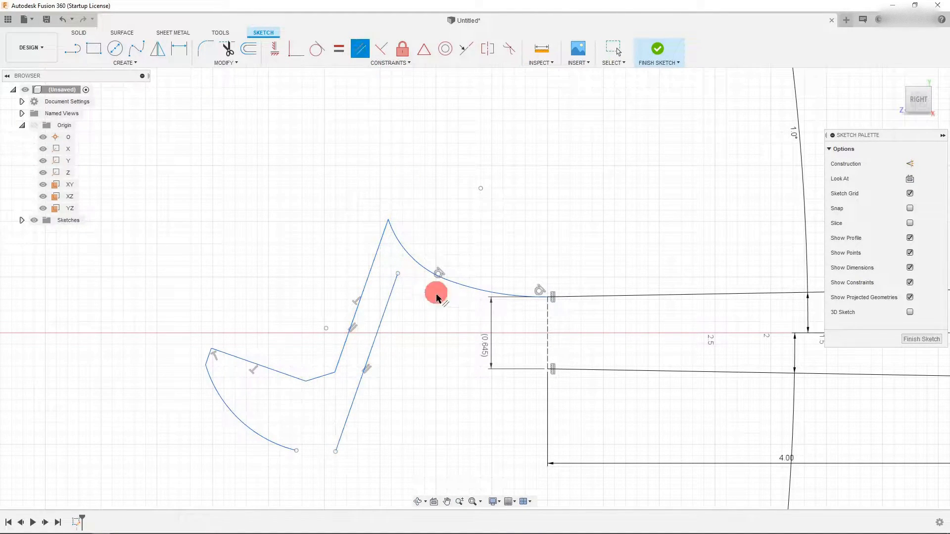
- Reposition the parallel line so its upper end sits on the upper arc and shorten its lower end
drag(388, 321, 411, 324)
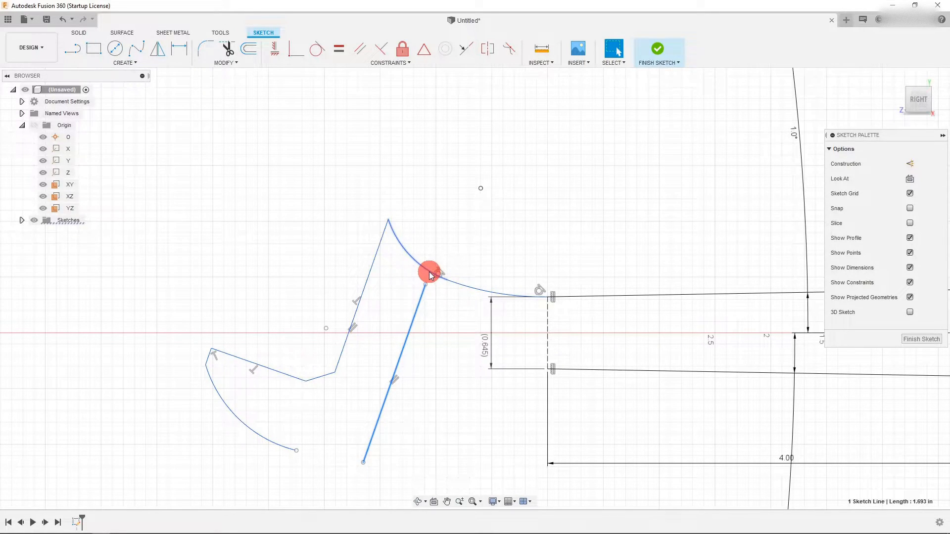
drag(428, 289, 445, 280)
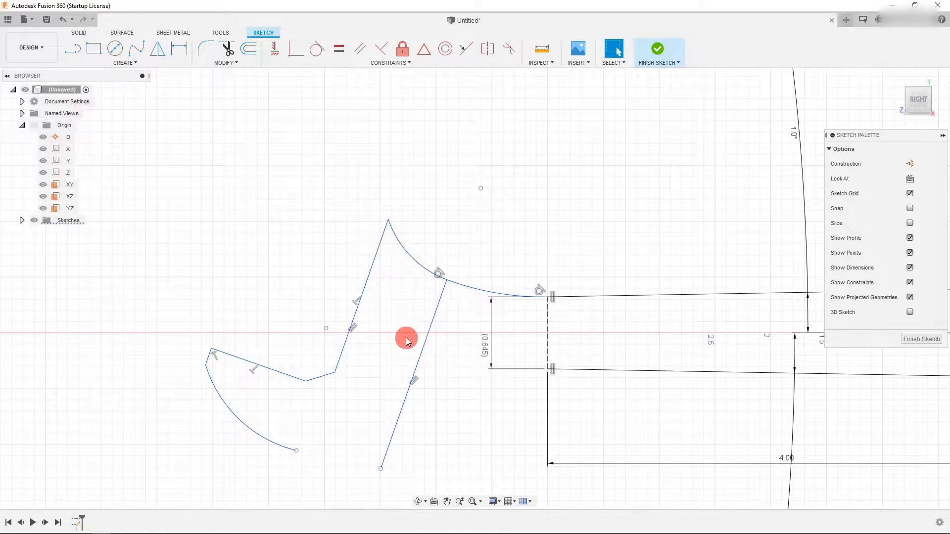
scroll(399, 296, down, 1)
drag(382, 455, 379, 440)
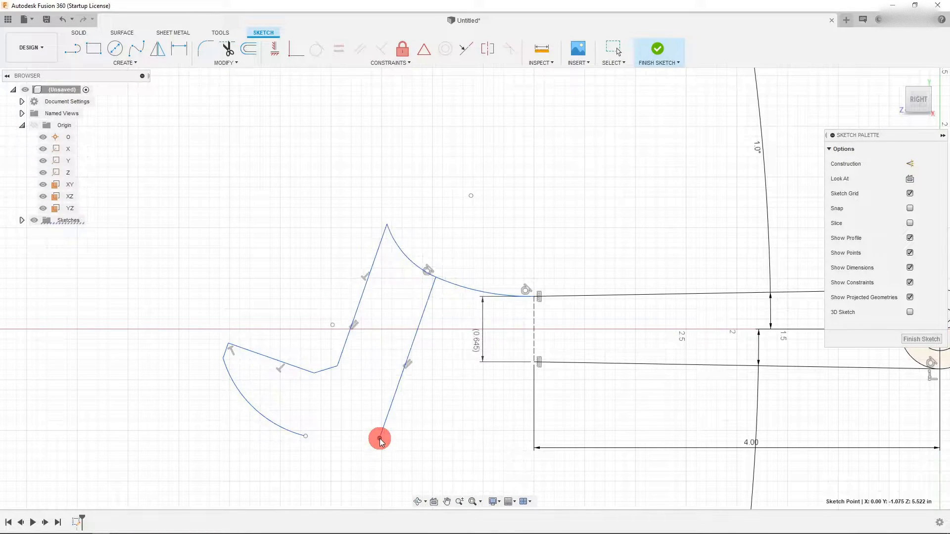
drag(379, 438, 383, 423)
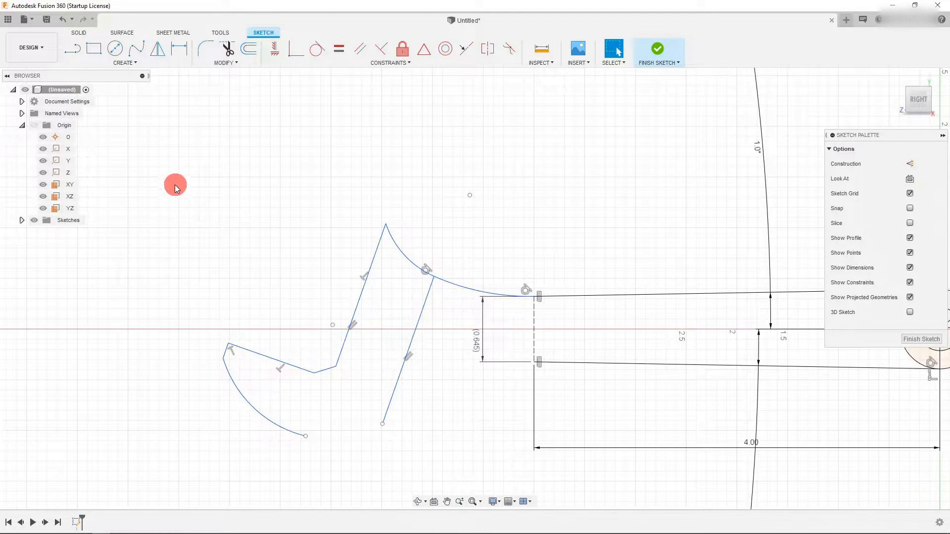
- Draw a 3-point arc joining the lower arc's end to the parallel line's lower end, closing the jaw profile
click(74, 62)
mouse_move(97, 115)
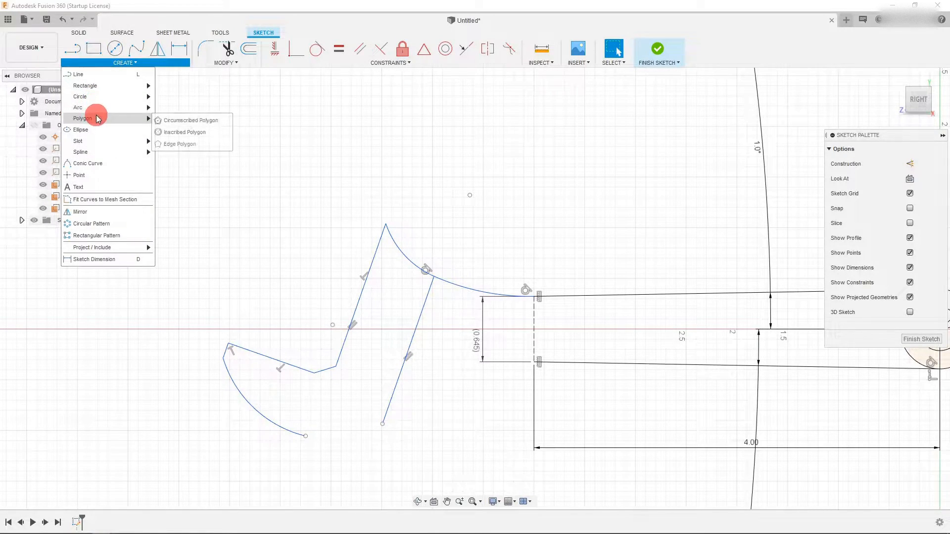
click(179, 131)
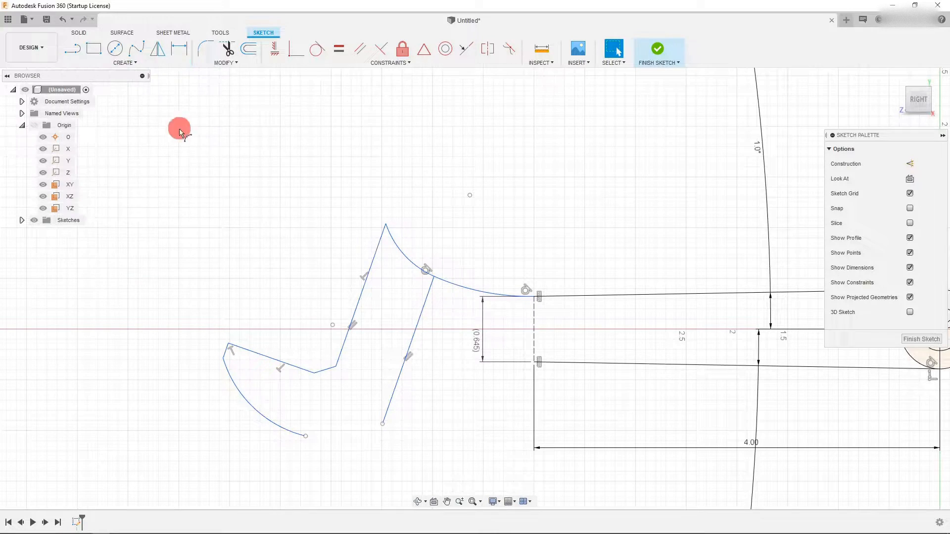
click(305, 435)
click(383, 424)
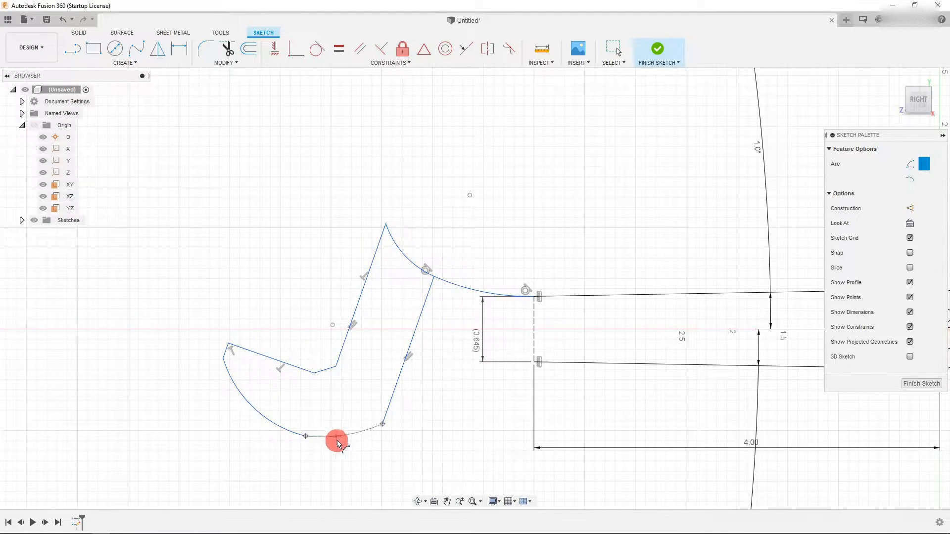
click(339, 439)
key(Escape)
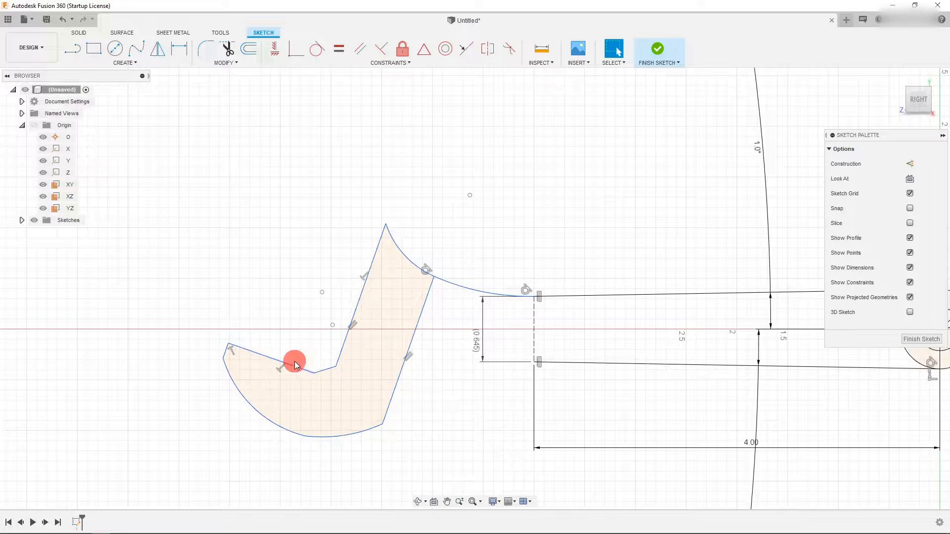
- Draw a 3-point arc from the jaw's lower corner to the lower handle line's left endpoint
scroll(295, 361, down, 3)
scroll(326, 372, down, 1)
scroll(360, 346, up, 2)
scroll(359, 348, up, 3)
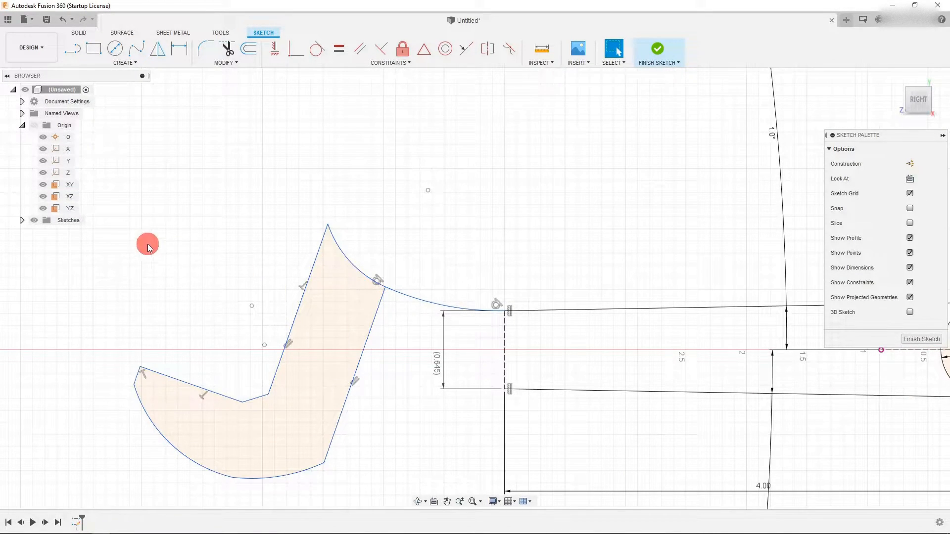
click(124, 63)
mouse_move(114, 106)
click(203, 113)
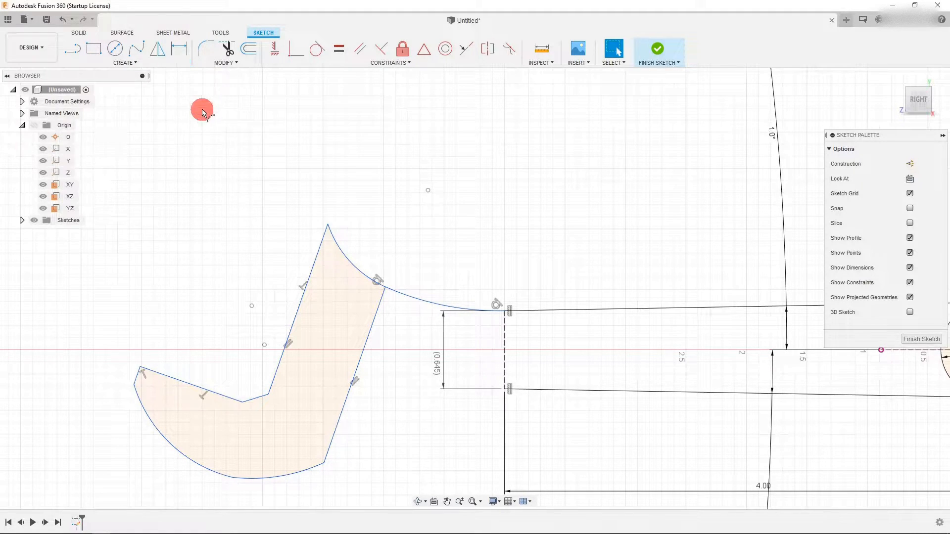
click(324, 462)
click(505, 389)
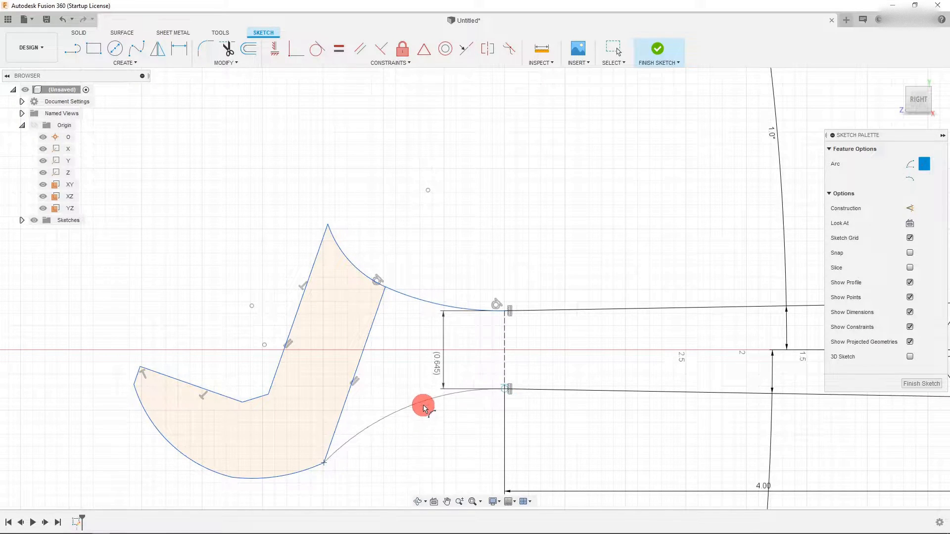
click(425, 406)
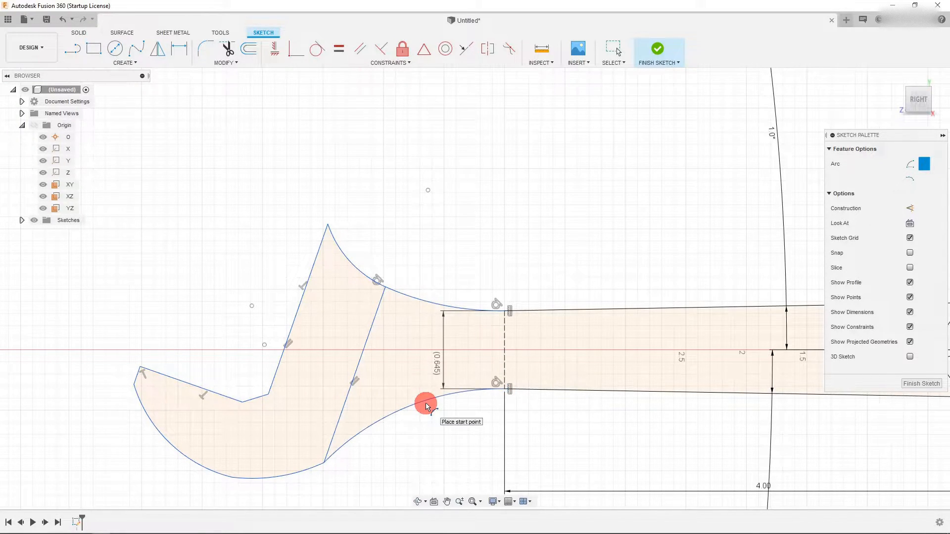
key(Escape)
scroll(305, 401, down, 1)
scroll(306, 401, down, 3)
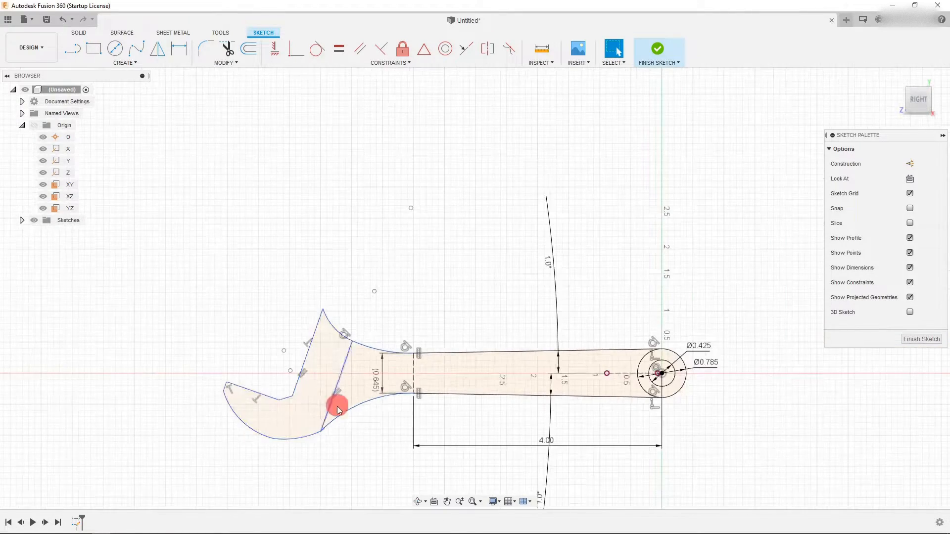
- Finish the wrench profile sketch
scroll(352, 468, up, 1)
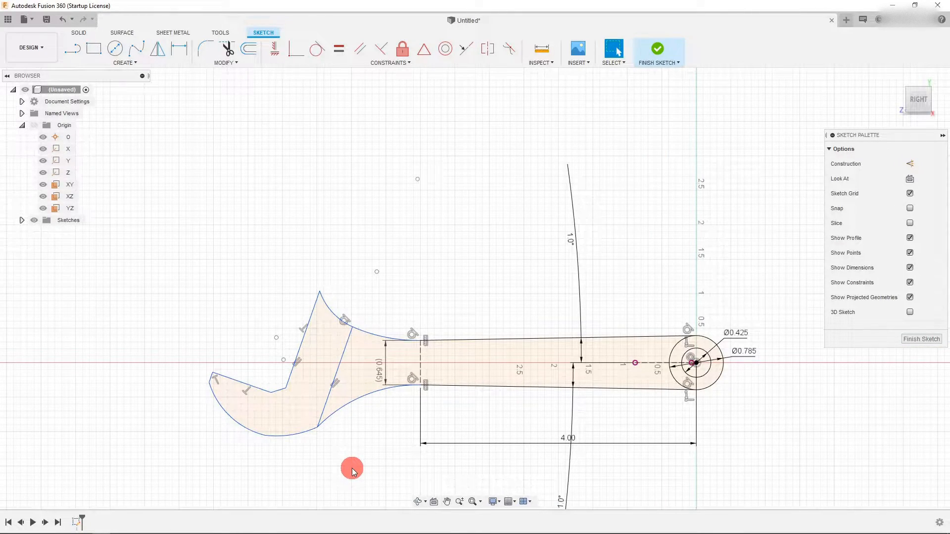
scroll(625, 432, up, 1)
scroll(512, 367, down, 2)
scroll(514, 368, down, 2)
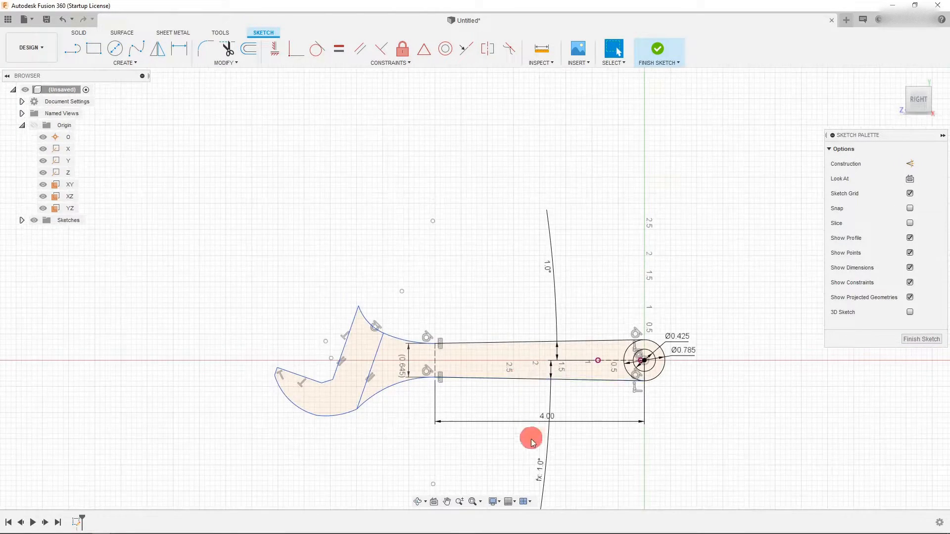
scroll(558, 478, up, 2)
scroll(538, 355, up, 1)
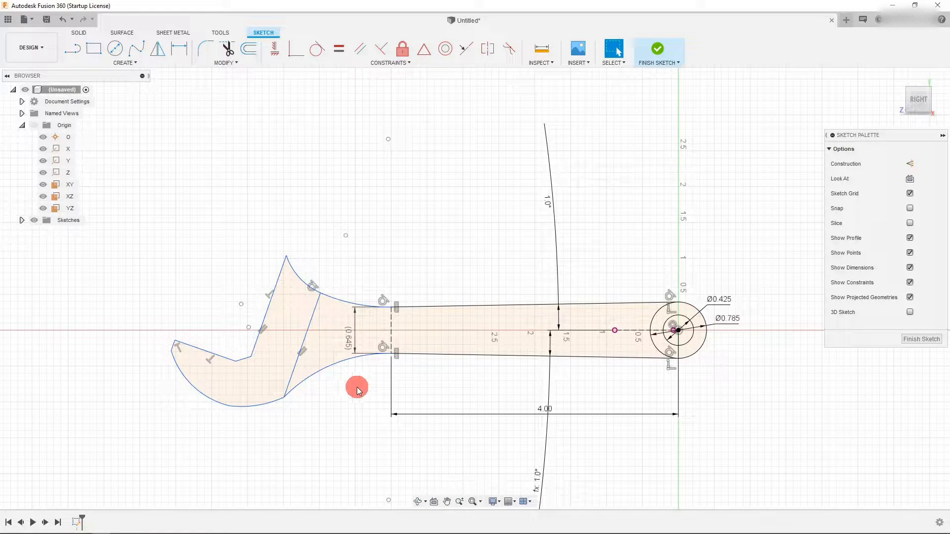
click(659, 49)
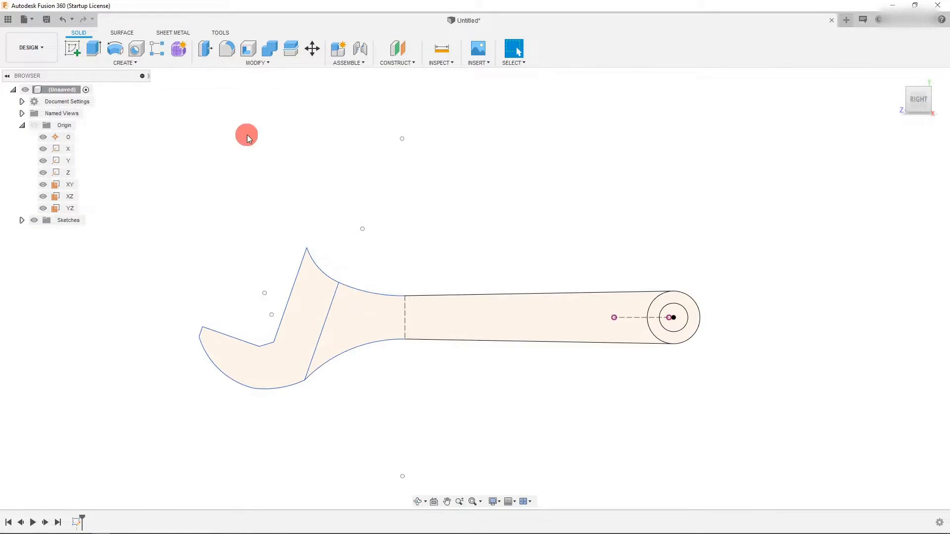
- Extrude the handle, jaw and ring profiles symmetrically 0.4375 in as a new body
click(94, 48)
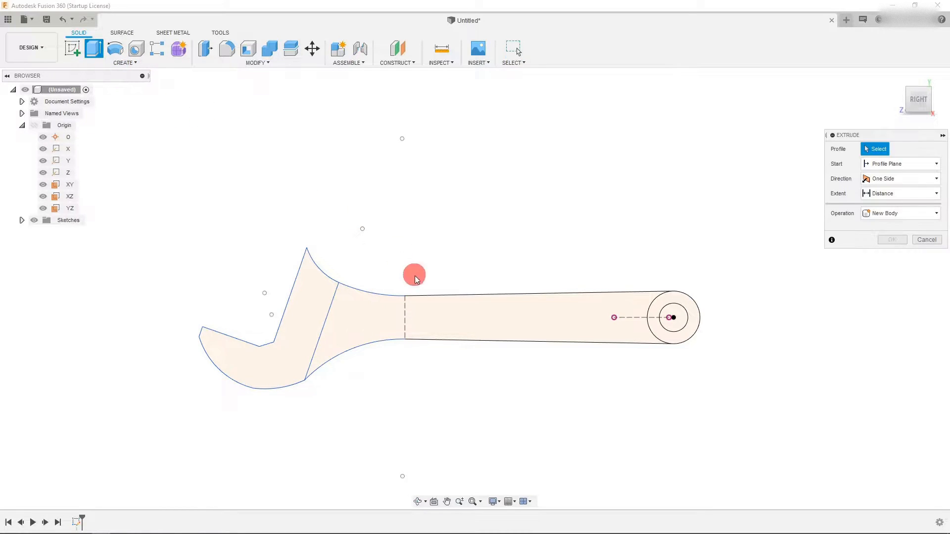
click(442, 314)
click(318, 310)
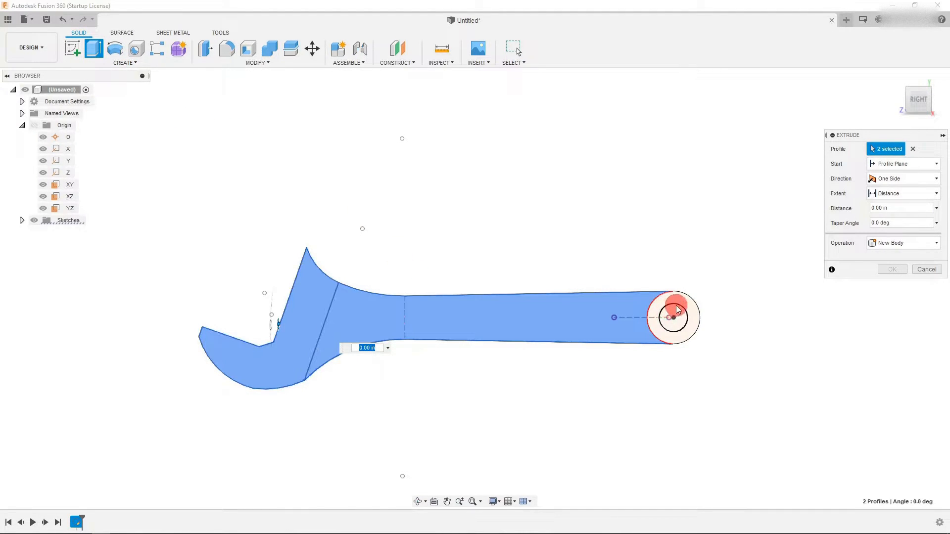
click(690, 302)
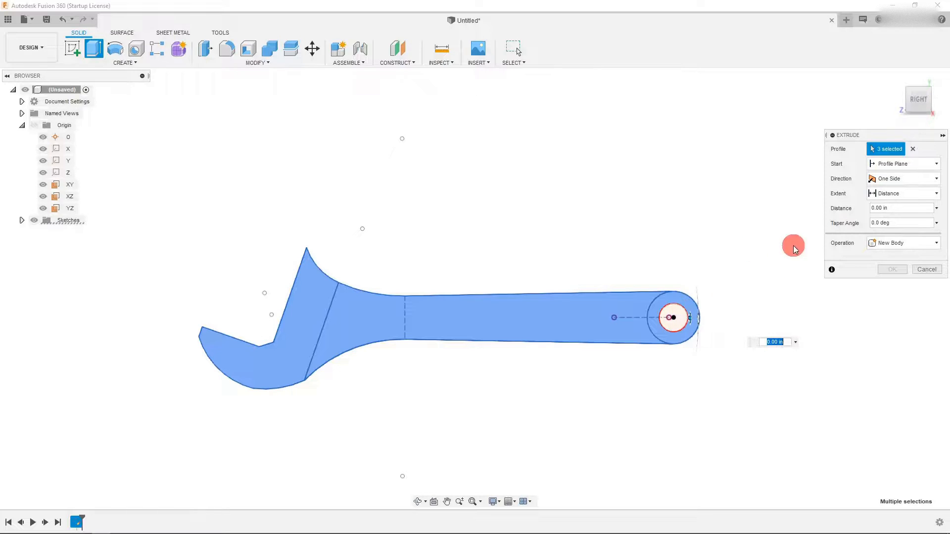
click(917, 89)
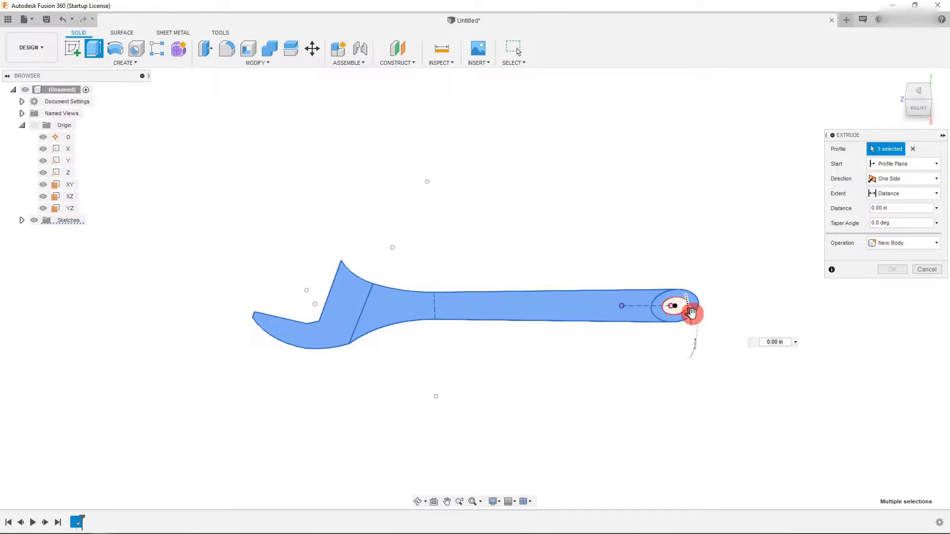
drag(692, 319, 693, 325)
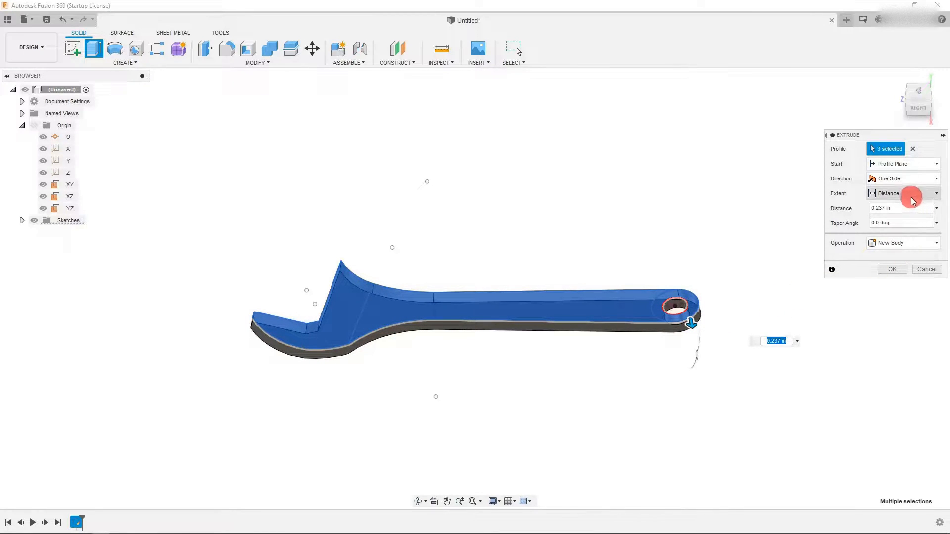
click(907, 181)
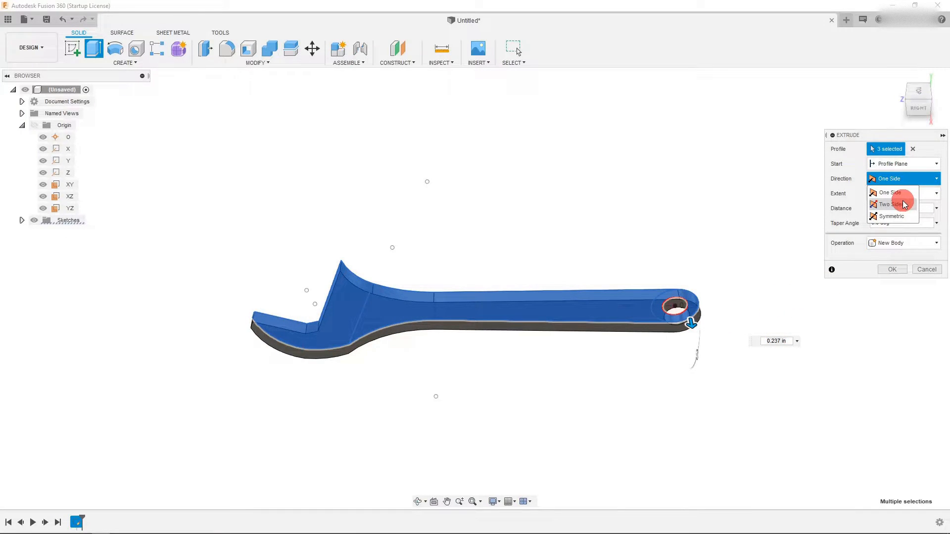
click(903, 217)
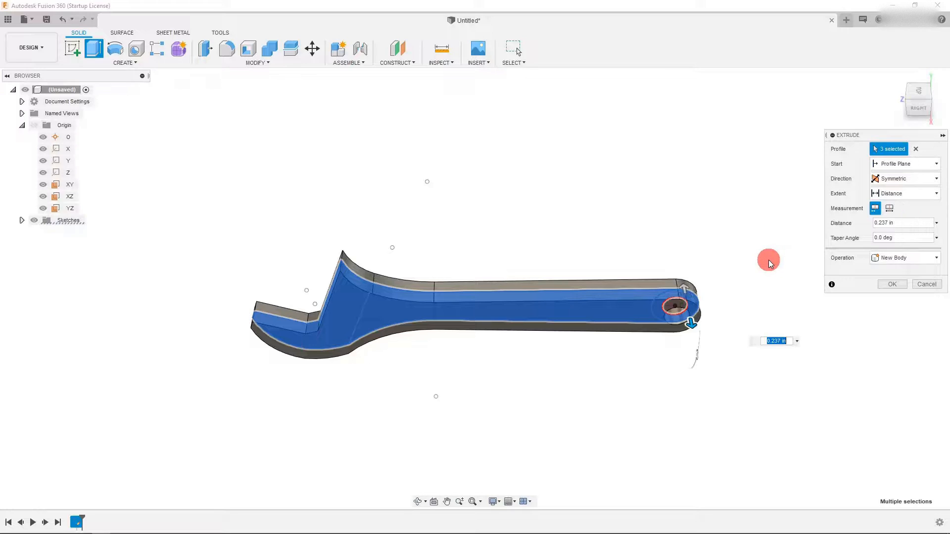
key(BackSpace)
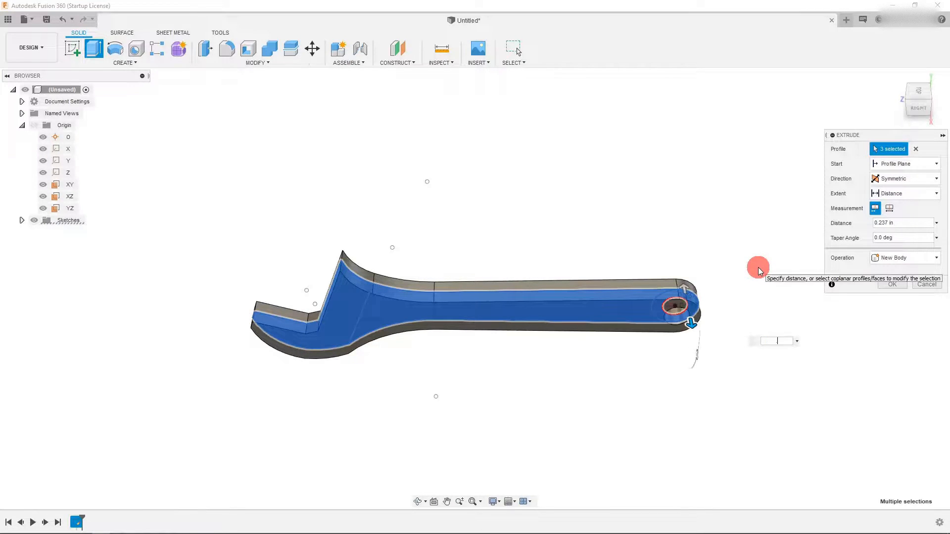
text(.4375)
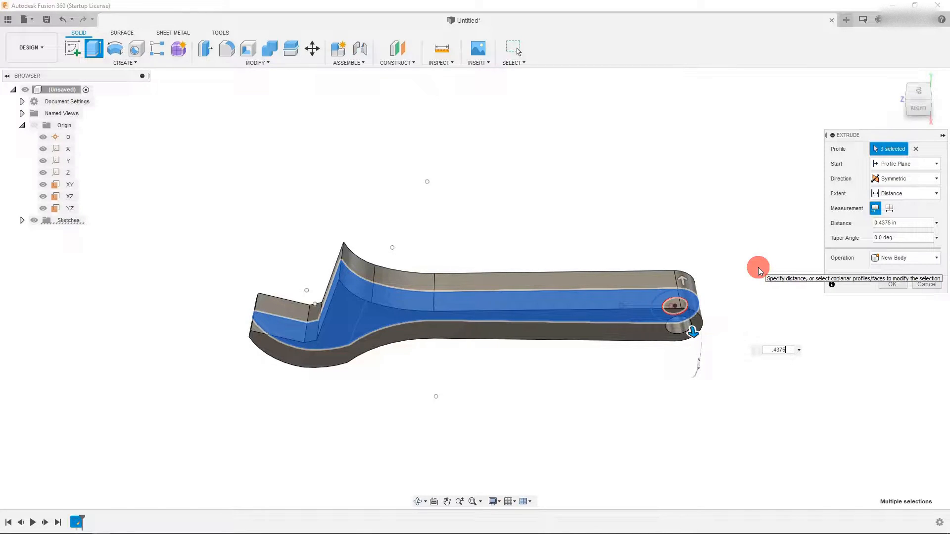
key(Return)
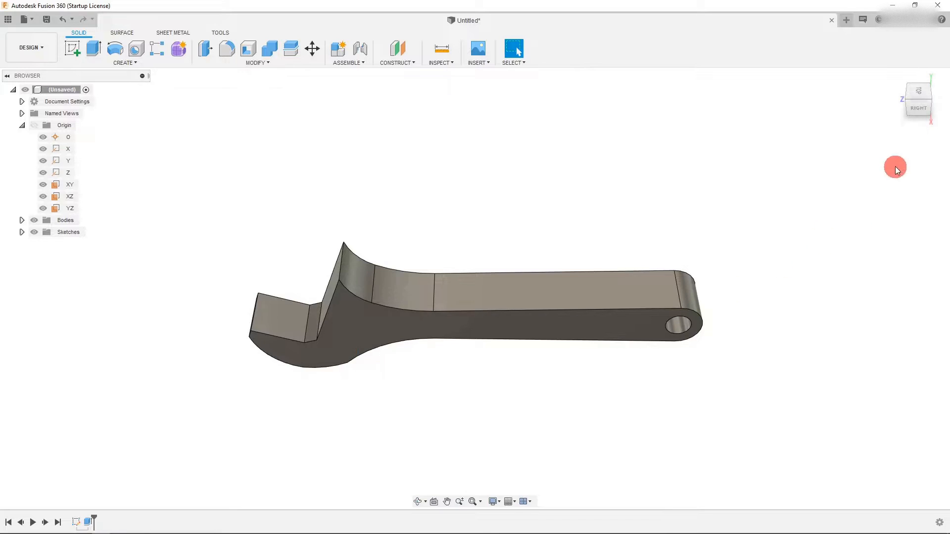
- Start a new sketch on the wrench's flat side face
click(916, 113)
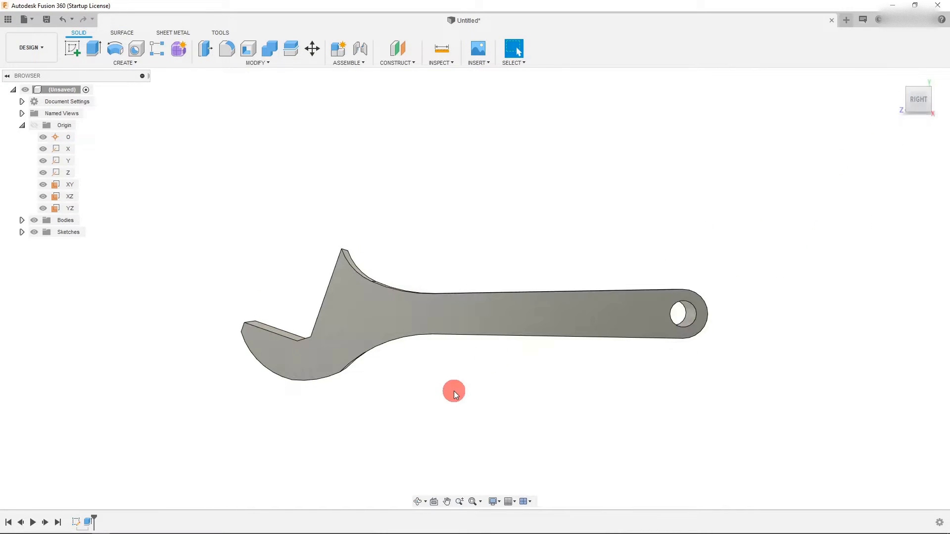
scroll(453, 391, up, 1)
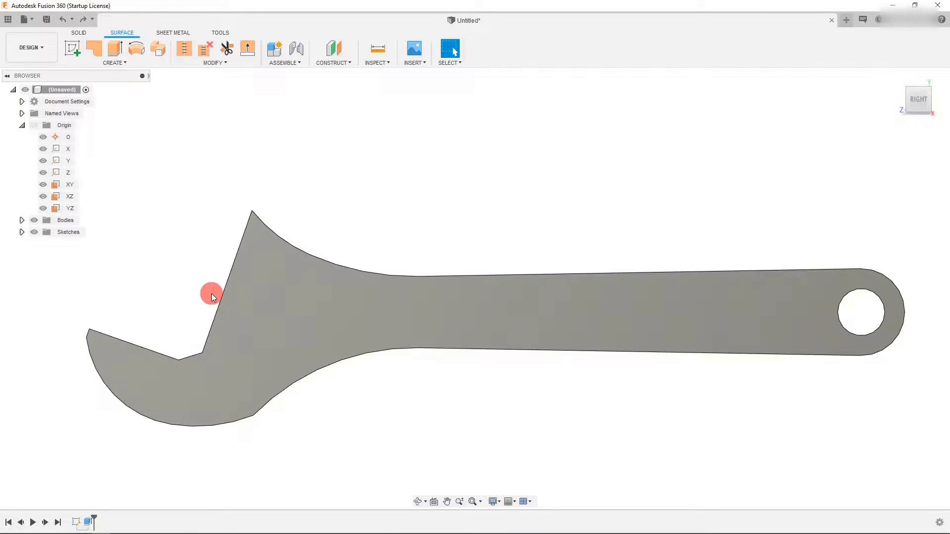
scroll(274, 309, down, 1)
click(274, 310)
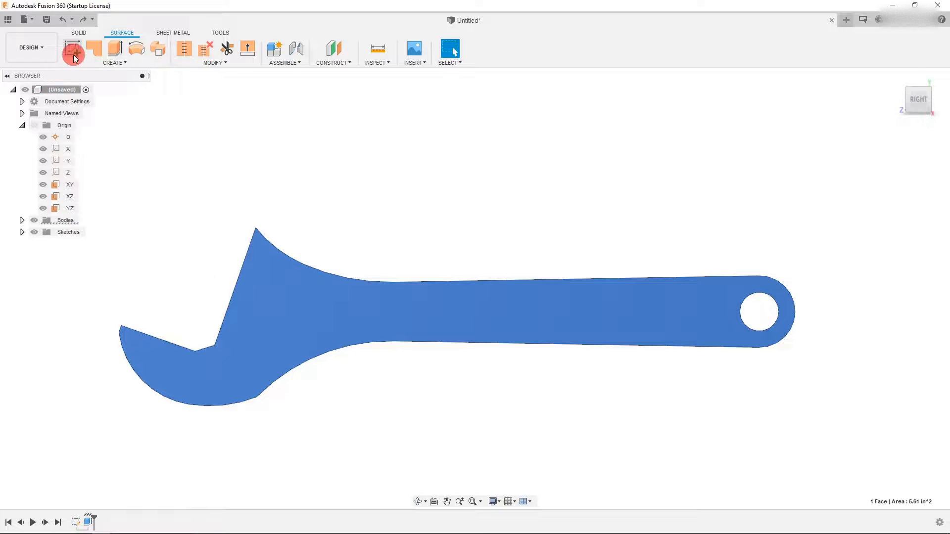
click(73, 54)
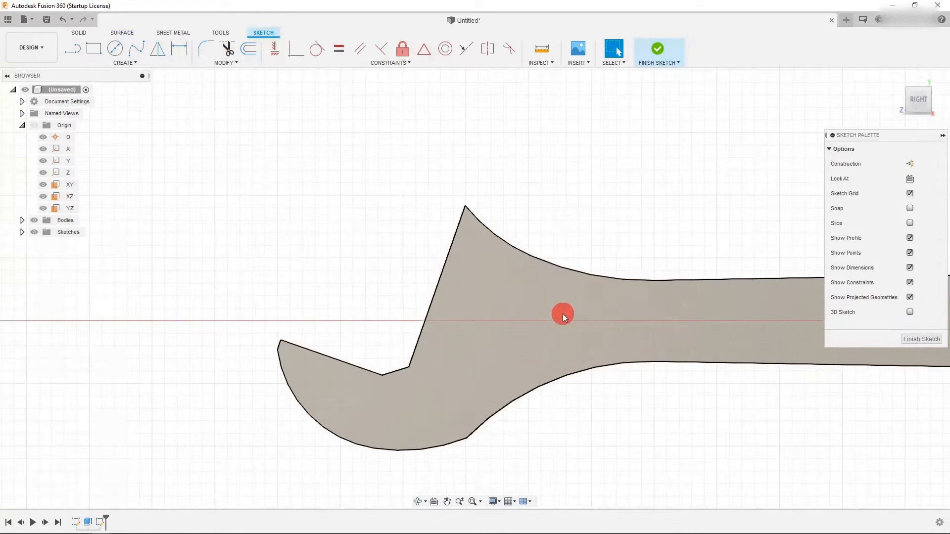
- Try to project the jaw's long straight outer edge and set it as construction geometry
click(435, 283)
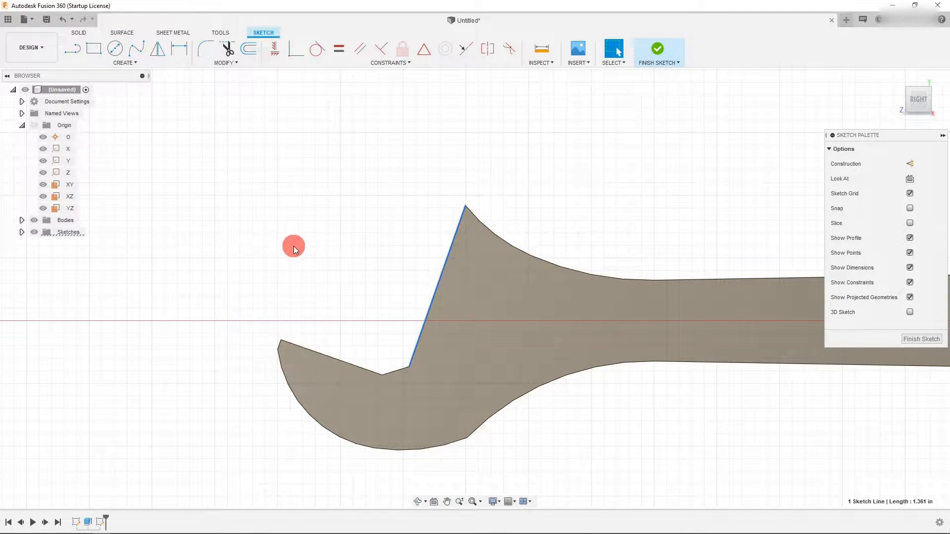
key(p)
key(Escape)
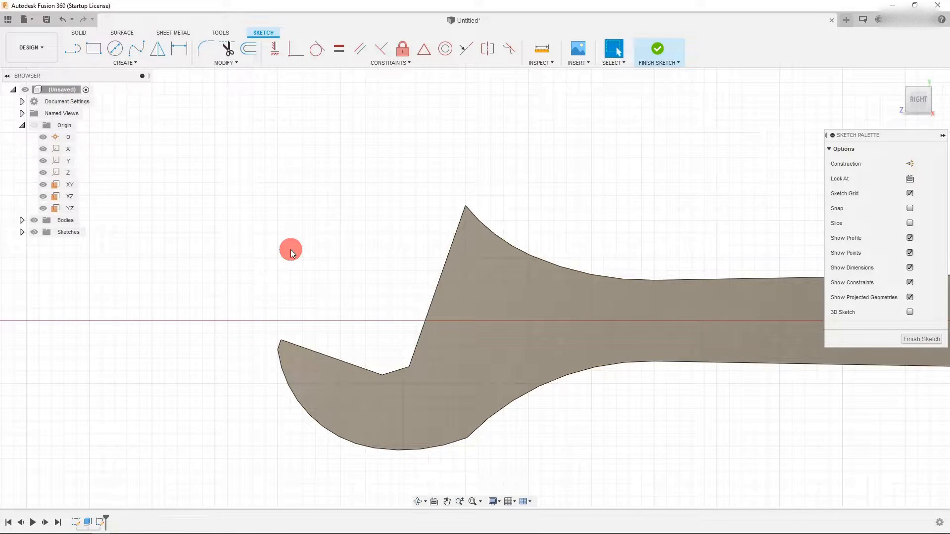
click(441, 274)
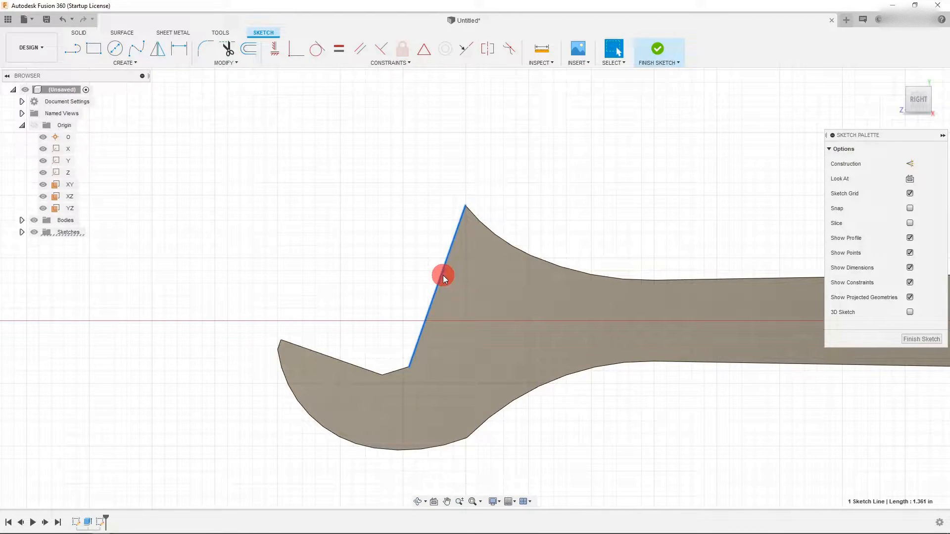
click(909, 165)
scroll(497, 286, up, 3)
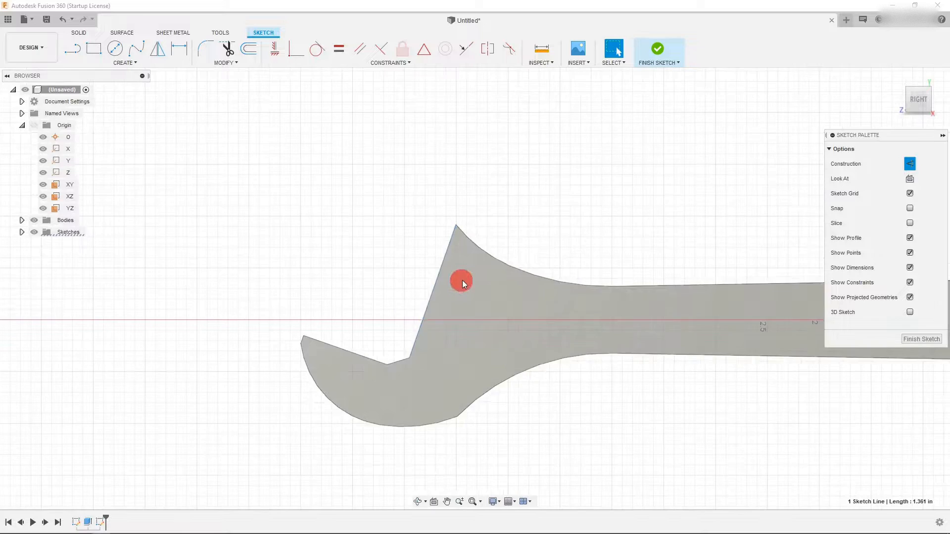
- Draw a line across the jaw tip and make it coincident with the tip point
click(73, 49)
click(404, 166)
click(596, 225)
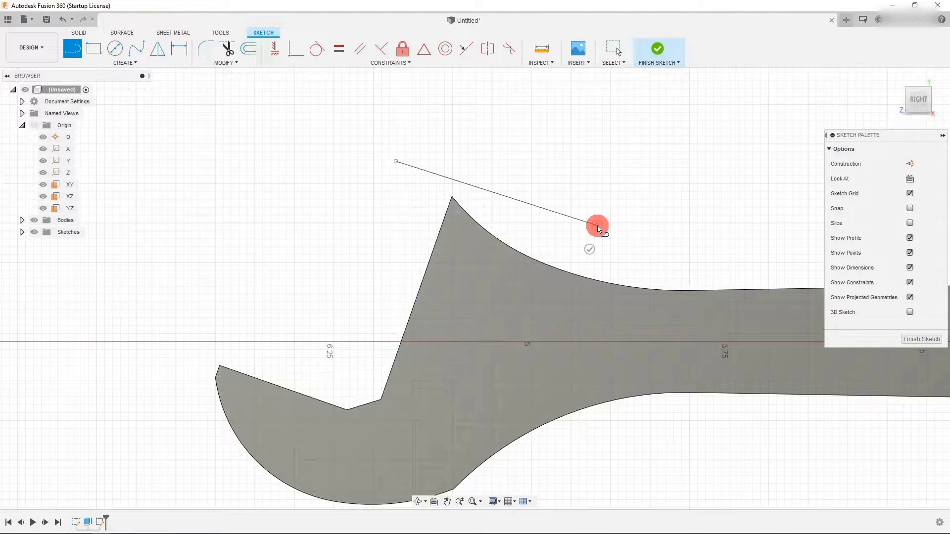
key(Escape)
click(531, 207)
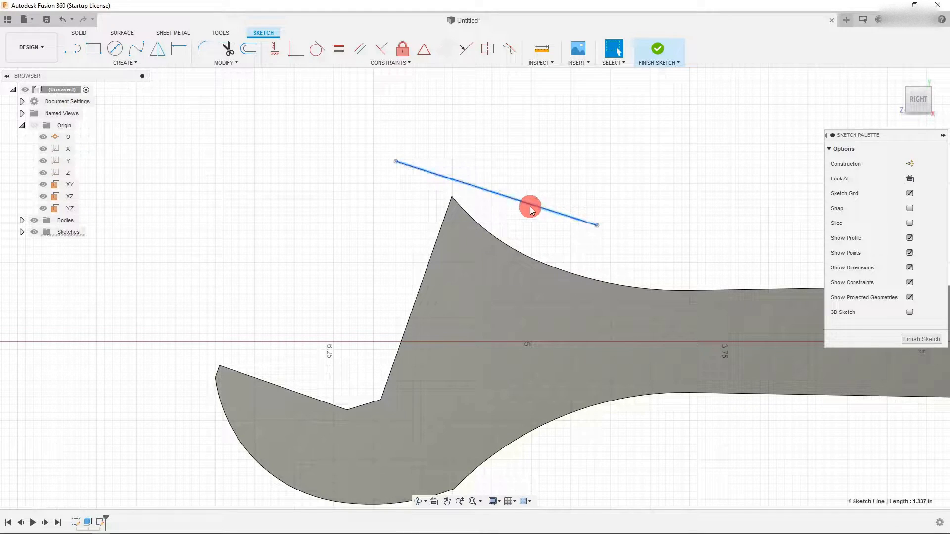
shift+click(452, 197)
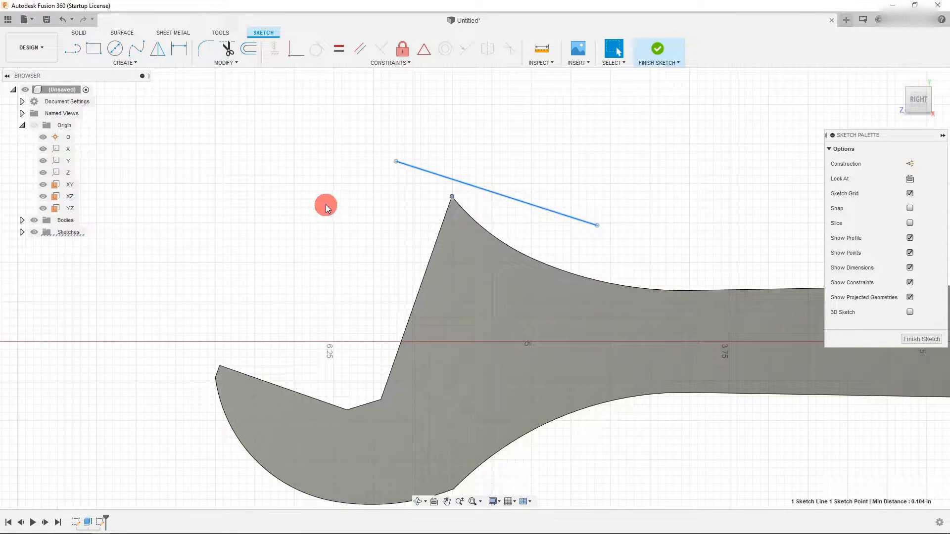
click(291, 54)
key(Escape)
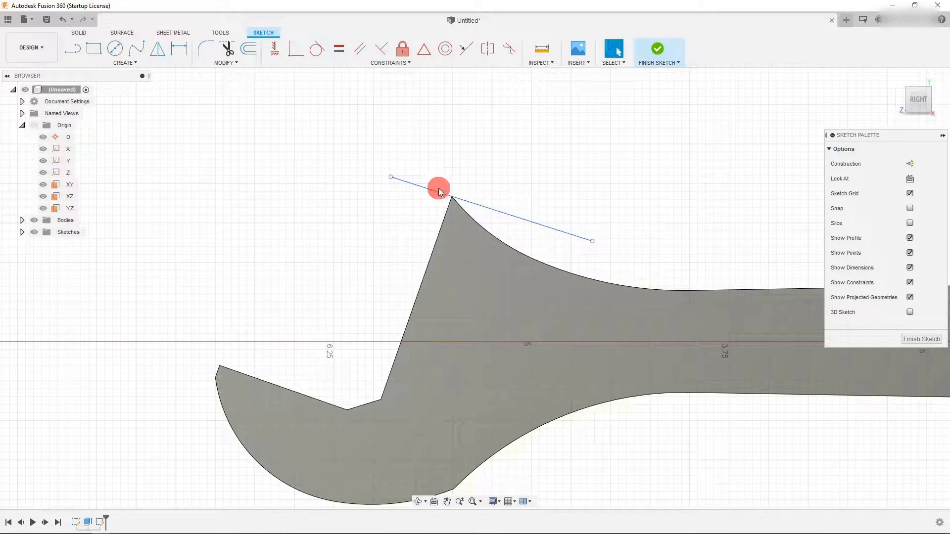
- Constrain the tip line perpendicular to the jaw's straight edge and shorten its right end
click(434, 193)
shift+click(435, 241)
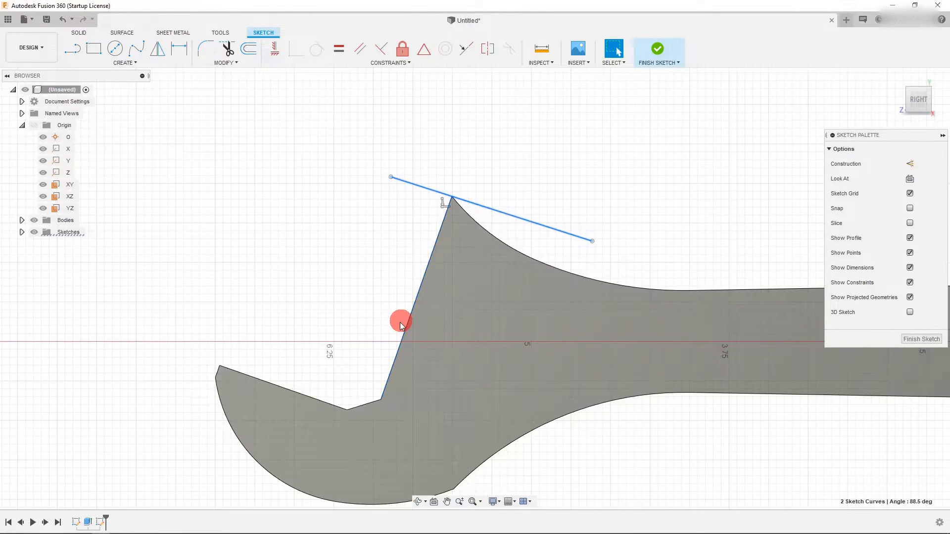
click(387, 51)
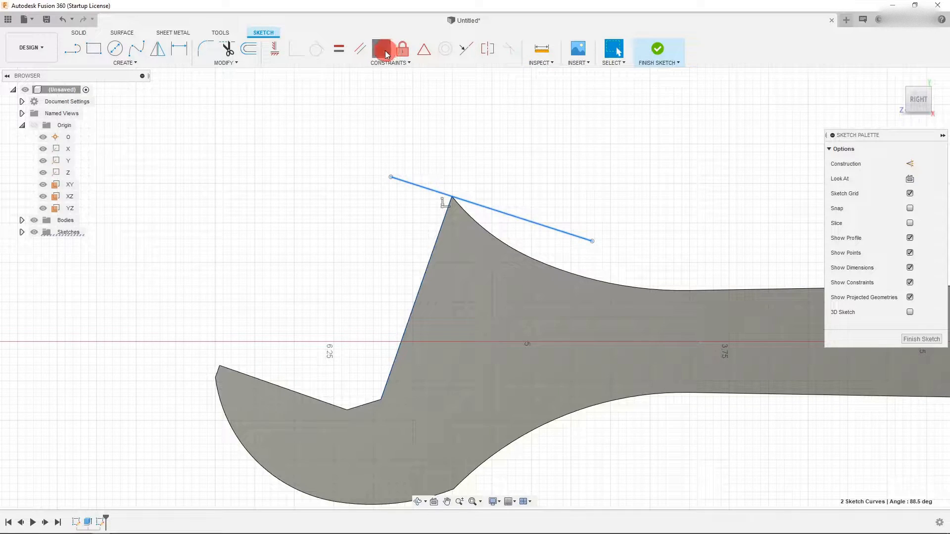
drag(591, 246, 539, 223)
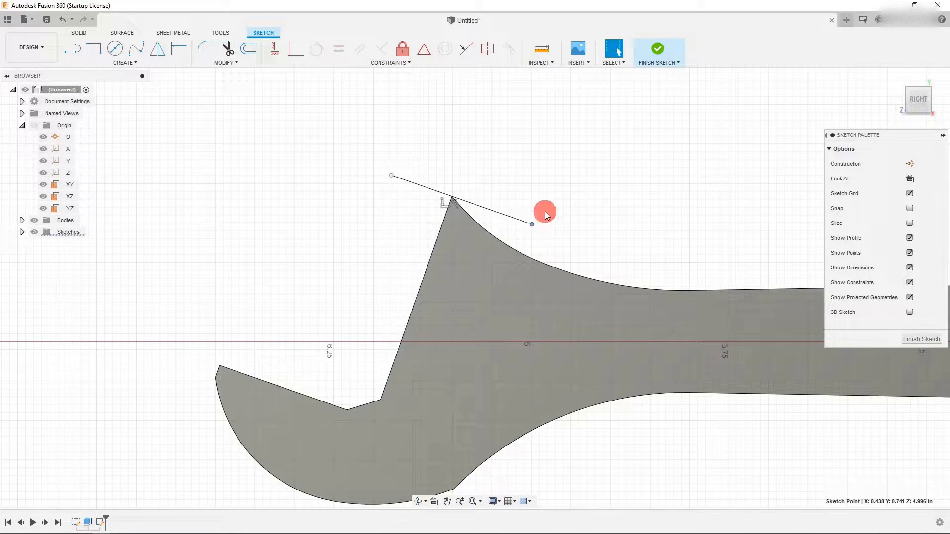
- Finish the sketch and extrude the tip line as a surface 0.857 in deep
click(655, 51)
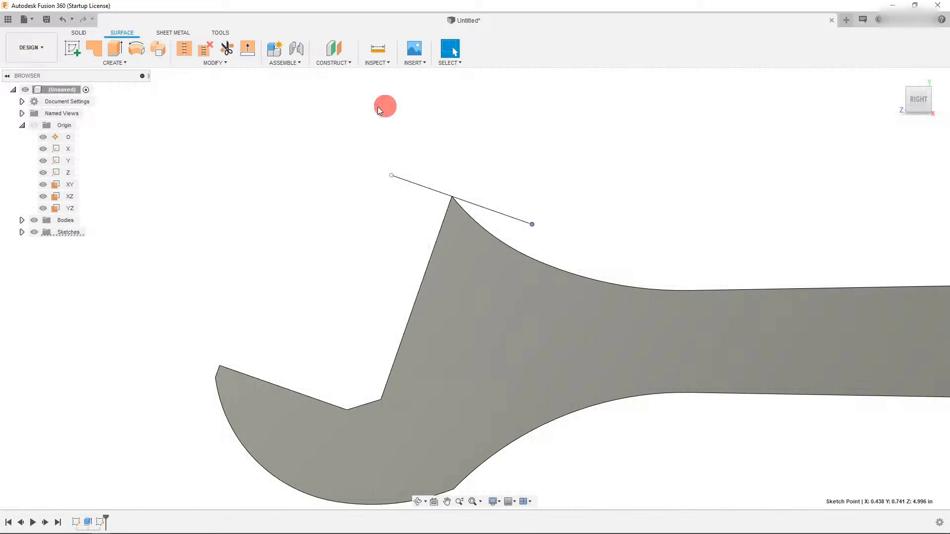
click(115, 48)
click(509, 221)
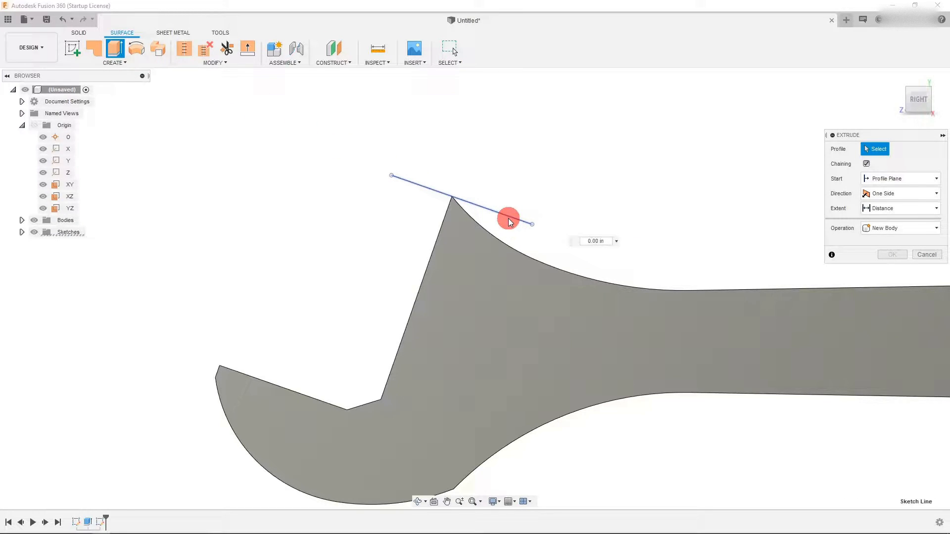
click(915, 89)
drag(494, 257, 491, 336)
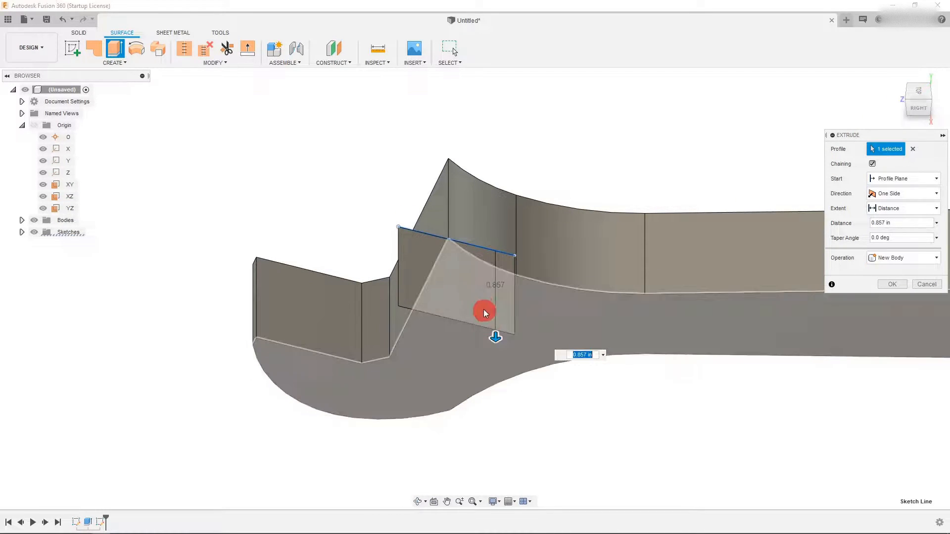
click(892, 284)
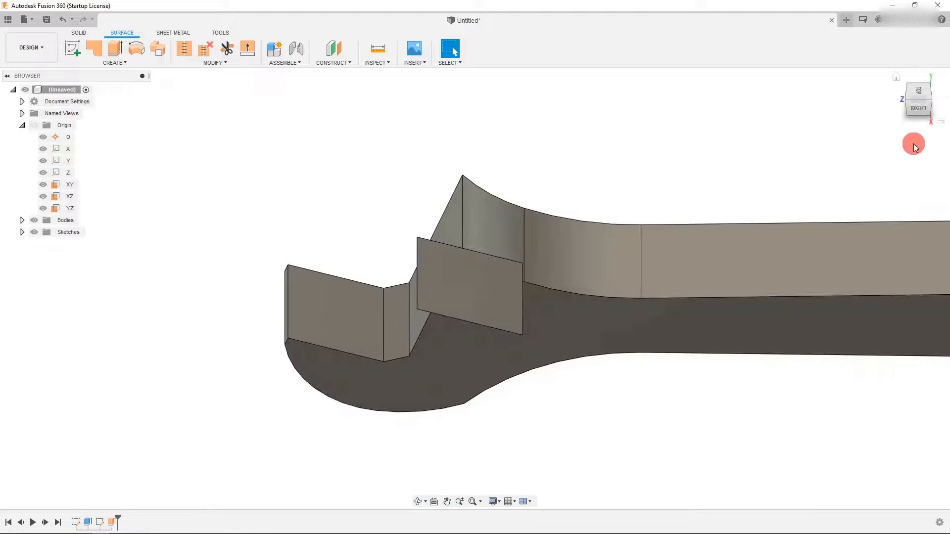
click(918, 111)
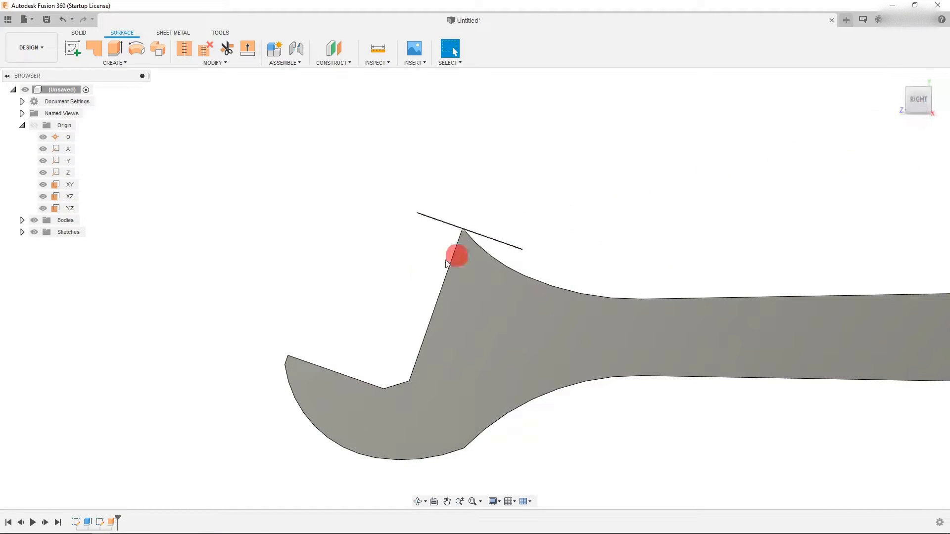
scroll(382, 286, down, 3)
scroll(504, 269, up, 2)
scroll(422, 301, up, 1)
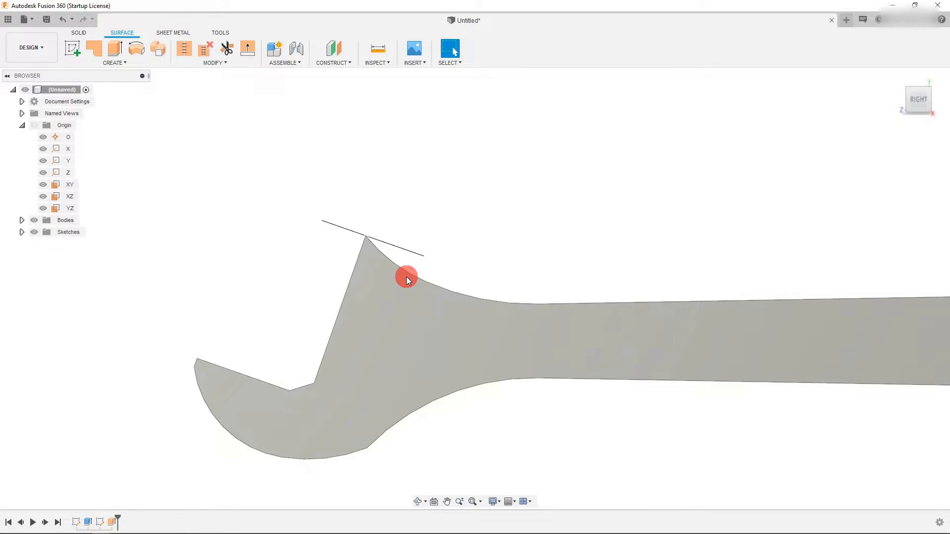
- Start a new sketch on the extruded tip surface
click(920, 93)
click(395, 303)
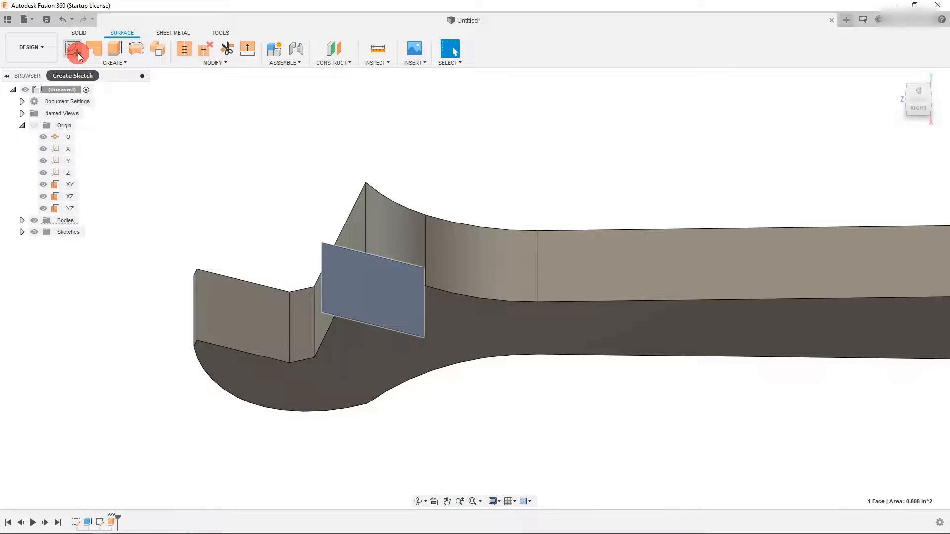
click(78, 52)
scroll(567, 283, down, 5)
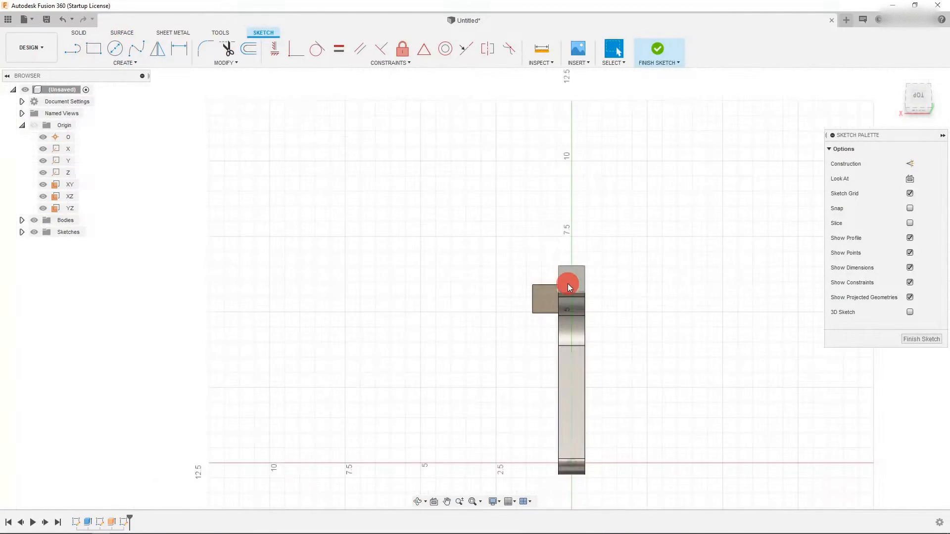
scroll(586, 302, up, 3)
scroll(571, 202, up, 2)
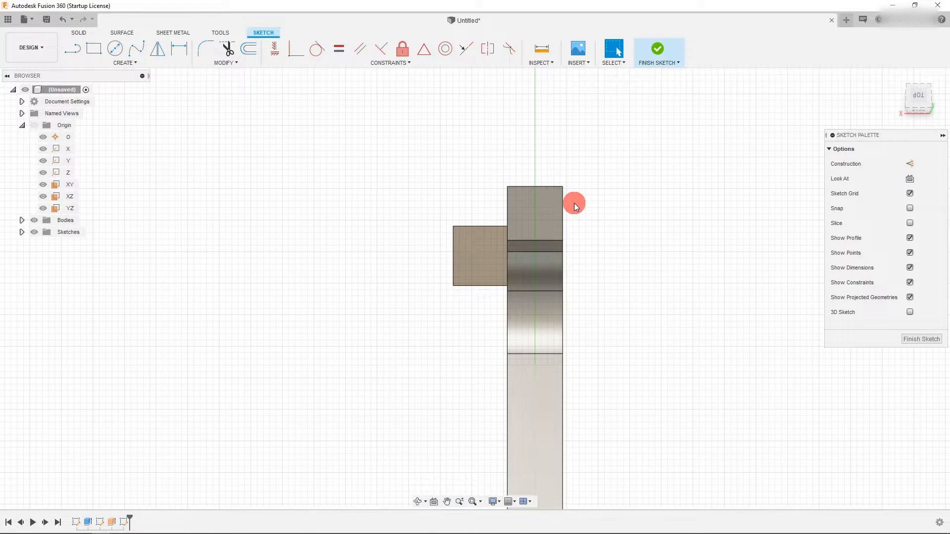
scroll(593, 230, up, 2)
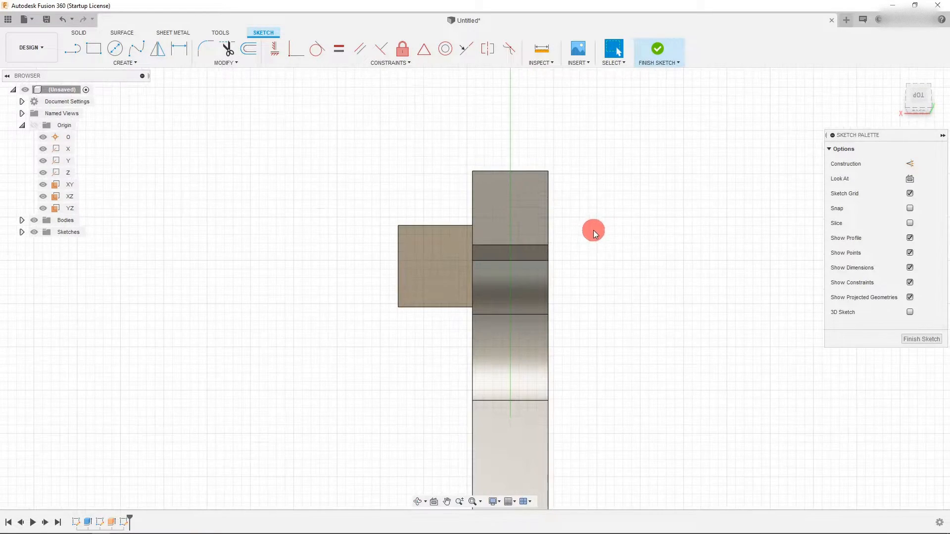
- Draw a slanted line from above the jaw down onto the tip surface
click(73, 48)
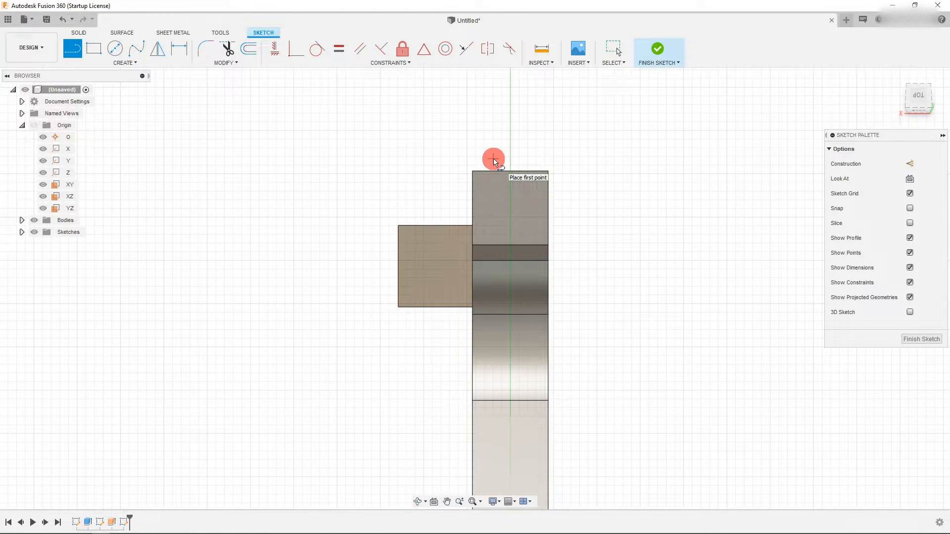
click(493, 159)
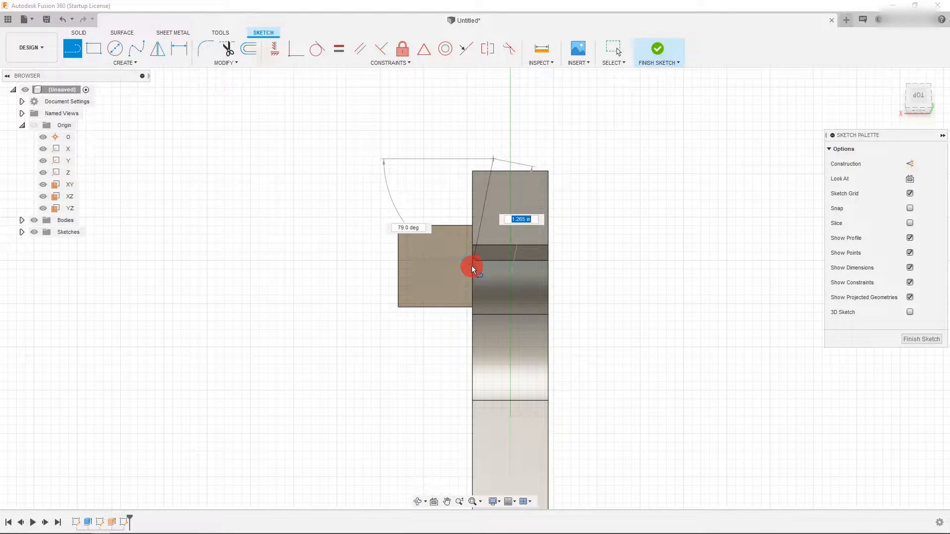
click(458, 277)
key(Escape)
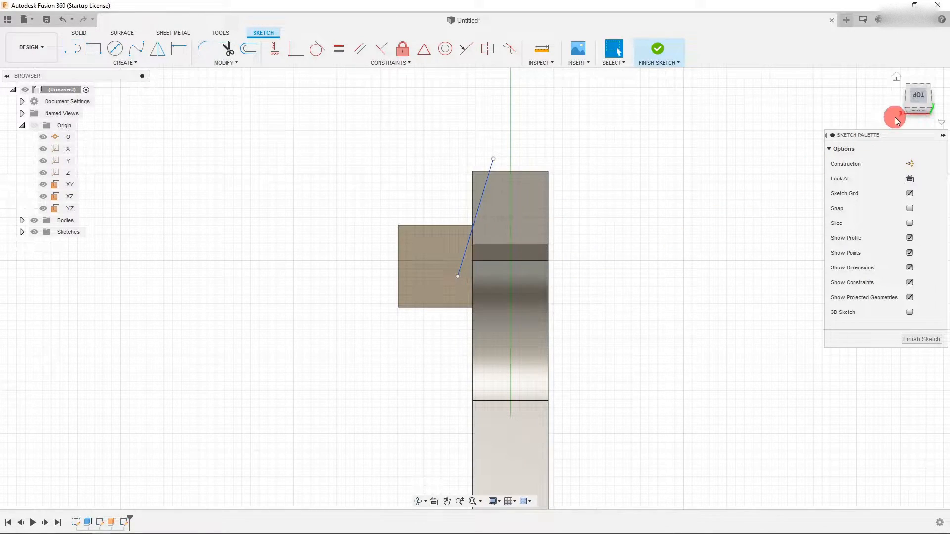
- Move the line's endpoint past the jaw tip in the side view
drag(916, 102, 915, 104)
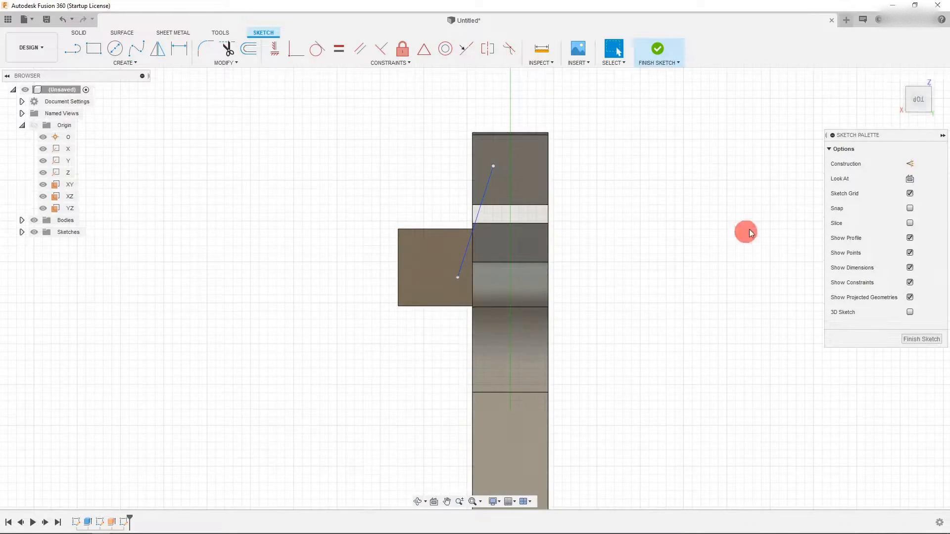
click(920, 116)
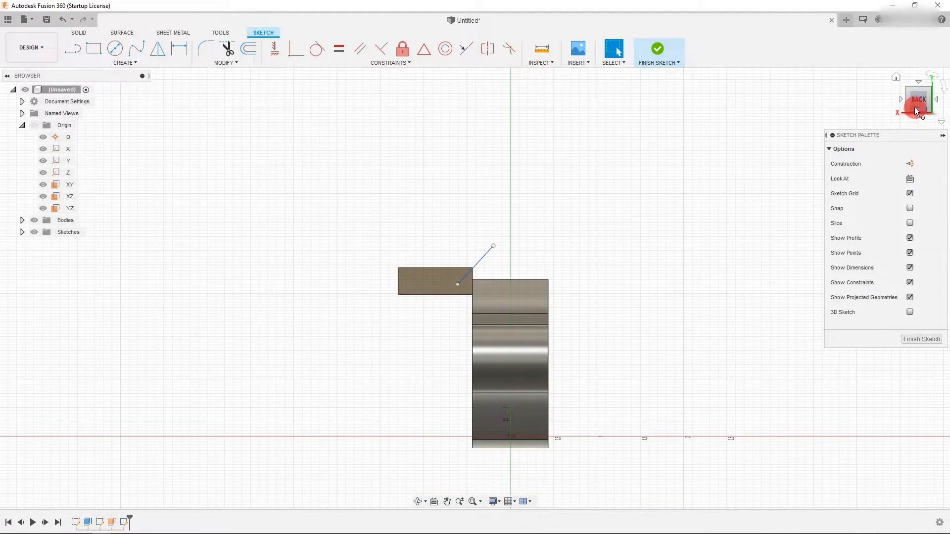
click(900, 99)
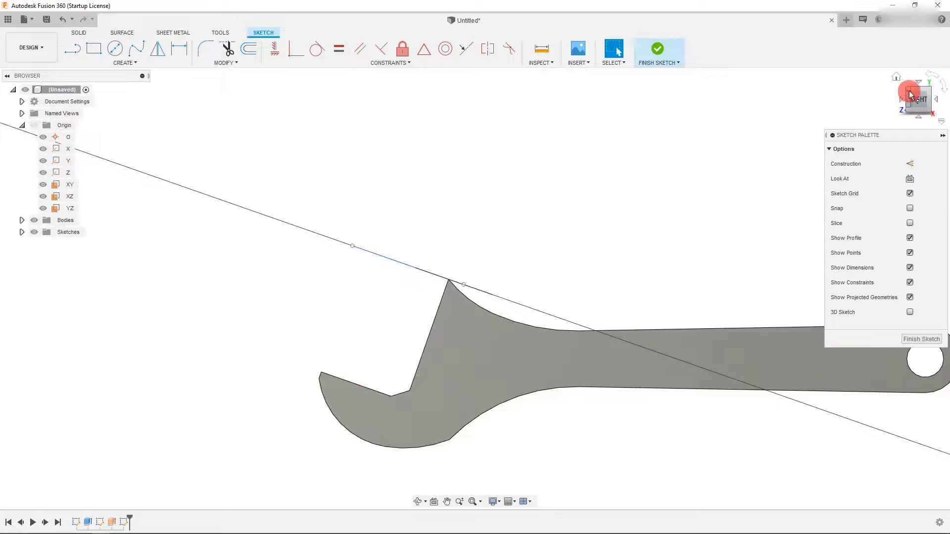
scroll(462, 277, up, 3)
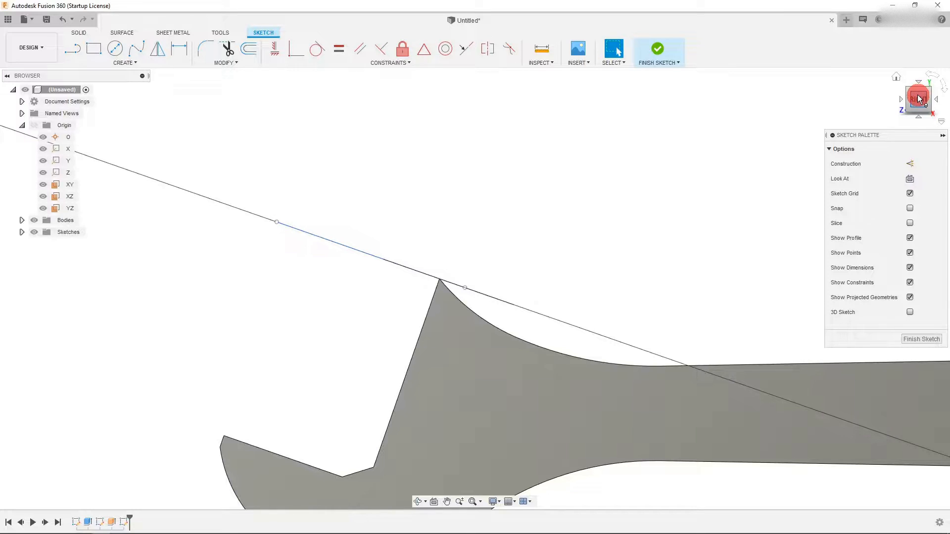
click(437, 284)
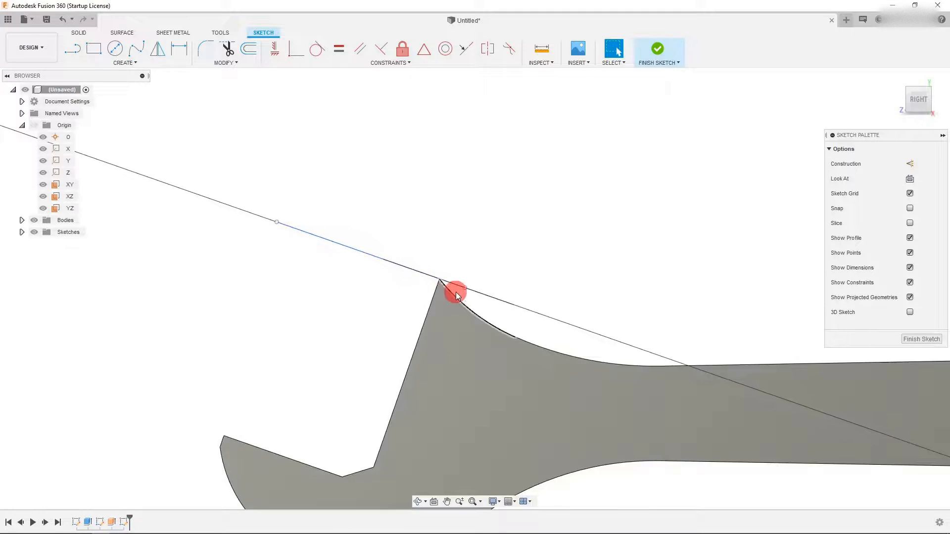
drag(464, 287, 478, 293)
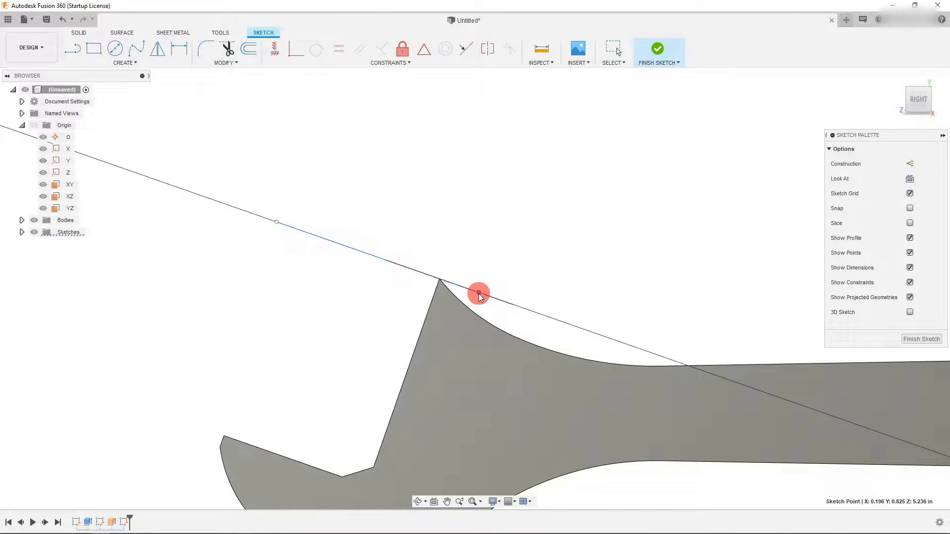
- Inspect the sketch line against the tip surface from the top and side views
click(919, 90)
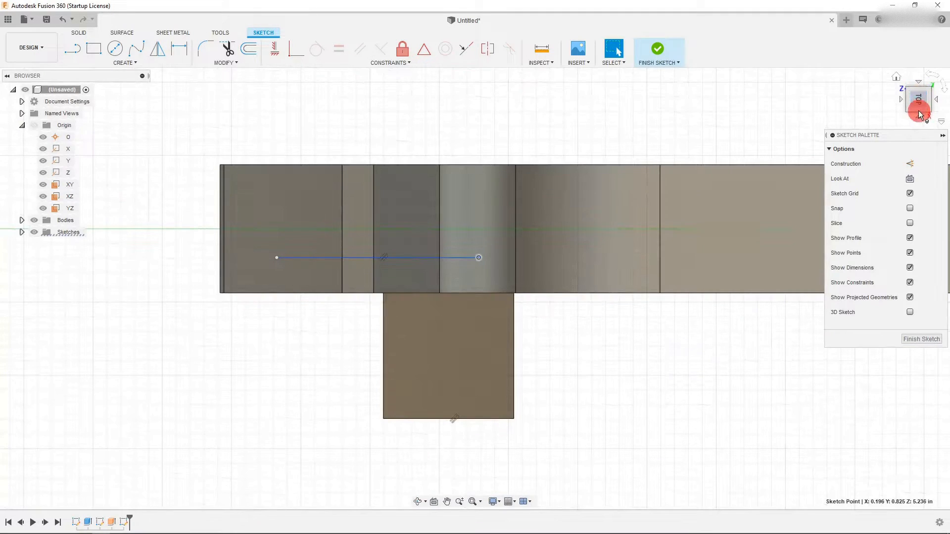
click(918, 112)
click(919, 90)
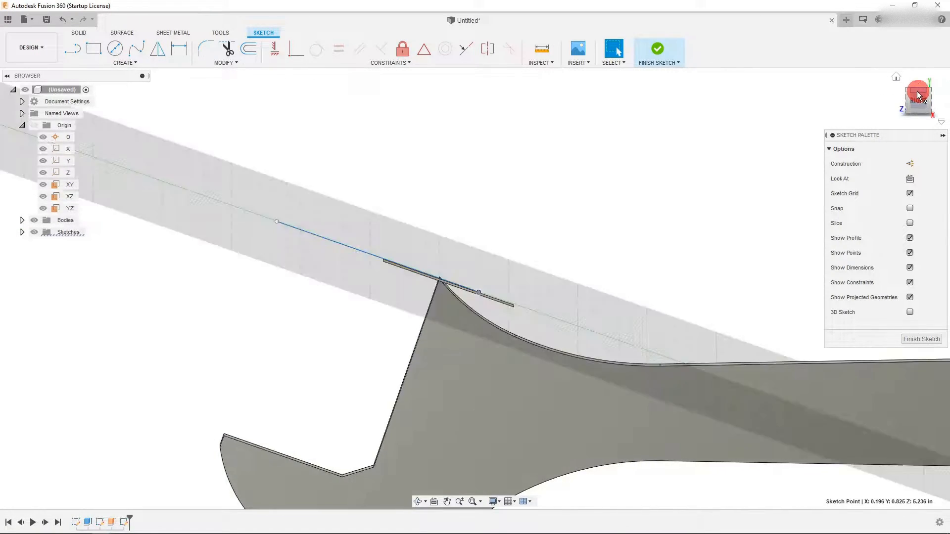
scroll(515, 336, down, 2)
scroll(480, 290, up, 4)
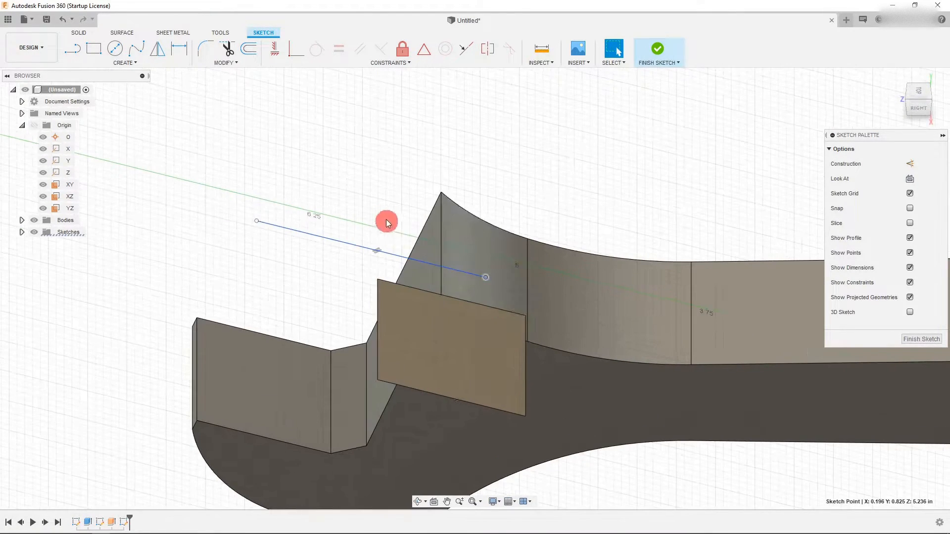
click(918, 92)
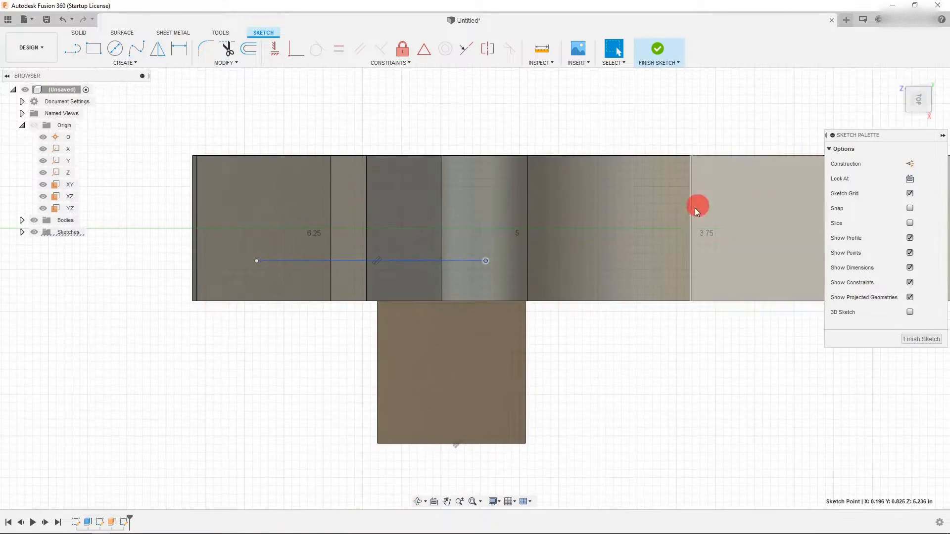
click(436, 355)
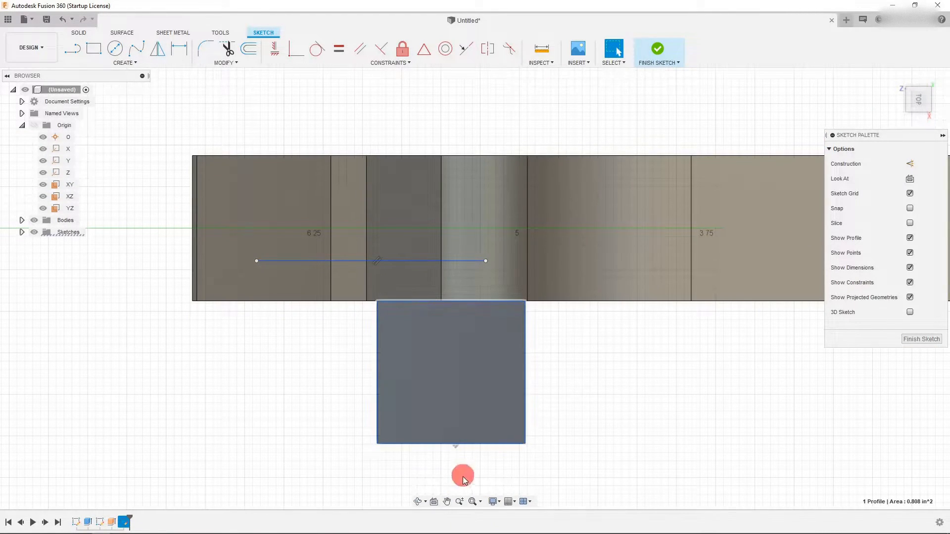
click(433, 501)
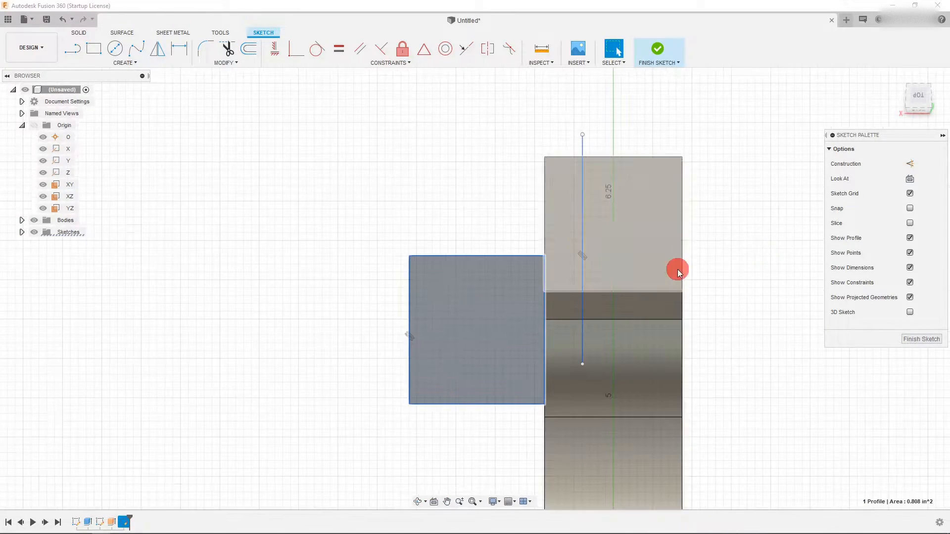
- Draw a short horizontal line beside the wrench in the top-view sketch
scroll(586, 217, down, 5)
scroll(588, 223, down, 2)
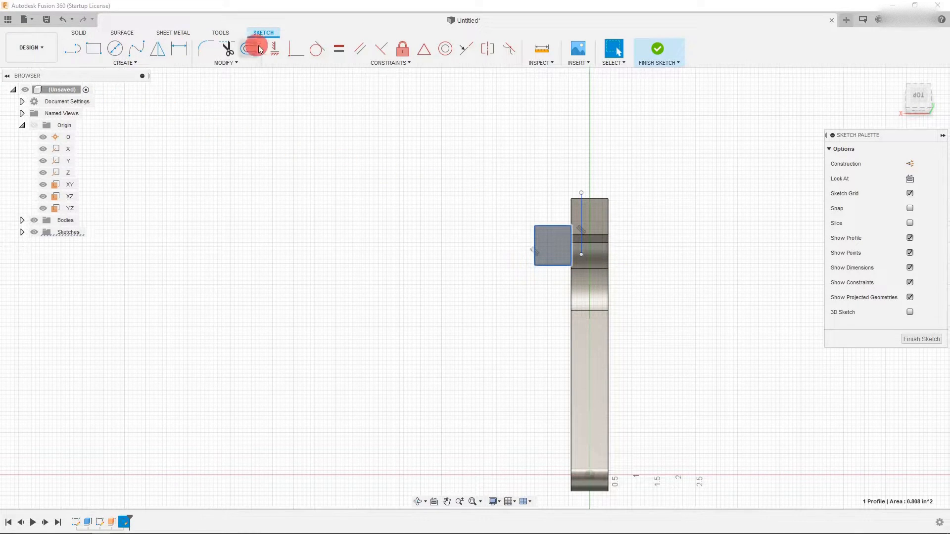
click(73, 48)
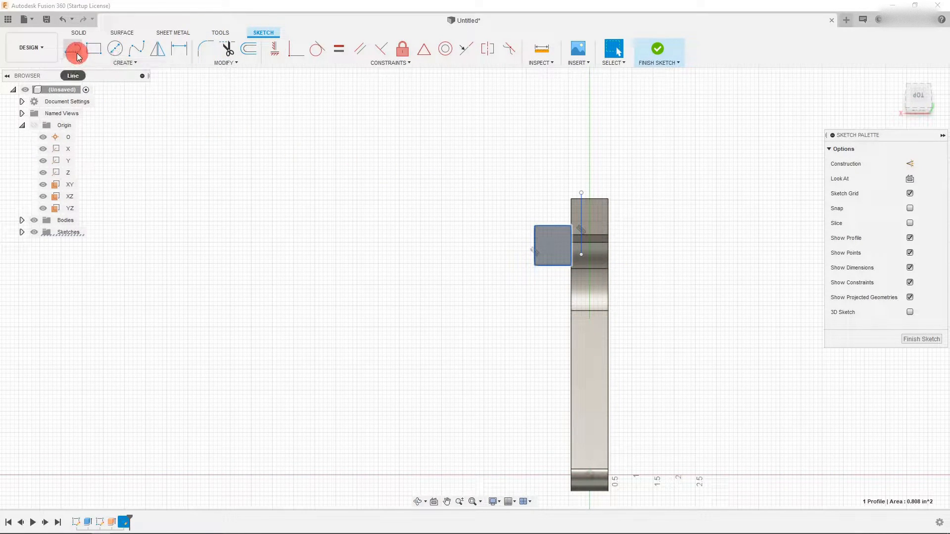
scroll(588, 260, up, 2)
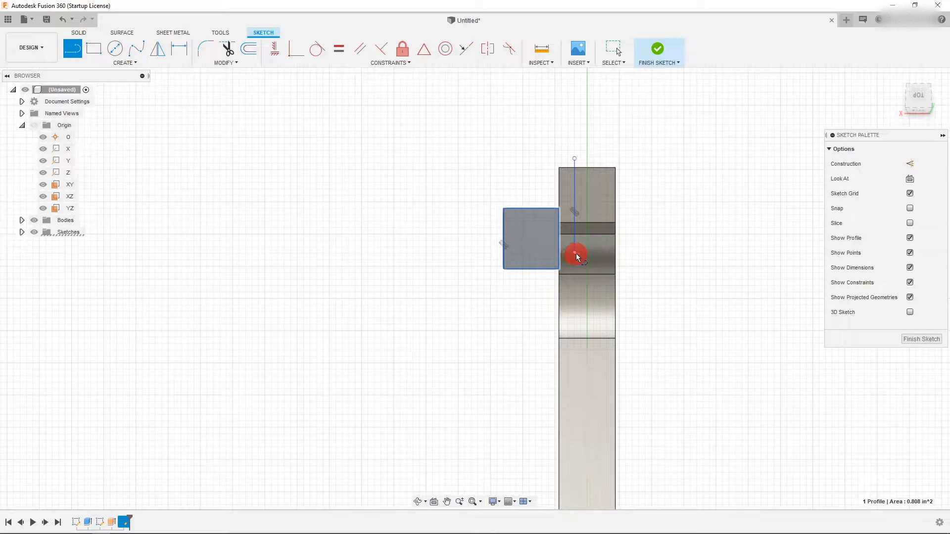
click(662, 252)
click(768, 253)
key(Escape)
scroll(539, 236, down, 2)
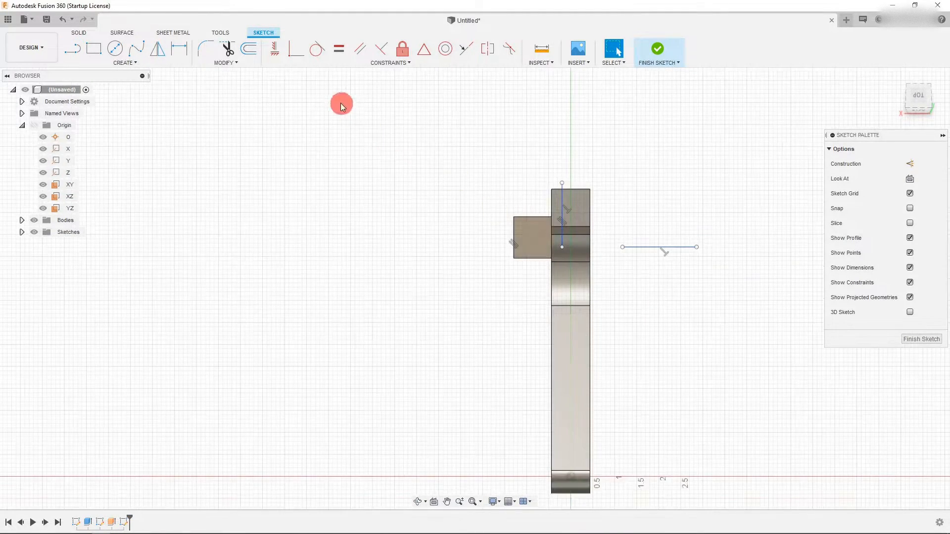
- Dimension the horizontal line's distance from the sketch's horizontal axis
click(179, 48)
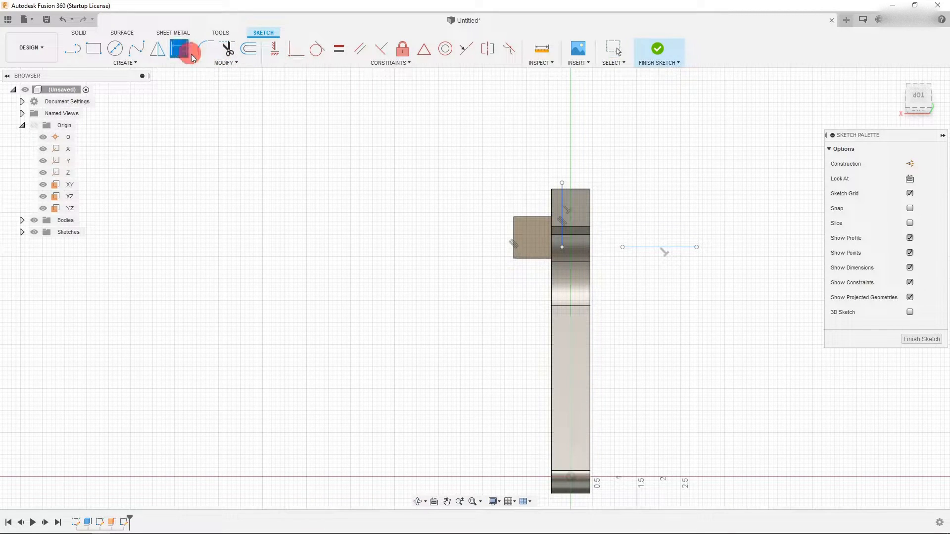
click(571, 477)
click(648, 247)
click(624, 345)
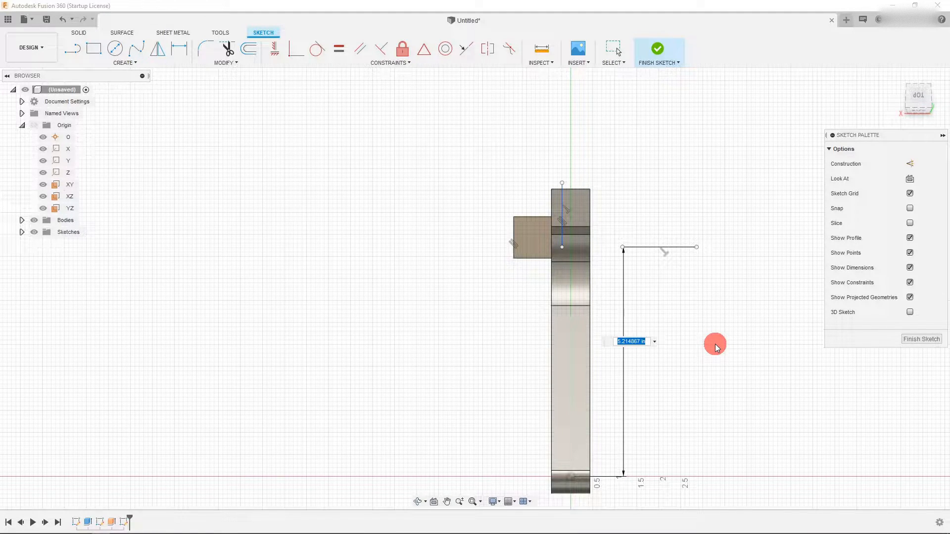
key(Return)
key(Escape)
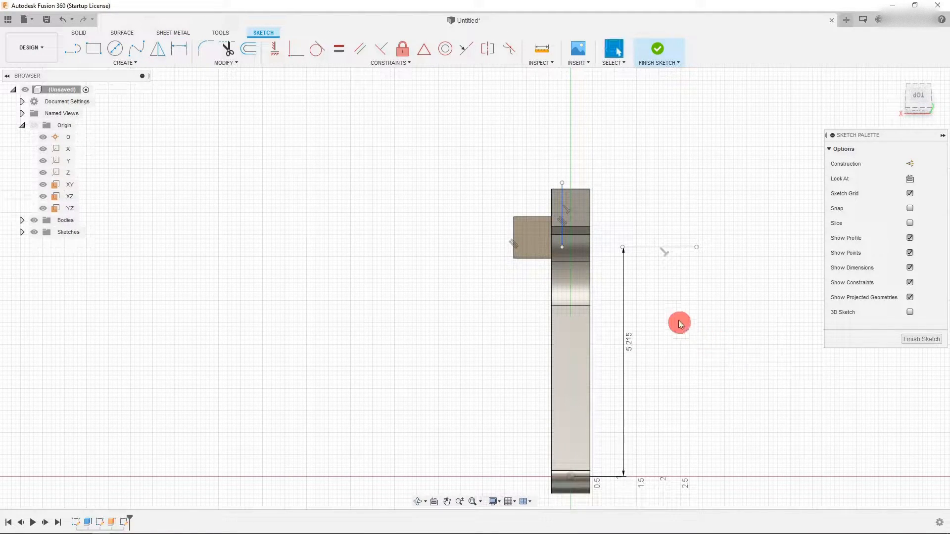
- Select and delete the short stray line near the horizontal line's end
mouse_move(623, 251)
mouse_down()
mouse_move(505, 262)
mouse_move(571, 226)
mouse_move(771, 211)
mouse_move(734, 221)
mouse_move(633, 183)
mouse_up()
scroll(571, 230, up, 2)
click(622, 182)
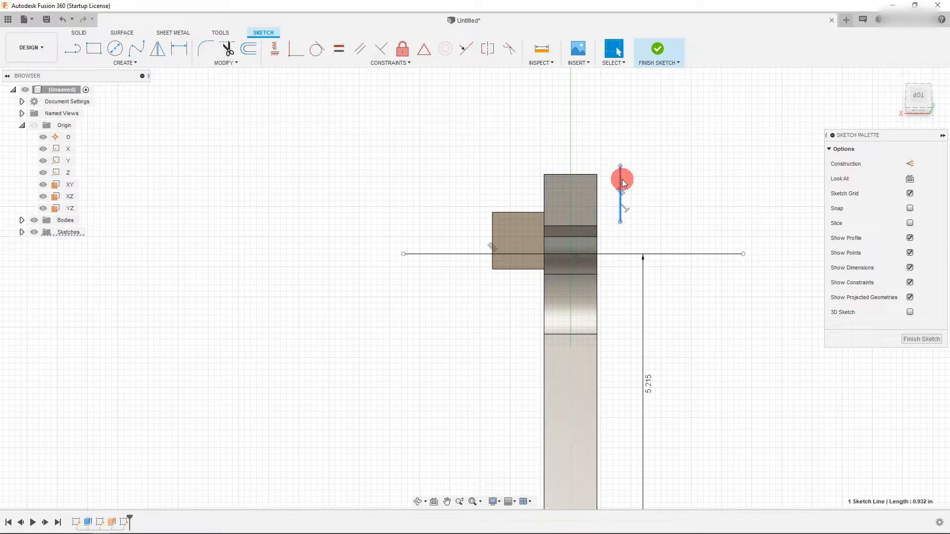
key(Delete)
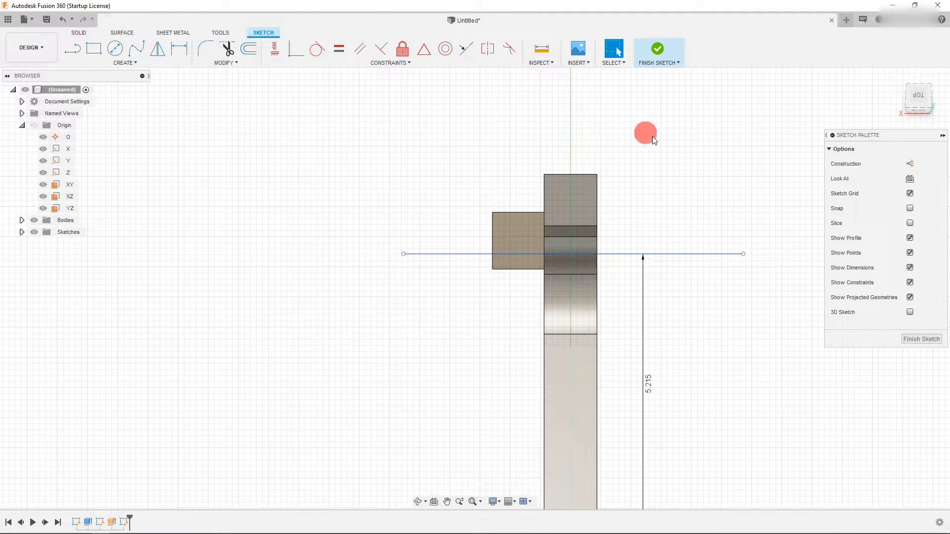
- Inspect the horizontal line's position relative to the jaw tip from the side and top views
click(909, 106)
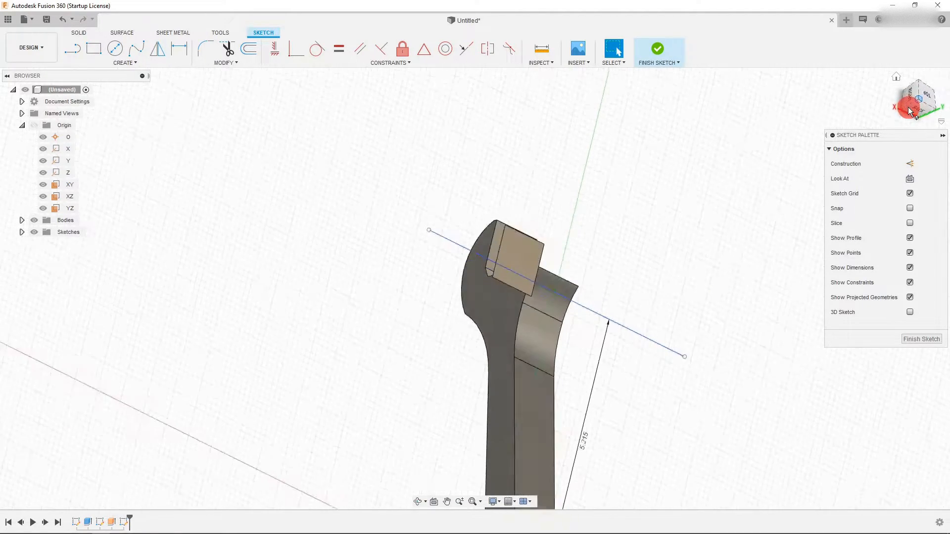
click(914, 98)
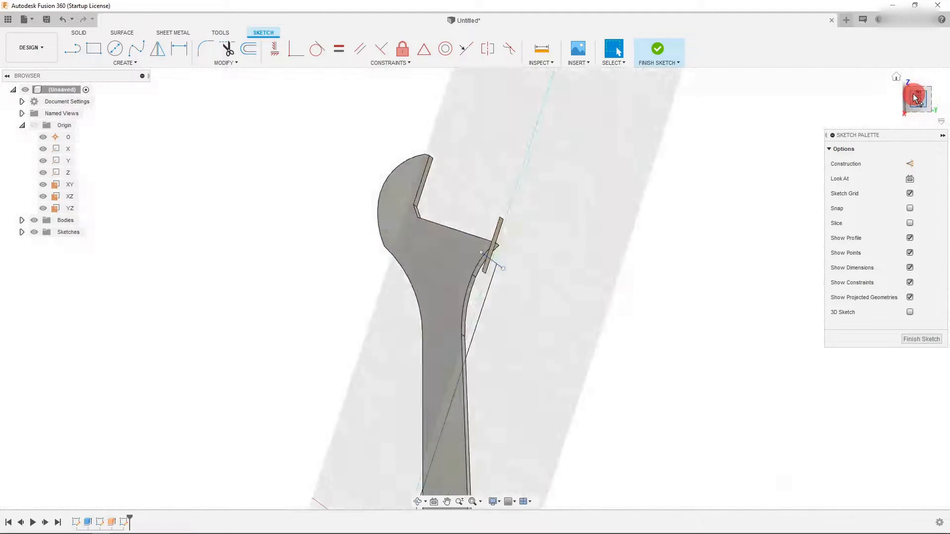
click(934, 81)
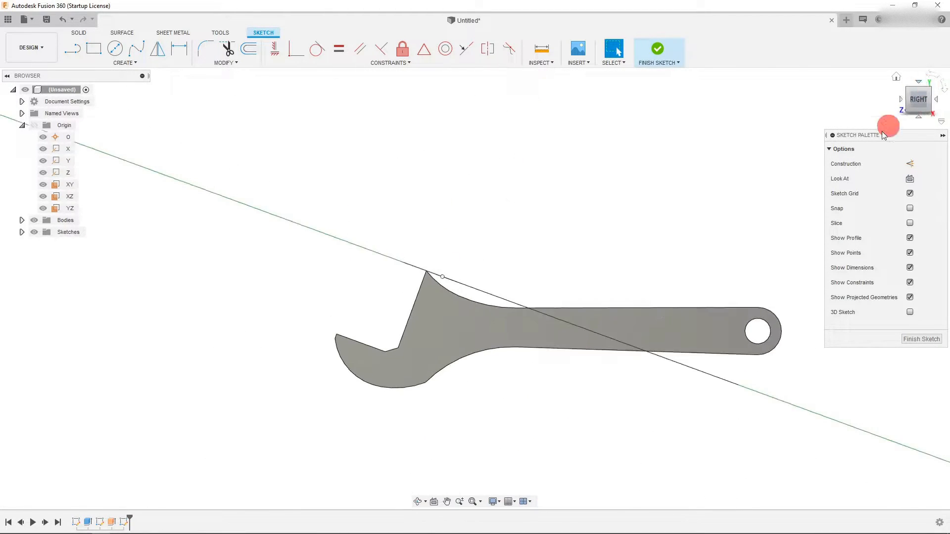
scroll(450, 283, up, 3)
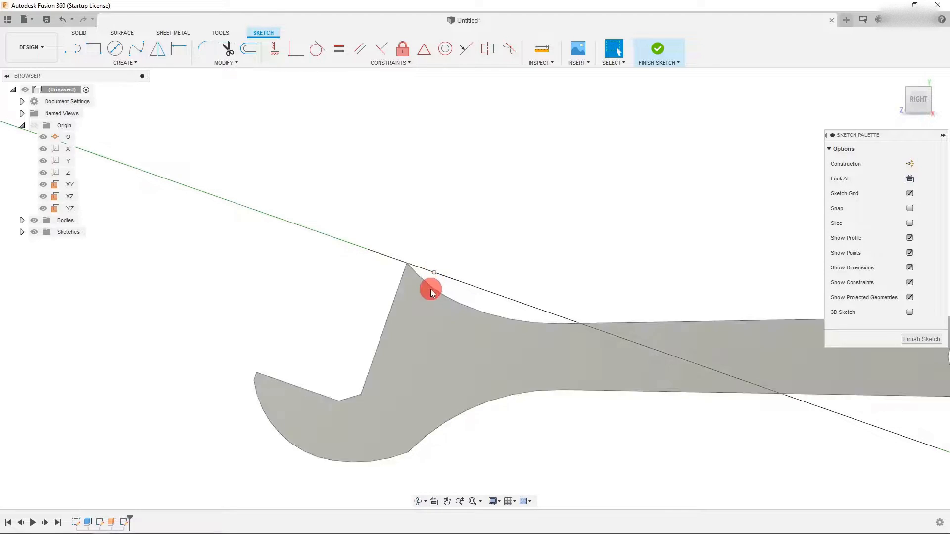
scroll(434, 275, up, 2)
scroll(434, 270, down, 4)
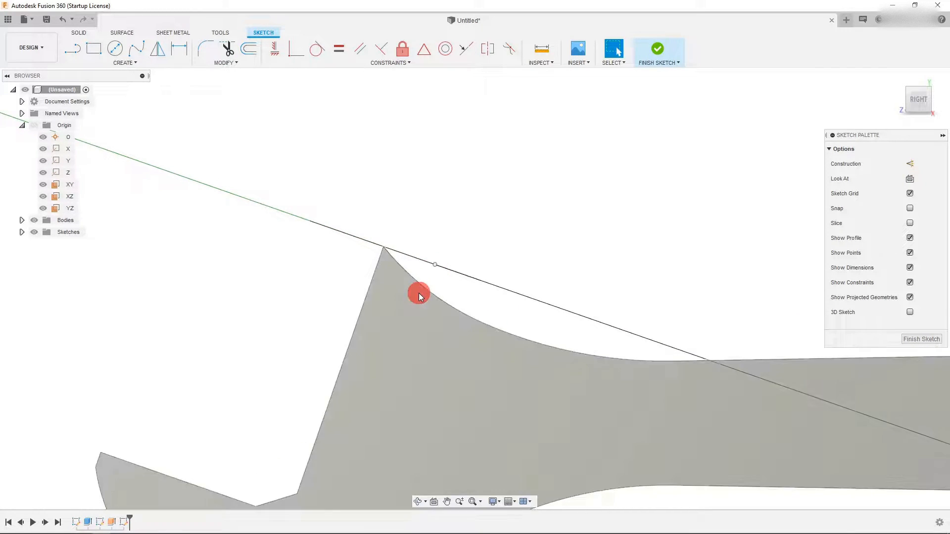
mouse_move(919, 81)
drag(919, 81, 918, 95)
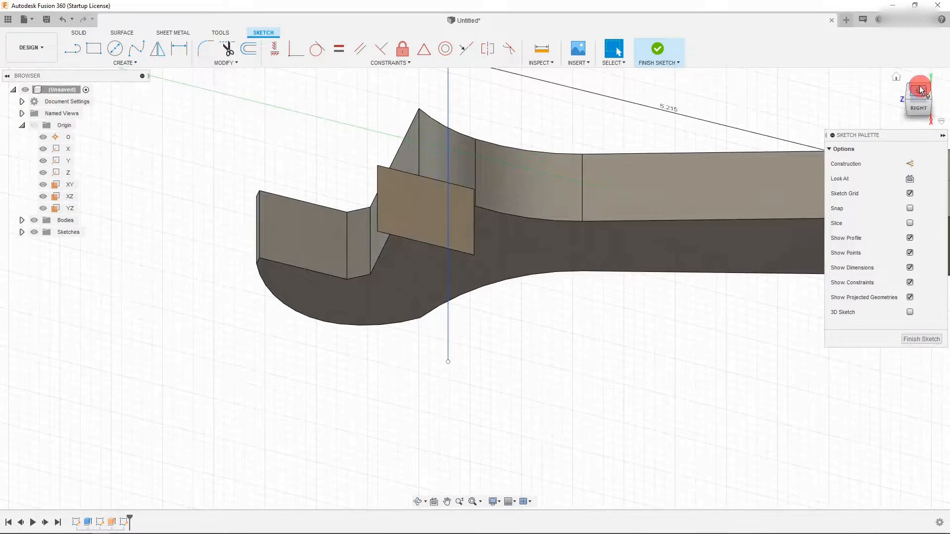
click(425, 230)
click(434, 502)
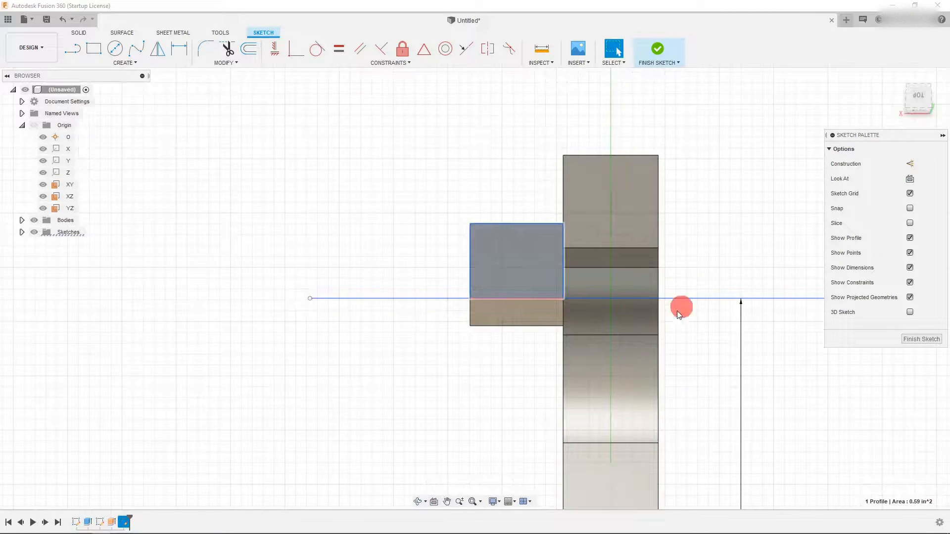
- Draw an angled line from above the jaw down to the horizontal line at the jaw's left edge
click(629, 352)
scroll(584, 291, up, 3)
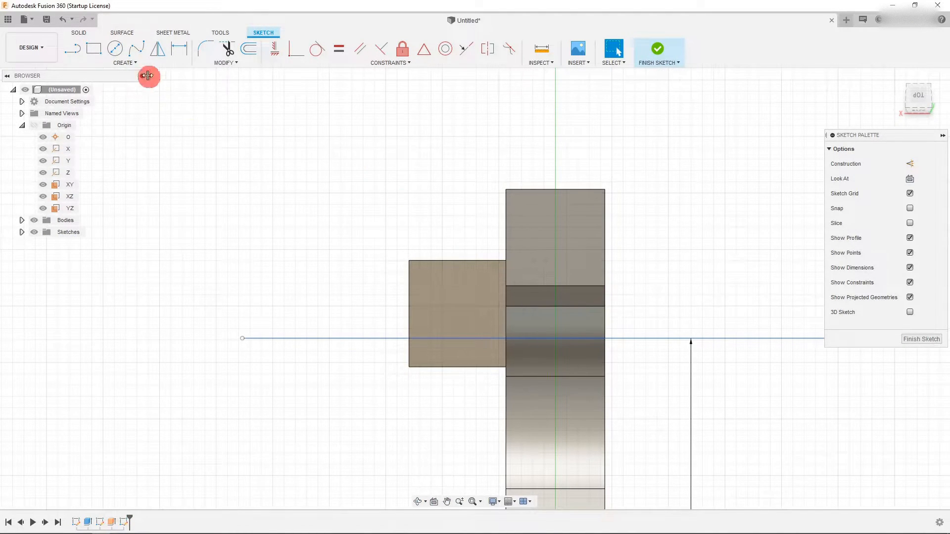
click(82, 55)
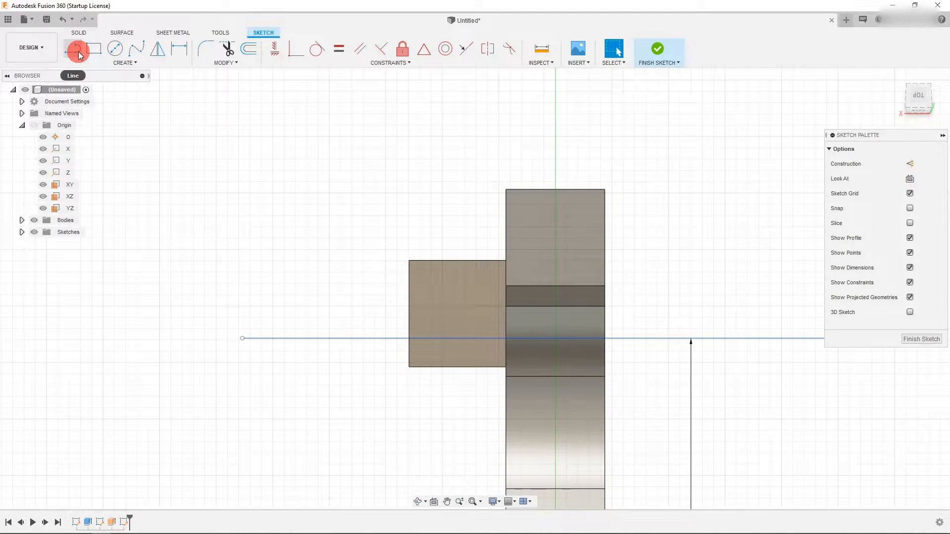
click(534, 174)
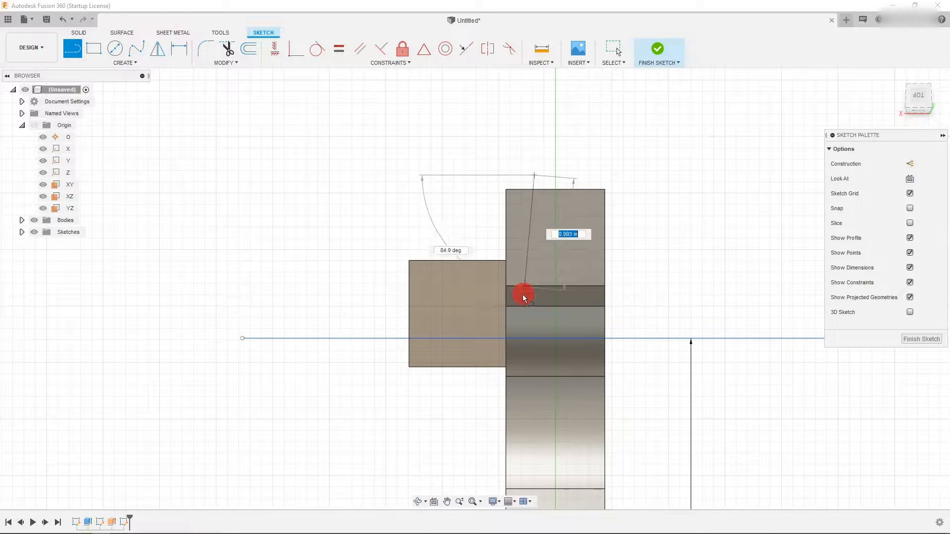
double_click(504, 337)
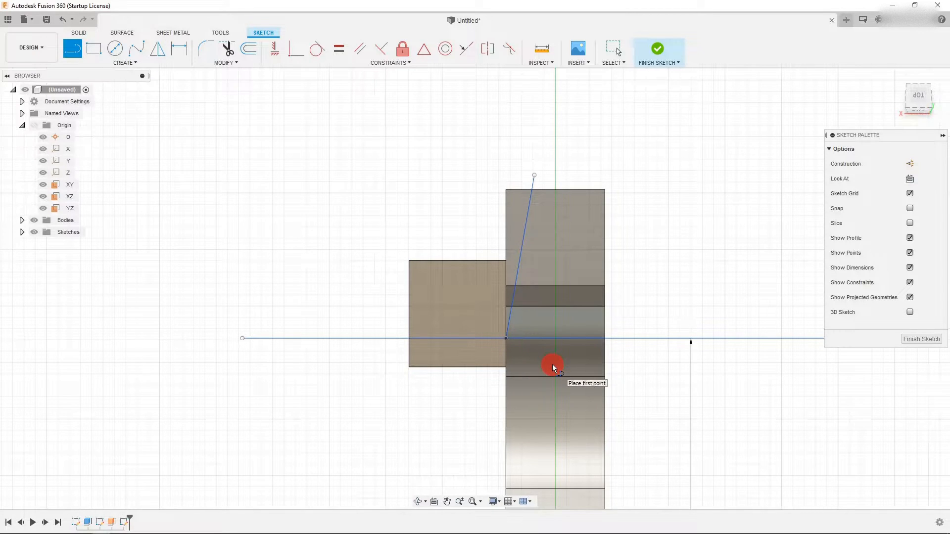
key(Escape)
- Draw a second angled line from above the jaw down to the horizontal line just past the jaw's right edge
click(77, 52)
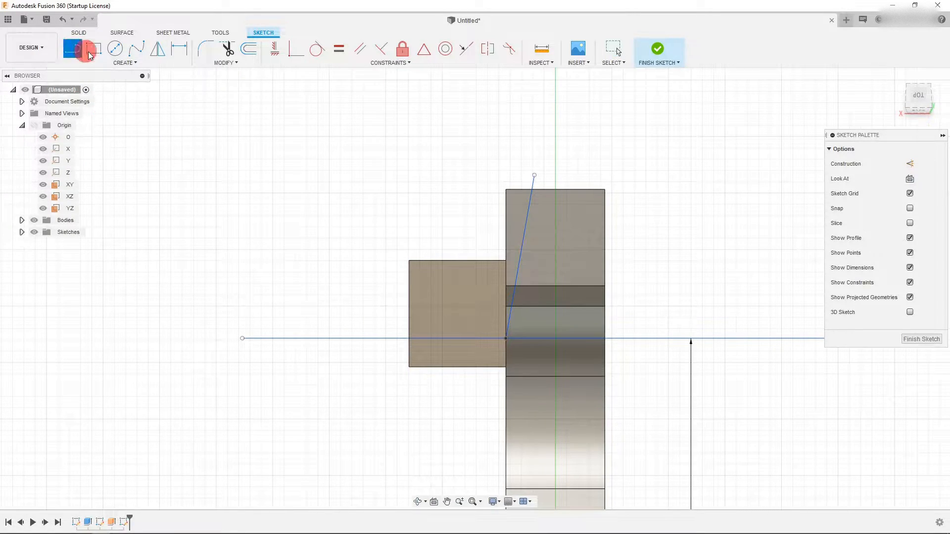
click(572, 178)
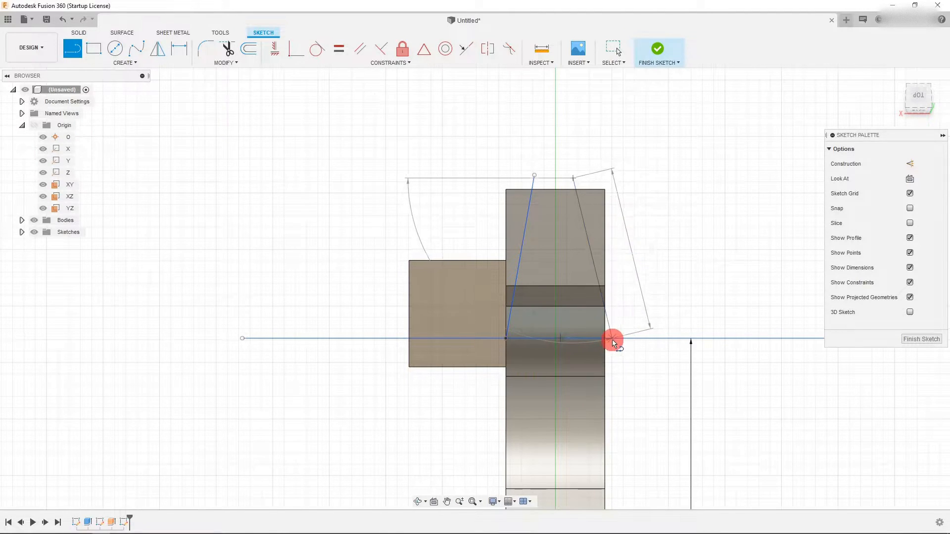
click(612, 338)
key(Escape)
- Project the jaw's right edge into the sketch
click(604, 348)
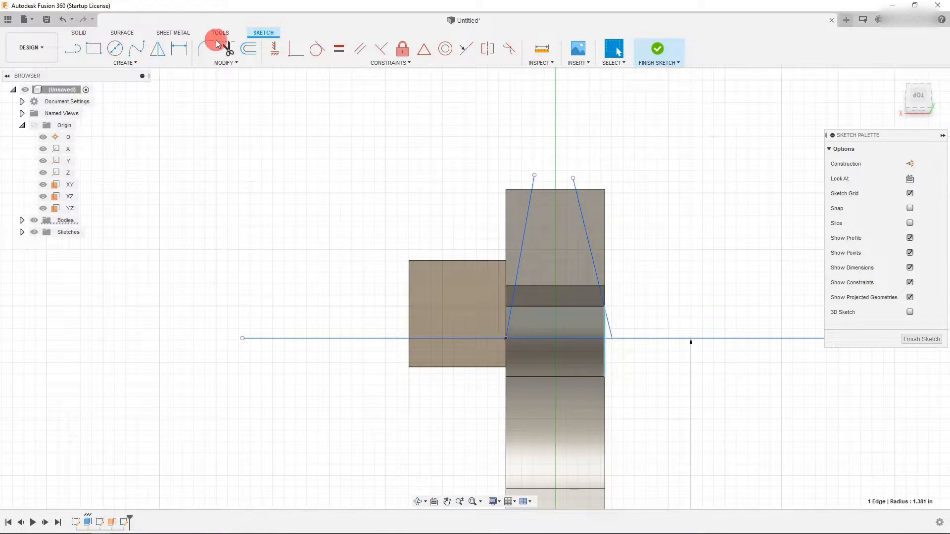
key(p)
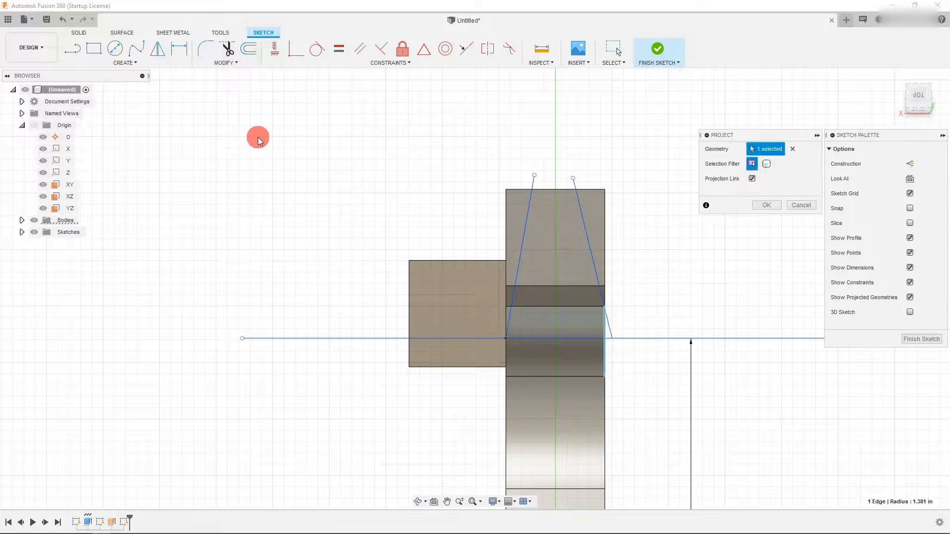
key(Return)
- Move the second line's lower end onto the projected edge where it meets the horizontal line
drag(611, 339, 629, 391)
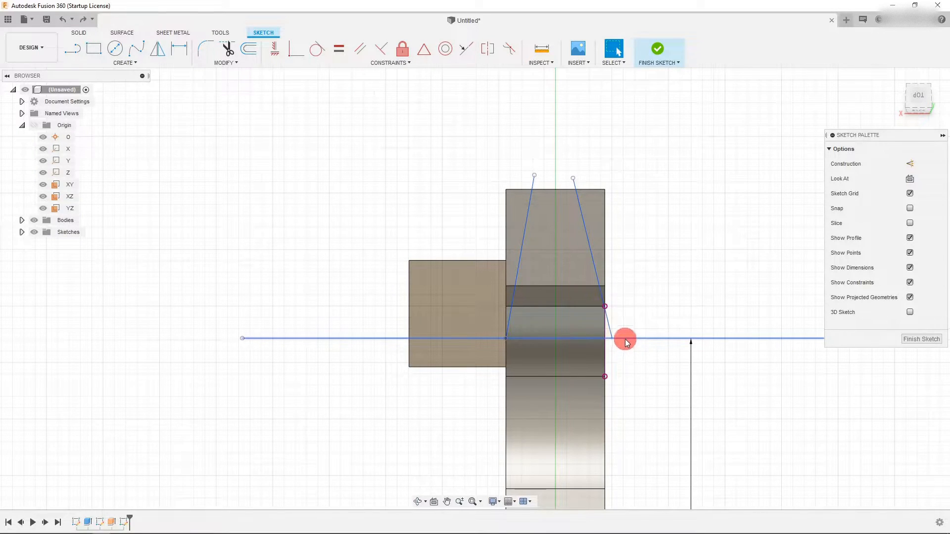
click(275, 53)
key(Escape)
drag(613, 337, 604, 337)
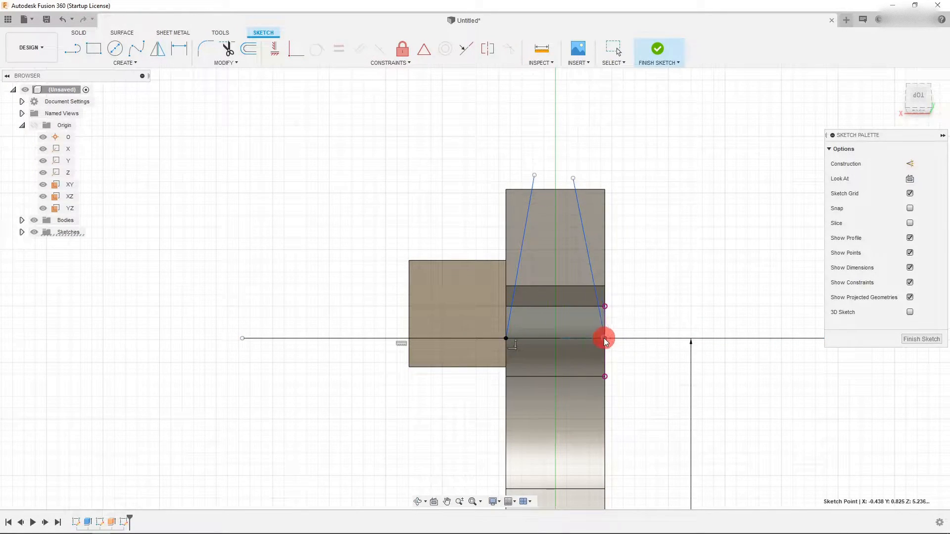
click(606, 305)
click(681, 329)
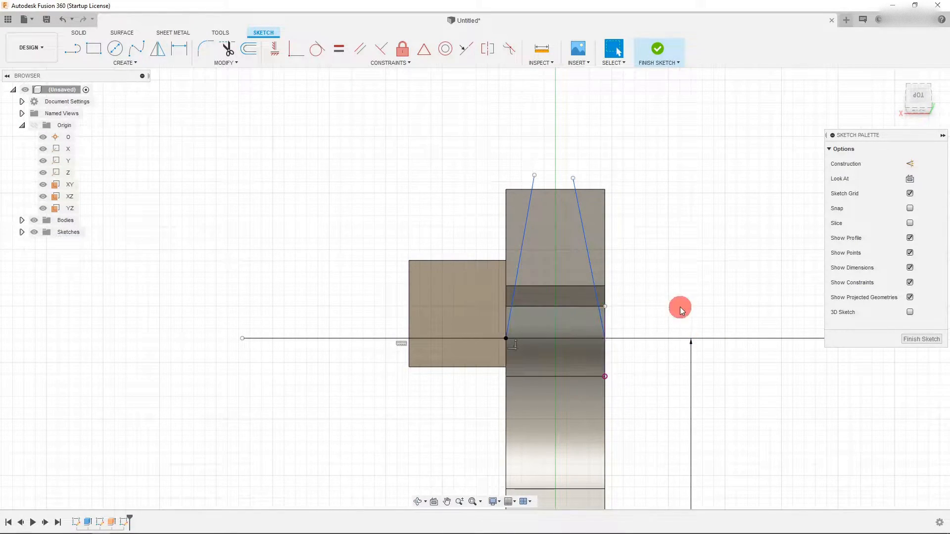
- Inspect the two angled lines and the horizontal line around the jaw tip
scroll(596, 310, up, 3)
scroll(565, 329, down, 3)
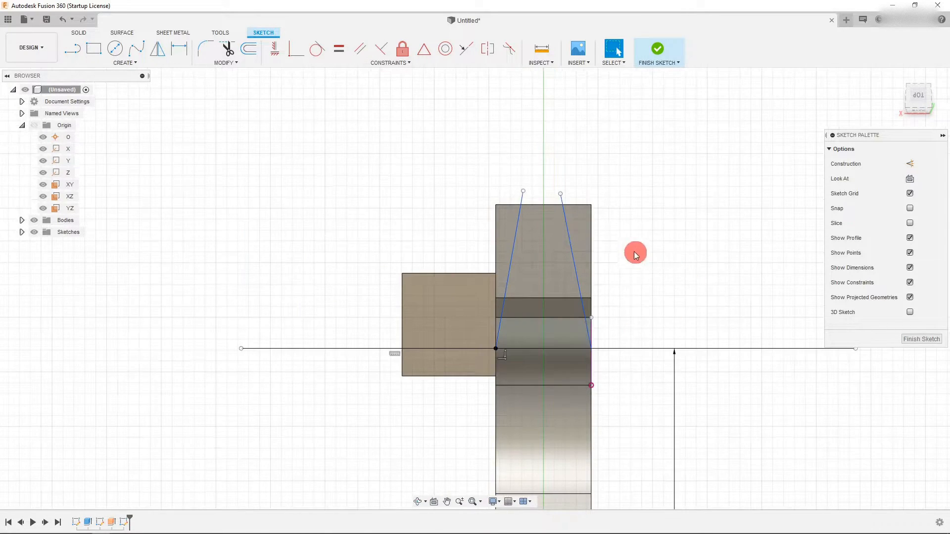
scroll(575, 187, up, 1)
drag(557, 196, 559, 186)
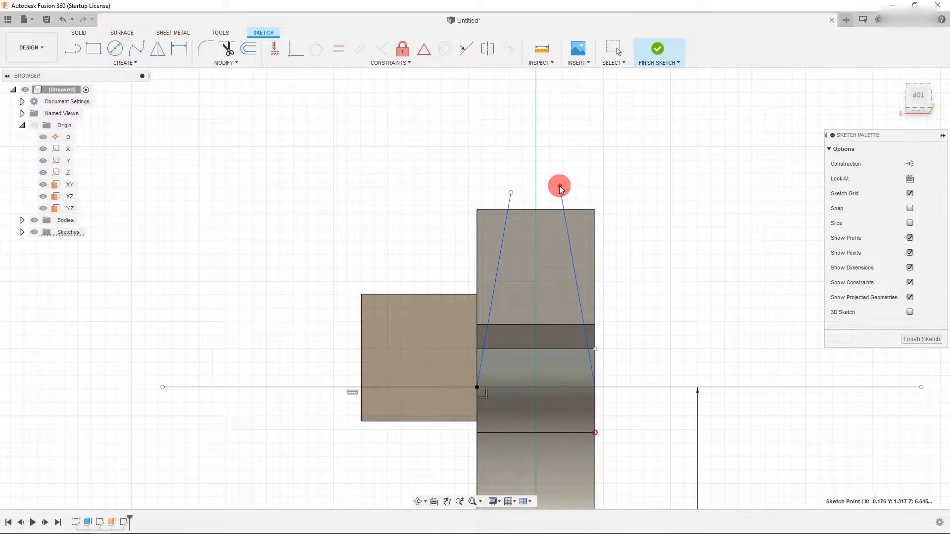
scroll(599, 195, down, 2)
scroll(597, 212, down, 2)
click(660, 271)
scroll(657, 271, up, 2)
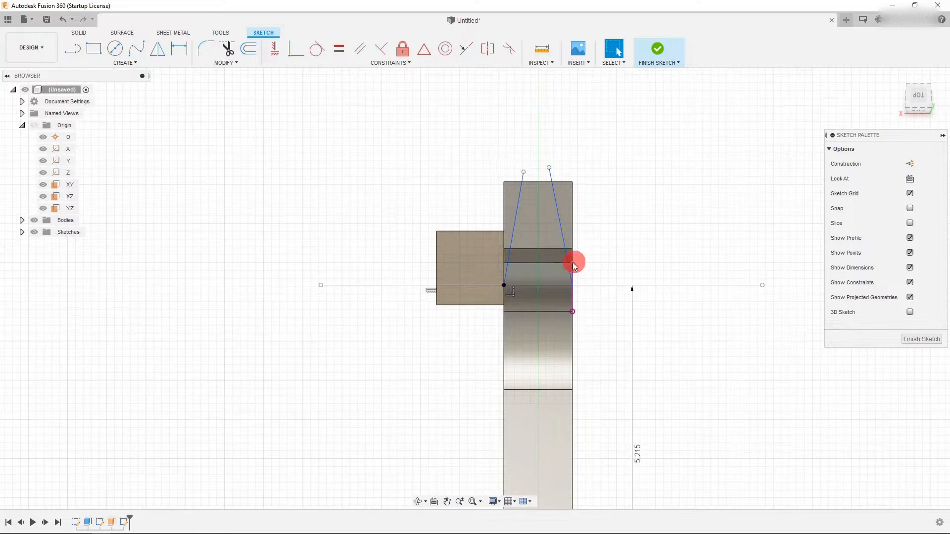
scroll(547, 273, up, 5)
click(458, 311)
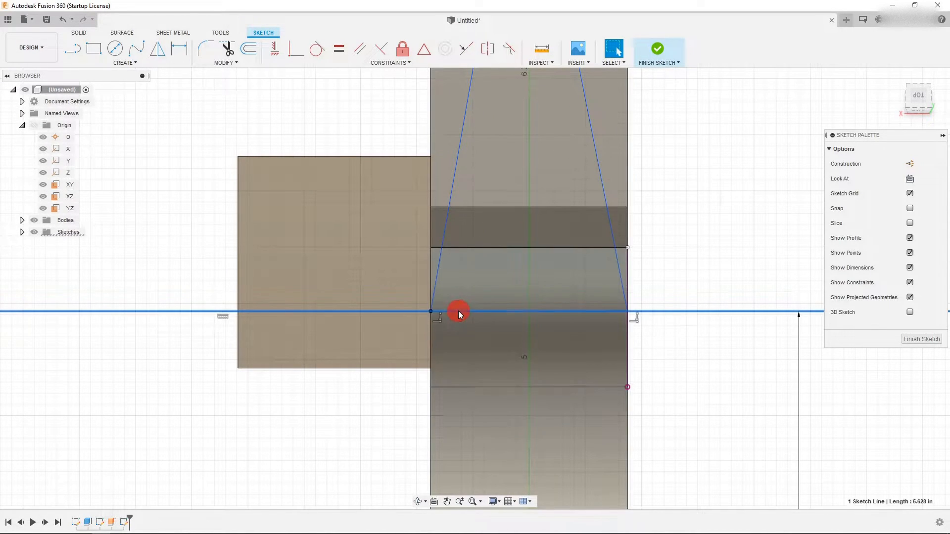
scroll(475, 341, down, 3)
scroll(536, 339, up, 2)
scroll(558, 331, up, 1)
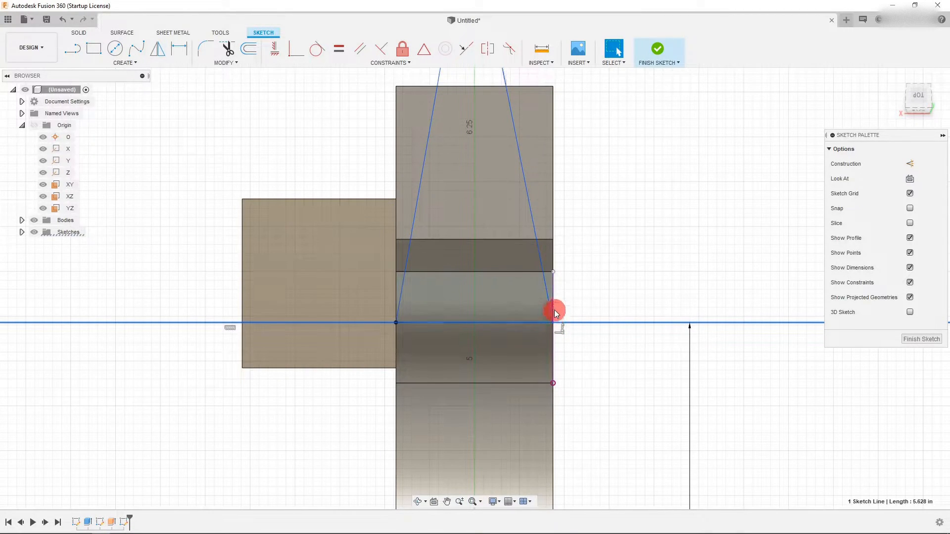
scroll(471, 373, down, 2)
scroll(462, 364, down, 3)
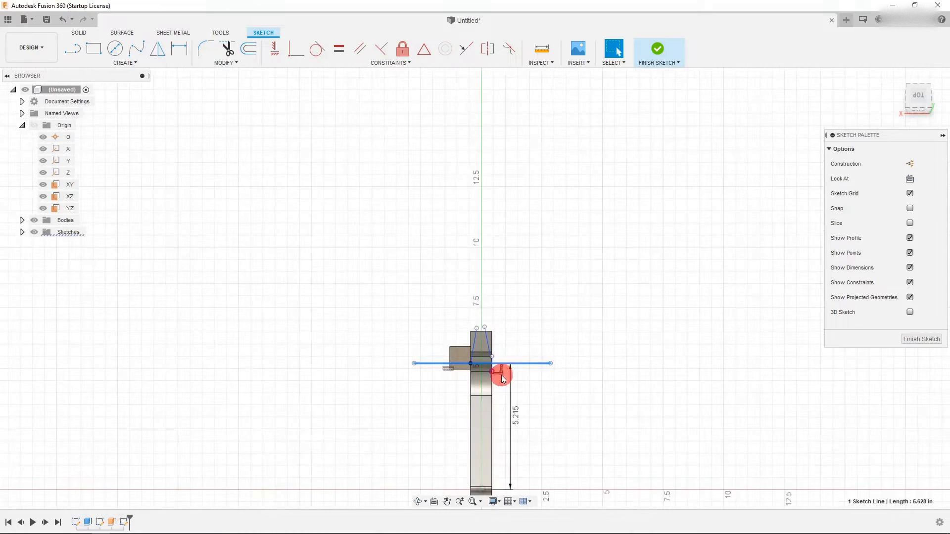
scroll(494, 455, up, 5)
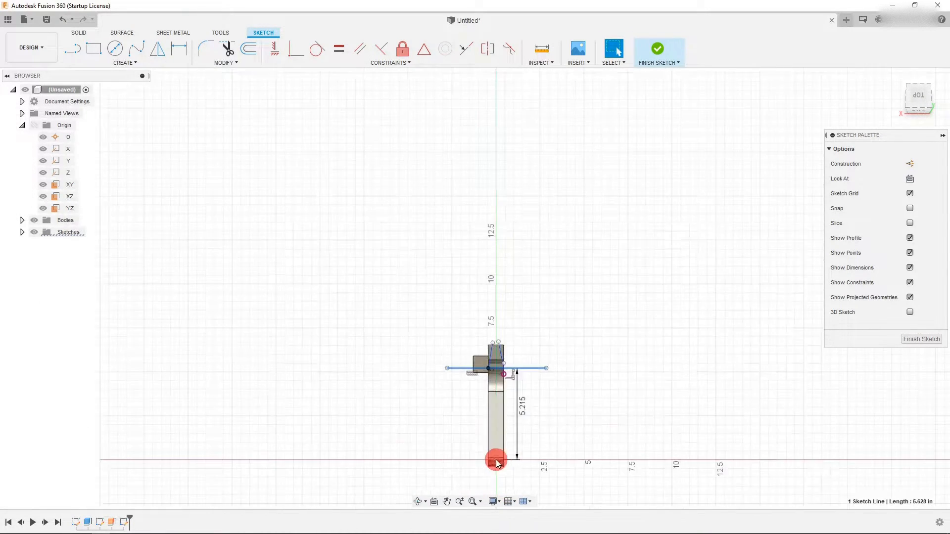
- Project the Z axis into the sketch and turn it into construction geometry
click(66, 161)
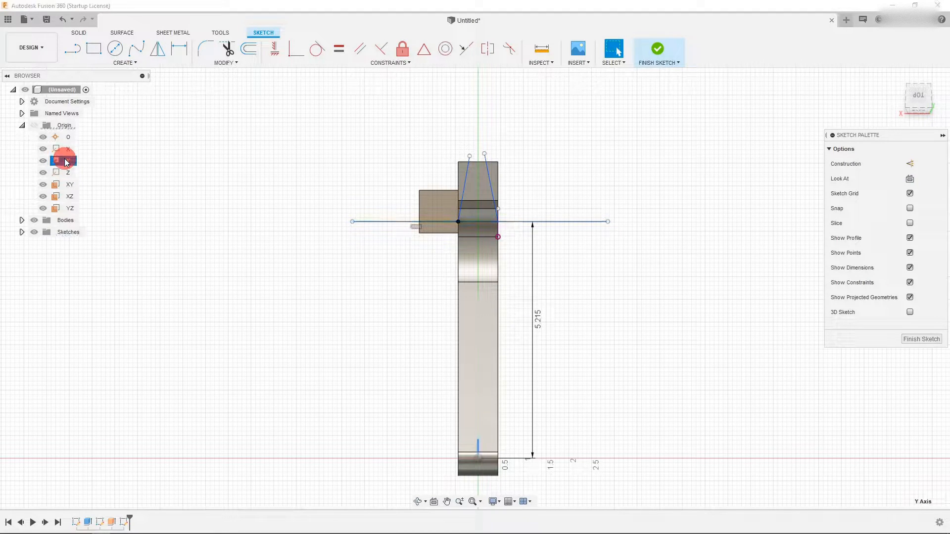
click(66, 171)
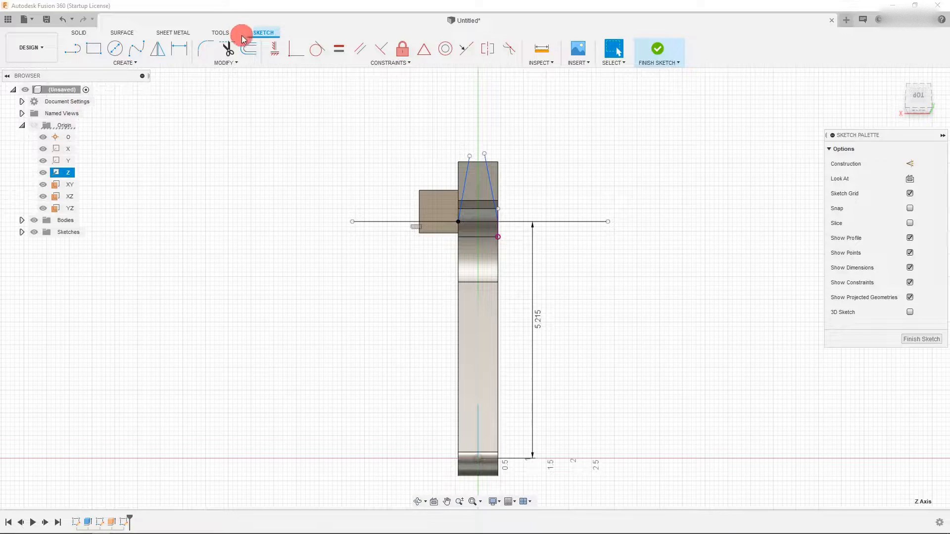
key(p)
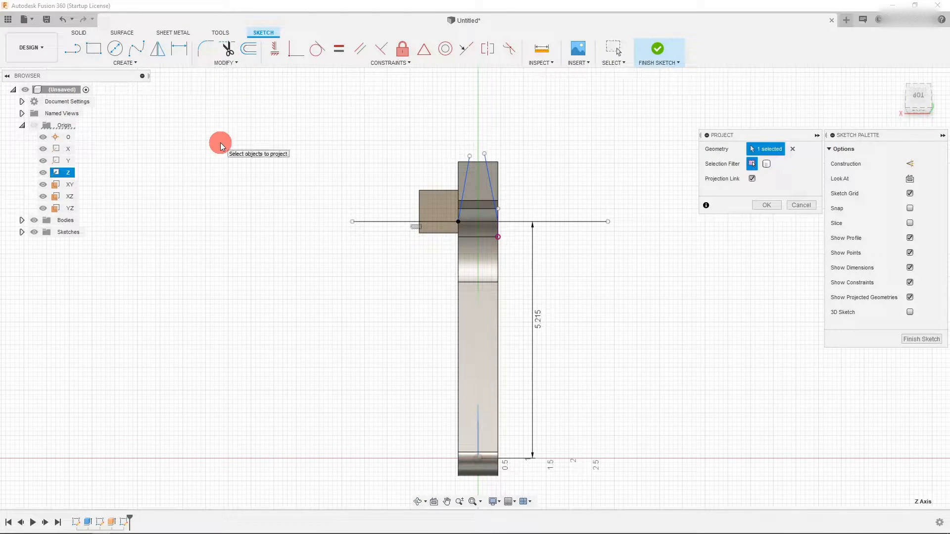
key(Return)
click(473, 439)
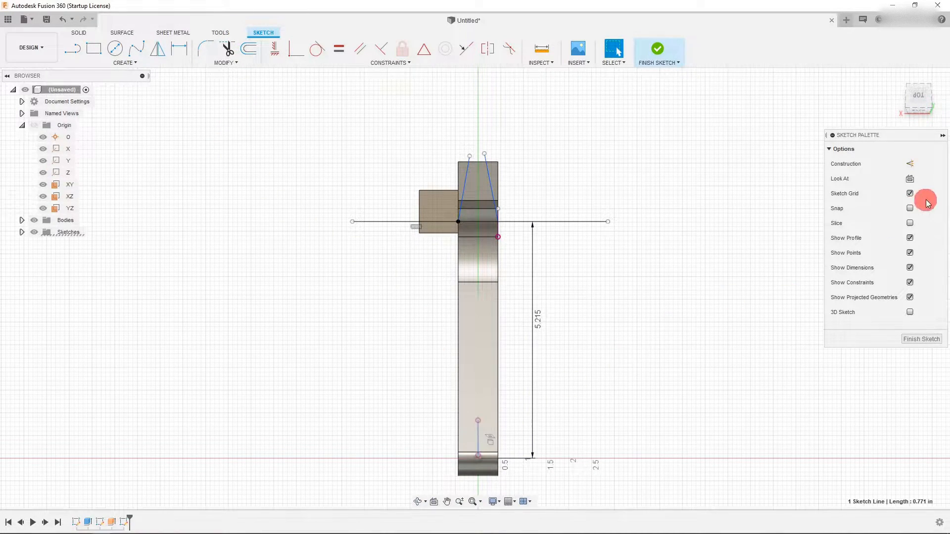
click(909, 163)
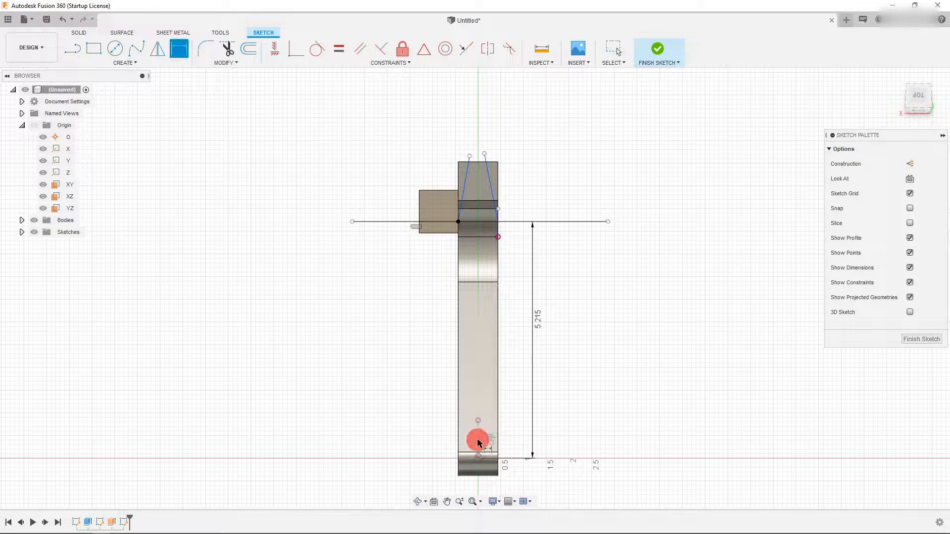
- Dimension the right angled line's angle from the vertical axis as 7°
key(d)
scroll(494, 176, up, 3)
click(483, 170)
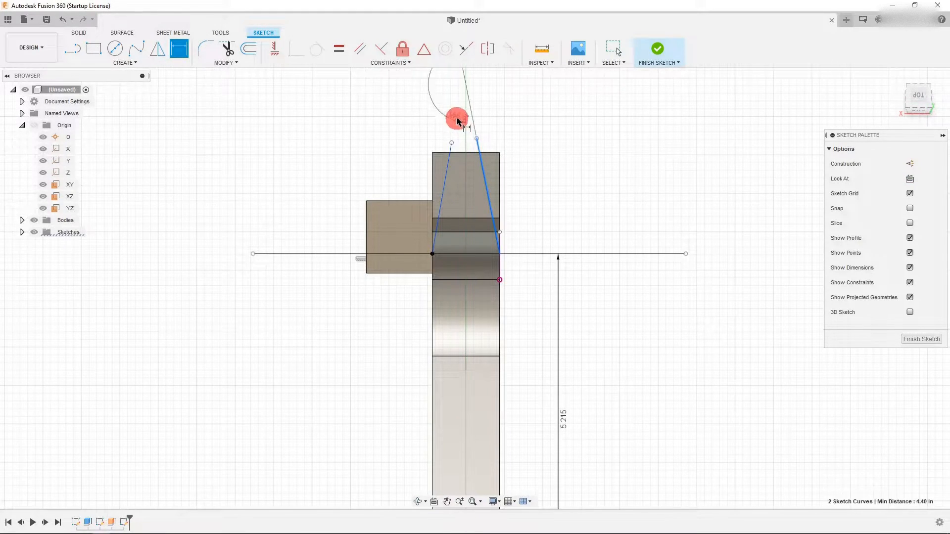
click(480, 209)
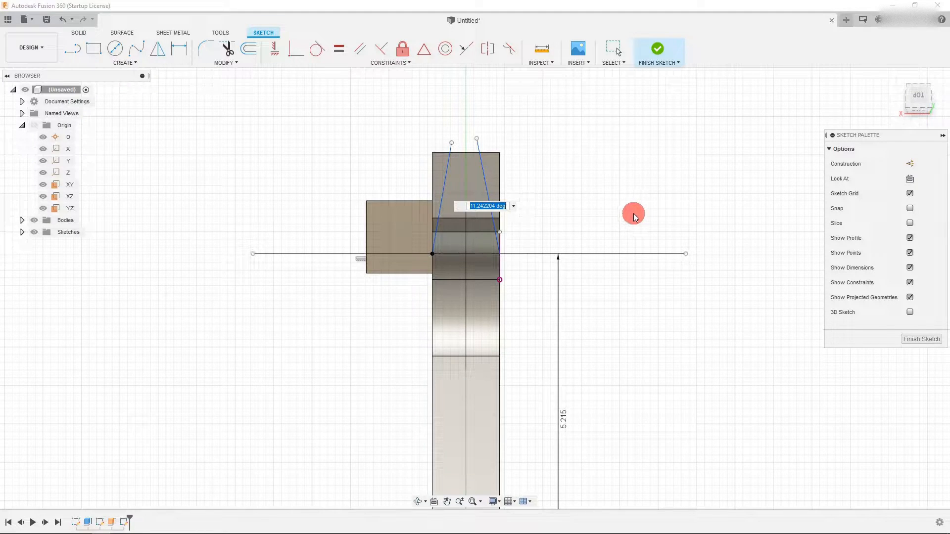
text(7)
key(Return)
- Dimension the left angled line's angle from the vertical axis as d12
click(451, 168)
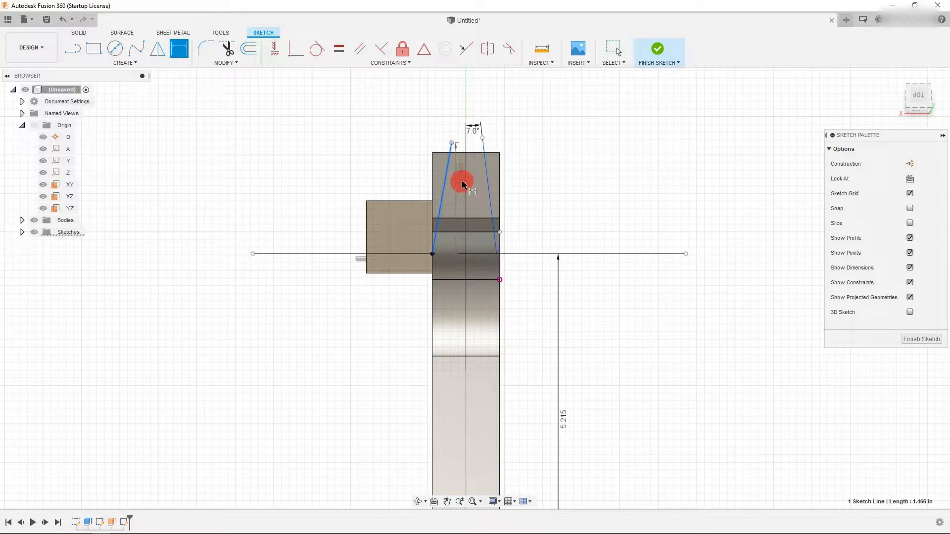
scroll(455, 237, down, 3)
click(463, 454)
scroll(468, 190, up, 5)
scroll(465, 188, up, 1)
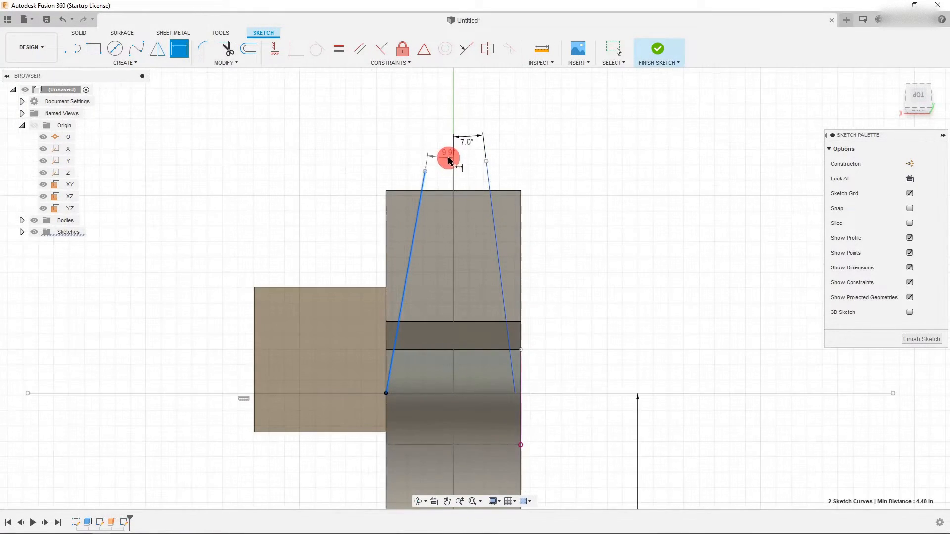
click(465, 143)
text(d12)
key(Return)
- Draw two lines from the left angled line's top end outward and back down to its base, forming a triangle
scroll(424, 248, down, 4)
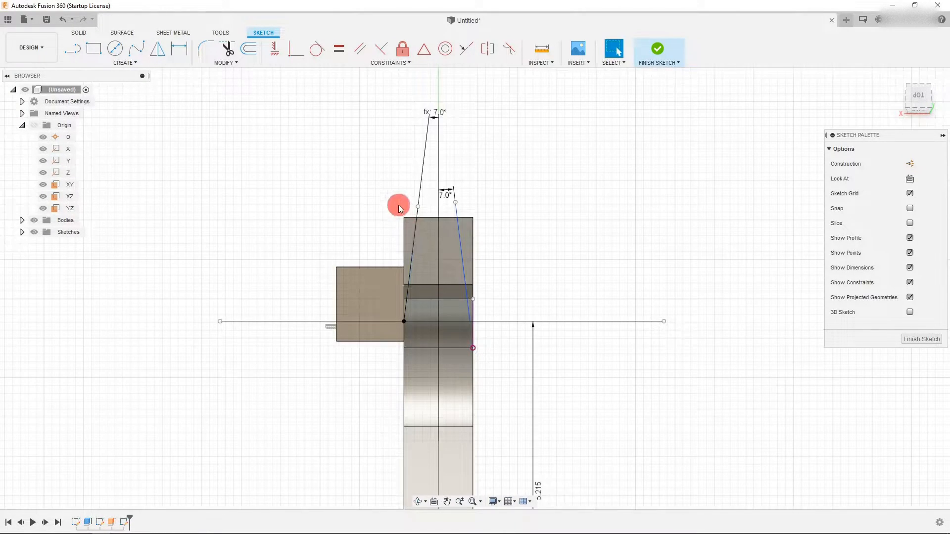
scroll(399, 204, up, 2)
click(73, 48)
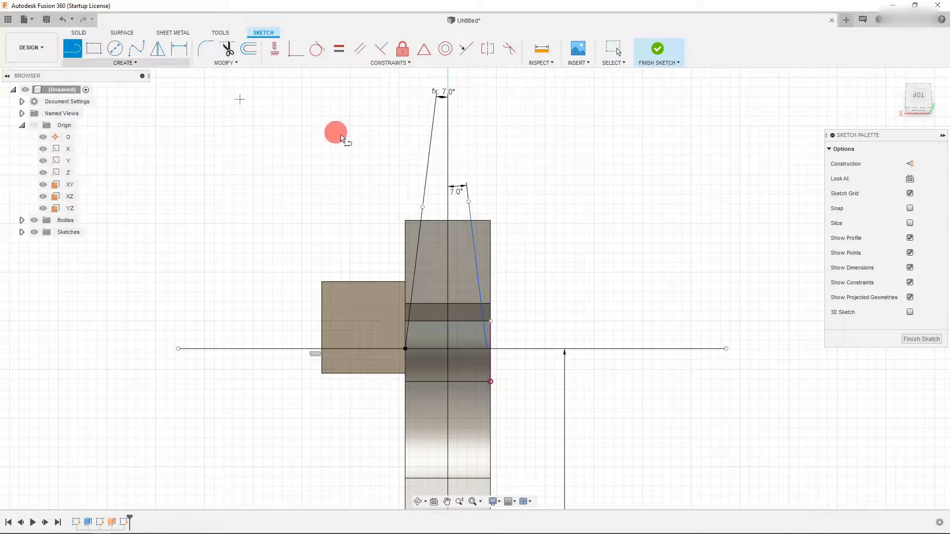
click(422, 207)
click(363, 206)
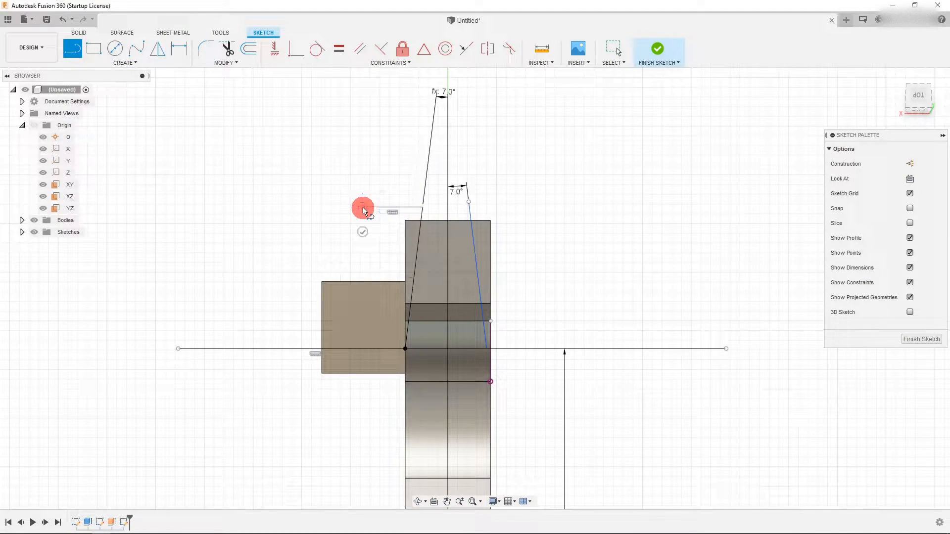
click(405, 349)
key(Escape)
- Draw two lines from the right angled line's top end outward and down to the horizontal line, forming a triangle
click(70, 55)
click(469, 203)
click(547, 202)
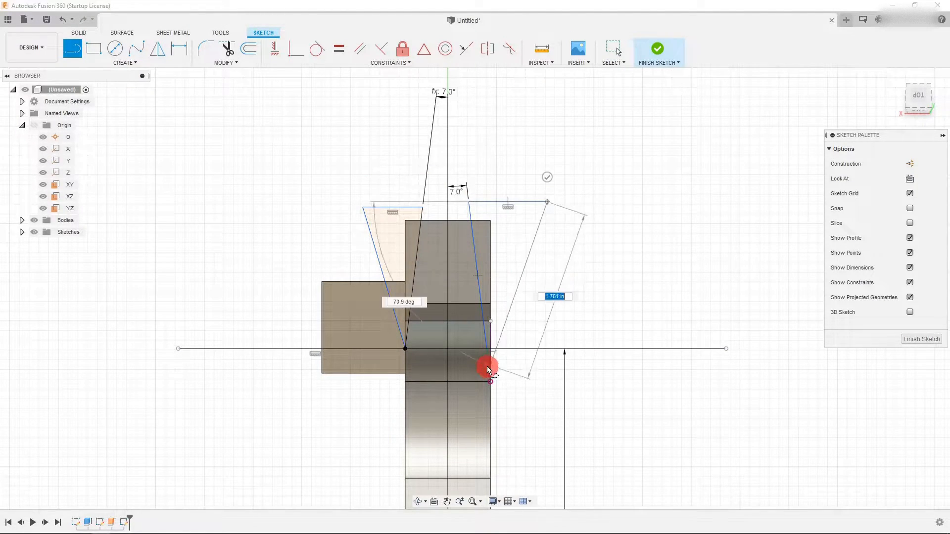
scroll(516, 351, up, 5)
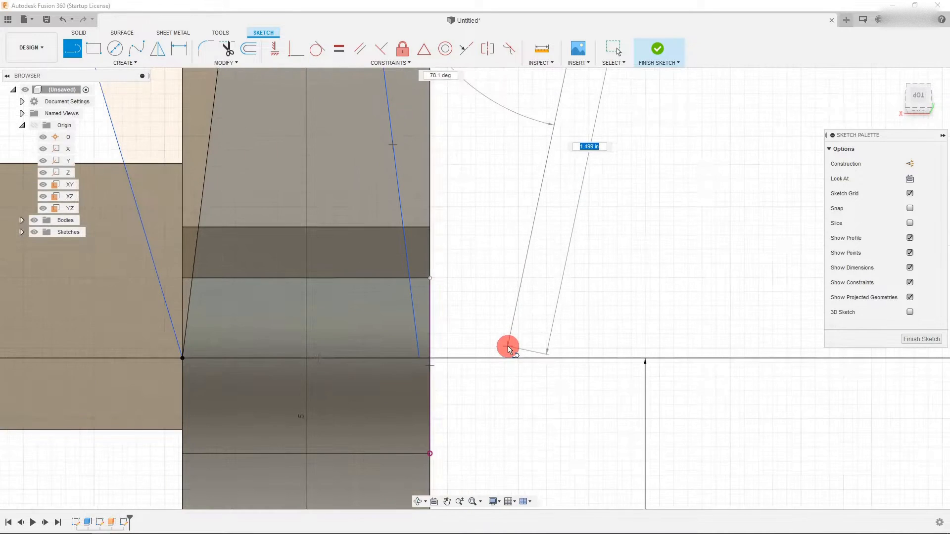
click(483, 357)
key(Escape)
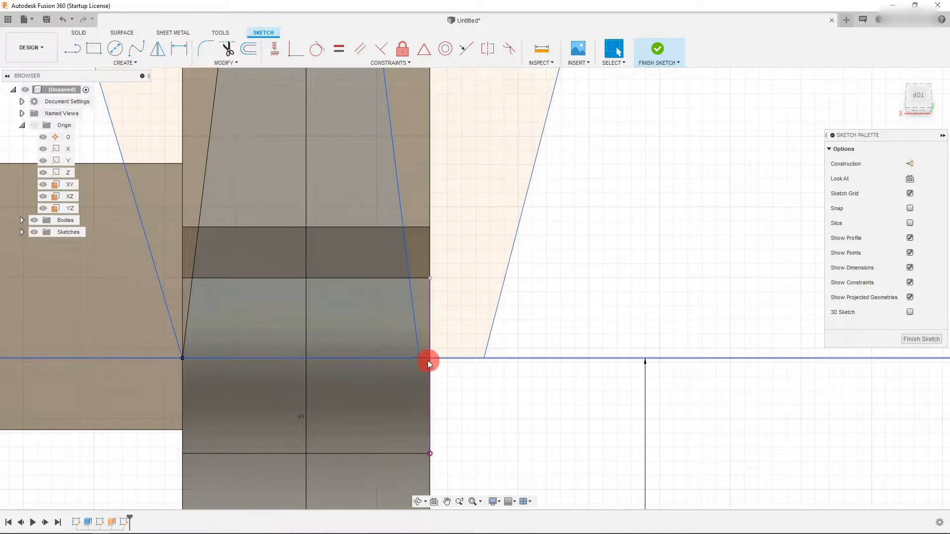
- Join the right triangle's lower end to the jaw's corner on the horizontal line
drag(419, 358, 430, 358)
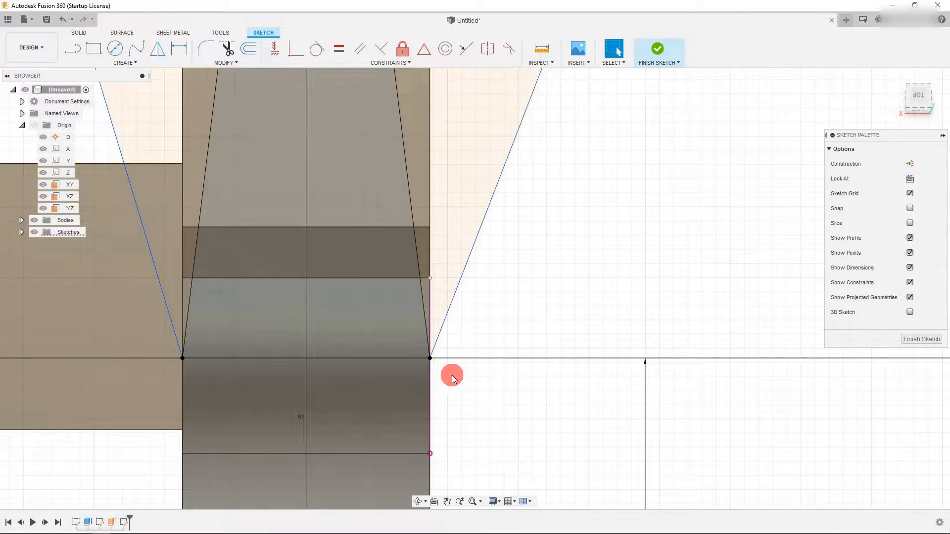
scroll(452, 375, down, 3)
scroll(460, 376, down, 3)
scroll(477, 171, down, 2)
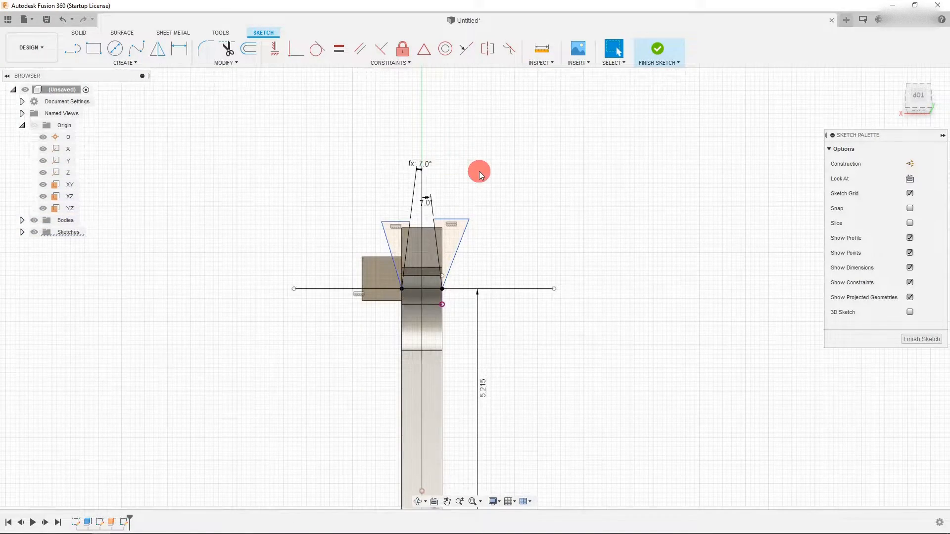
- Draw a curved arc from the left jaw corner on the horizontal line down along the handle
scroll(454, 172, down, 1)
scroll(460, 302, up, 2)
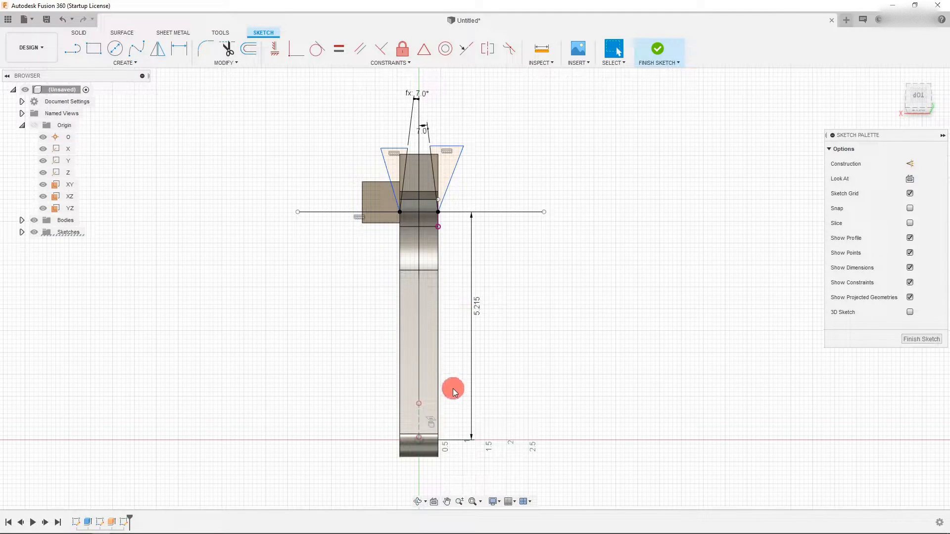
click(72, 48)
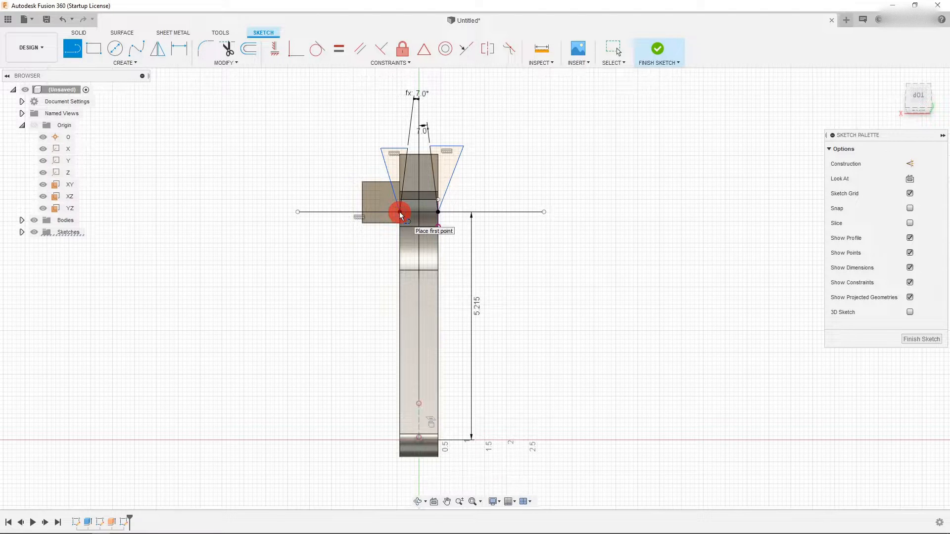
scroll(384, 188, up, 2)
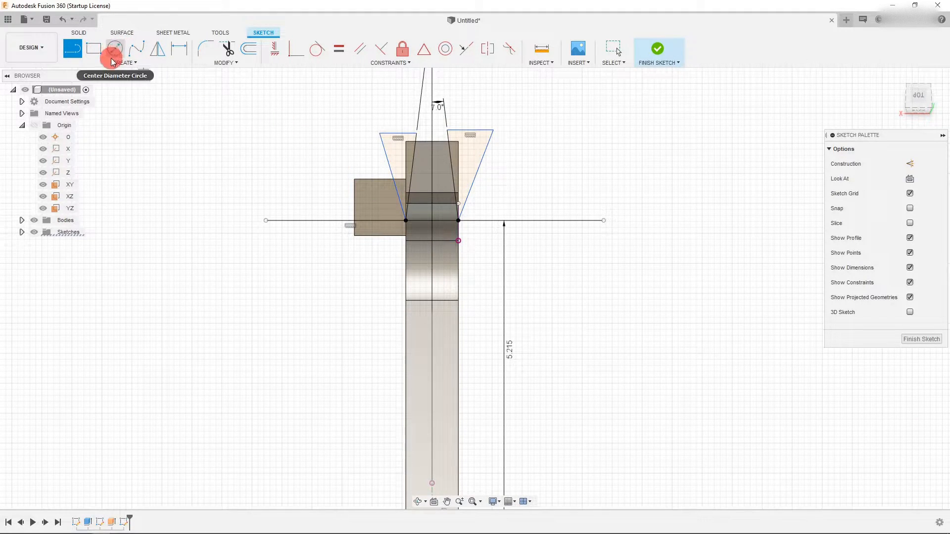
click(115, 62)
mouse_move(103, 98)
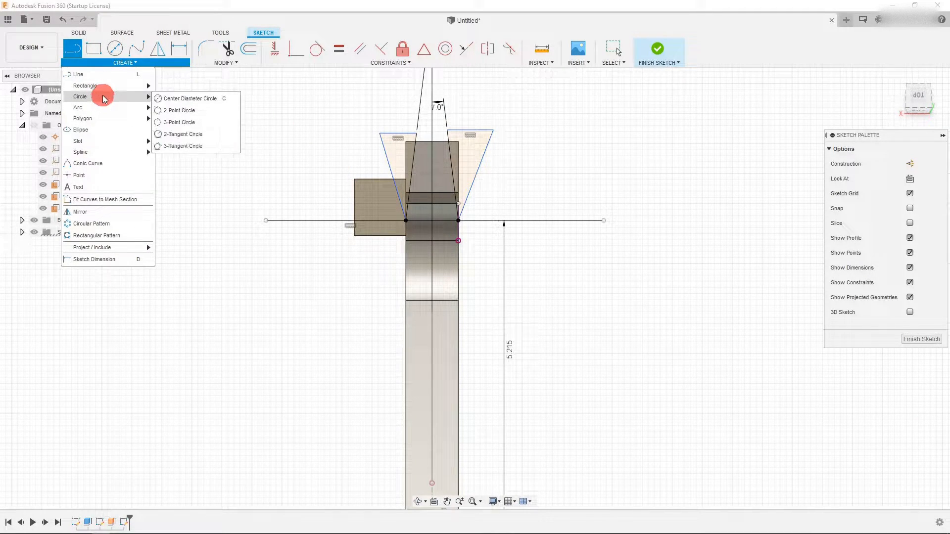
click(173, 98)
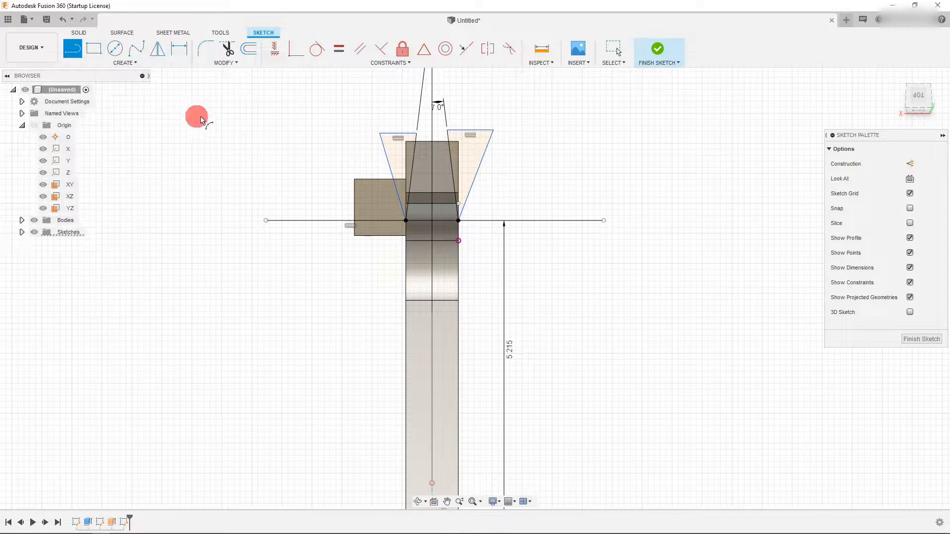
click(407, 219)
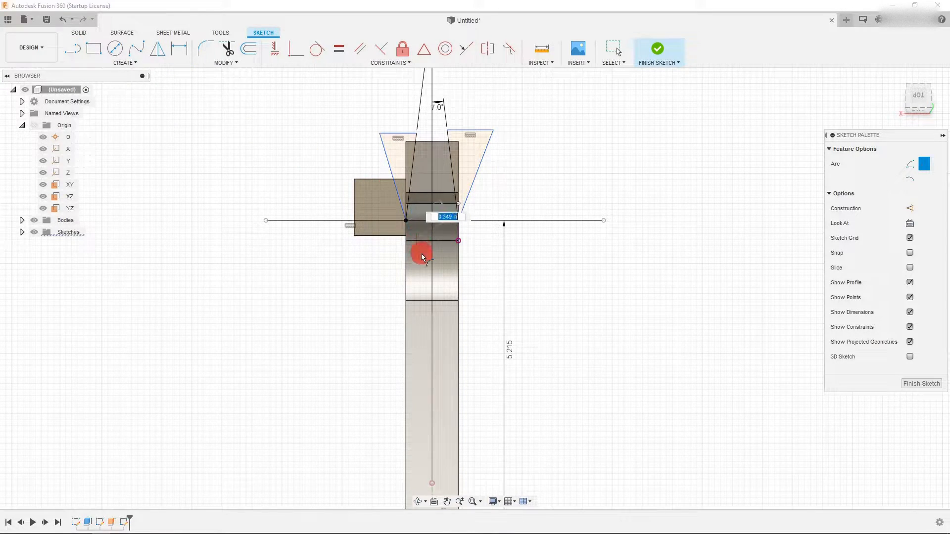
click(418, 287)
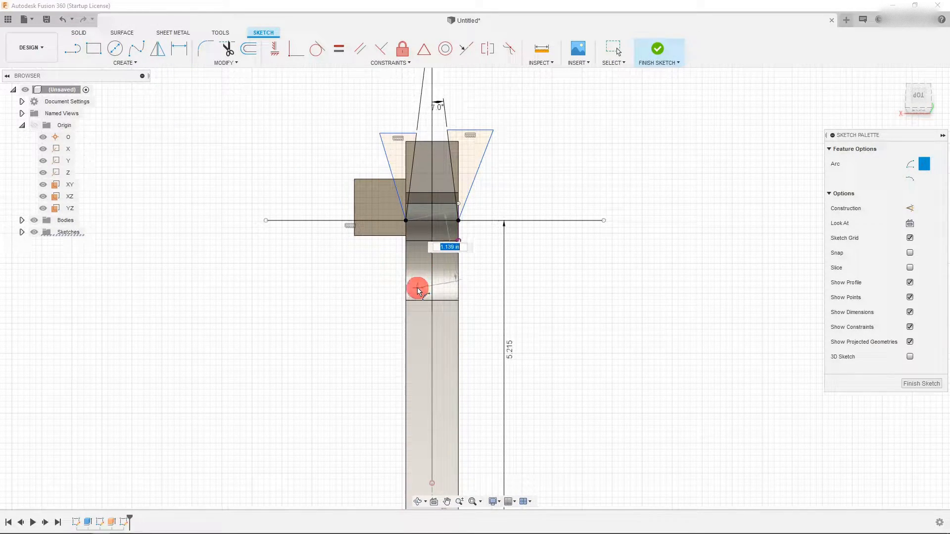
click(408, 241)
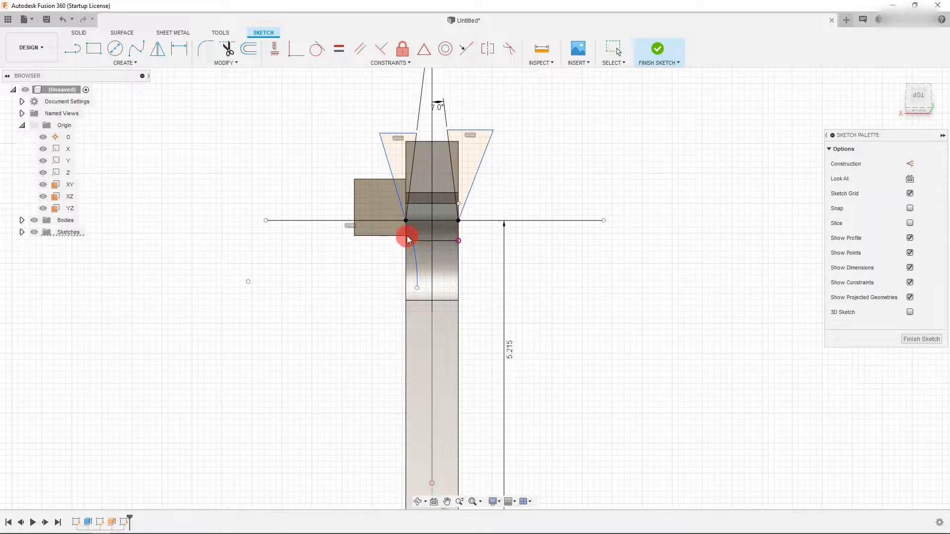
key(Escape)
- Draw a three-point arc from the right jaw corner curving down along the handle, mirroring the left arc
scroll(439, 206, up, 3)
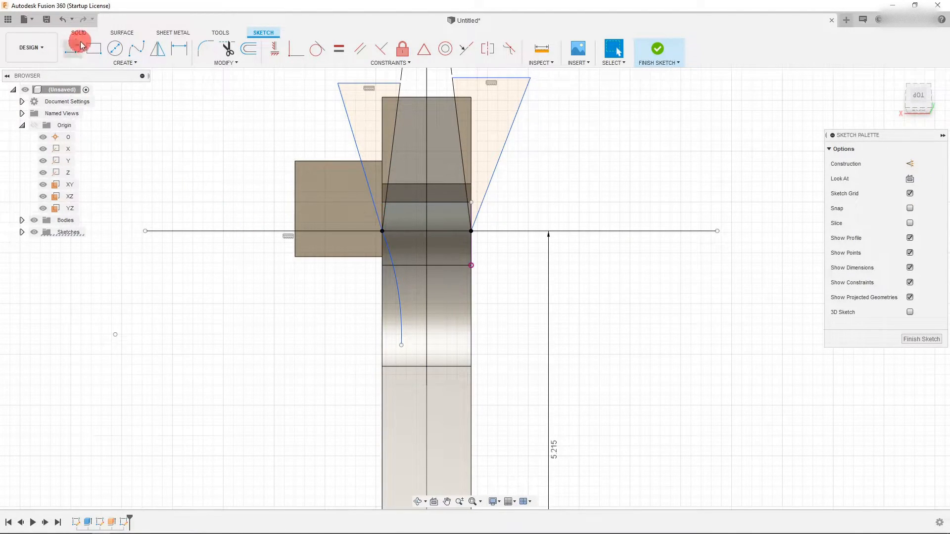
click(124, 62)
mouse_move(107, 103)
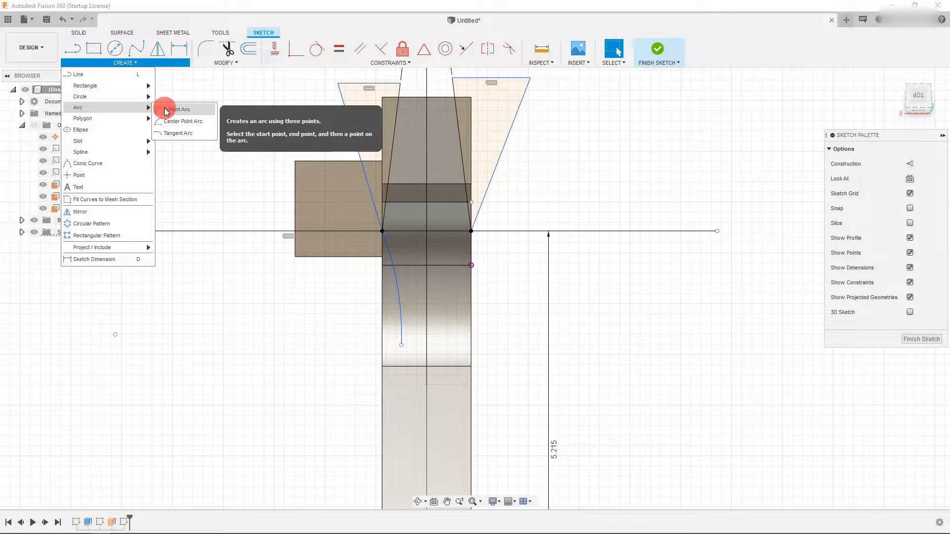
click(185, 110)
click(471, 231)
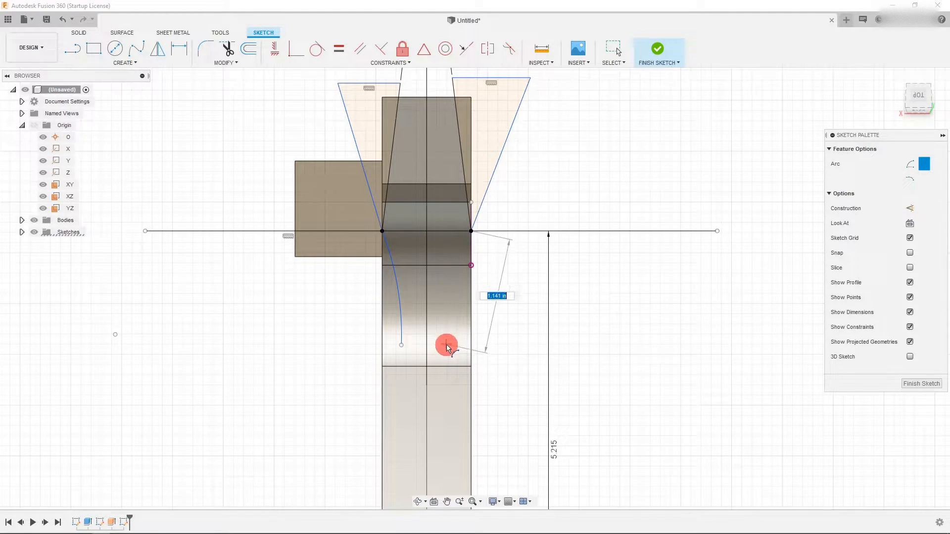
click(446, 343)
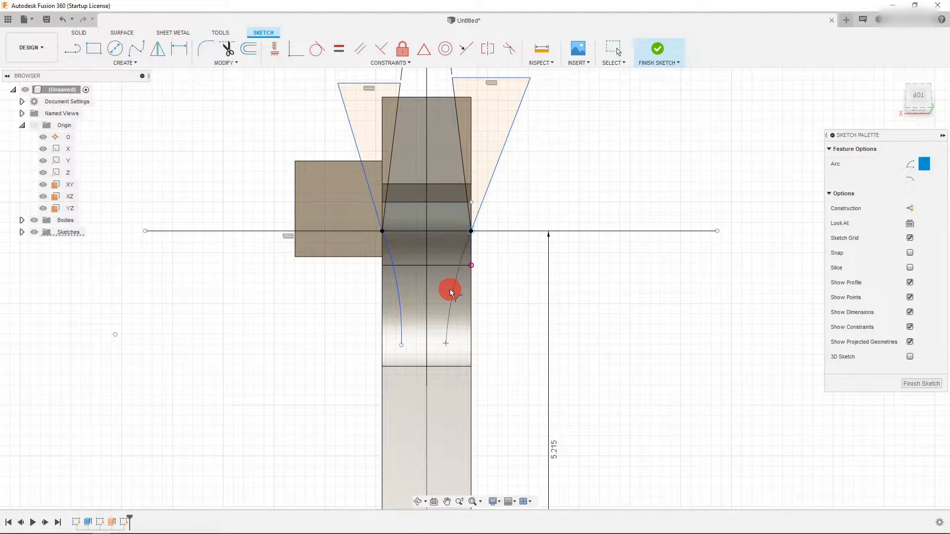
click(450, 288)
key(Escape)
- Constrain the lower endpoints of the two arcs to be horizontally aligned
click(445, 343)
click(402, 345)
click(275, 58)
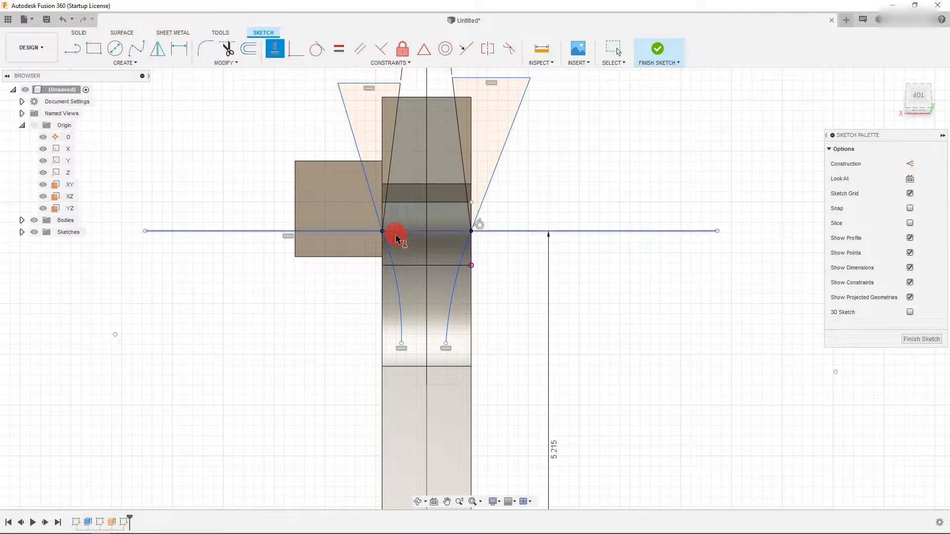
- Dimension the horizontal distance between the left arc's lower end and the vertical center line
key(d)
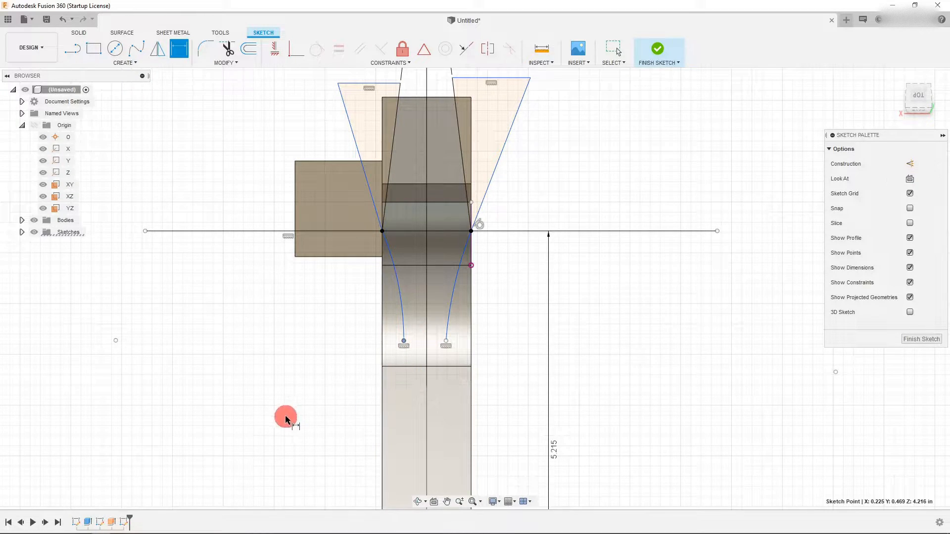
scroll(407, 280, down, 3)
scroll(410, 287, down, 3)
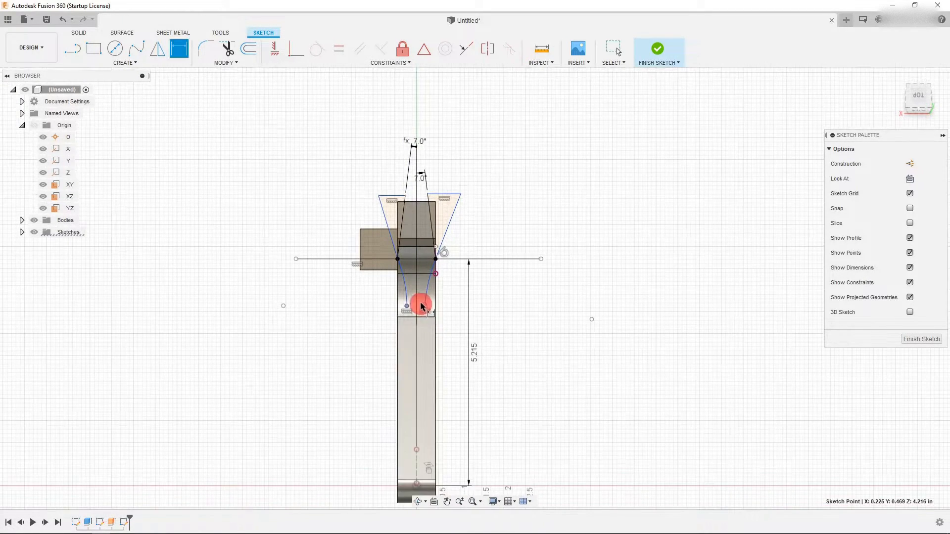
click(419, 450)
click(416, 459)
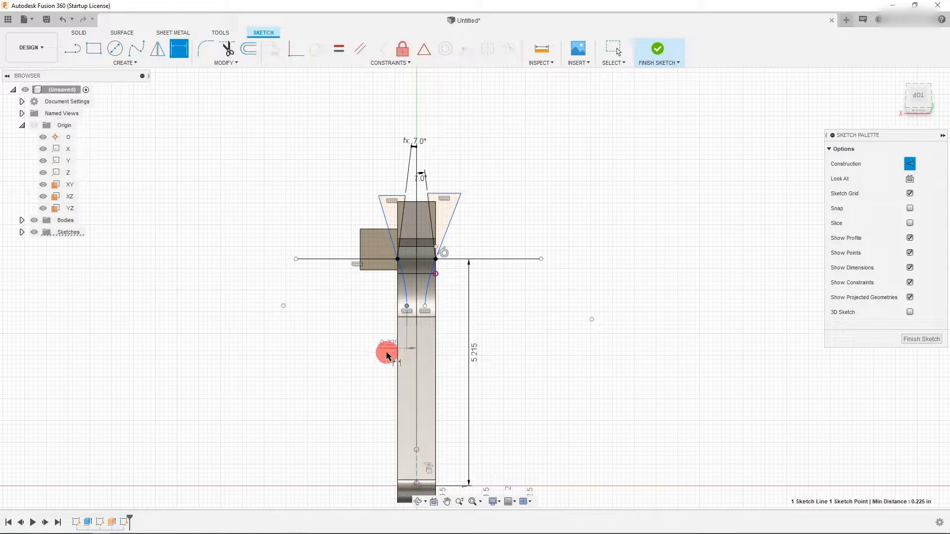
click(366, 382)
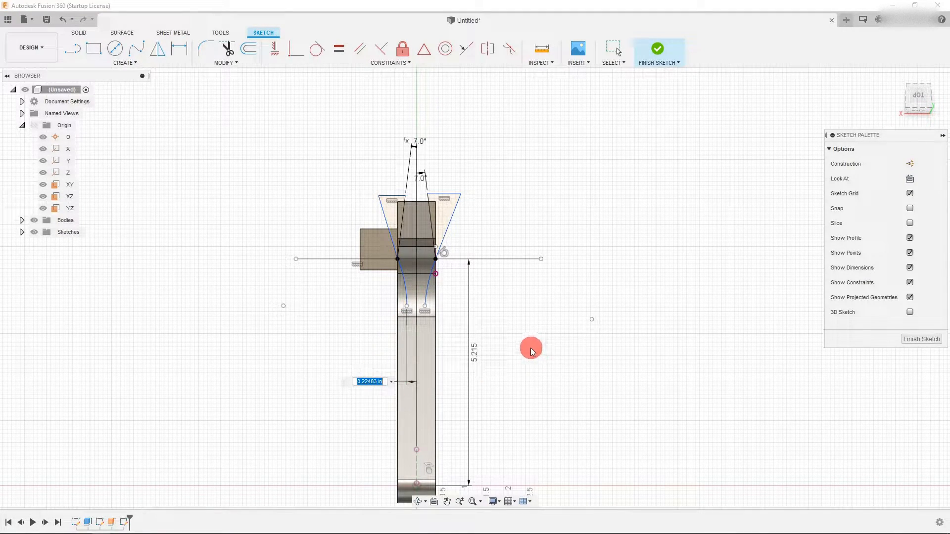
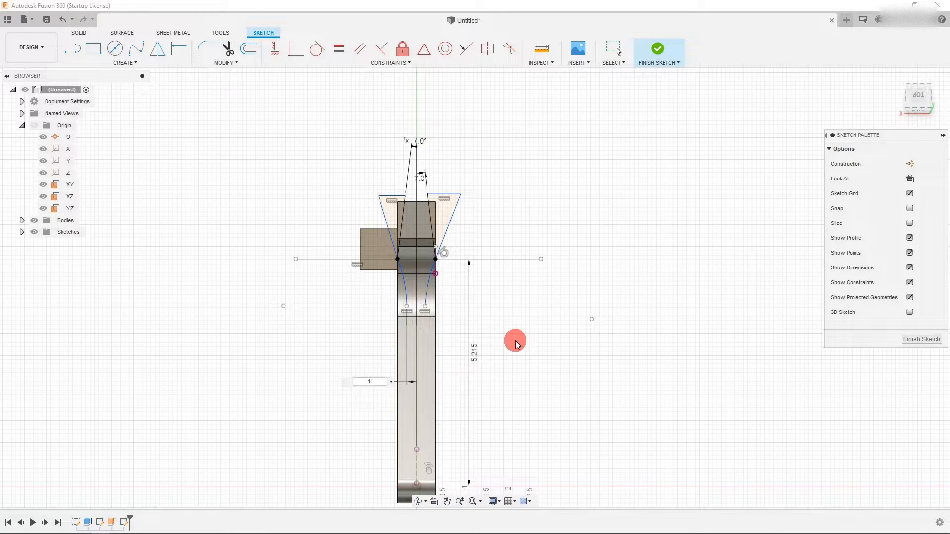
- Dimension the right arc's lower end from the vertical center line, linking it to the left offset parameter d14
key(Return)
scroll(402, 286, up, 3)
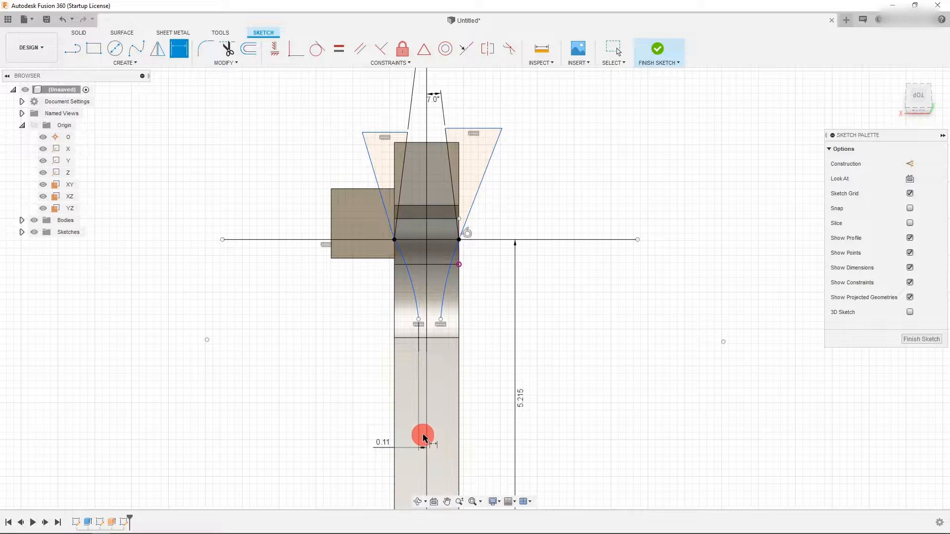
scroll(427, 352, down, 3)
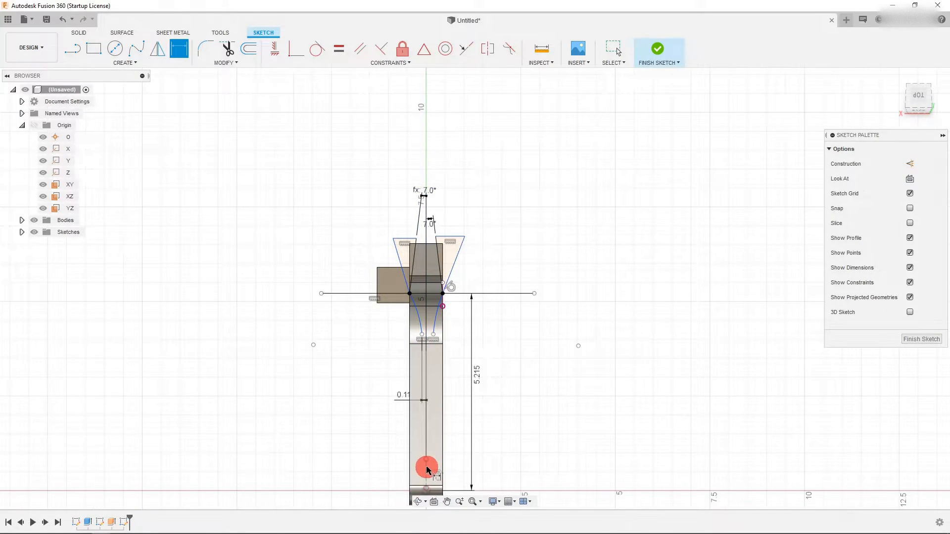
scroll(425, 337, up, 3)
click(445, 334)
click(440, 333)
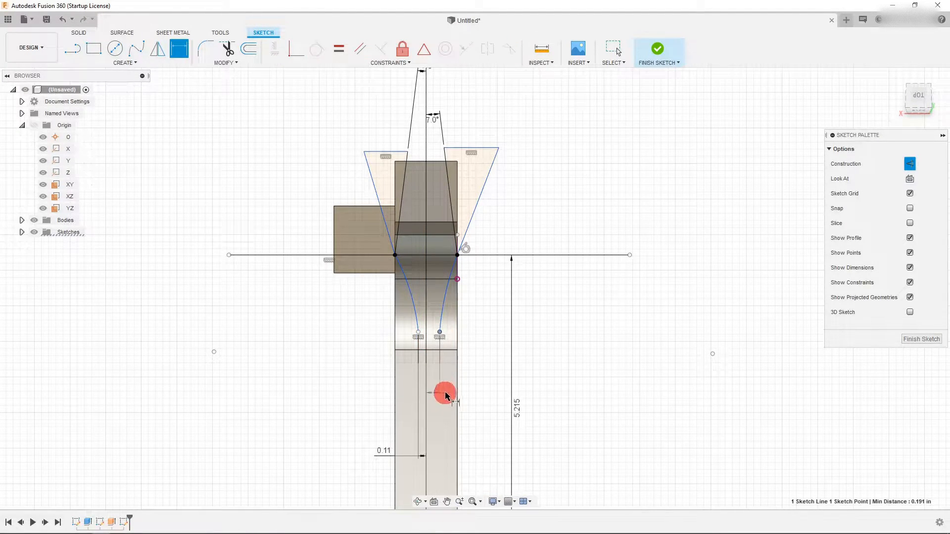
click(448, 396)
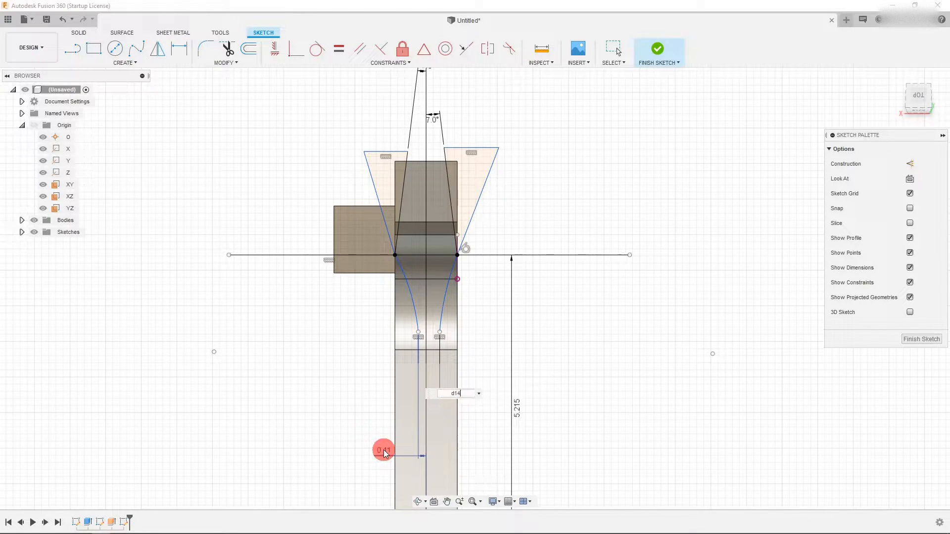
key(Return)
- Set the left arc end's offset from the center line to 0.15
scroll(456, 281, down, 2)
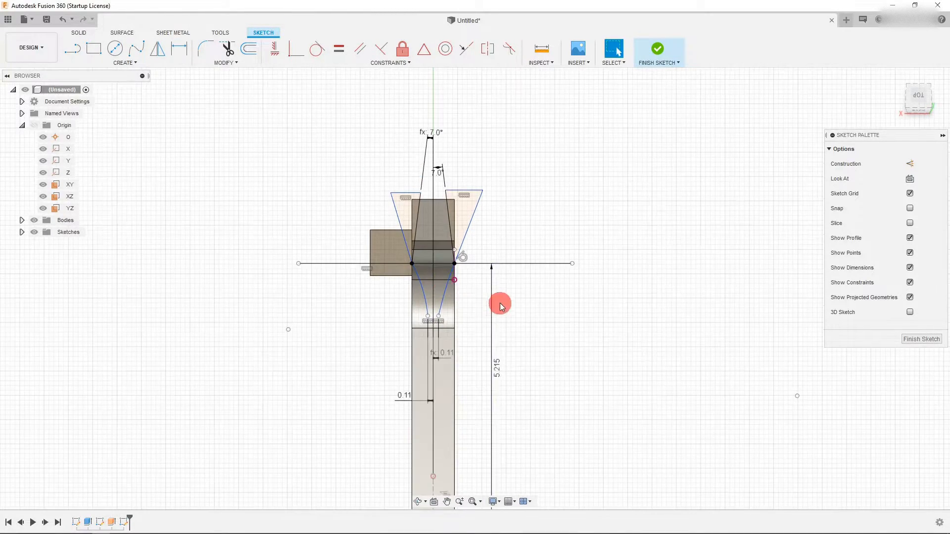
scroll(455, 335, up, 3)
double_click(396, 446)
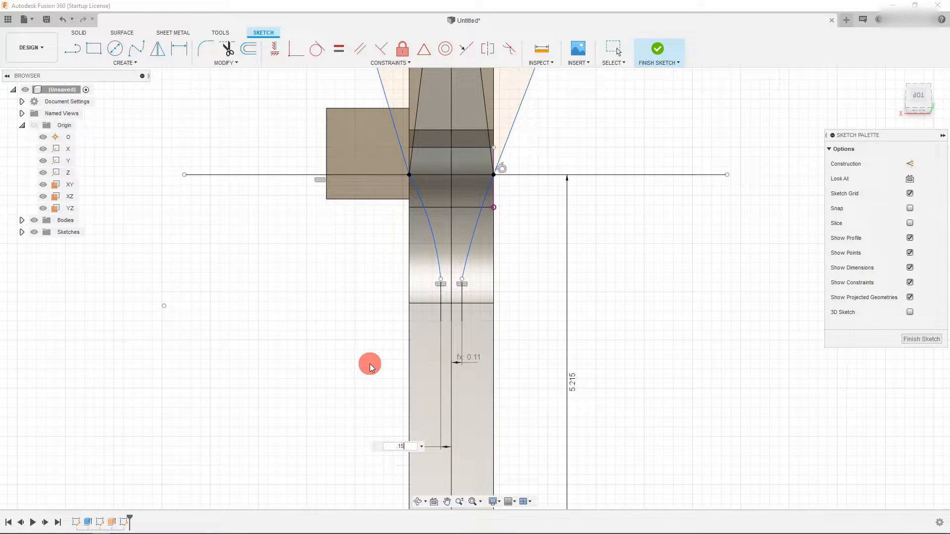
text(.15)
key(Return)
- Try a radius dimension on the left arc and delete it
scroll(485, 268, down, 2)
scroll(456, 237, up, 2)
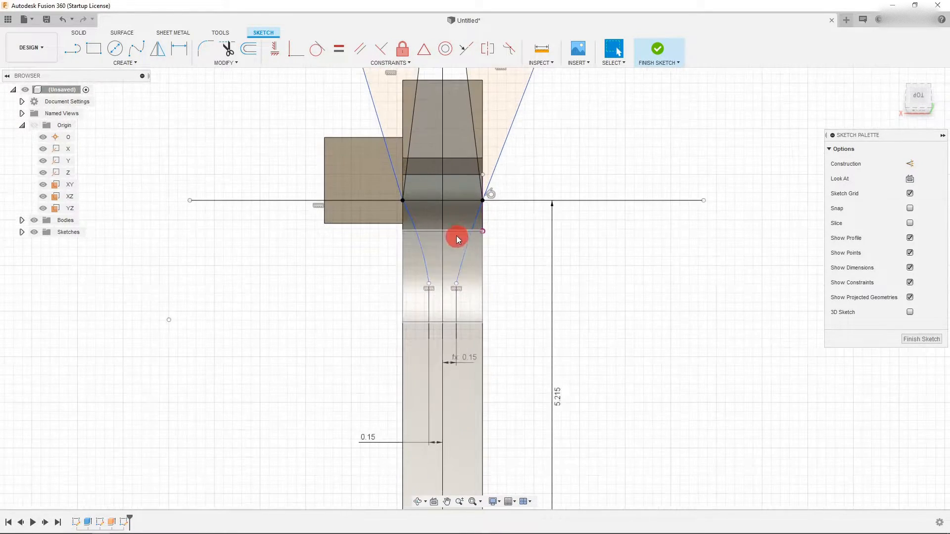
scroll(456, 237, up, 2)
key(d)
click(401, 255)
click(314, 268)
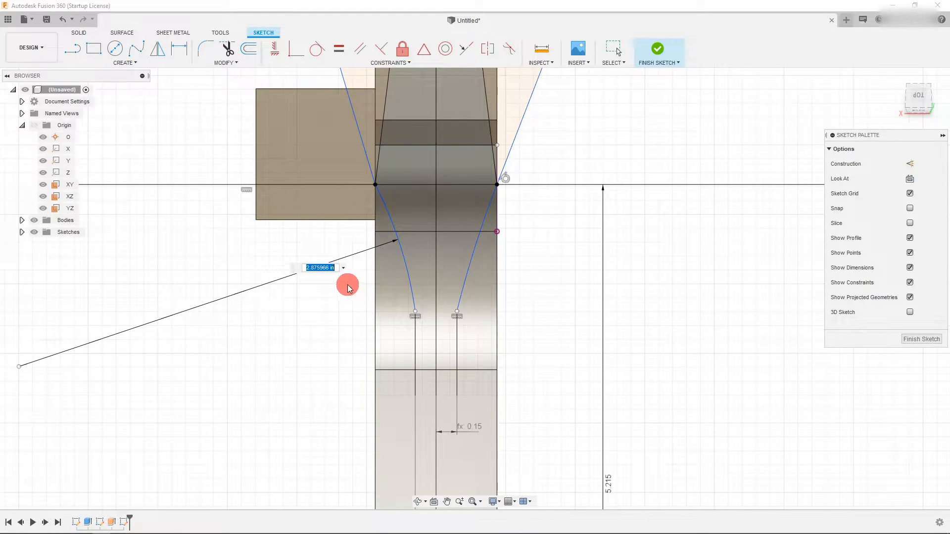
key(Return)
key(Escape)
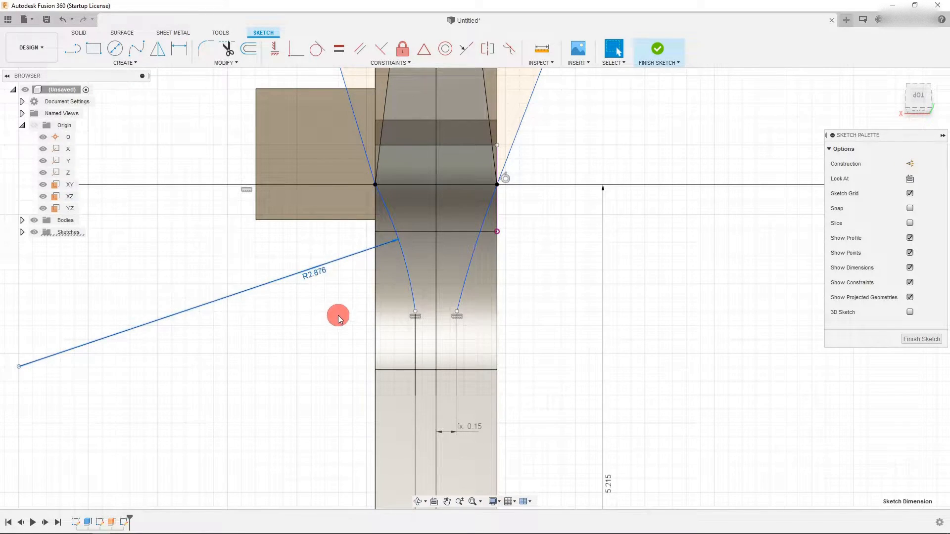
key(Delete)
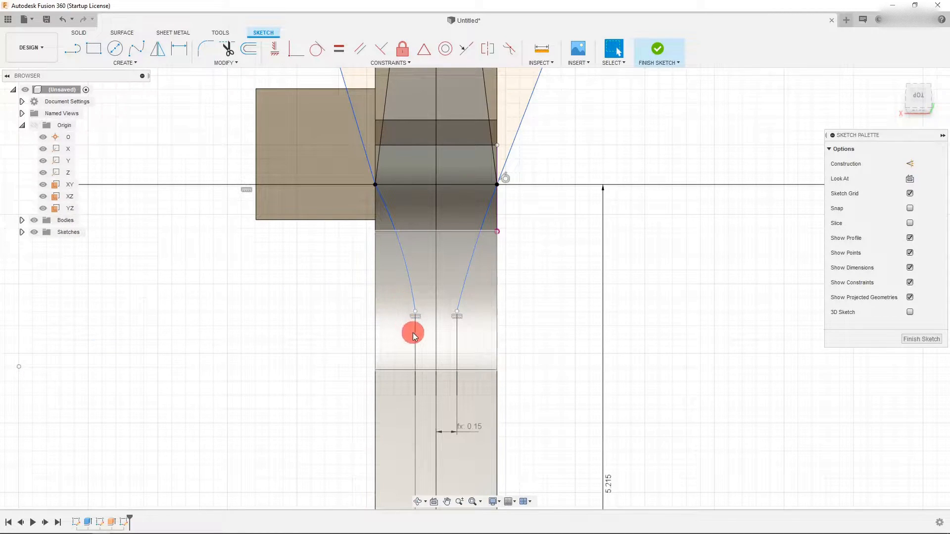
- Make the left arc tangent to the vertical line below its lower end
double_click(410, 281)
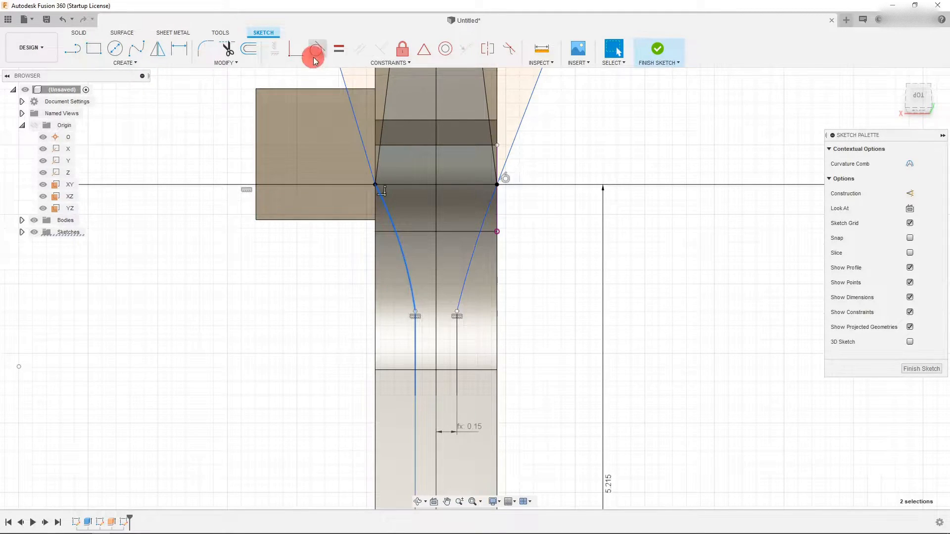
click(316, 50)
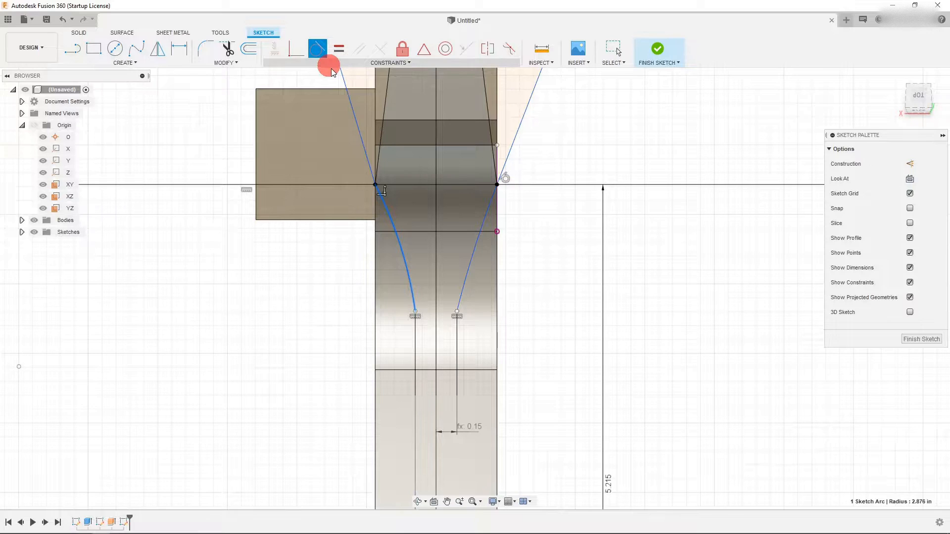
key(Escape)
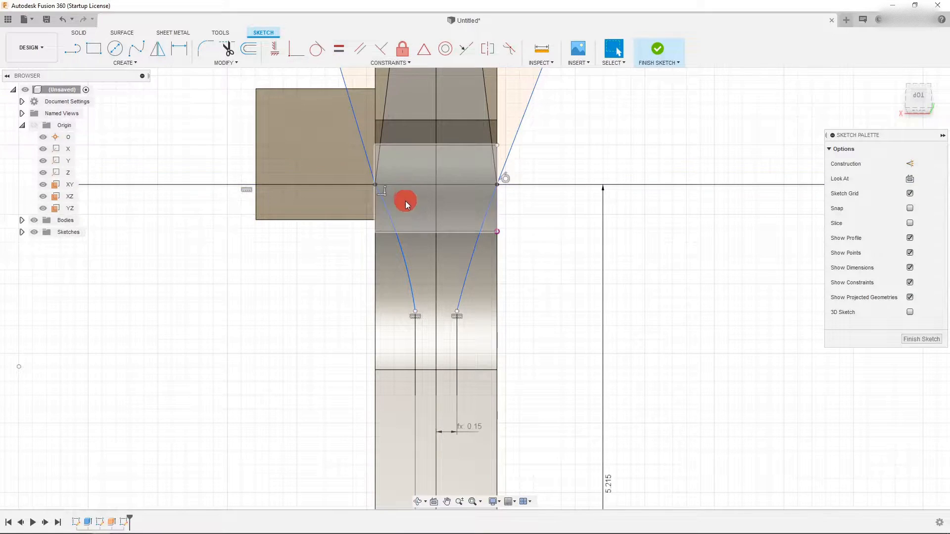
- Try to apply a tangent constraint between the right arc and its vertical line
click(460, 294)
click(317, 49)
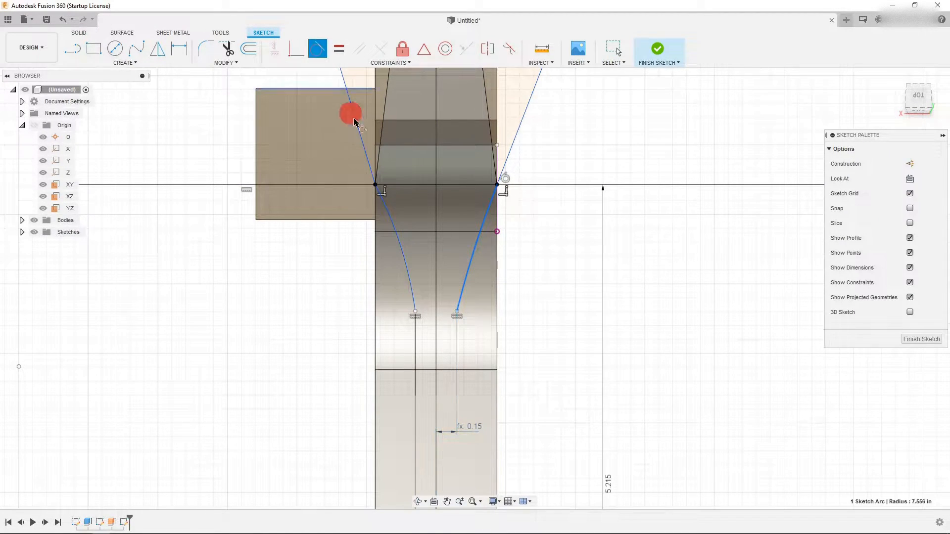
key(Escape)
scroll(454, 207, up, 3)
mouse_move(358, 226)
mouse_down()
mouse_move(334, 243)
mouse_move(358, 234)
mouse_up()
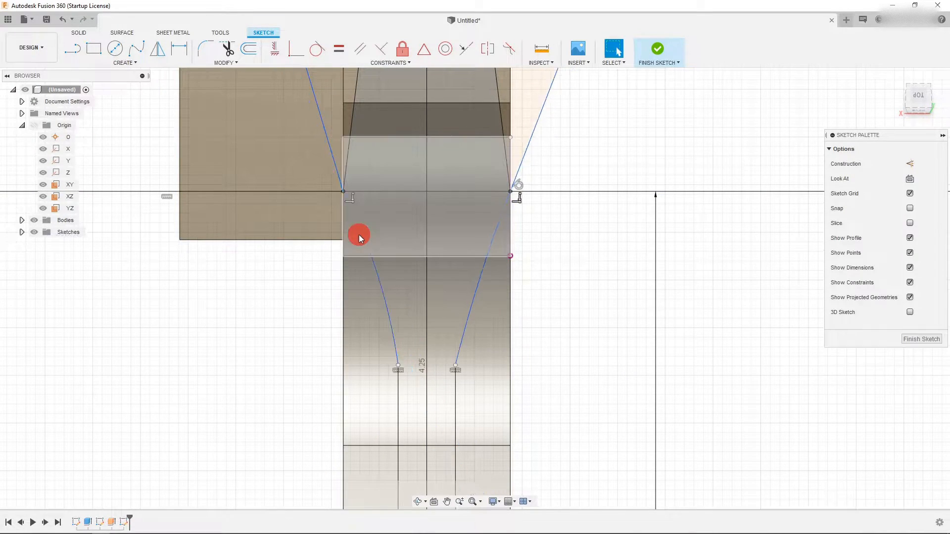
scroll(359, 237, down, 5)
scroll(421, 245, up, 3)
click(452, 213)
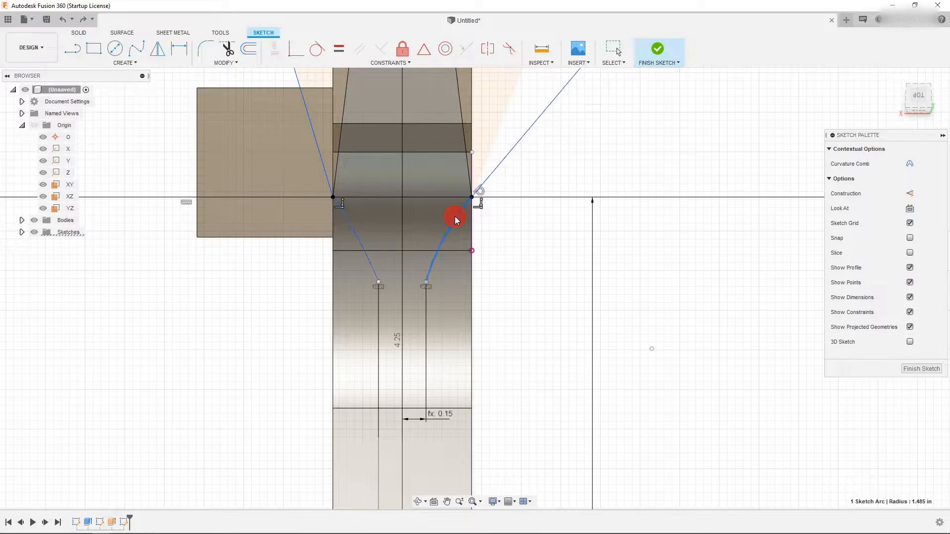
drag(456, 216, 465, 209)
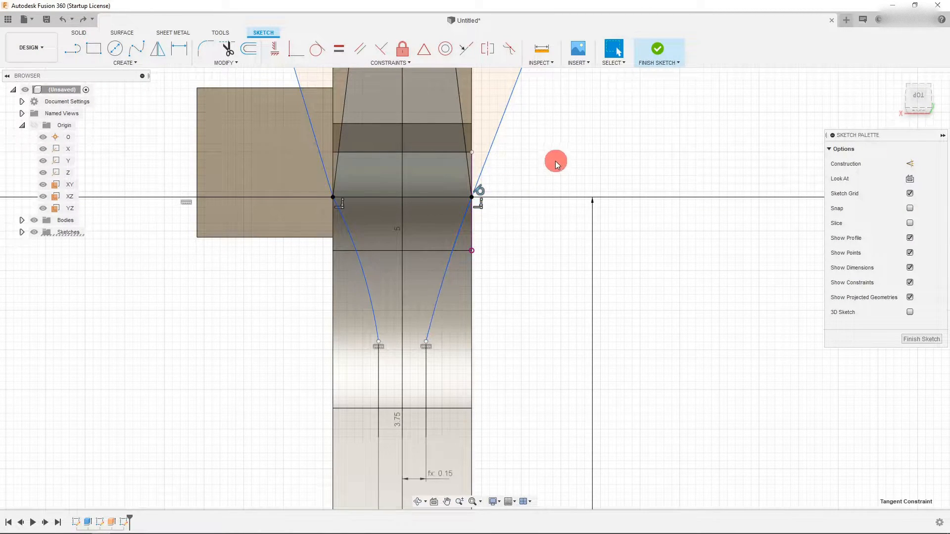
- Drag the right arc's lower end and middle to curve it inward like the left arc
click(427, 346)
shift+click(428, 332)
click(318, 49)
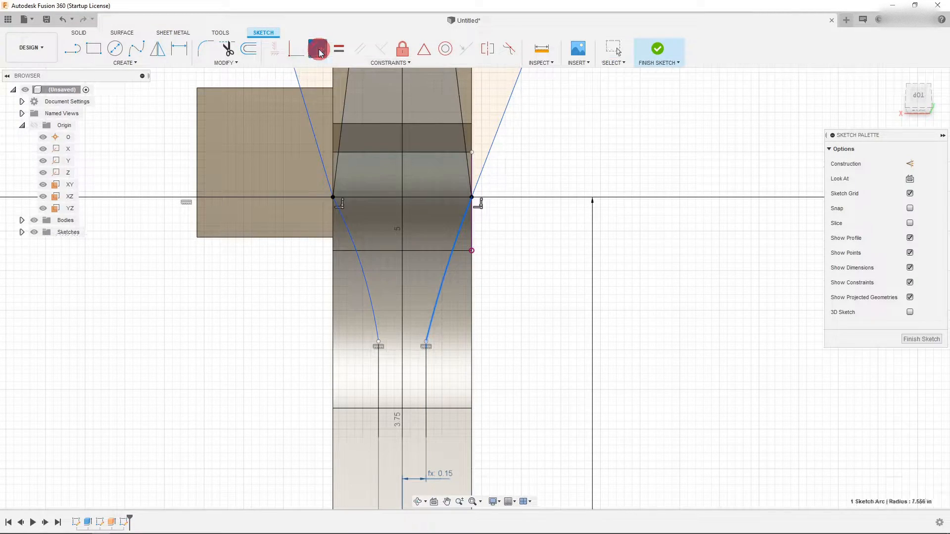
drag(429, 339, 440, 363)
mouse_move(445, 284)
mouse_down()
mouse_move(424, 267)
mouse_move(442, 266)
mouse_up()
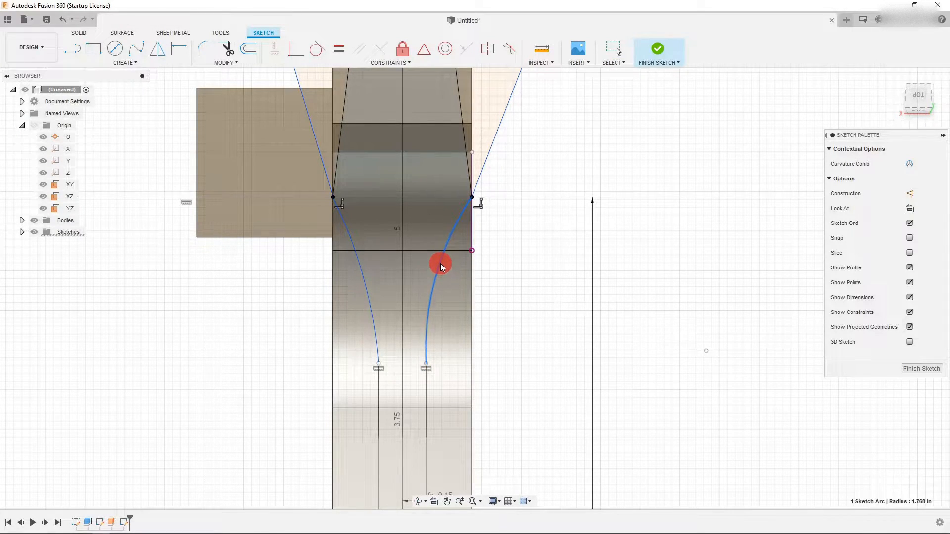
- Make the right arc tangent to the vertical line below its lower end
click(425, 383)
click(423, 336)
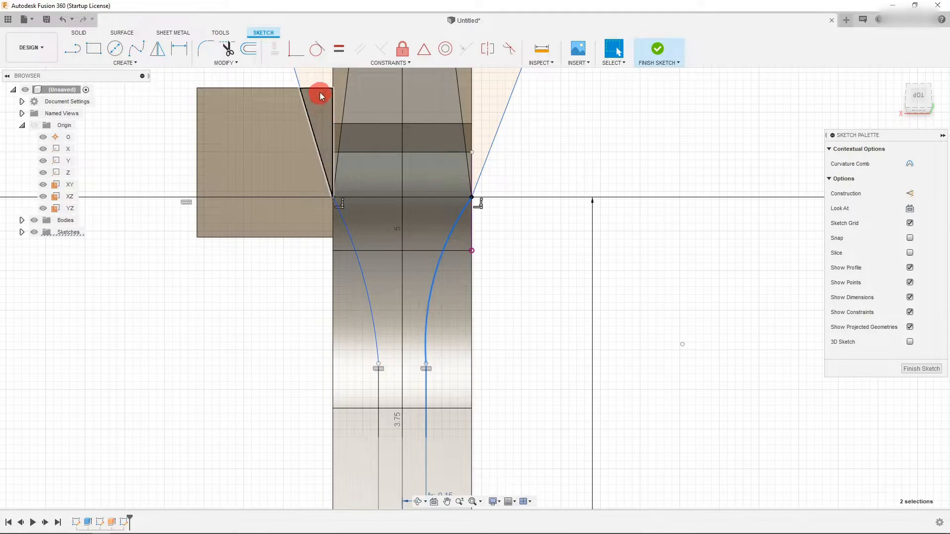
click(315, 51)
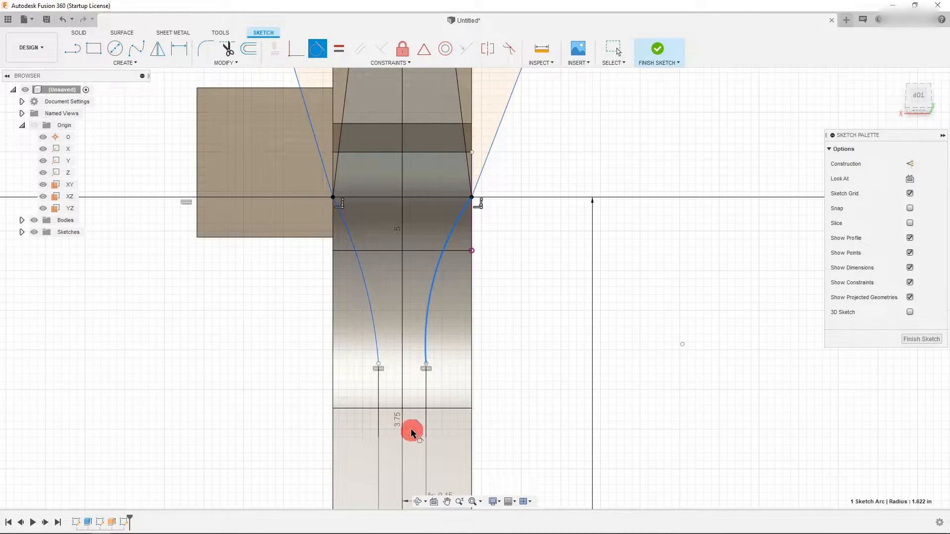
scroll(396, 275, down, 6)
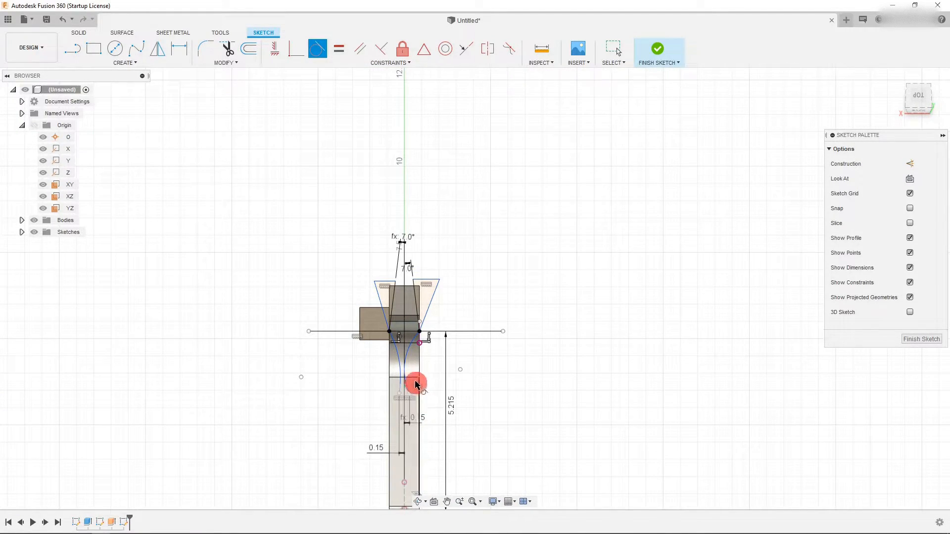
key(Escape)
- Inspect the two curved arcs below the jaw corners
scroll(402, 351, up, 2)
scroll(402, 351, up, 2)
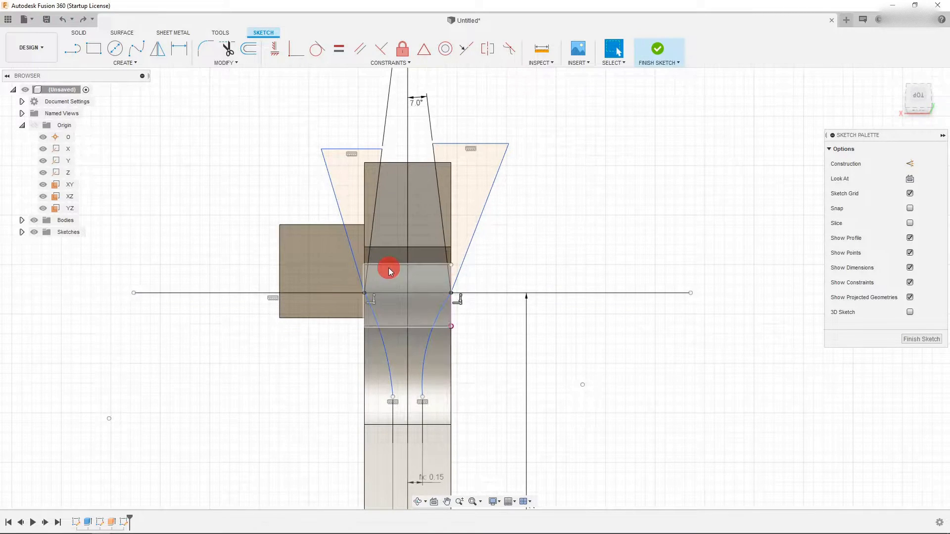
scroll(381, 271, down, 2)
scroll(402, 329, up, 3)
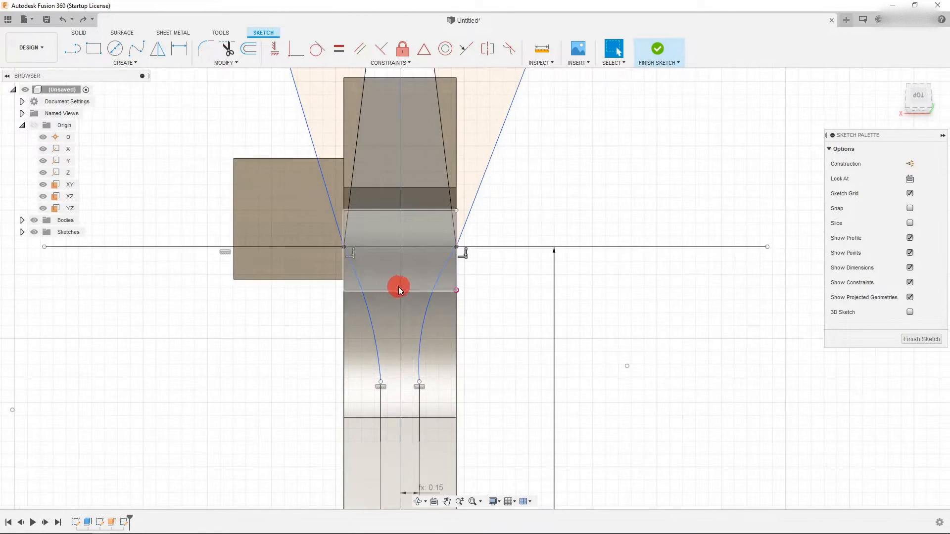
click(373, 322)
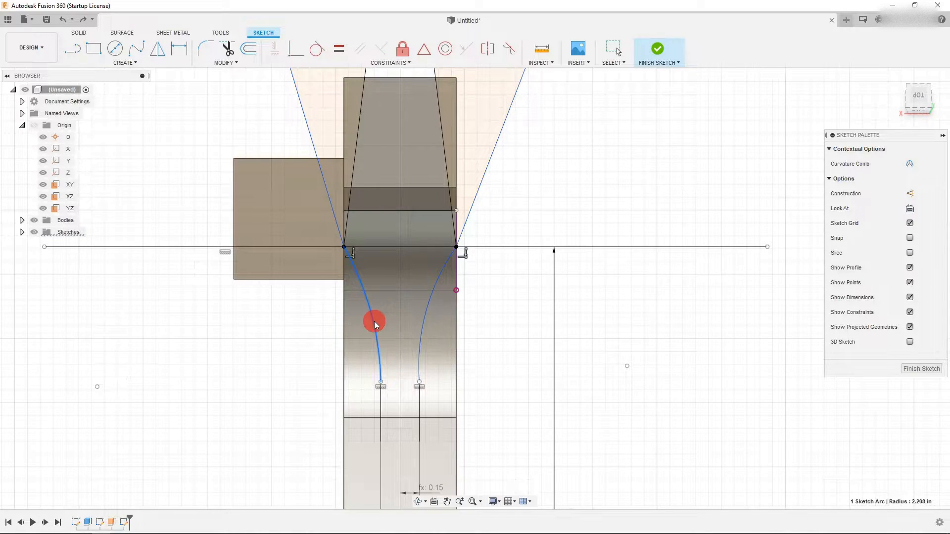
click(425, 319)
click(494, 311)
scroll(493, 312, down, 3)
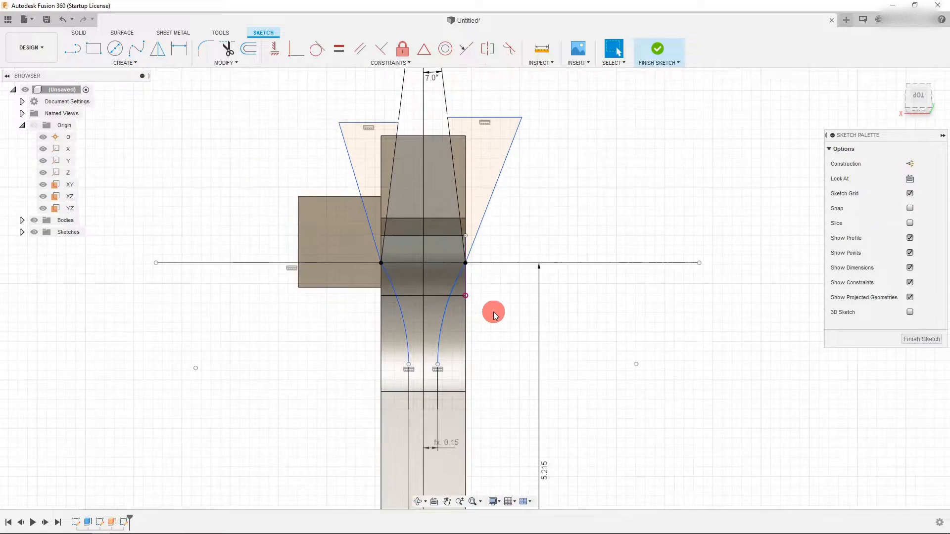
scroll(376, 321, up, 2)
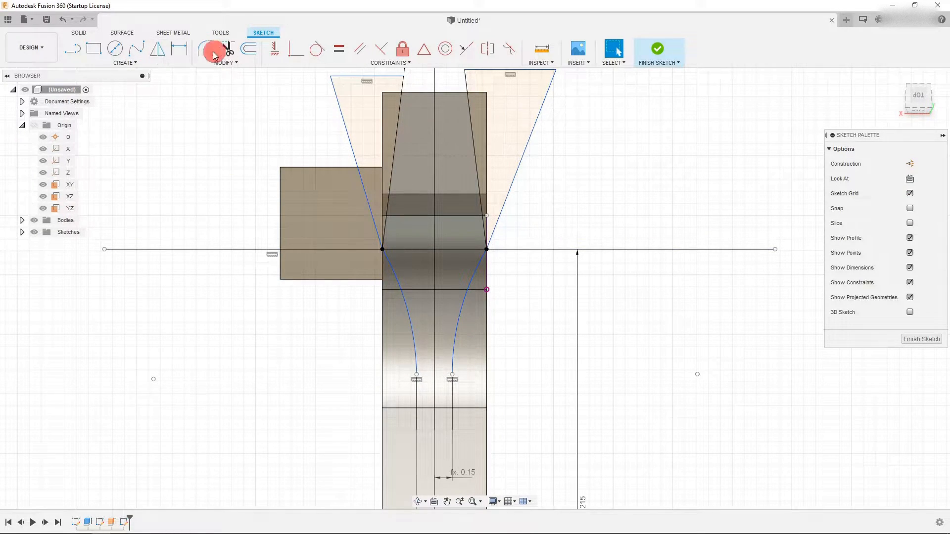
- Dimension the radii of both arcs, linking the right arc's radius to the left arc's R2.208
key(d)
click(414, 327)
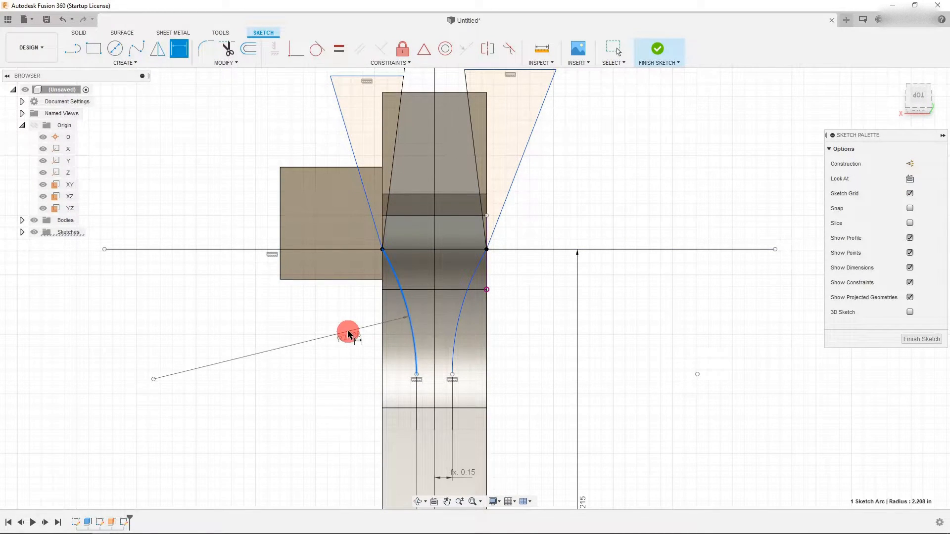
click(350, 333)
key(Return)
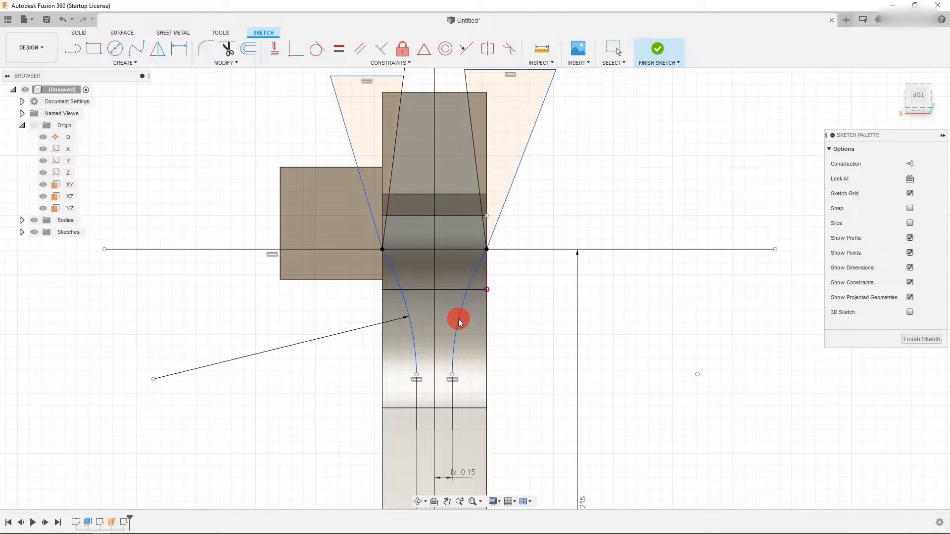
click(460, 322)
click(502, 328)
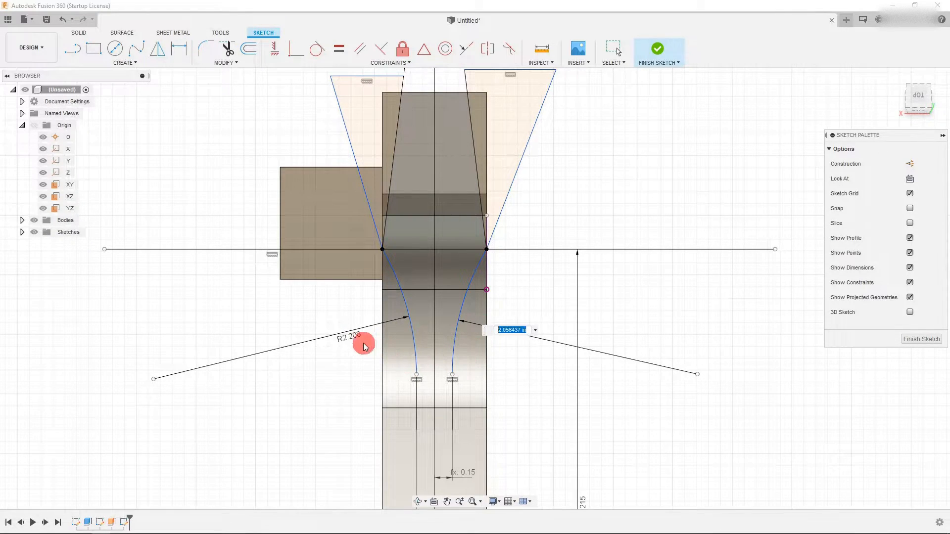
key(Return)
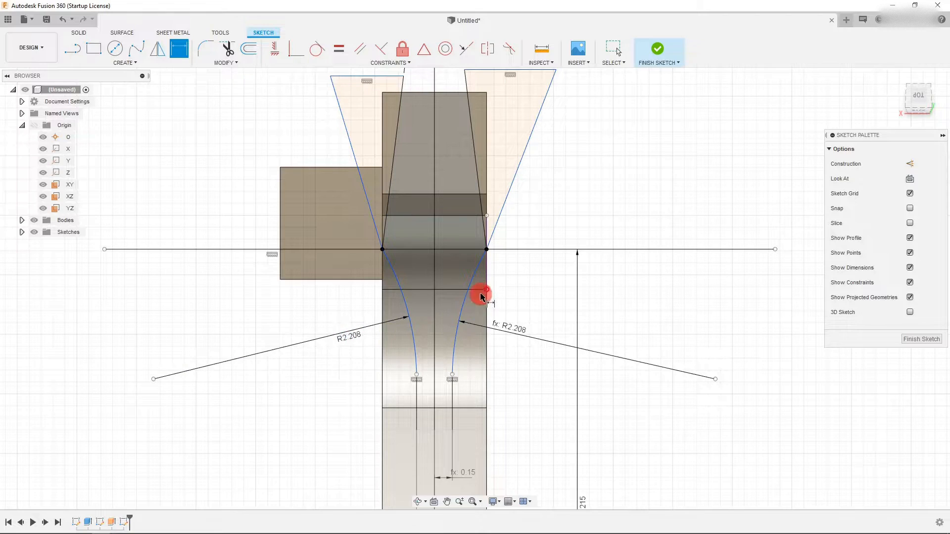
key(Escape)
- Dimension the vertical distance from the left arc's lower end down to the point at the handle's bottom
scroll(416, 277, down, 3)
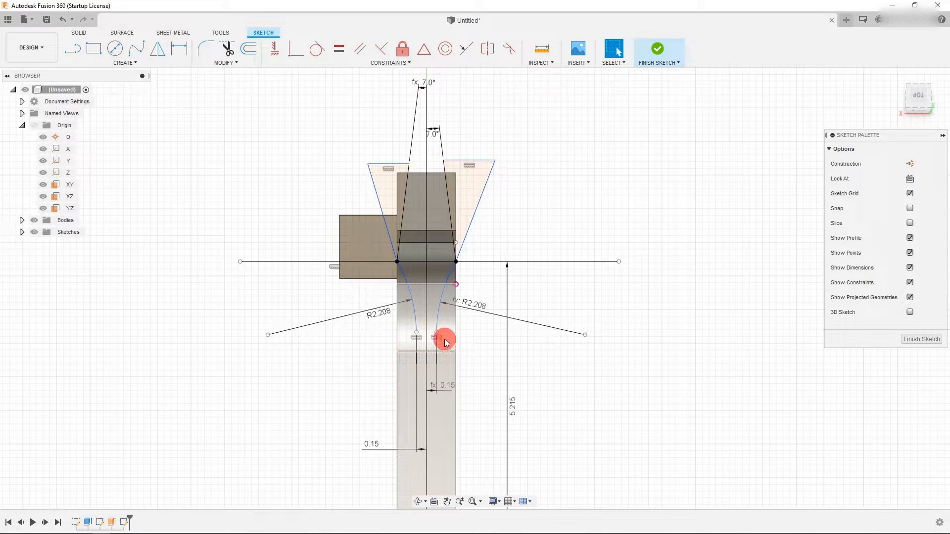
scroll(440, 331, up, 3)
key(d)
click(401, 334)
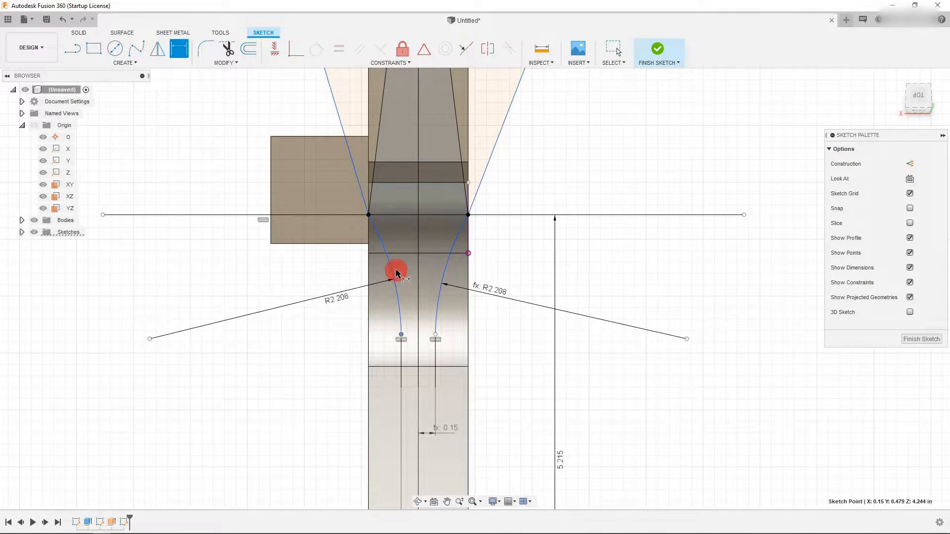
scroll(395, 271, down, 4)
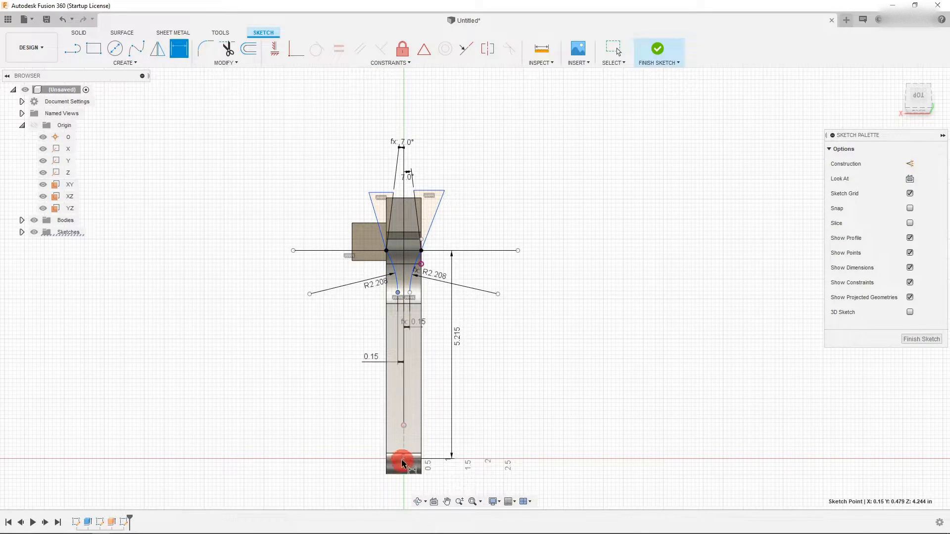
scroll(402, 464, up, 5)
click(410, 439)
scroll(410, 444, down, 5)
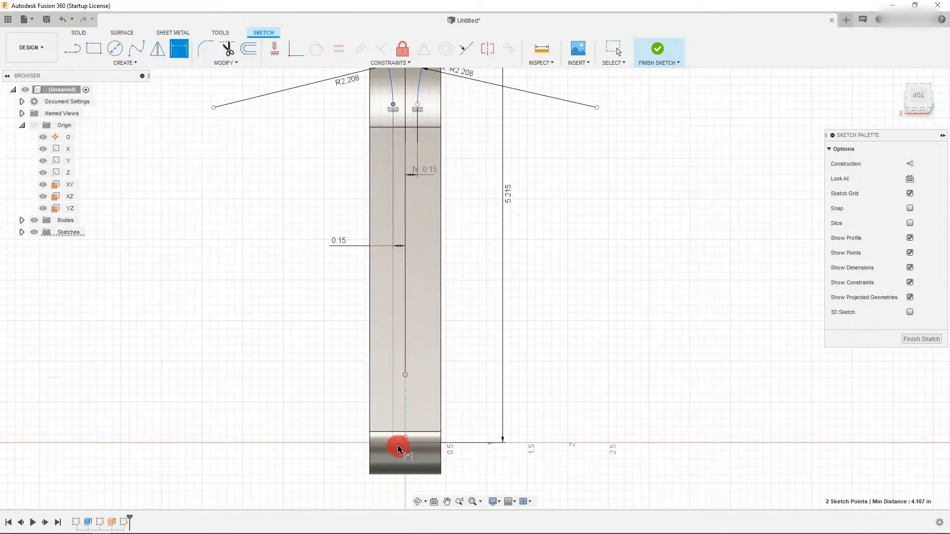
click(324, 318)
scroll(454, 280, up, 2)
key(Return)
- Draw vertical lines from the lower ends of both arcs down to the bottom of the handle
key(l)
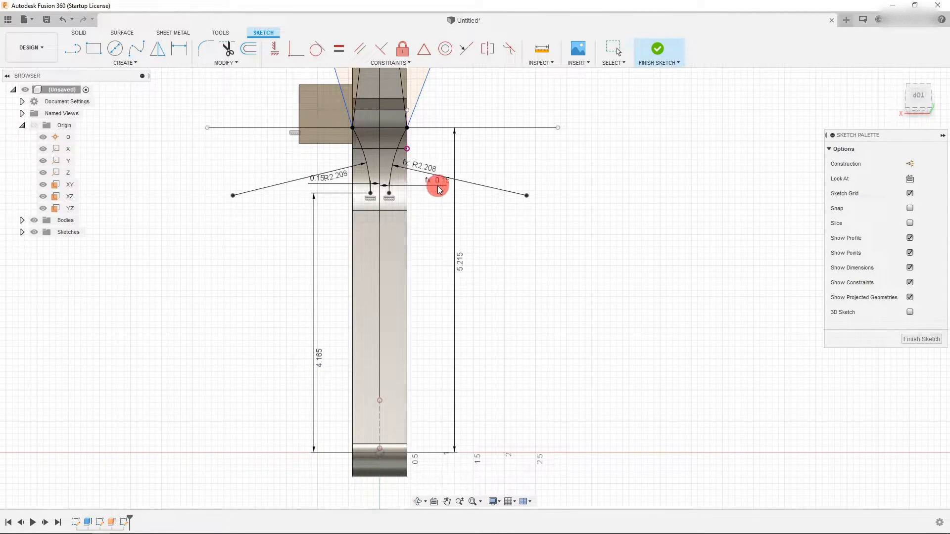
click(437, 183)
key(l)
click(372, 193)
click(370, 492)
key(Escape)
click(72, 48)
click(389, 194)
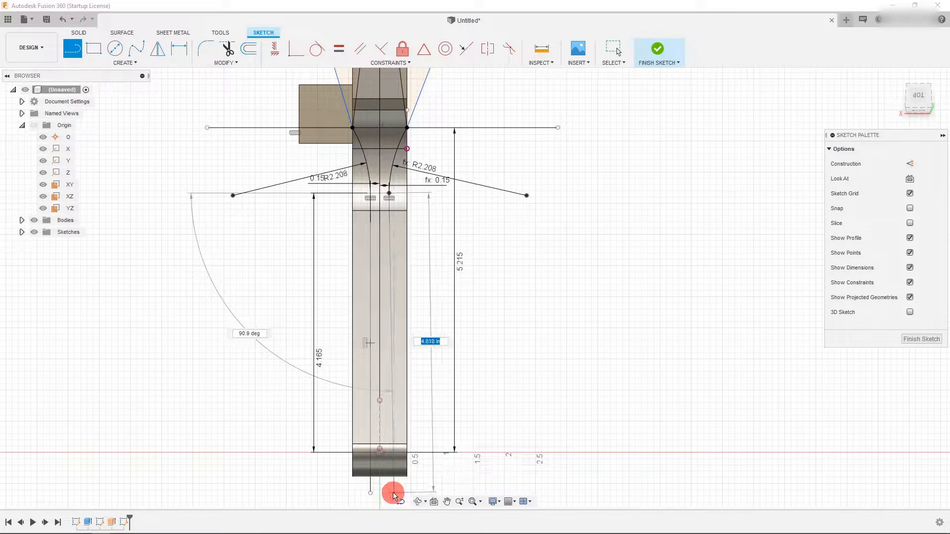
click(393, 491)
key(Escape)
- Delete the two outer angled lines at the top of the jaw
scroll(392, 489, down, 3)
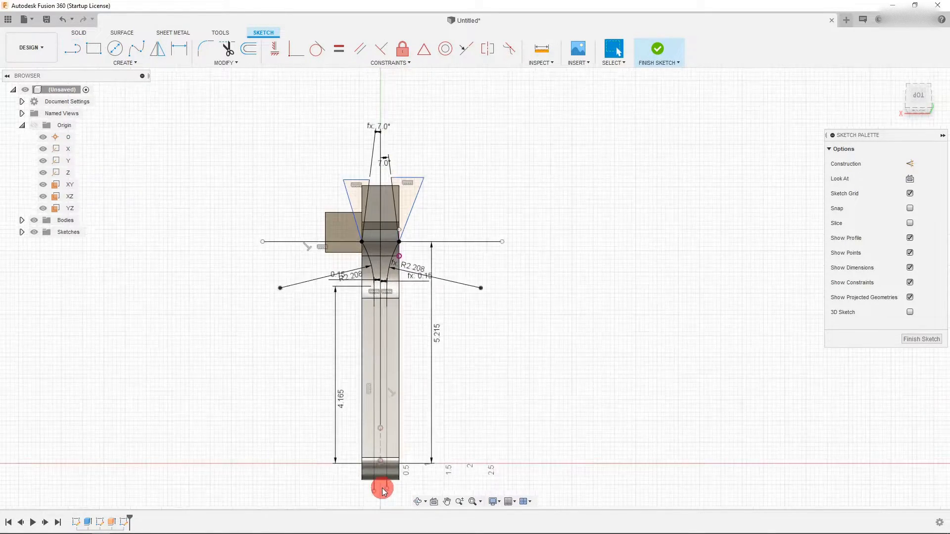
click(387, 349)
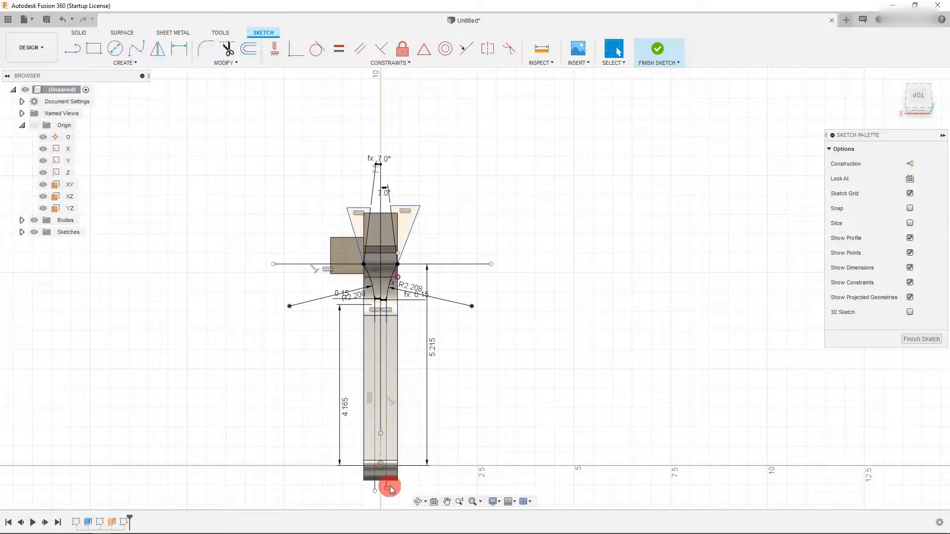
scroll(390, 503, up, 2)
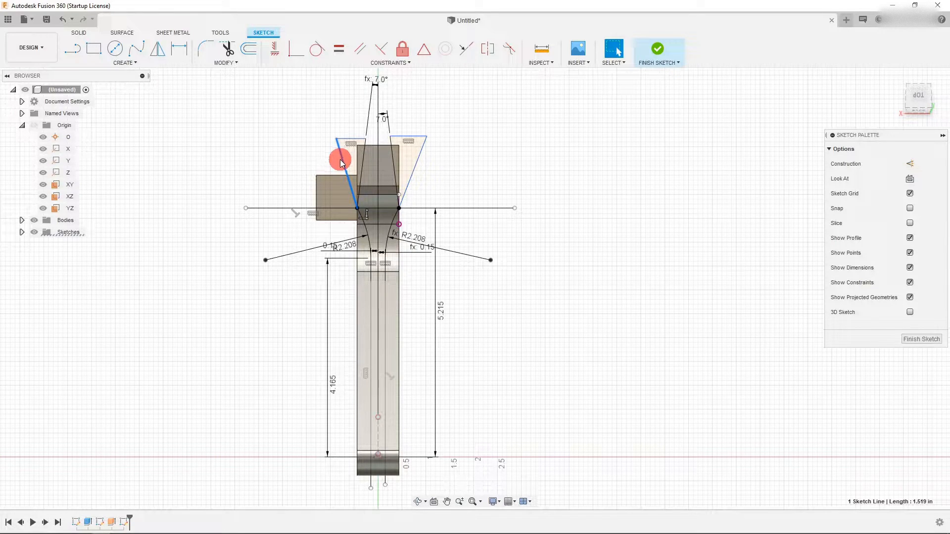
key(Delete)
key(Delete)
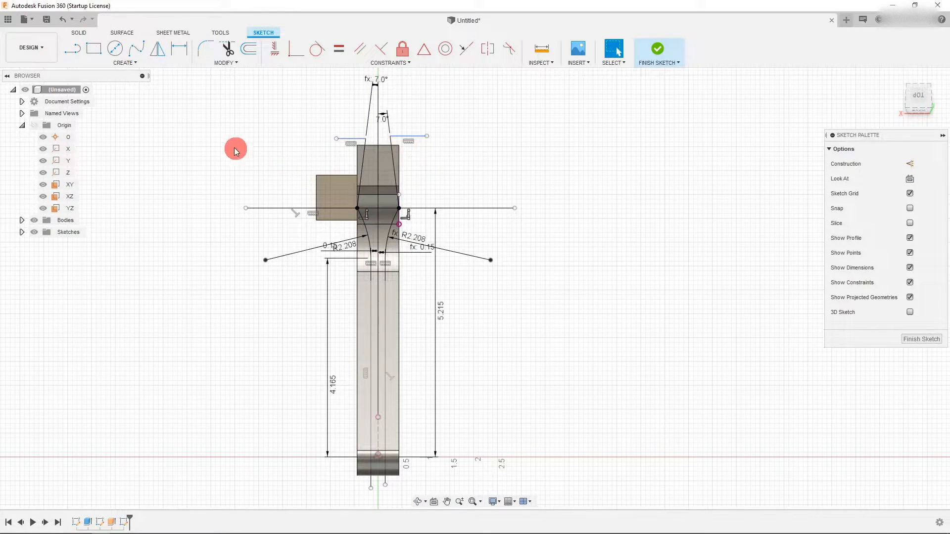
- Draw a line from the left top corner down past the handle end, closing it to the left vertical line
click(73, 48)
click(336, 140)
click(353, 488)
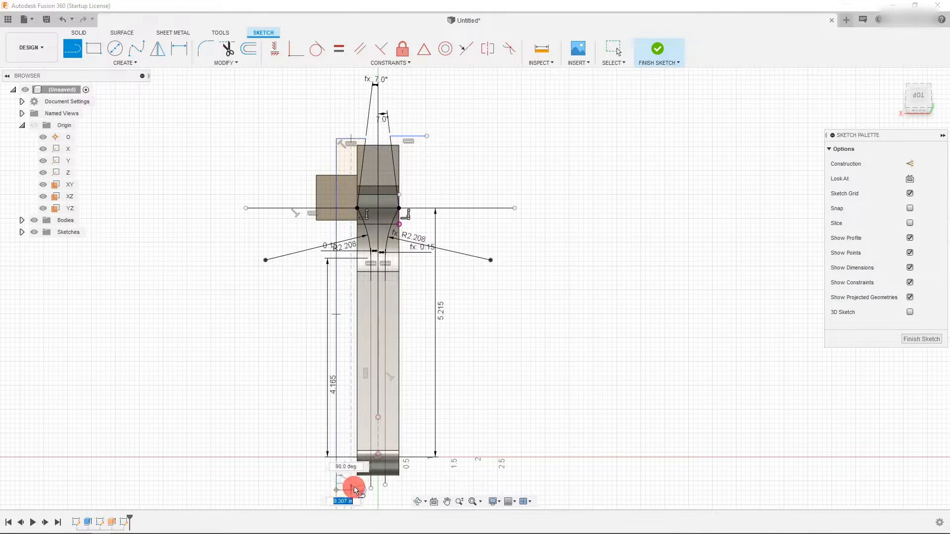
click(374, 491)
key(Escape)
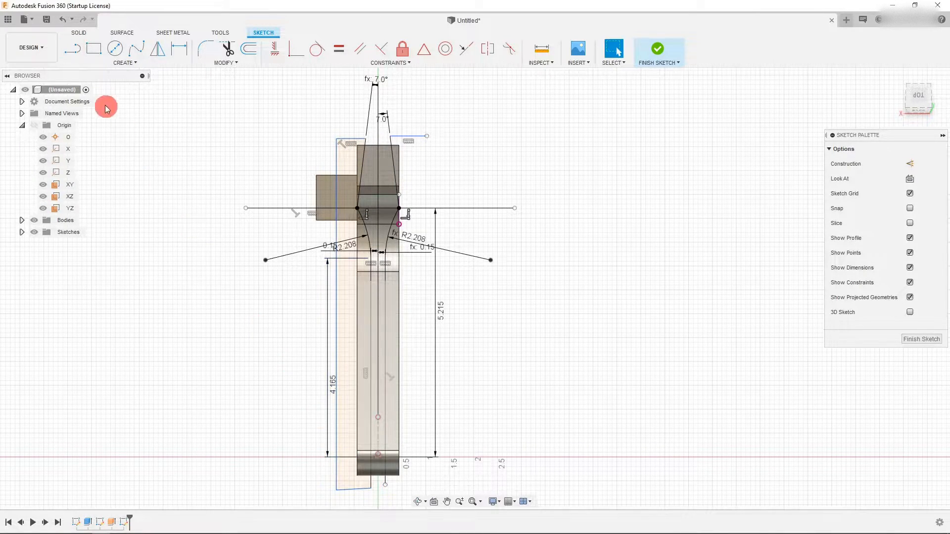
- Draw a matching line from the right top corner down to the bottom of the right vertical line
scroll(354, 291, up, 3)
scroll(355, 281, down, 3)
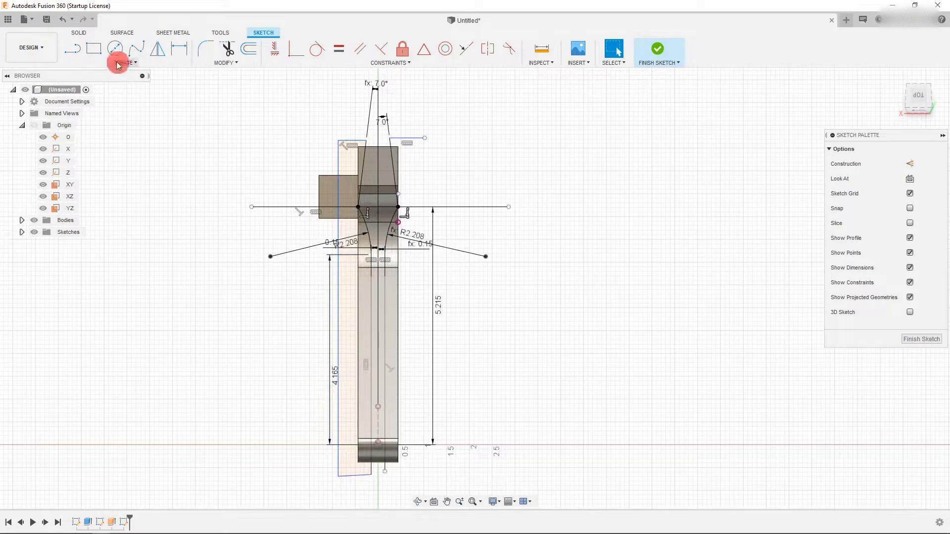
click(72, 48)
click(424, 138)
click(414, 473)
key(Escape)
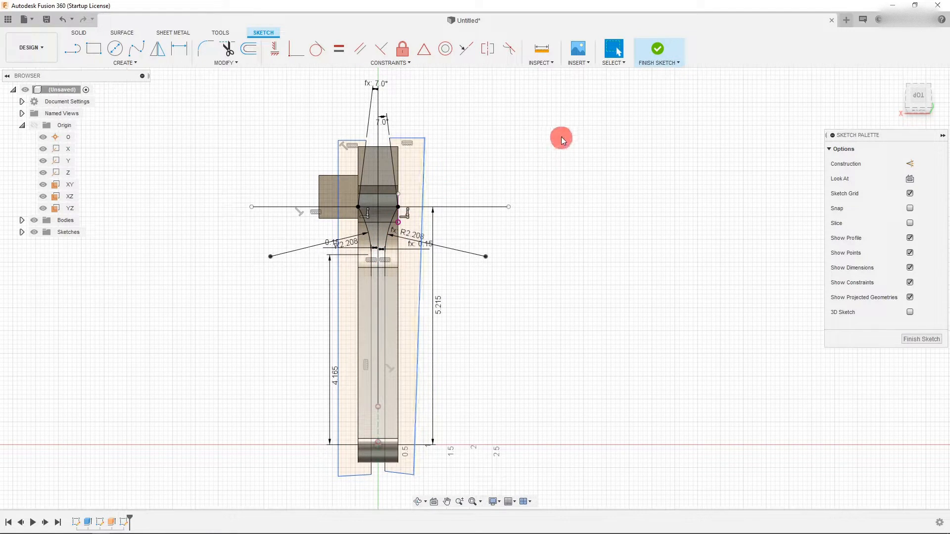
- Finish the sketch and start a Cut extrude, selecting the six profiles outside the wrench's side lines
click(658, 49)
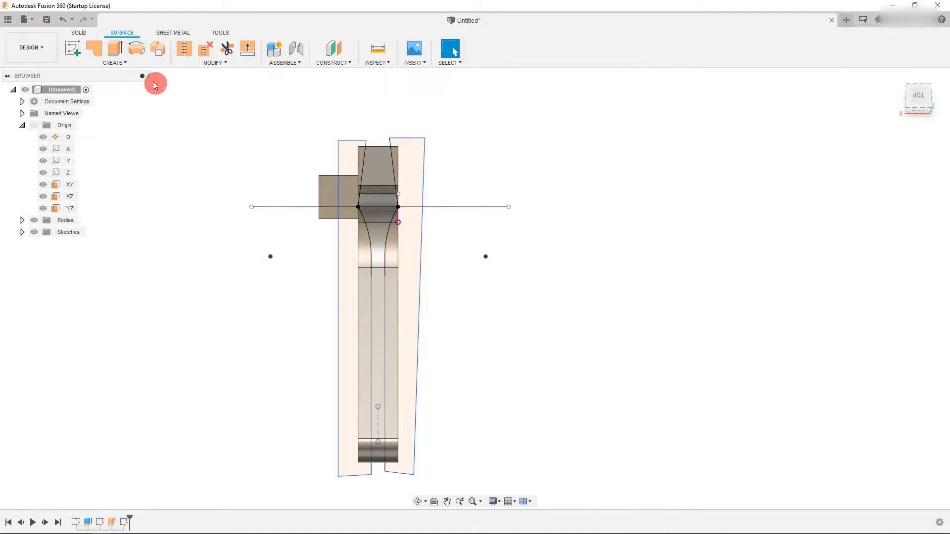
click(81, 33)
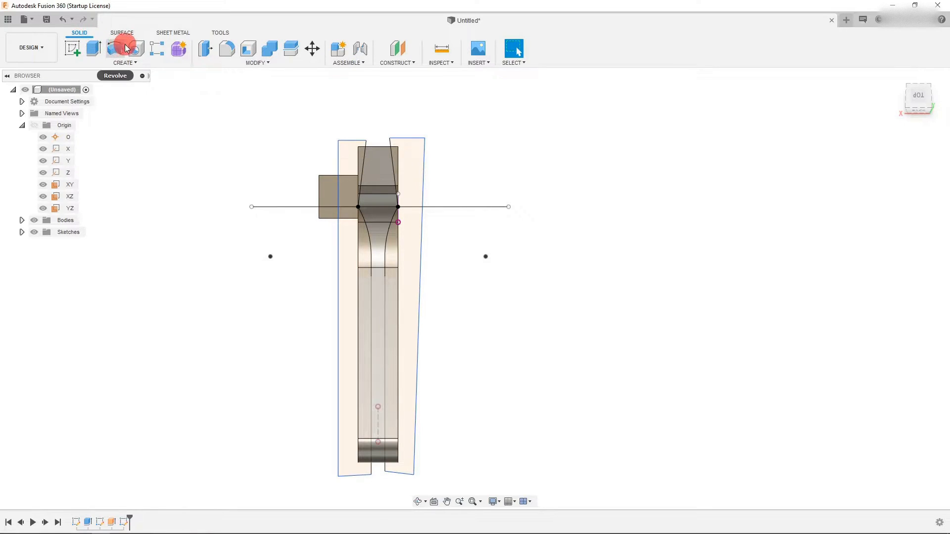
click(99, 48)
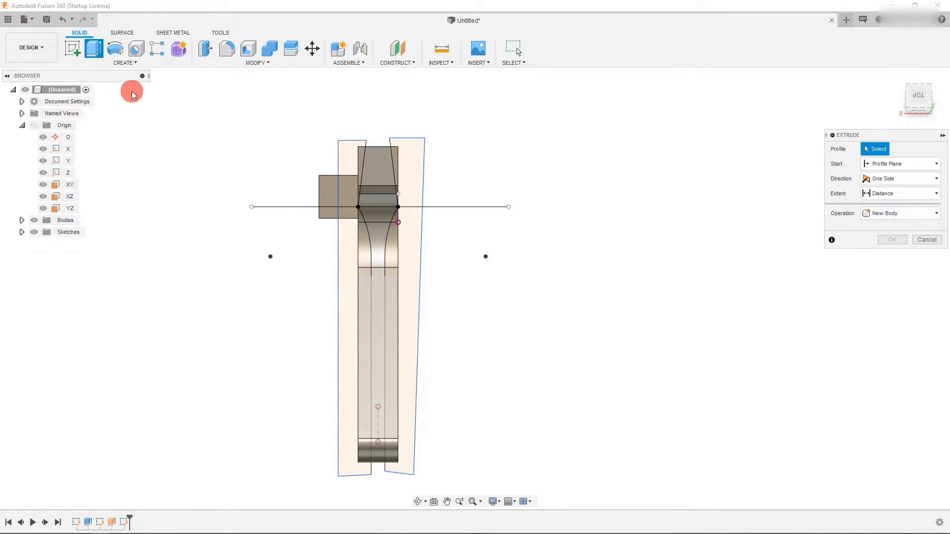
click(885, 213)
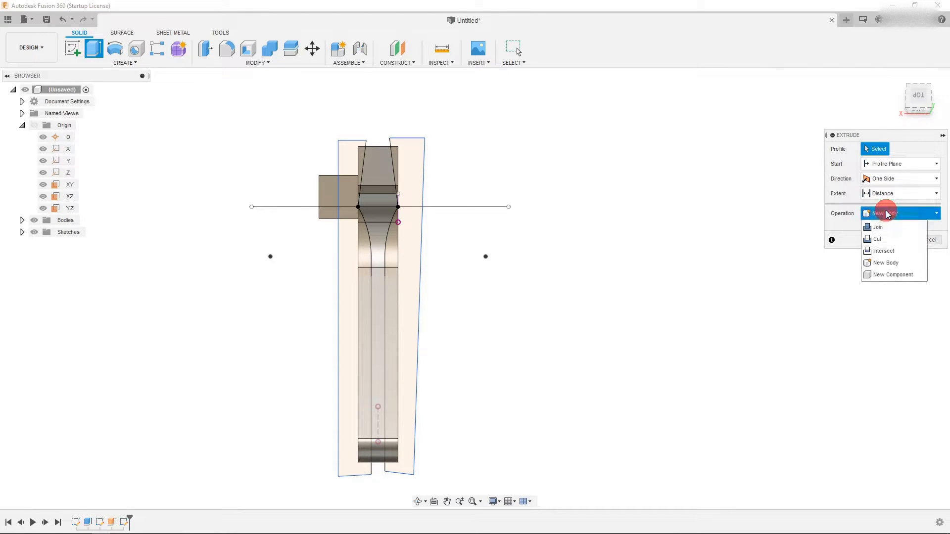
click(878, 239)
click(418, 237)
click(417, 182)
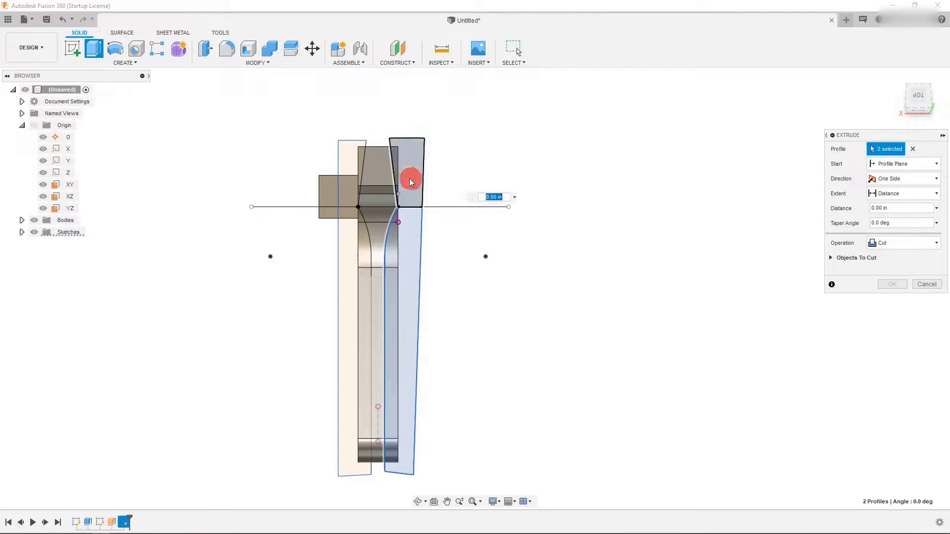
click(354, 165)
click(346, 194)
click(346, 241)
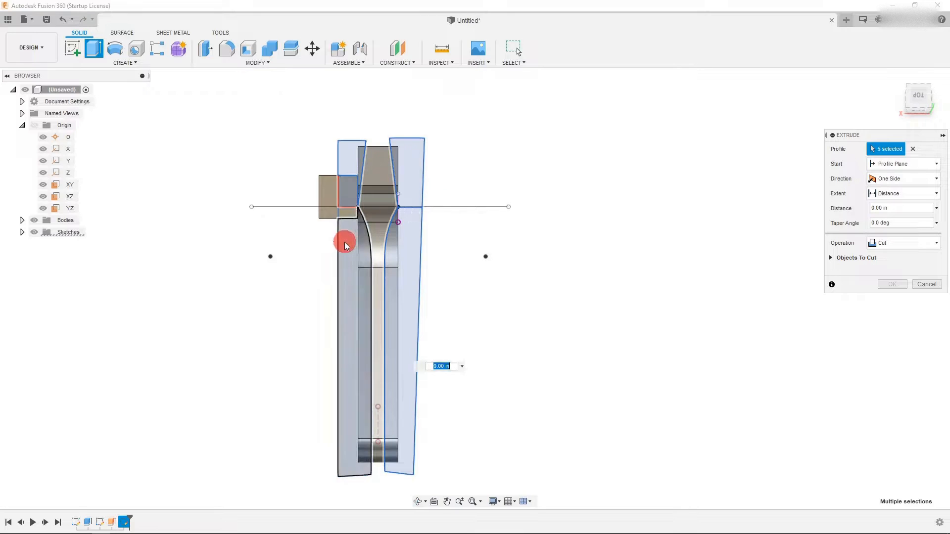
click(354, 217)
- Set the cut direction to Symmetric, drag its distance through the wrench body and confirm
scroll(506, 257, down, 2)
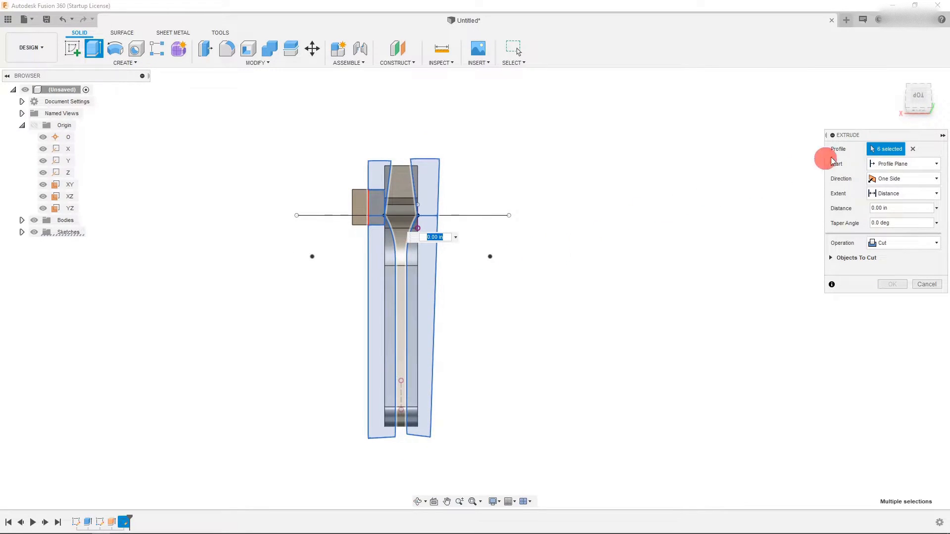
click(918, 108)
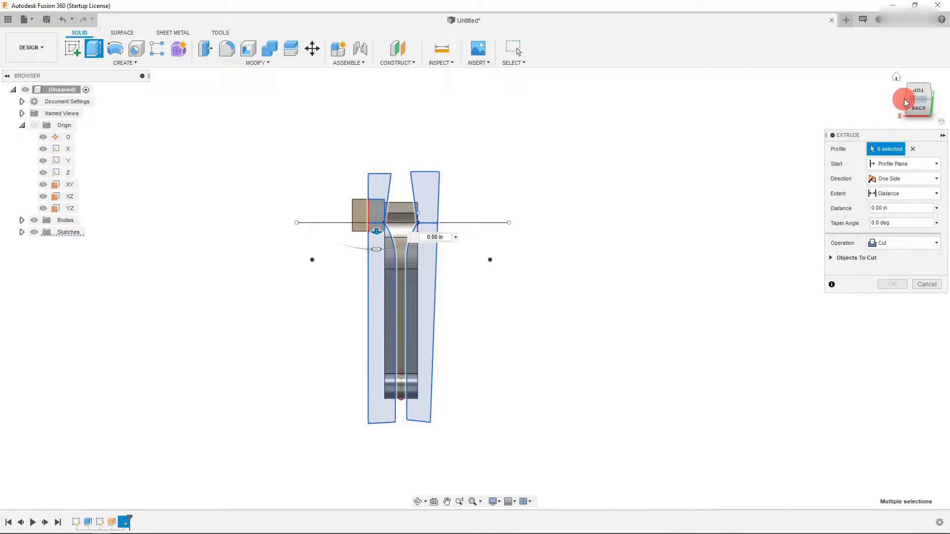
click(908, 100)
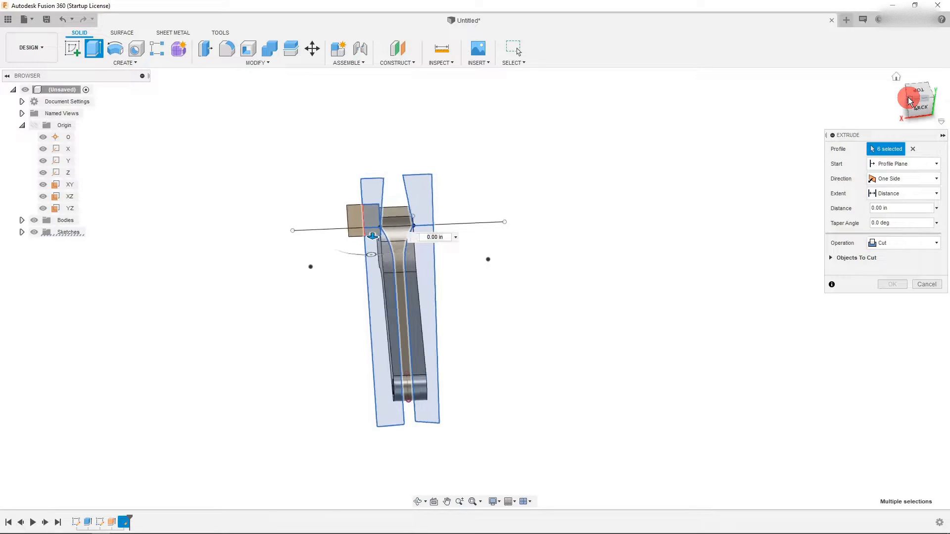
click(901, 178)
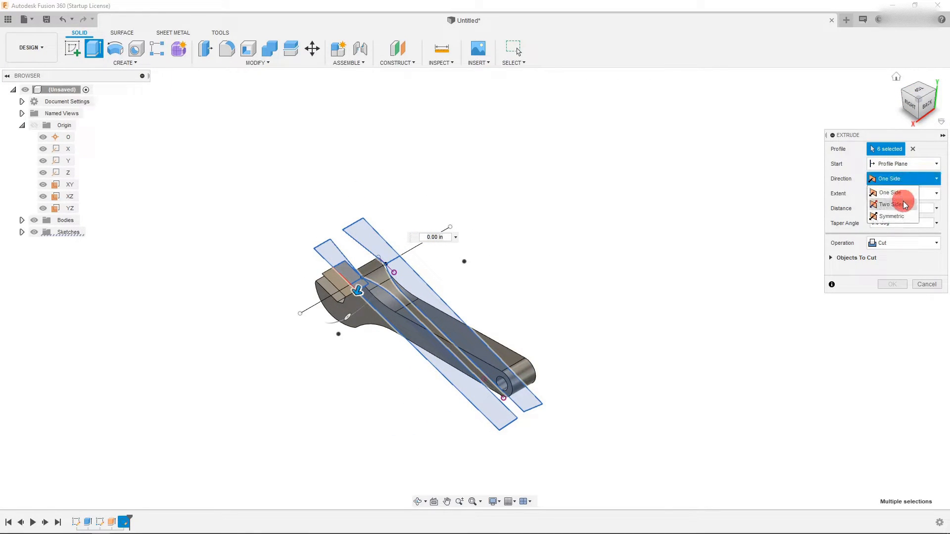
click(897, 216)
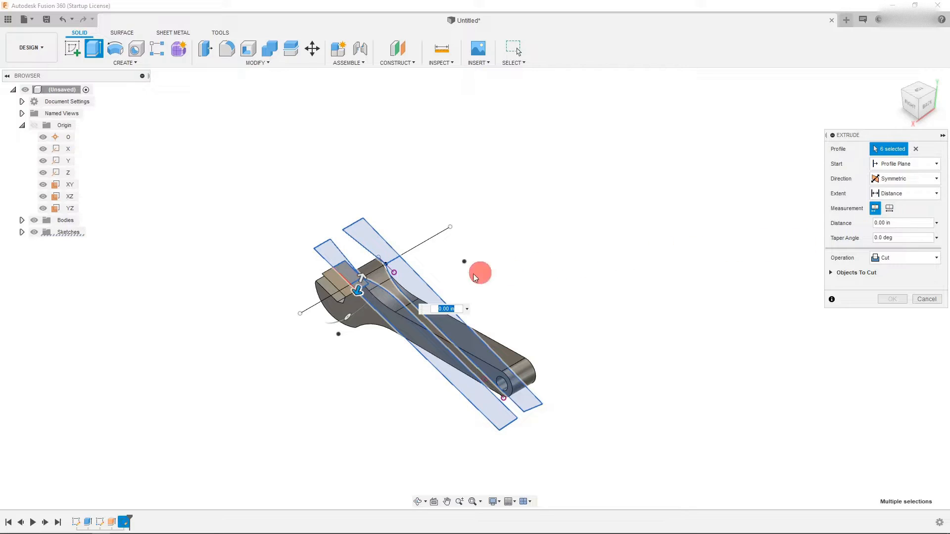
drag(355, 291, 306, 373)
click(897, 298)
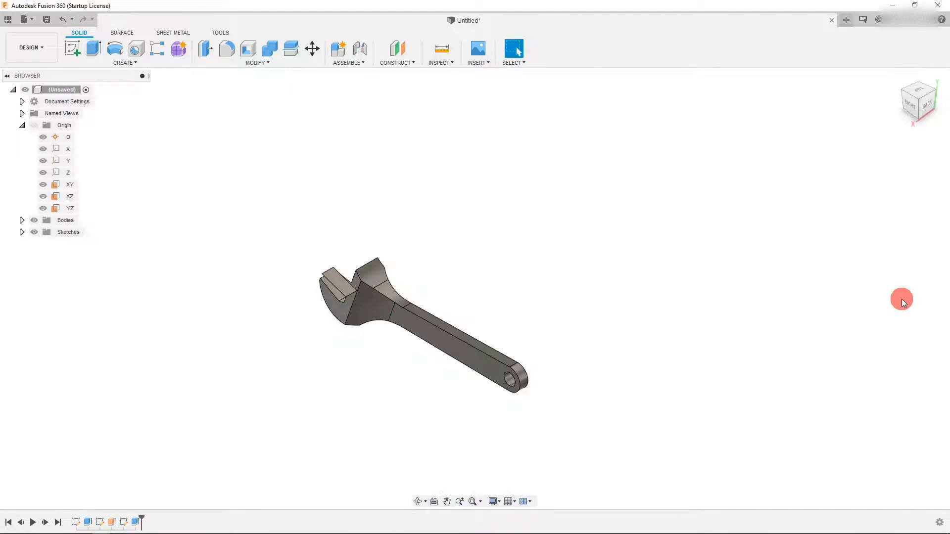
- Orbit around the cut wrench and examine it from the top, right and bottom views
scroll(320, 303, up, 3)
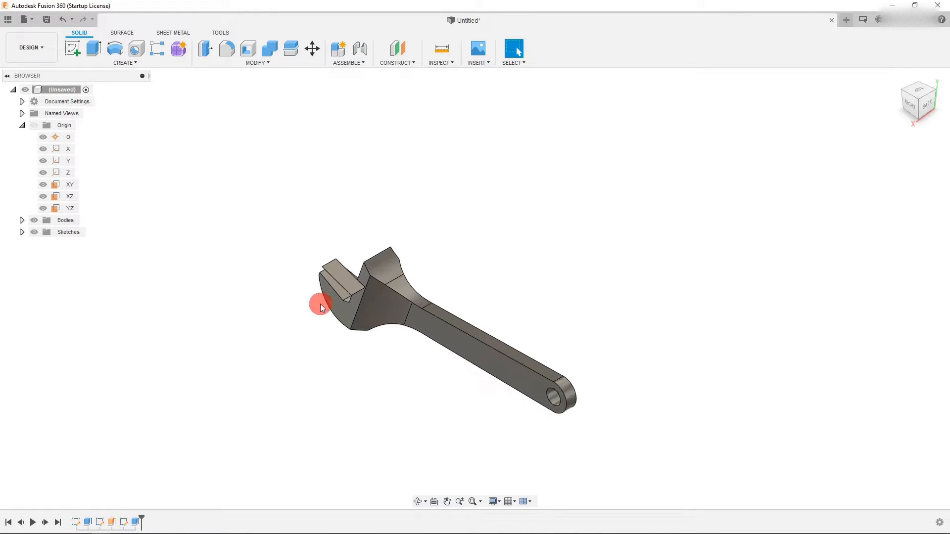
click(912, 110)
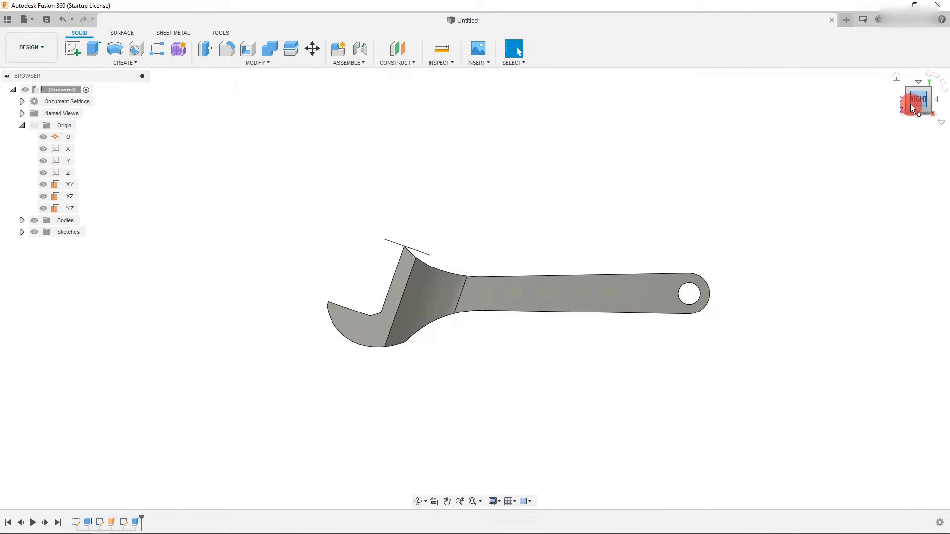
drag(918, 93, 288, 349)
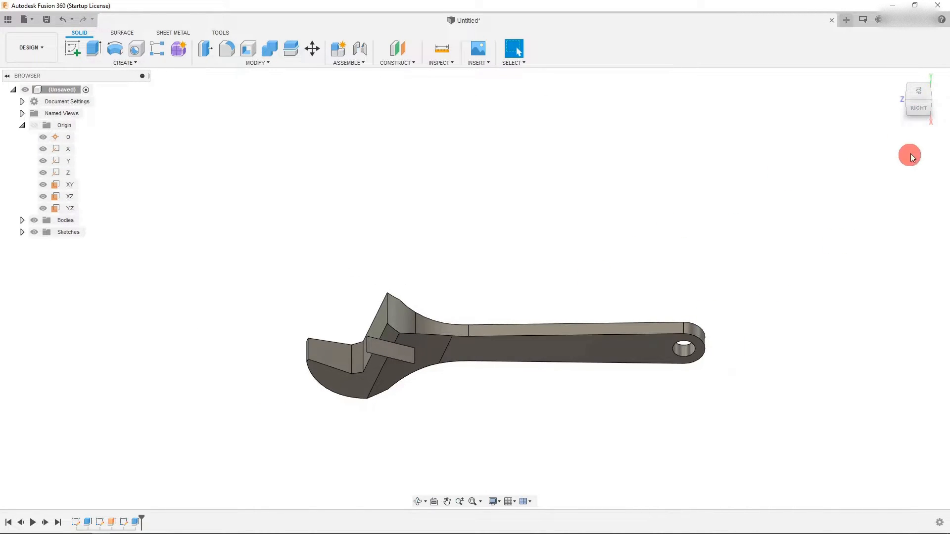
click(918, 90)
scroll(407, 342, up, 2)
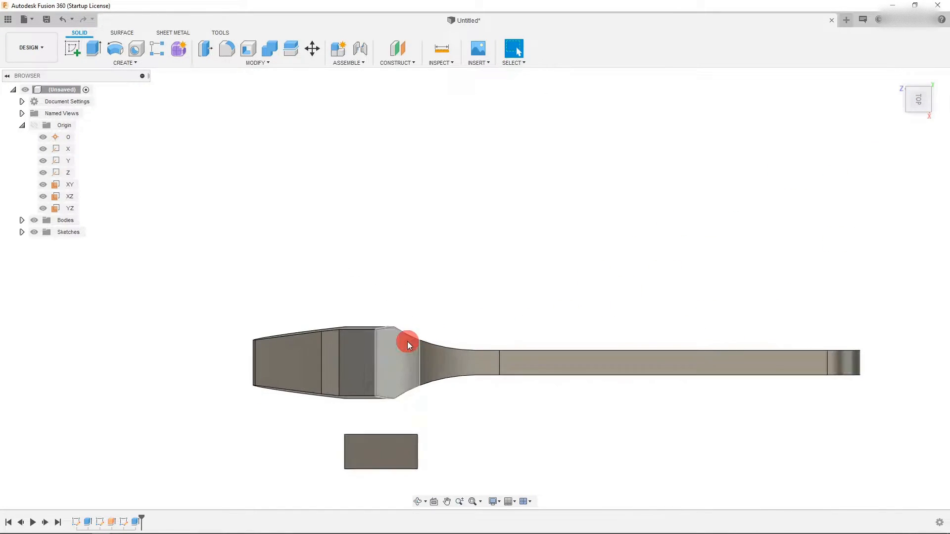
scroll(420, 346, down, 3)
click(920, 119)
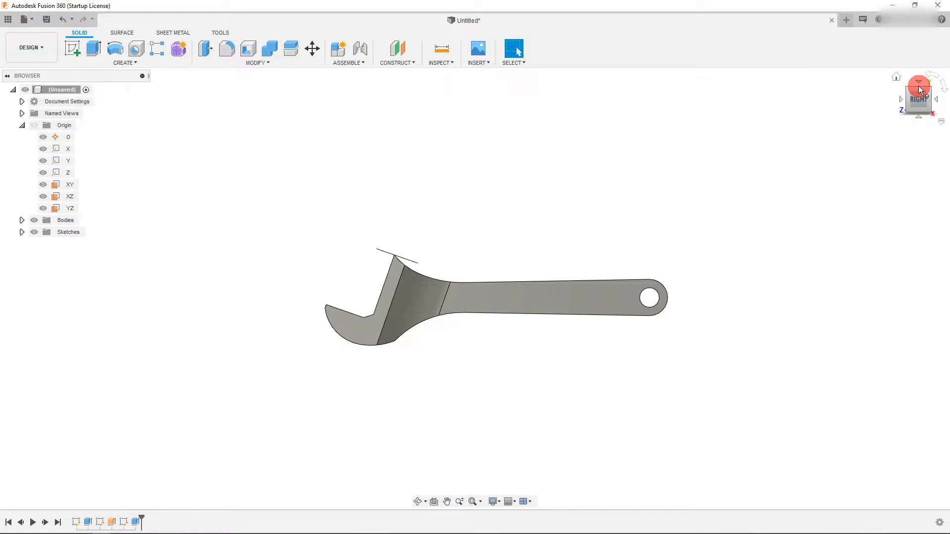
click(921, 119)
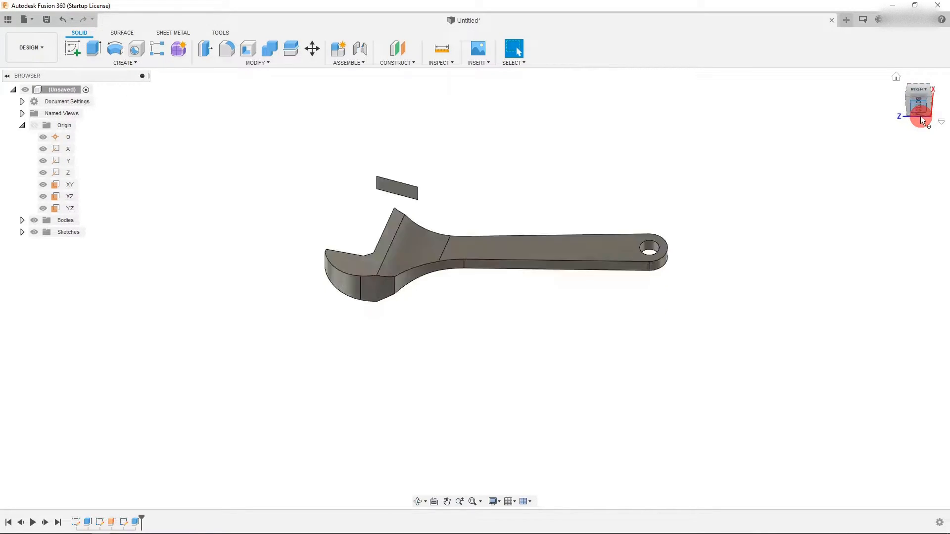
scroll(367, 277, down, 2)
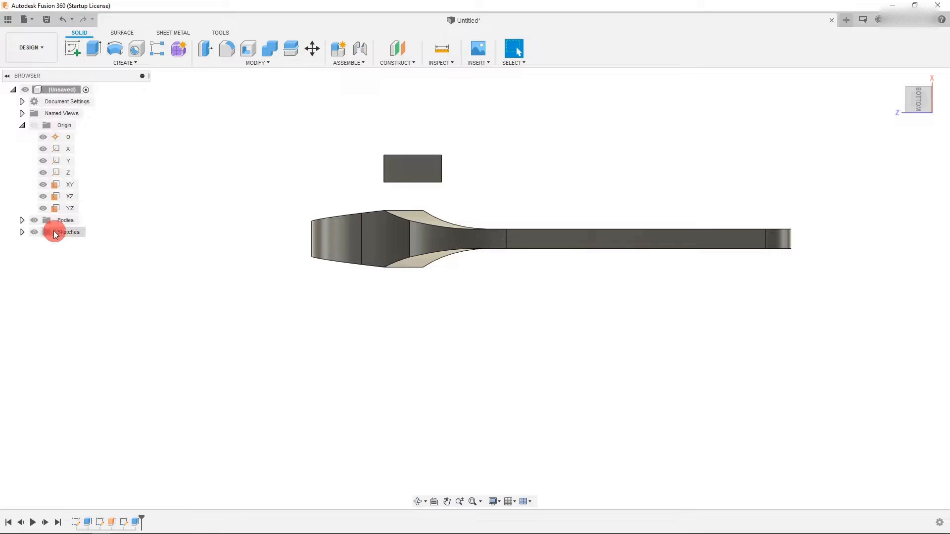
- Reopen the reference sketch for editing from the timeline
right_click(125, 522)
click(156, 428)
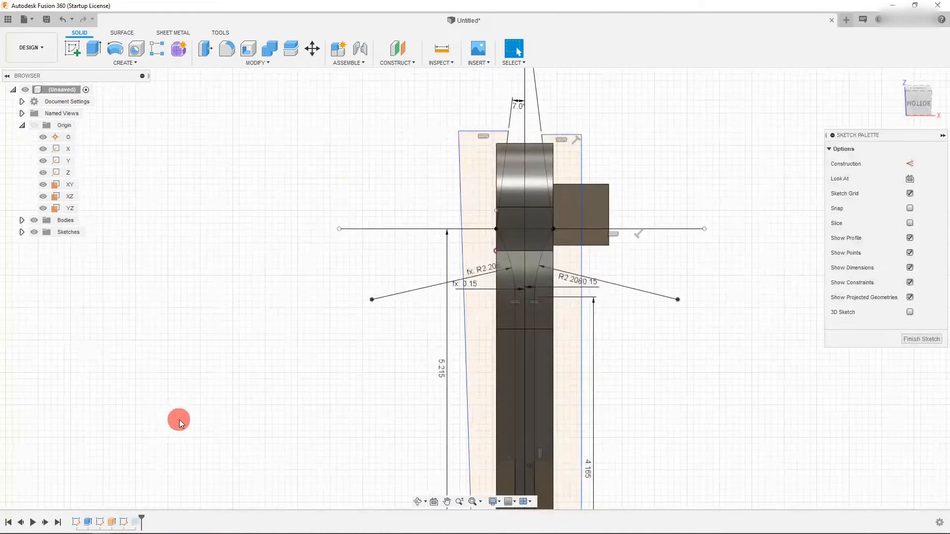
scroll(547, 174, down, 3)
scroll(538, 85, up, 4)
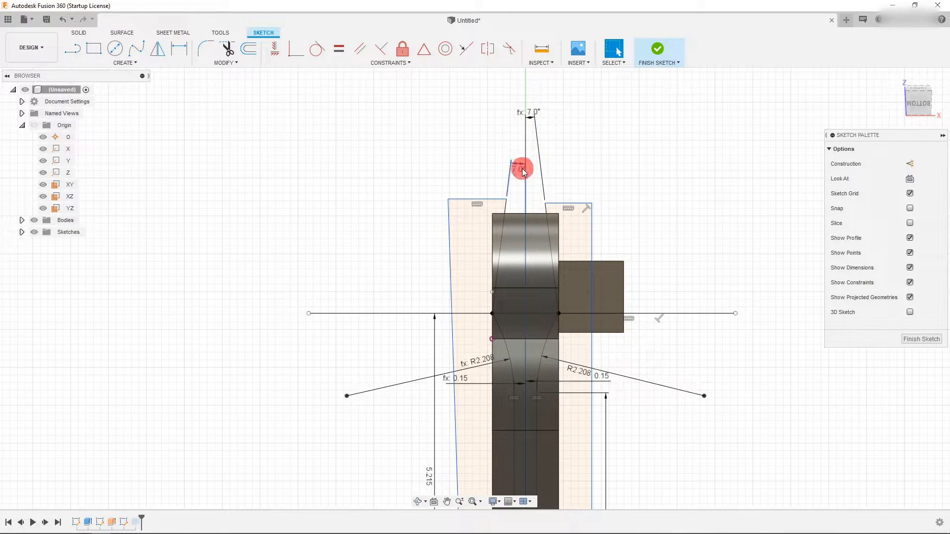
- Set the jaw tip's angle dimension to 5°
double_click(523, 168)
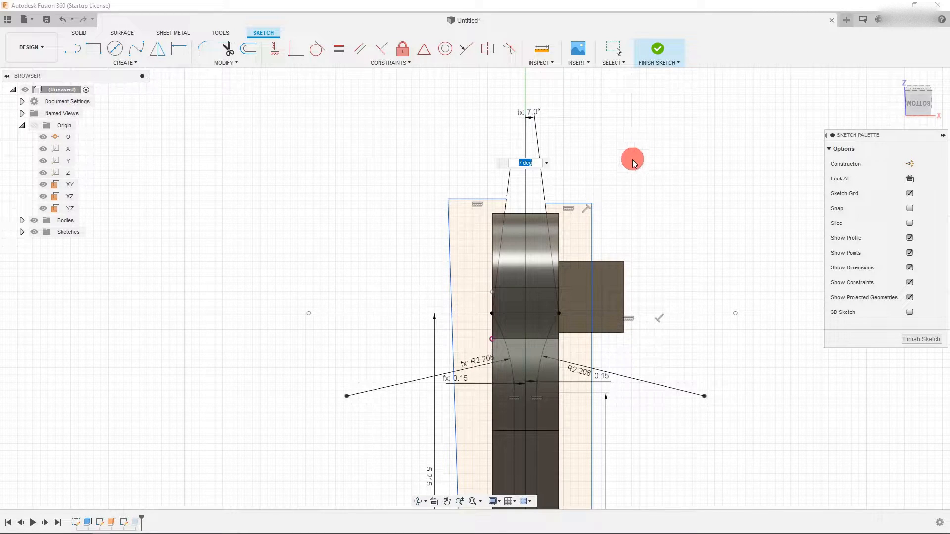
text(5)
key(Return)
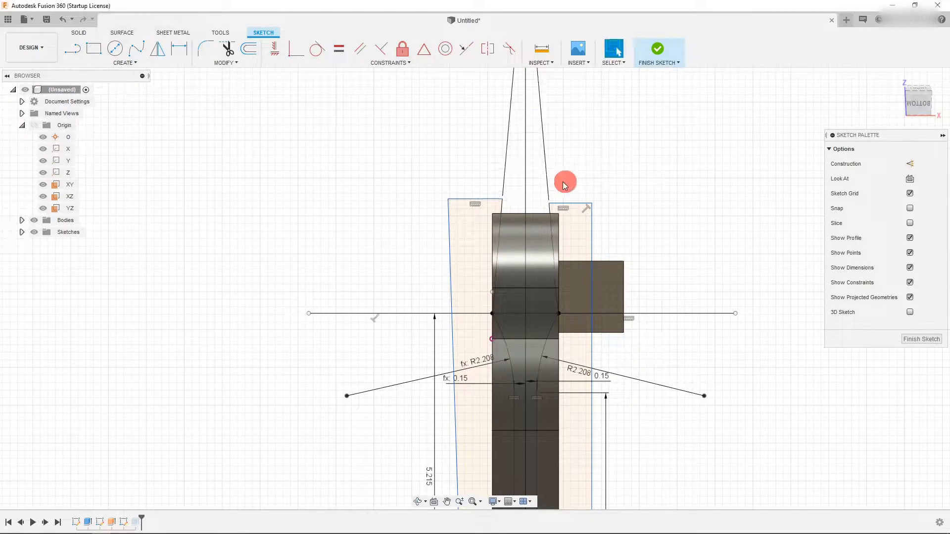
- Set the jaw's side angle dimension to 11°
scroll(524, 223, down, 3)
double_click(521, 151)
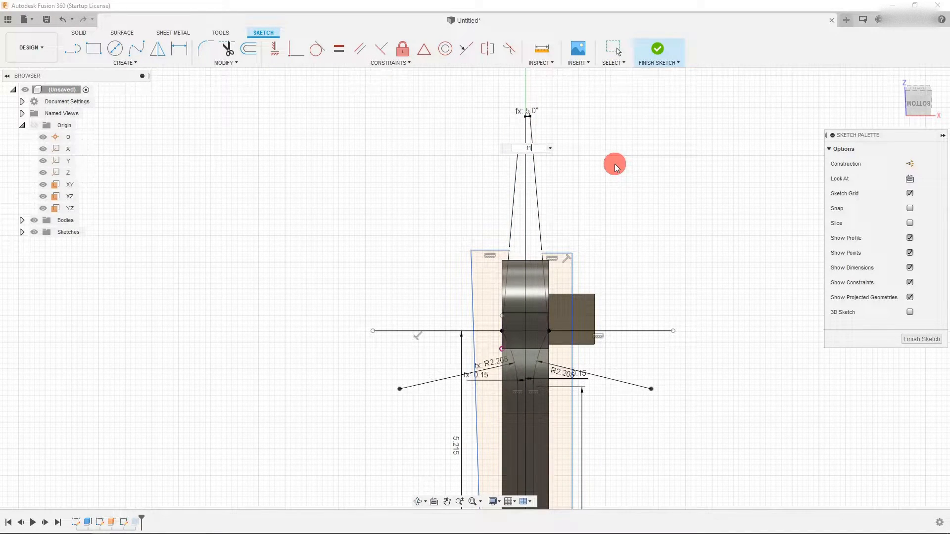
text(11)
key(Return)
- Change the jaw's side angle dimension to 12° and finish the sketch
scroll(521, 256, up, 5)
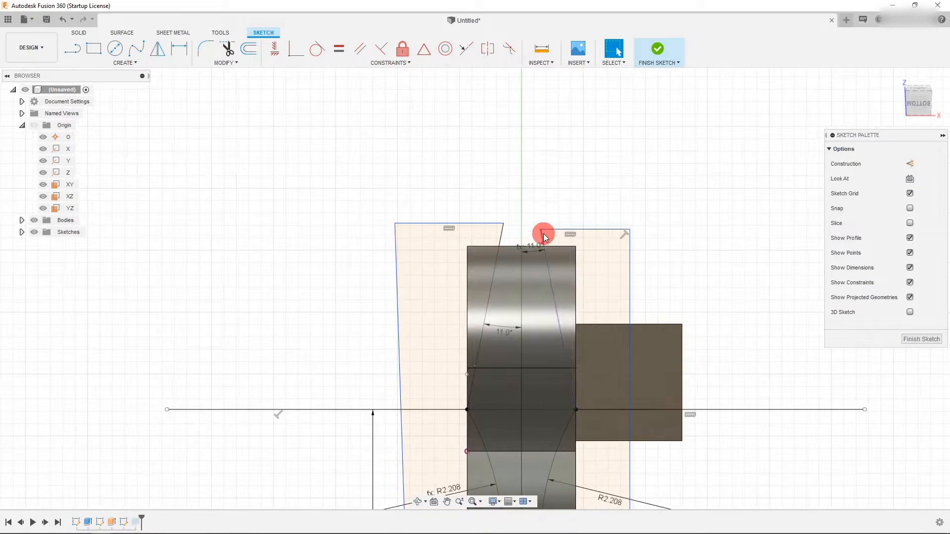
double_click(503, 329)
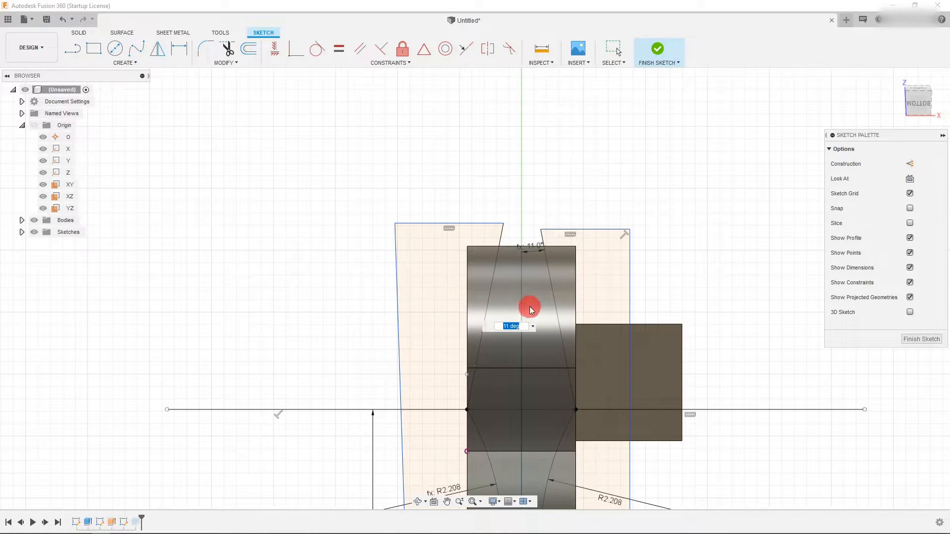
key(Return)
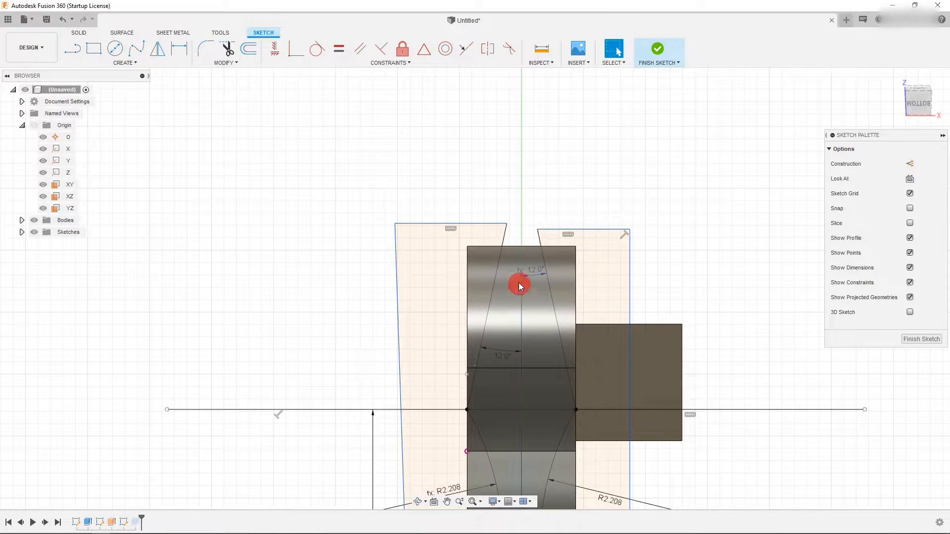
scroll(490, 213, down, 2)
scroll(506, 256, up, 3)
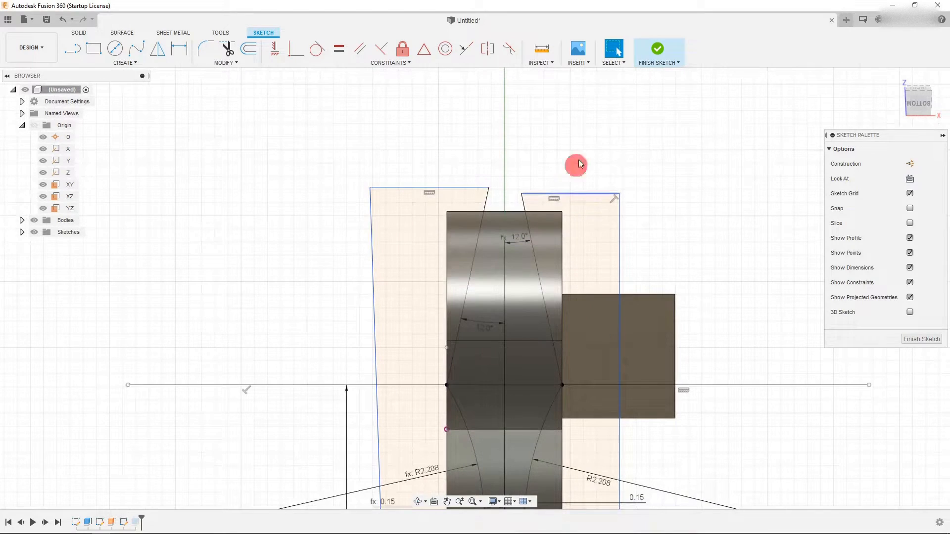
click(652, 48)
- Examine the reshaped wrench from the left, bottom and top views
scroll(569, 237, down, 4)
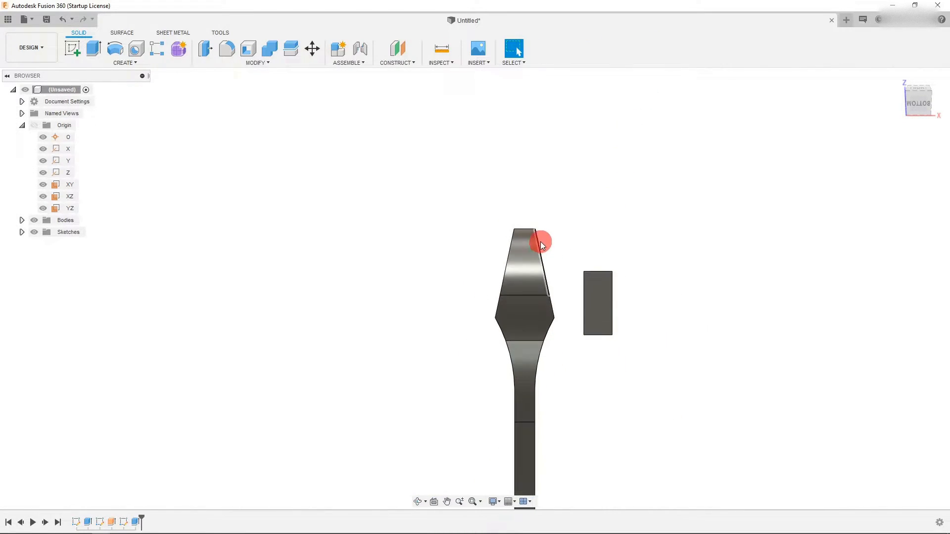
click(909, 108)
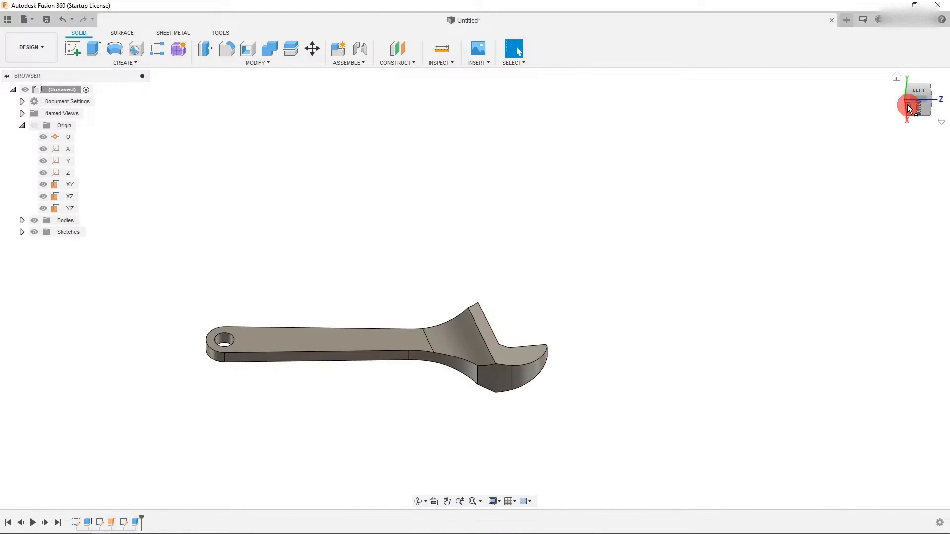
scroll(516, 370, up, 3)
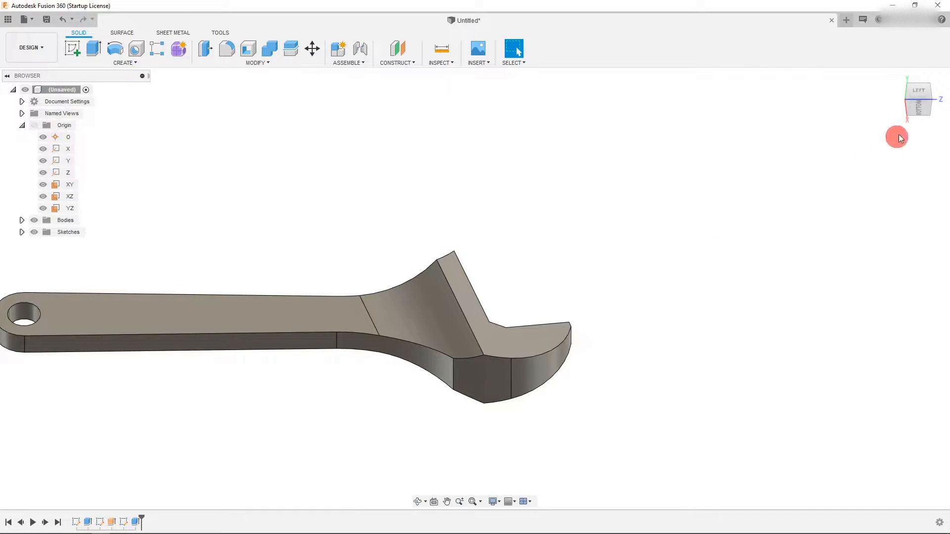
click(926, 109)
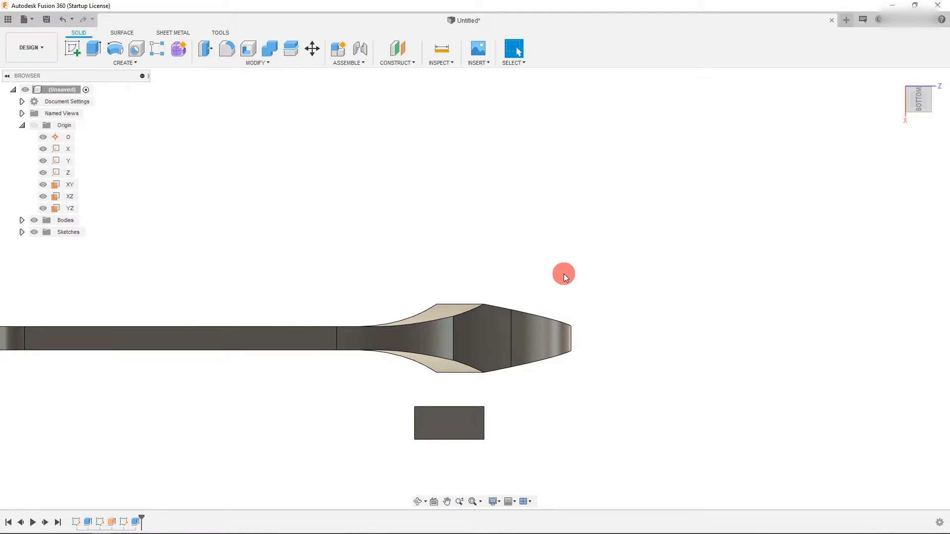
click(918, 82)
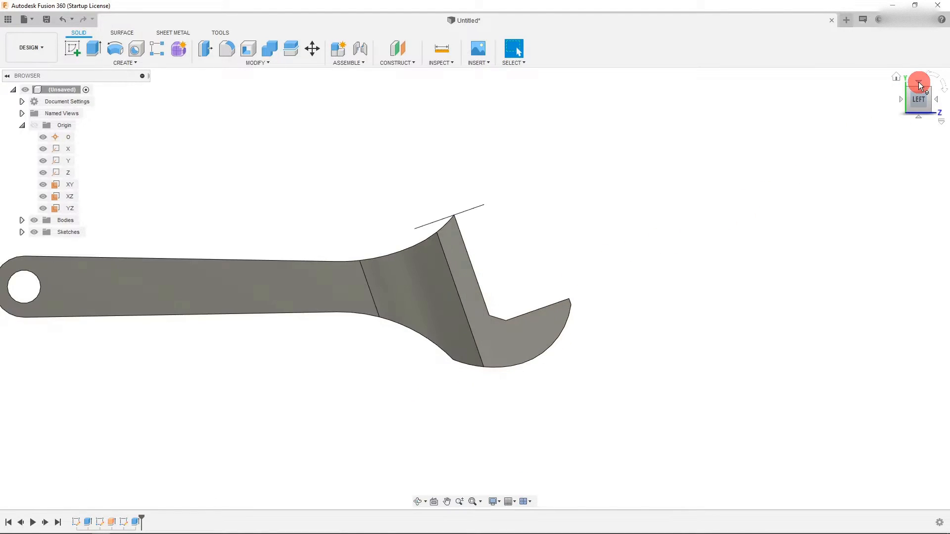
click(919, 83)
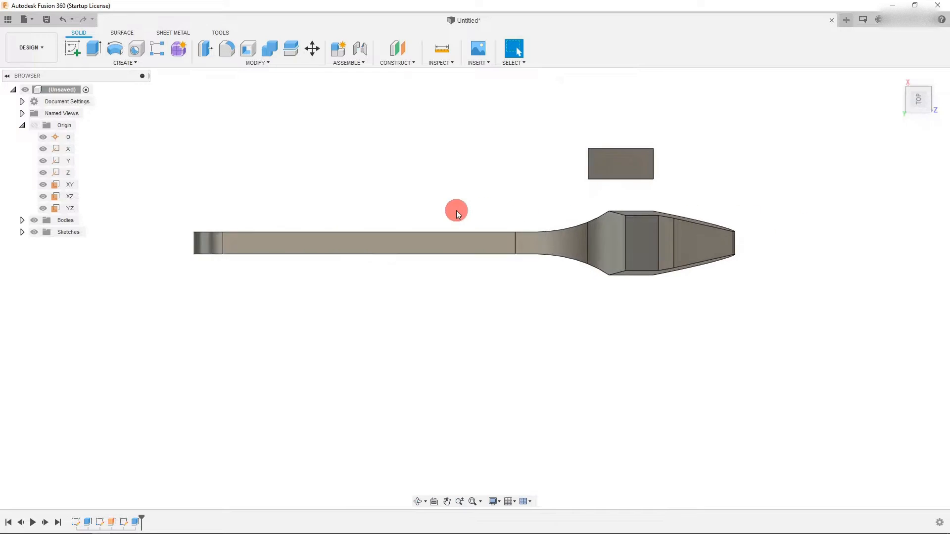
click(914, 119)
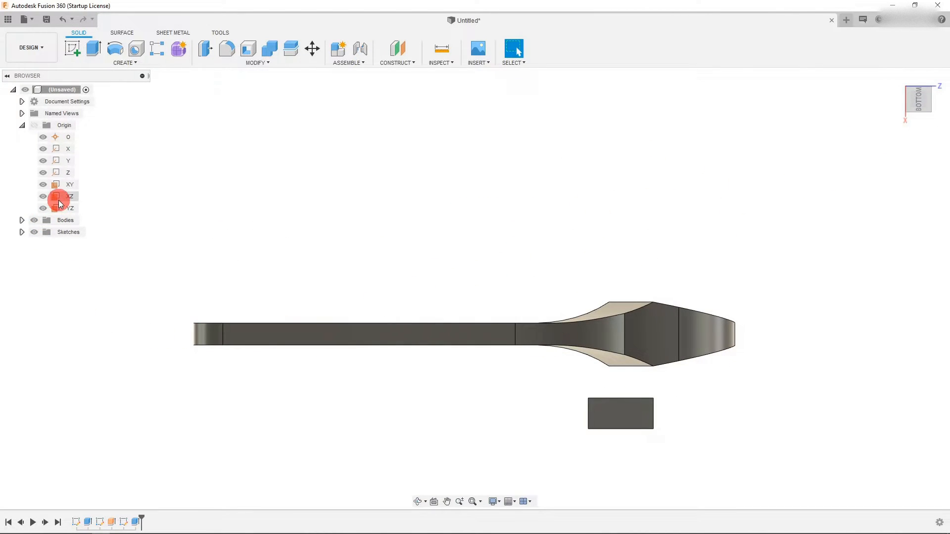
click(136, 523)
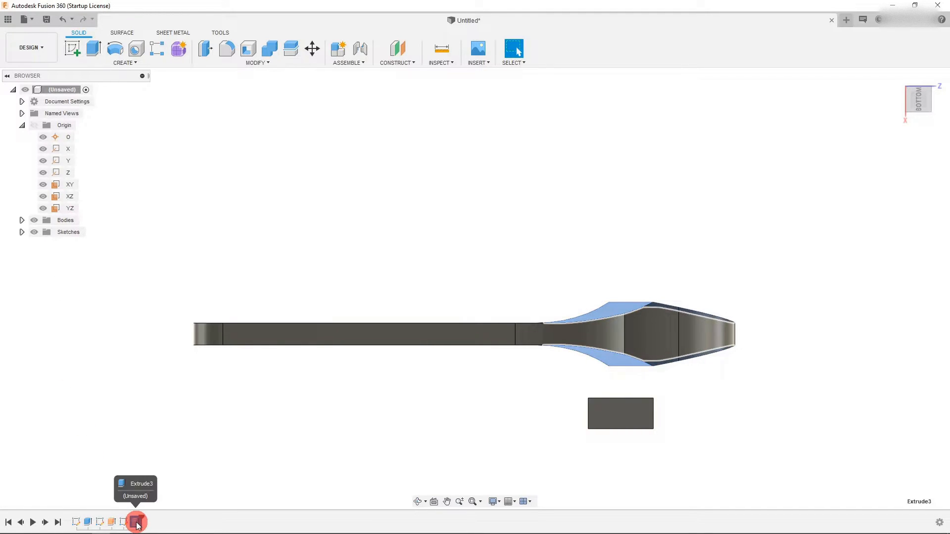
right_click(88, 522)
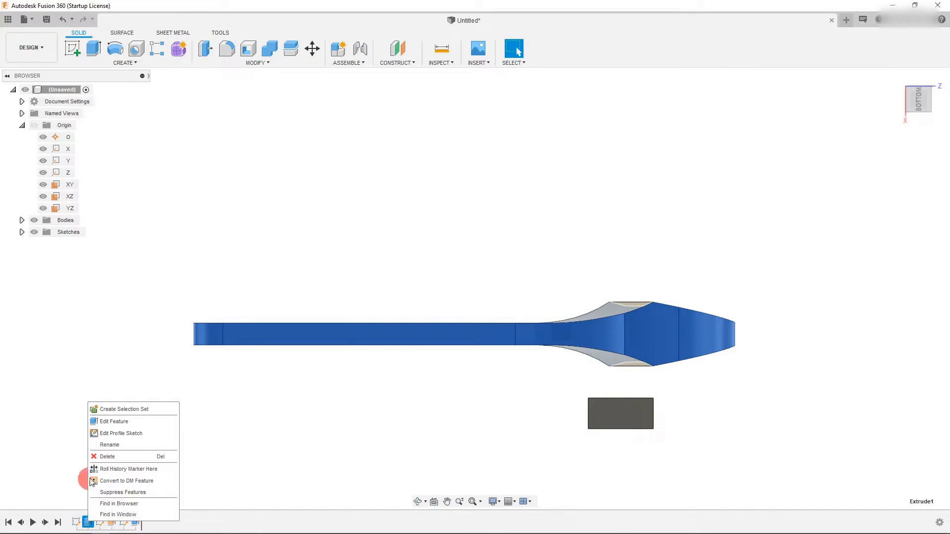
click(114, 421)
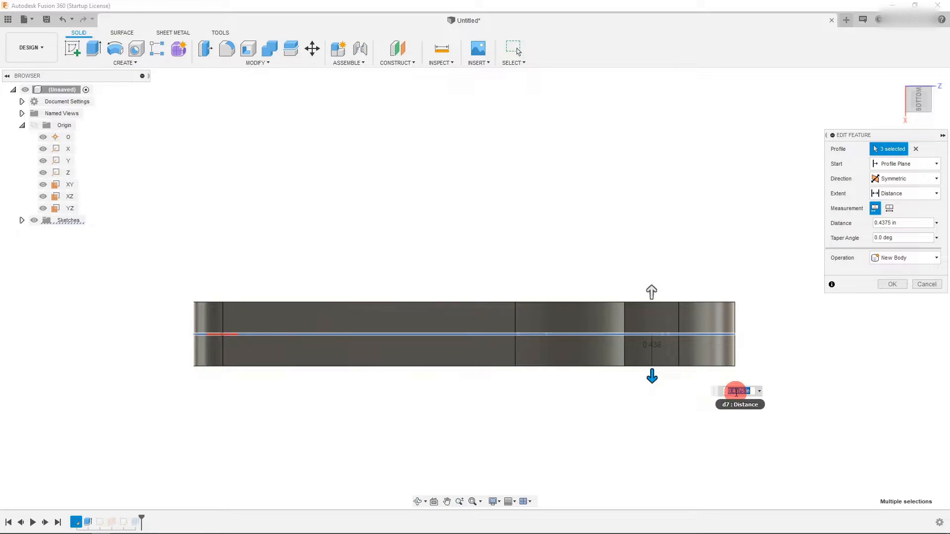
click(927, 285)
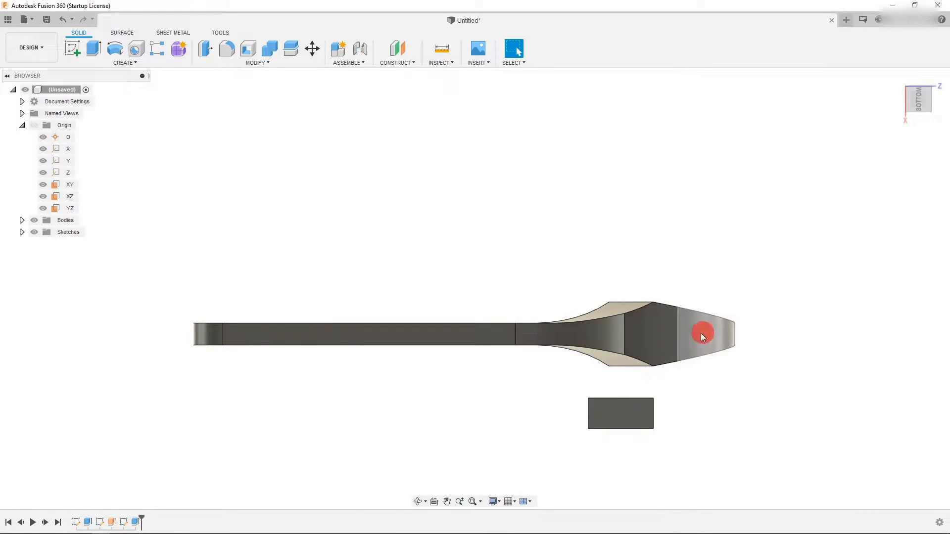
- Orbit around the wrench to examine its jaw and handle in 3D from several angles
click(908, 98)
click(908, 95)
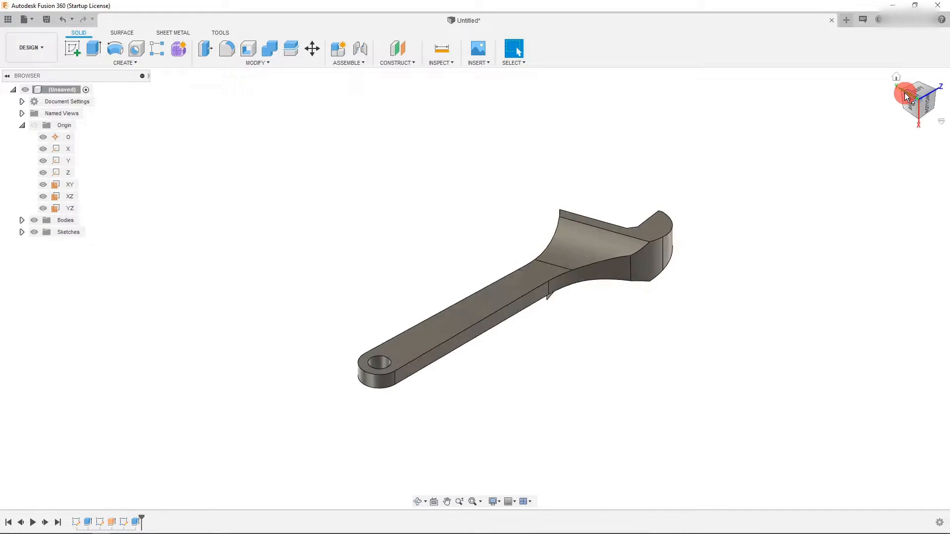
click(903, 92)
click(909, 93)
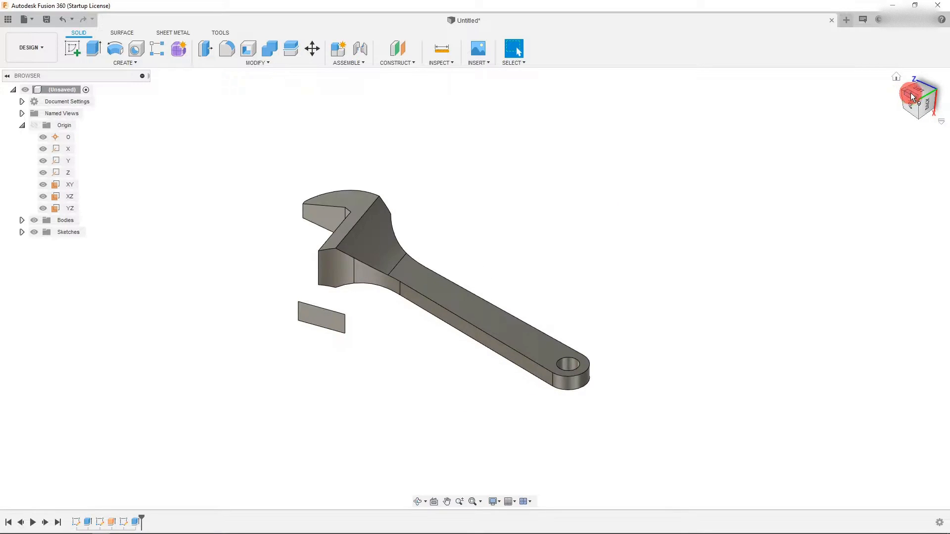
click(914, 94)
click(916, 92)
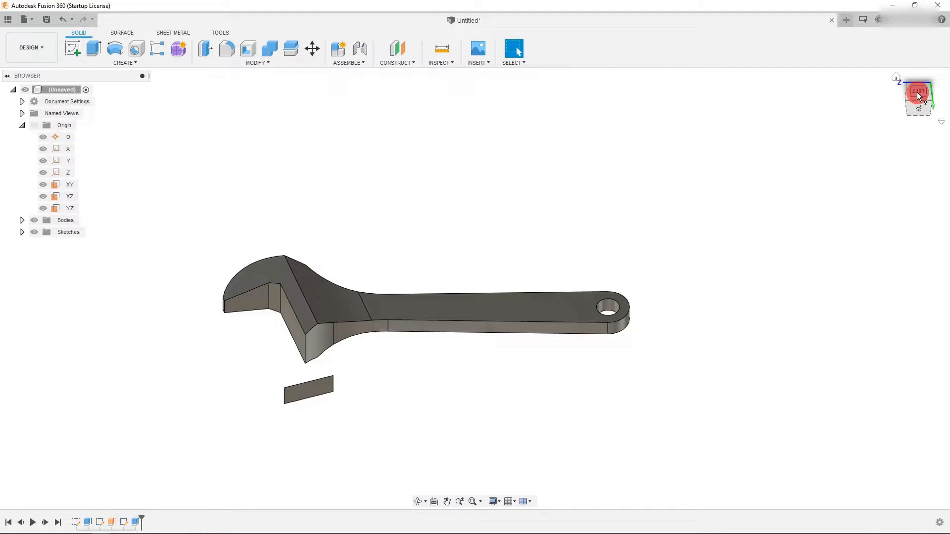
scroll(411, 326, up, 2)
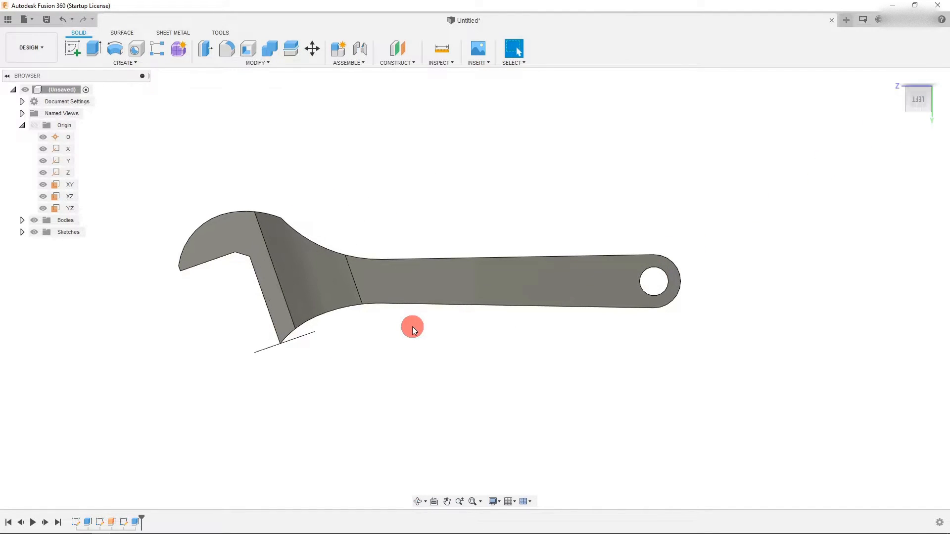
- Start a new sketch on the handle's flat face
click(464, 277)
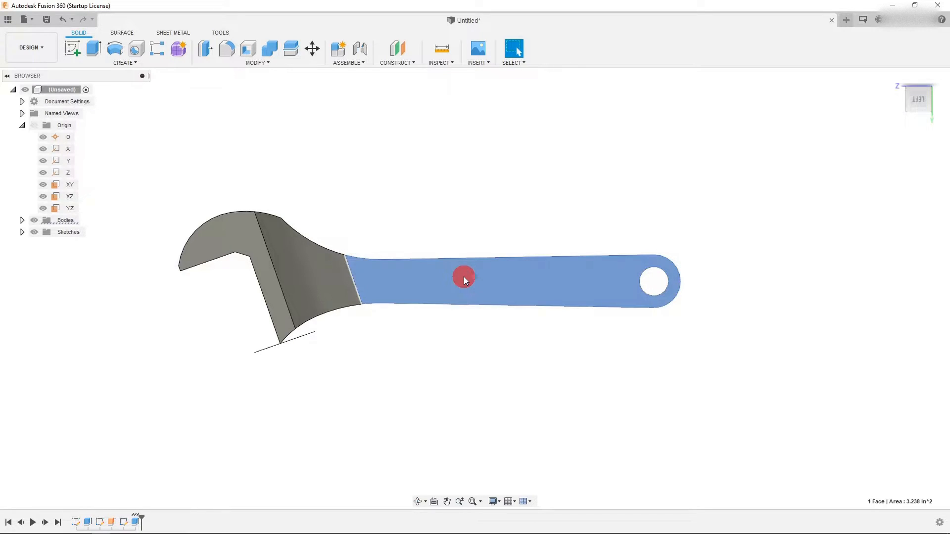
click(79, 54)
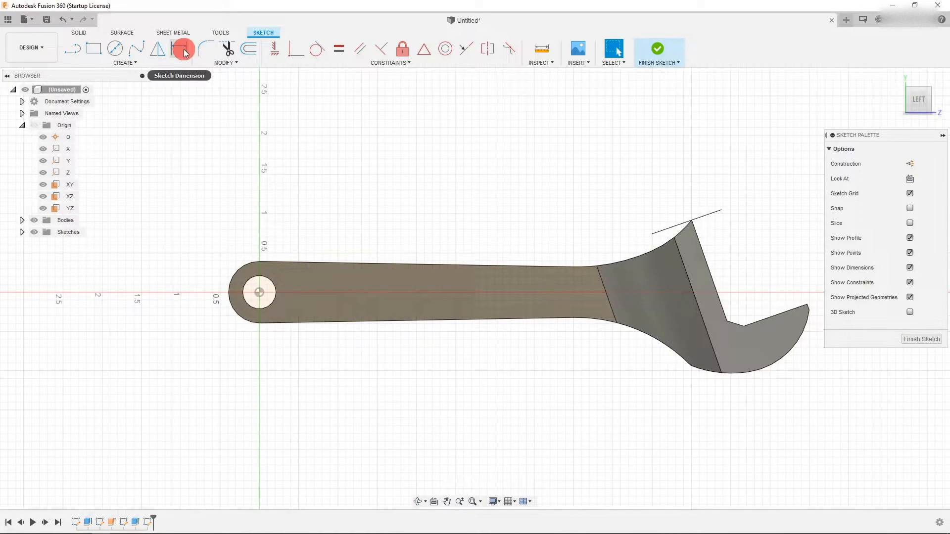
- Offset the handle's outline inward by 0.131 in
click(248, 48)
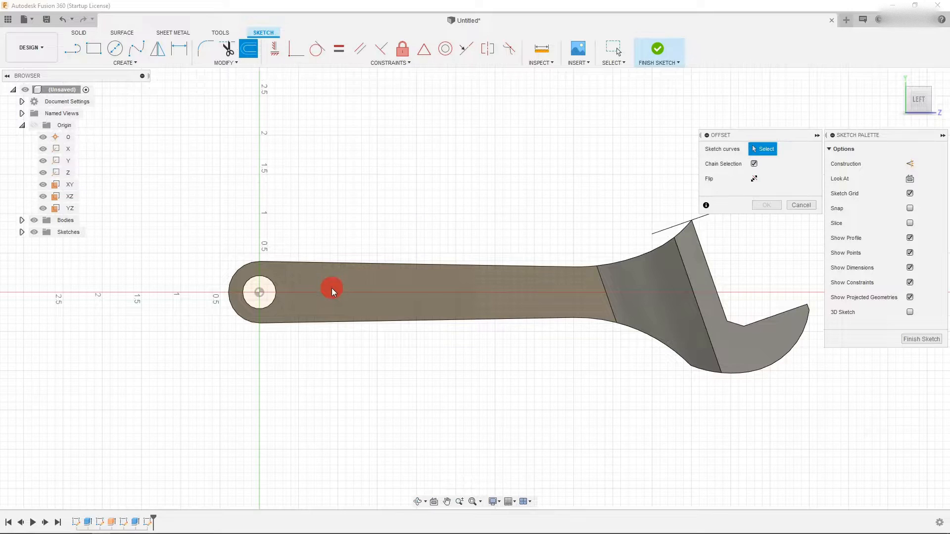
click(332, 263)
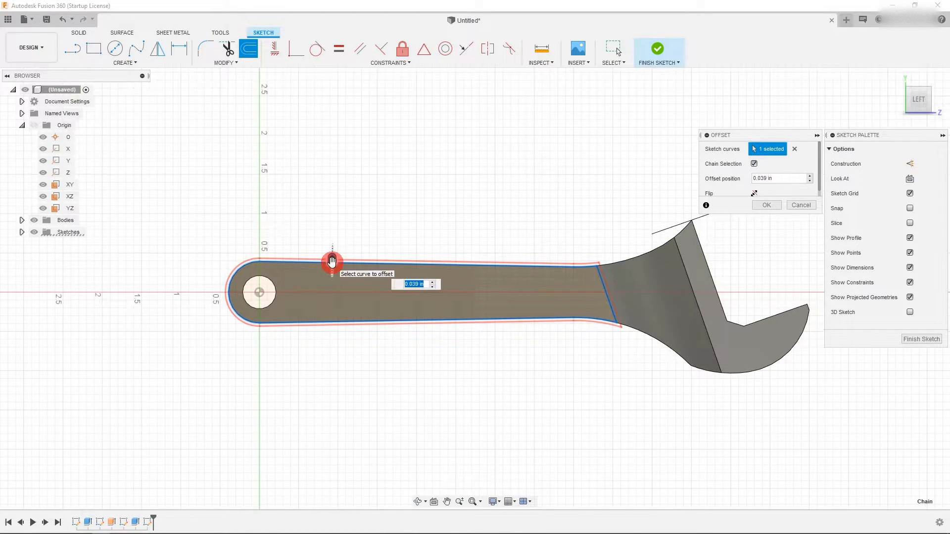
drag(330, 262, 328, 278)
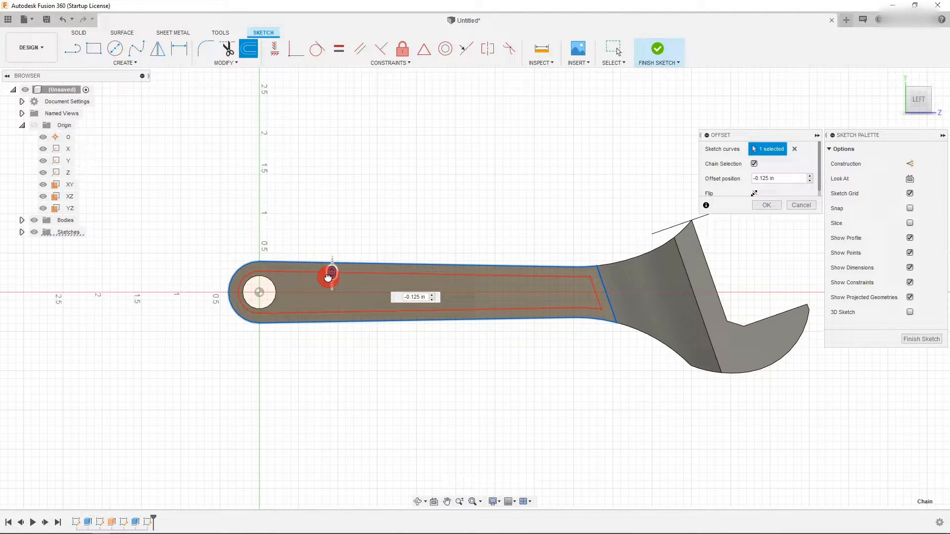
drag(328, 278, 330, 273)
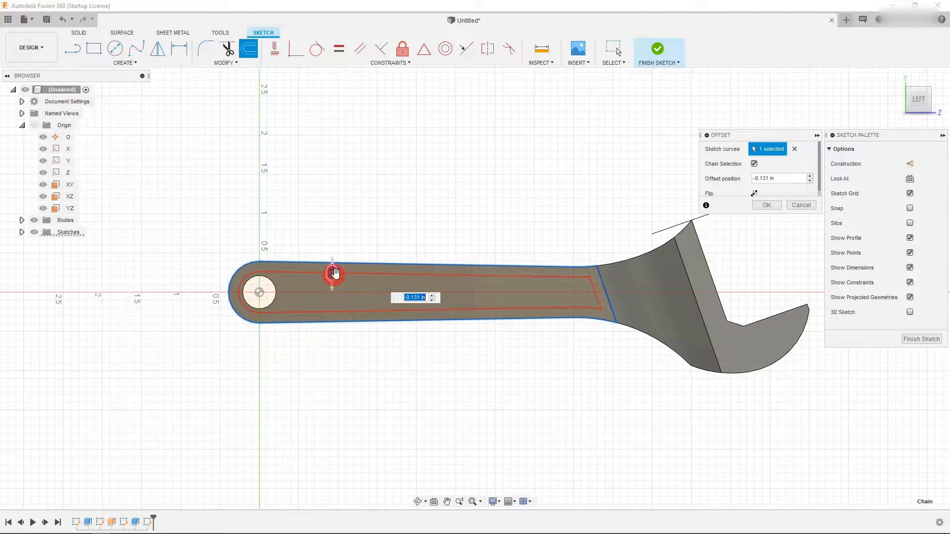
click(765, 204)
click(917, 109)
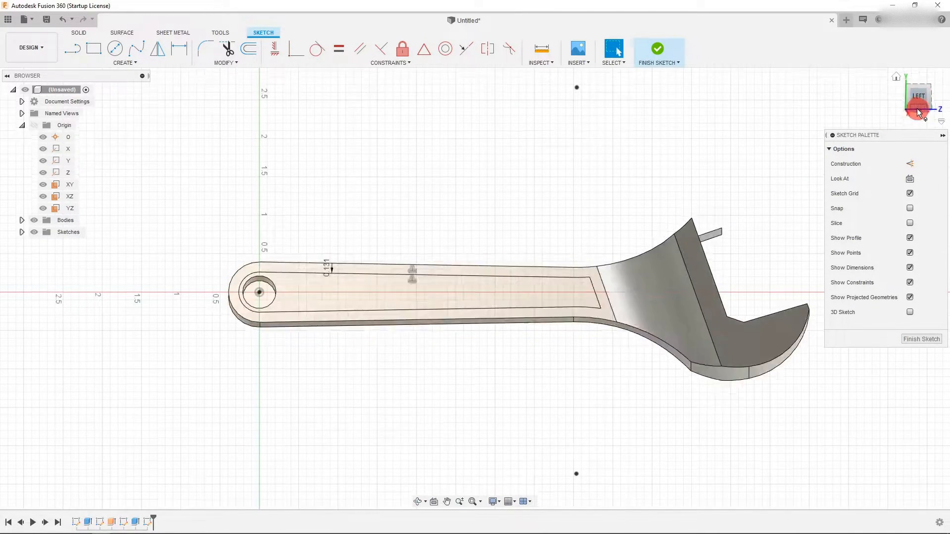
- Draw a circle about 0.63 in across, centred on the handle's hole
click(78, 34)
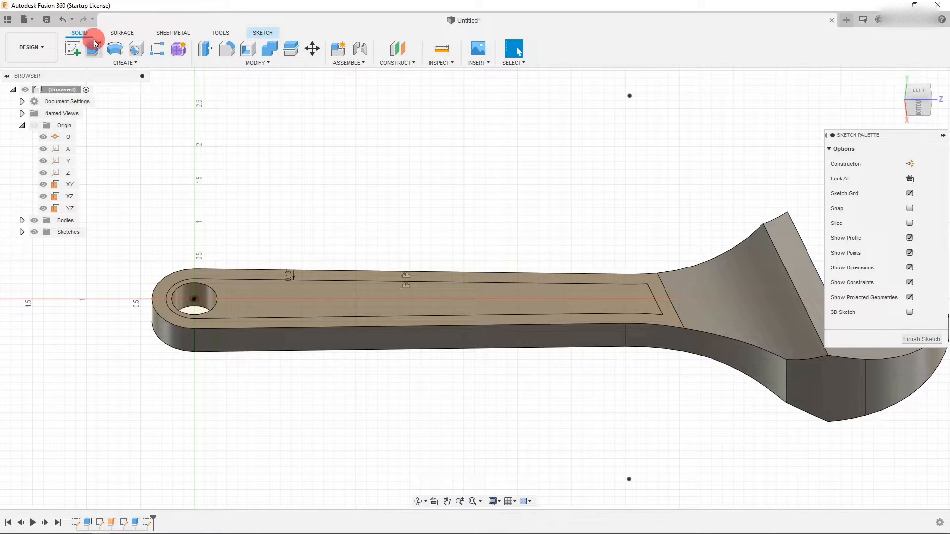
drag(254, 271, 254, 281)
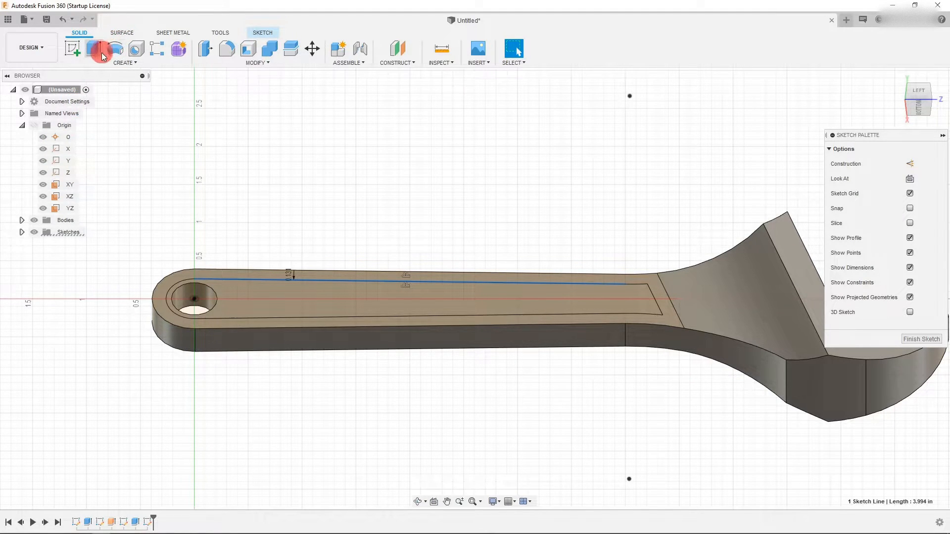
click(262, 32)
click(113, 48)
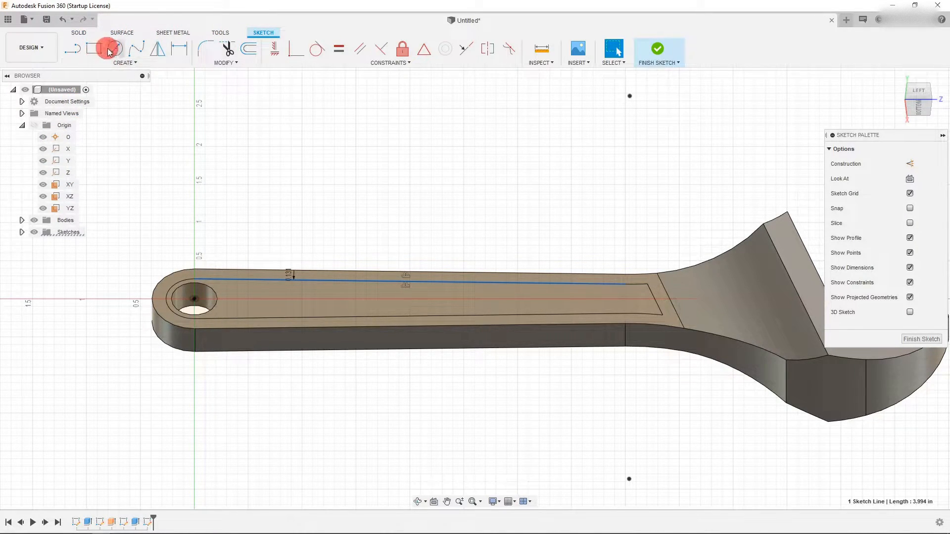
click(196, 299)
scroll(201, 310, up, 5)
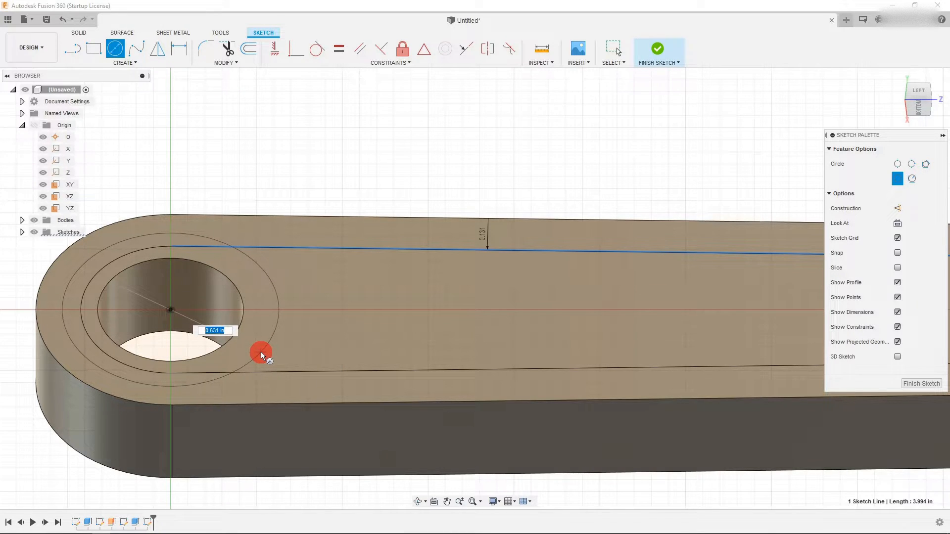
click(261, 355)
- Trim the offset line's segment inside the new circle
click(227, 49)
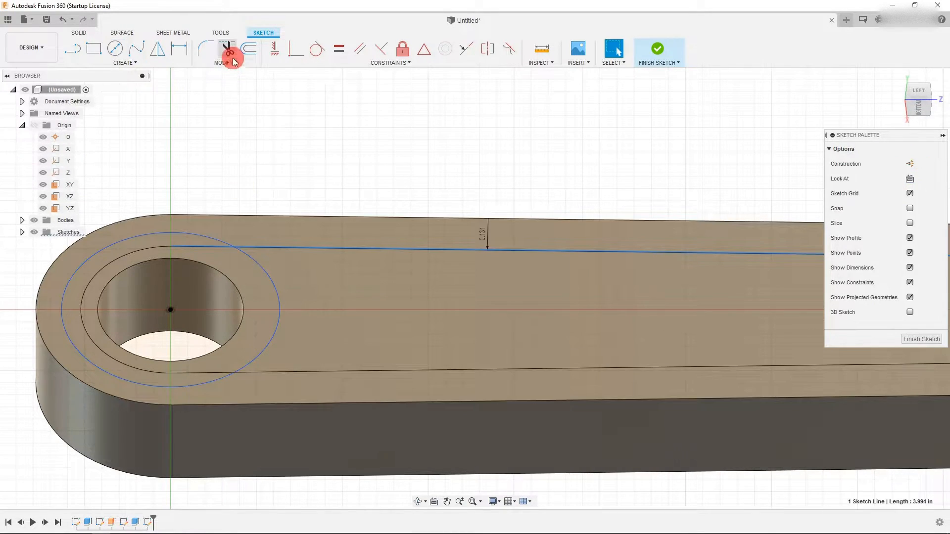
click(180, 230)
key(Escape)
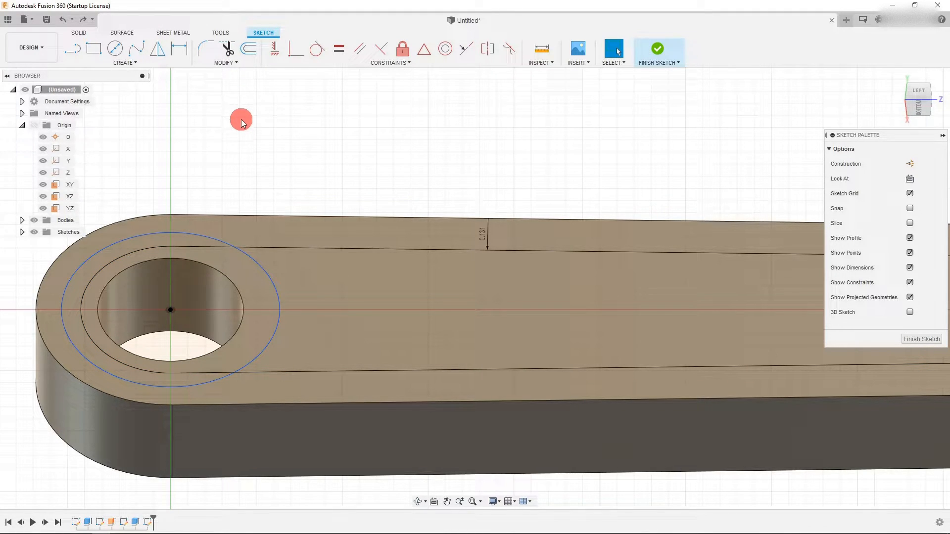
- Trim the circle's outer arc and the leftover offset-line stub so the panel outline wraps around the hole
click(228, 51)
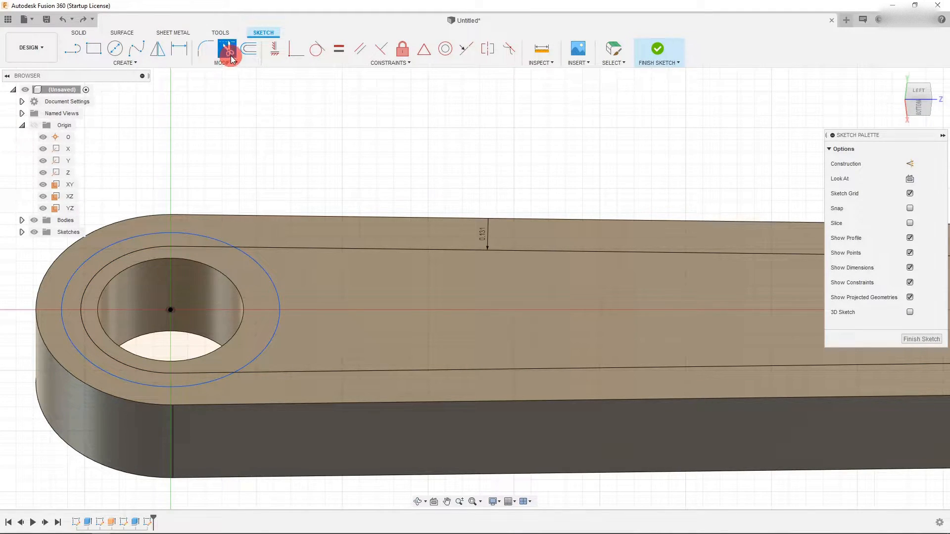
click(114, 245)
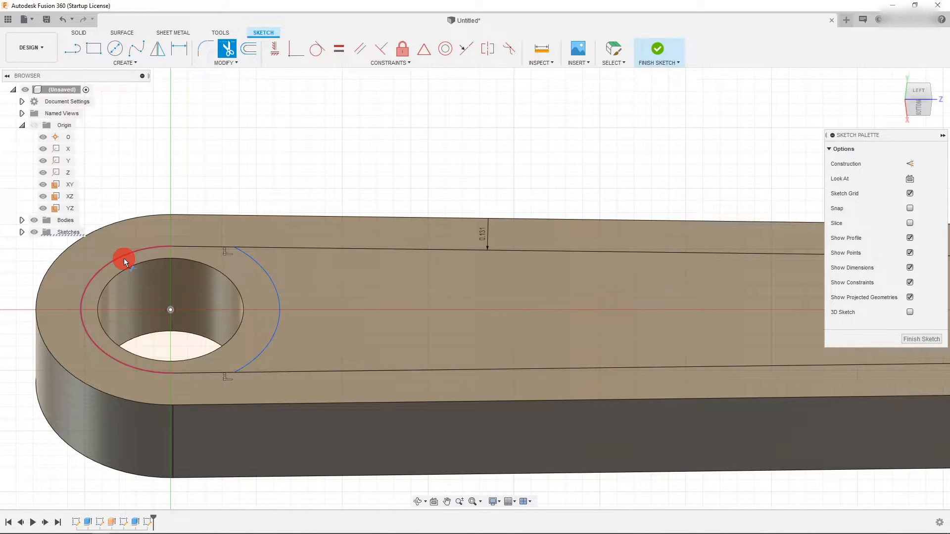
click(124, 258)
click(191, 245)
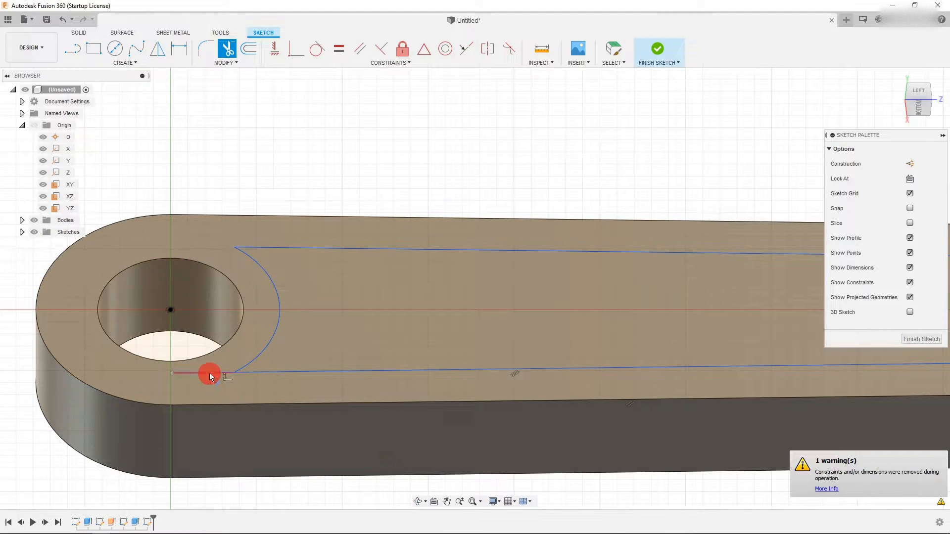
scroll(199, 369, down, 5)
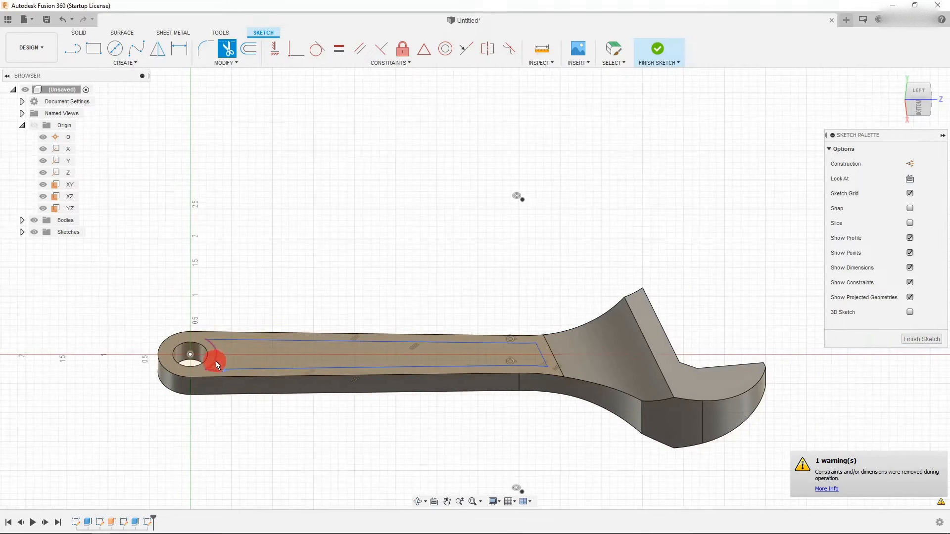
key(Escape)
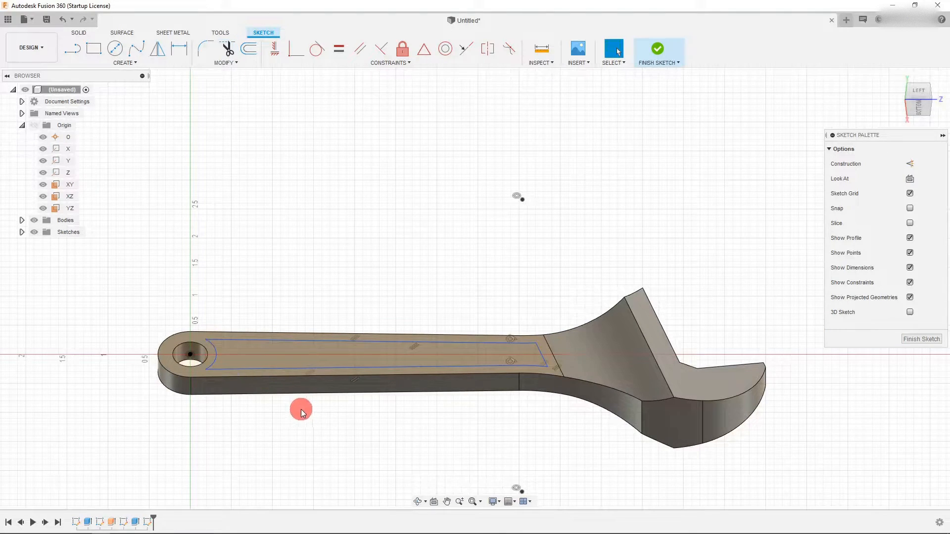
- Extrude-cut the panel profile 0.085 in deep into the handle
click(84, 34)
click(93, 48)
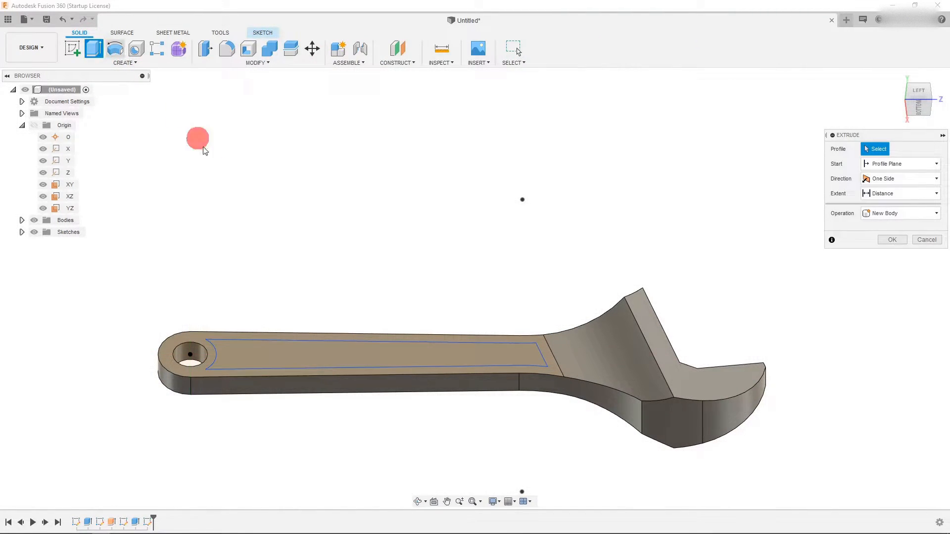
click(299, 357)
drag(376, 351, 375, 357)
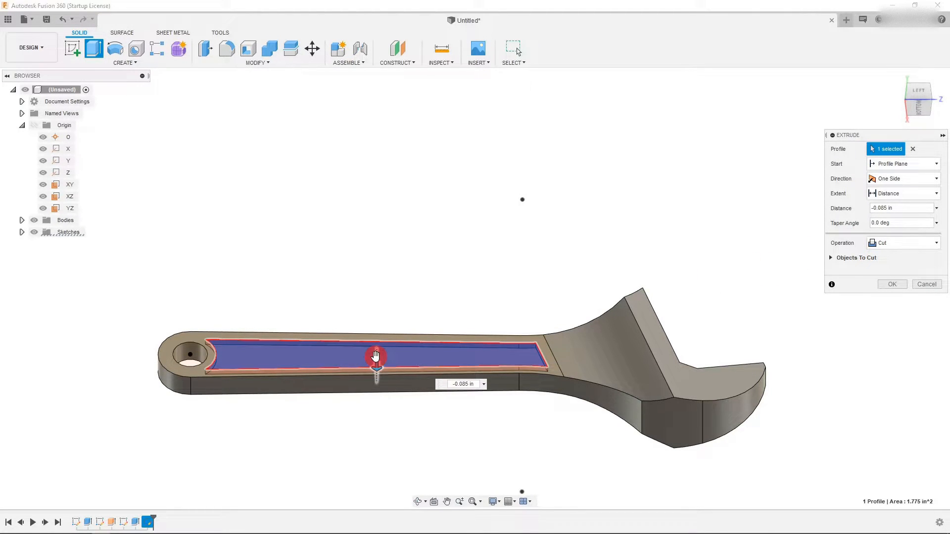
click(895, 285)
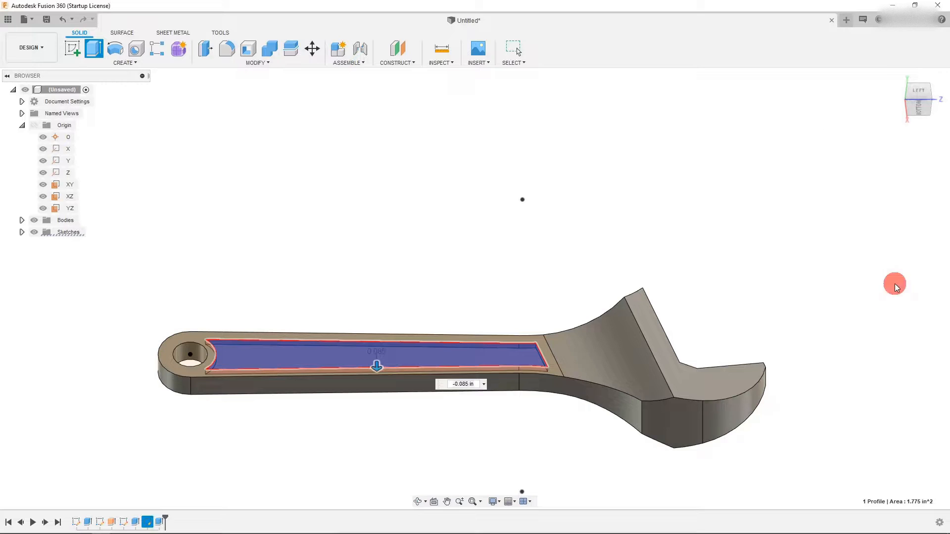
- Fillet the pocket's four end corner edges with a 0.086 in radius
scroll(328, 357, up, 3)
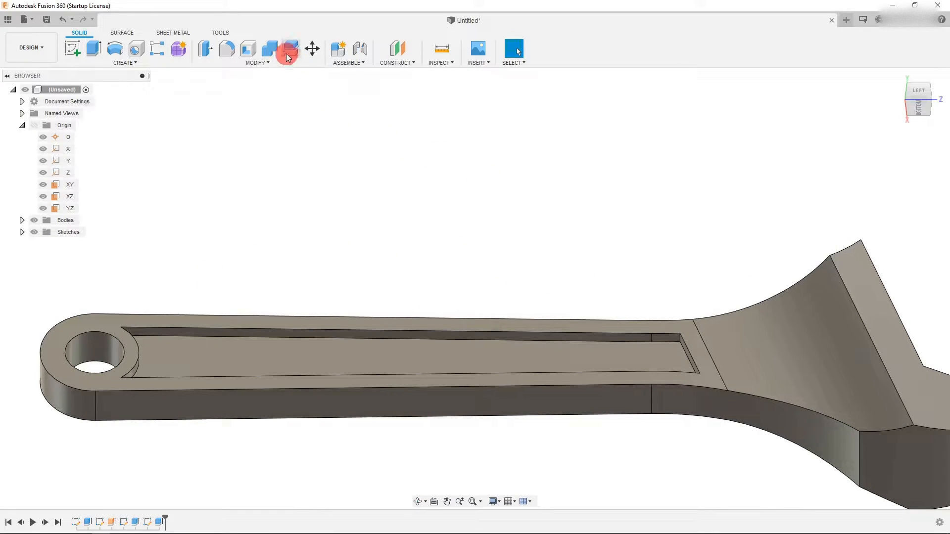
click(234, 53)
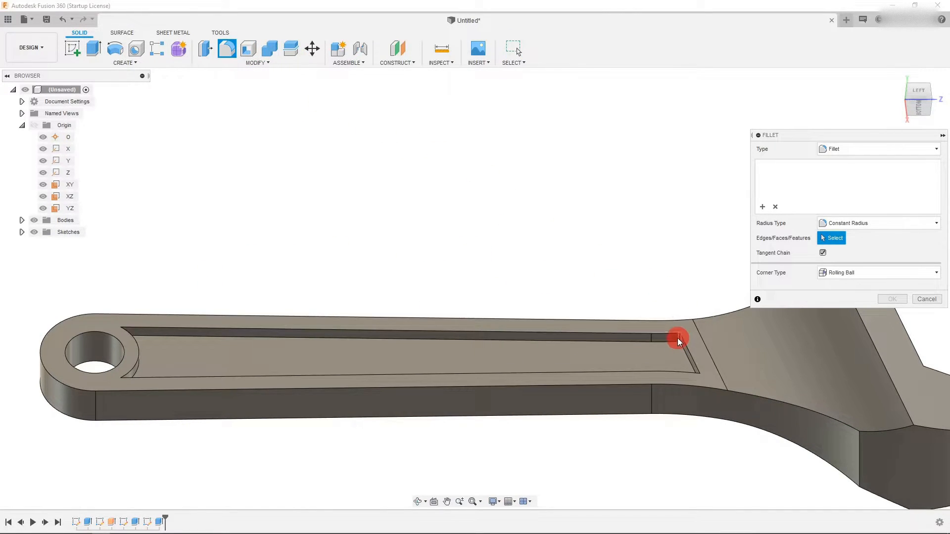
click(678, 338)
click(690, 366)
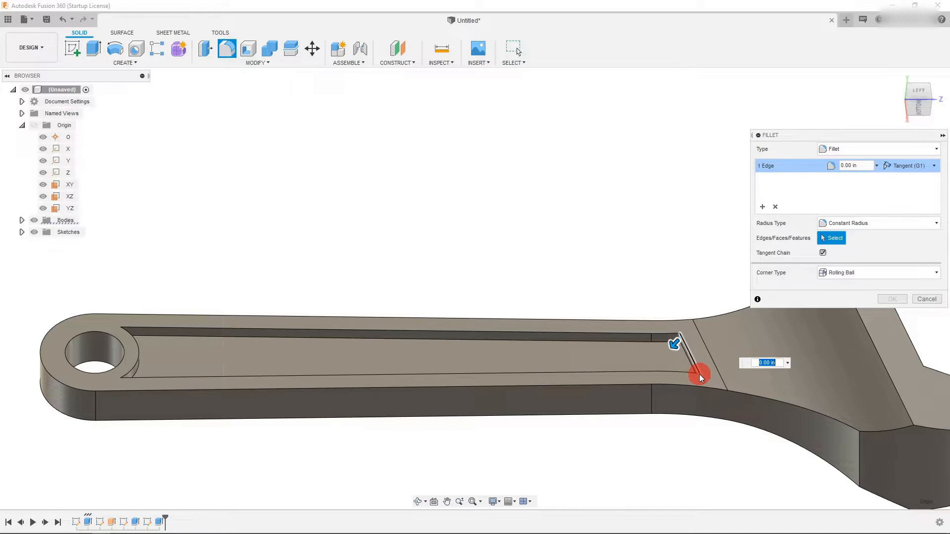
click(701, 379)
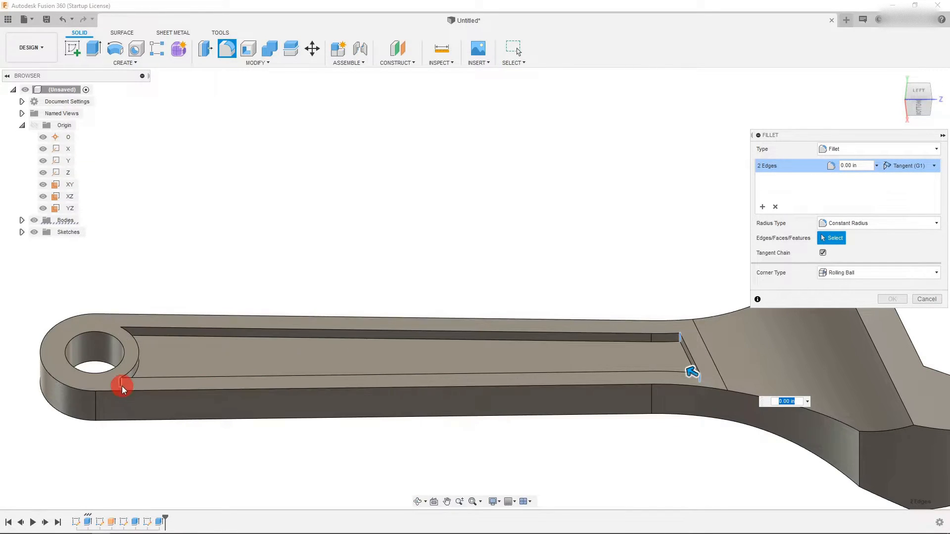
click(121, 385)
click(123, 338)
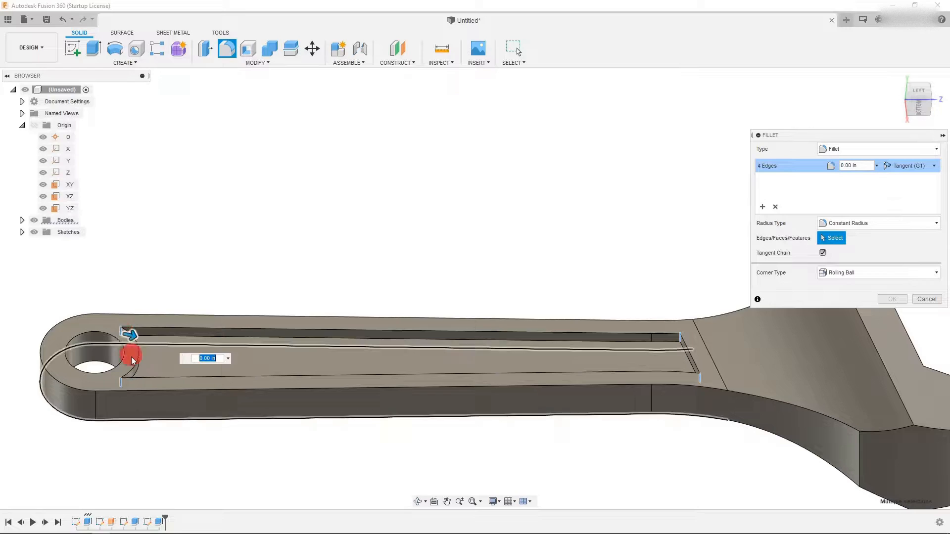
drag(133, 337, 177, 344)
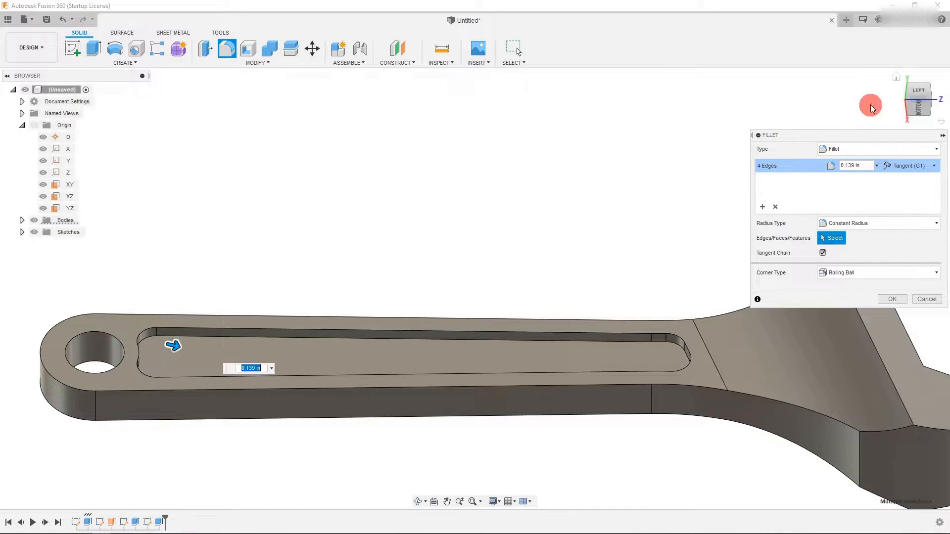
click(916, 95)
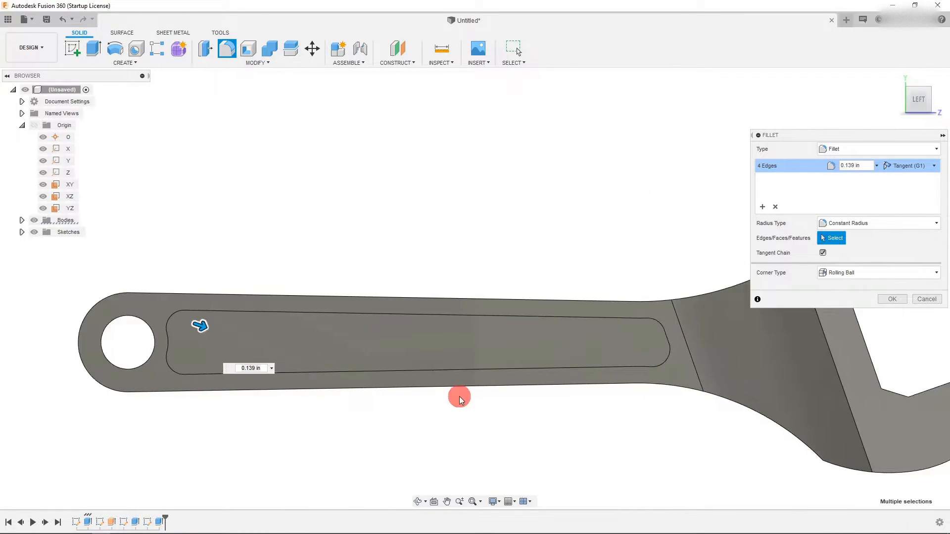
scroll(330, 353, down, 3)
scroll(331, 352, up, 4)
mouse_move(223, 332)
mouse_down()
mouse_move(179, 324)
mouse_move(205, 327)
mouse_up()
click(827, 272)
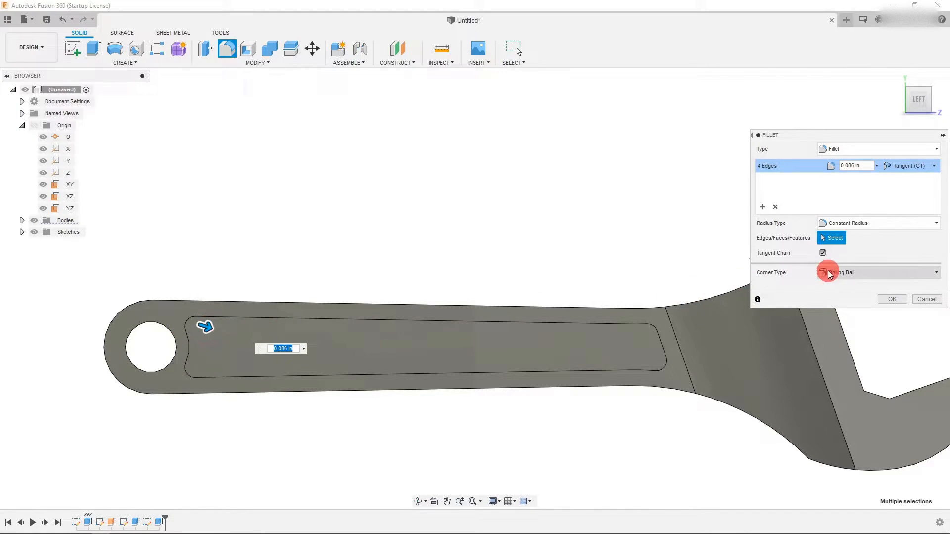
click(886, 300)
click(920, 111)
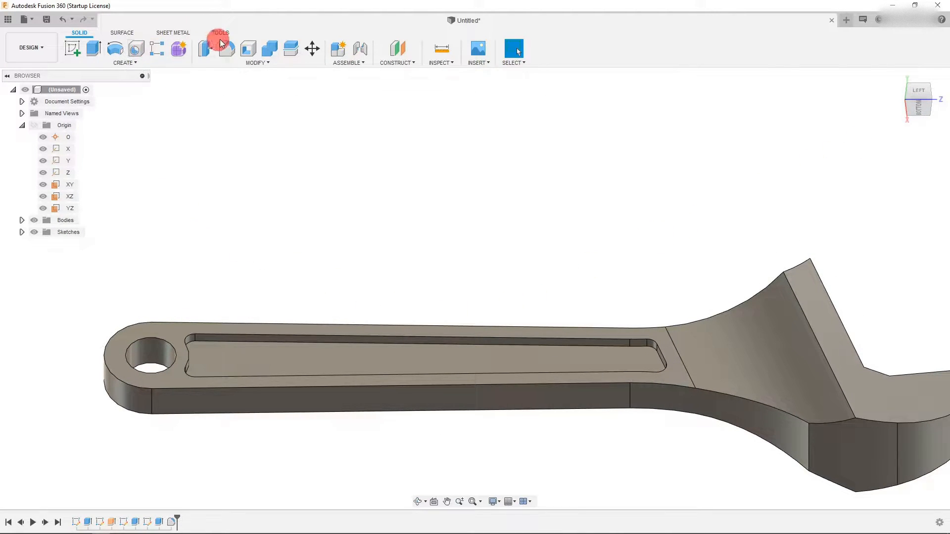
- Fillet the pocket's floor face with a 0.05 in radius
click(226, 51)
click(259, 360)
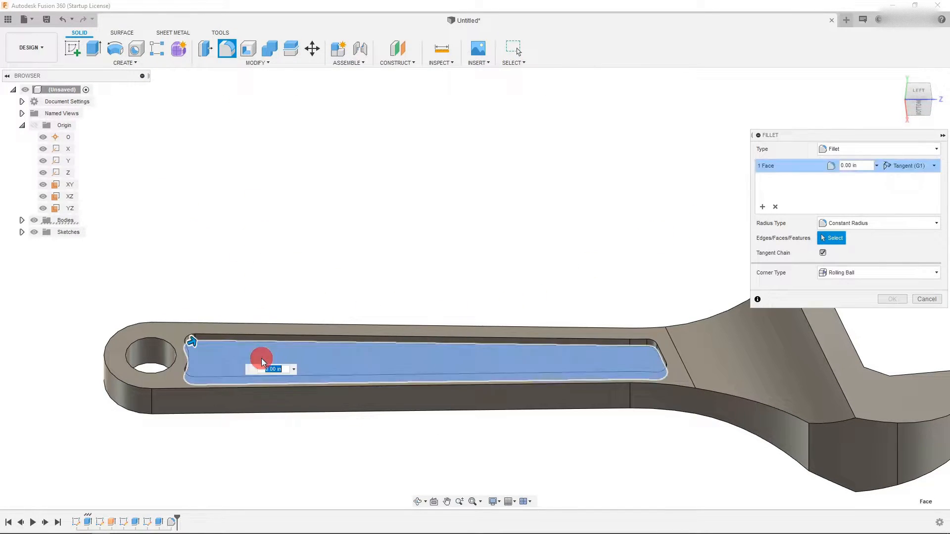
drag(192, 342, 195, 343)
scroll(637, 330, up, 2)
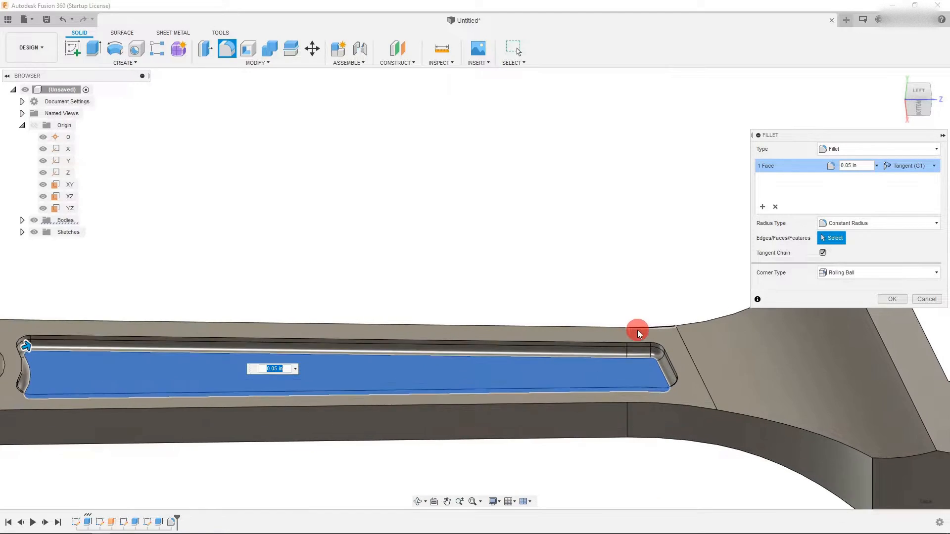
scroll(672, 340, down, 3)
scroll(526, 316, down, 2)
click(892, 299)
- Edit the floor fillet to also round the hole's top edge with a 0.088 in radius
scroll(505, 323, up, 2)
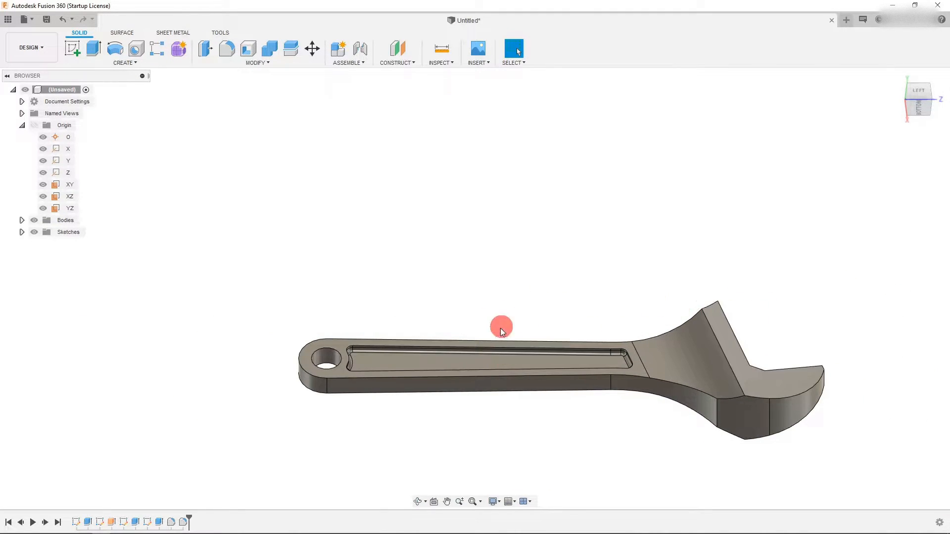
right_click(183, 521)
click(210, 436)
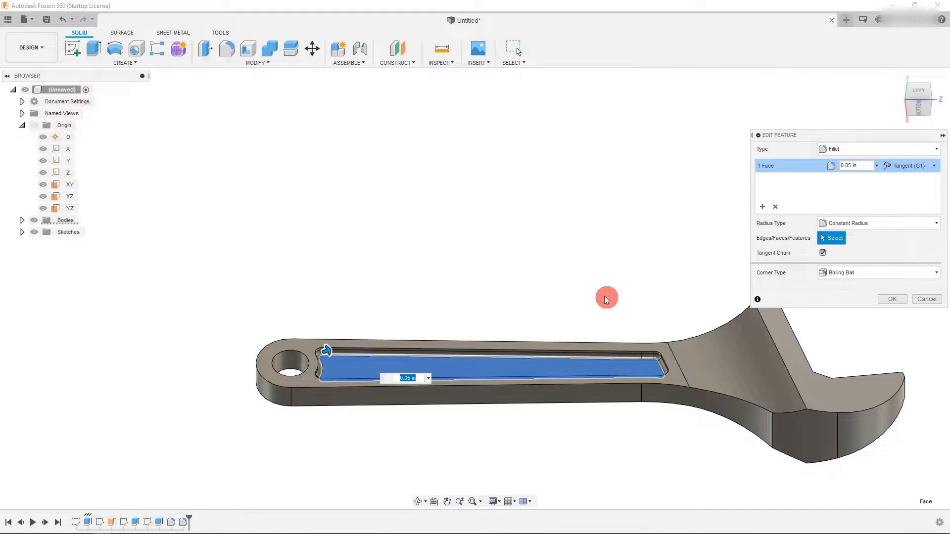
scroll(616, 305, up, 2)
click(761, 208)
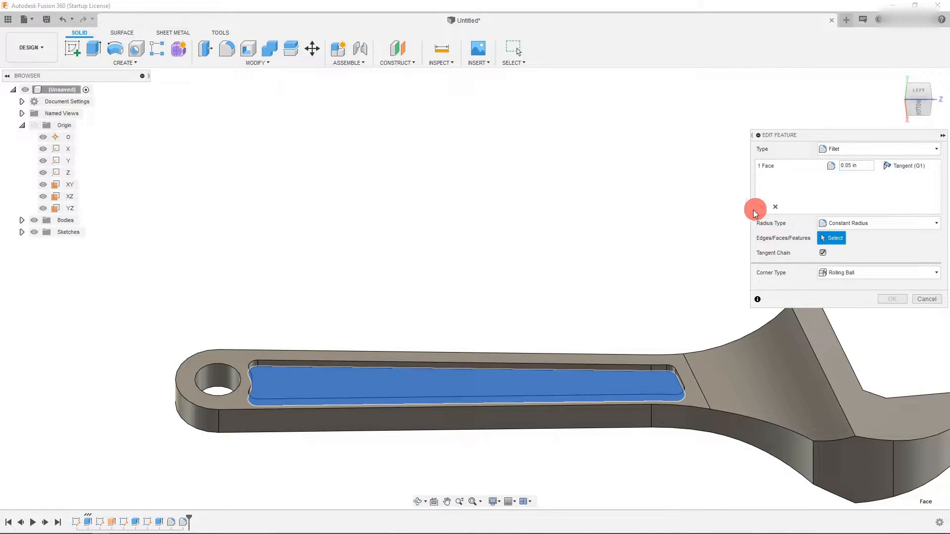
click(219, 388)
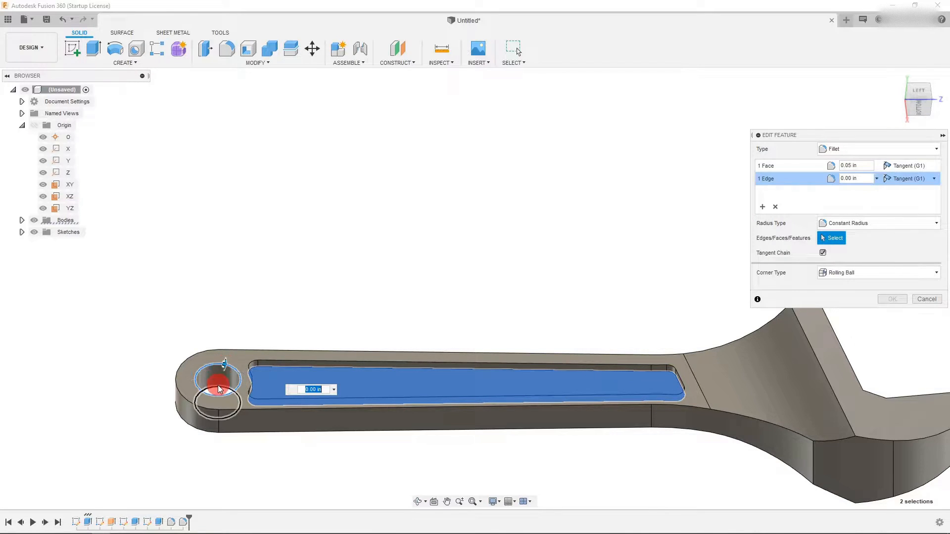
drag(223, 362, 221, 367)
click(883, 300)
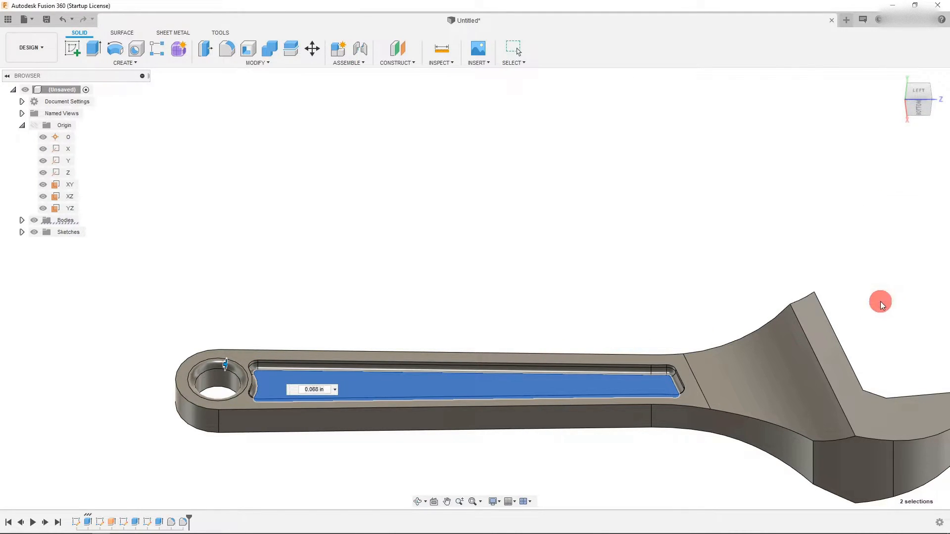
- Inspect the wrench from the side, top and angled views
scroll(373, 447, down, 3)
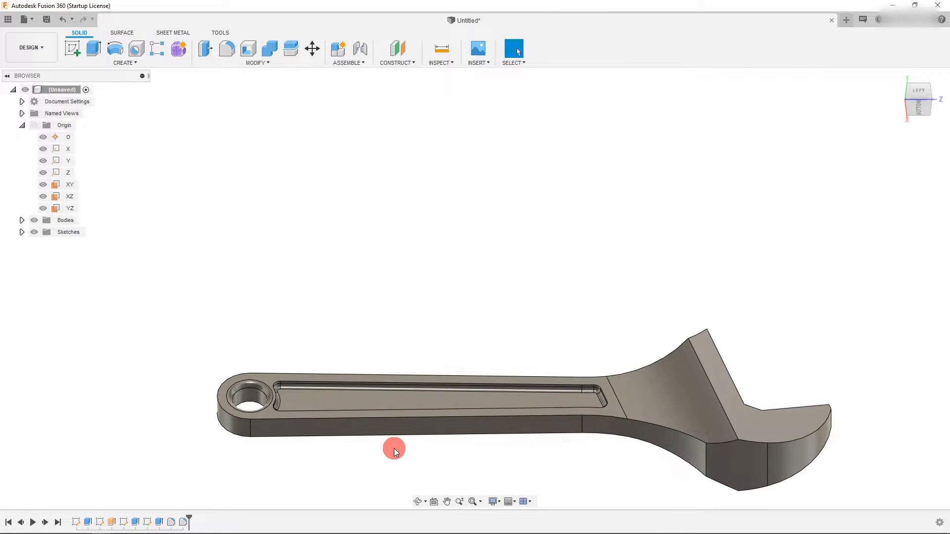
click(917, 97)
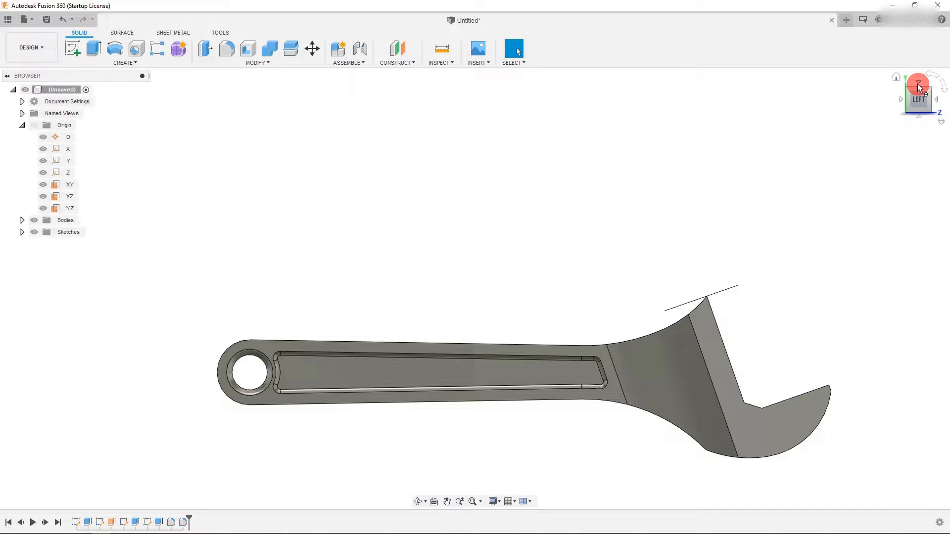
click(918, 87)
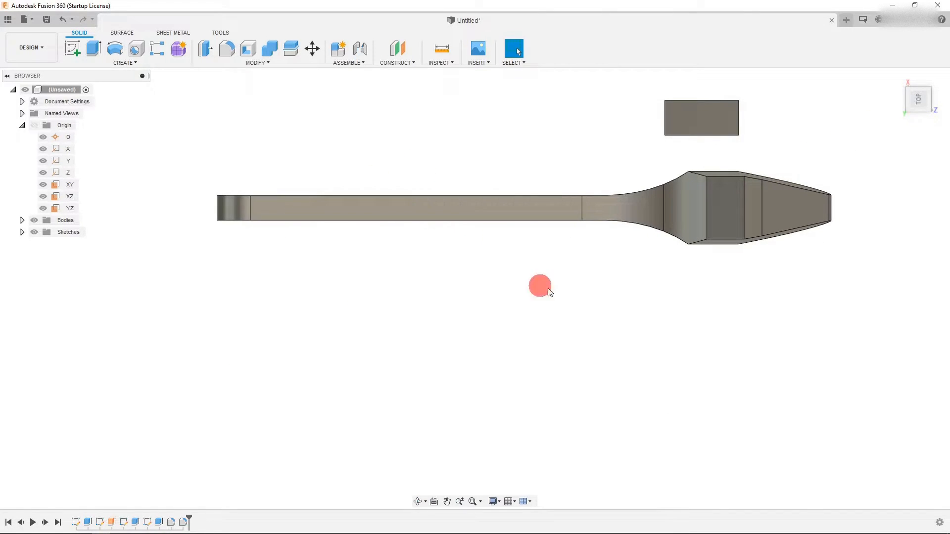
click(914, 130)
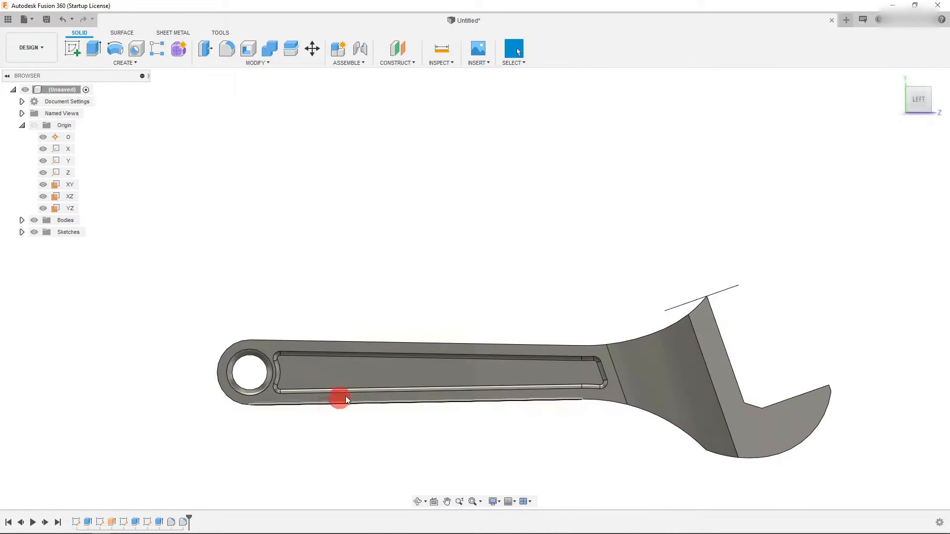
scroll(527, 435, up, 2)
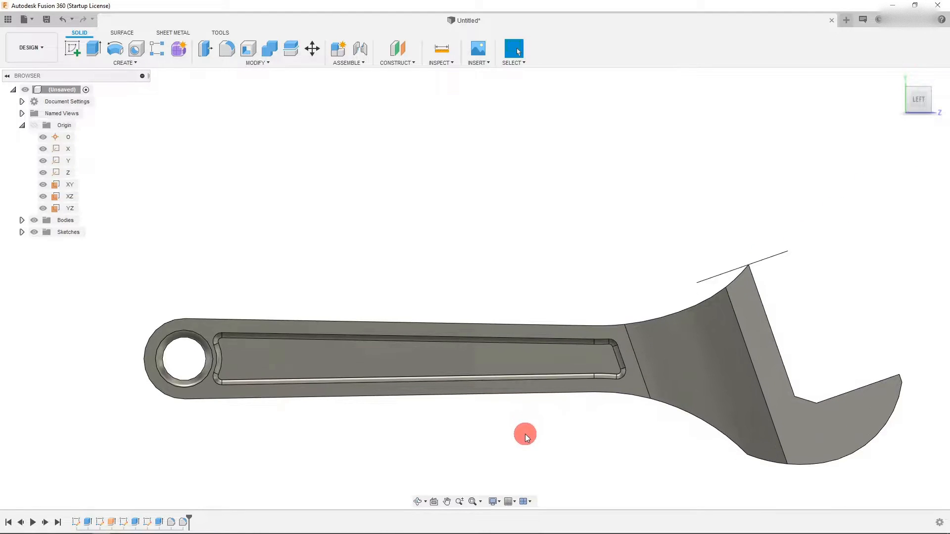
mouse_move(920, 133)
drag(919, 133, 919, 112)
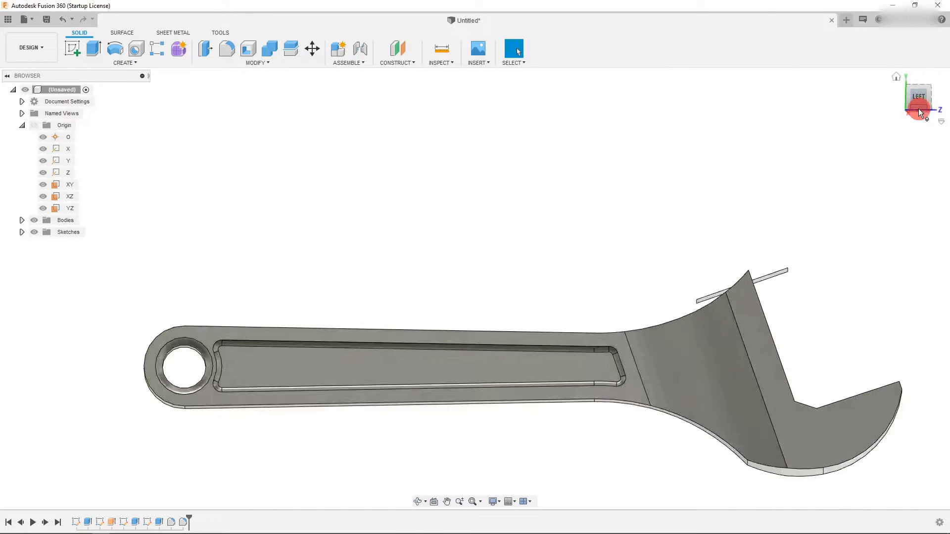
scroll(509, 203, down, 2)
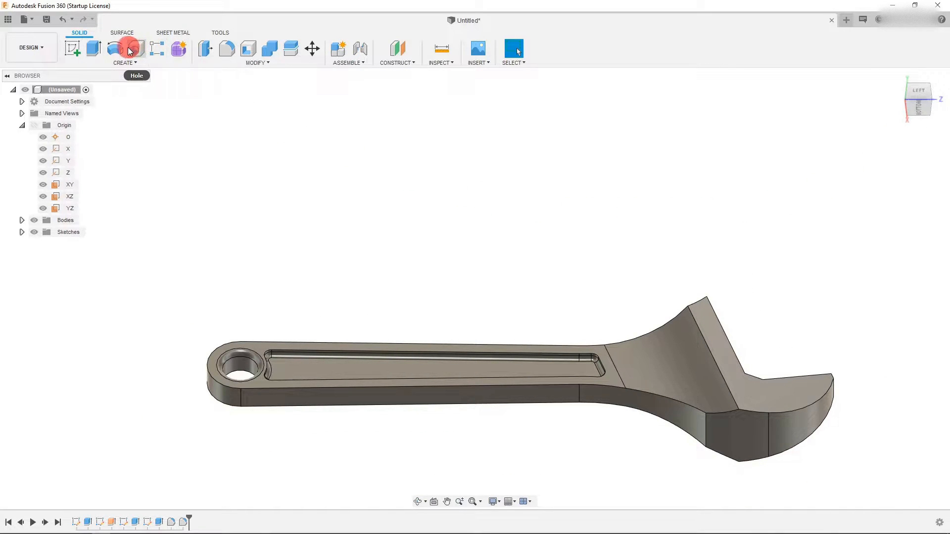
- Mirror the recessed pocket and hole faces to the other side of the handle about the YZ plane
click(125, 63)
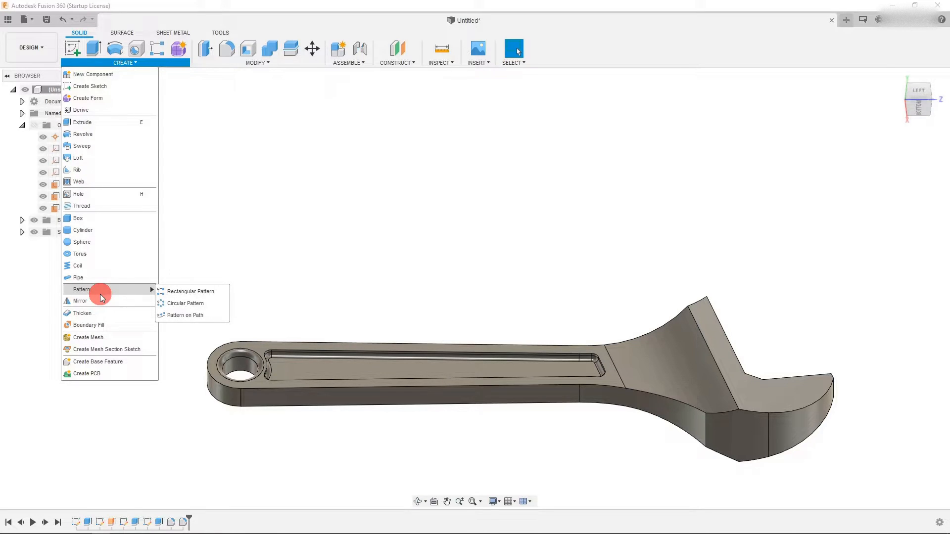
click(79, 300)
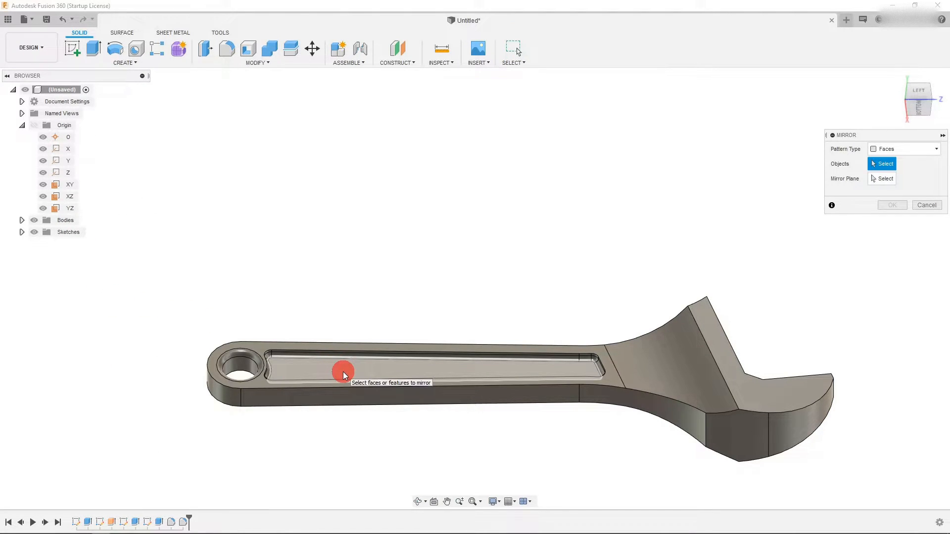
click(157, 522)
ctrl+click(170, 523)
ctrl+click(182, 523)
scroll(492, 325, up, 1)
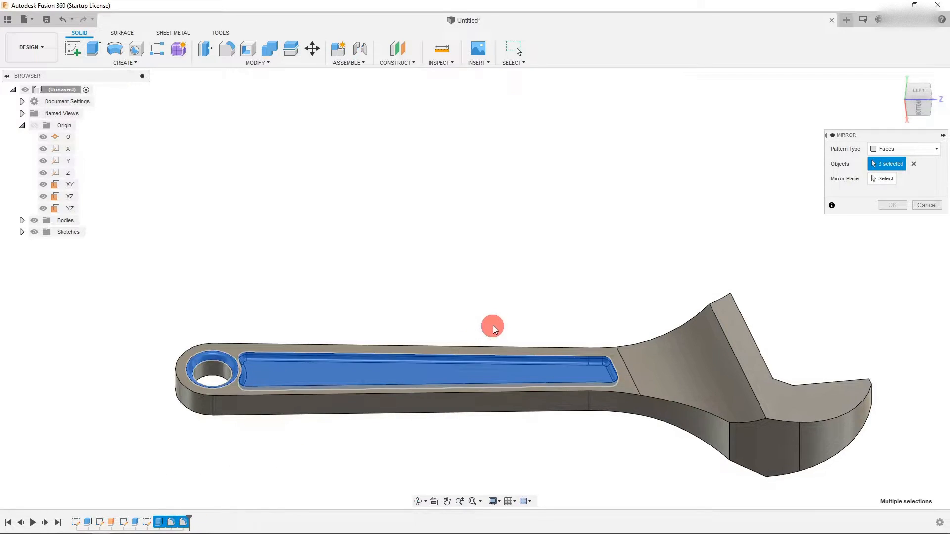
click(872, 179)
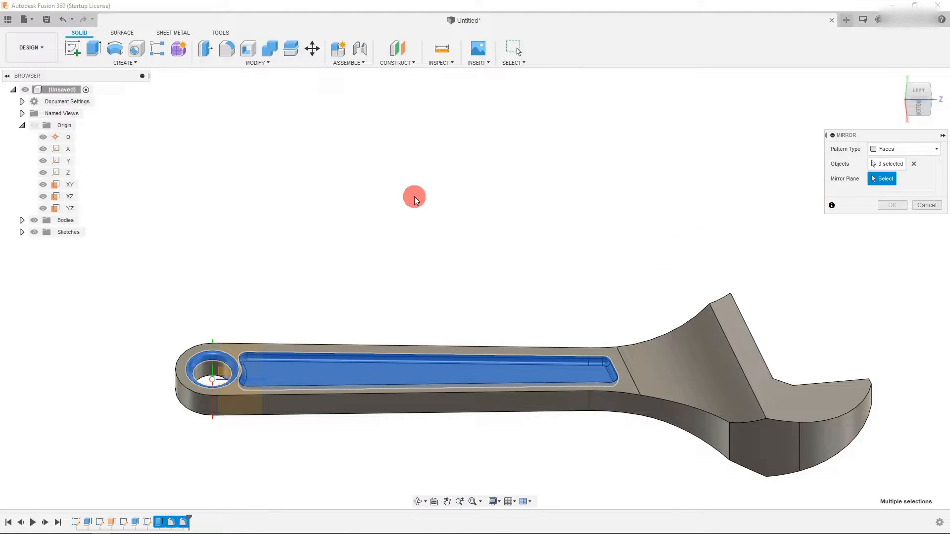
scroll(415, 197, down, 1)
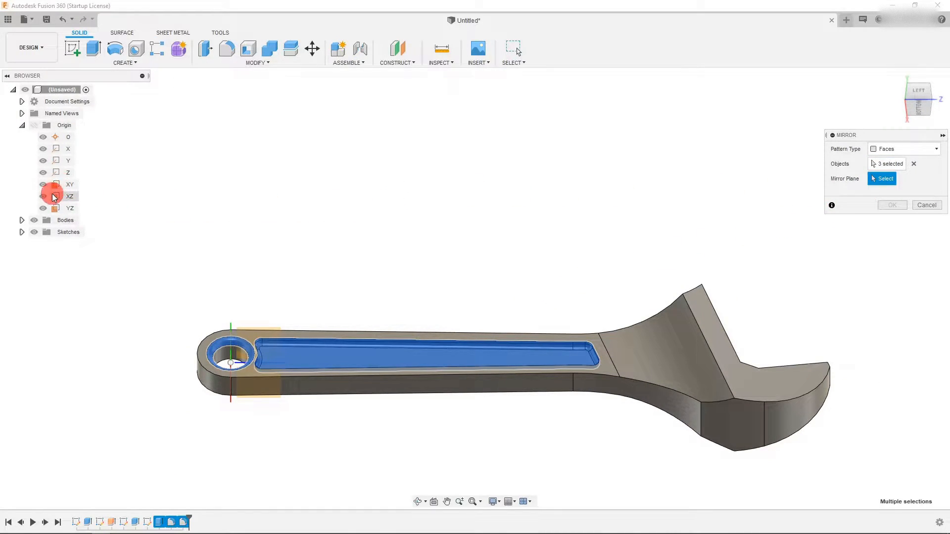
click(917, 110)
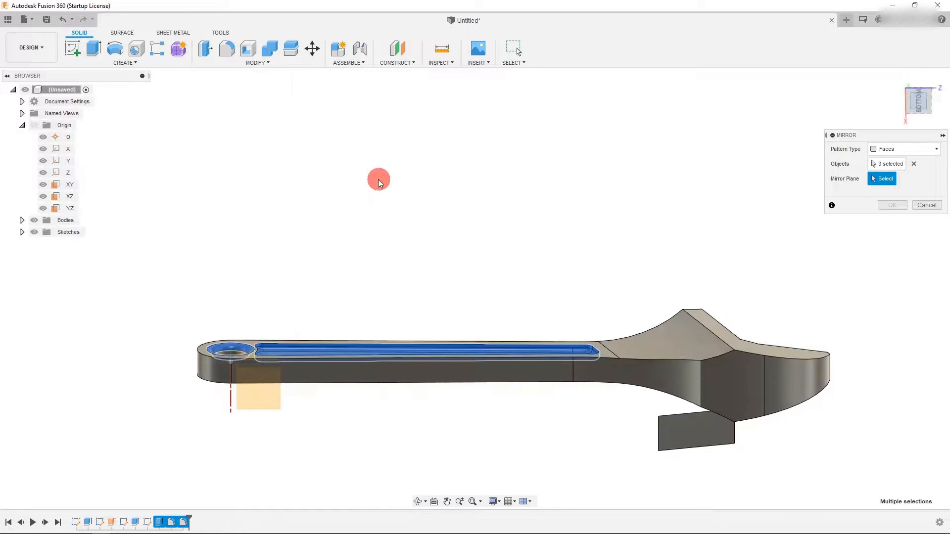
click(65, 209)
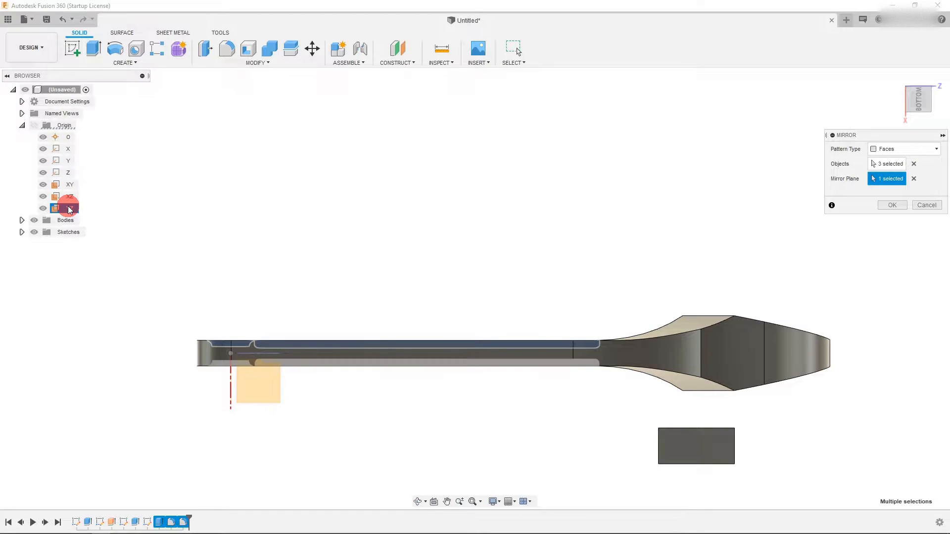
click(890, 205)
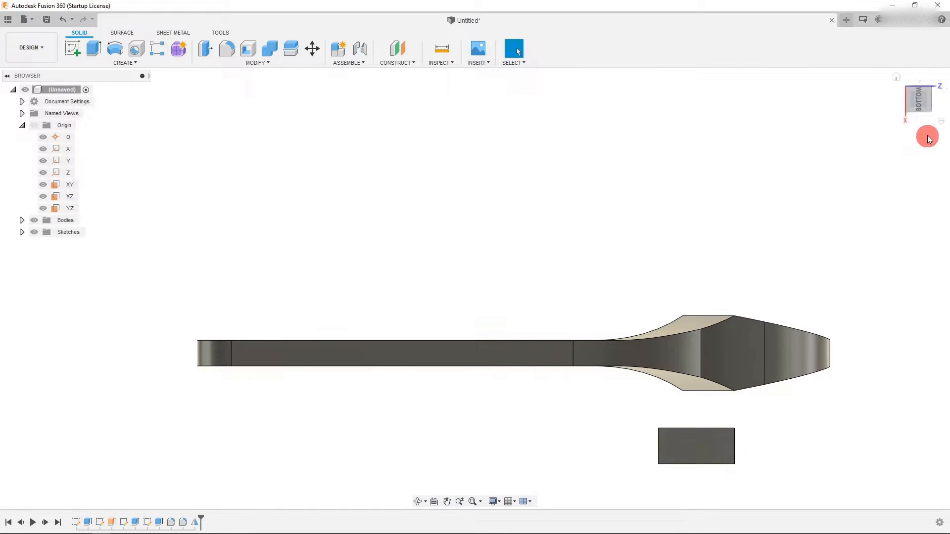
- Inspect the mirrored recess on the wrench from the bottom, top, side and angled views
click(918, 114)
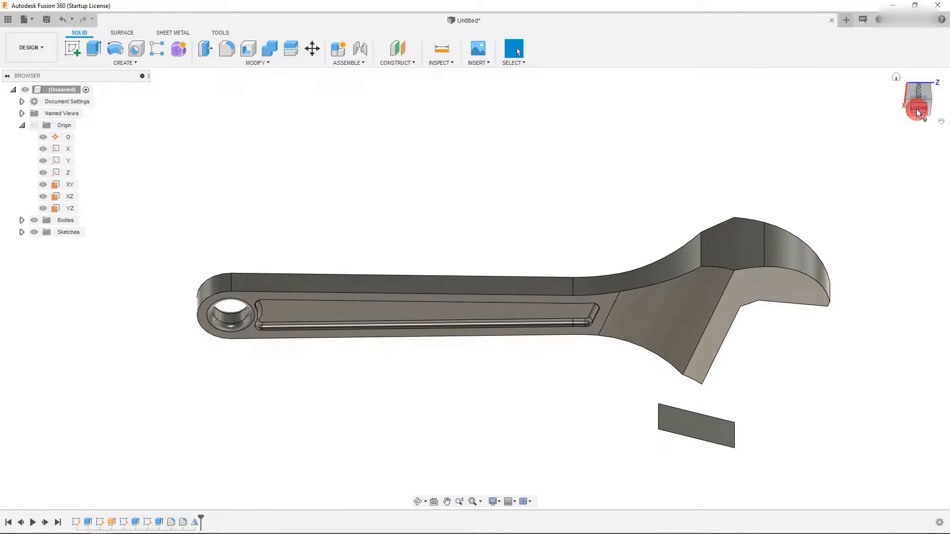
drag(917, 108, 921, 89)
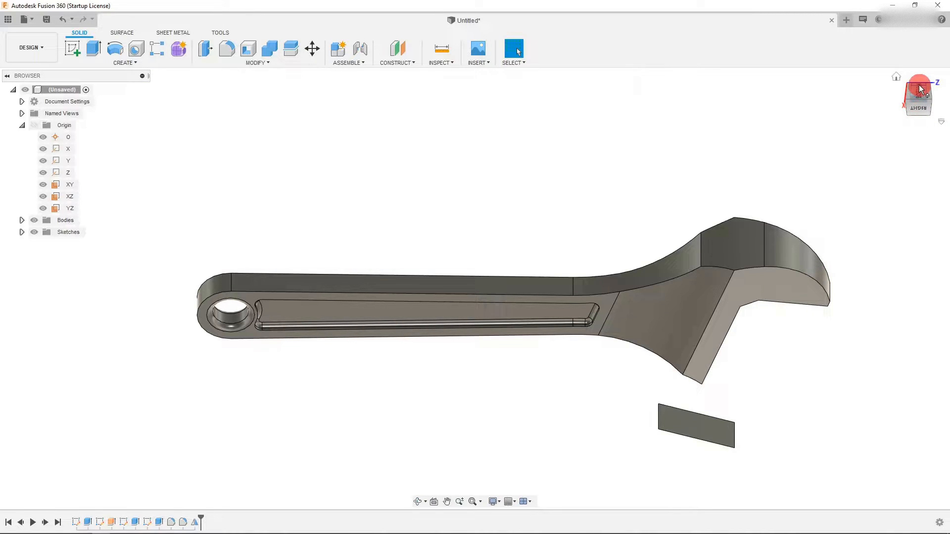
click(919, 87)
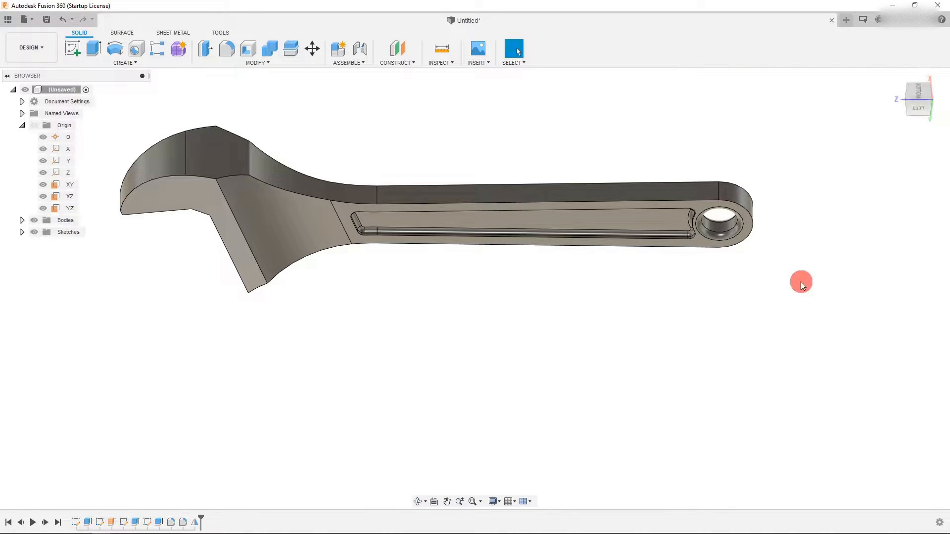
scroll(804, 281, down, 2)
drag(915, 107, 927, 89)
click(923, 90)
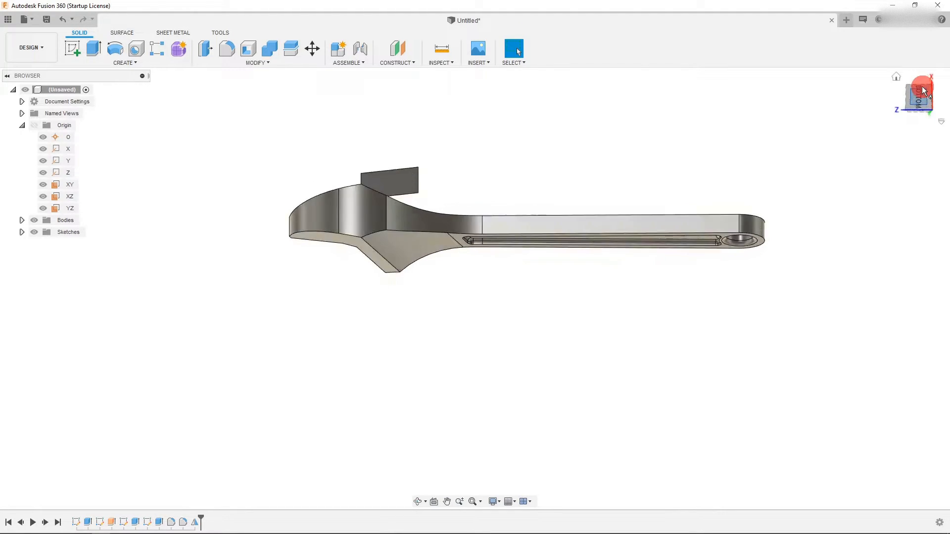
click(923, 90)
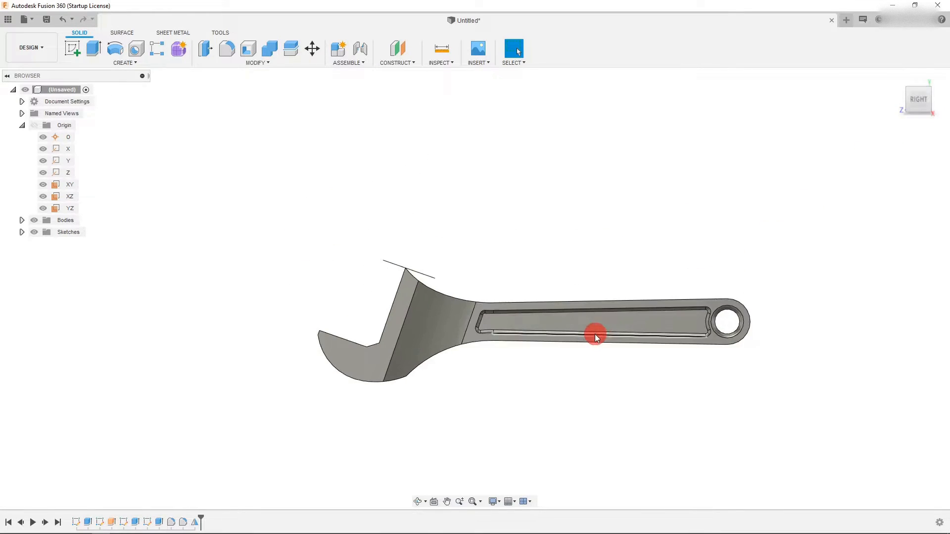
scroll(598, 333, up, 2)
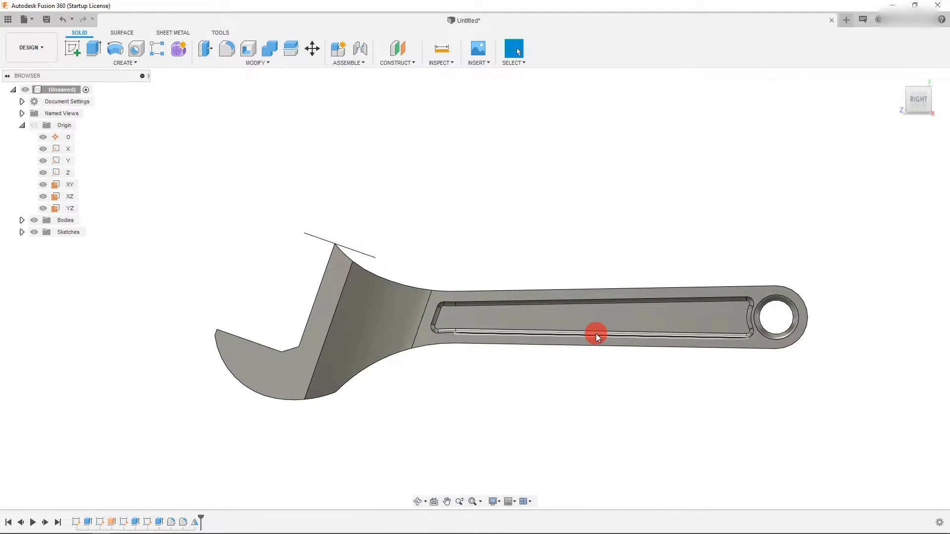
click(919, 111)
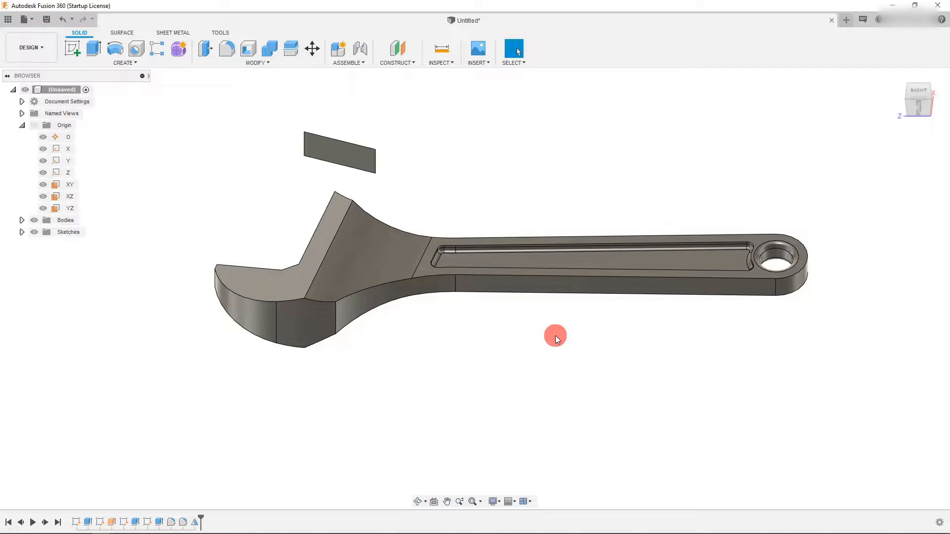
scroll(456, 431, down, 2)
click(923, 107)
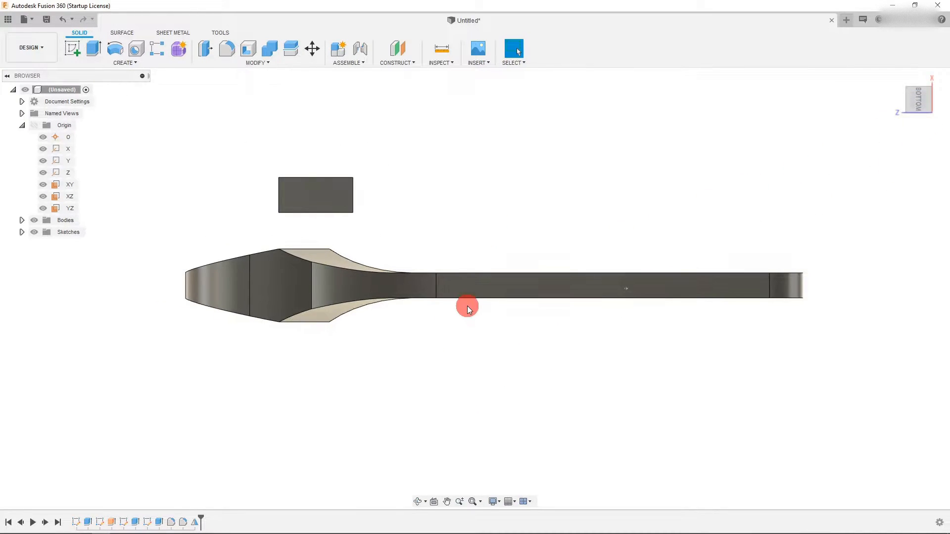
click(916, 88)
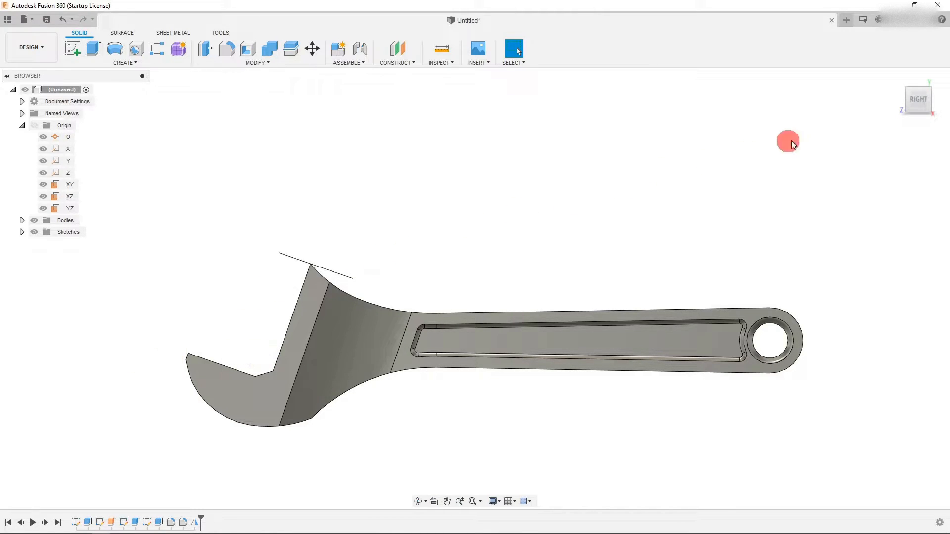
click(916, 99)
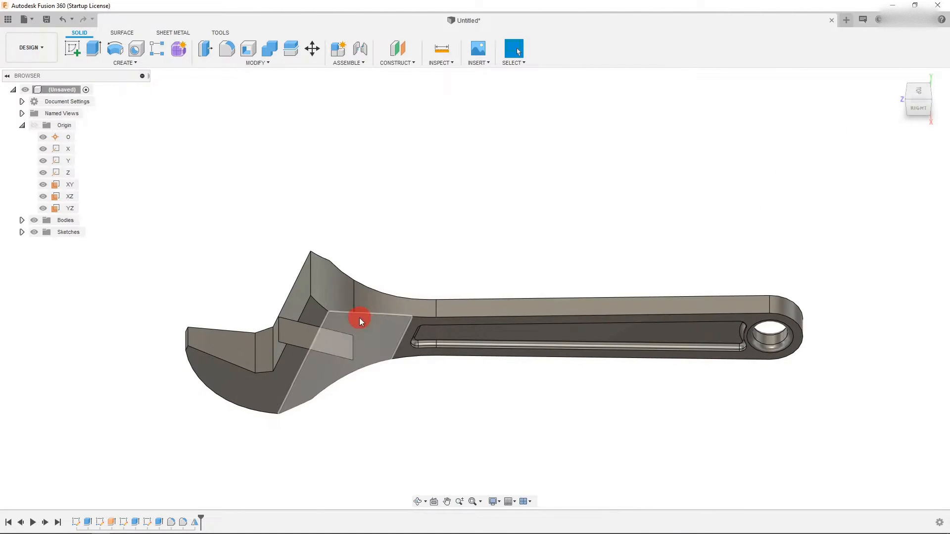
- Start a new sketch on the face of the separate rectangular block beside the jaw
click(313, 349)
click(307, 340)
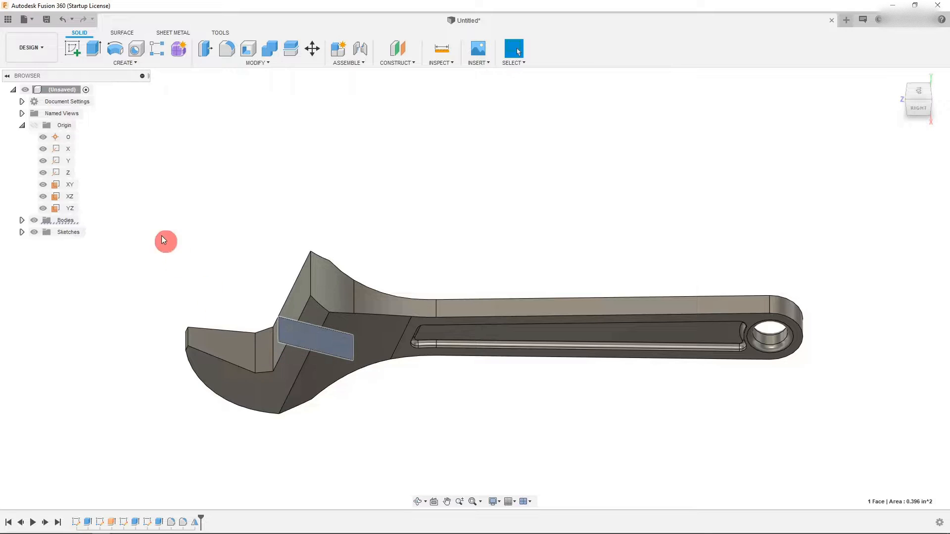
click(78, 47)
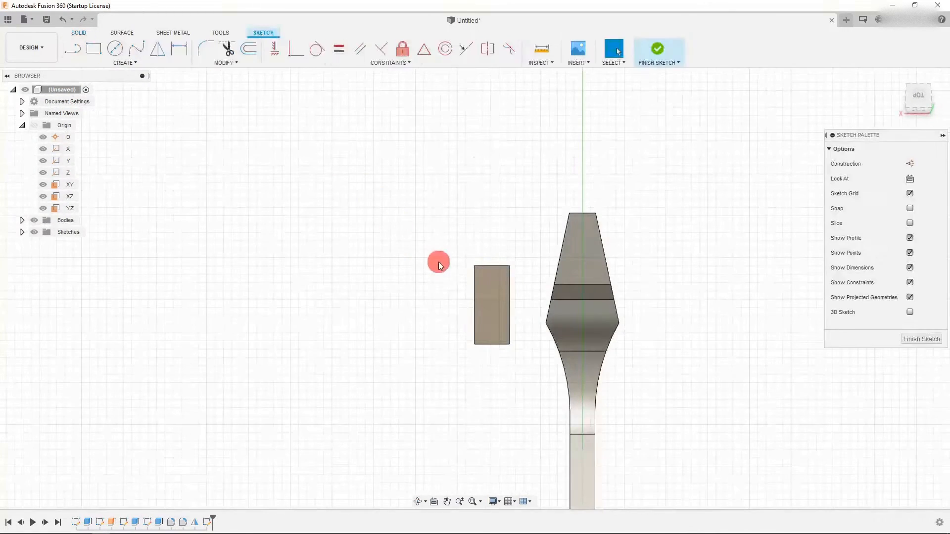
- Draw a center rectangle about 0.18 in wide on the jaw's centreline, straddling the dark band
scroll(634, 292, up, 2)
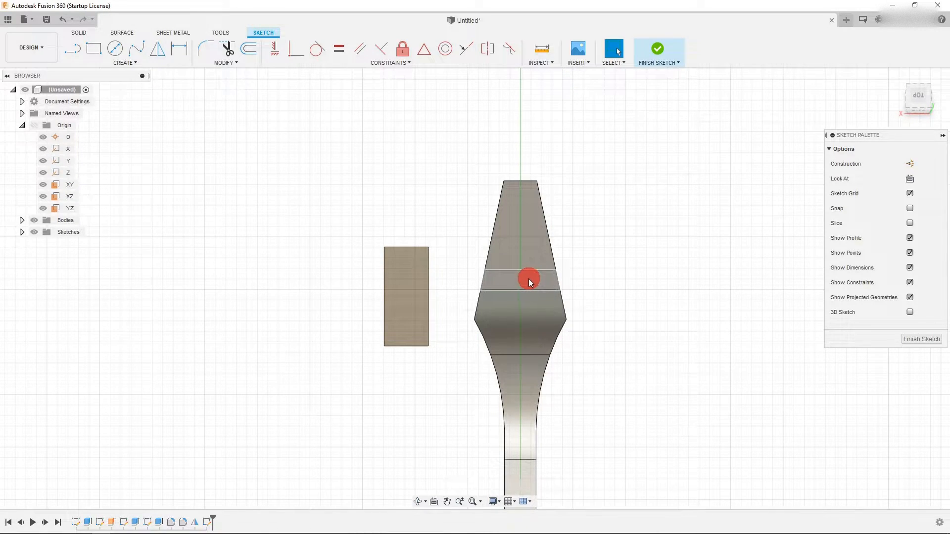
scroll(531, 247, up, 2)
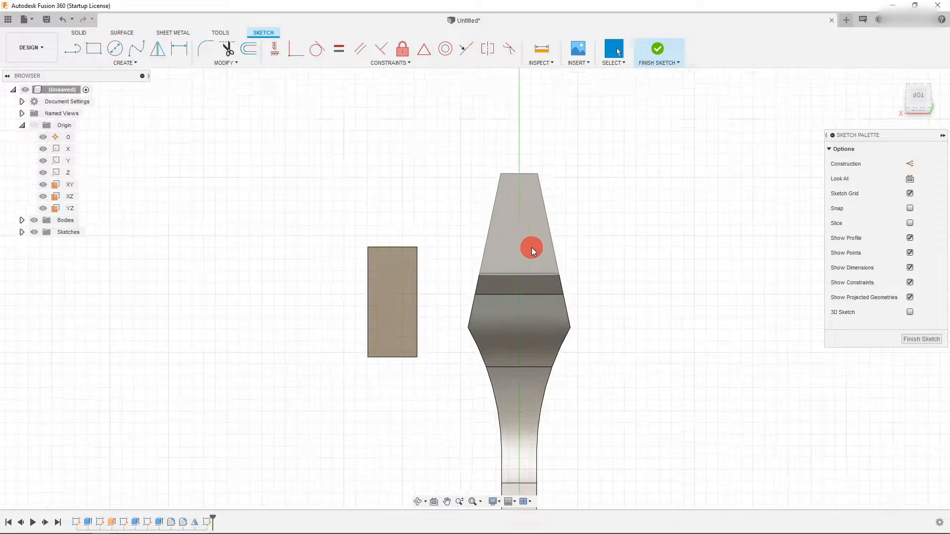
click(106, 62)
mouse_move(106, 86)
click(197, 111)
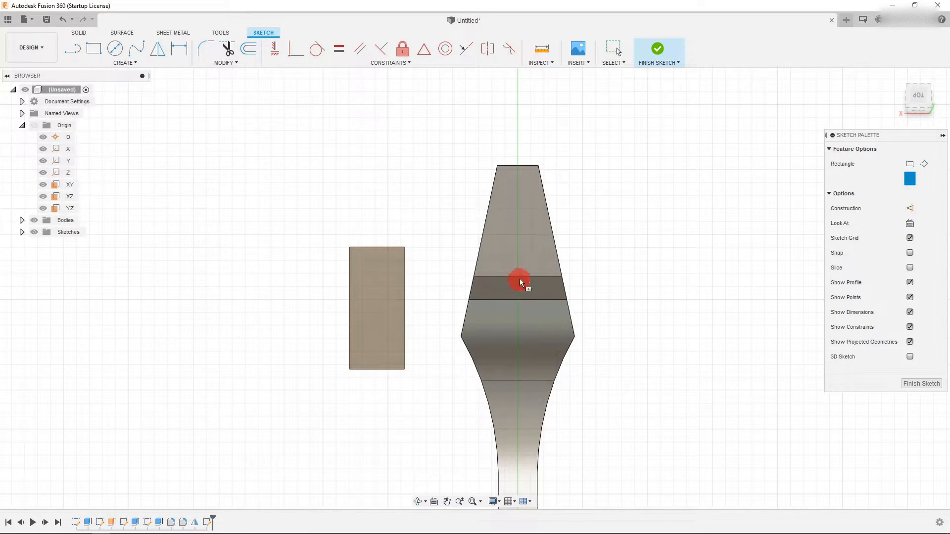
scroll(520, 296, down, 5)
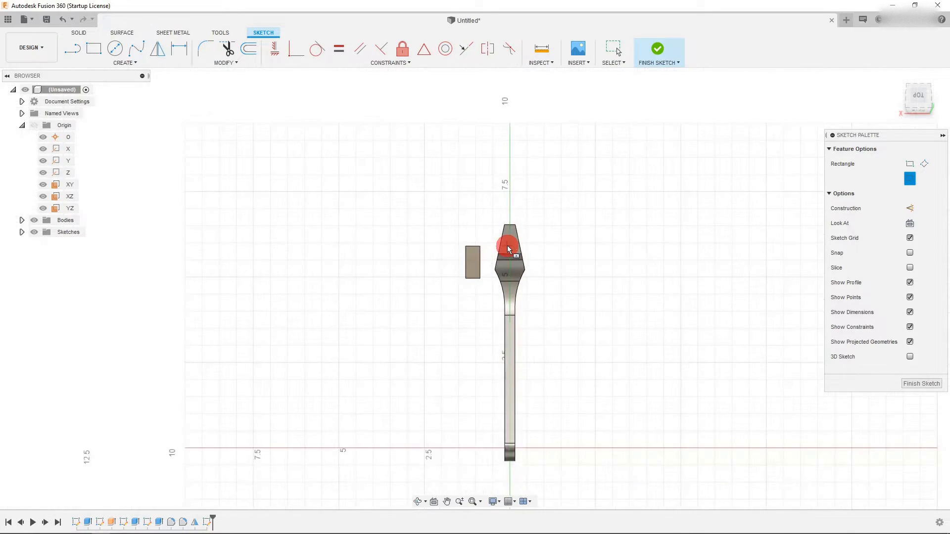
scroll(485, 441, up, 2)
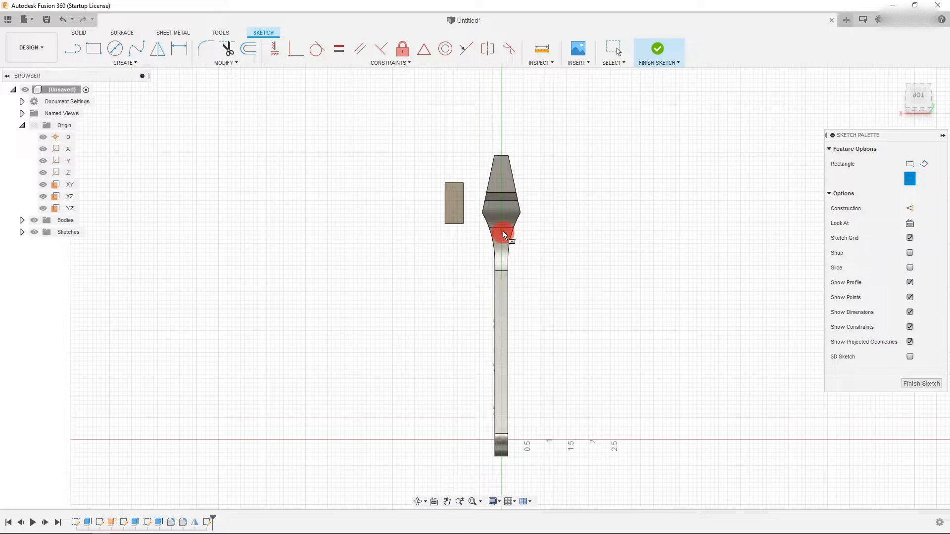
scroll(503, 190, up, 4)
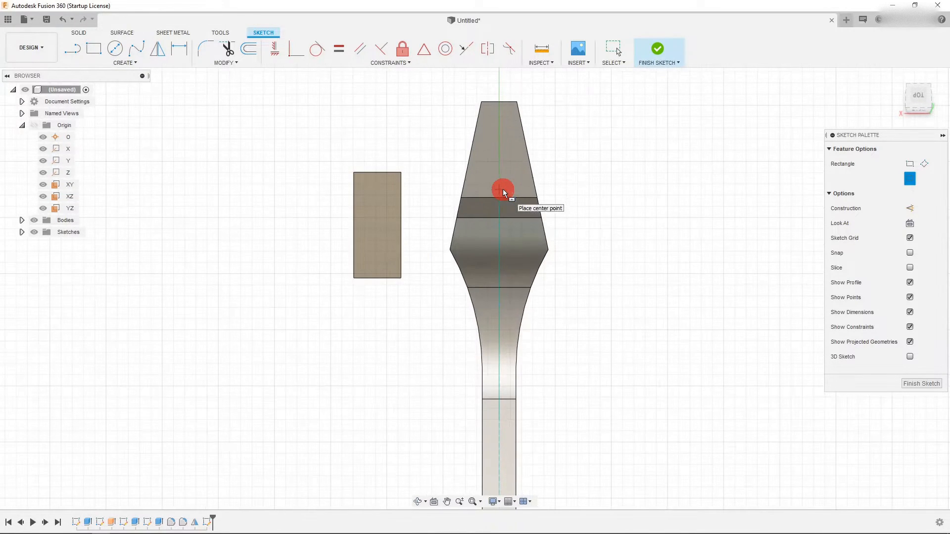
click(499, 187)
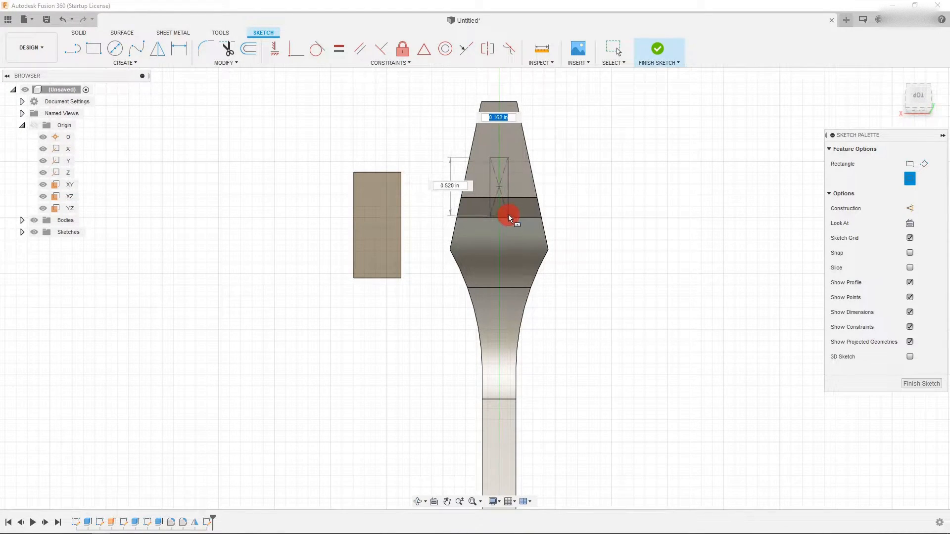
click(509, 210)
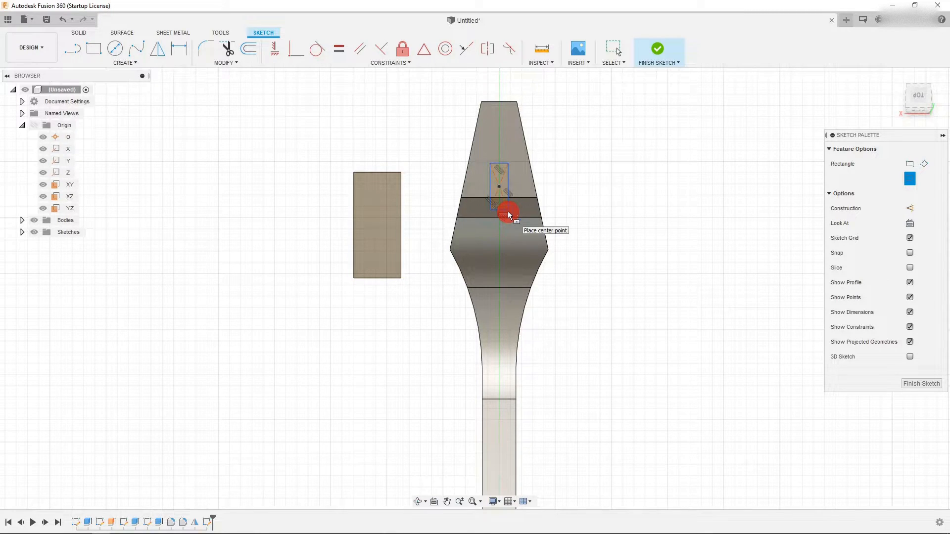
scroll(532, 174, up, 3)
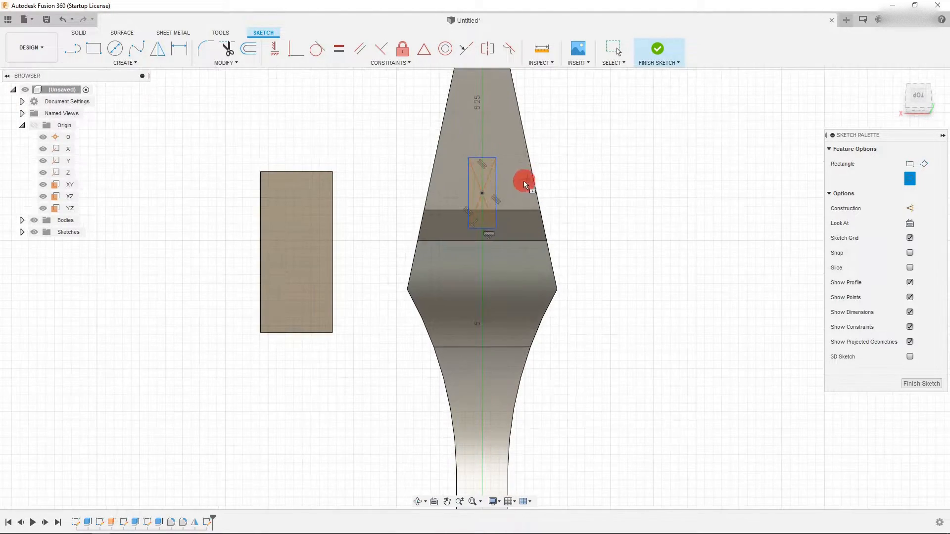
- Dimension the height of the small center rectangle
key(Escape)
click(186, 53)
click(496, 189)
click(573, 187)
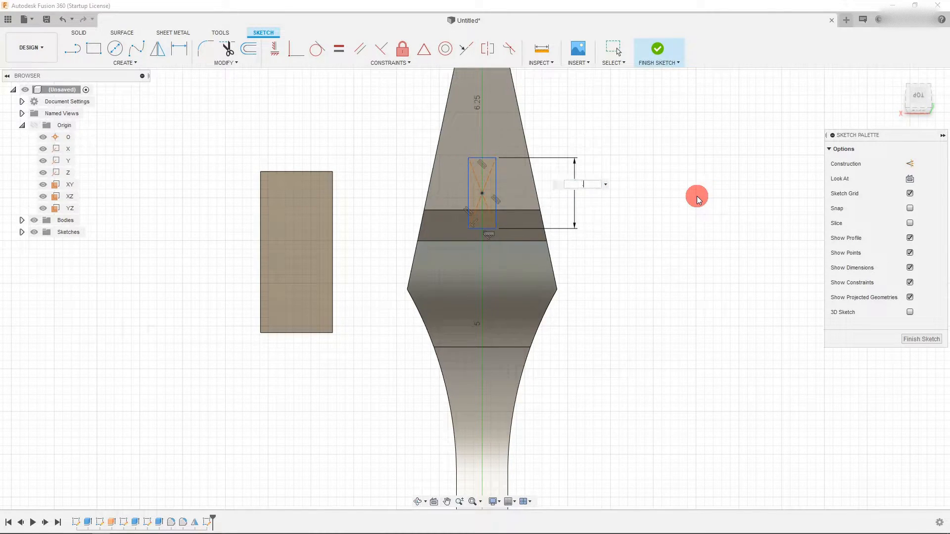
key(Return)
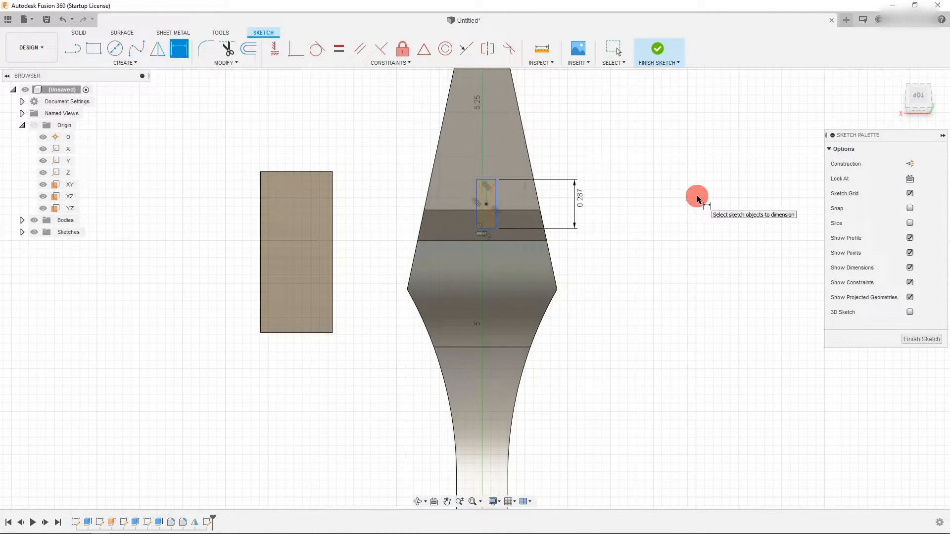
key(Escape)
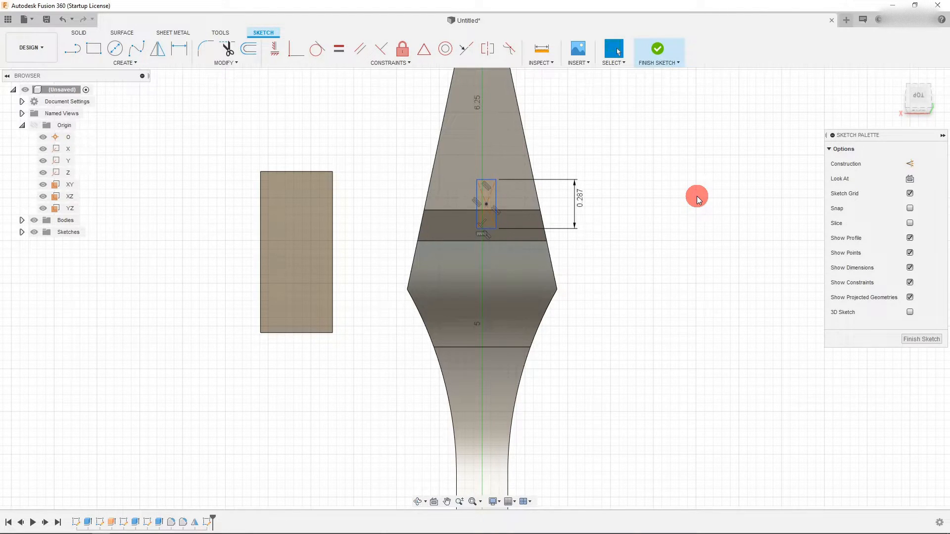
- Dimension the small center rectangle's width to 0.136 in
scroll(475, 159, up, 3)
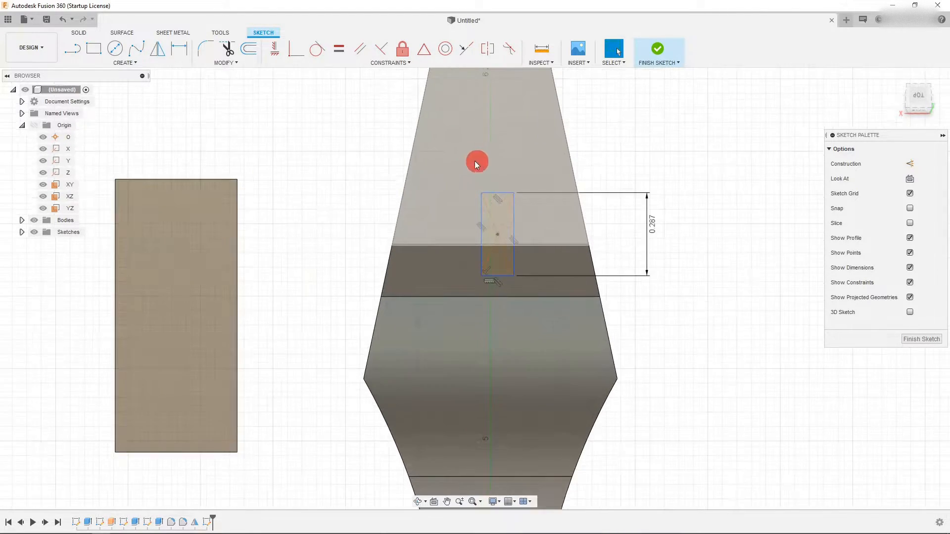
click(179, 48)
click(483, 203)
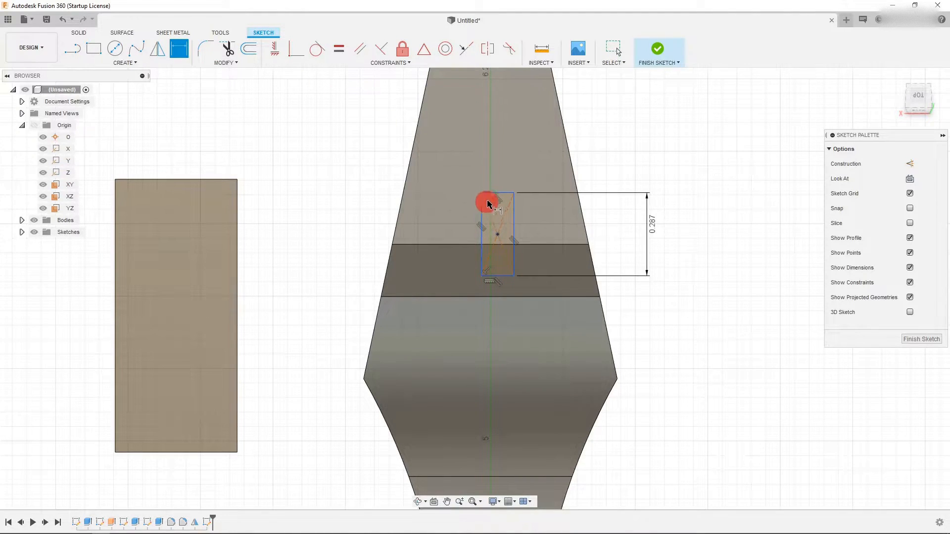
click(396, 144)
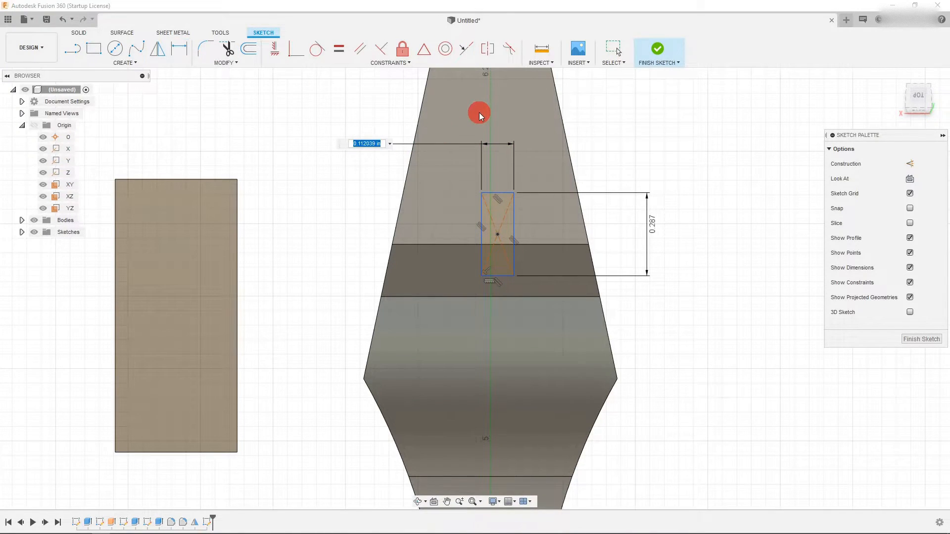
text(.136)
key(Return)
key(Escape)
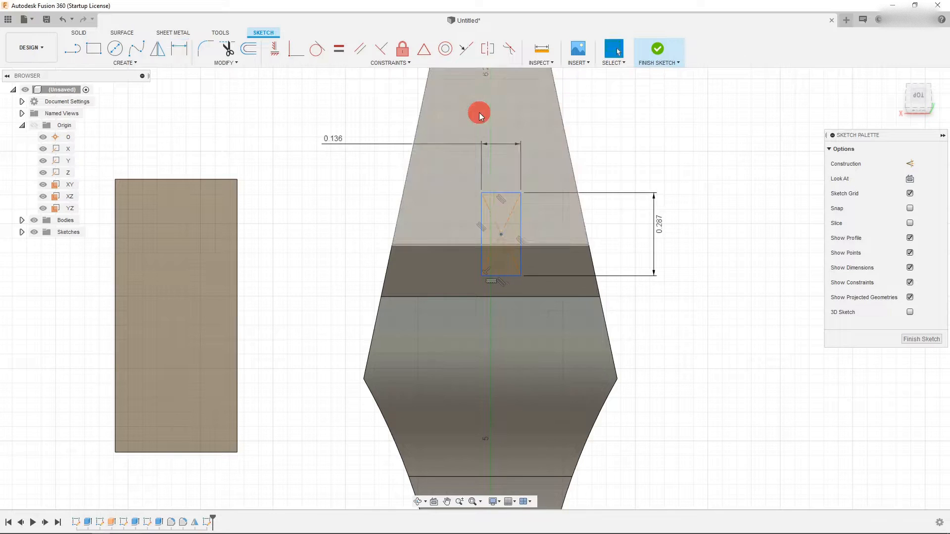
- Move the small rectangle back onto the jaw's centreline
drag(502, 236, 488, 239)
scroll(447, 170, down, 3)
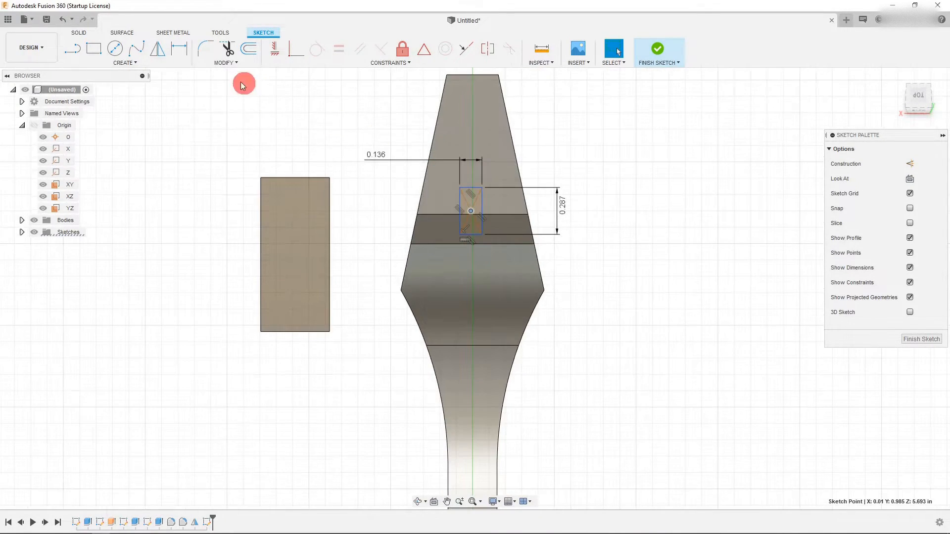
scroll(476, 199, down, 7)
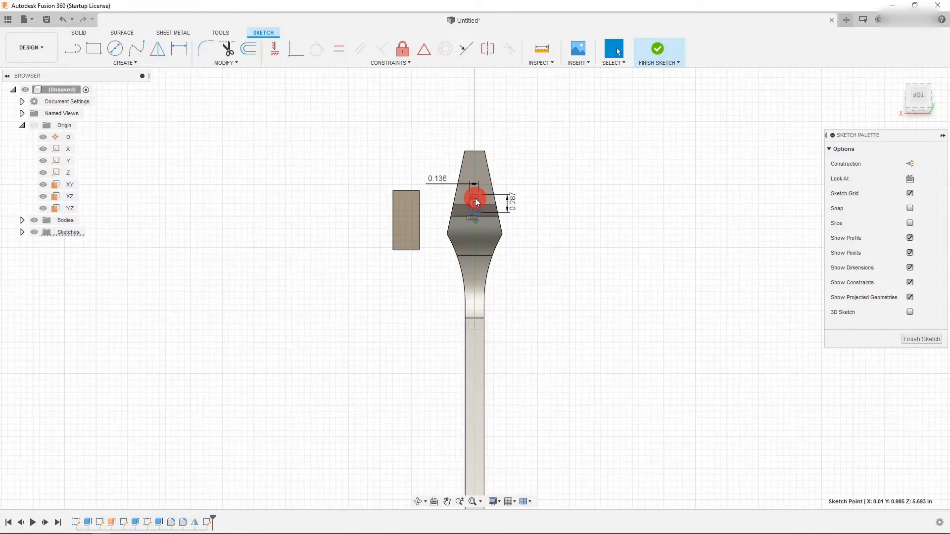
scroll(477, 354, up, 10)
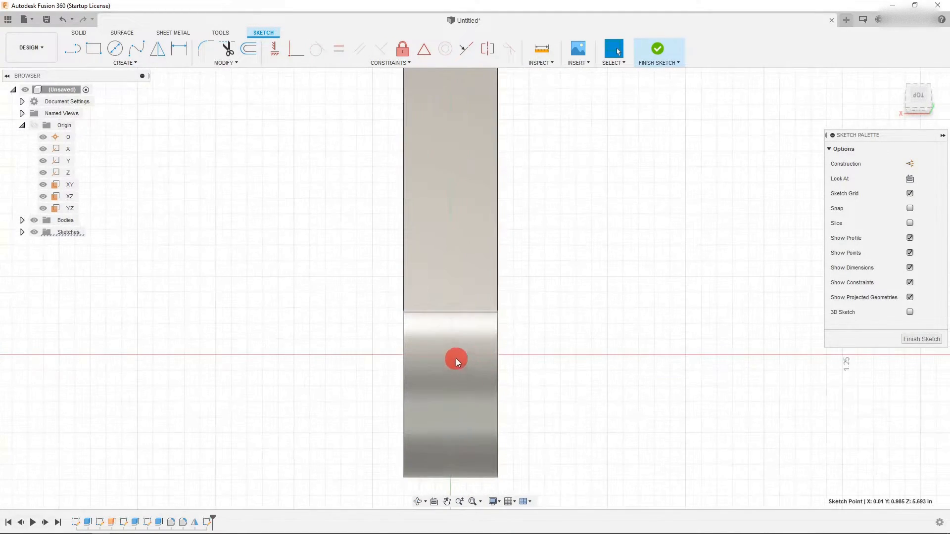
click(273, 50)
scroll(468, 396, down, 2)
scroll(464, 393, down, 6)
scroll(458, 82, up, 5)
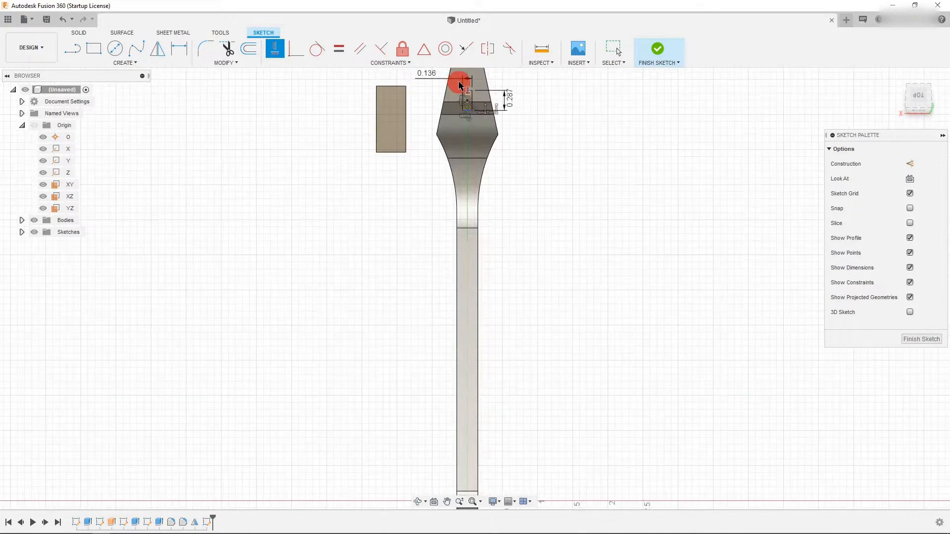
scroll(458, 187, down, 3)
key(Escape)
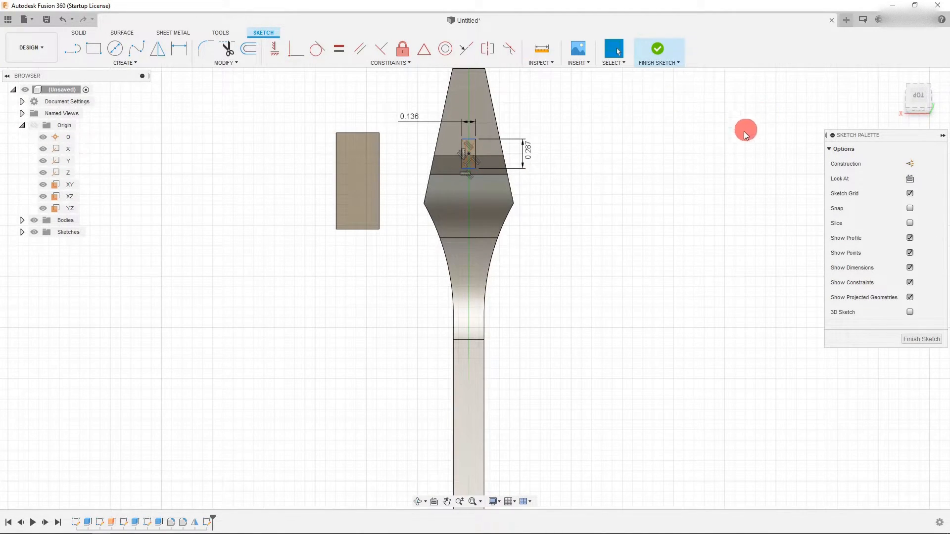
- Draw a center-diameter circle about 0.33 in across, centred on the lower end of the small rectangle
click(417, 502)
drag(477, 291, 510, 301)
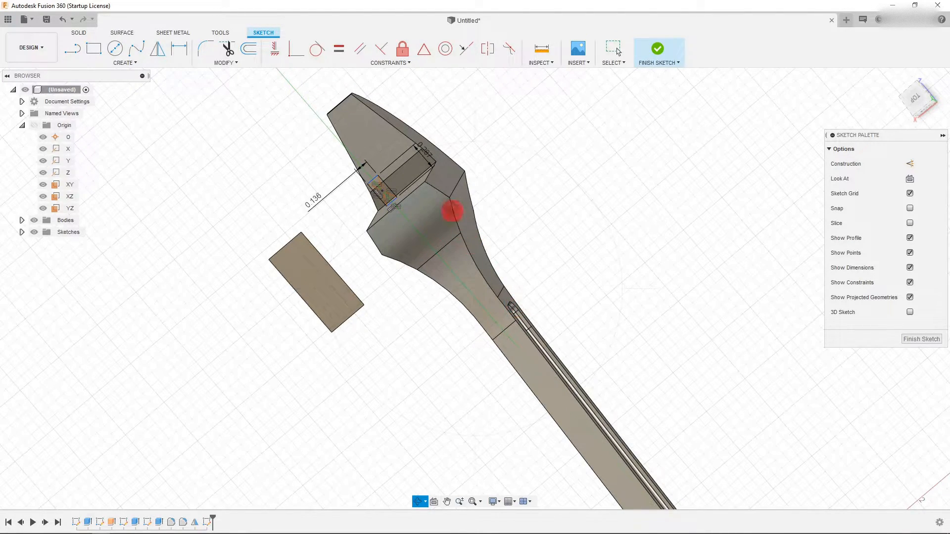
scroll(350, 163, up, 4)
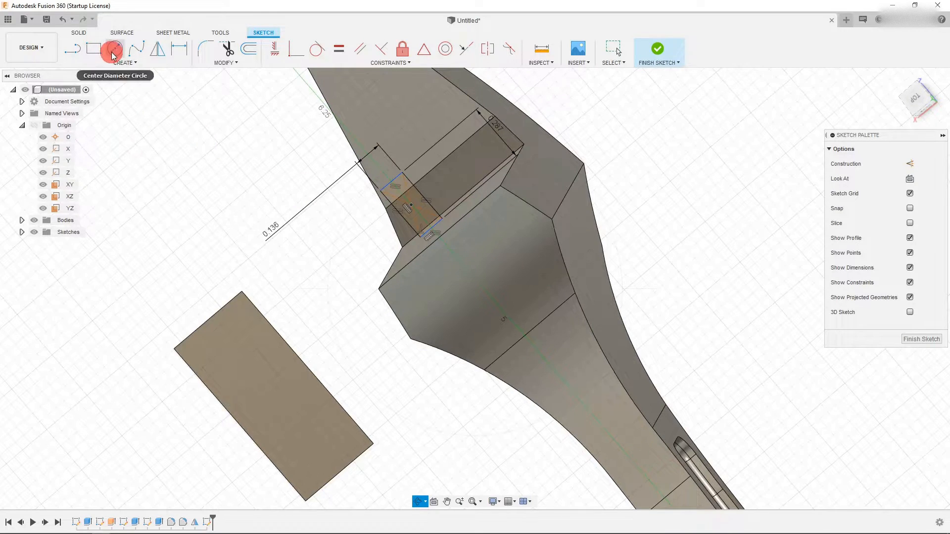
click(114, 48)
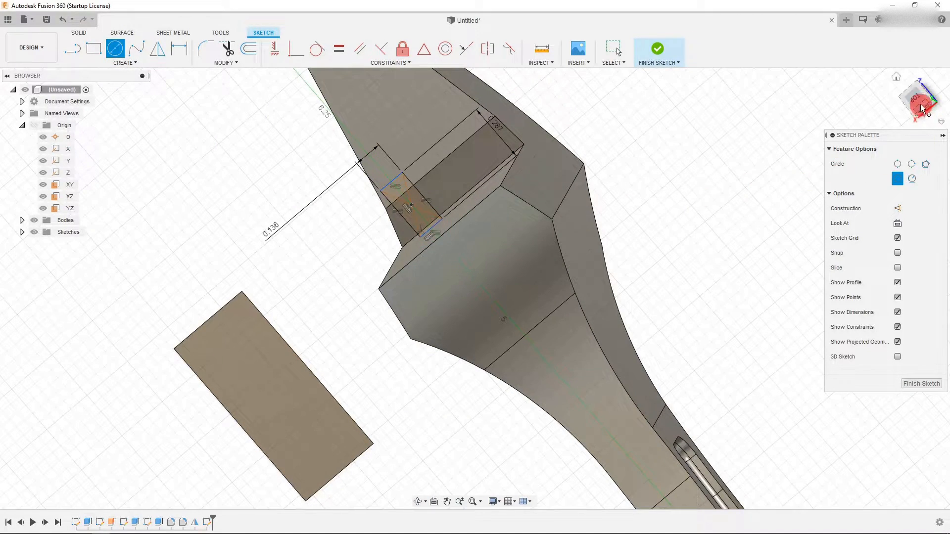
scroll(433, 230, up, 5)
click(449, 228)
click(469, 307)
key(Escape)
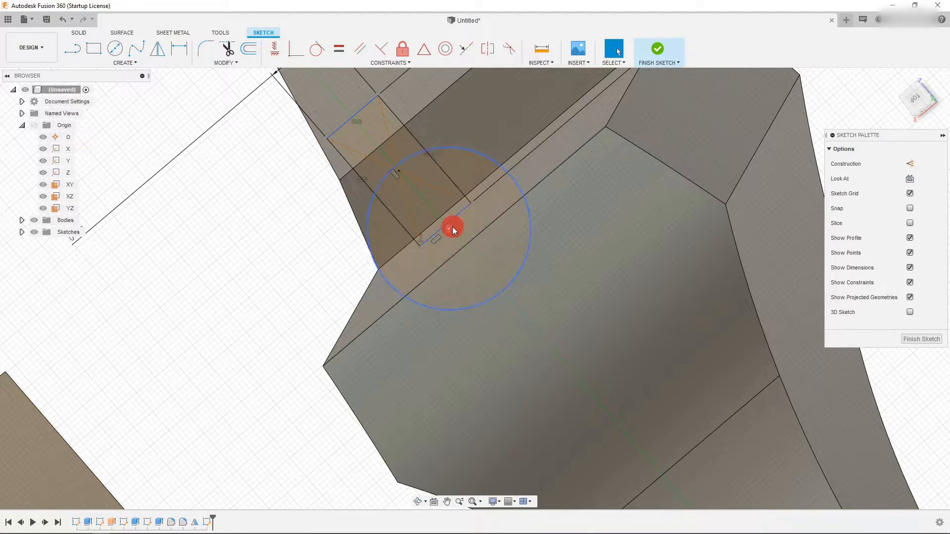
click(339, 219)
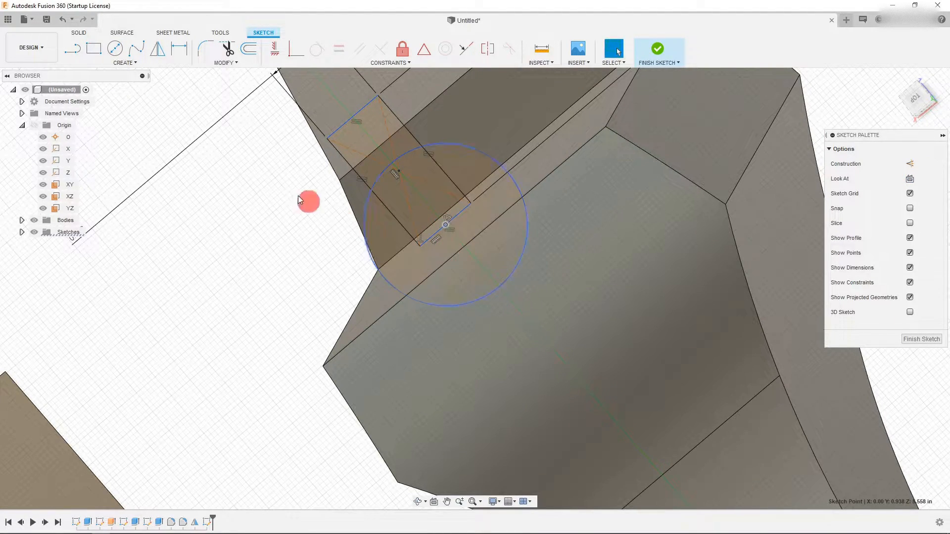
- Dimension the circle's diameter to 0.25 in
click(179, 48)
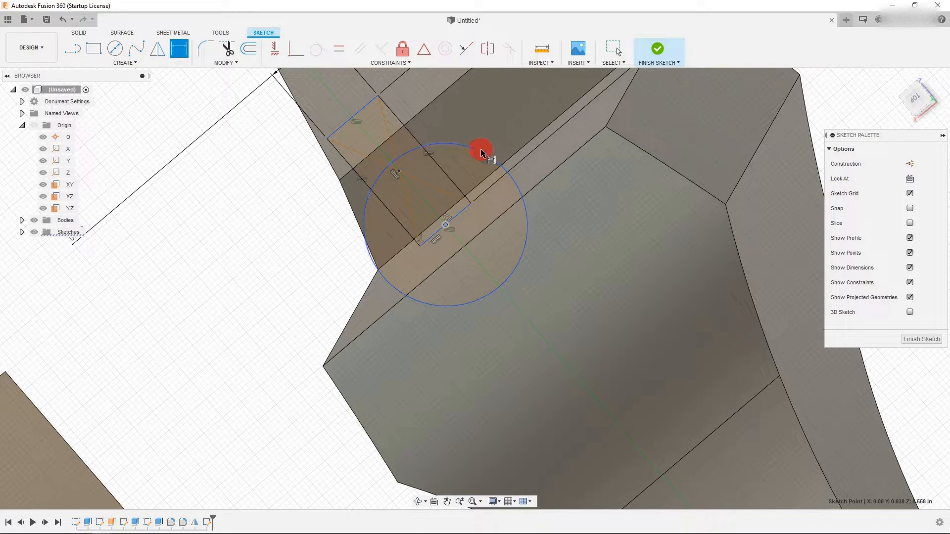
scroll(354, 335, down, 3)
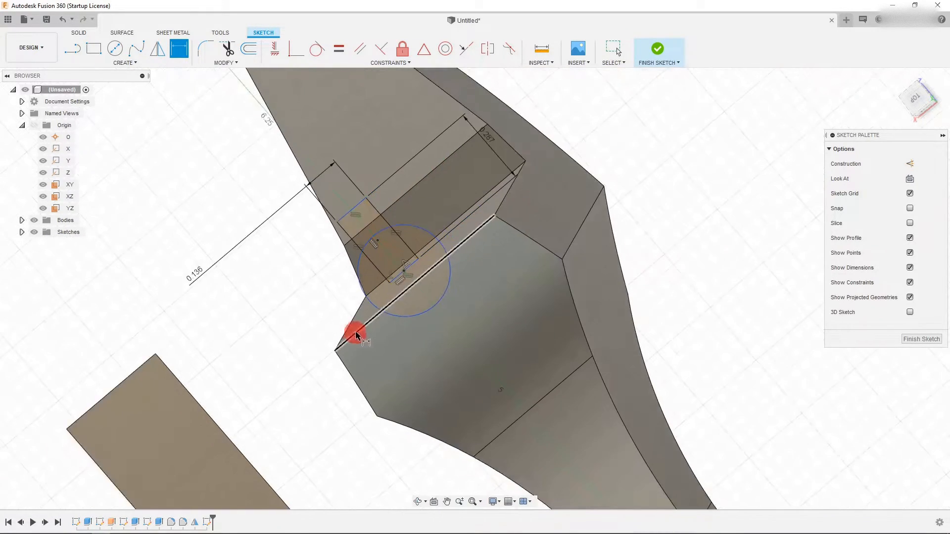
scroll(365, 330, down, 3)
key(Escape)
click(180, 51)
click(393, 322)
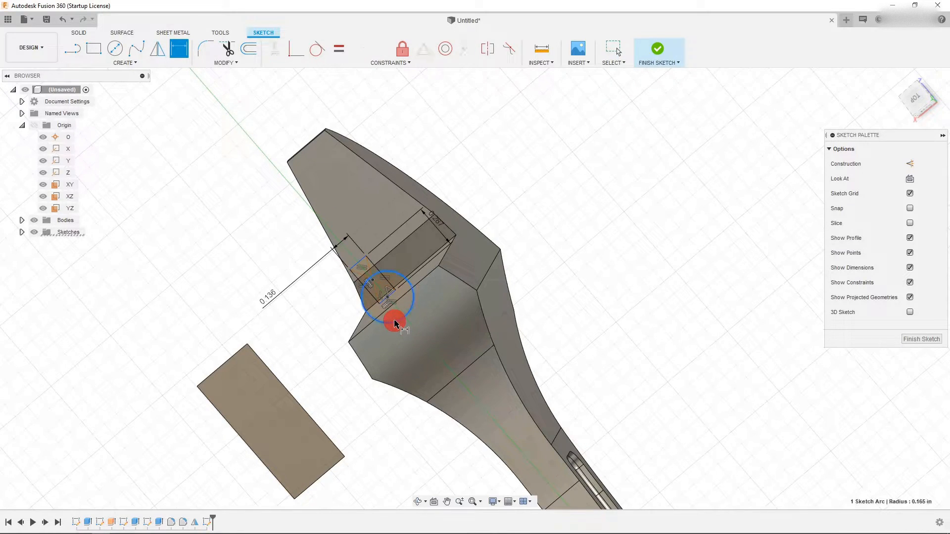
click(334, 360)
text(0.25)
key(Return)
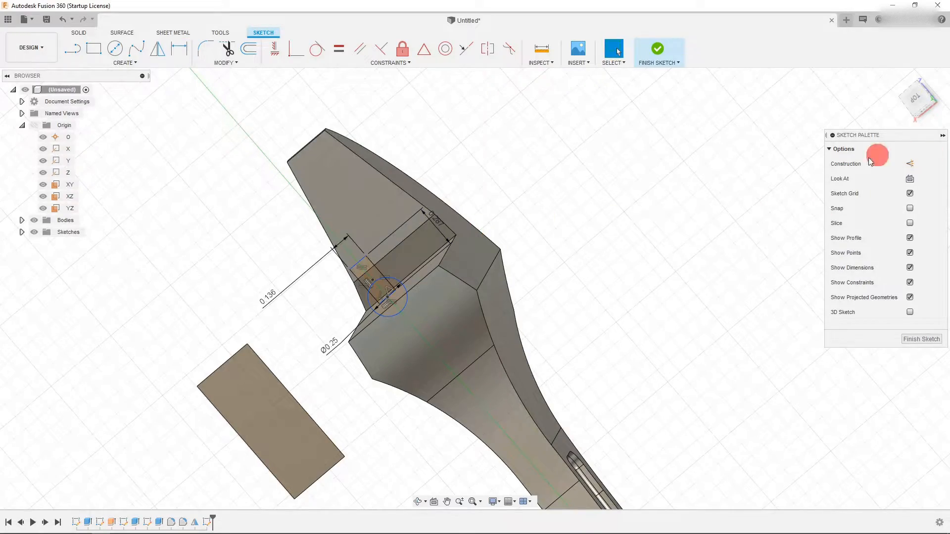
- Project the slanted edge of the jaw face into the sketch
click(418, 501)
drag(378, 322, 427, 230)
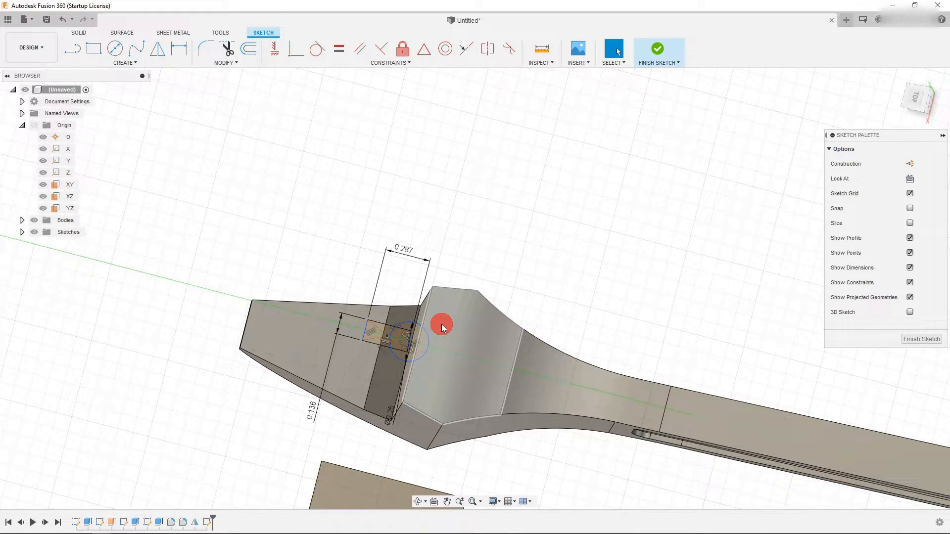
scroll(397, 349, up, 3)
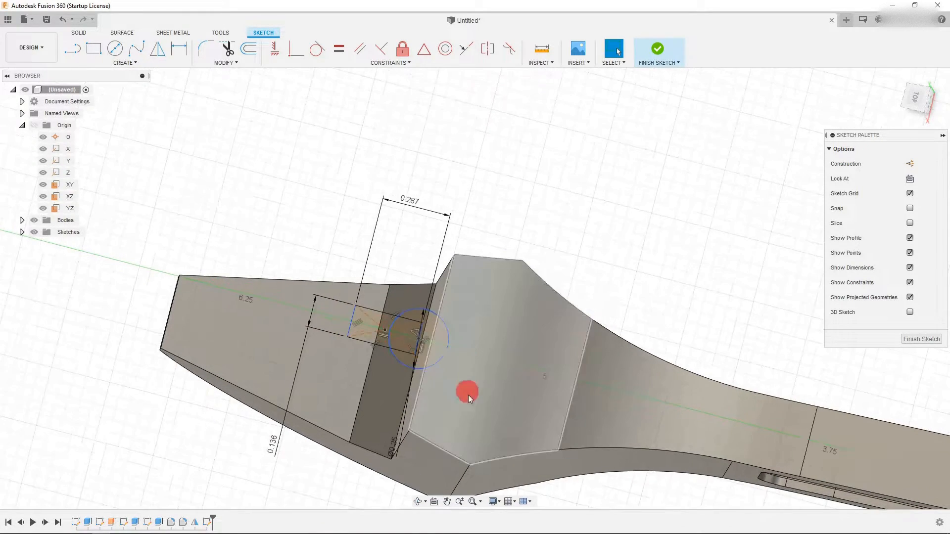
click(420, 383)
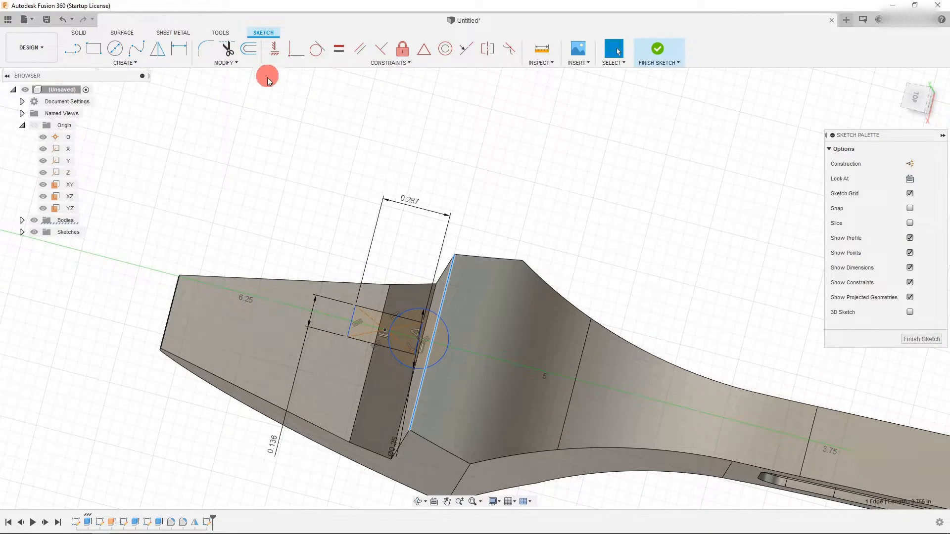
key(p)
key(Return)
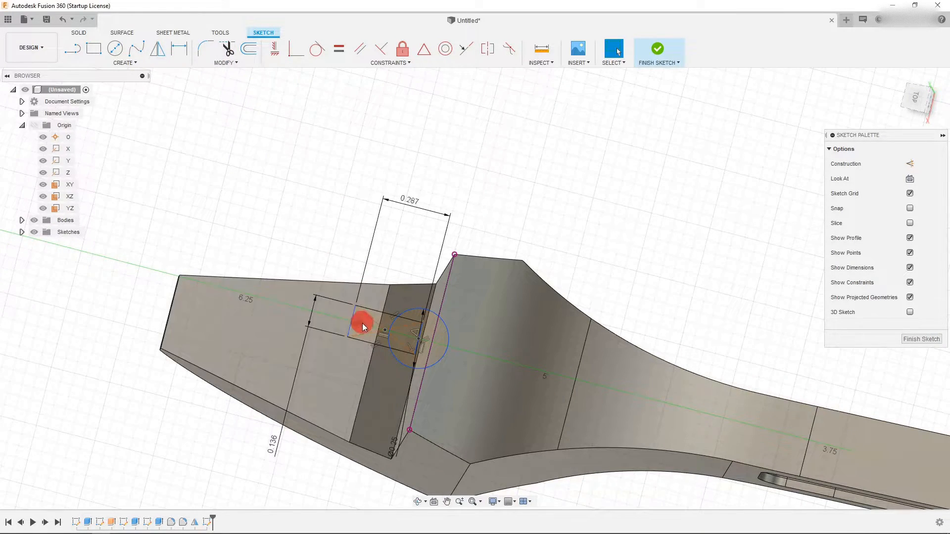
- Constrain the small rectangle and projected jaw edge with a MidPoint constraint
scroll(360, 331, up, 2)
click(420, 343)
mouse_move(432, 343)
mouse_down()
mouse_move(576, 384)
mouse_move(558, 385)
mouse_up()
click(452, 337)
shift+click(482, 349)
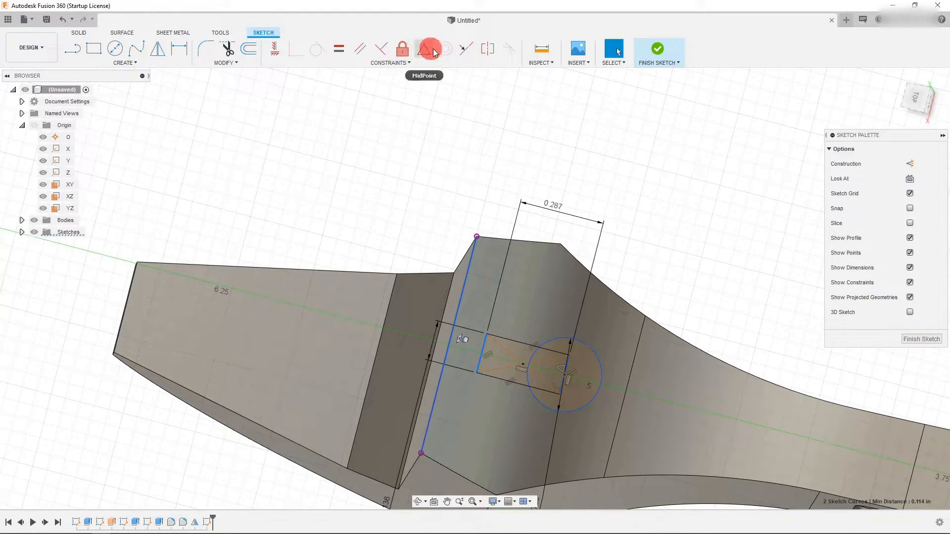
click(463, 50)
click(425, 50)
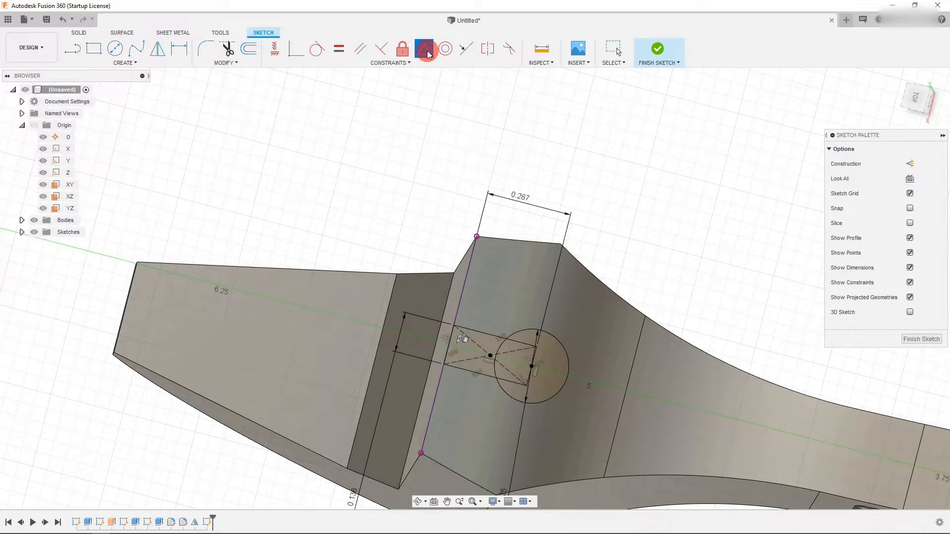
key(Escape)
- Finish the sketch
scroll(435, 205, down, 3)
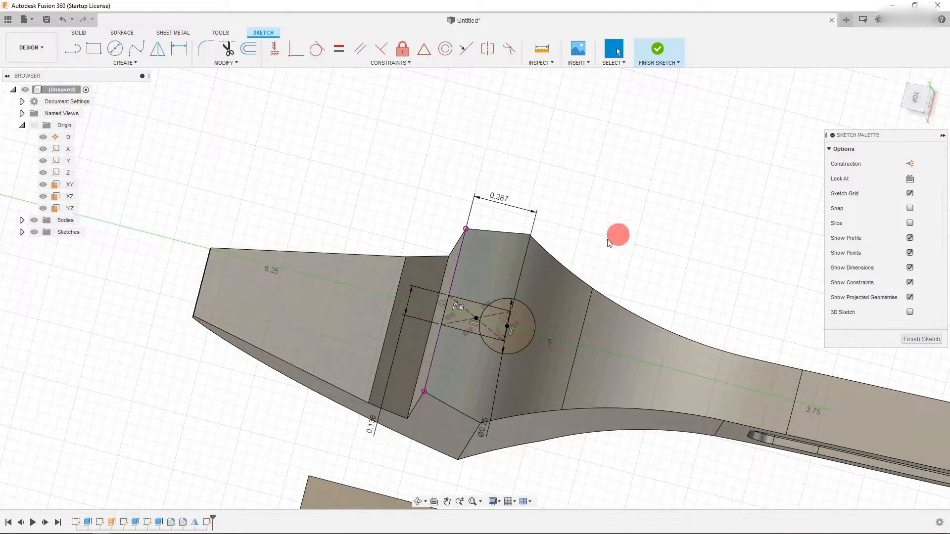
scroll(514, 297, down, 1)
scroll(517, 299, up, 2)
scroll(489, 305, down, 2)
click(657, 52)
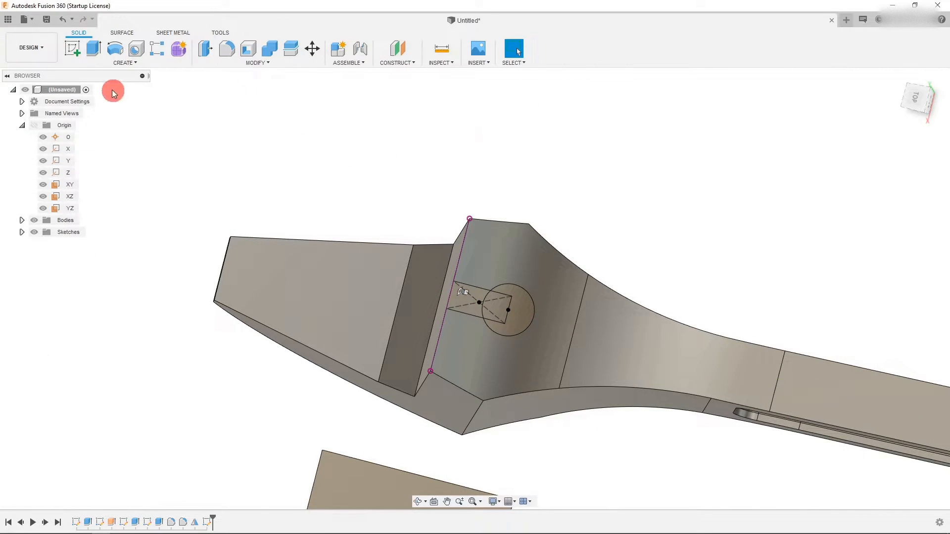
- Extrude-cut the rectangle and circle profiles about 2.606 in down through the jaw
click(98, 52)
click(476, 308)
click(513, 307)
click(519, 307)
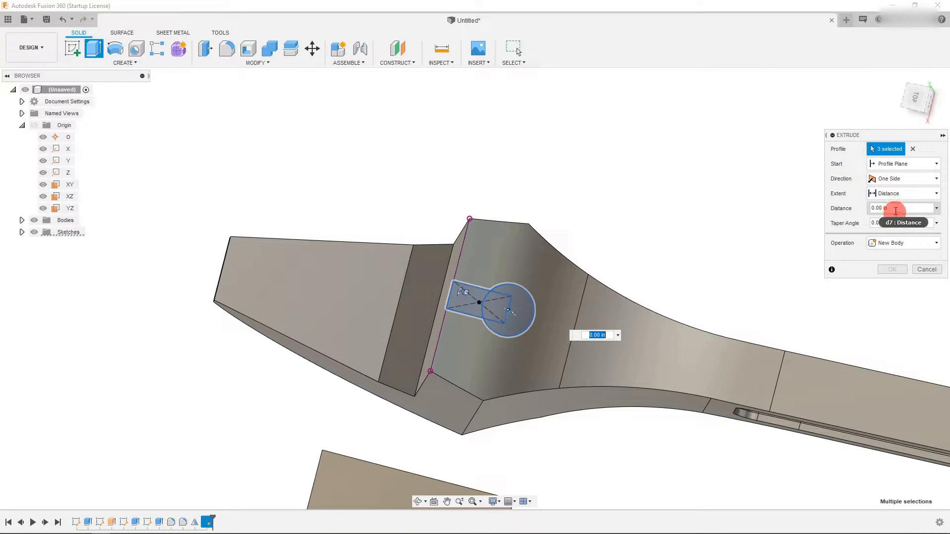
scroll(624, 219, down, 1)
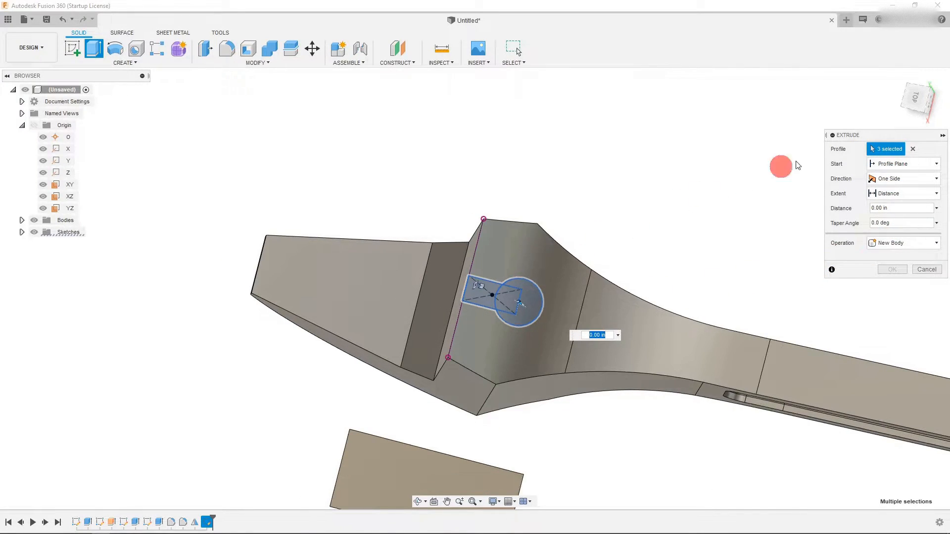
click(914, 113)
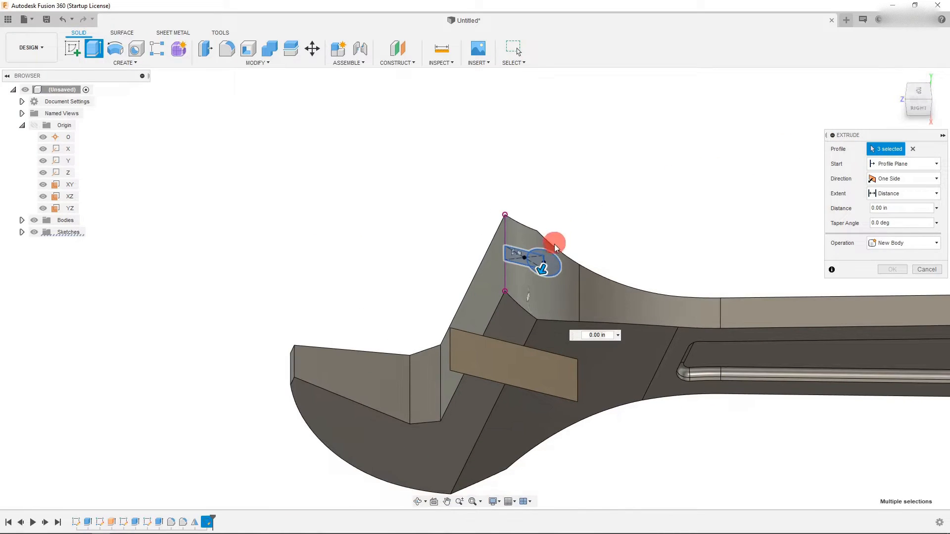
drag(544, 270, 387, 503)
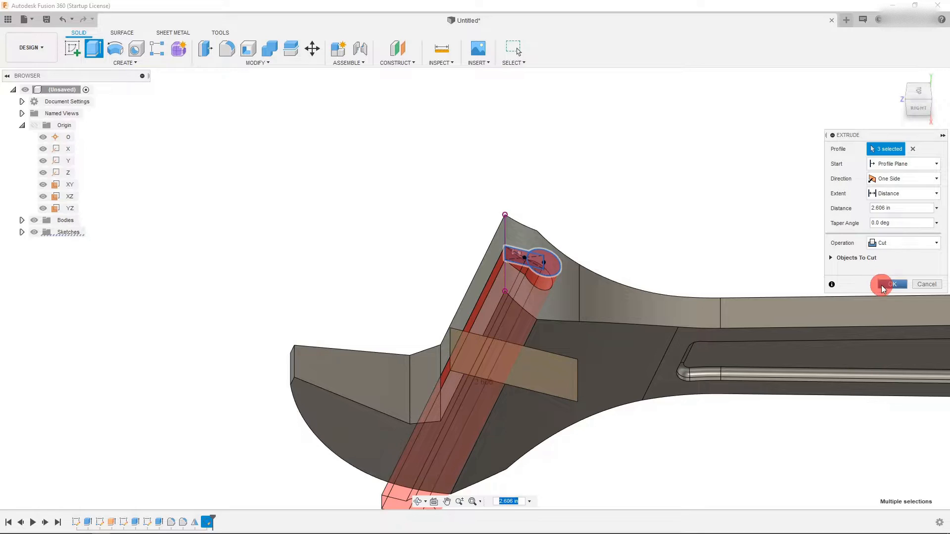
click(881, 284)
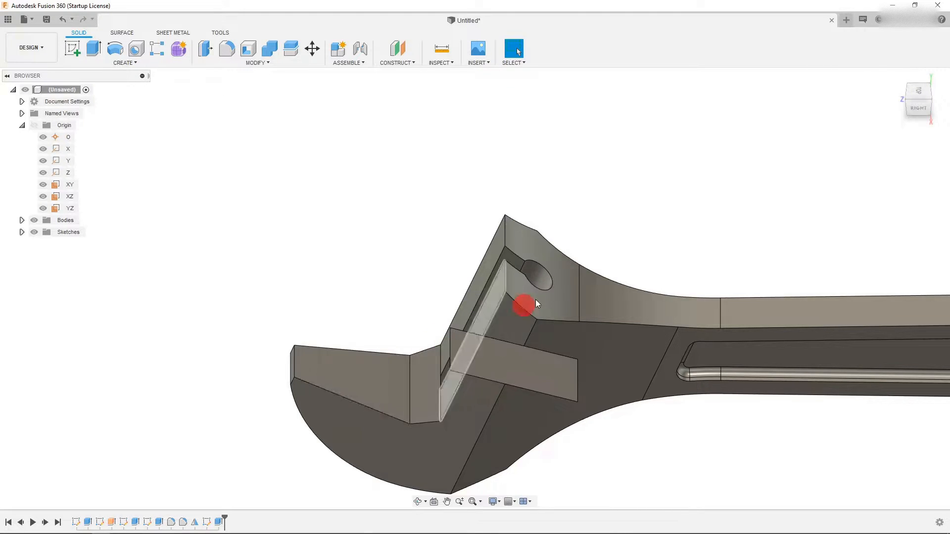
- Reopen the slot sketch and draw a small rectangle spanning the slot's width just above the projected jaw edge
right_click(206, 522)
click(232, 421)
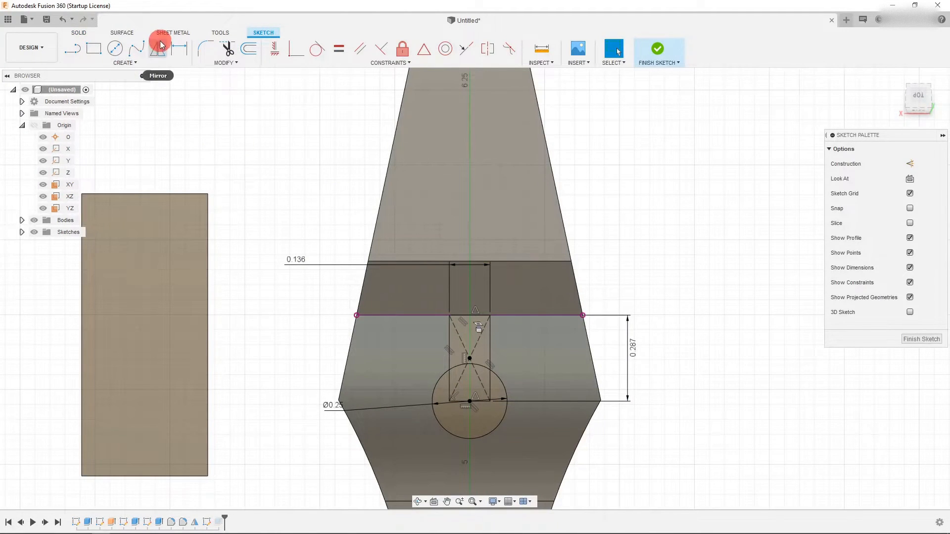
click(94, 48)
drag(444, 314, 495, 267)
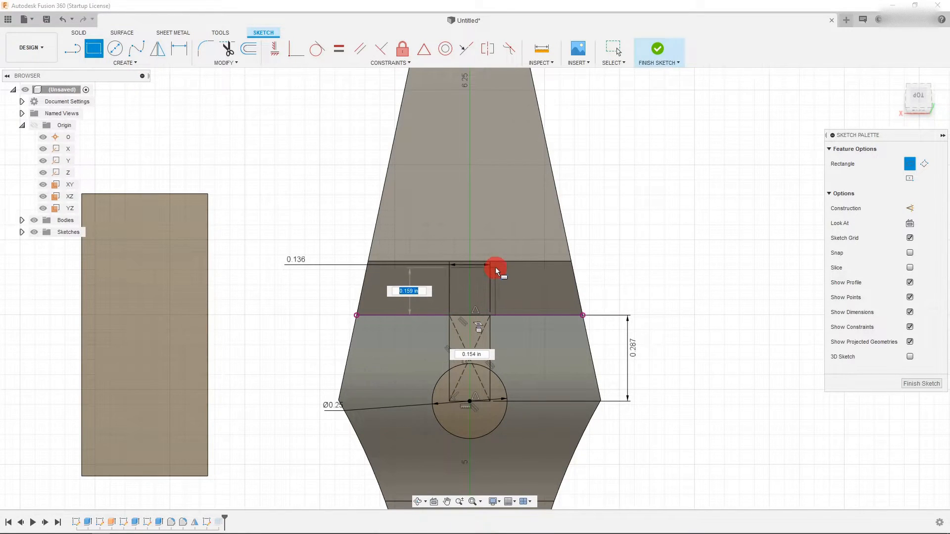
scroll(490, 296, up, 4)
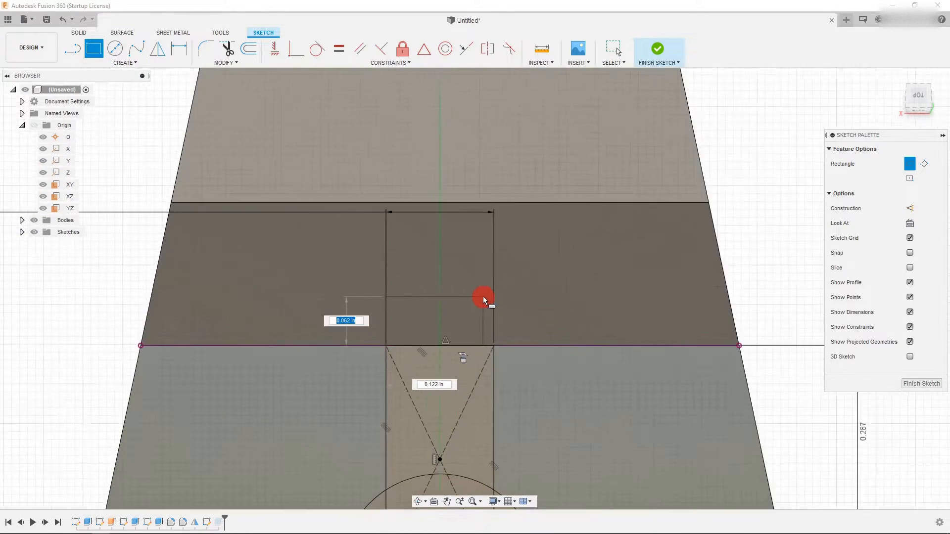
click(484, 274)
key(Escape)
drag(485, 344, 494, 347)
click(453, 274)
mouse_move(455, 272)
mouse_down()
mouse_move(458, 297)
mouse_move(453, 287)
mouse_up()
- Complete the small rectangle above the projected jaw edge and dimension its height to 0.125 in
click(179, 48)
click(491, 311)
click(494, 309)
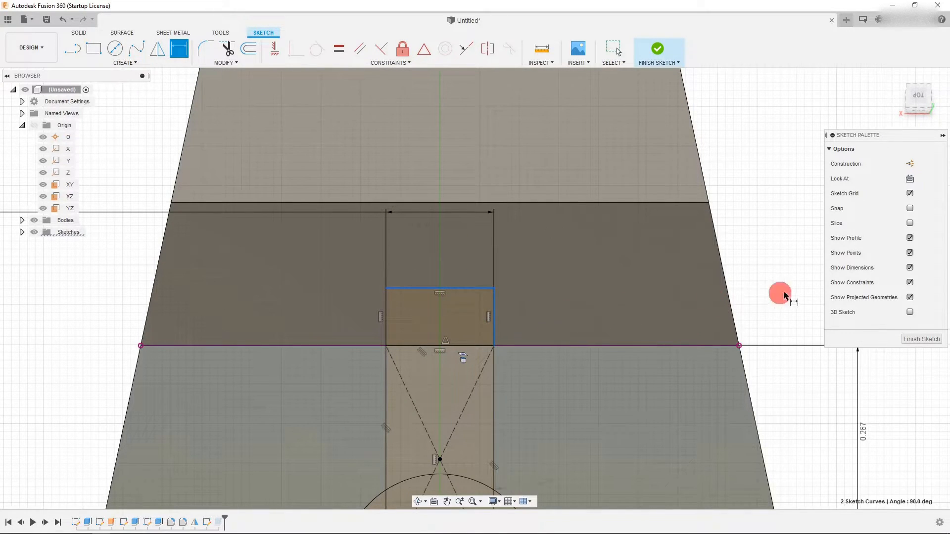
key(Escape)
key(d)
click(459, 288)
click(470, 346)
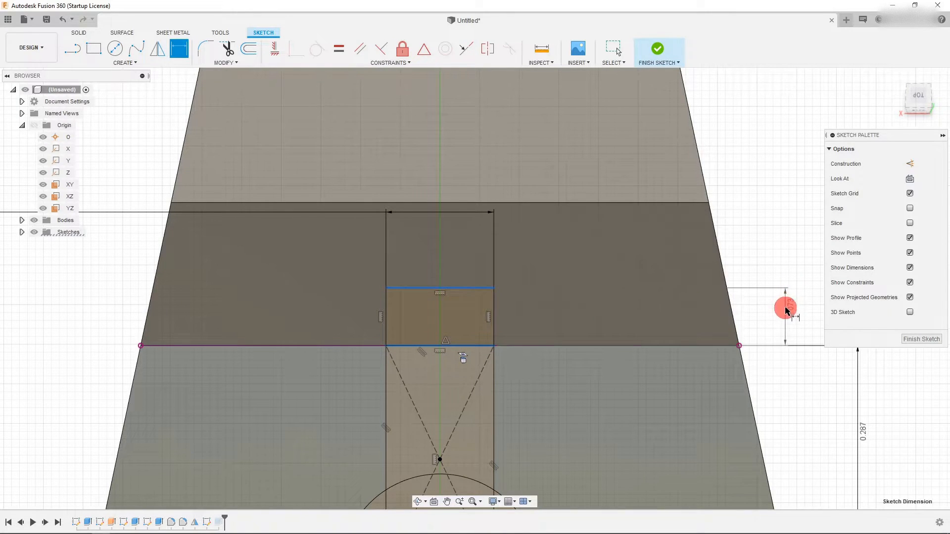
click(785, 300)
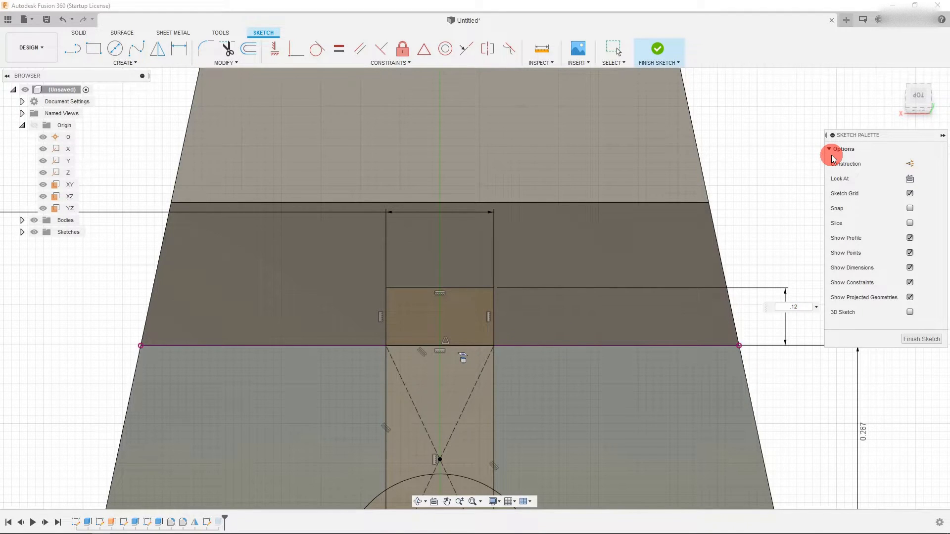
text(5)
key(Return)
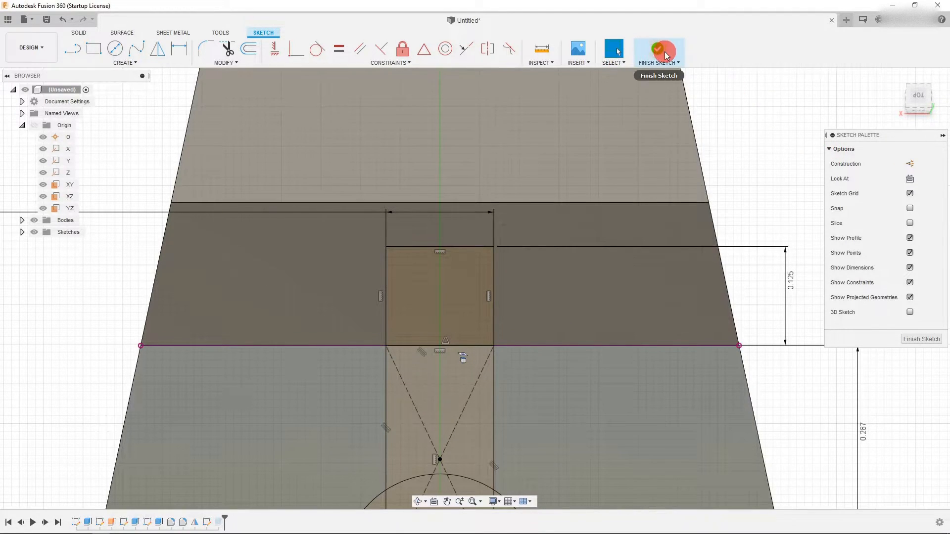
- Finish the sketch and edit the slot's extrude cut so it includes the new rectangle profile
click(657, 48)
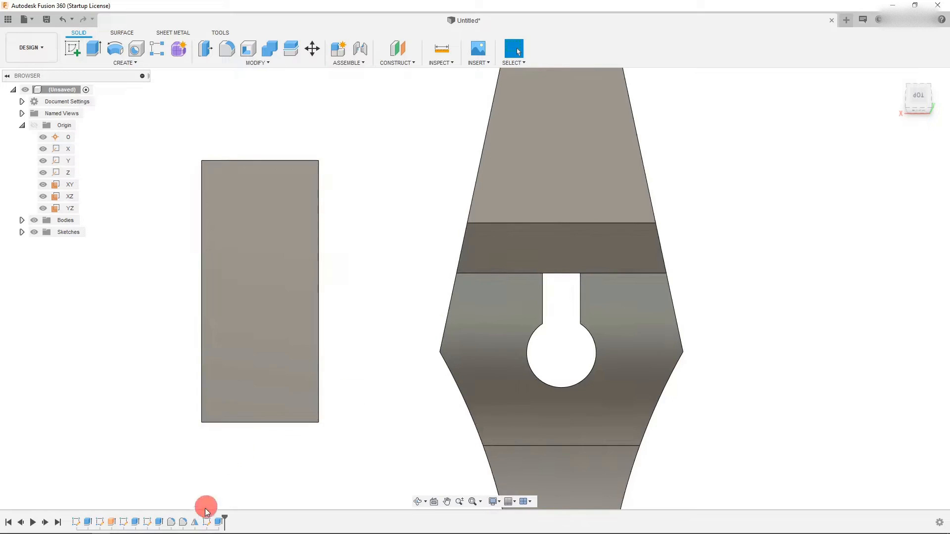
right_click(218, 522)
click(243, 422)
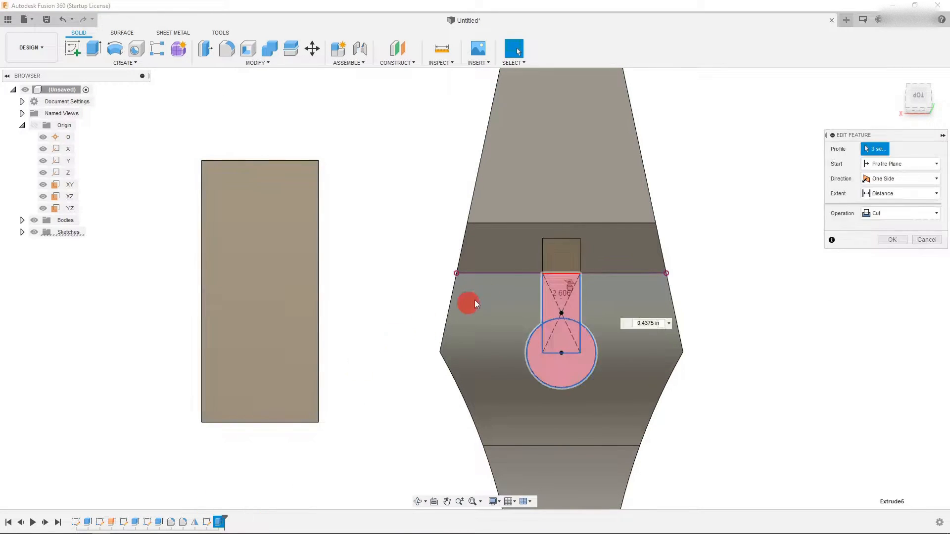
click(893, 284)
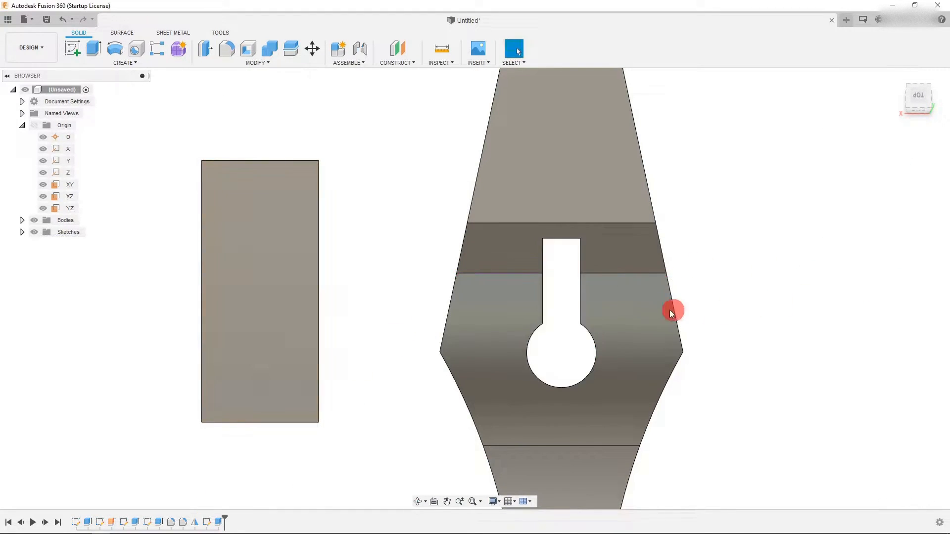
- Save the design under its default name
scroll(663, 310, down, 2)
click(907, 96)
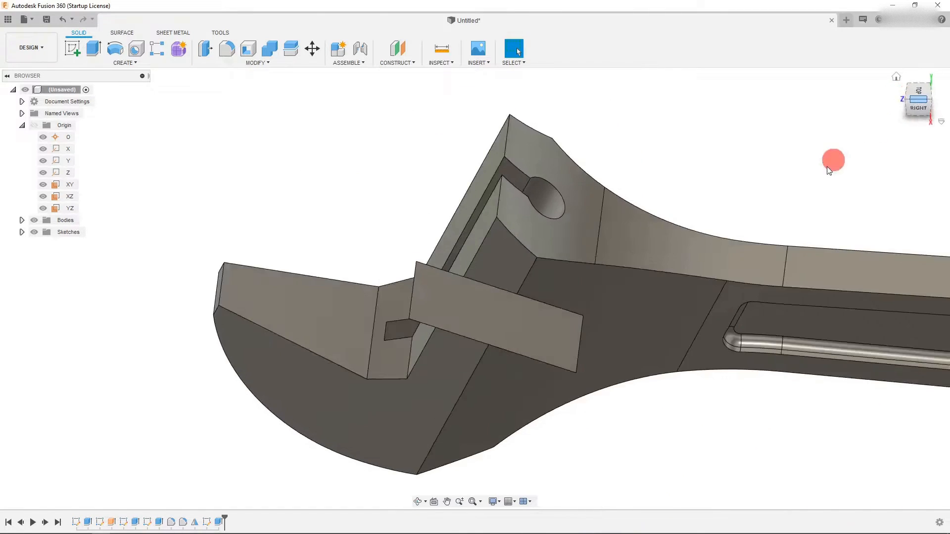
scroll(557, 346, down, 5)
scroll(663, 336, up, 2)
scroll(452, 292, up, 2)
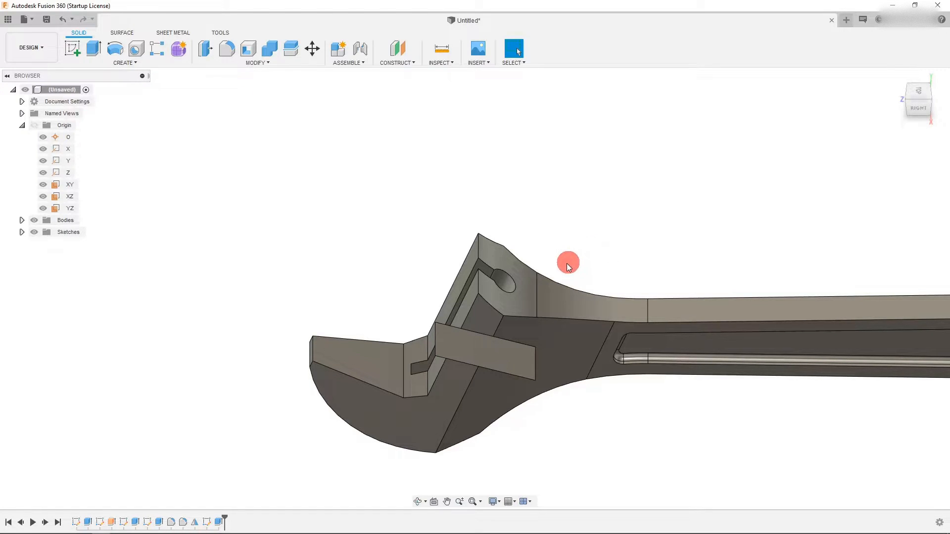
scroll(516, 275, up, 5)
click(62, 187)
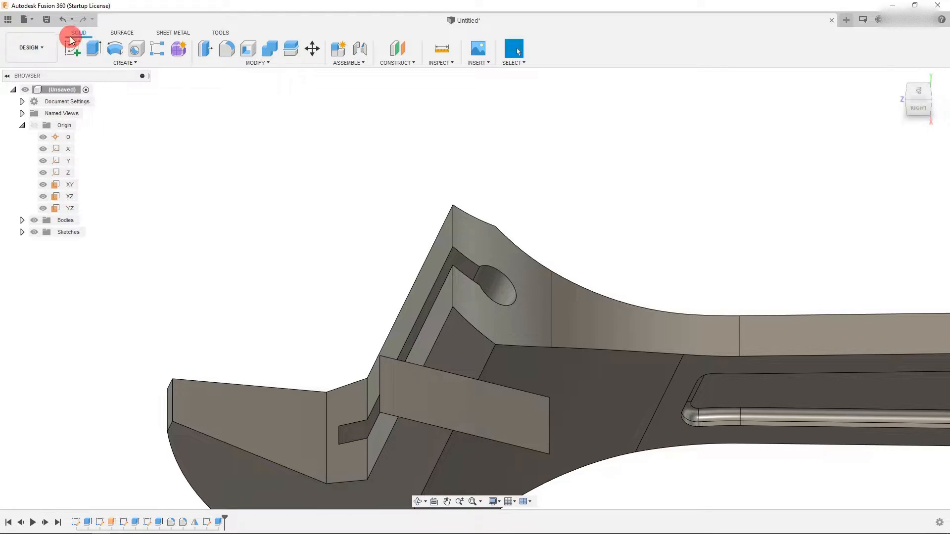
click(46, 19)
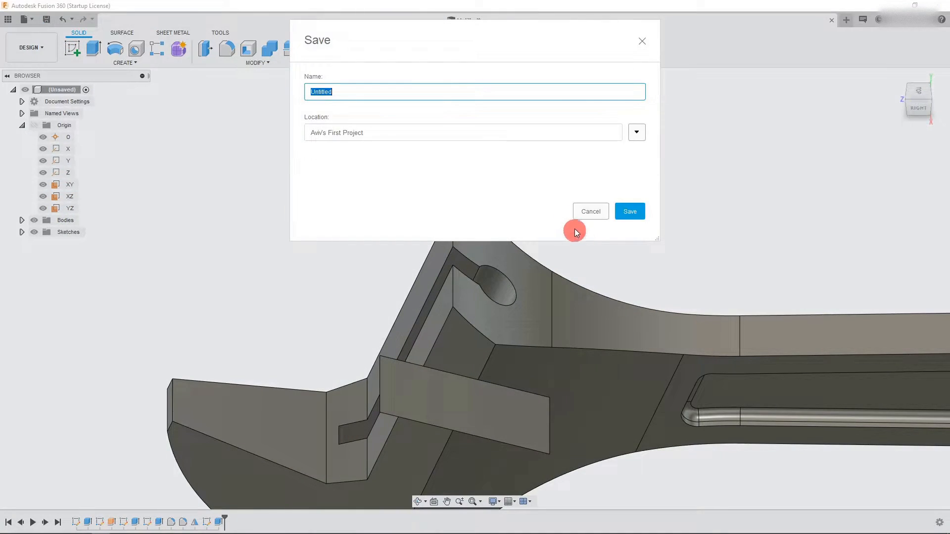
click(618, 210)
- Start a new sketch on the YZ plane, viewed from the right side of the wrench
click(61, 150)
click(68, 196)
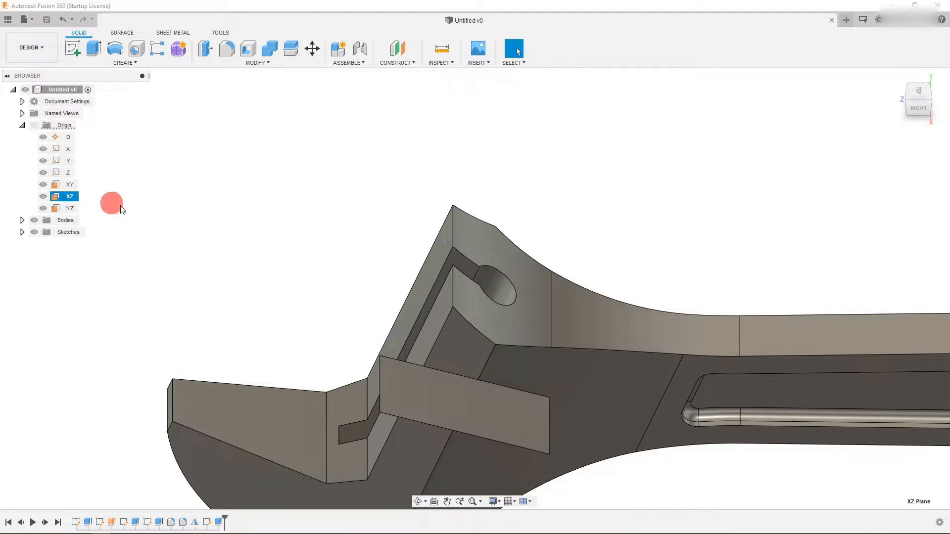
scroll(284, 250, down, 5)
click(69, 185)
click(69, 207)
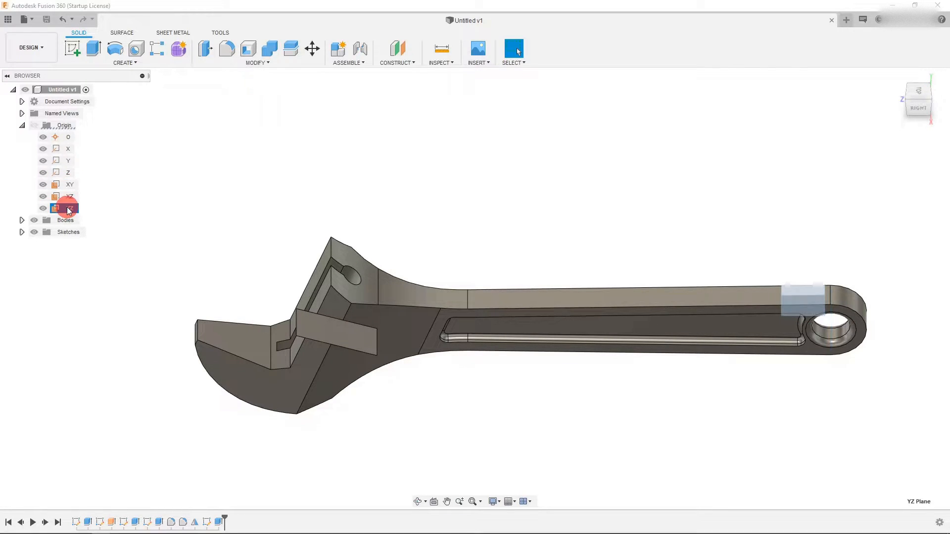
click(921, 92)
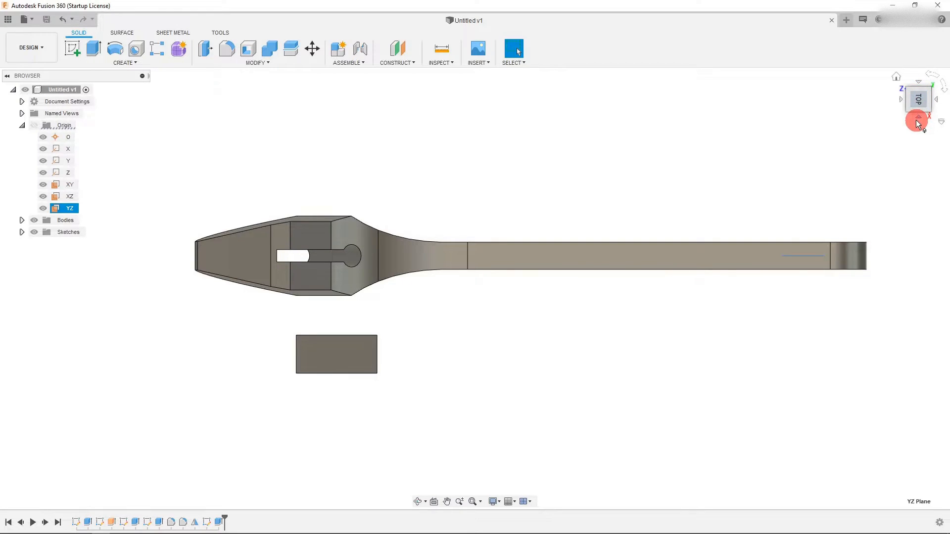
click(918, 123)
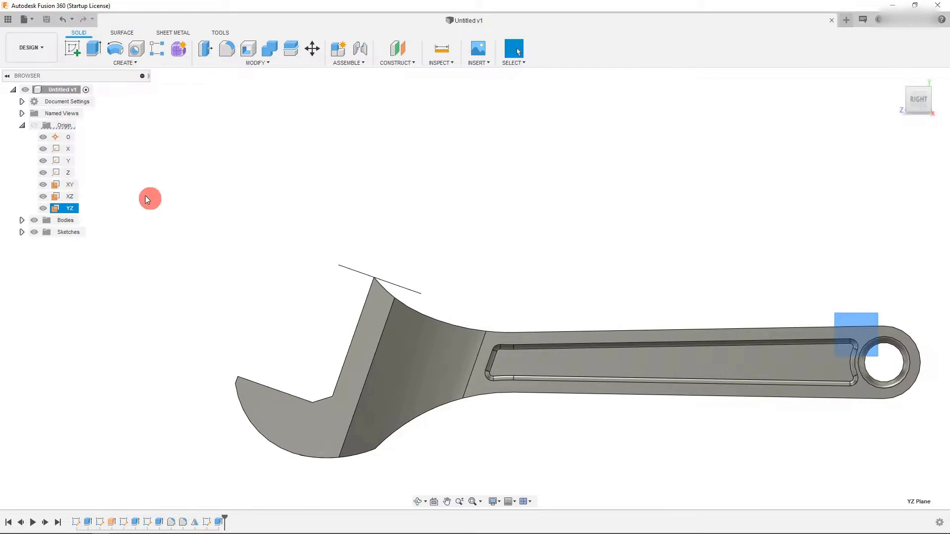
click(74, 49)
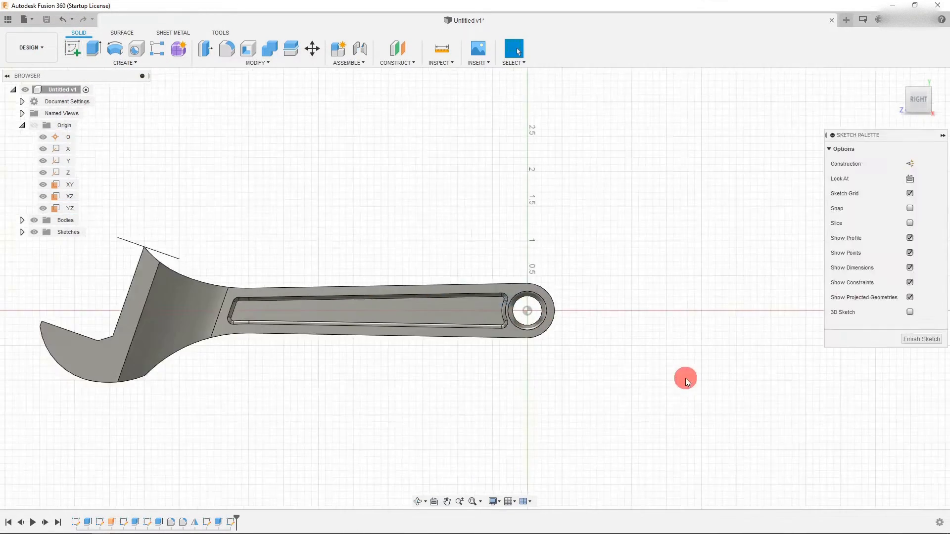
scroll(213, 333, up, 5)
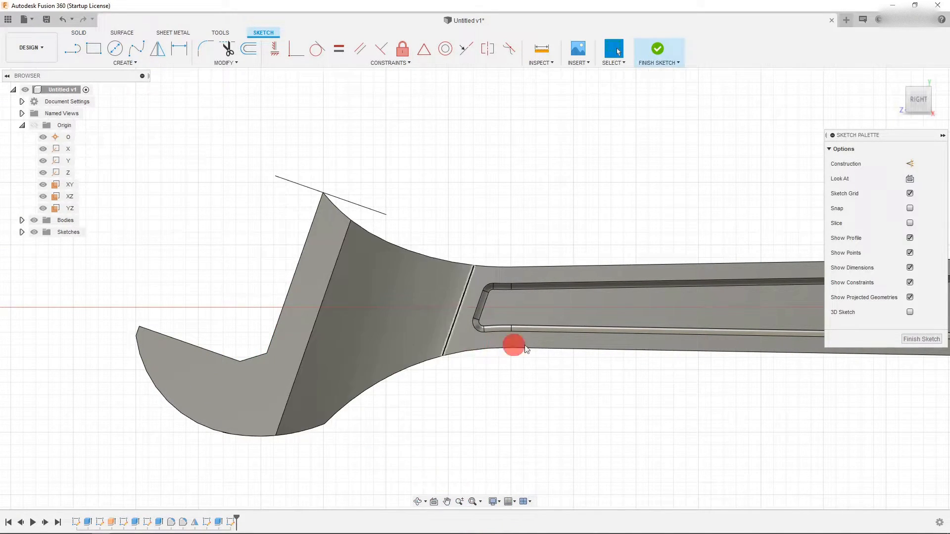
scroll(532, 355, down, 1)
scroll(327, 361, up, 1)
- Create a Section Analysis through the YZ plane to cut the wrench open along its middle
click(222, 32)
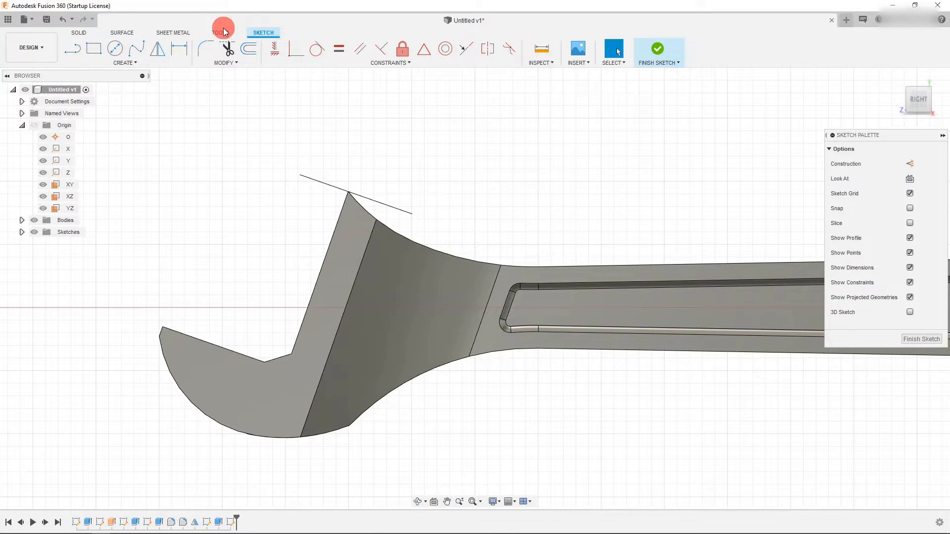
click(278, 51)
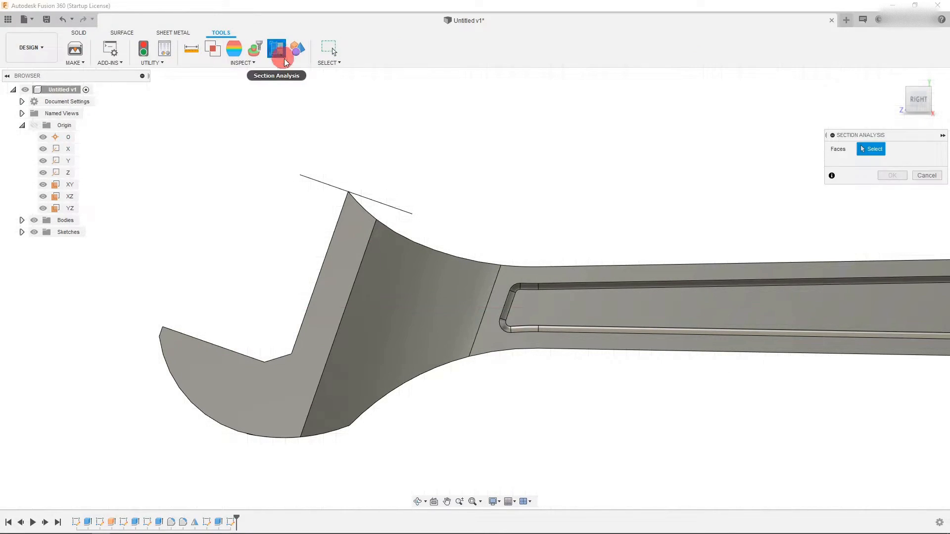
click(67, 184)
scroll(173, 312, down, 3)
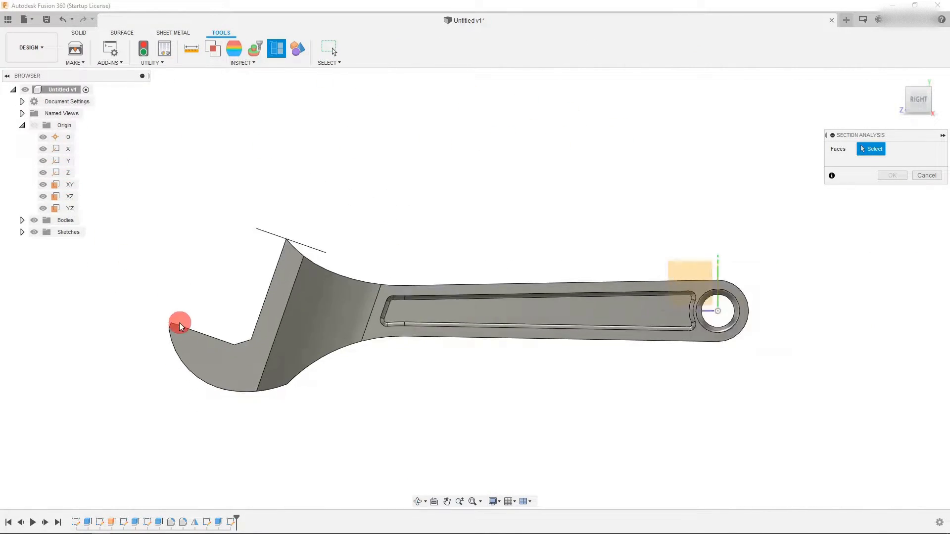
scroll(346, 287, up, 1)
click(597, 283)
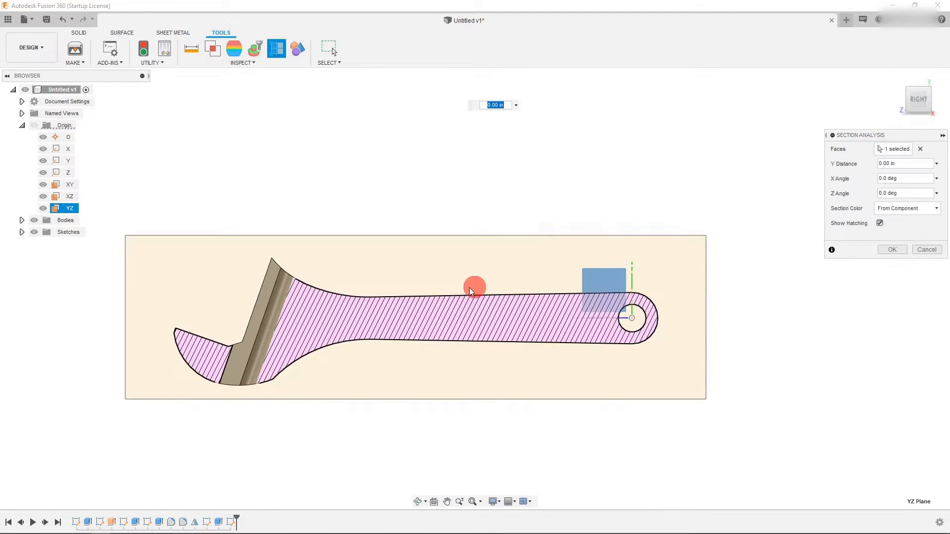
scroll(233, 287, up, 5)
click(883, 250)
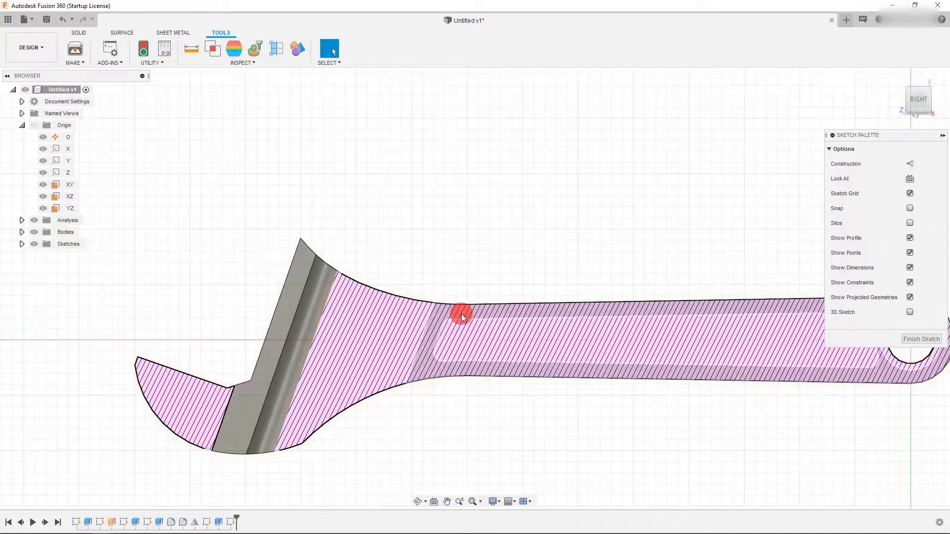
- Draw a line above the lower jaw and delete the extra segment drawn with it
scroll(294, 349, up, 4)
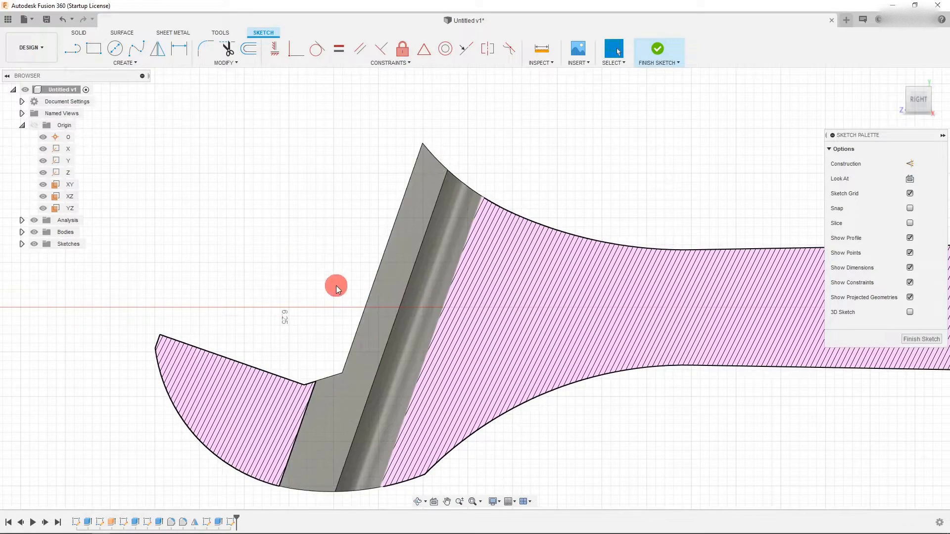
scroll(331, 286, down, 3)
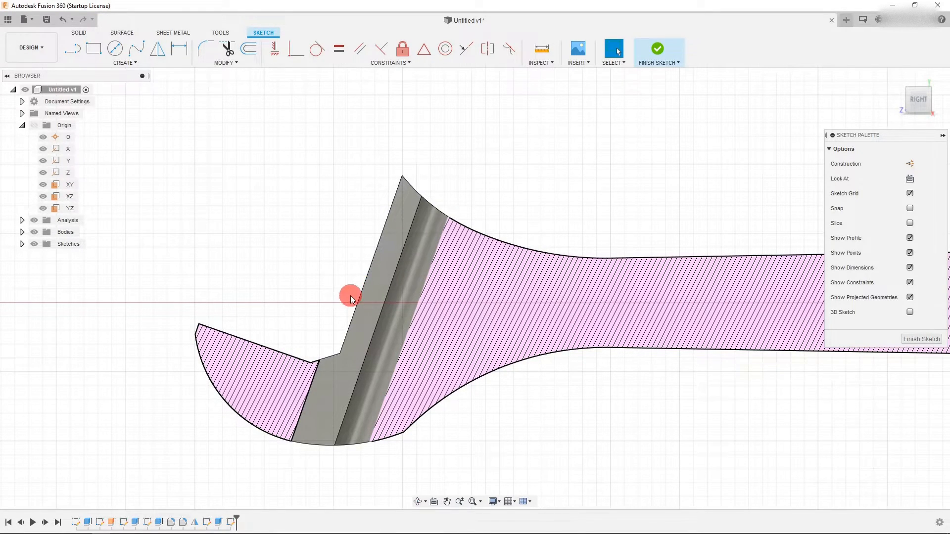
scroll(350, 297, up, 2)
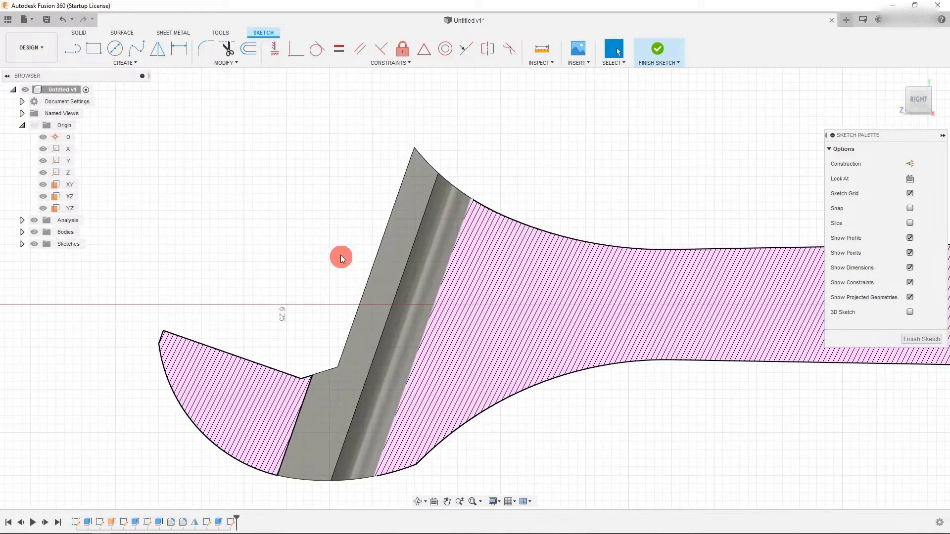
click(76, 49)
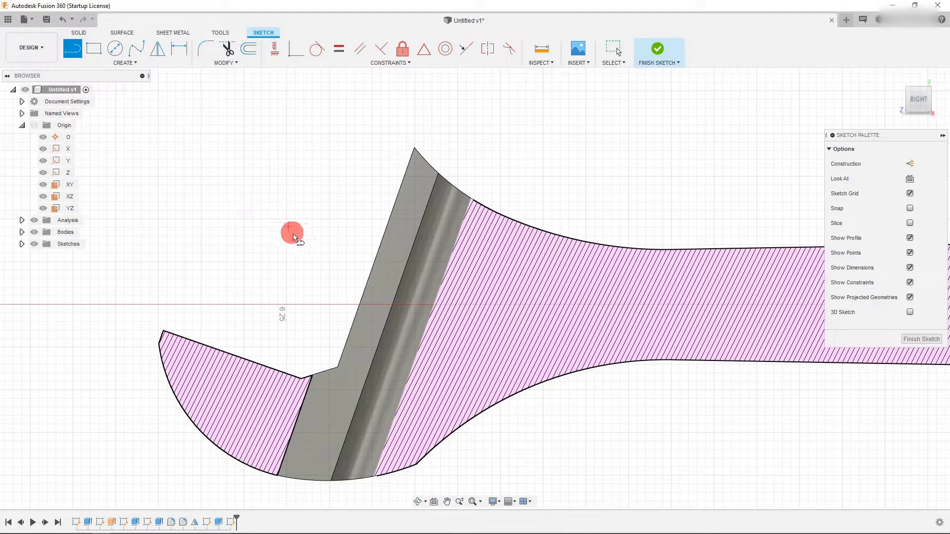
click(357, 263)
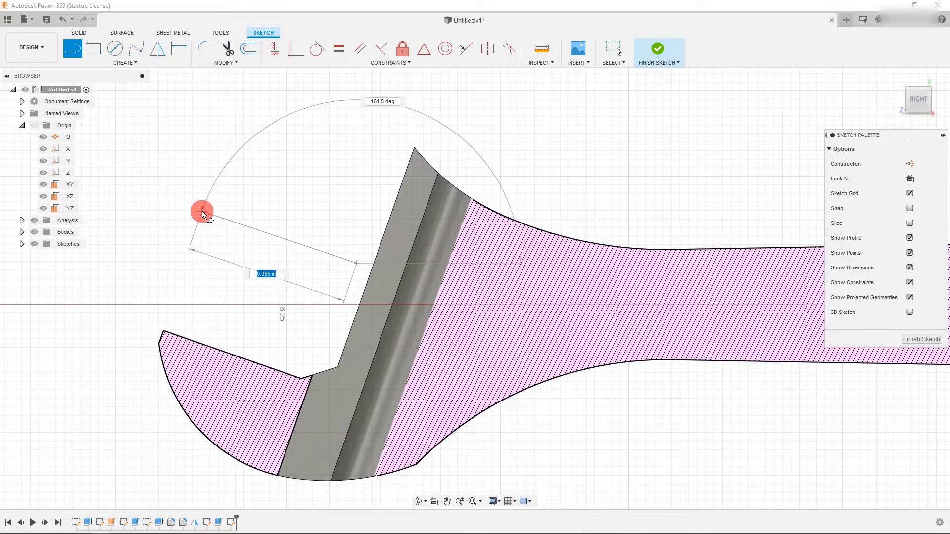
click(189, 212)
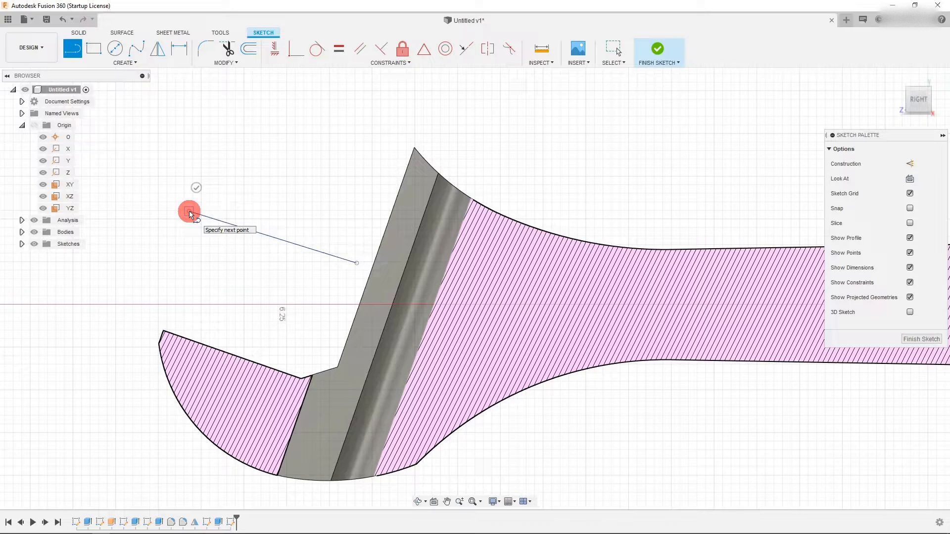
drag(197, 194, 299, 152)
drag(376, 147, 377, 147)
key(Escape)
click(317, 117)
key(Delete)
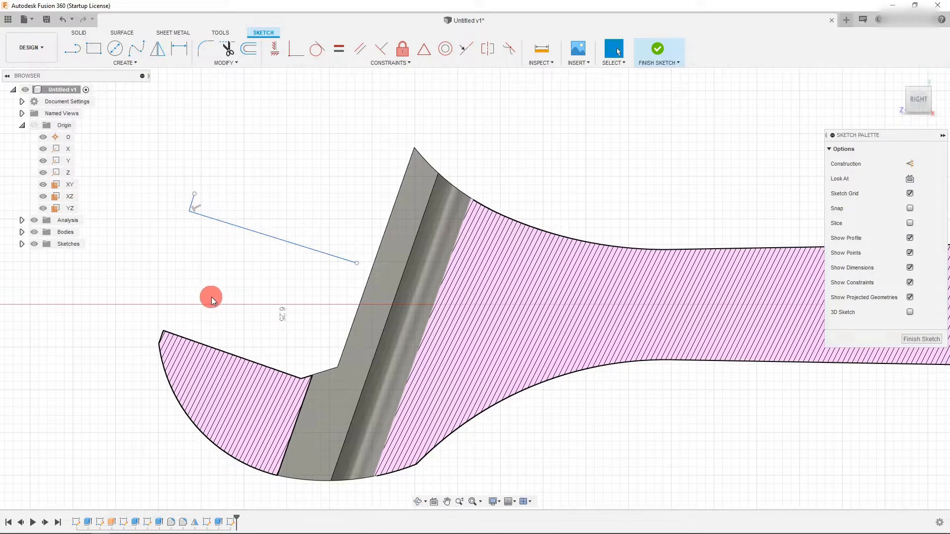
- Make the line parallel to the lower jaw's top edge and shorten its end slightly
shift+click(278, 237)
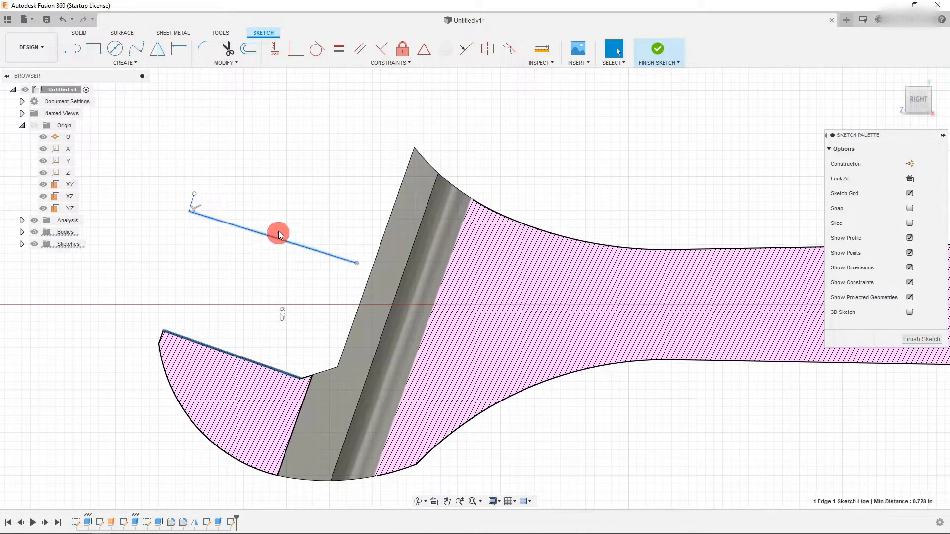
click(357, 48)
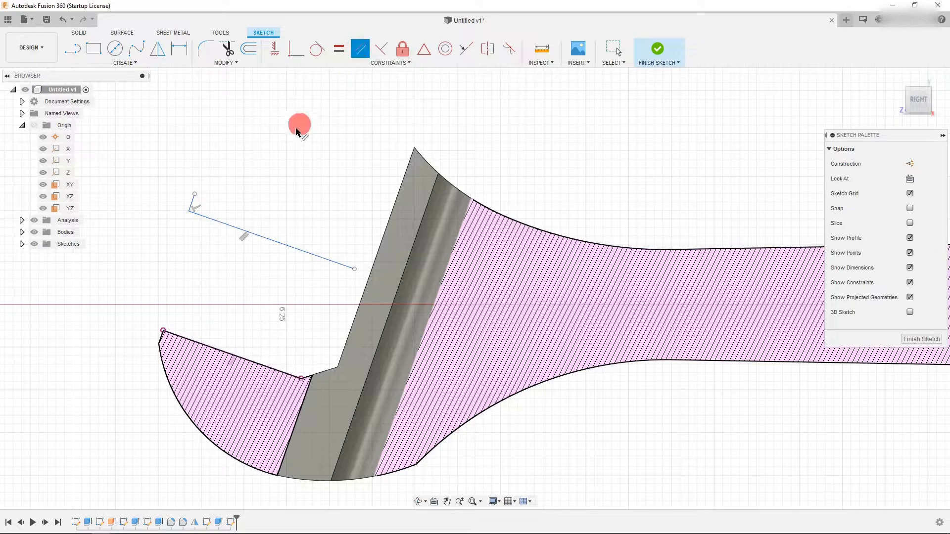
drag(354, 268, 349, 268)
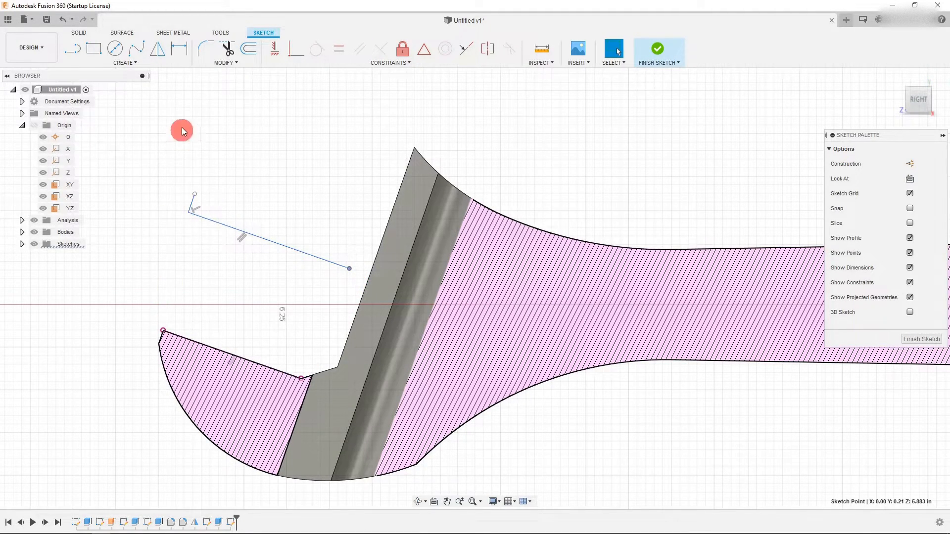
- Check the length of the short edge at the tip of the lower jaw
click(179, 48)
scroll(176, 237, up, 3)
click(145, 377)
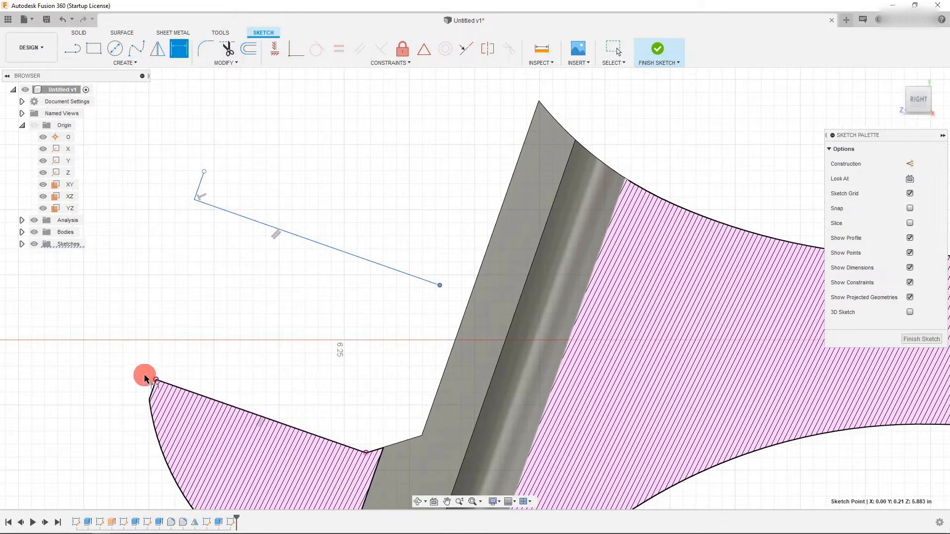
key(Escape)
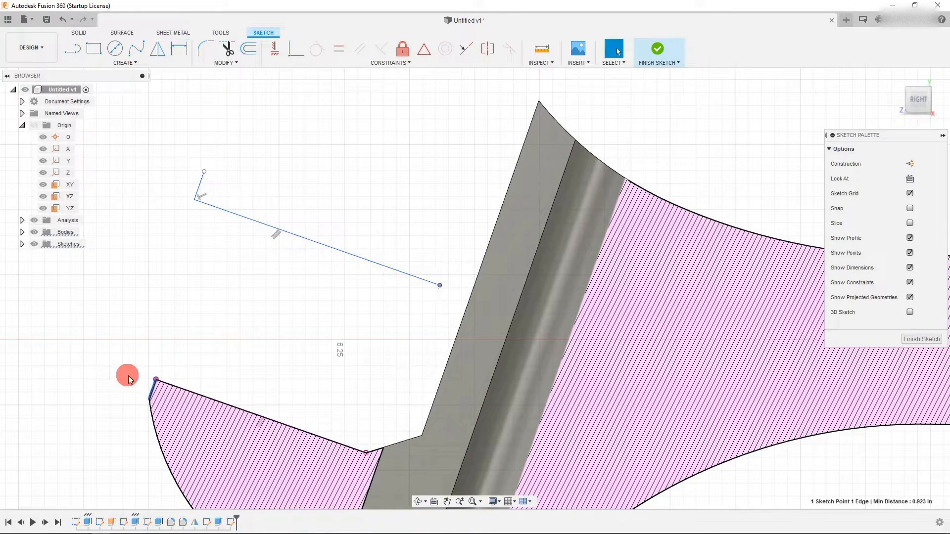
key(d)
click(153, 385)
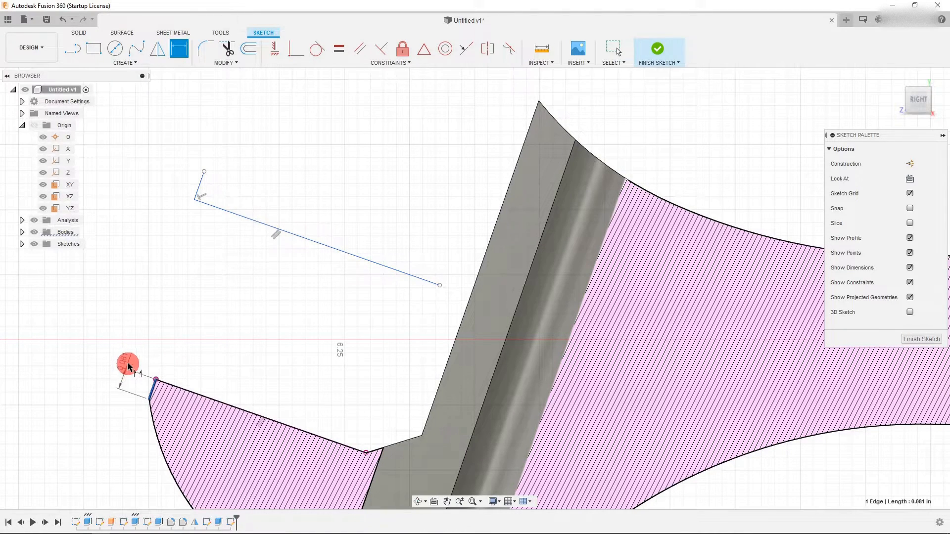
key(Escape)
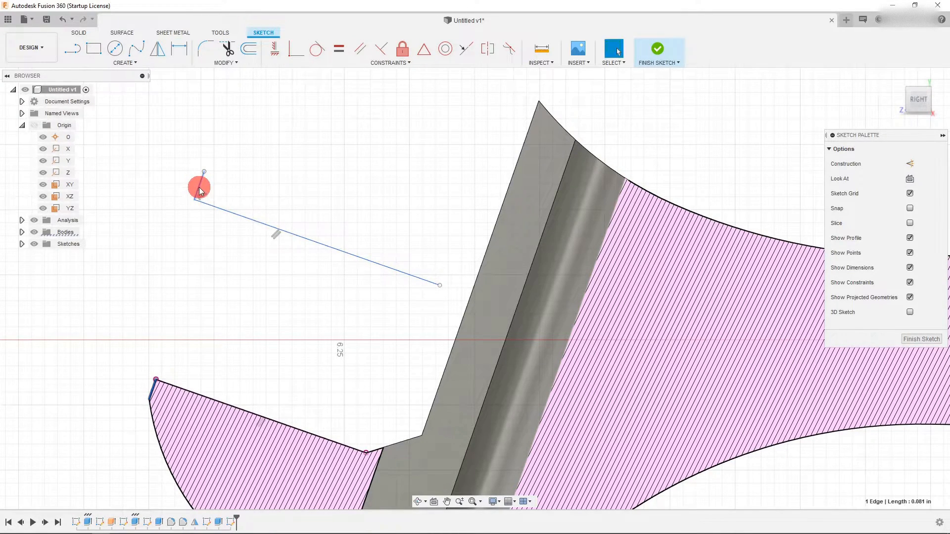
key(Escape)
- Dimension the short end segment of the drawn line at 0.081 in
click(182, 44)
click(200, 187)
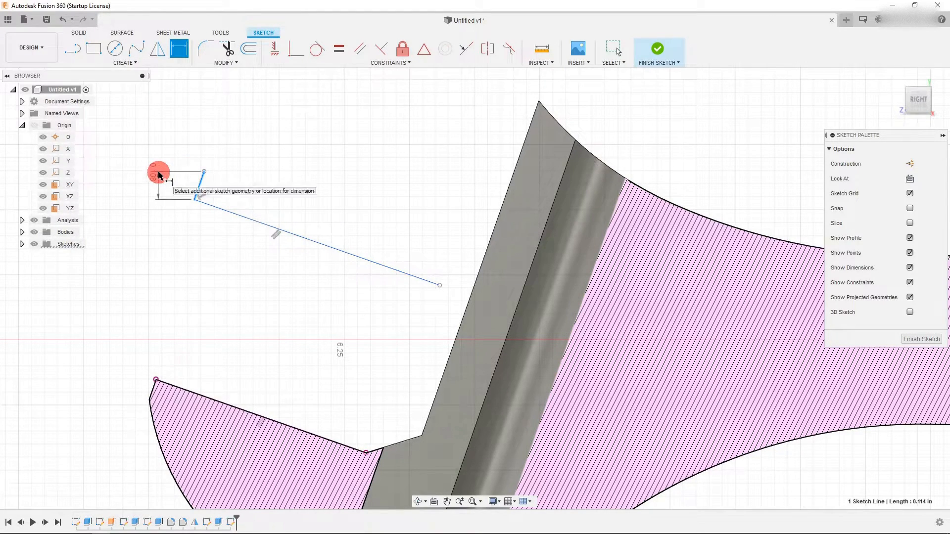
click(162, 147)
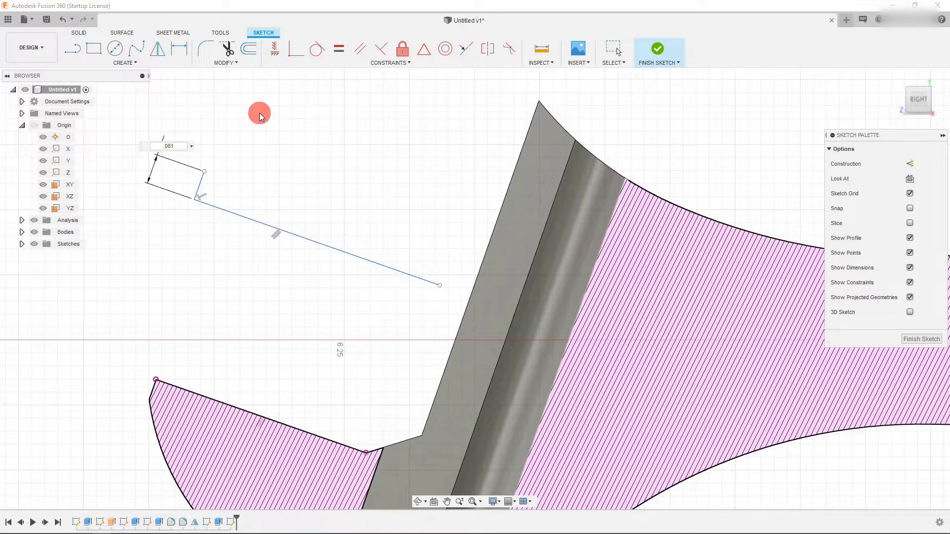
key(Return)
- Draw a three-point arc from the short segment's end, curving over to a point above the jaw
click(124, 62)
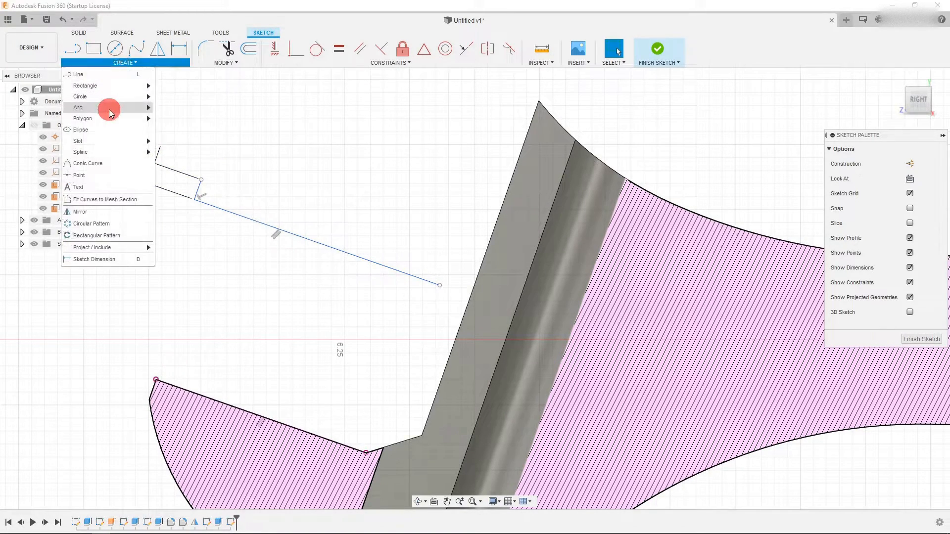
mouse_move(112, 106)
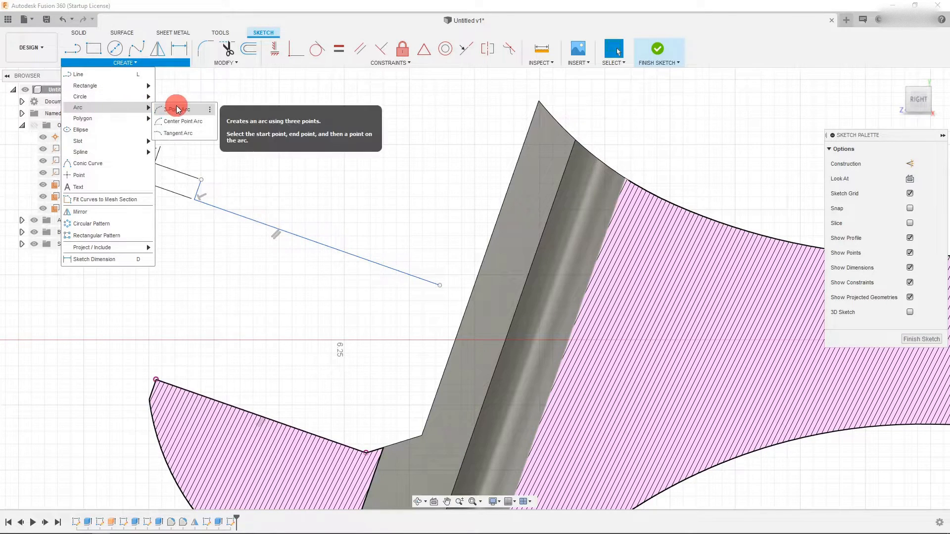
click(168, 109)
click(201, 181)
scroll(245, 260, down, 3)
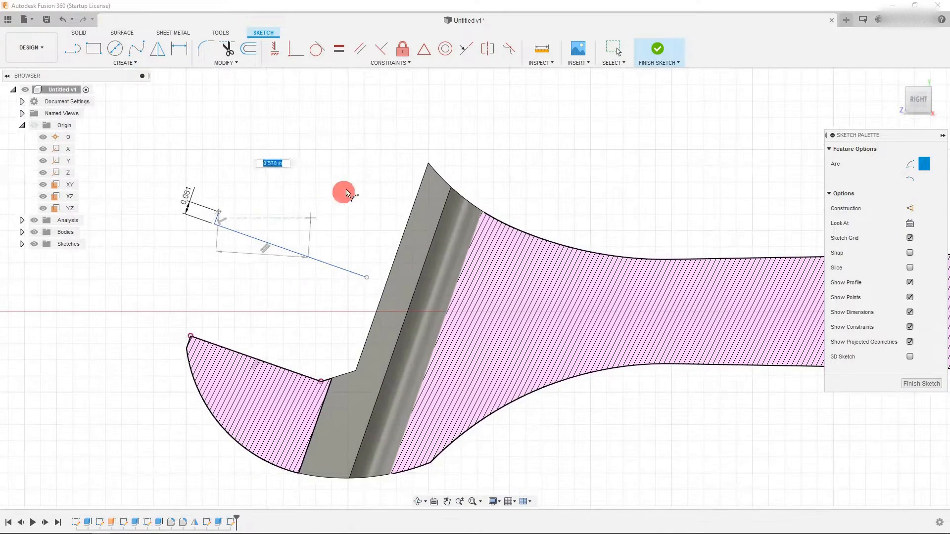
click(391, 176)
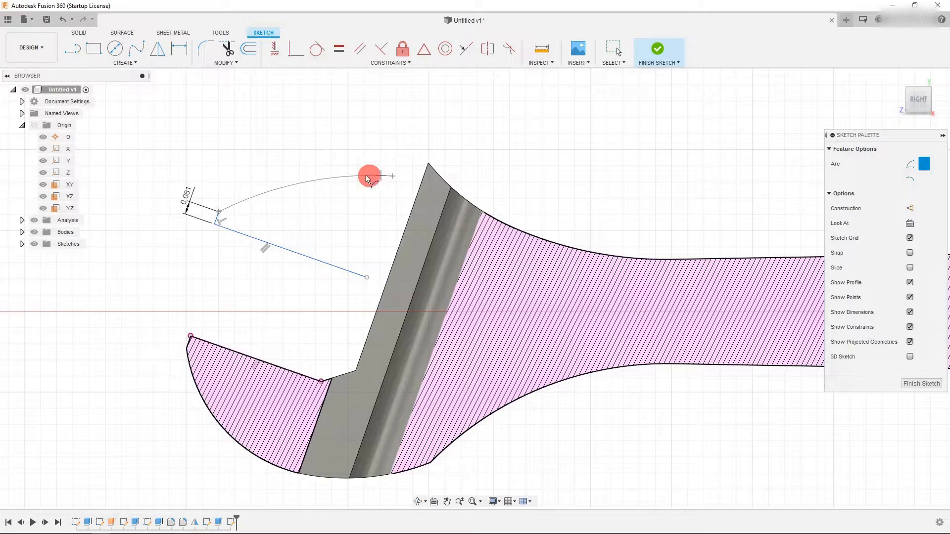
click(299, 177)
key(Escape)
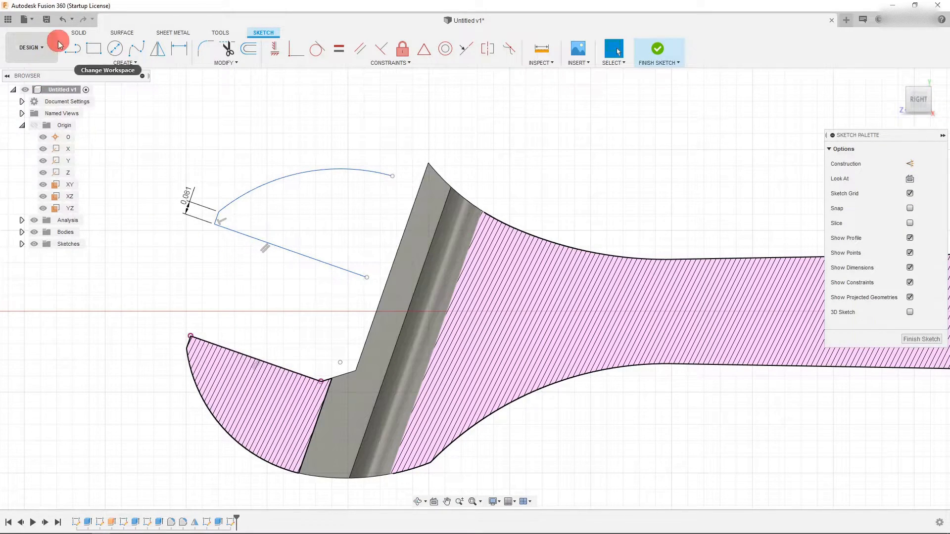
click(60, 45)
click(331, 383)
click(321, 382)
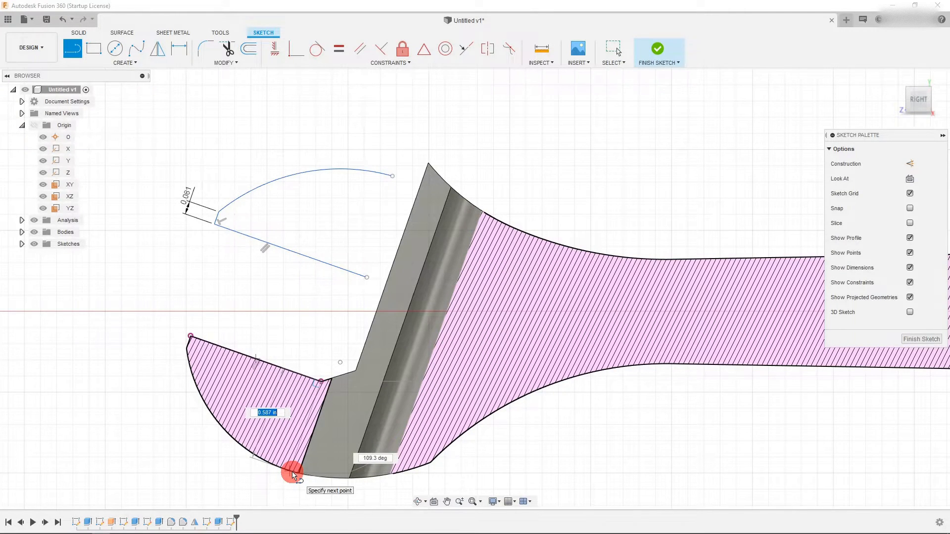
key(Escape)
- Draw a line connecting the long line's end to the arc's end, closing the shape
scroll(385, 170, up, 3)
click(76, 51)
click(362, 367)
click(357, 353)
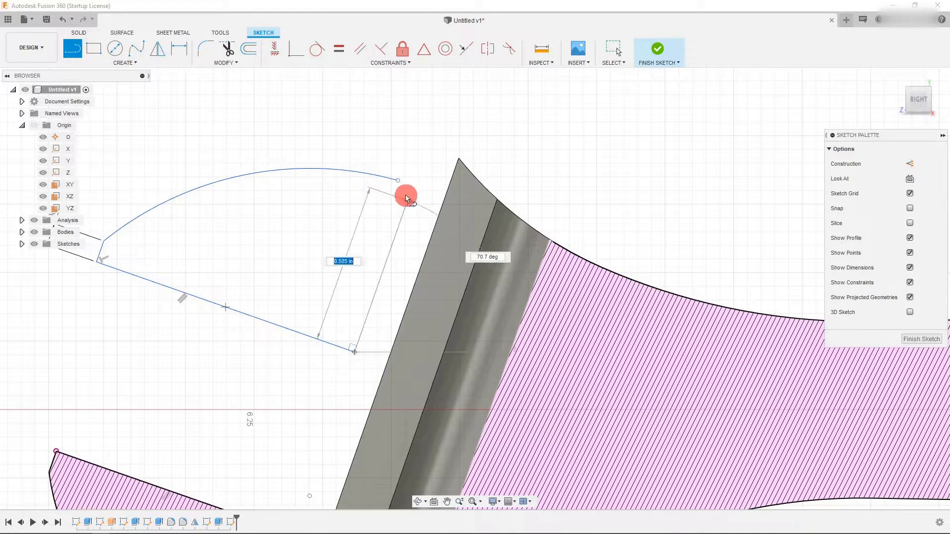
click(413, 186)
key(Escape)
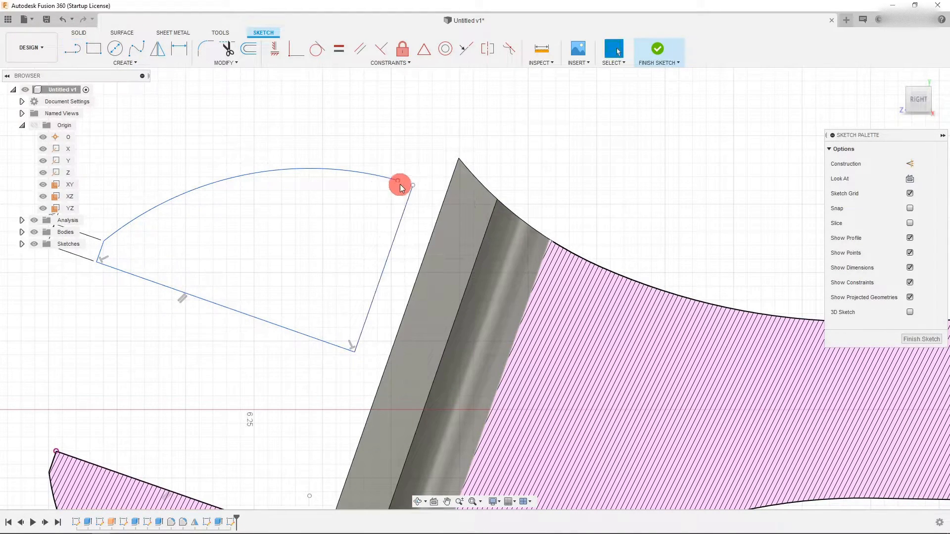
- Dimension the length of the closing line beside the jaw
key(d)
click(406, 208)
click(425, 247)
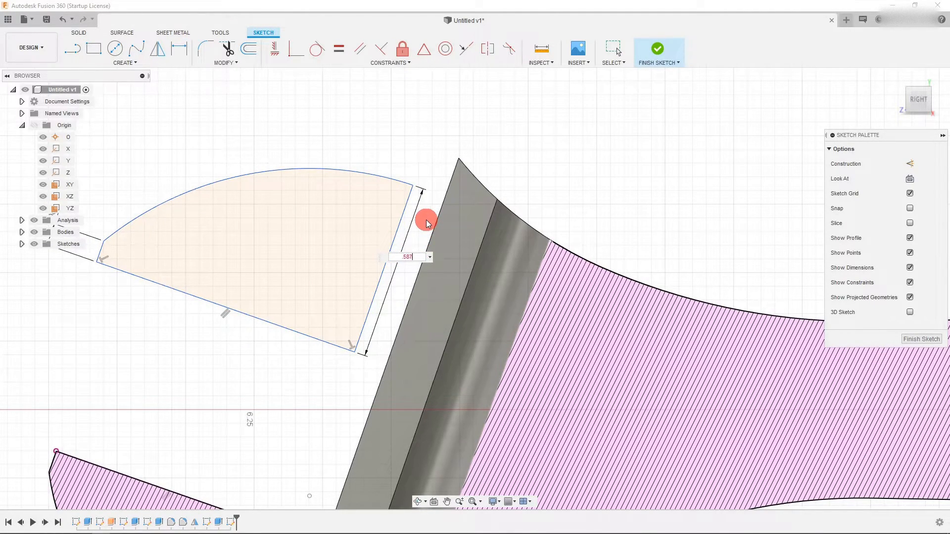
key(Escape)
scroll(386, 208, down, 5)
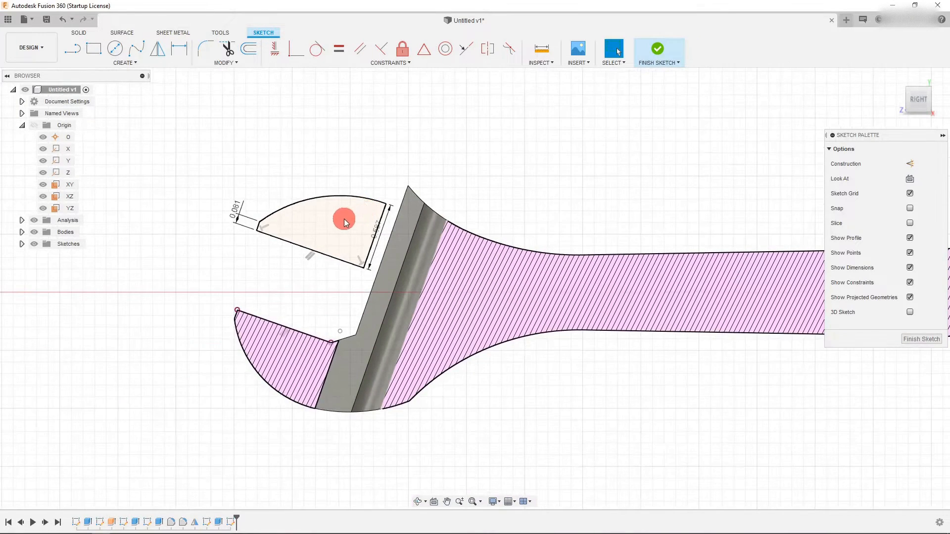
scroll(363, 307, up, 2)
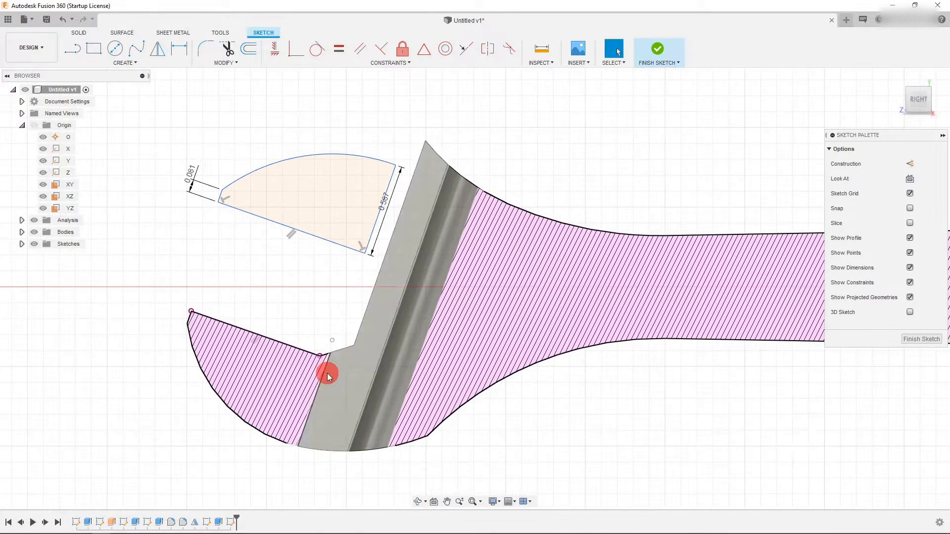
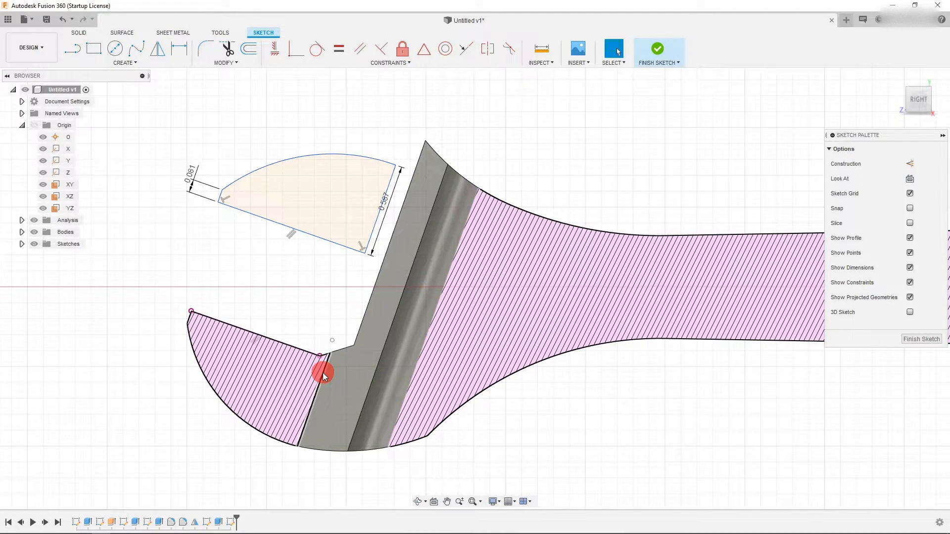
- Constrain the shape's closing line to be collinear with the jaw's inner face
click(393, 223)
click(377, 215)
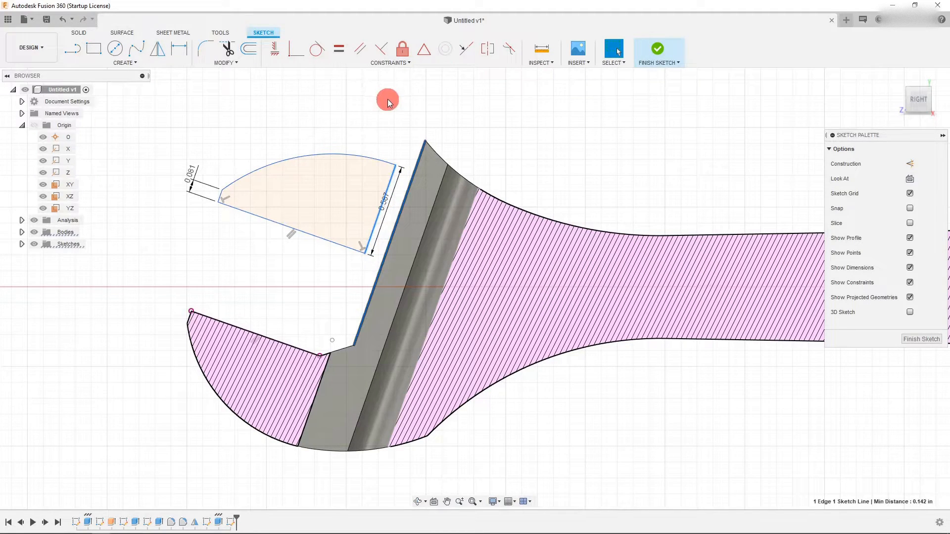
click(460, 47)
- Drag the shape down along the jaw face so its corner meets the lower jaw's tip
mouse_move(345, 251)
mouse_down()
mouse_move(319, 341)
mouse_move(312, 303)
mouse_move(382, 204)
mouse_move(298, 352)
mouse_up()
scroll(195, 303, up, 5)
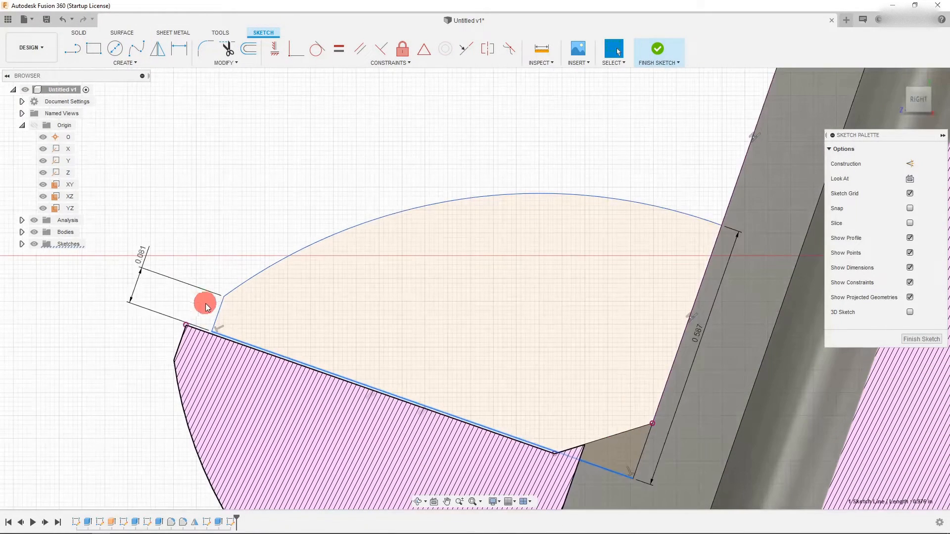
drag(218, 311, 197, 302)
scroll(214, 229, down, 5)
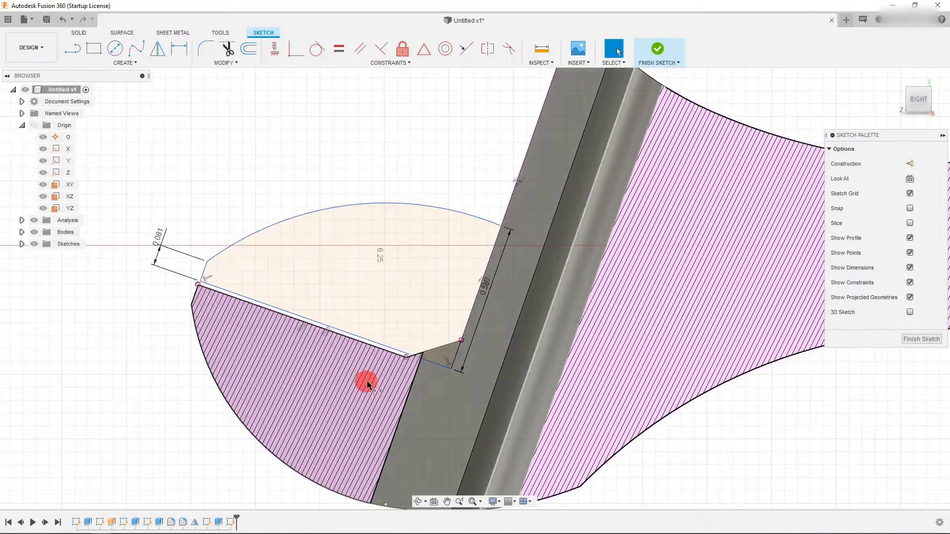
- Add a driven dimension between the lower jaw's sloped edge and the shape's lower line
key(d)
click(406, 393)
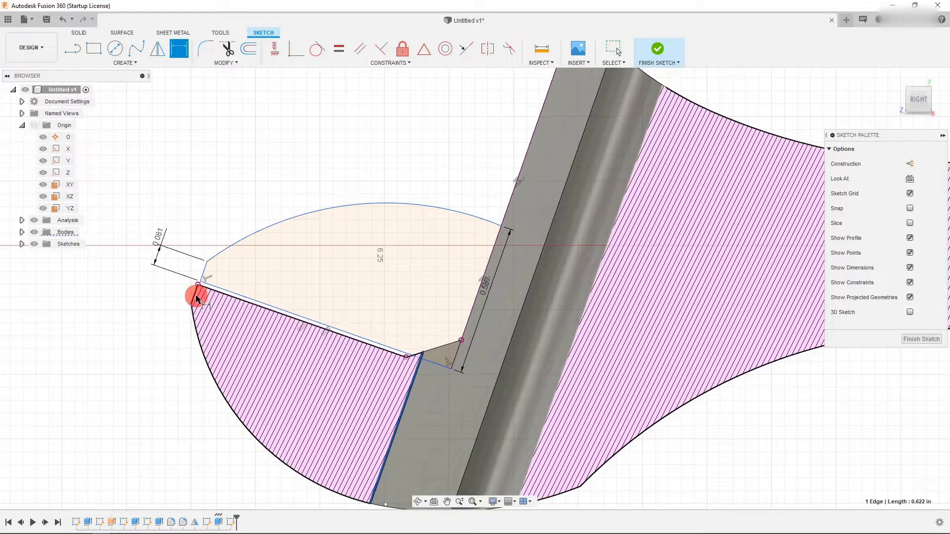
click(170, 410)
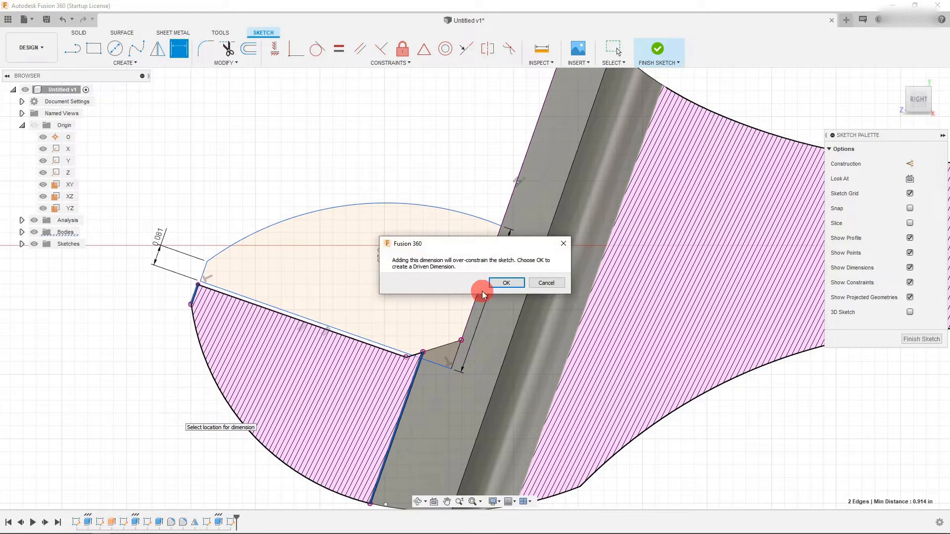
click(502, 283)
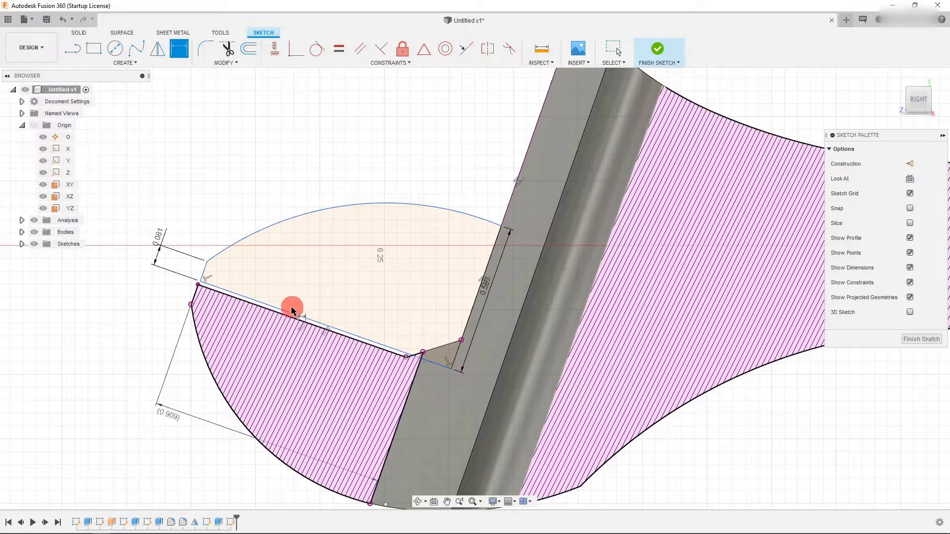
- Try dimensioning the distance between the short end segment and the closing line, then undo and delete it
click(203, 271)
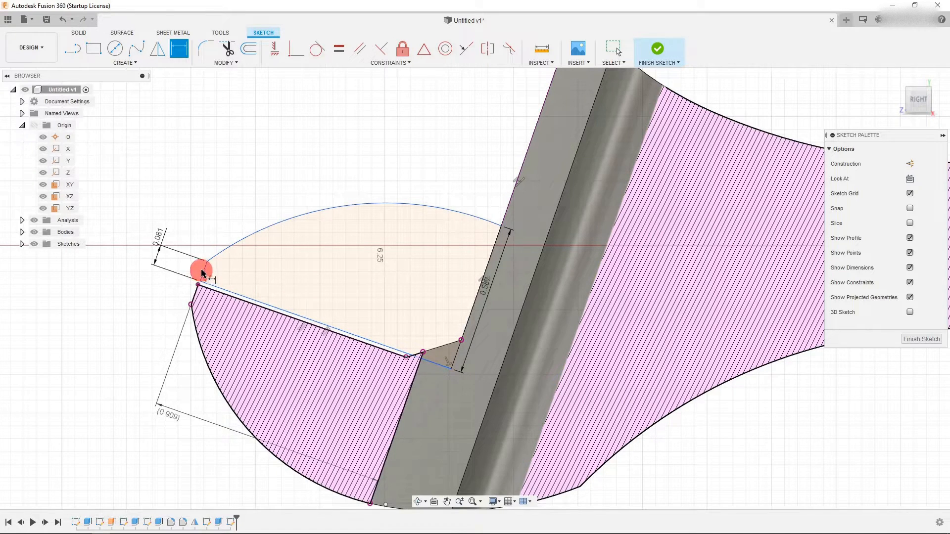
click(465, 329)
click(313, 286)
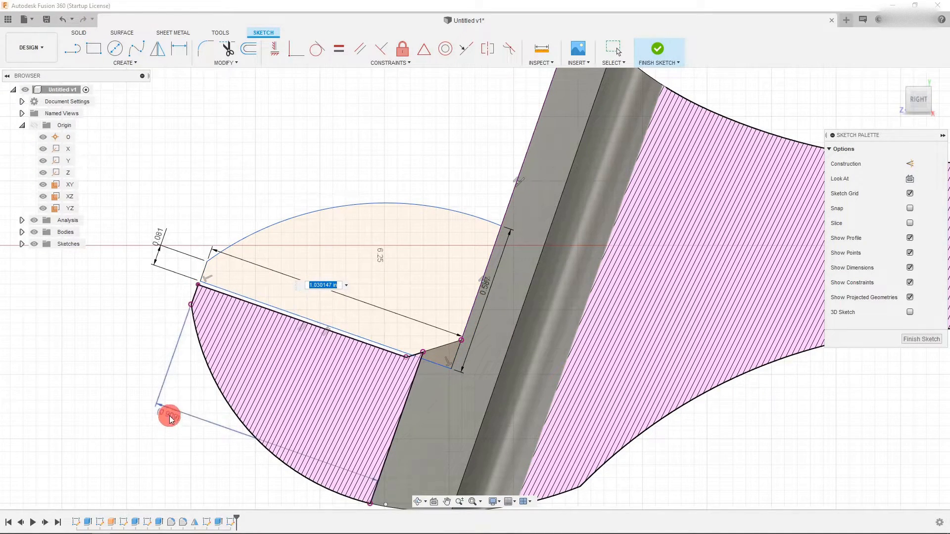
key(Return)
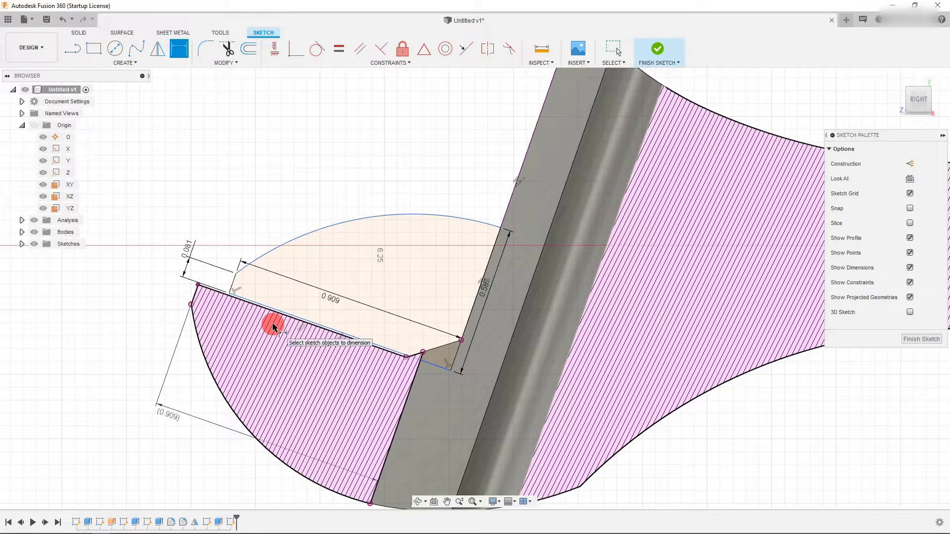
key(Escape)
key(ctrl+z)
click(311, 293)
key(Delete)
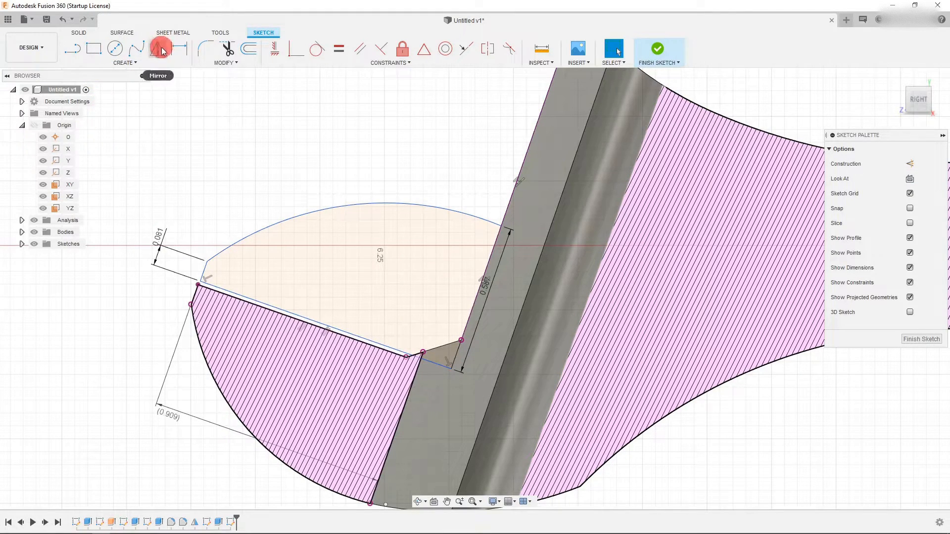
- Add a driven dimension across the shape between the short end segment and the closing line
key(d)
click(196, 295)
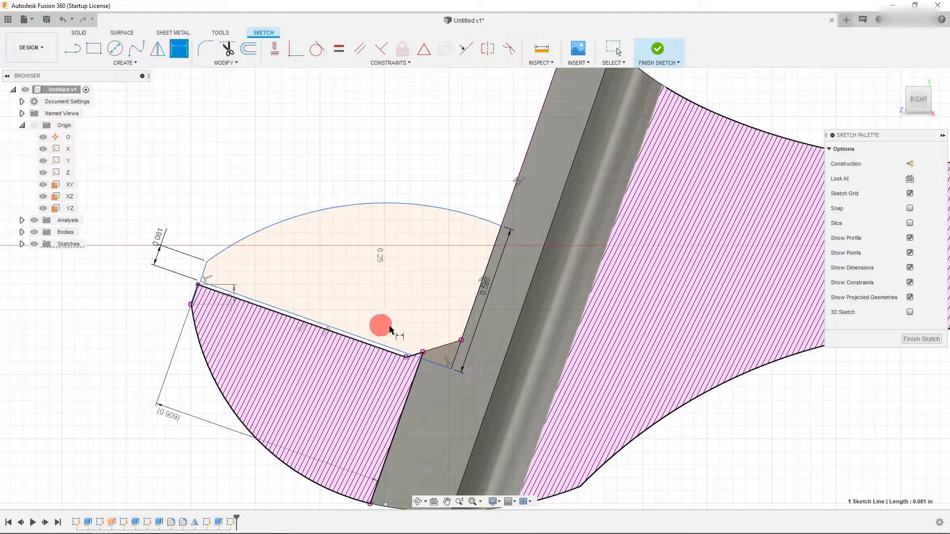
click(471, 314)
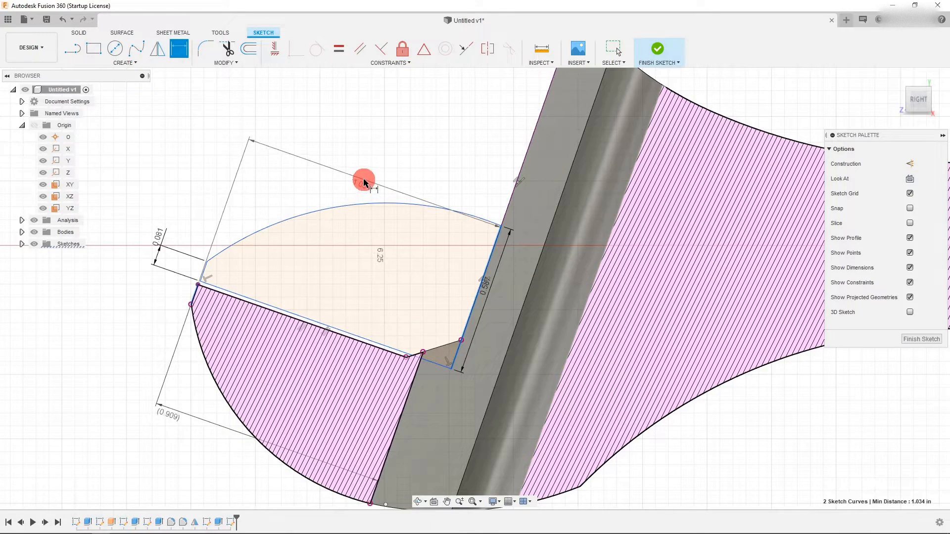
click(364, 182)
click(501, 279)
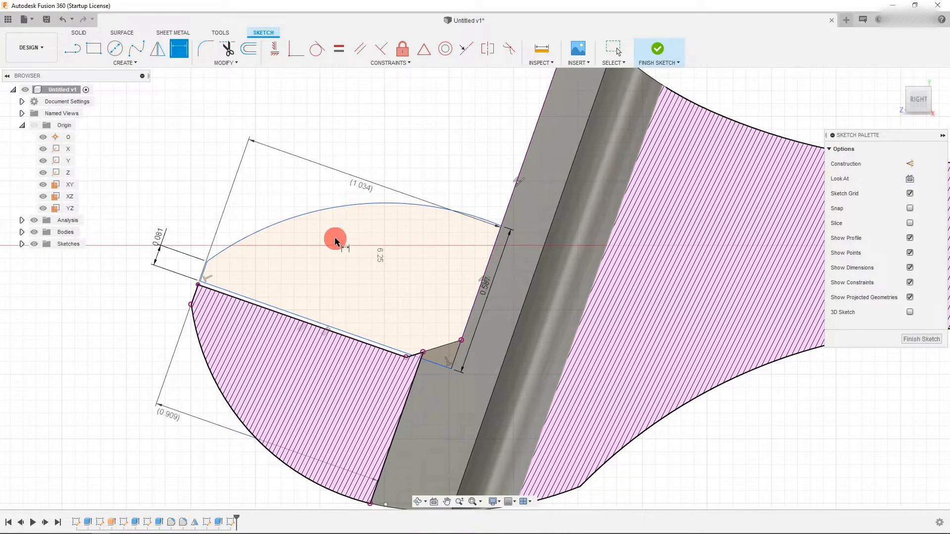
- Dimension the distance between the short end segment and the closing line at 1.034 in
scroll(204, 264, up, 3)
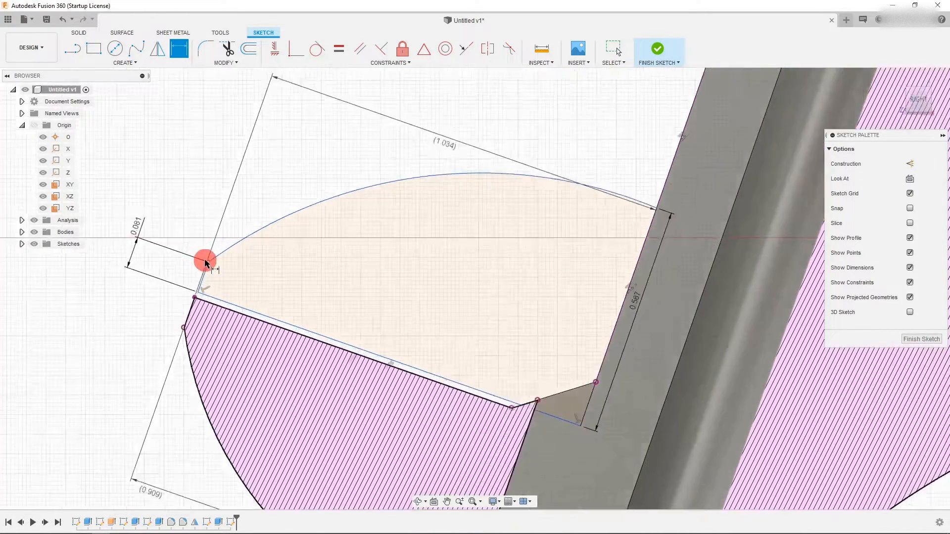
click(208, 275)
click(675, 296)
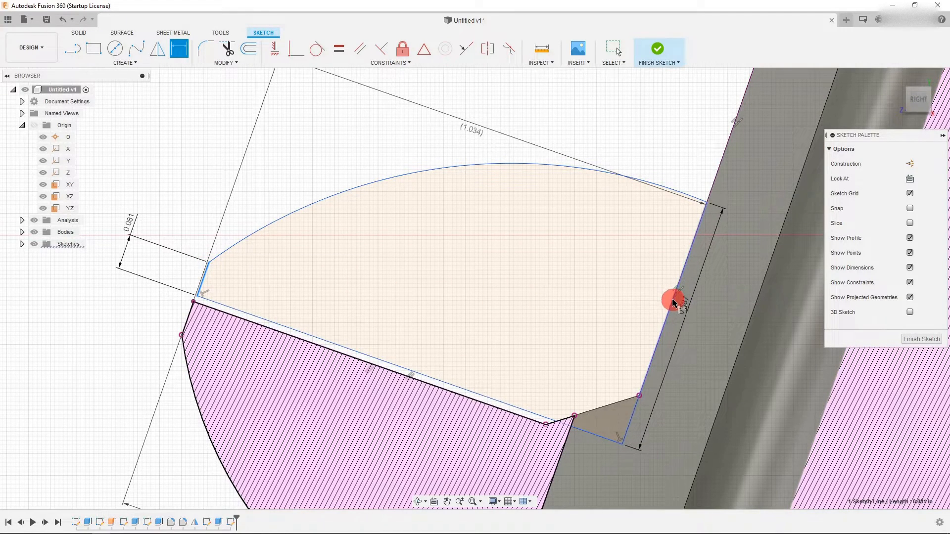
click(470, 290)
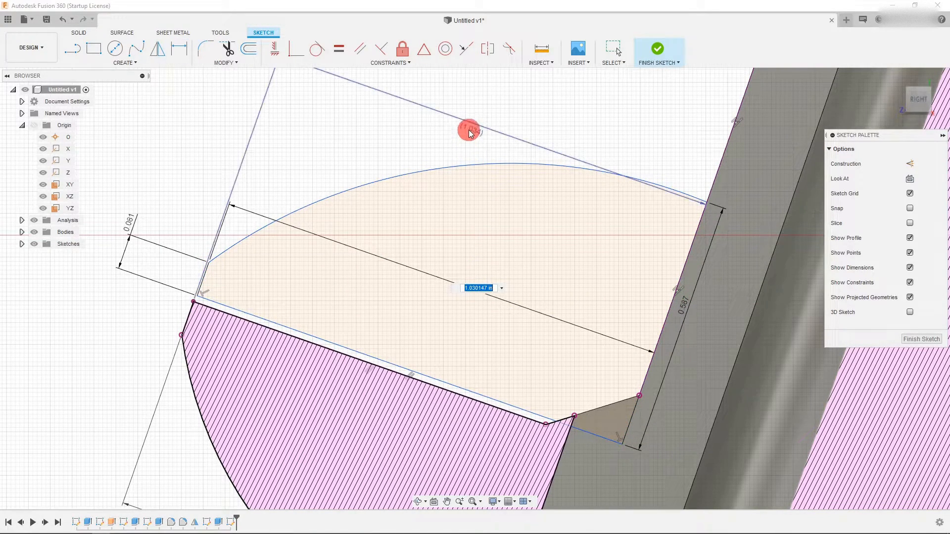
key(Return)
scroll(259, 238, down, 4)
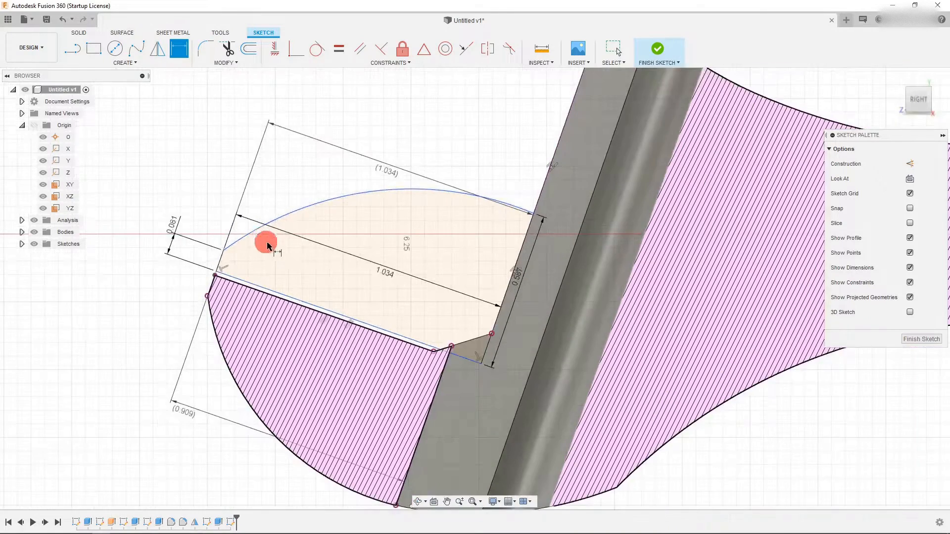
- Drag the shape up along the jaw face so it sits clear above the lower jaw
mouse_move(352, 211)
mouse_down()
mouse_move(377, 151)
mouse_move(361, 212)
mouse_move(408, 113)
mouse_up()
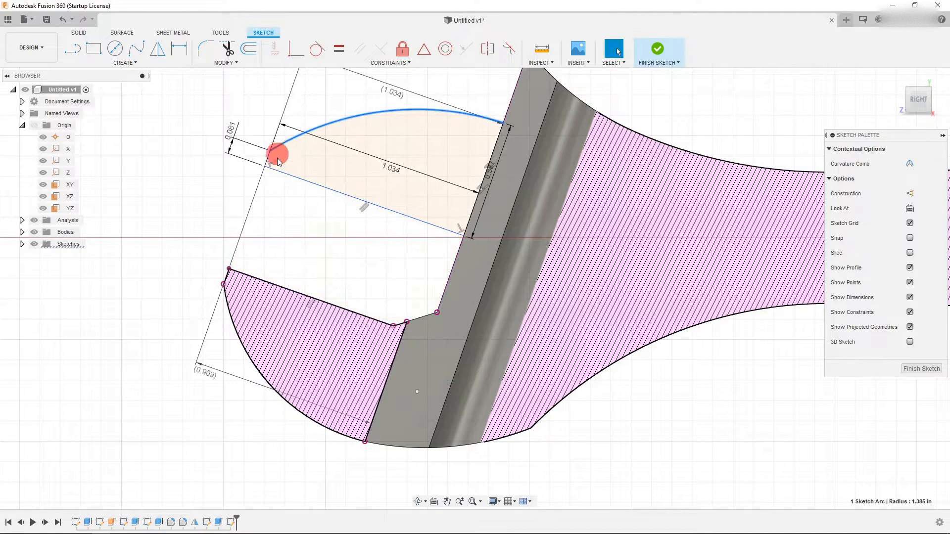
scroll(318, 328, down, 5)
scroll(415, 168, up, 1)
scroll(414, 168, up, 2)
mouse_move(366, 197)
mouse_down()
mouse_move(392, 153)
mouse_move(365, 228)
mouse_up()
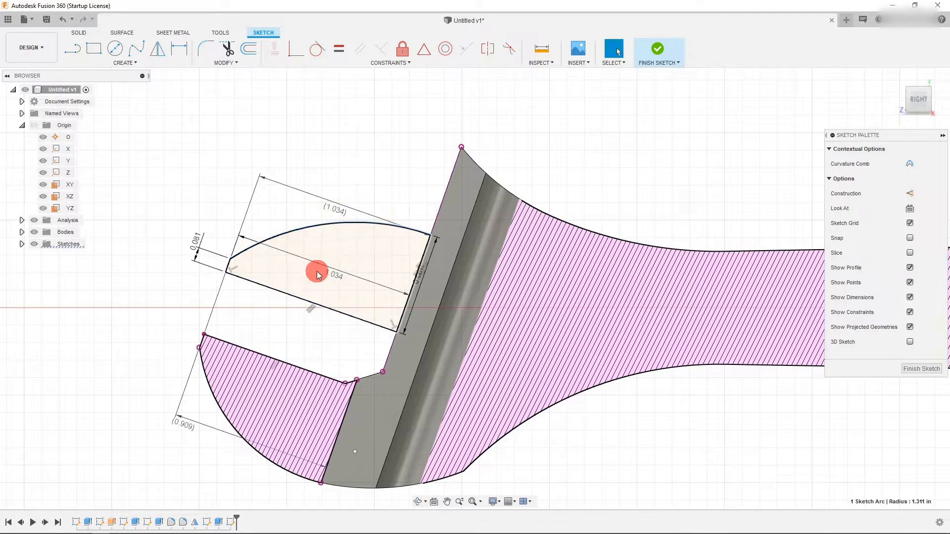
- Start Extrude on the new closed profile, pulling it about 0.195 in into the wrench
scroll(311, 278, down, 1)
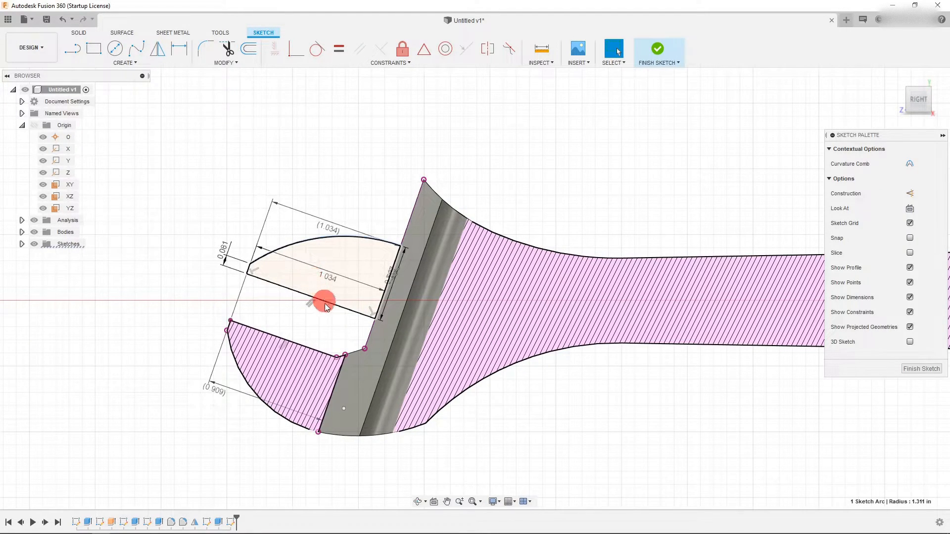
scroll(329, 315, down, 2)
scroll(335, 291, up, 3)
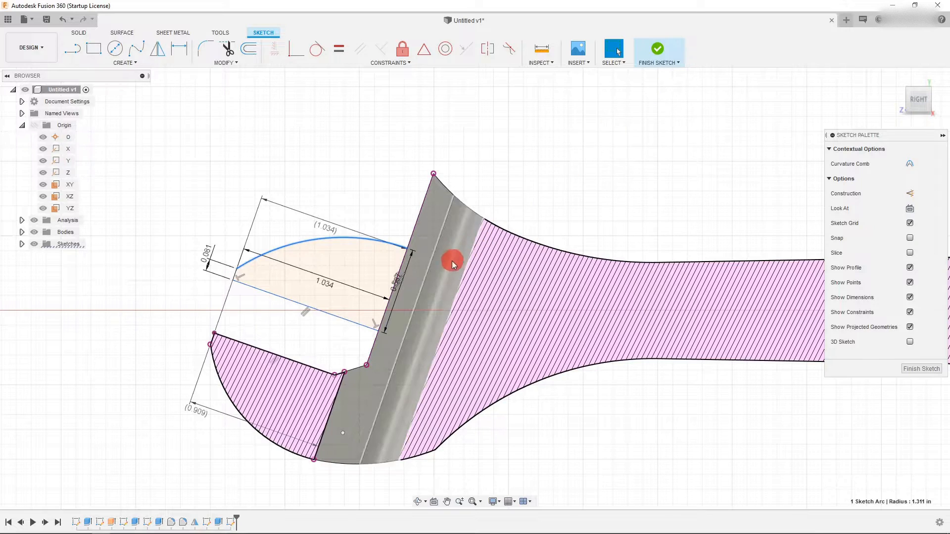
scroll(413, 271, up, 2)
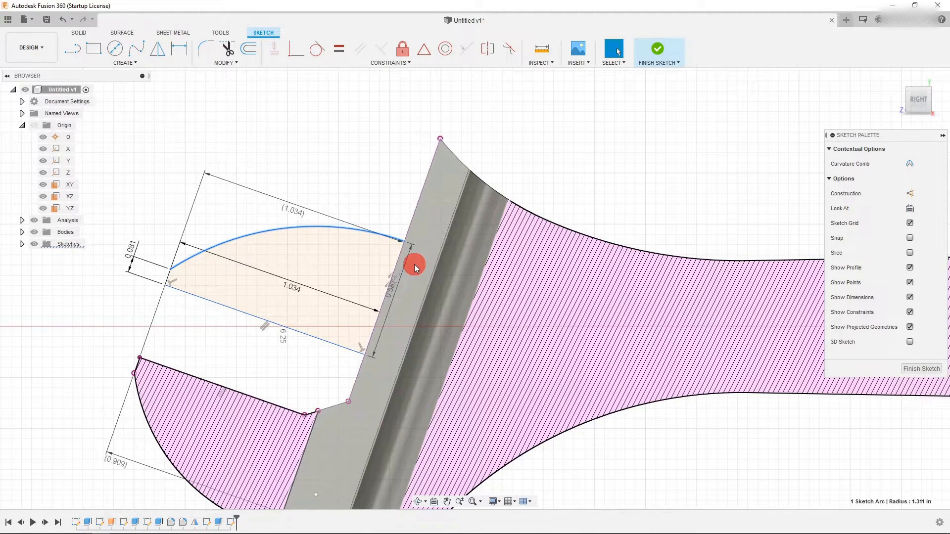
scroll(346, 272, down, 1)
click(79, 33)
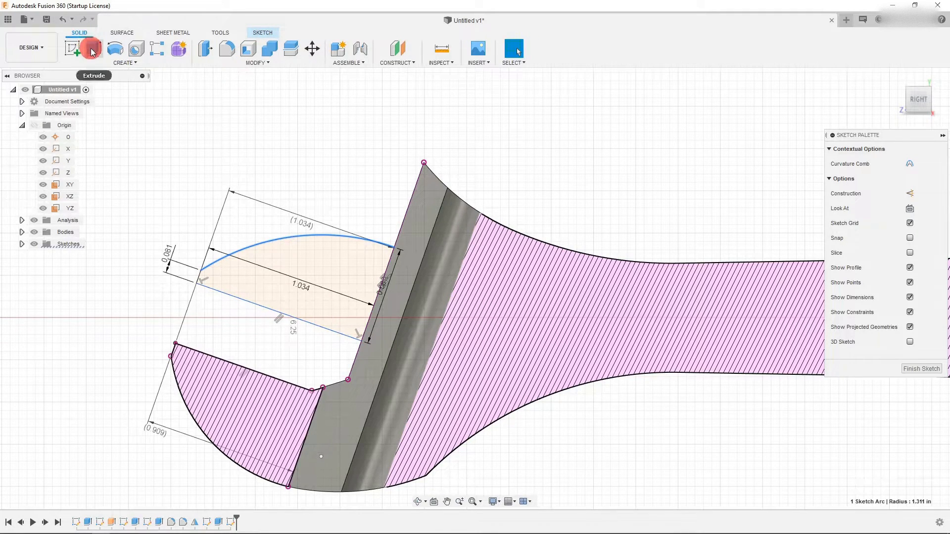
click(93, 48)
click(319, 266)
scroll(313, 333, down, 1)
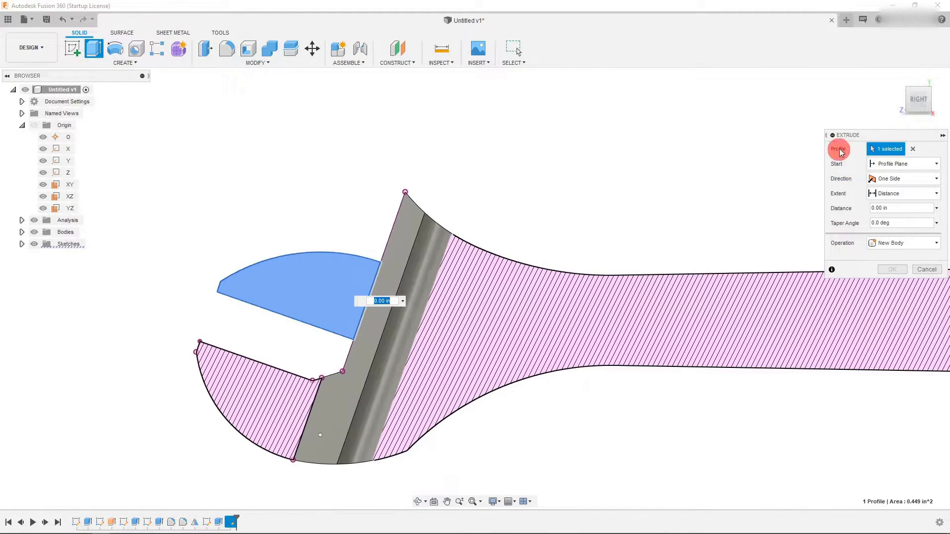
drag(917, 94, 916, 93)
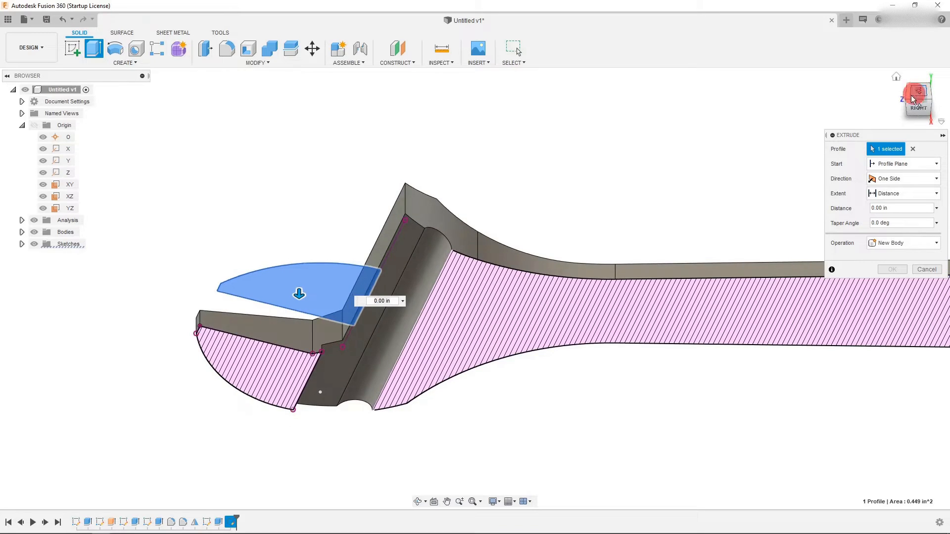
click(918, 93)
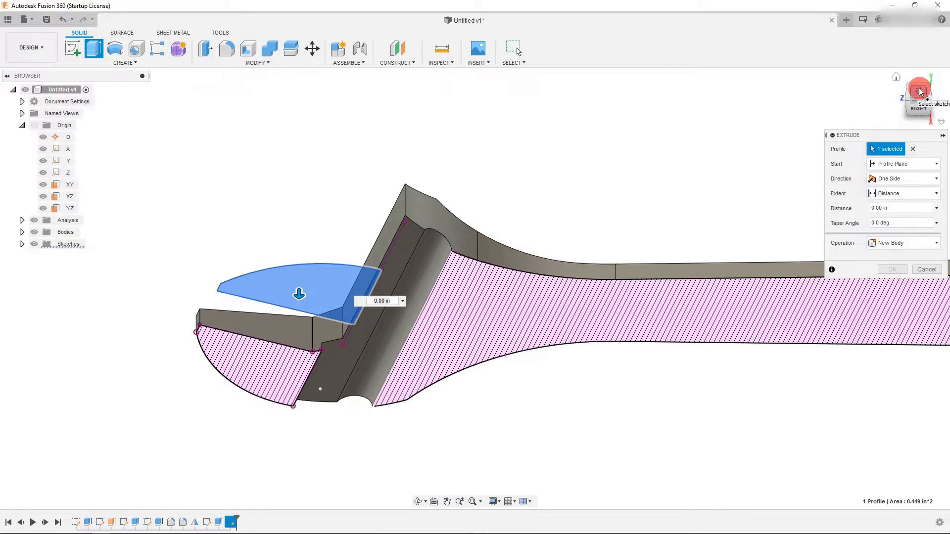
drag(298, 302, 271, 273)
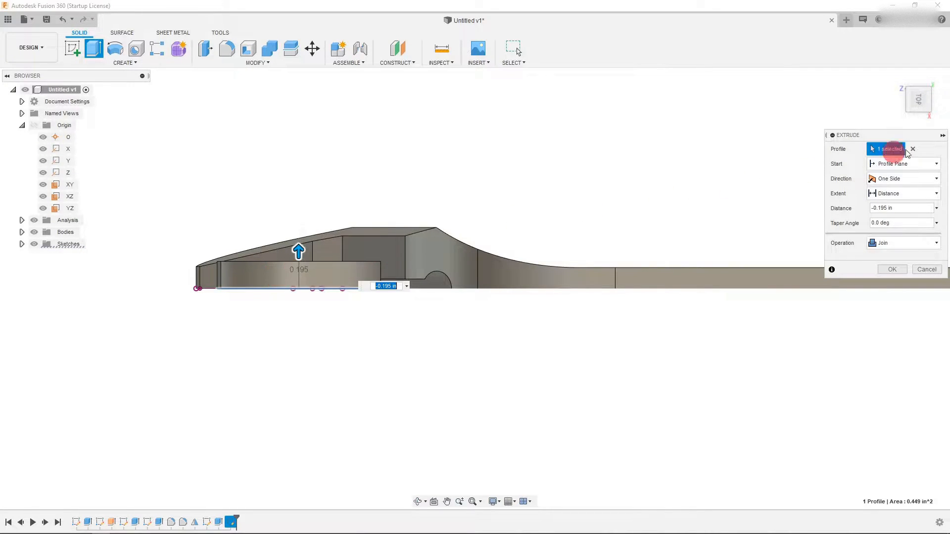
- Set the extrude extent to To Object and pick the wrench's upper face as the target
click(919, 94)
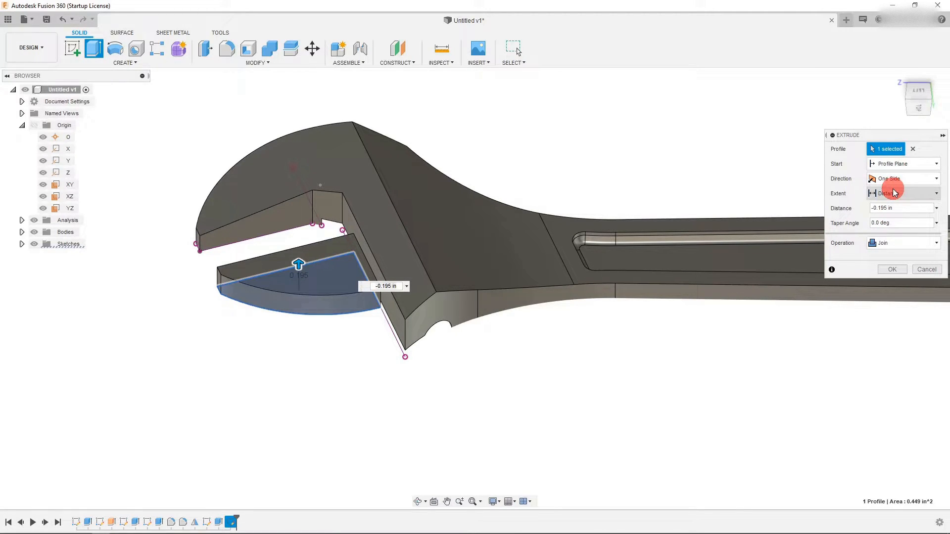
click(895, 193)
click(891, 208)
click(264, 177)
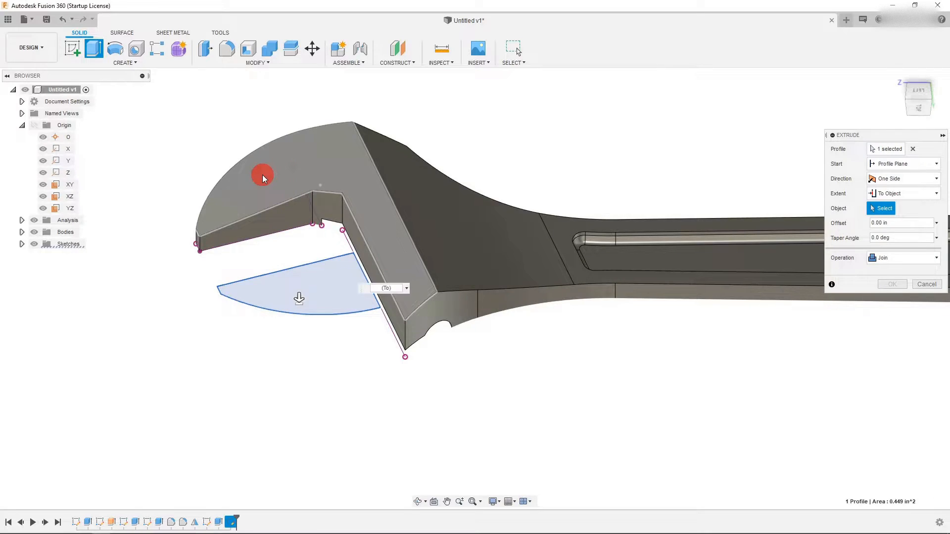
click(922, 119)
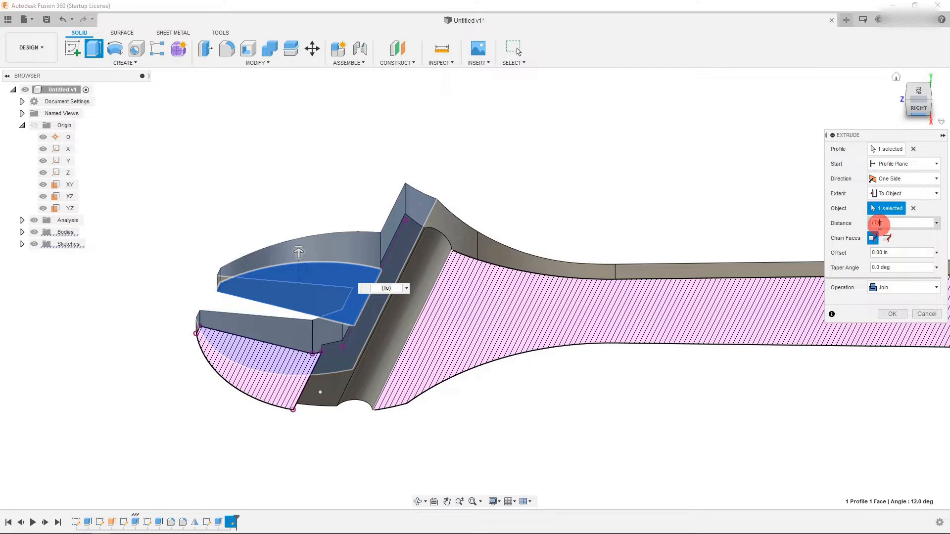
click(936, 223)
click(937, 223)
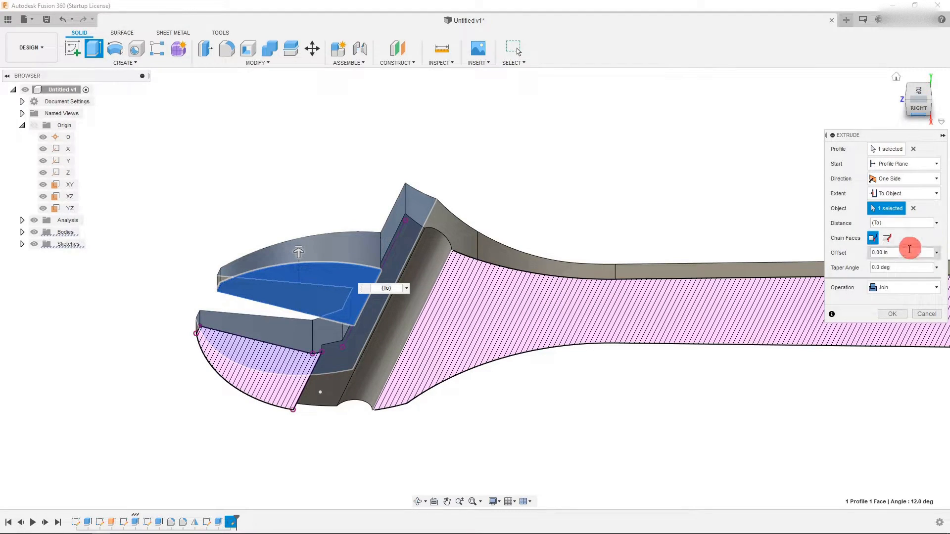
- Set the extrude operation to New Component, check the jaw from both sides, and confirm the extrude
click(889, 289)
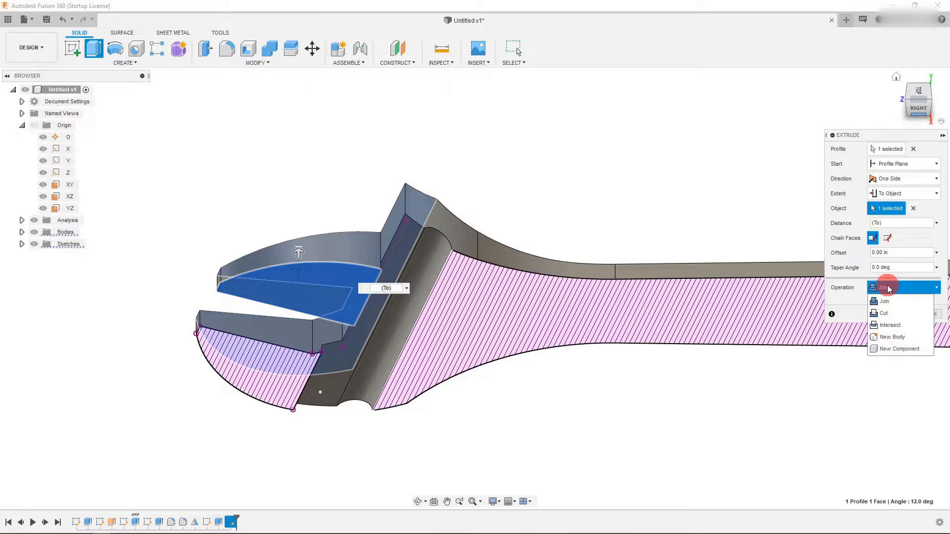
click(894, 338)
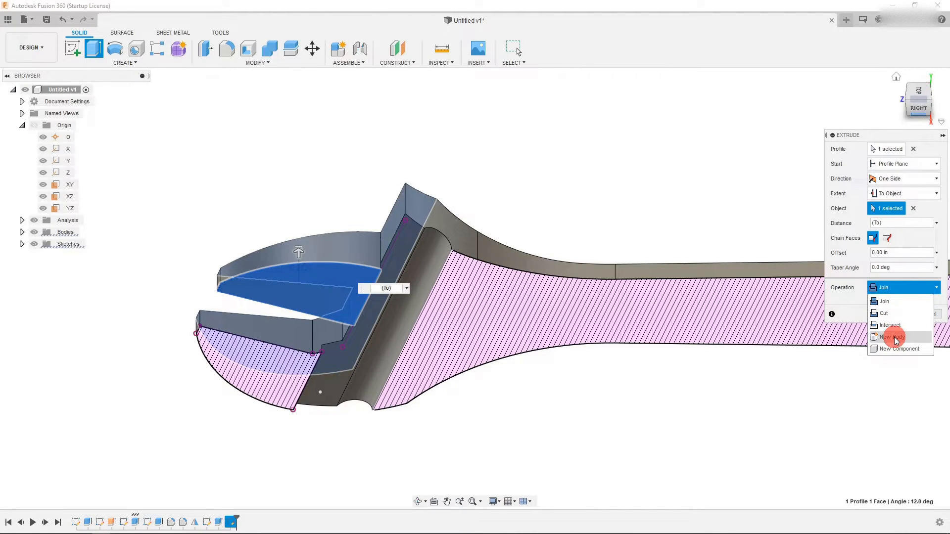
click(895, 287)
click(897, 350)
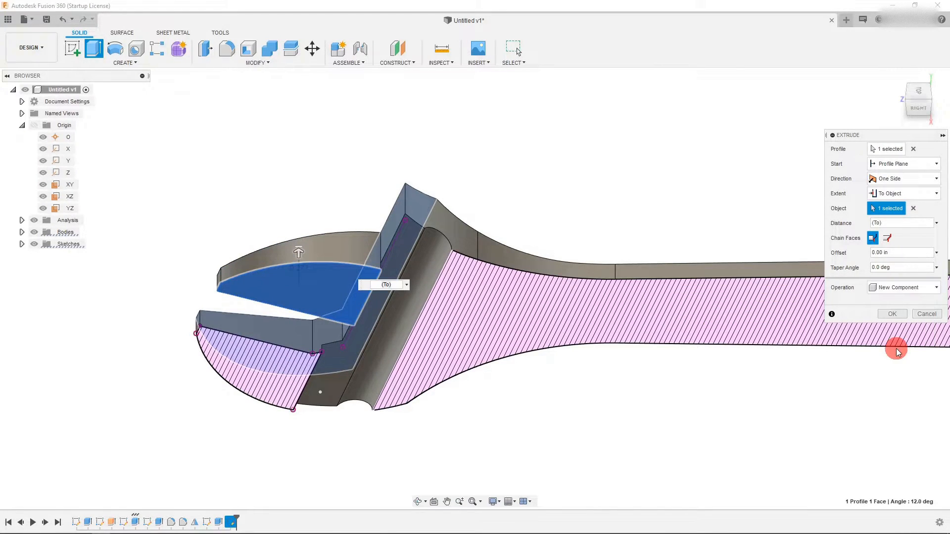
click(918, 86)
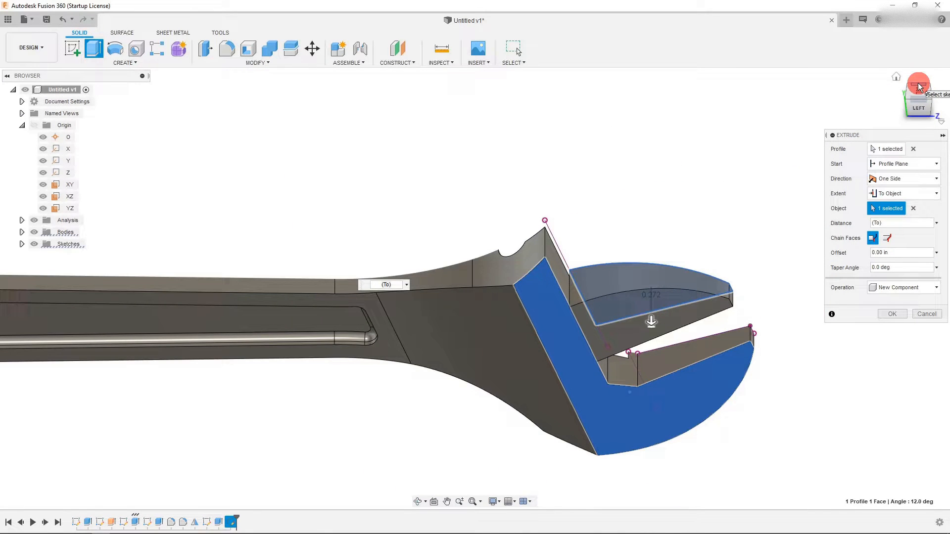
click(918, 86)
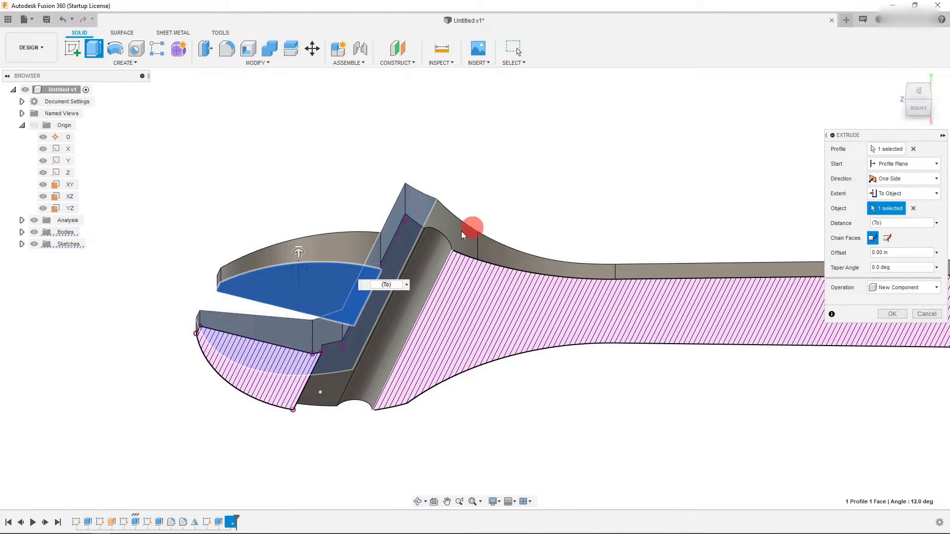
click(918, 88)
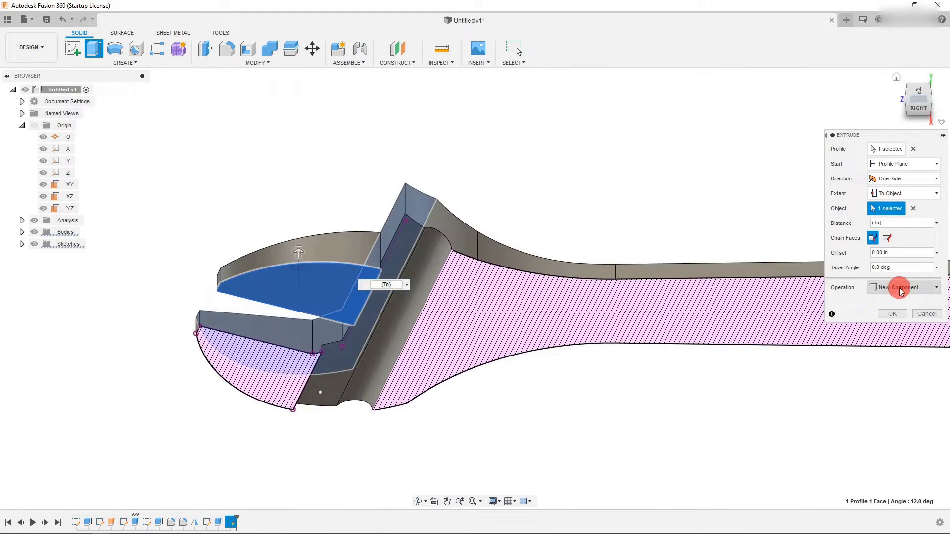
click(891, 313)
click(388, 165)
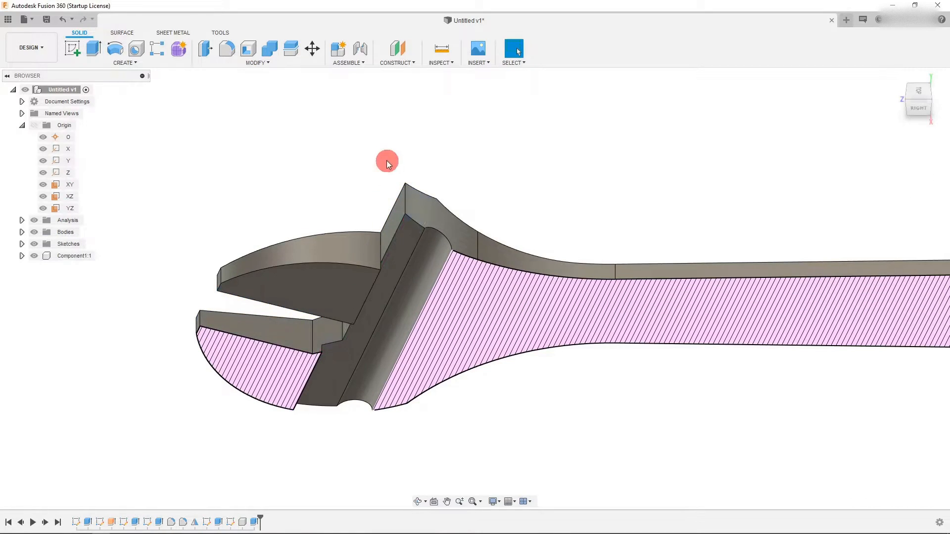
- Hide the existing section analysis so the full wrench body is shown
click(917, 110)
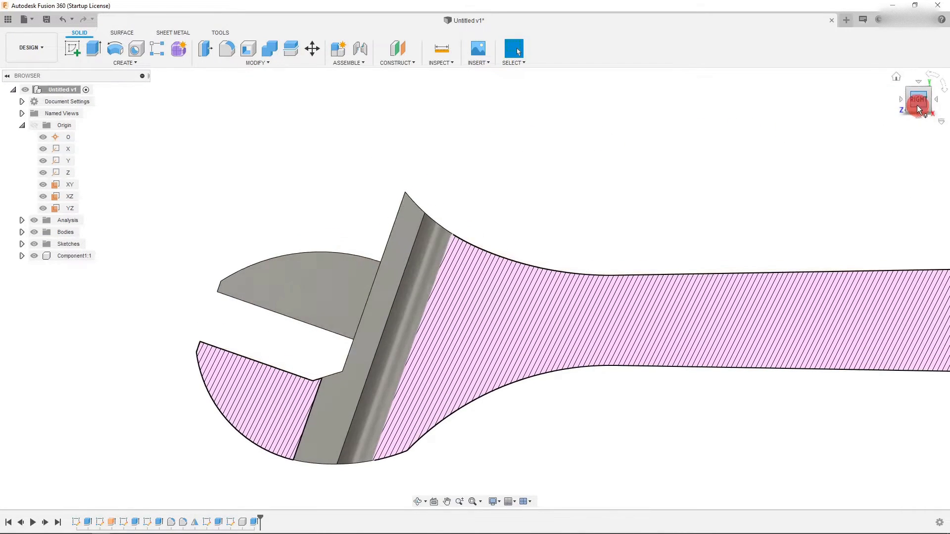
click(901, 100)
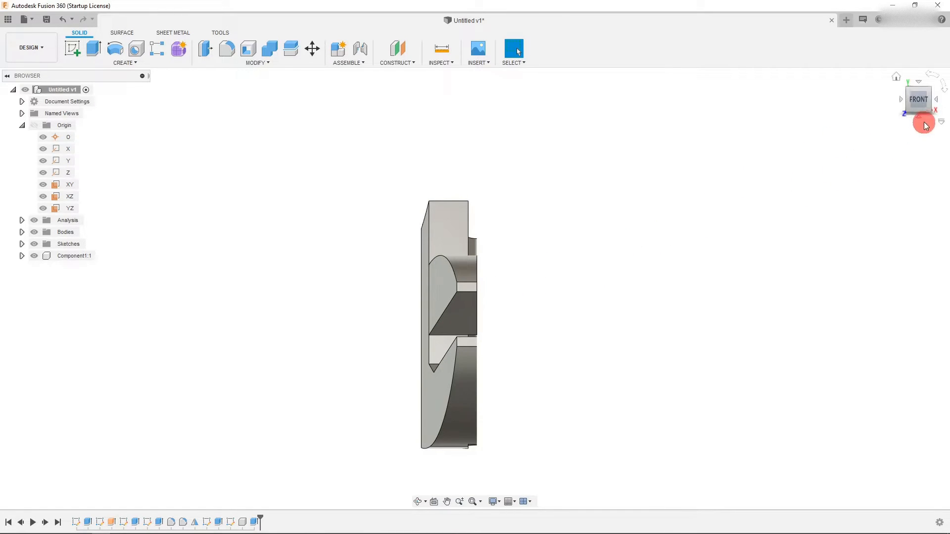
drag(928, 102, 445, 289)
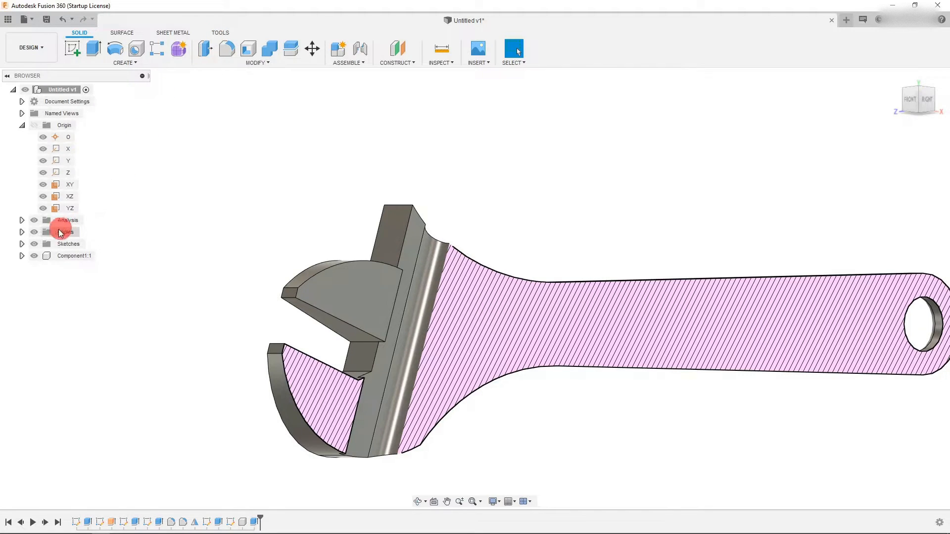
click(22, 220)
right_click(59, 233)
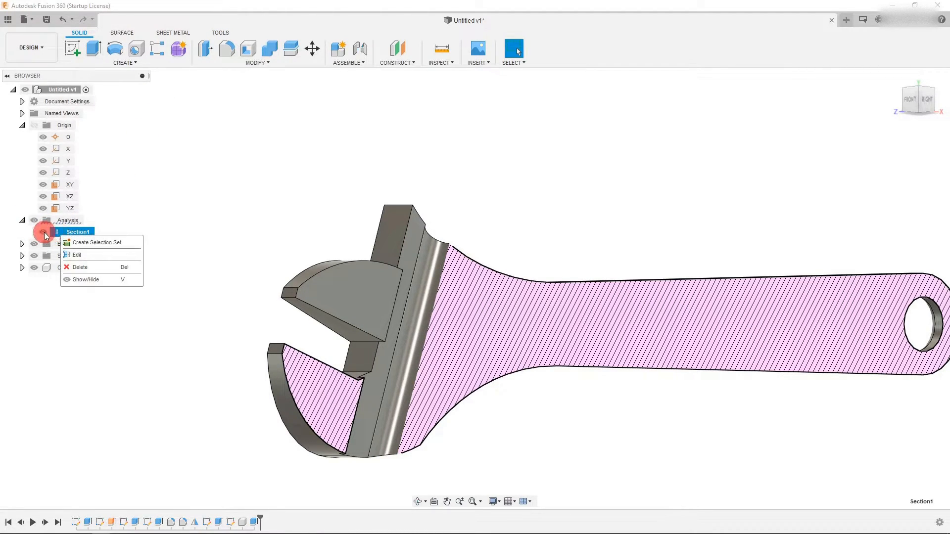
click(43, 232)
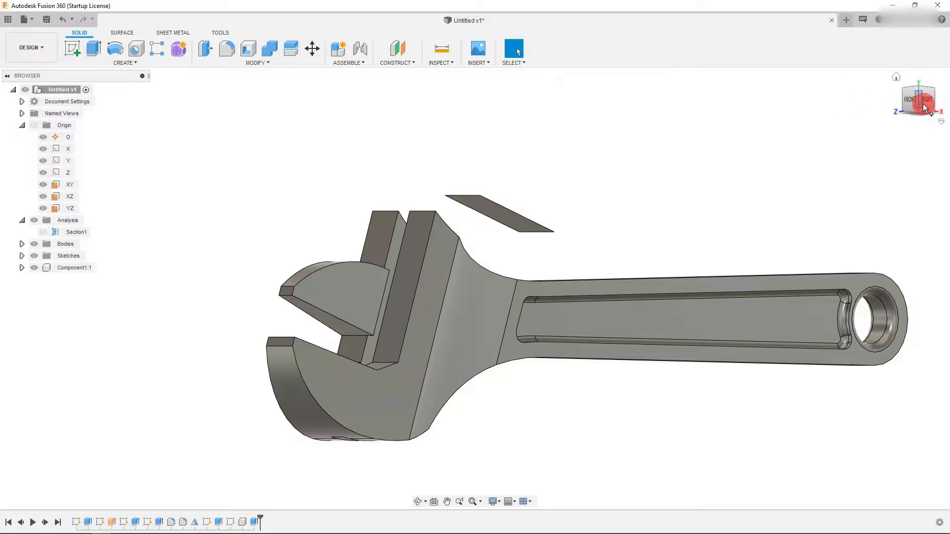
- Edit the sliding-jaw extrude, switching its direction to Two Sides with the Side 2 extent set to To Object
click(927, 101)
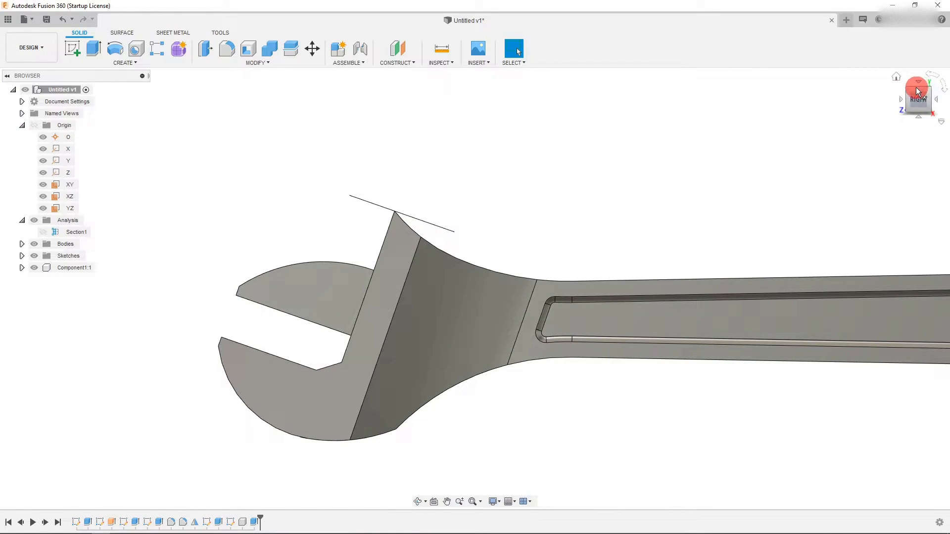
click(918, 90)
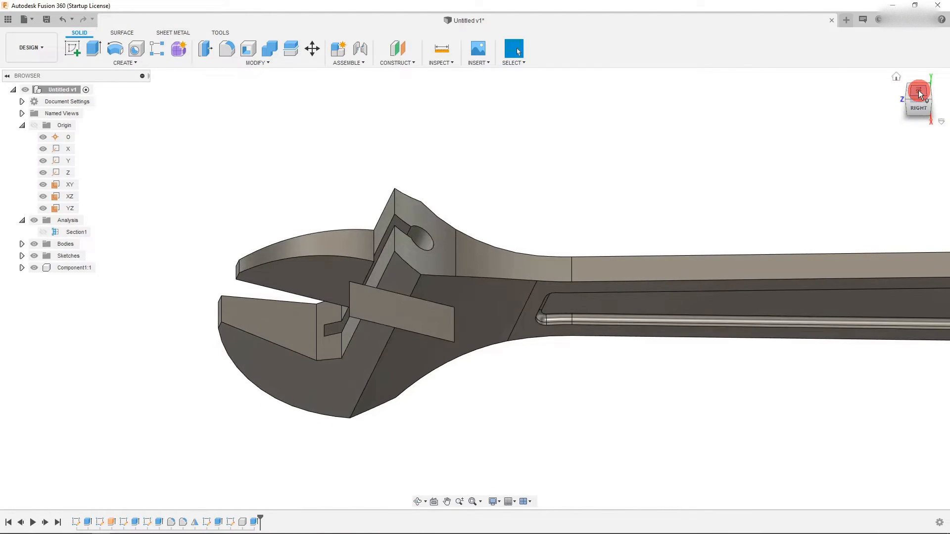
click(918, 90)
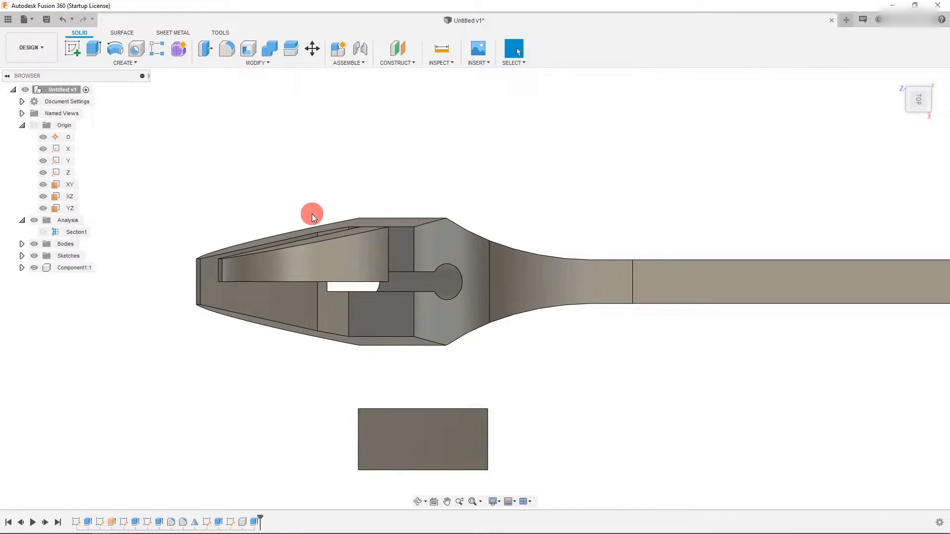
scroll(311, 214, up, 1)
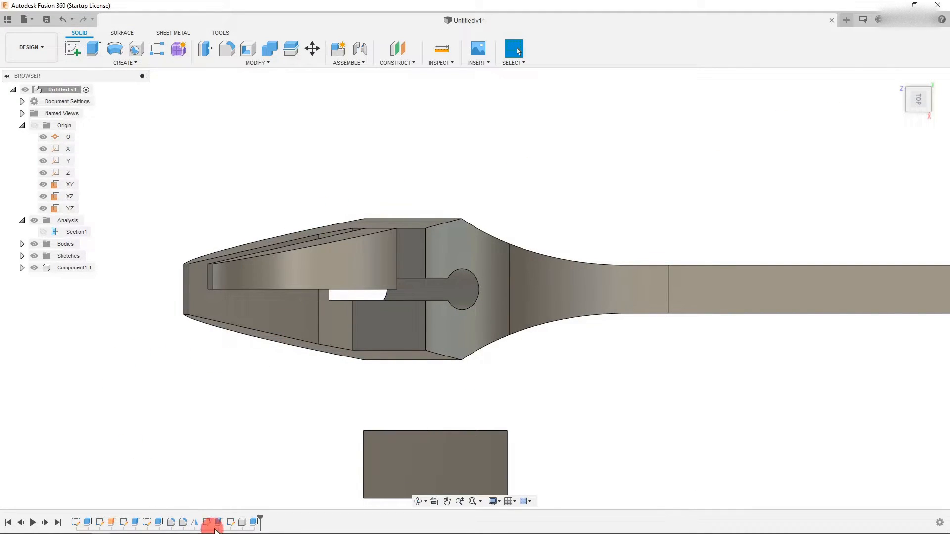
right_click(252, 523)
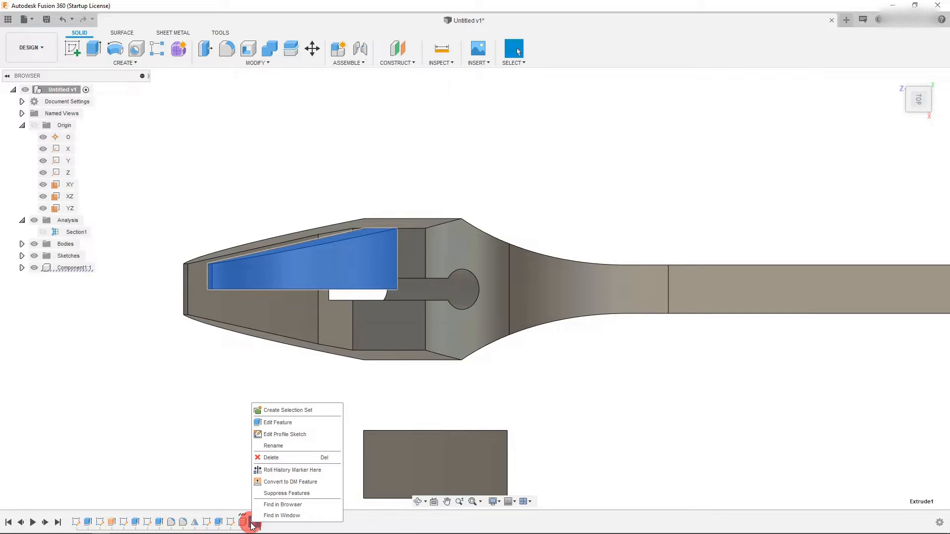
click(273, 419)
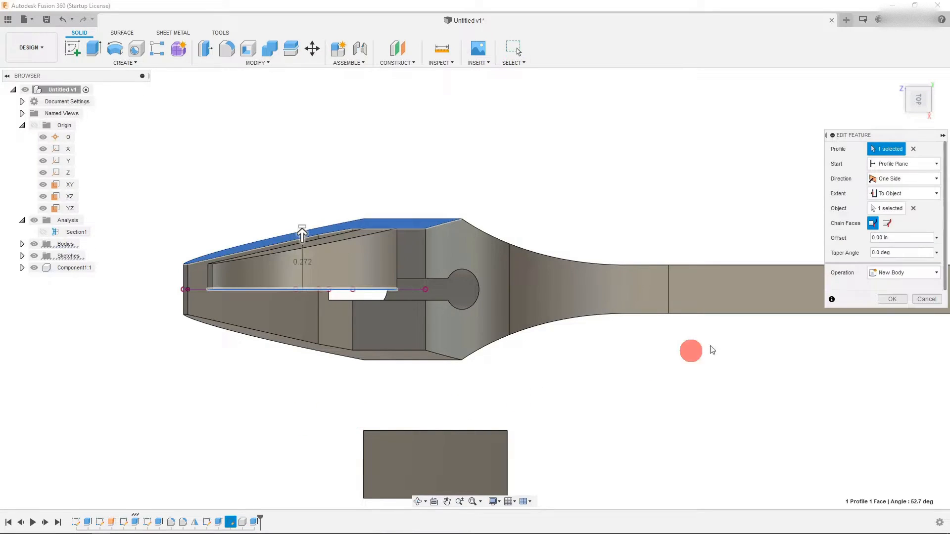
click(887, 224)
click(894, 196)
click(894, 195)
click(897, 183)
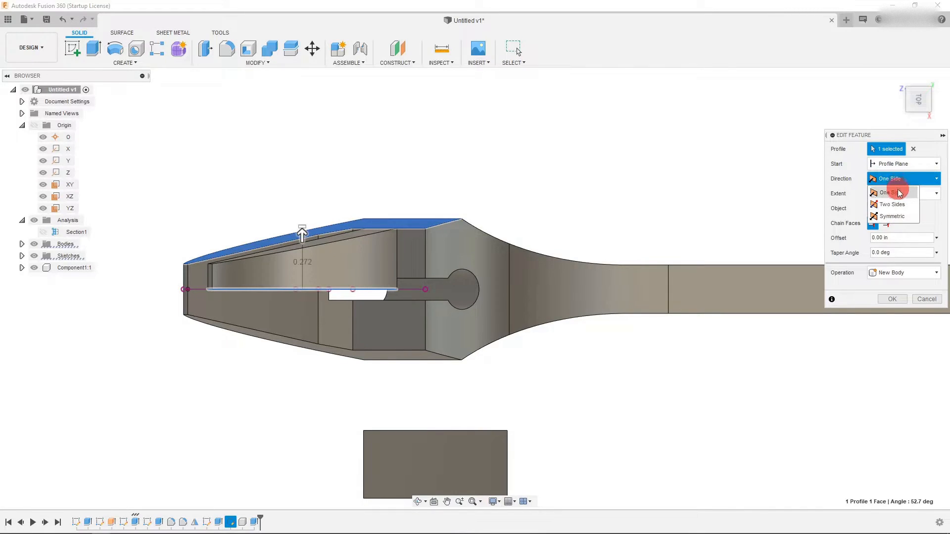
click(898, 205)
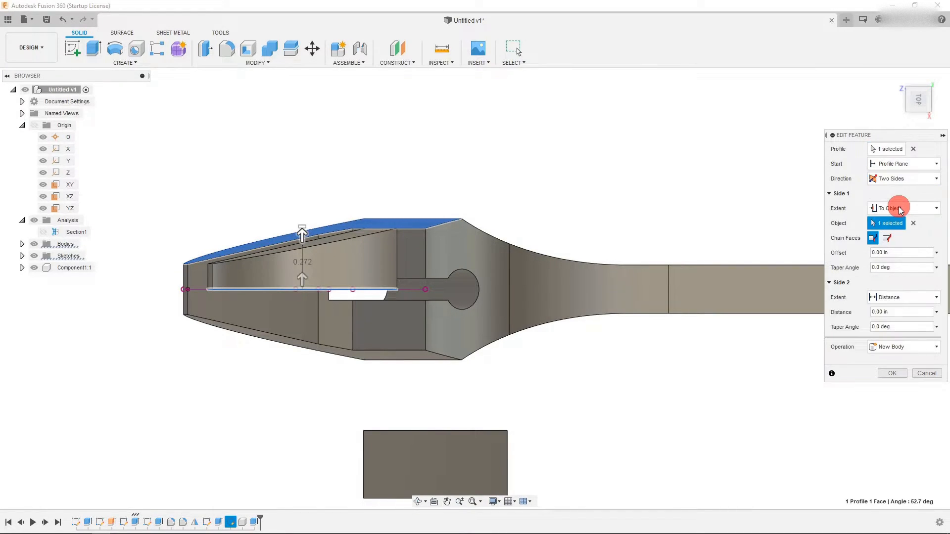
click(890, 297)
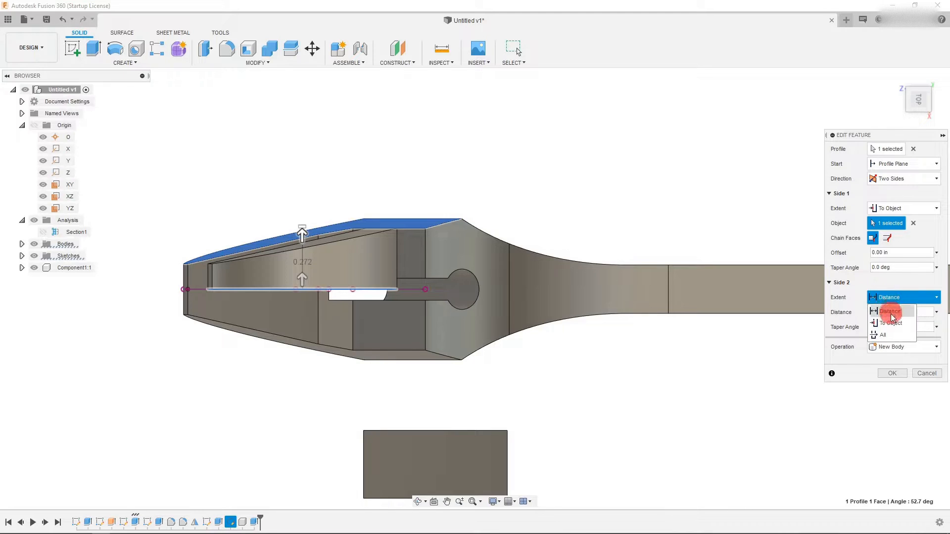
click(894, 321)
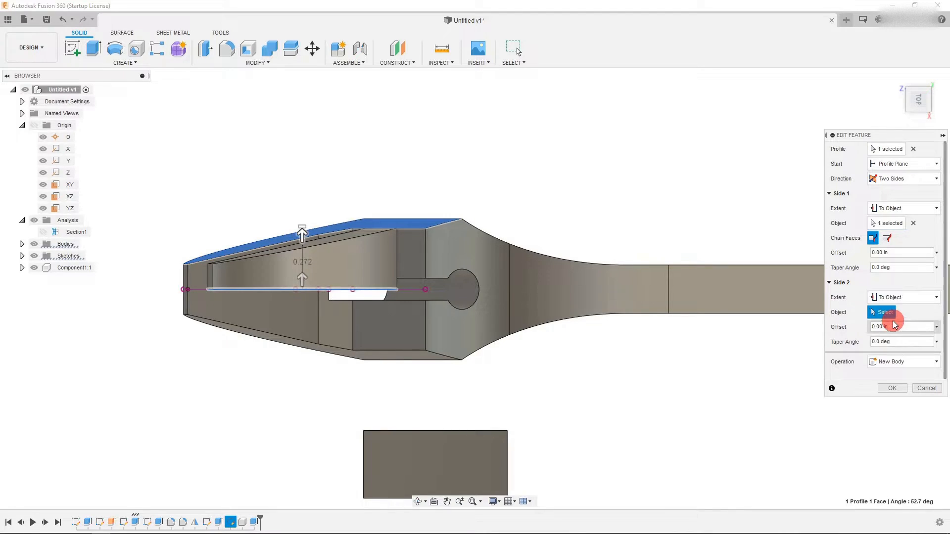
- Pick the wrench's opposite face as the Side 2 target and confirm the edited extrude
click(919, 113)
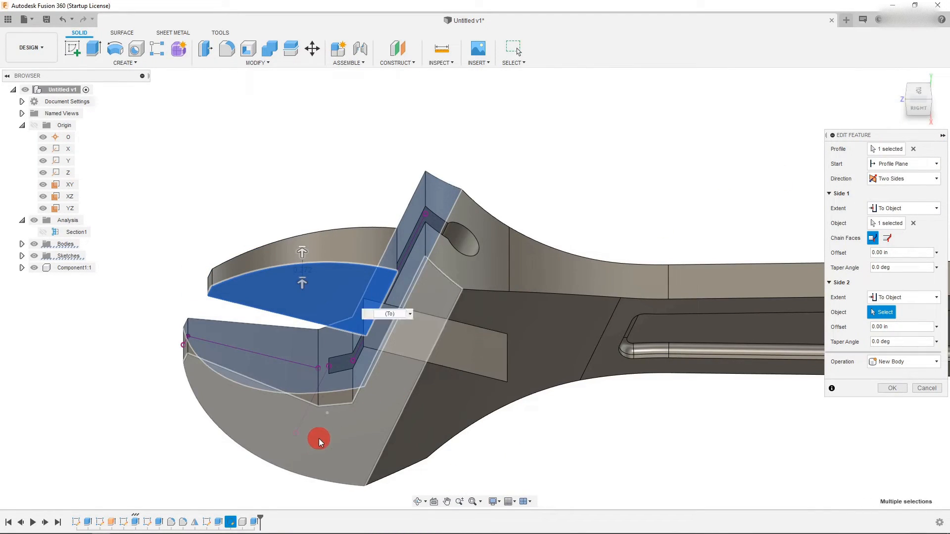
click(319, 441)
click(918, 90)
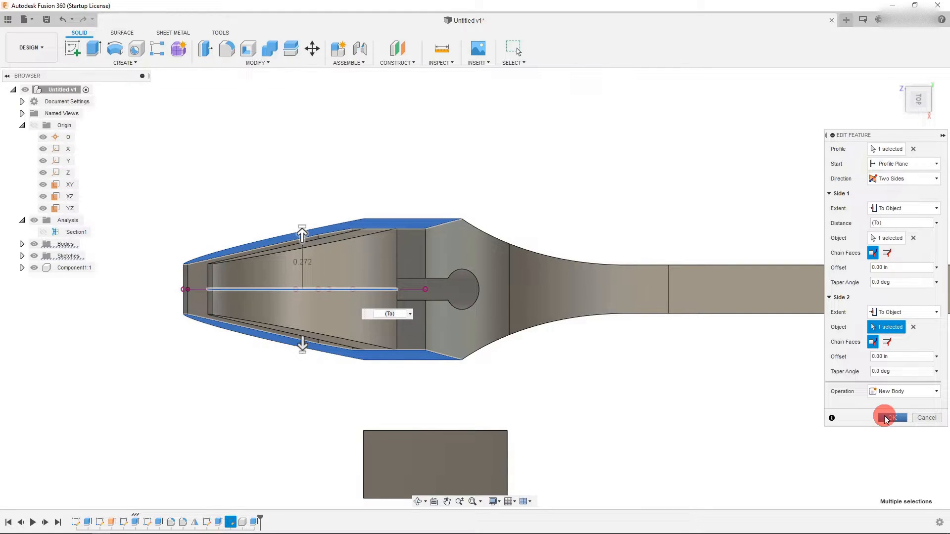
click(886, 393)
click(889, 395)
click(890, 395)
click(891, 396)
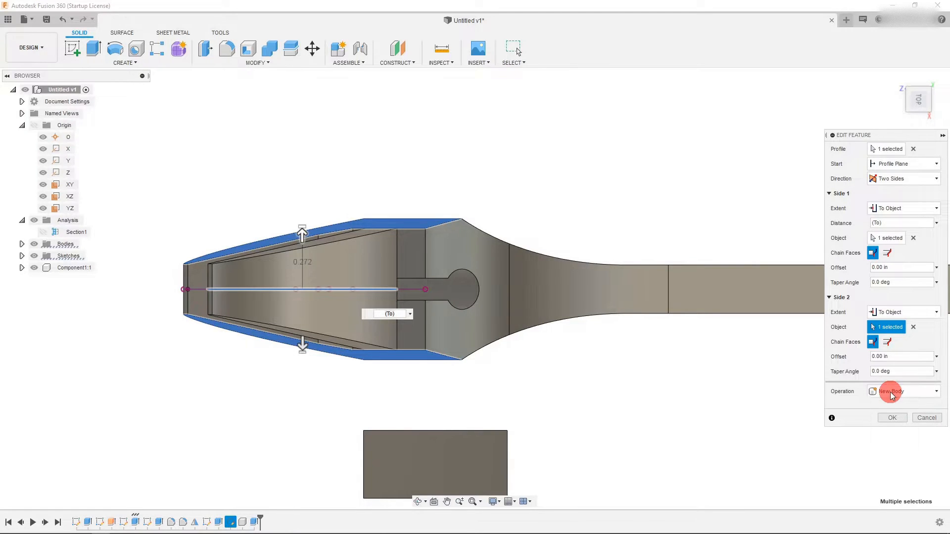
click(889, 417)
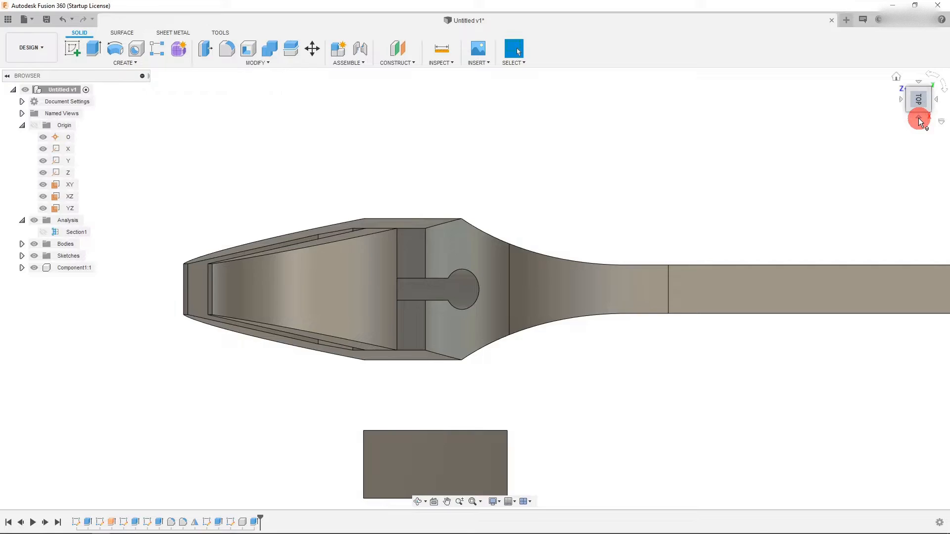
- Save the design
click(918, 118)
drag(352, 282, 333, 299)
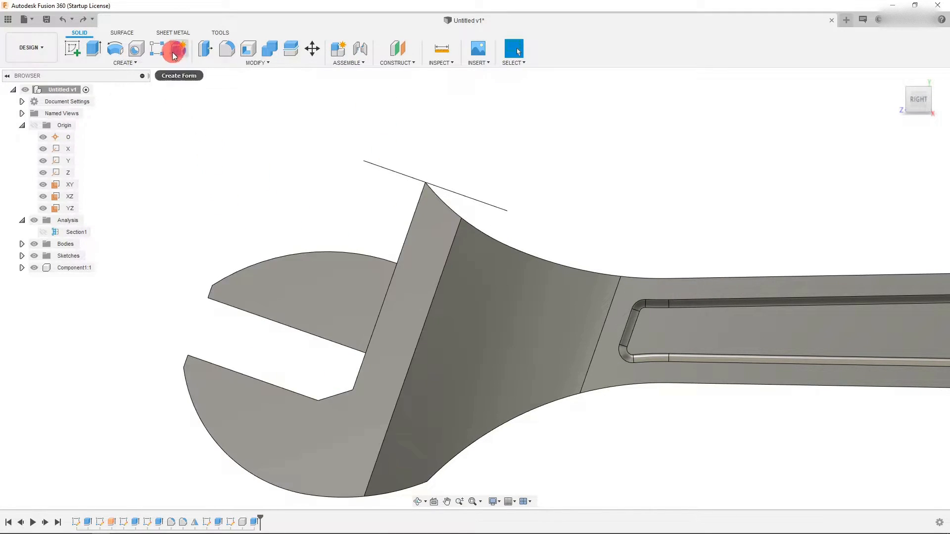
click(43, 25)
click(495, 279)
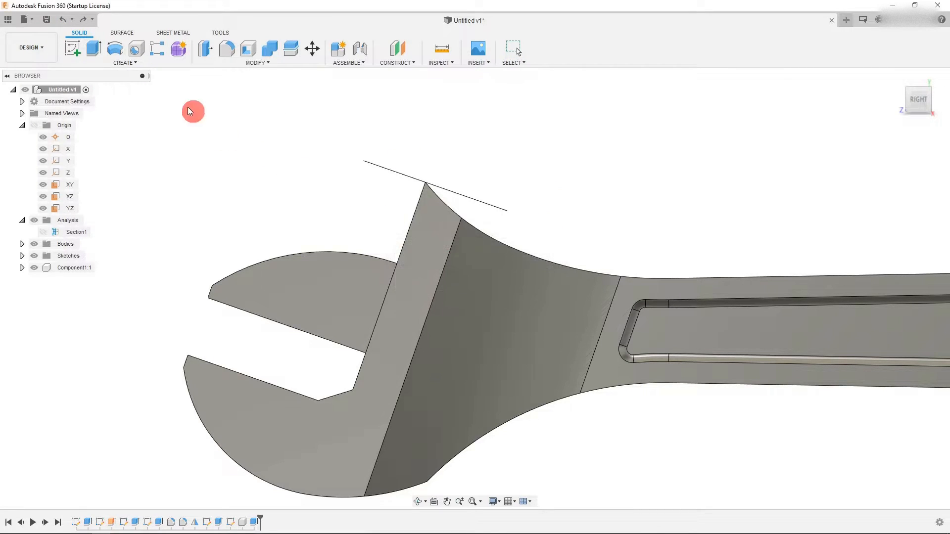
- Create a new section analysis through the YZ plane to cut the wrench and sliding jaw
click(216, 31)
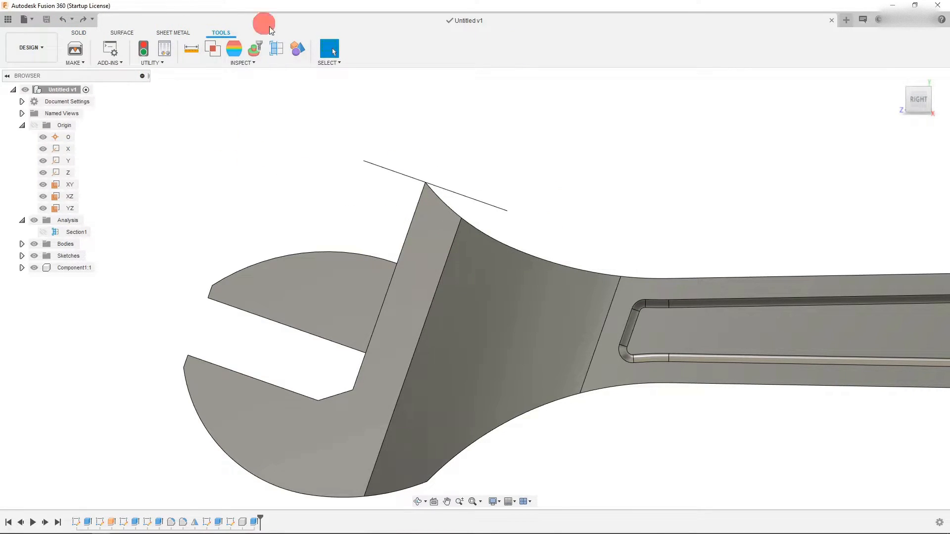
click(276, 48)
scroll(213, 321, down, 3)
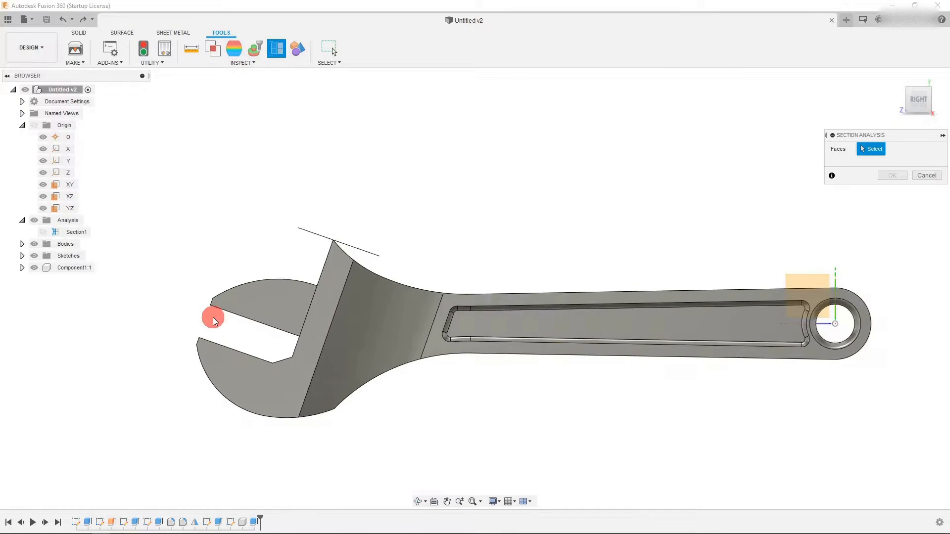
click(640, 291)
scroll(248, 316, up, 5)
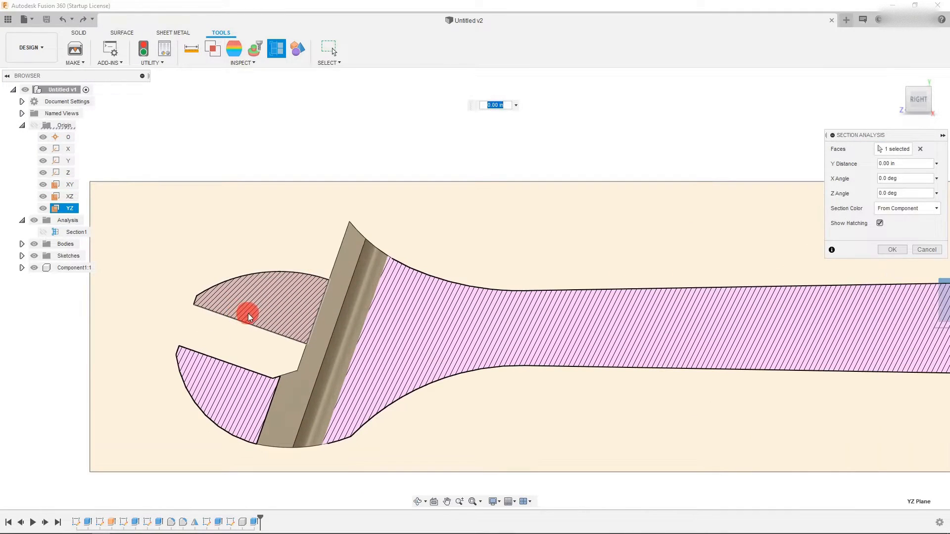
click(892, 249)
scroll(542, 263, down, 2)
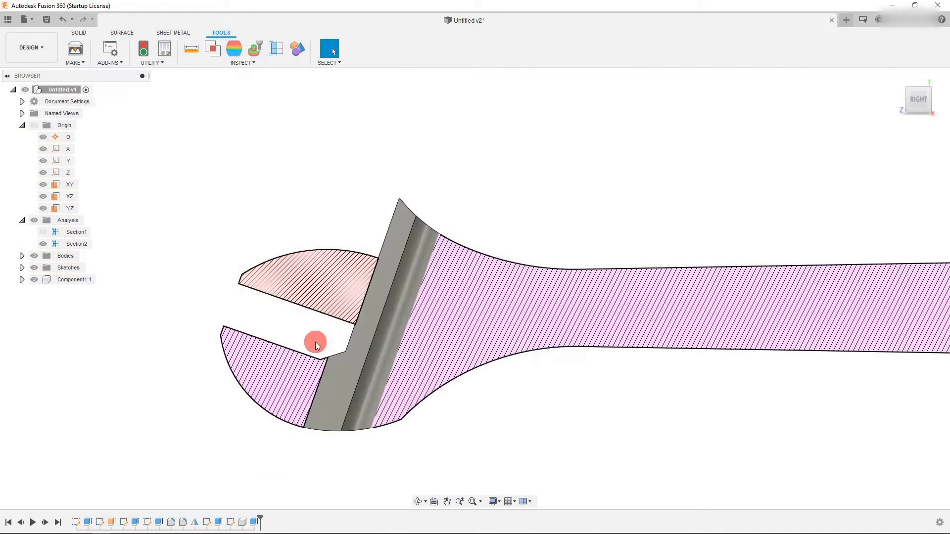
scroll(316, 342, up, 2)
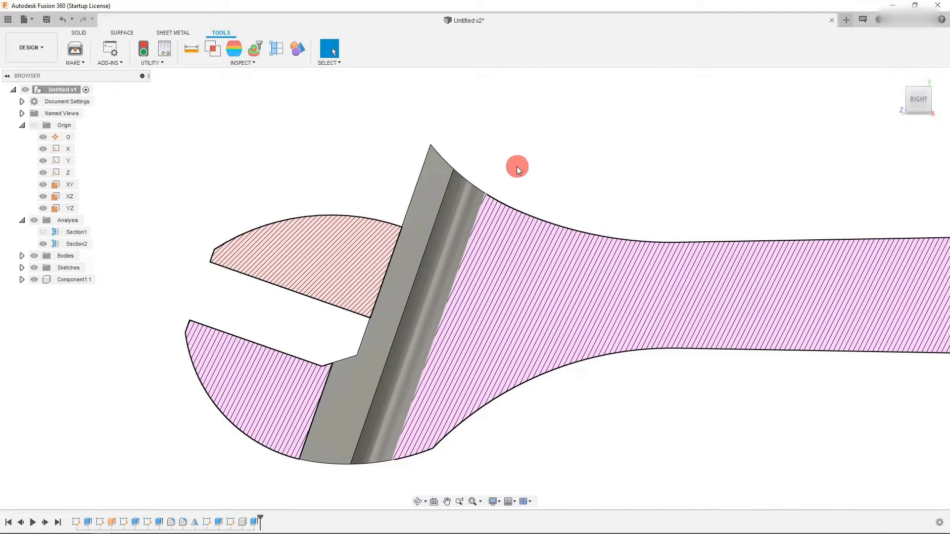
scroll(452, 206, up, 1)
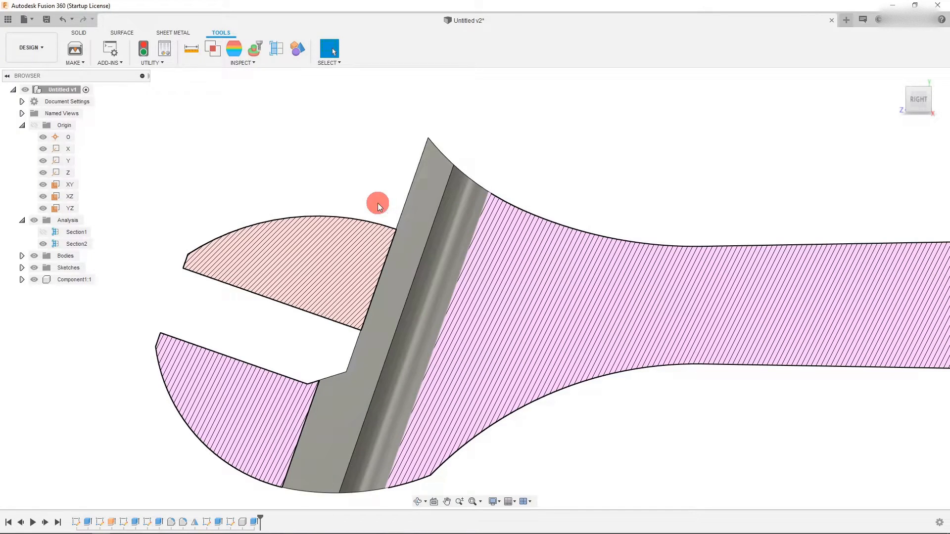
click(122, 33)
click(78, 33)
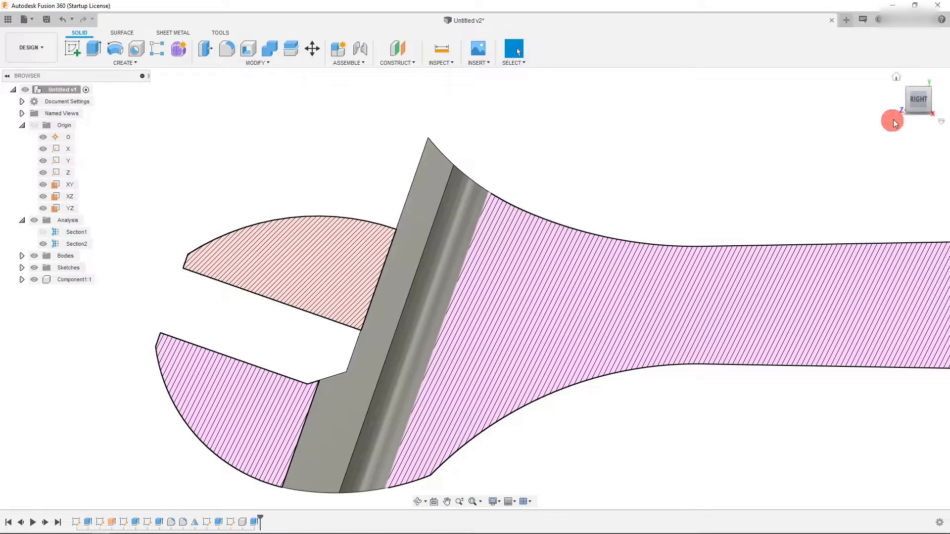
- Start a new sketch on the sliding jaw's side face
click(915, 110)
click(328, 330)
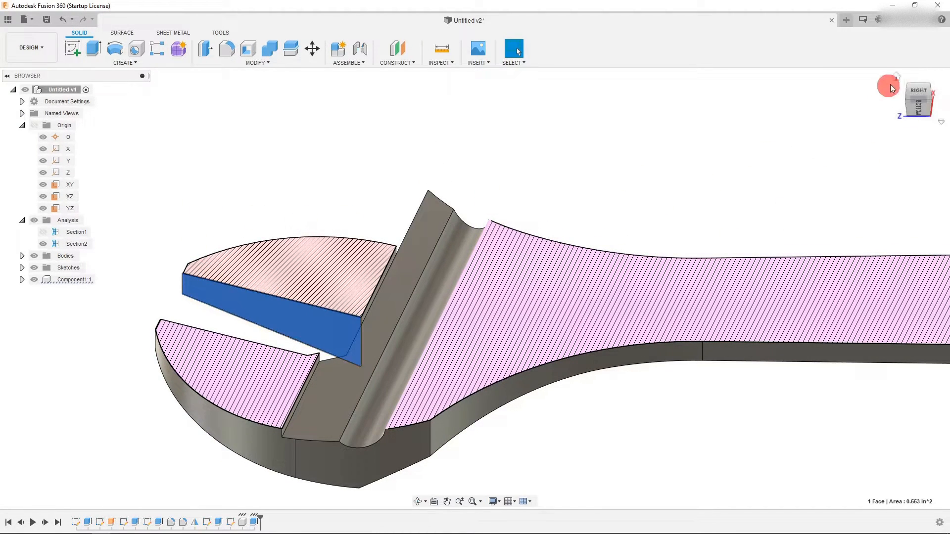
click(917, 90)
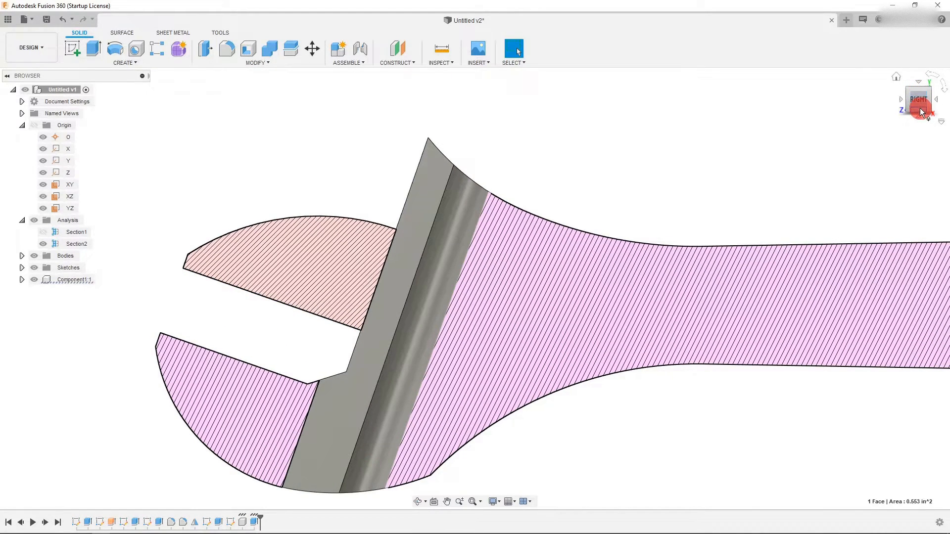
click(921, 112)
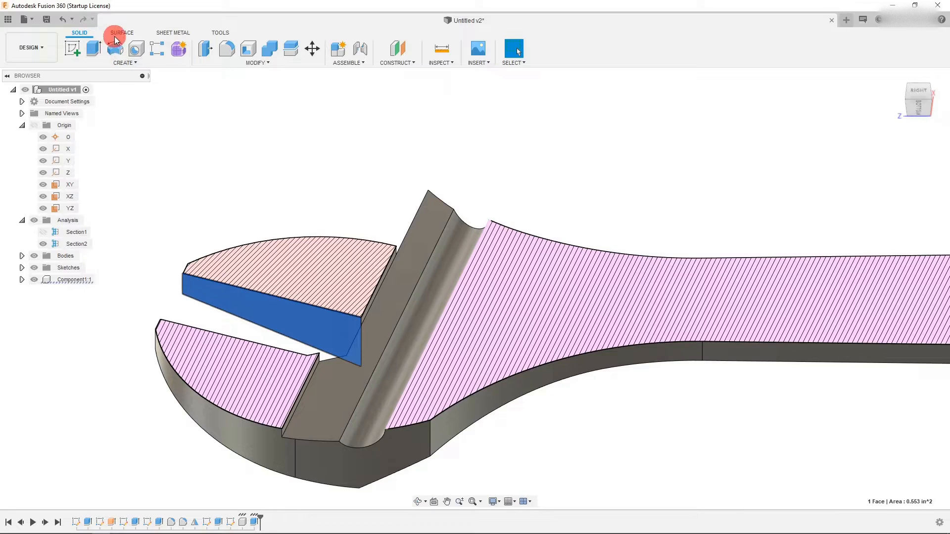
click(91, 53)
click(419, 206)
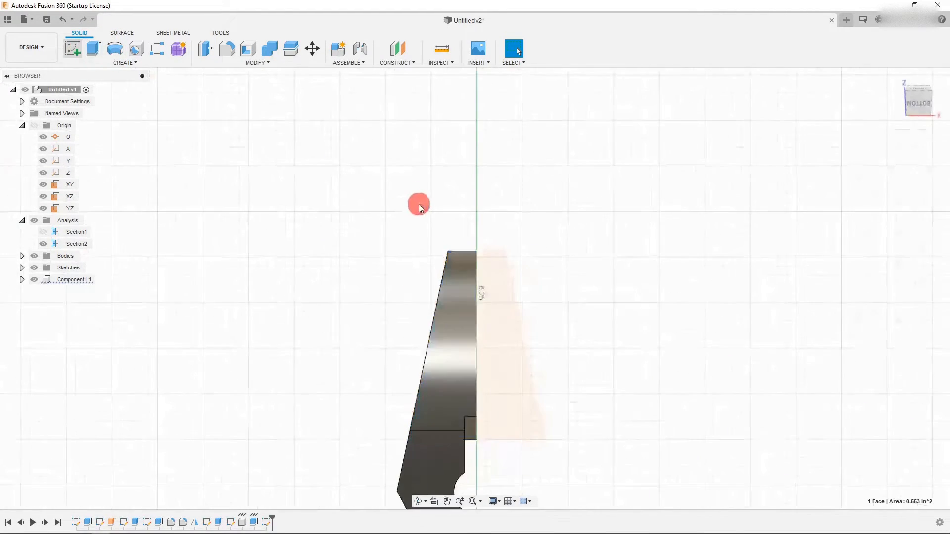
- Sketch a circle centred on the jaw's back edge at the rail groove
scroll(471, 380, up, 5)
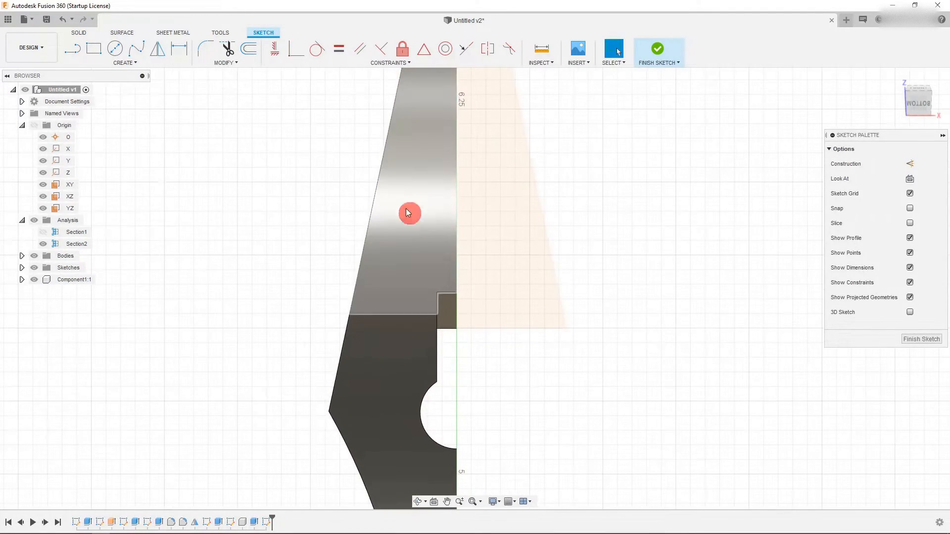
scroll(447, 301, down, 2)
scroll(482, 370, up, 2)
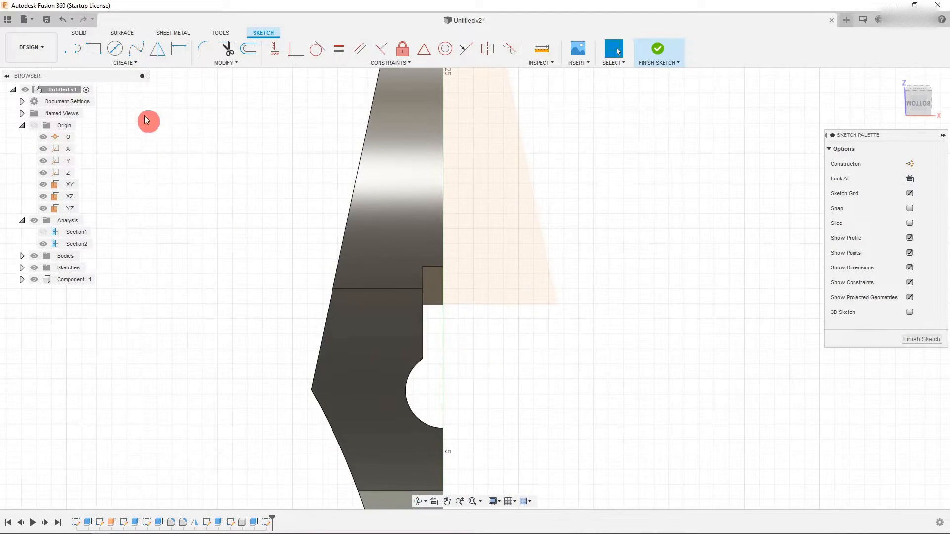
click(106, 53)
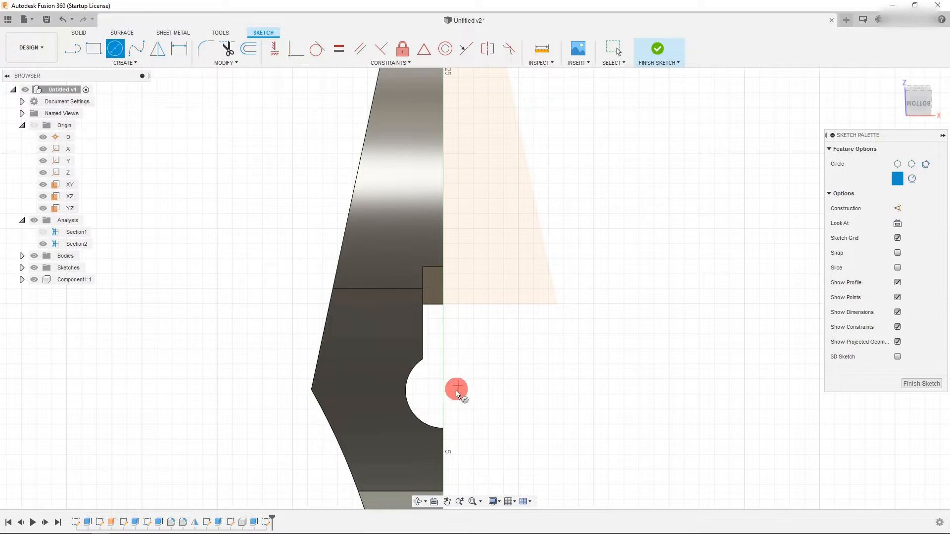
scroll(435, 365, down, 6)
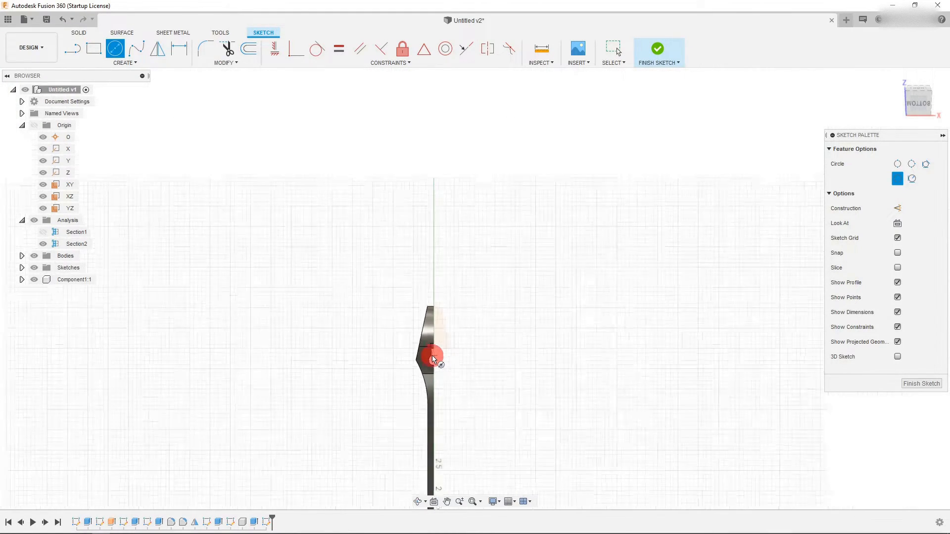
scroll(433, 462, up, 8)
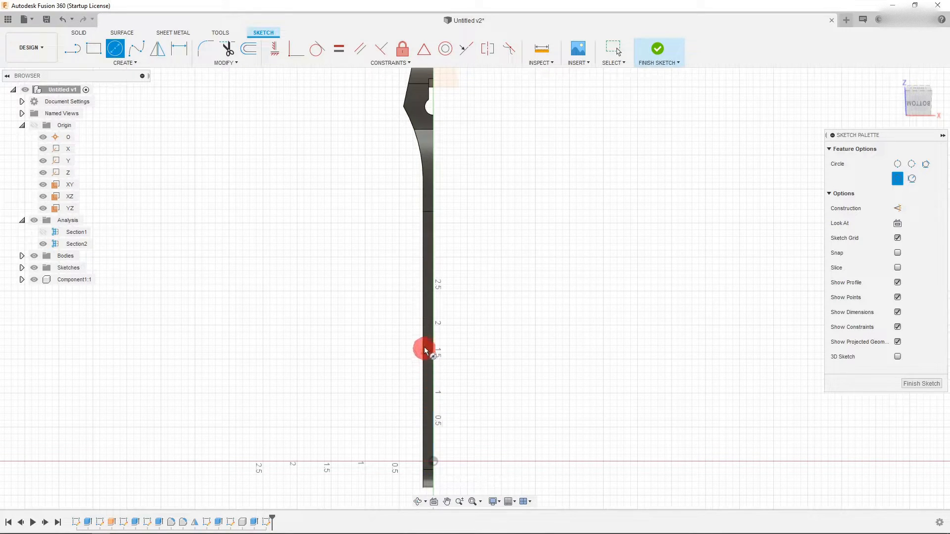
scroll(430, 110, up, 3)
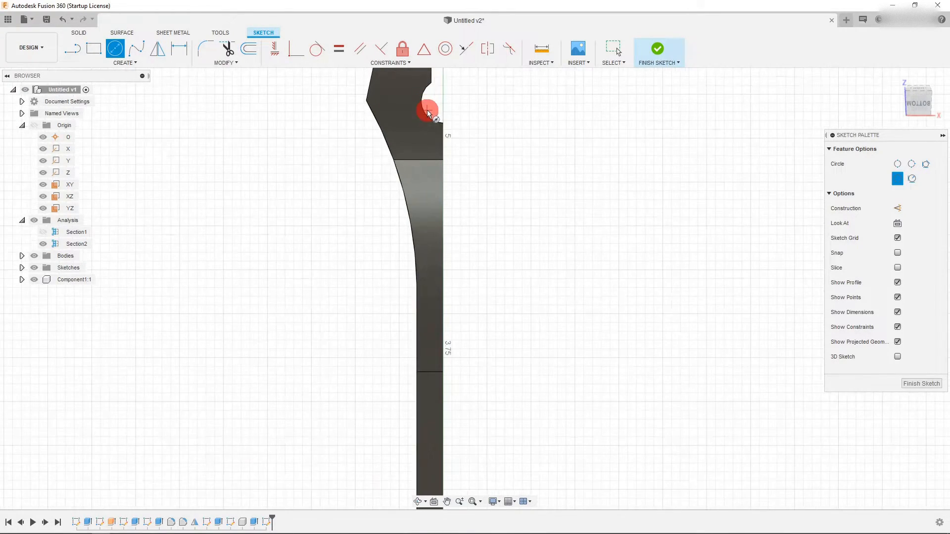
click(442, 102)
click(458, 118)
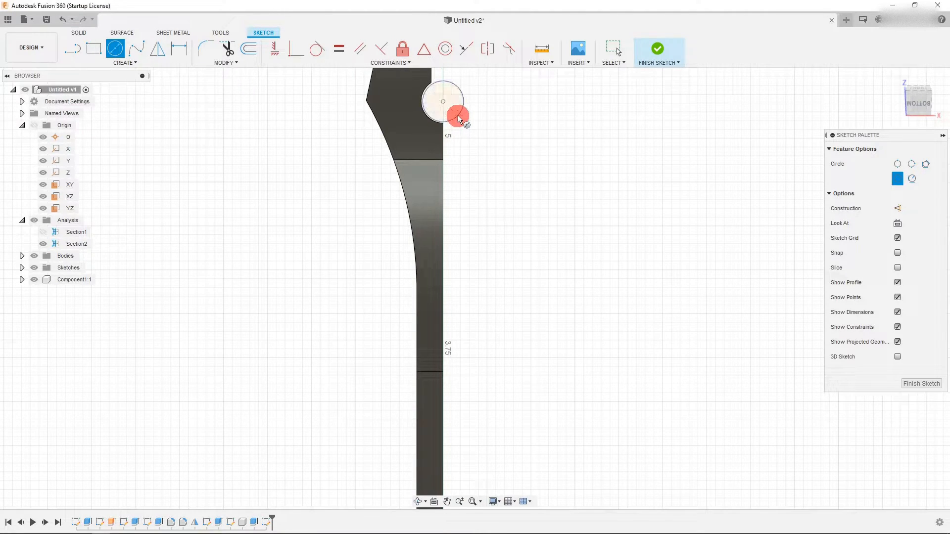
scroll(452, 94, up, 3)
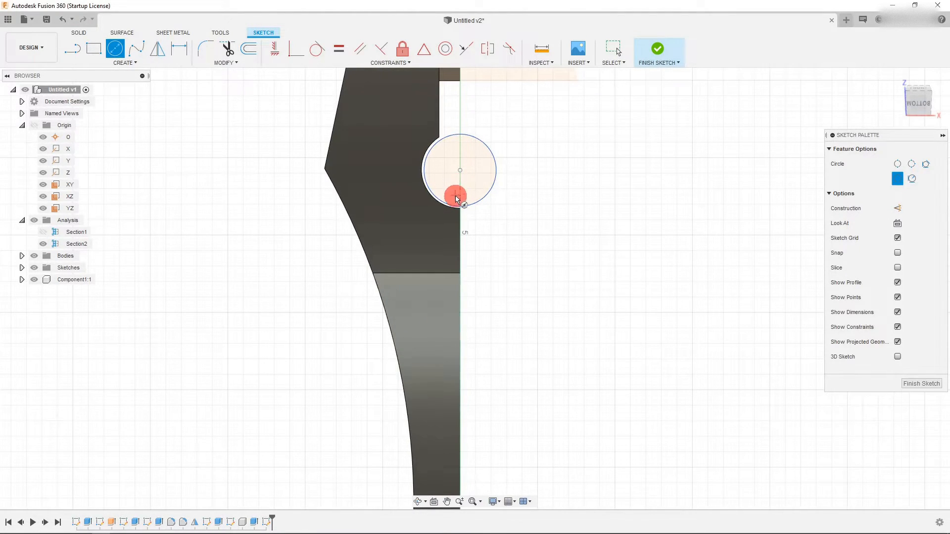
key(Escape)
- Resize the circle to about 0.122 in radius so it matches the groove's arc
scroll(462, 136, up, 4)
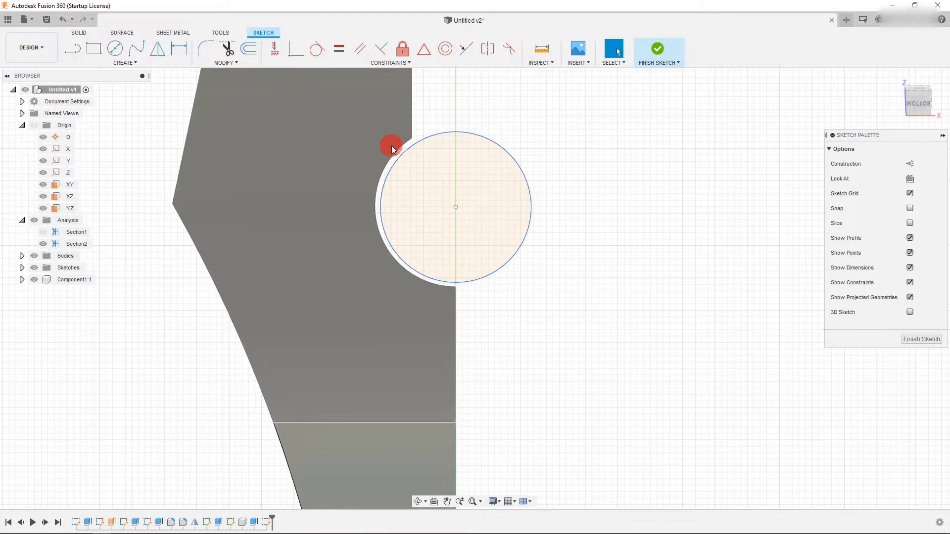
click(393, 151)
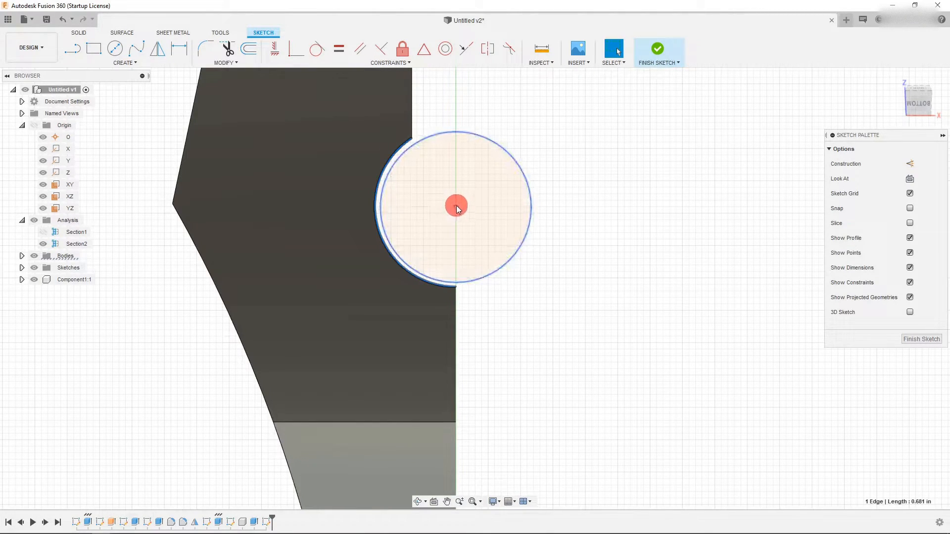
key(Escape)
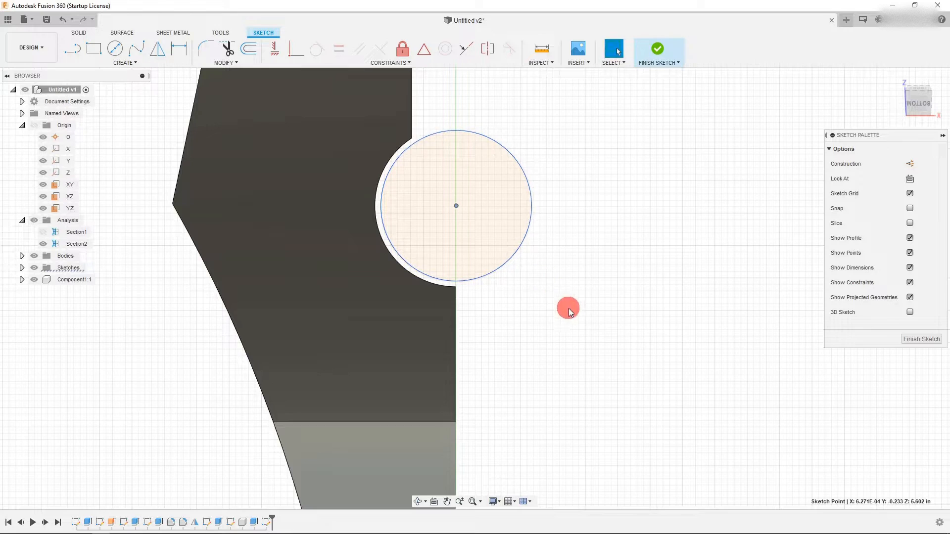
click(567, 307)
scroll(439, 314, down, 2)
scroll(439, 213, up, 4)
drag(387, 207, 379, 206)
scroll(419, 333, down, 2)
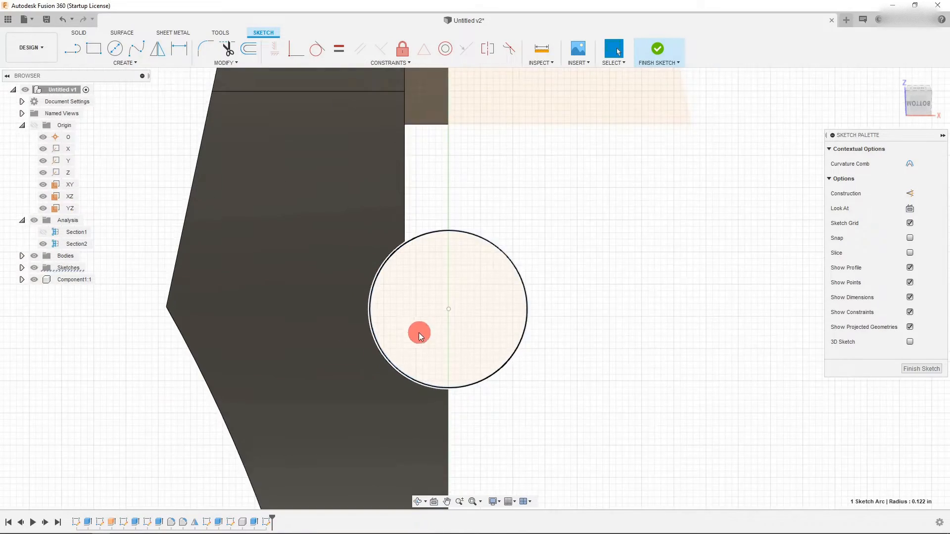
scroll(419, 334, down, 3)
click(515, 415)
scroll(512, 407, down, 2)
- Examine the sketch from the 3D view and from straight on
drag(926, 104, 581, 248)
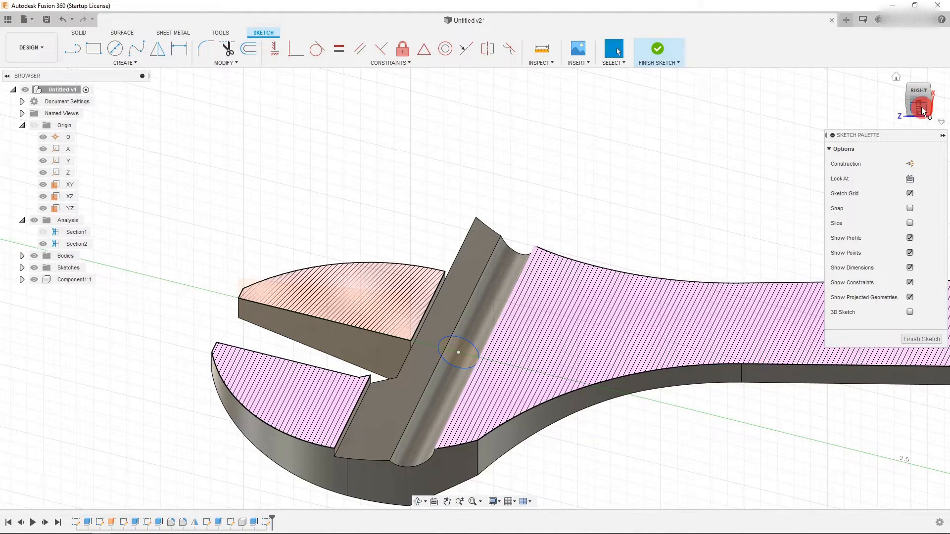
click(922, 110)
click(909, 101)
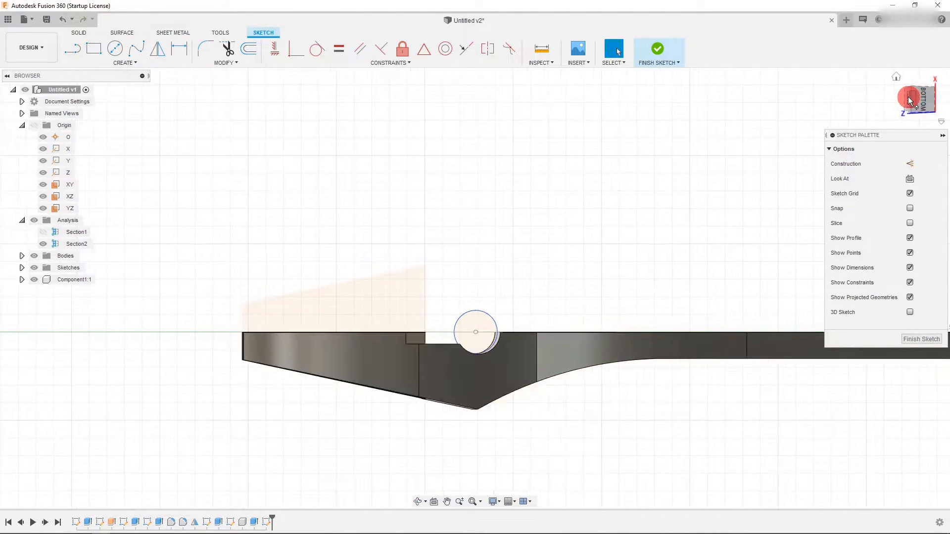
click(433, 502)
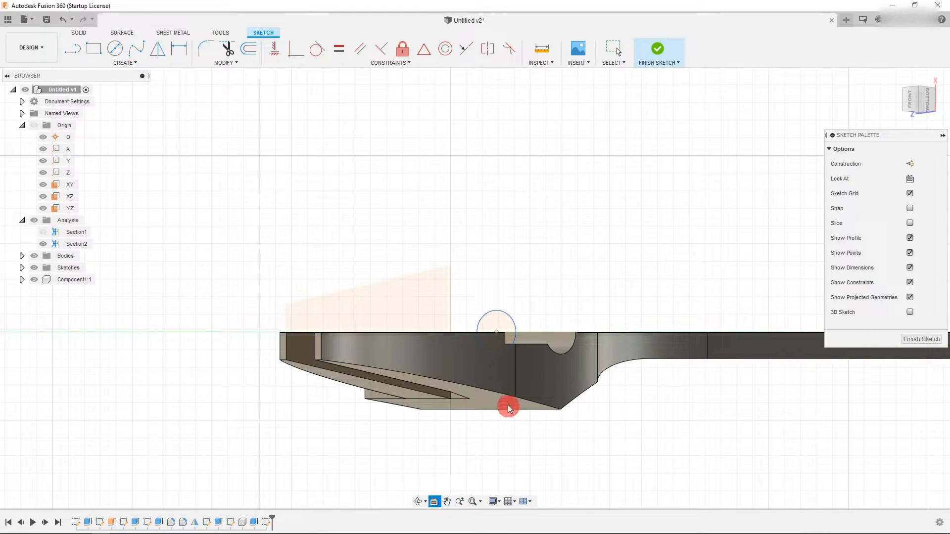
click(491, 364)
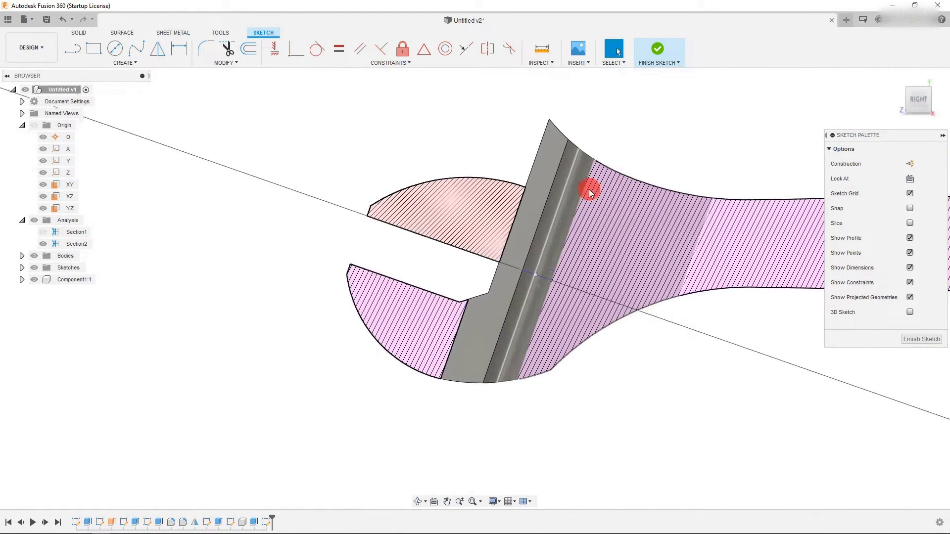
click(915, 109)
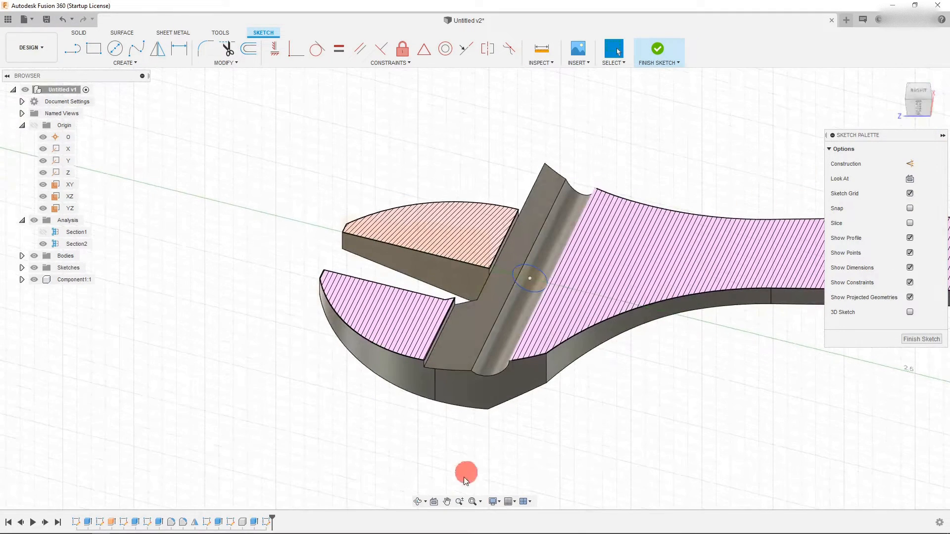
click(435, 502)
click(452, 282)
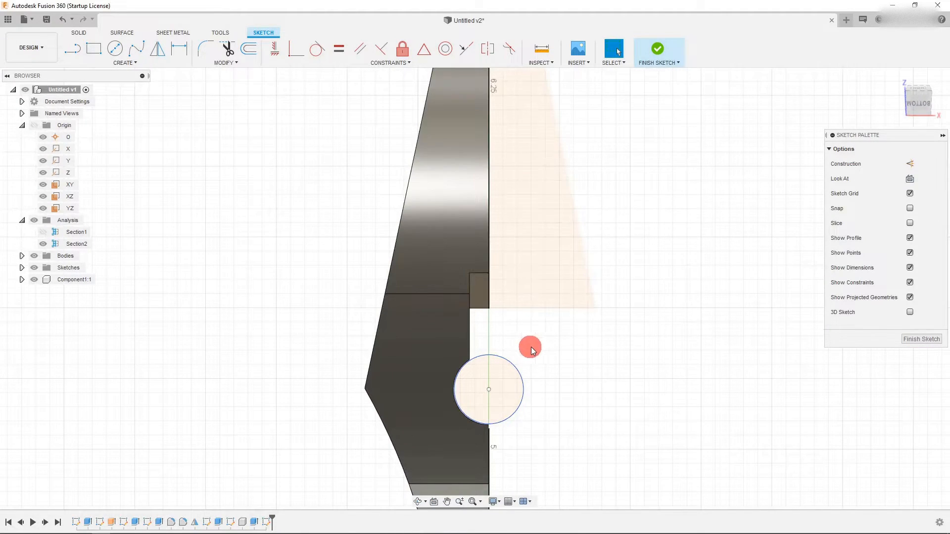
- Draw a rectangle about 0.136 in wide and 0.284 in tall from the jaw's step corner down into the circle
click(94, 48)
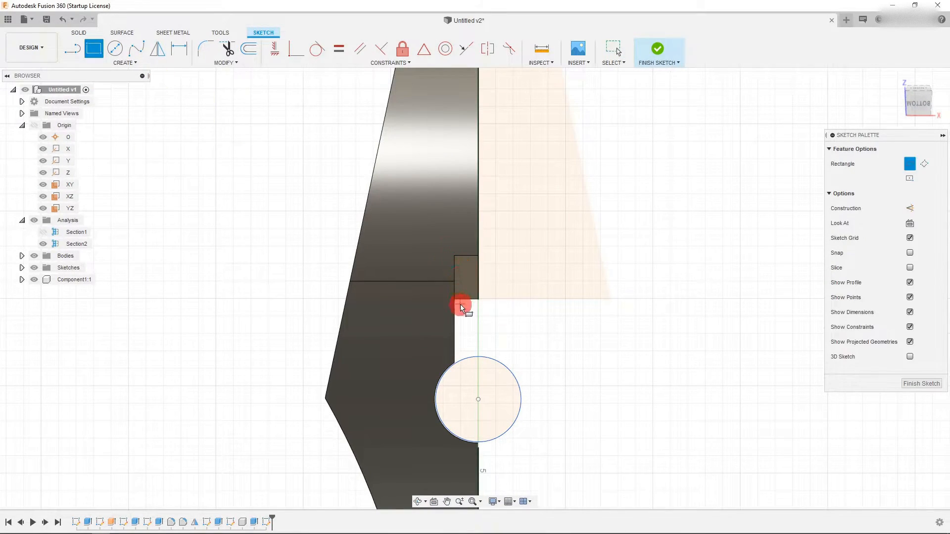
scroll(462, 307, up, 5)
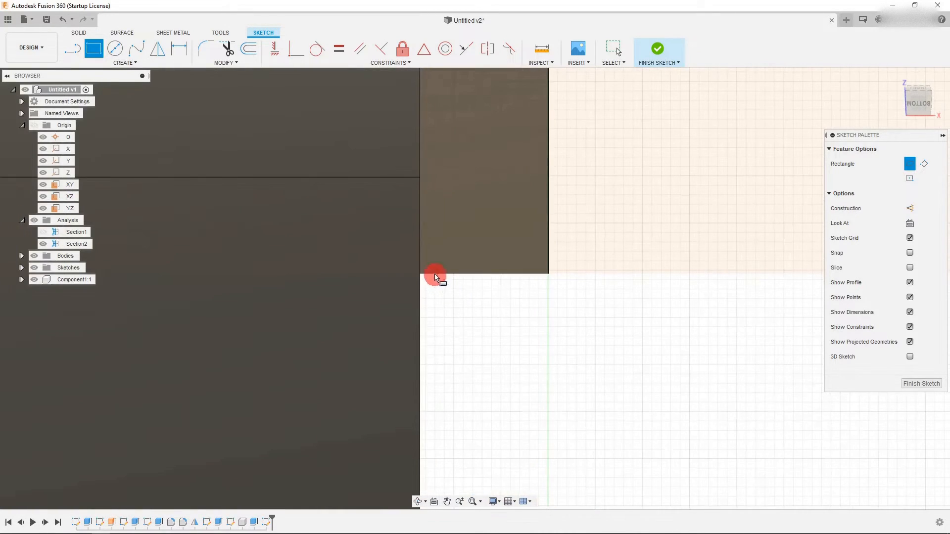
click(422, 278)
scroll(474, 302, down, 4)
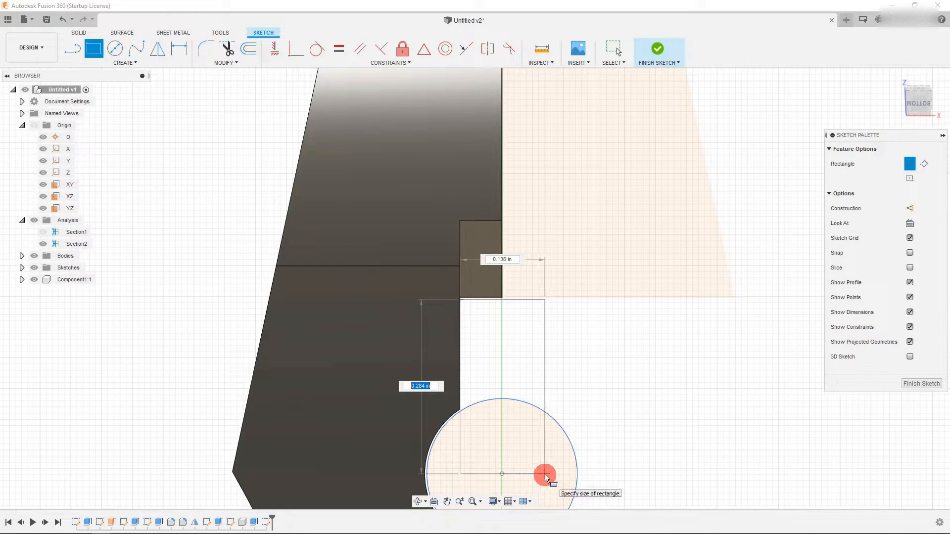
click(544, 474)
key(Escape)
- Constrain the rectangle's bottom edge midpoint to the circle's centre and finish the sketch
click(519, 474)
ctrl+click(503, 474)
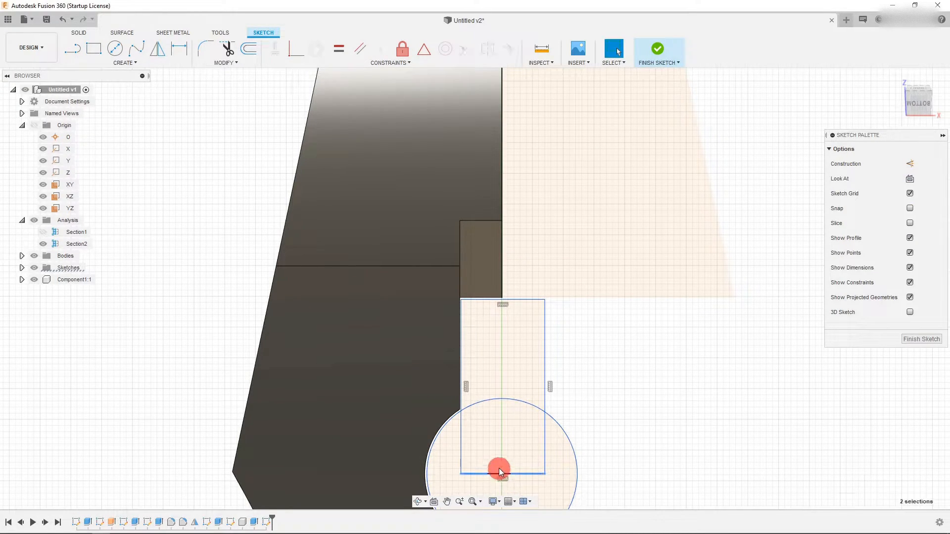
click(379, 54)
click(418, 51)
scroll(482, 285, down, 3)
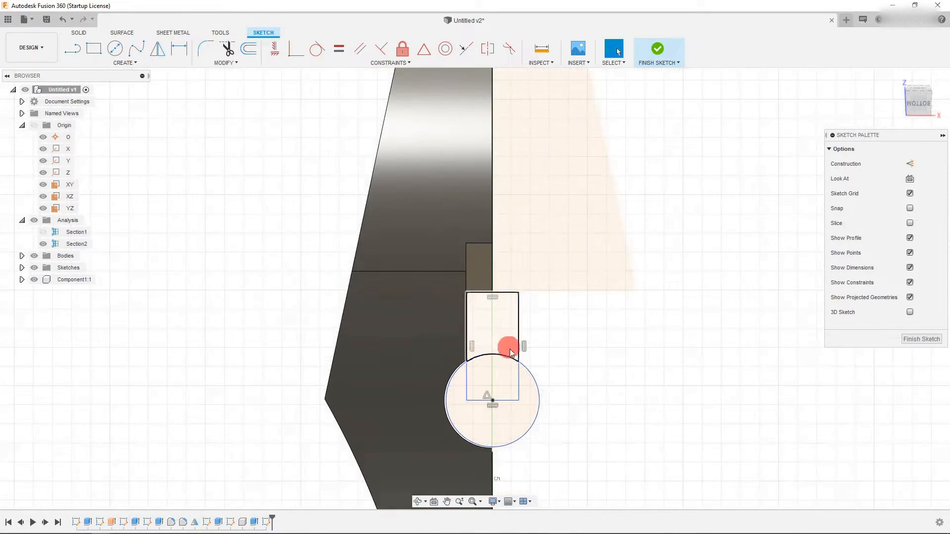
scroll(544, 341, up, 2)
scroll(479, 298, down, 3)
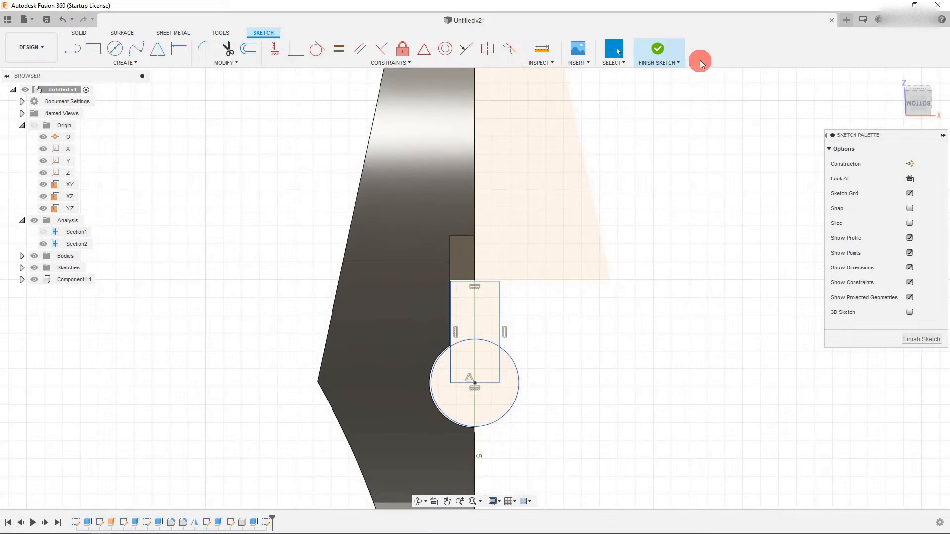
click(663, 50)
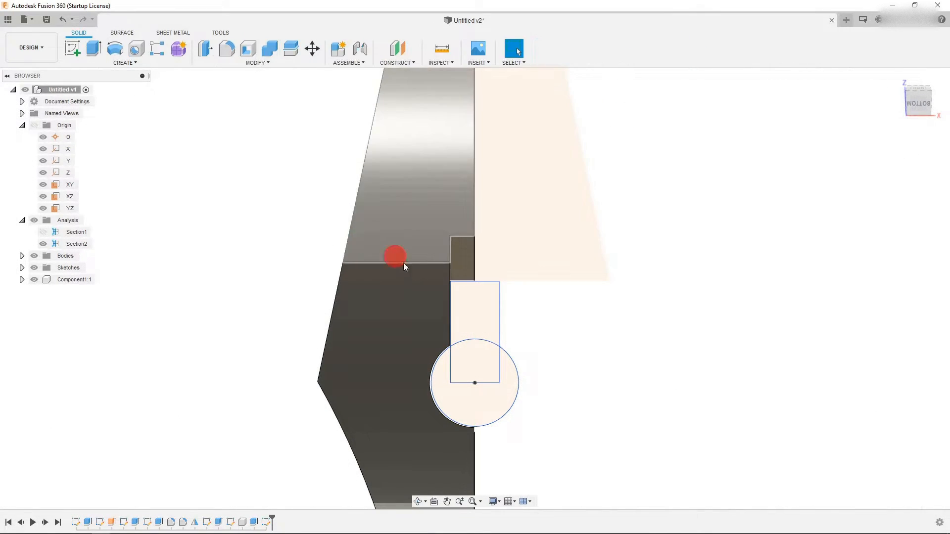
- Extrude the new rectangle and circle profiles about 0.583 in along the rail groove as a cut
scroll(450, 313, down, 2)
click(930, 108)
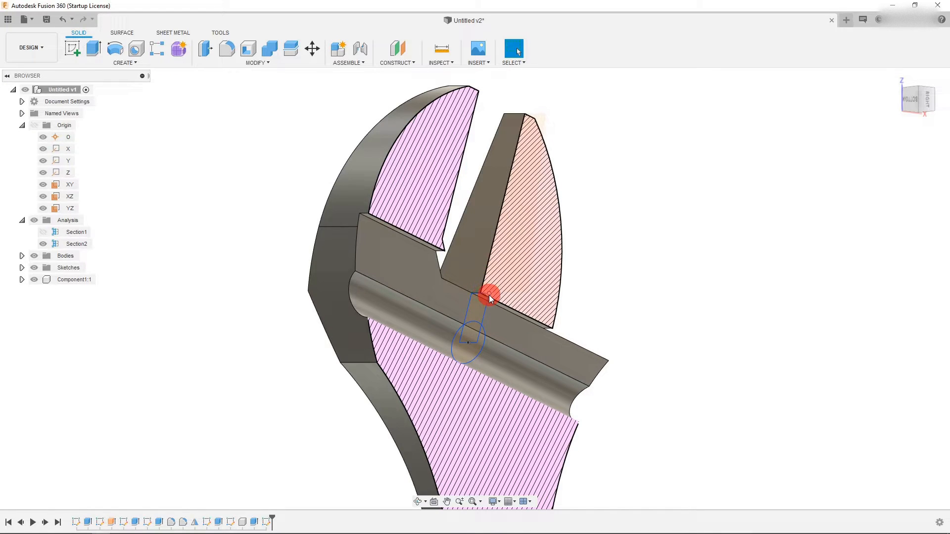
scroll(489, 295, up, 3)
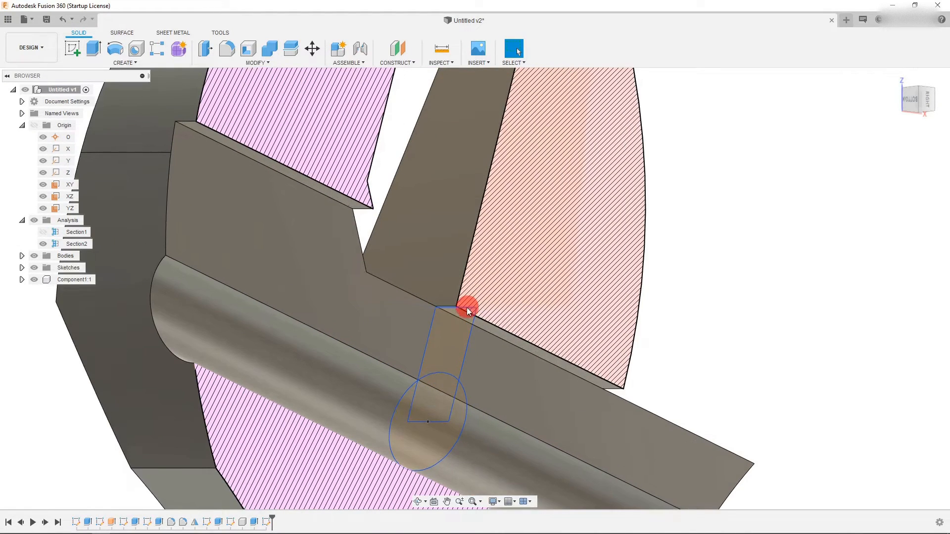
drag(467, 308, 469, 290)
scroll(423, 334, down, 3)
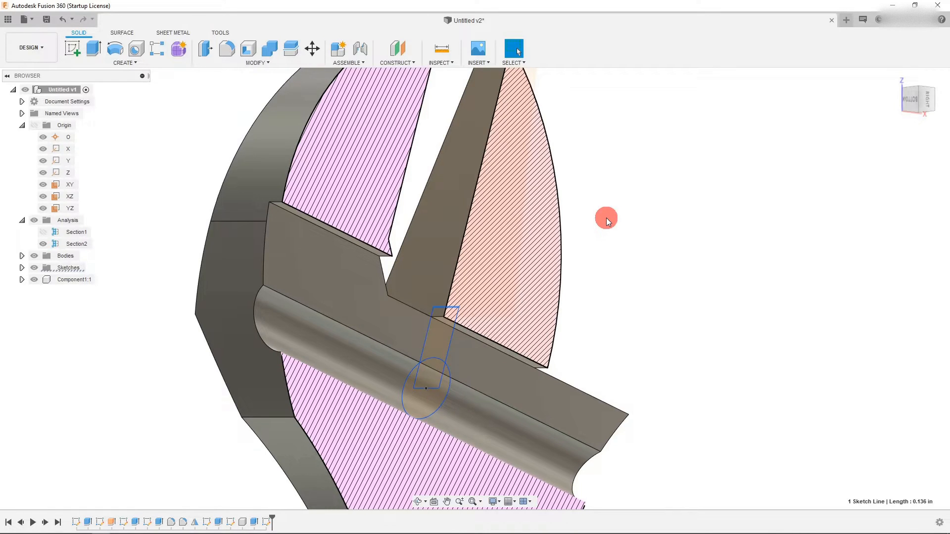
click(93, 48)
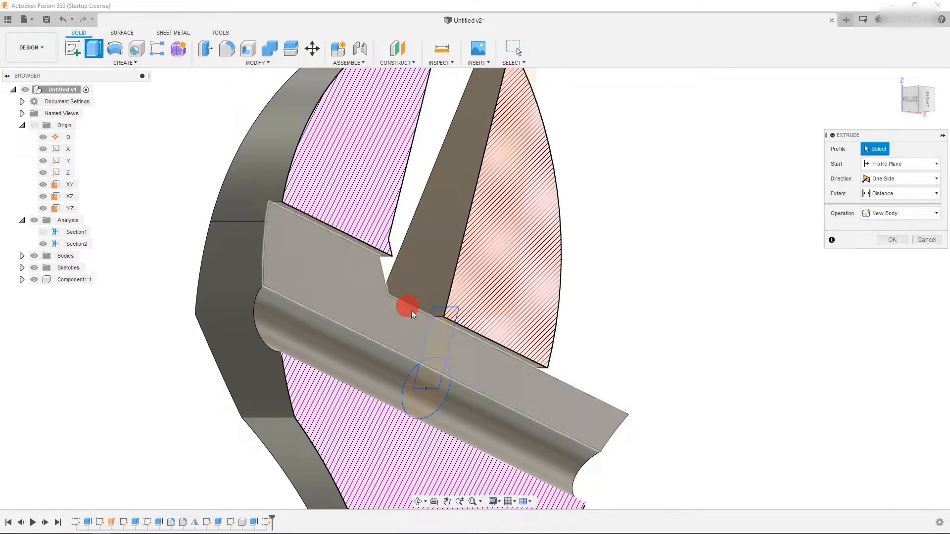
click(440, 338)
click(440, 385)
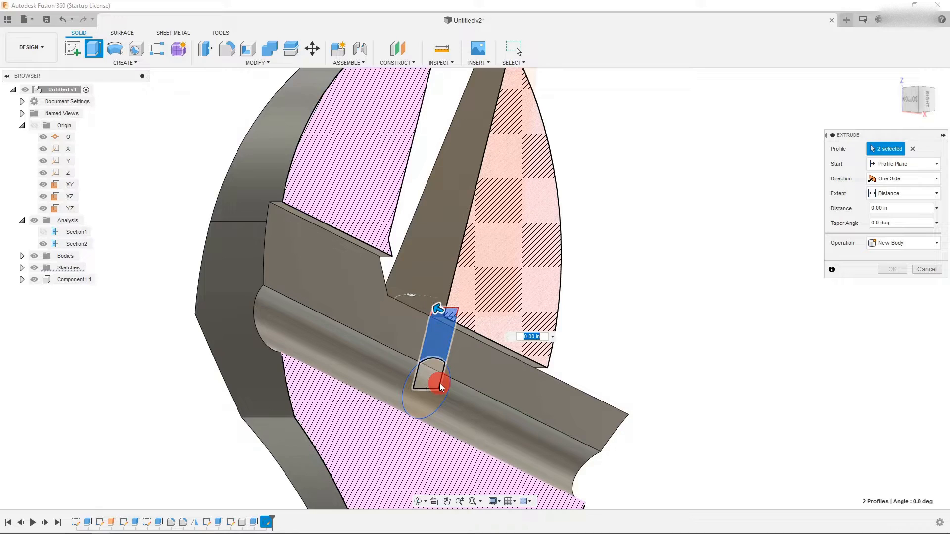
click(430, 382)
click(433, 399)
scroll(452, 356, down, 1)
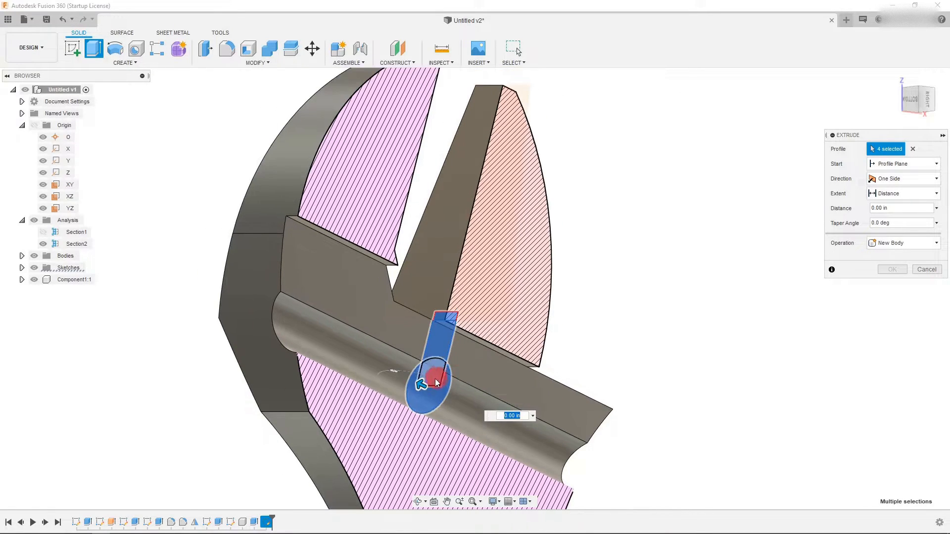
drag(423, 385, 407, 384)
drag(399, 381, 517, 407)
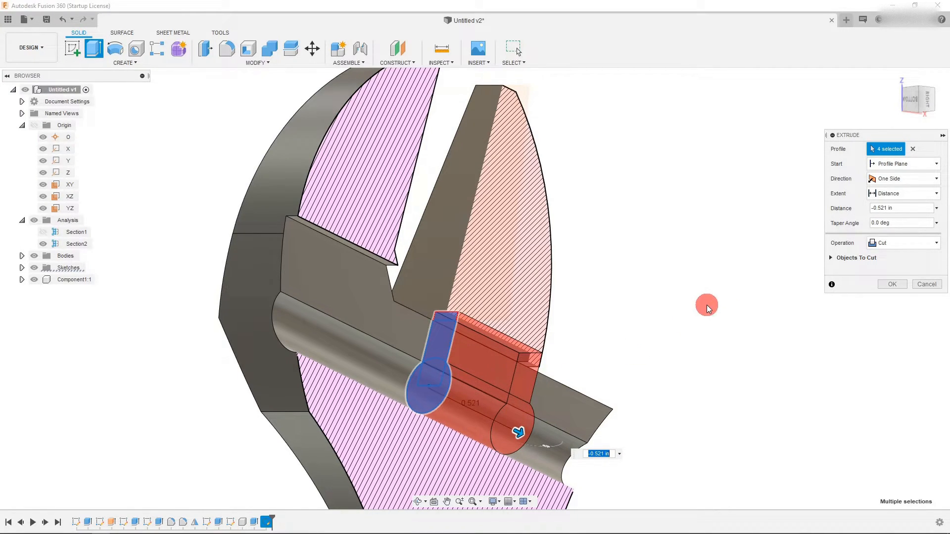
drag(926, 97, 929, 103)
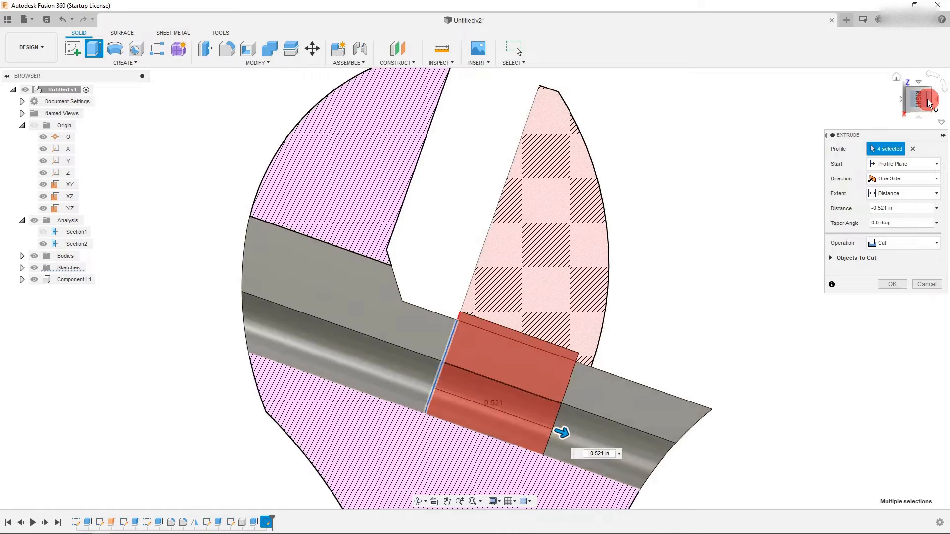
drag(563, 430, 575, 436)
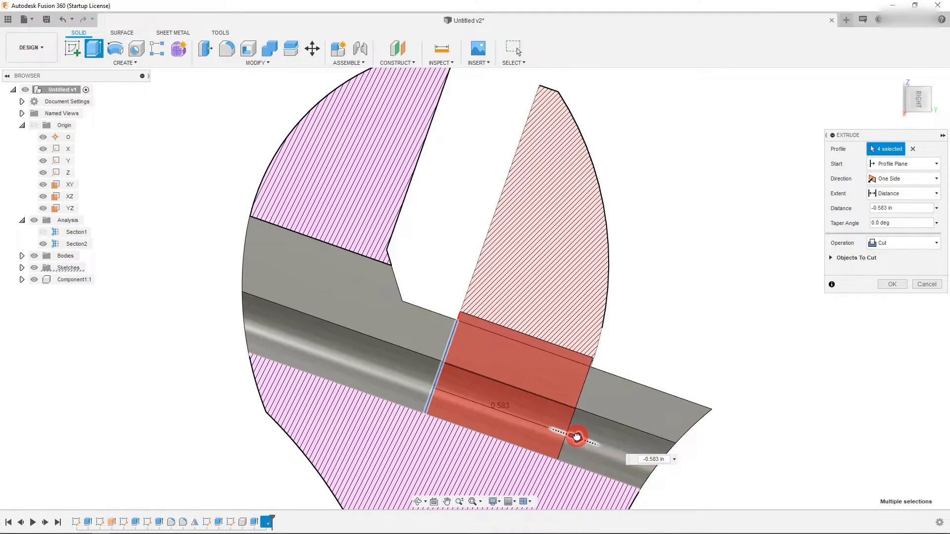
click(892, 283)
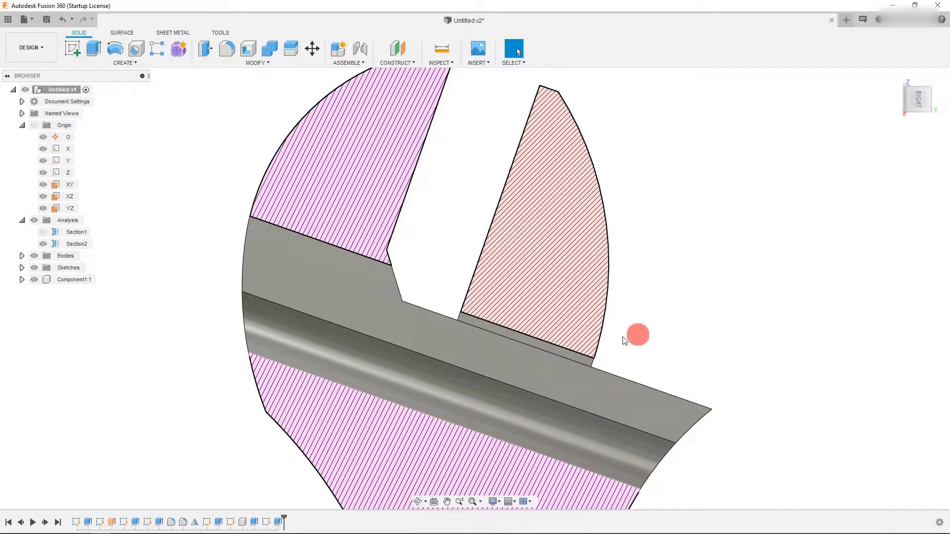
- Edit that extrude feature and change its operation to Join
right_click(279, 521)
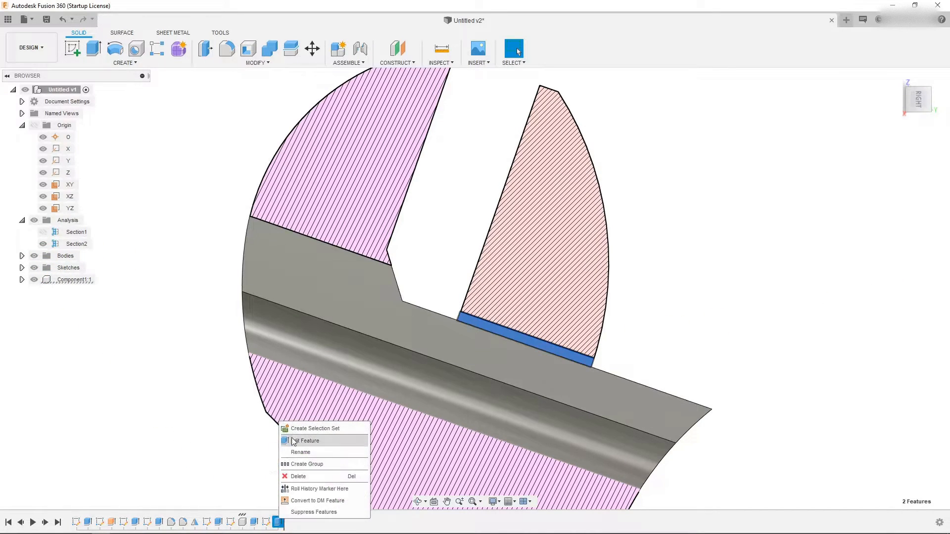
click(294, 440)
click(892, 244)
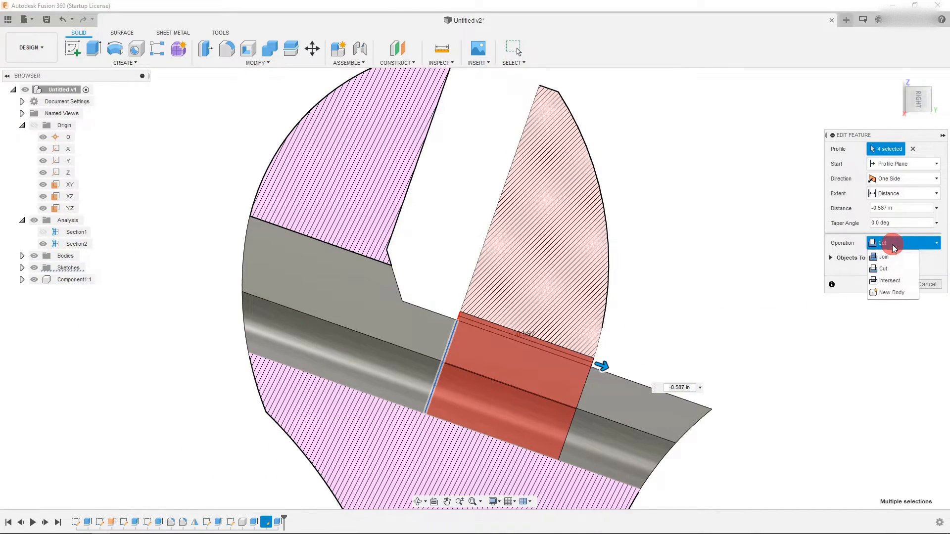
click(892, 254)
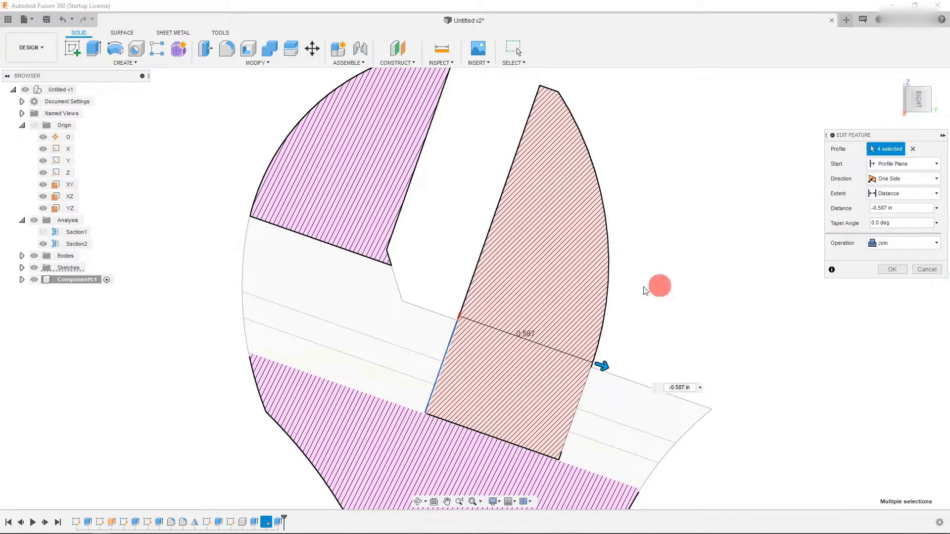
scroll(500, 303, down, 2)
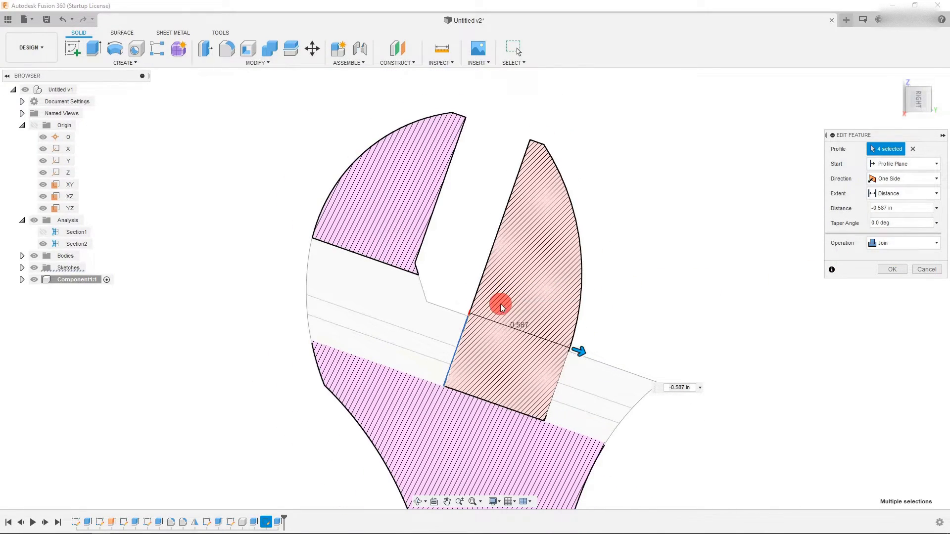
click(886, 268)
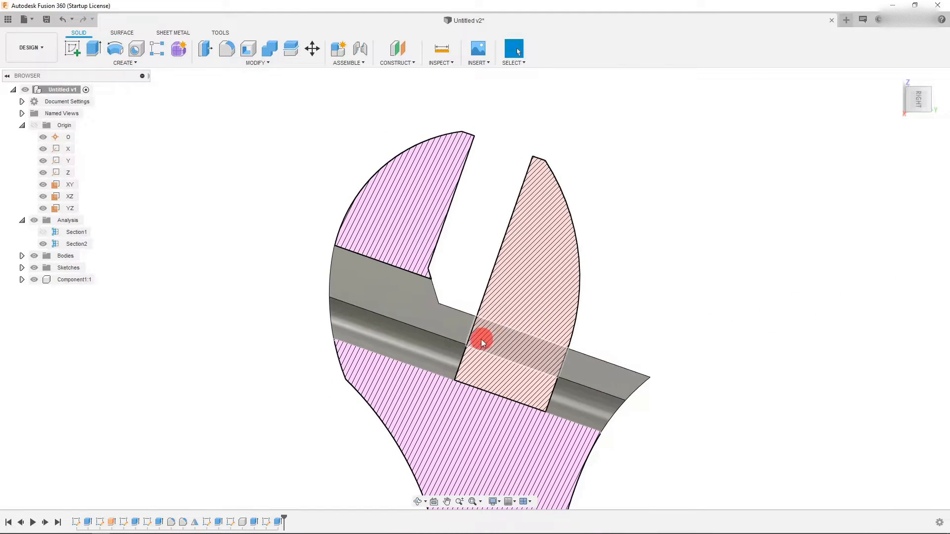
- Start a sketch on the jaw's pin face and draw a circle centred on the rail groove's arc
scroll(483, 337, up, 2)
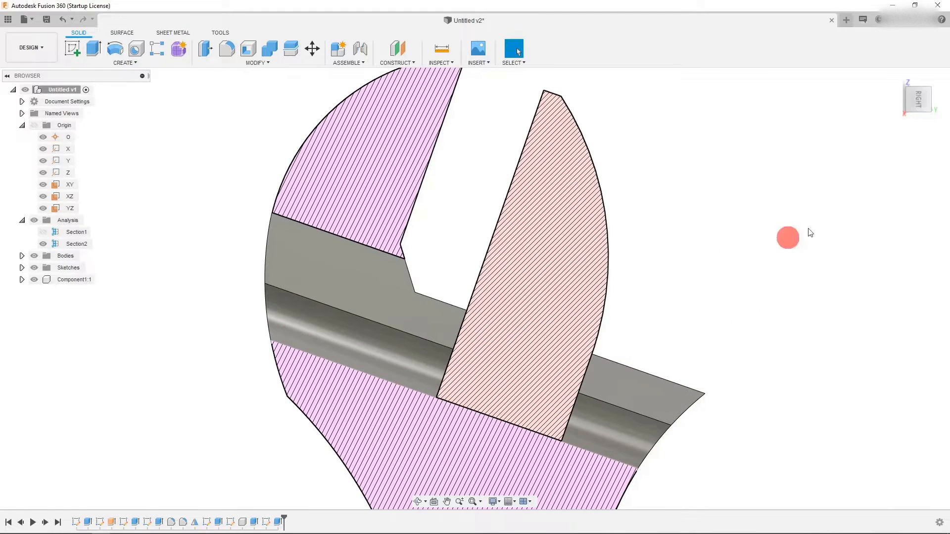
click(908, 103)
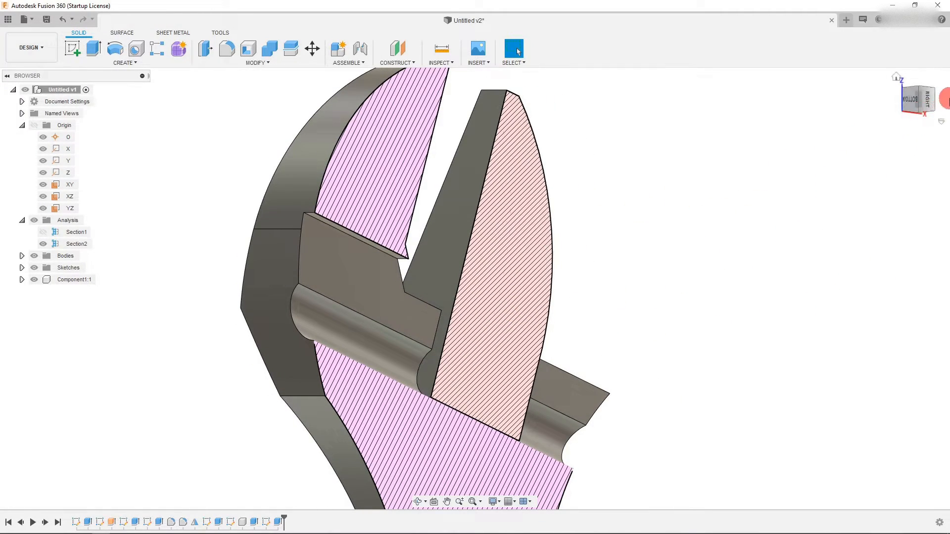
drag(936, 102, 631, 286)
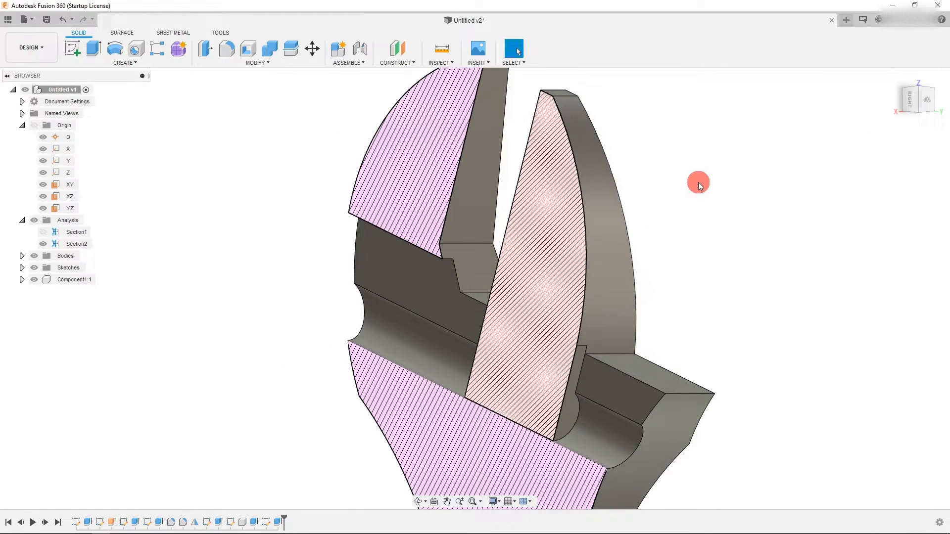
click(568, 422)
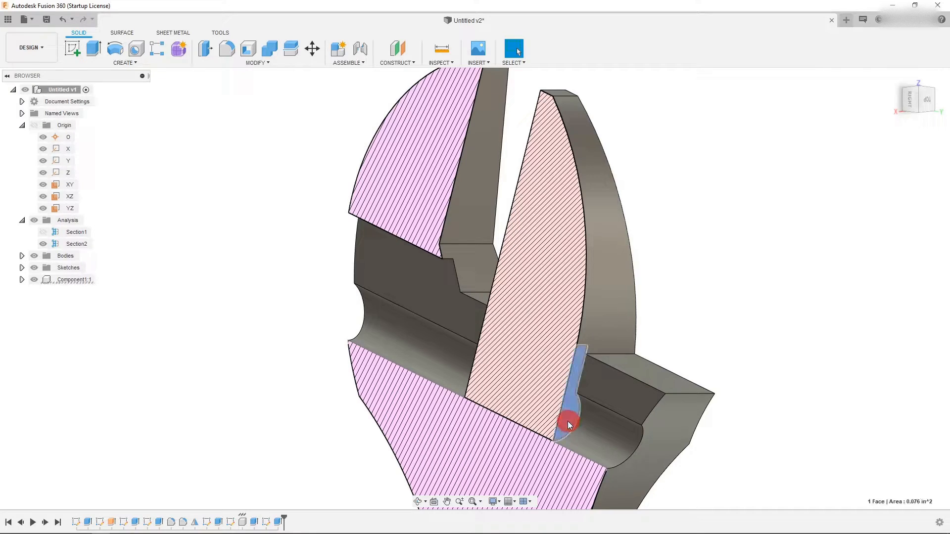
click(203, 318)
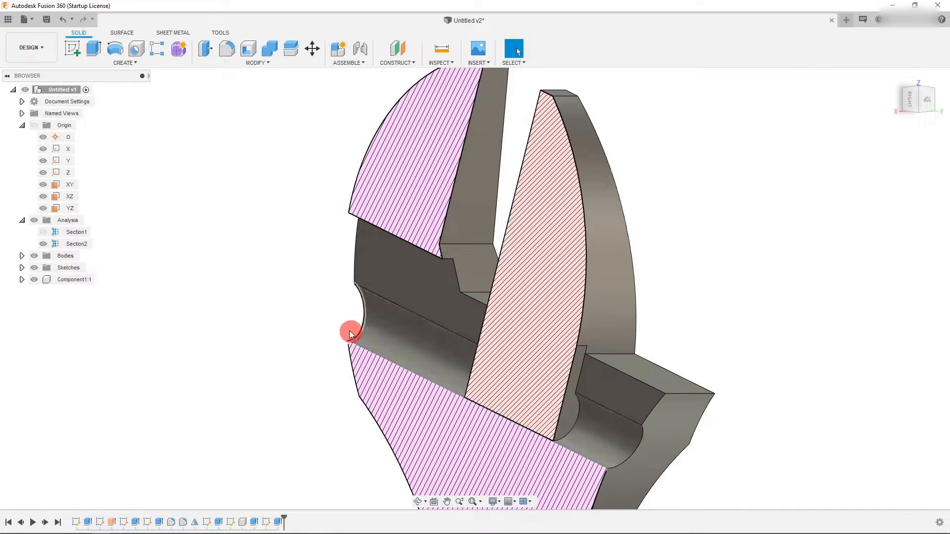
click(75, 51)
click(579, 366)
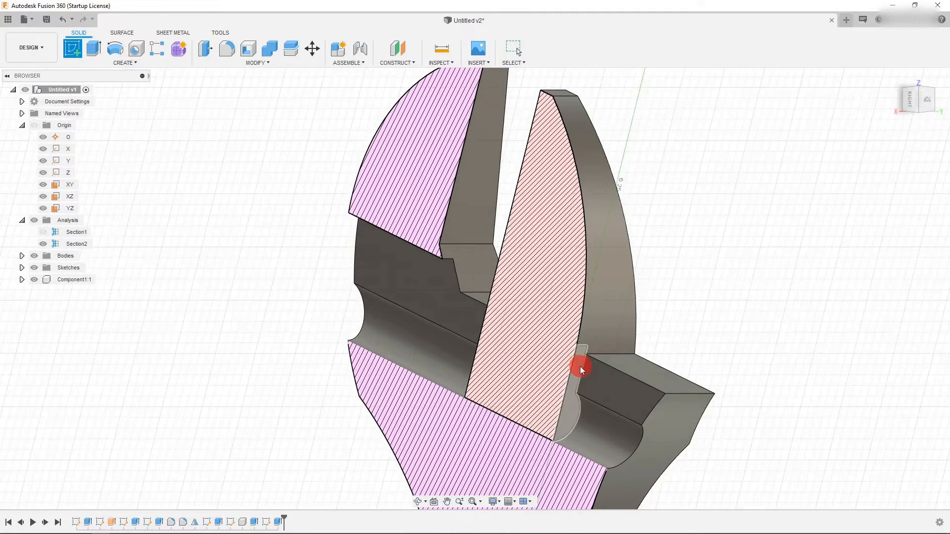
click(565, 419)
scroll(458, 276, up, 2)
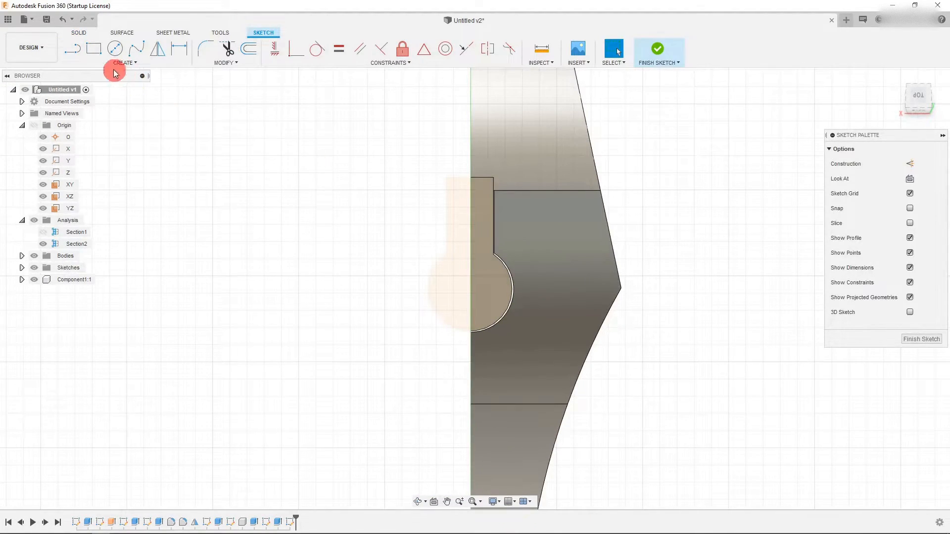
click(111, 53)
click(470, 290)
click(493, 322)
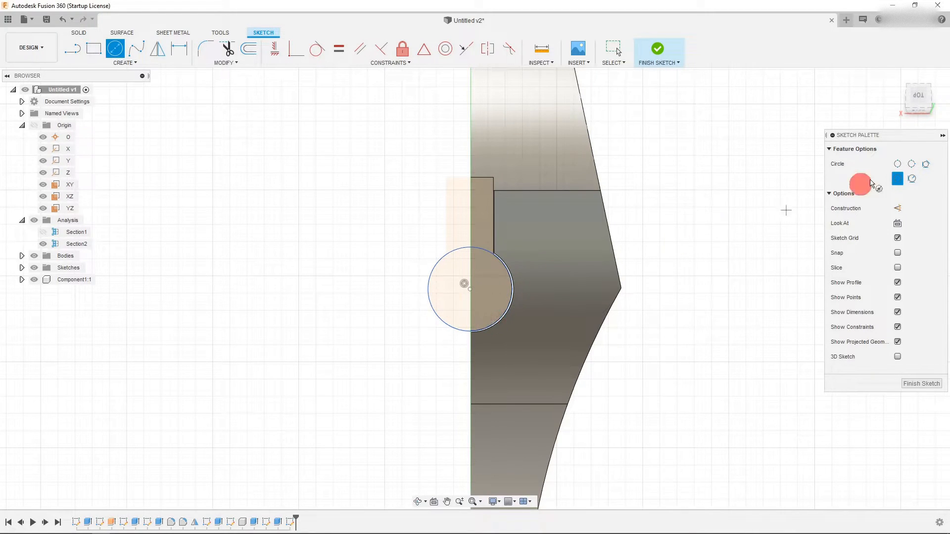
- Extrude the circle two-sided as a Join, 0.253 in on one side and 0.888 in on the other
click(907, 99)
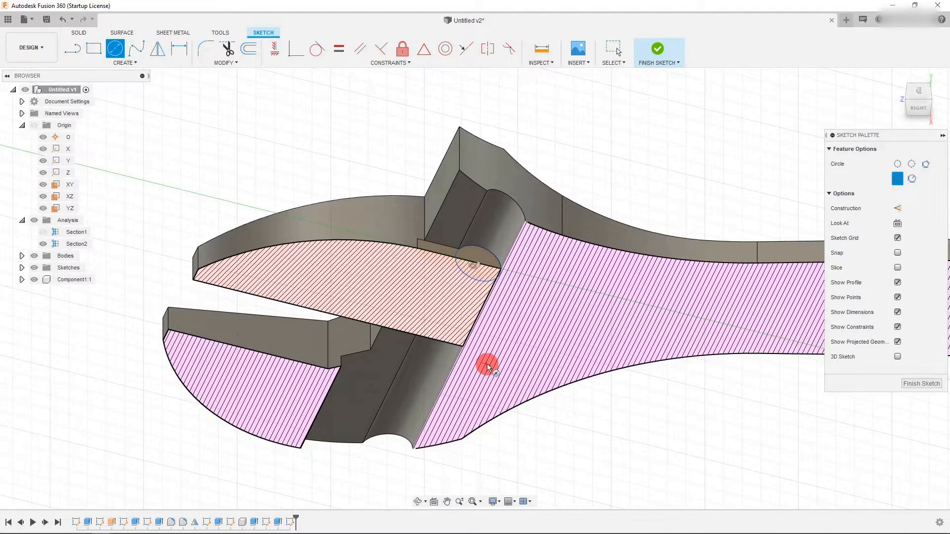
key(e)
click(479, 266)
drag(482, 253, 666, 218)
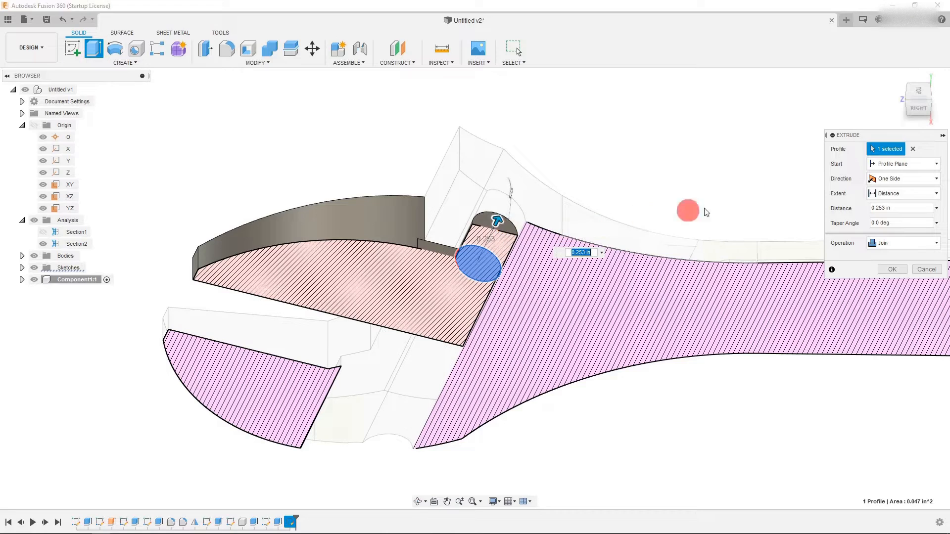
click(903, 178)
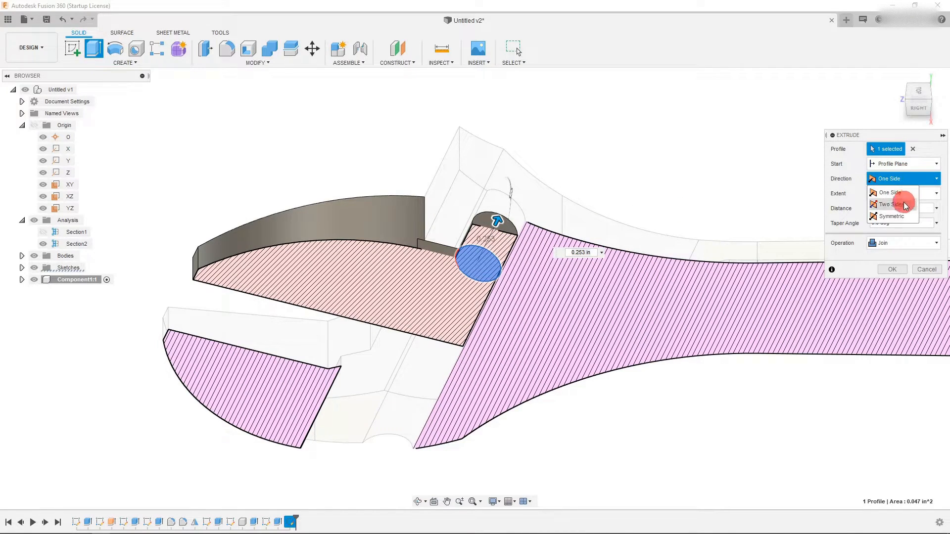
click(890, 204)
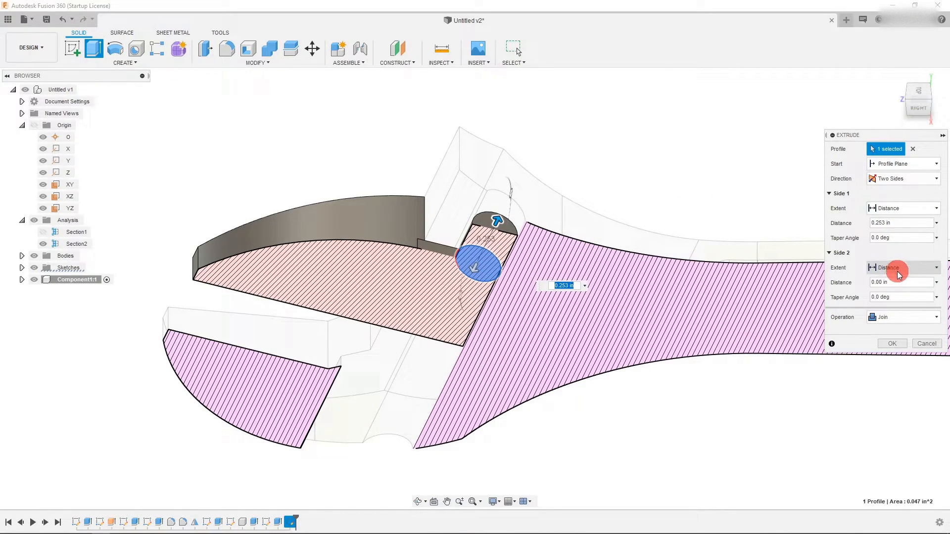
drag(476, 270, 489, 392)
click(891, 317)
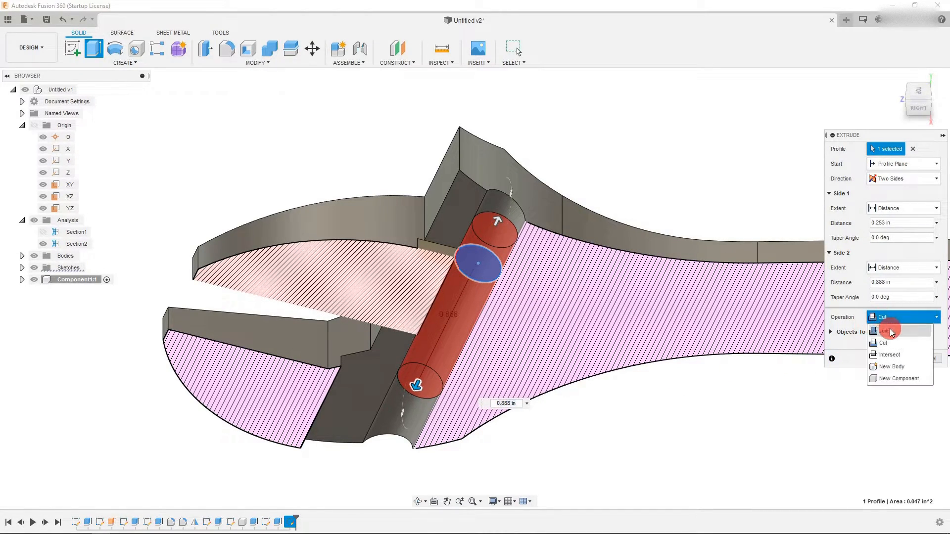
click(885, 331)
- Set the pin extrude's first side to 0.302 in, pull the second side to the jaw's lower edge, and confirm
click(918, 113)
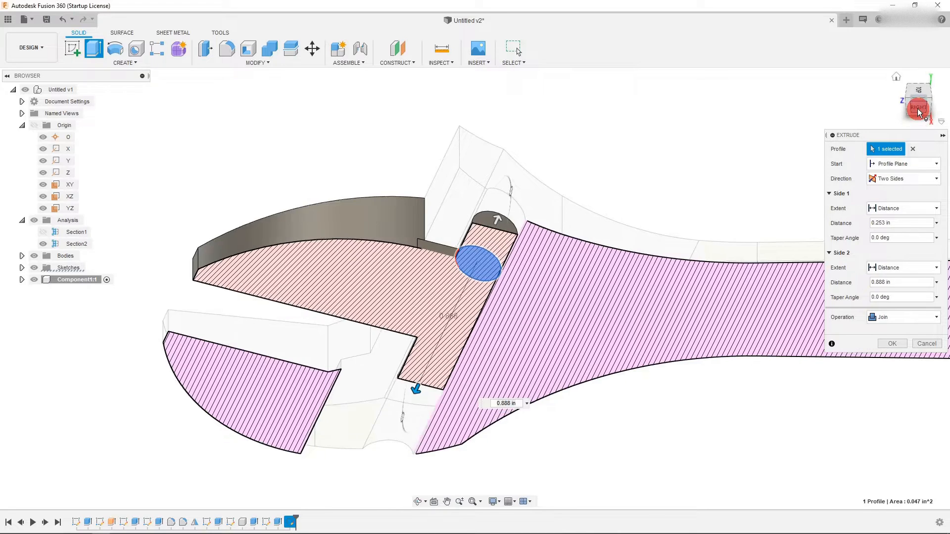
scroll(447, 331, up, 3)
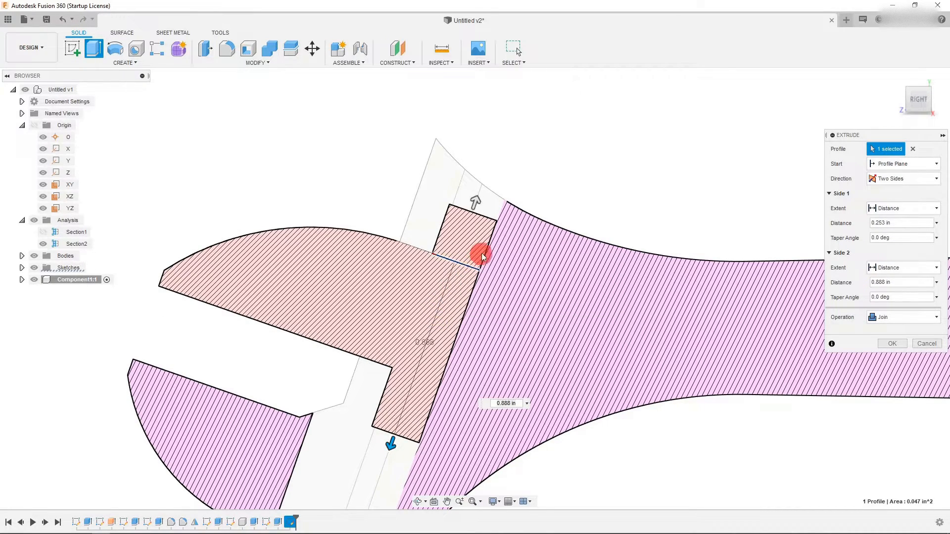
drag(474, 202, 475, 191)
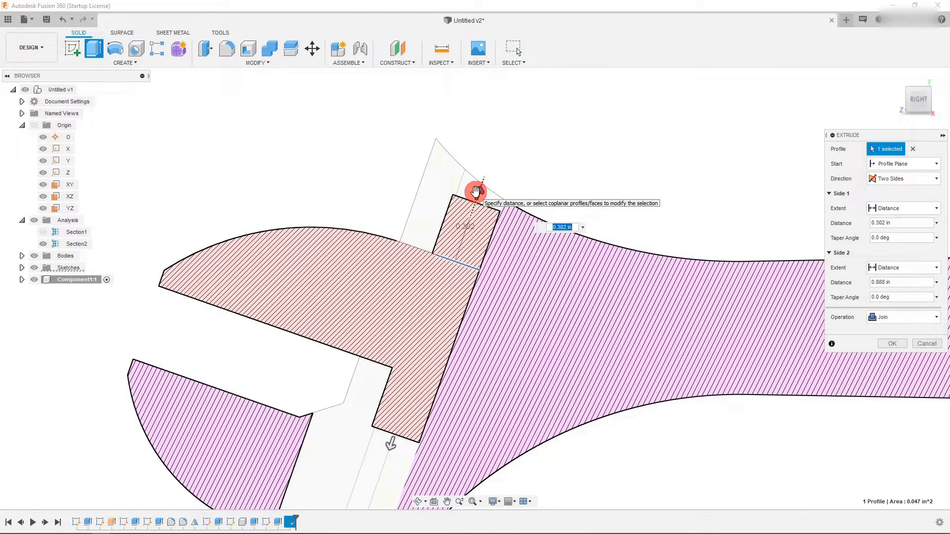
scroll(450, 151, down, 3)
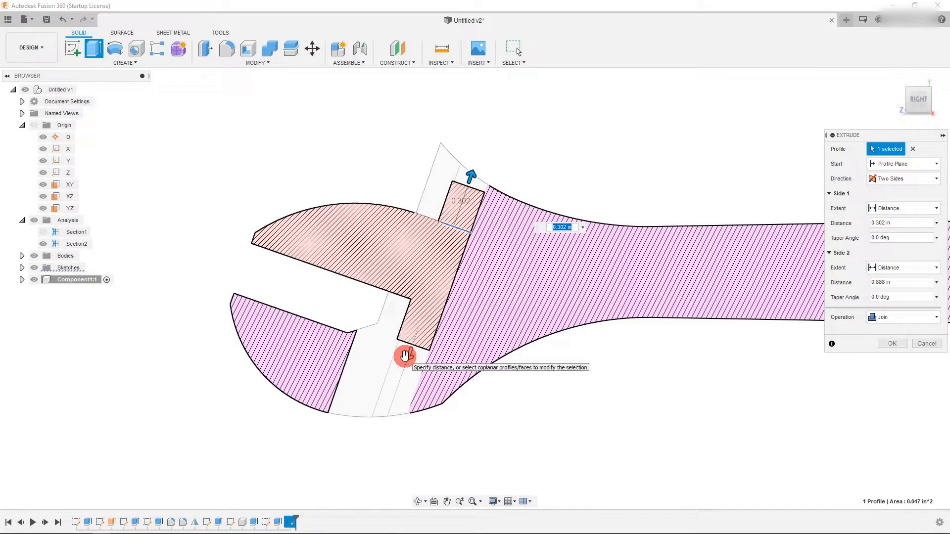
drag(407, 357, 404, 380)
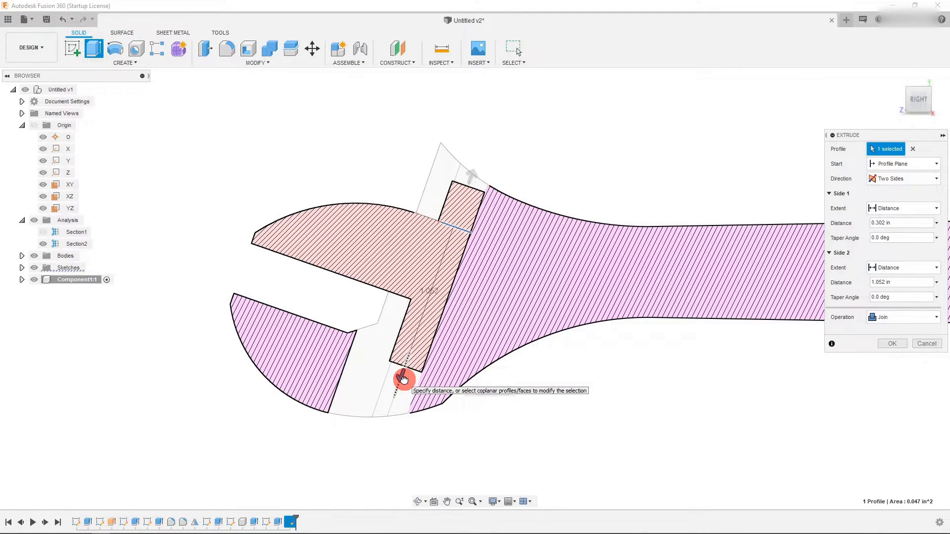
drag(403, 379, 406, 364)
click(892, 344)
scroll(541, 335, down, 2)
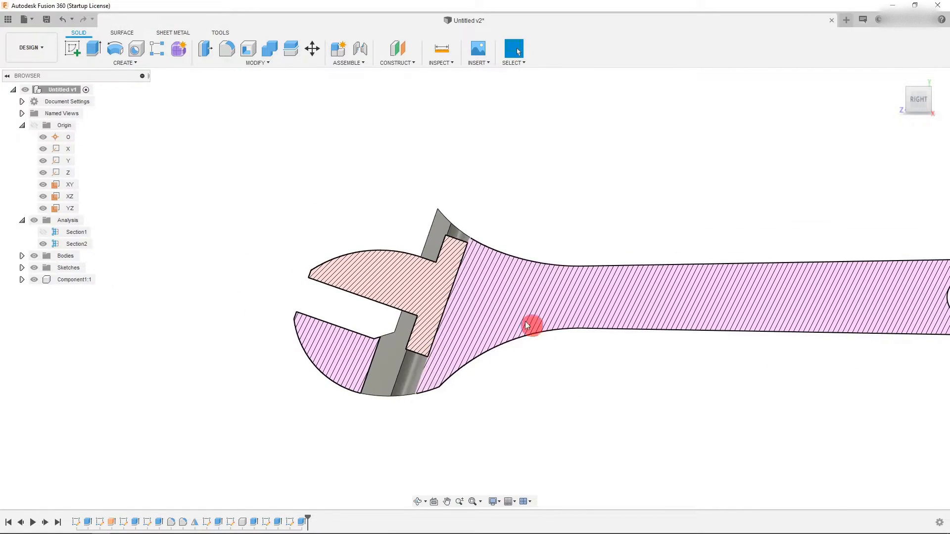
scroll(443, 318, up, 3)
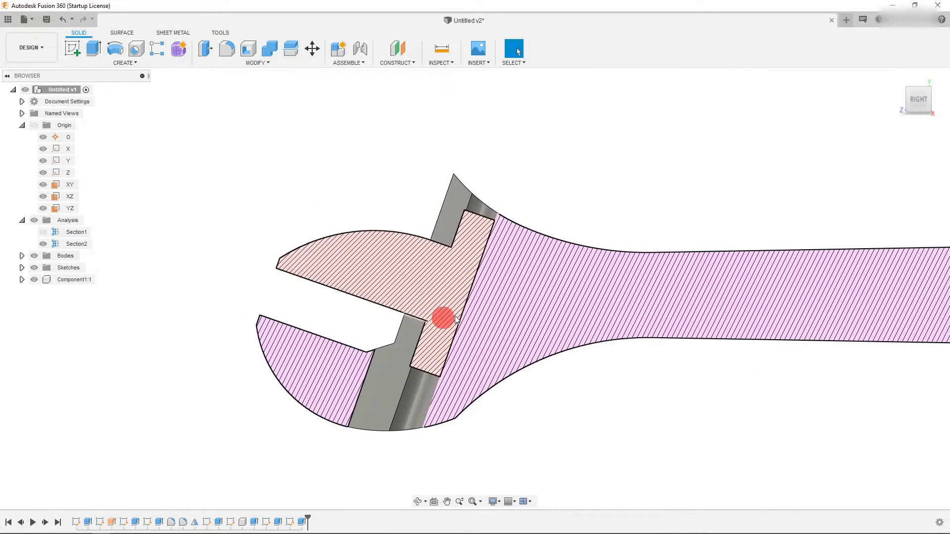
- Turn off the section analysis so the whole wrench is shown as solid bodies
click(930, 104)
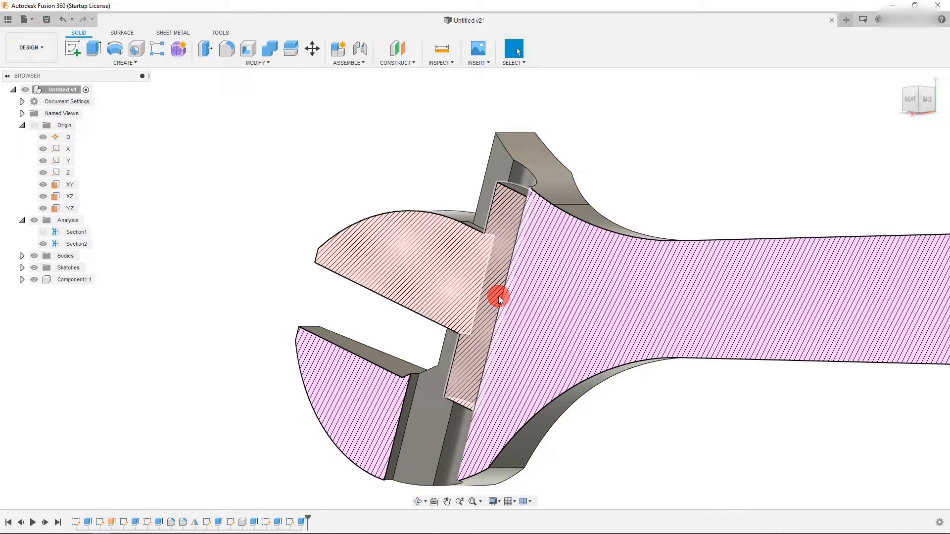
click(901, 98)
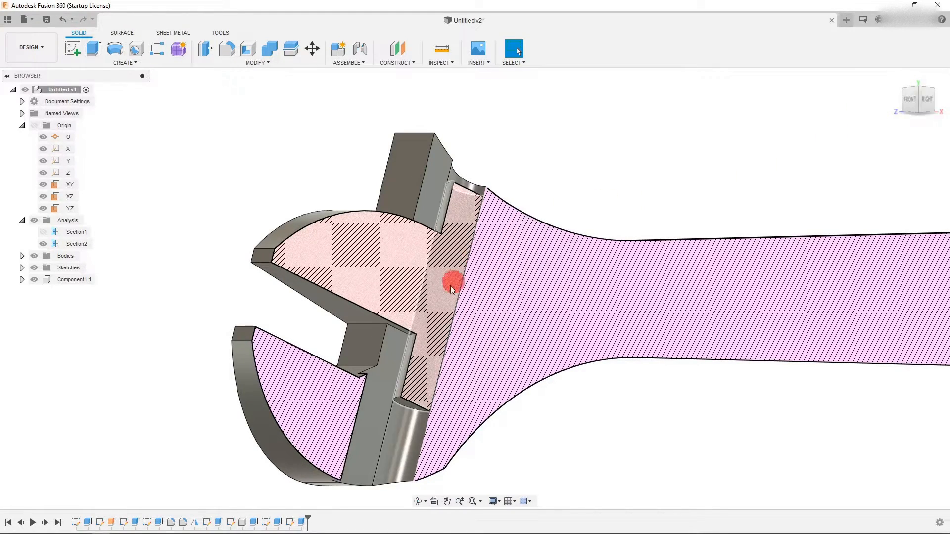
scroll(447, 287, down, 3)
click(218, 33)
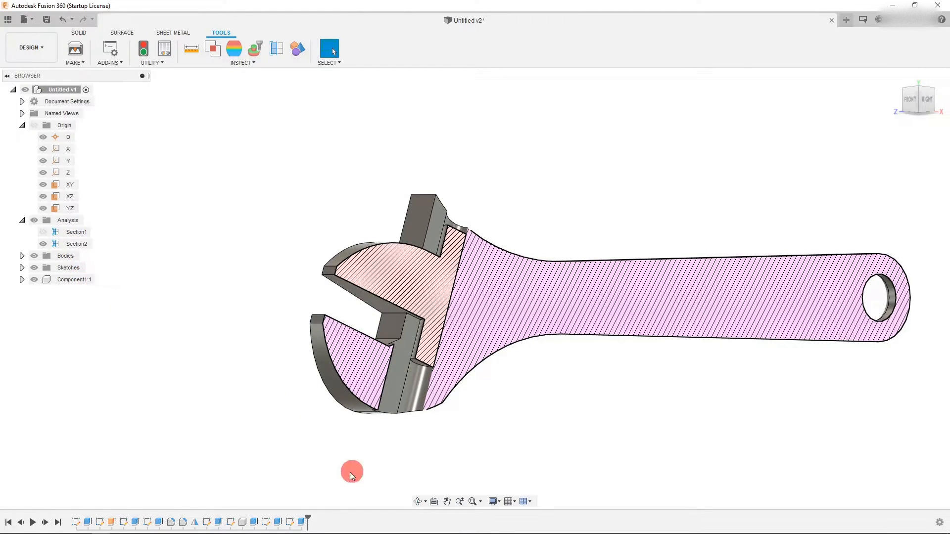
click(44, 244)
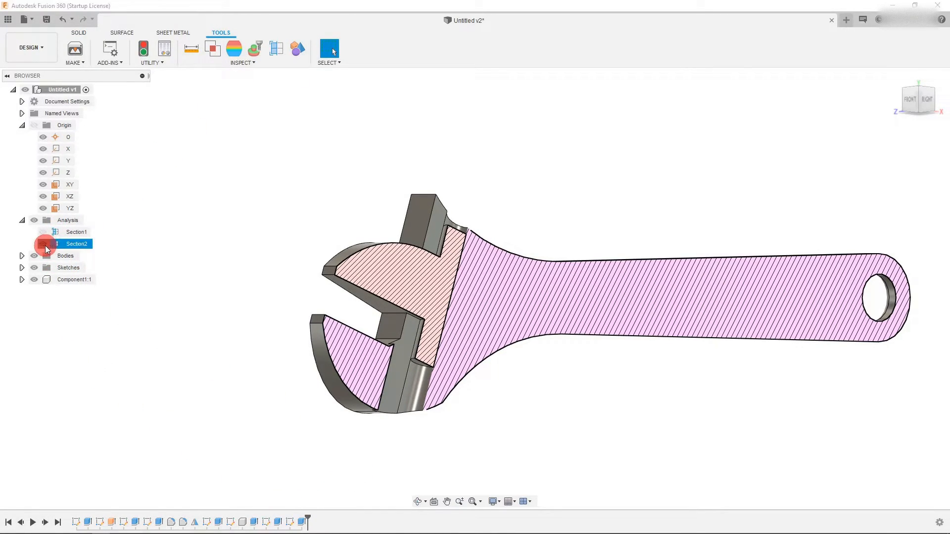
scroll(260, 346, down, 2)
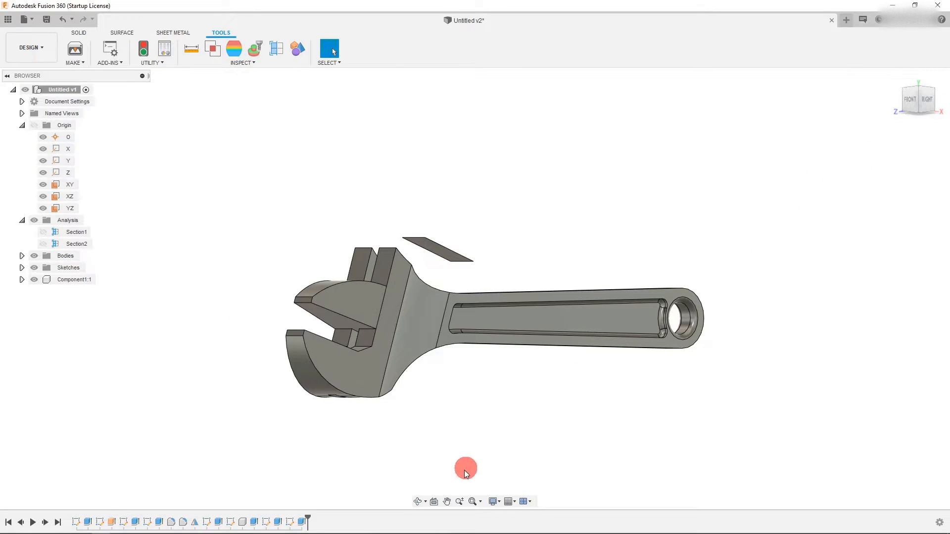
click(423, 504)
drag(466, 368, 458, 414)
drag(466, 330, 481, 236)
scroll(361, 266, up, 3)
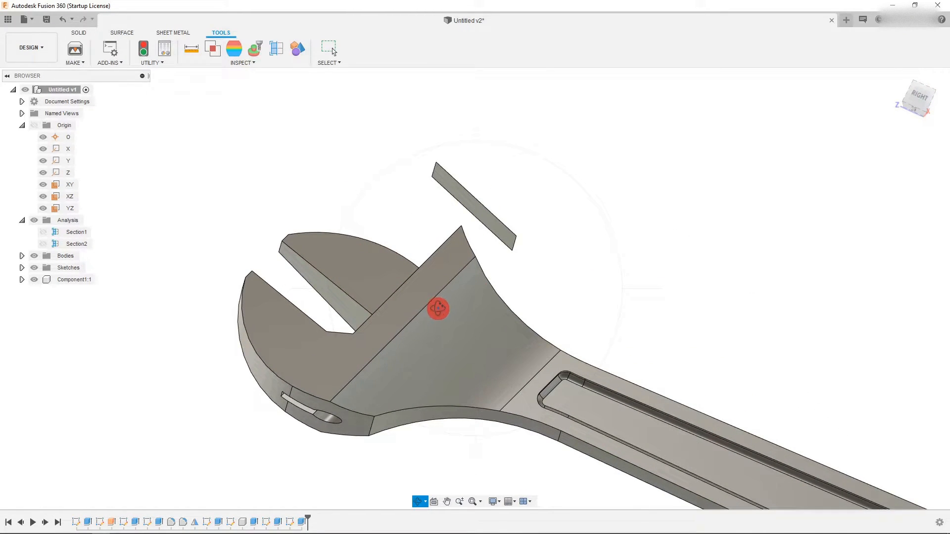
key(Escape)
scroll(405, 334, down, 3)
scroll(441, 310, up, 3)
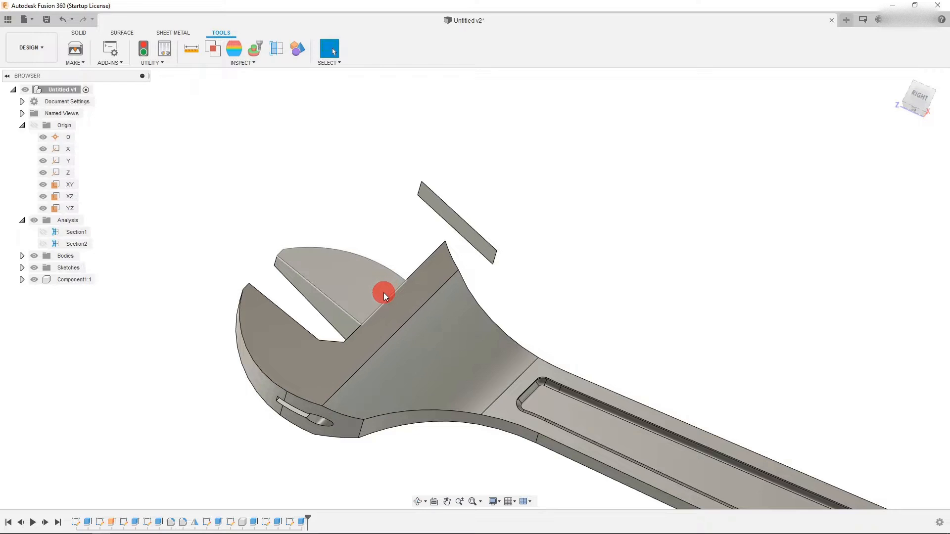
- Hide the wrench handle body to isolate the sliding jaw and its pin
click(22, 255)
click(44, 268)
scroll(366, 322, up, 5)
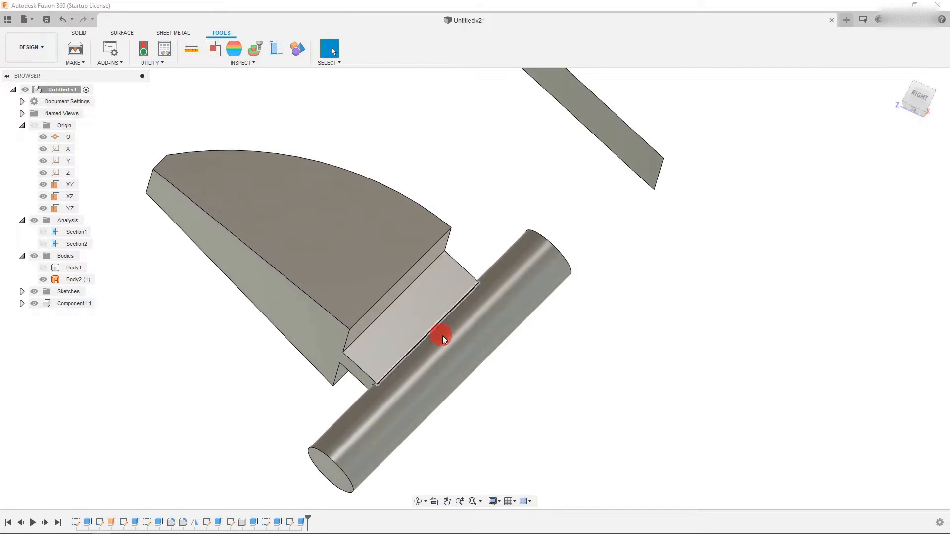
- Create an offset construction plane from the jaw's rail face at 0.291 in
click(396, 289)
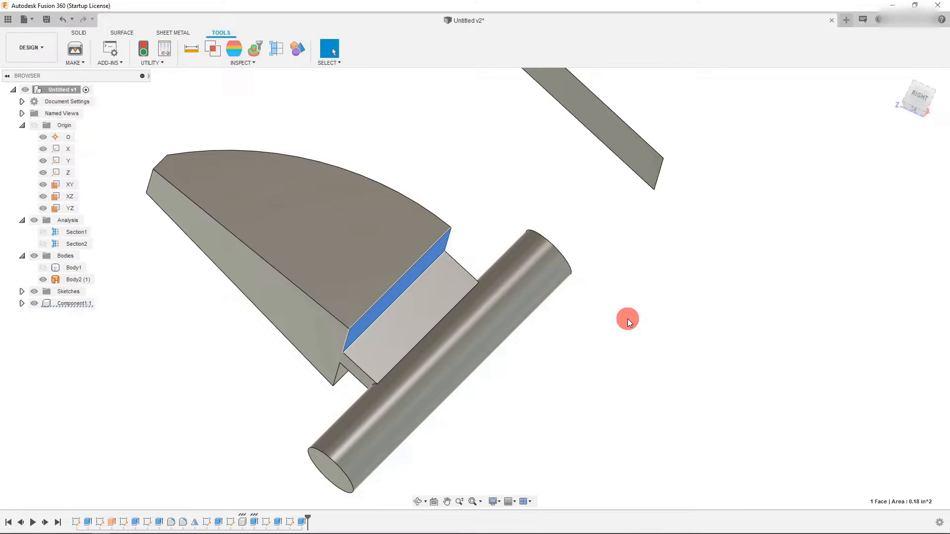
click(89, 32)
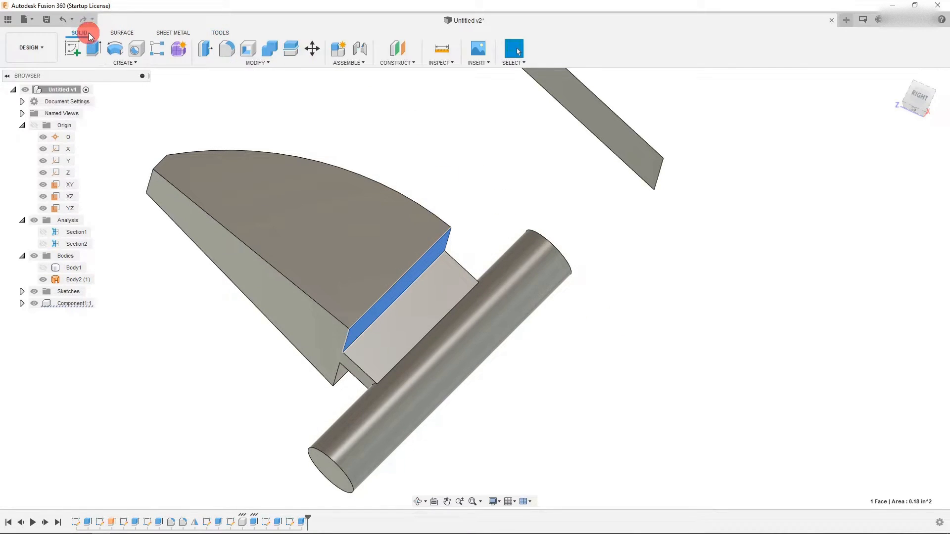
click(396, 58)
click(401, 76)
drag(405, 296, 455, 343)
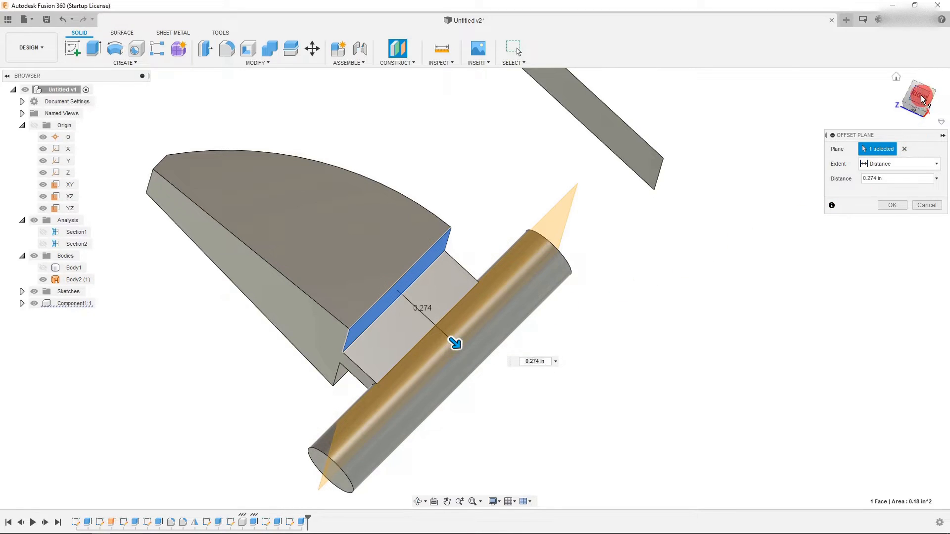
click(919, 96)
drag(472, 295, 481, 295)
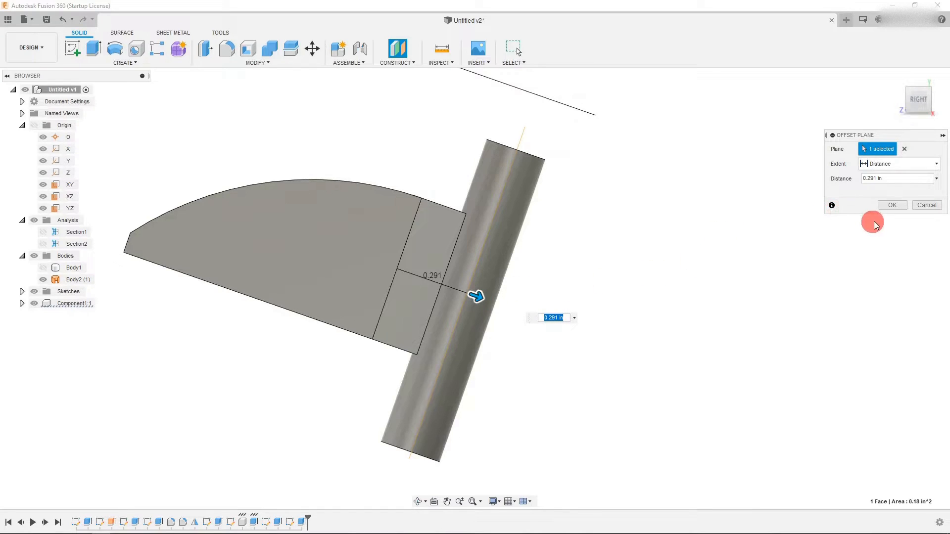
click(892, 205)
- Start a sketch on the offset plane and draw a thin tilted four-sided profile about 0.44 in long across the pin
click(933, 102)
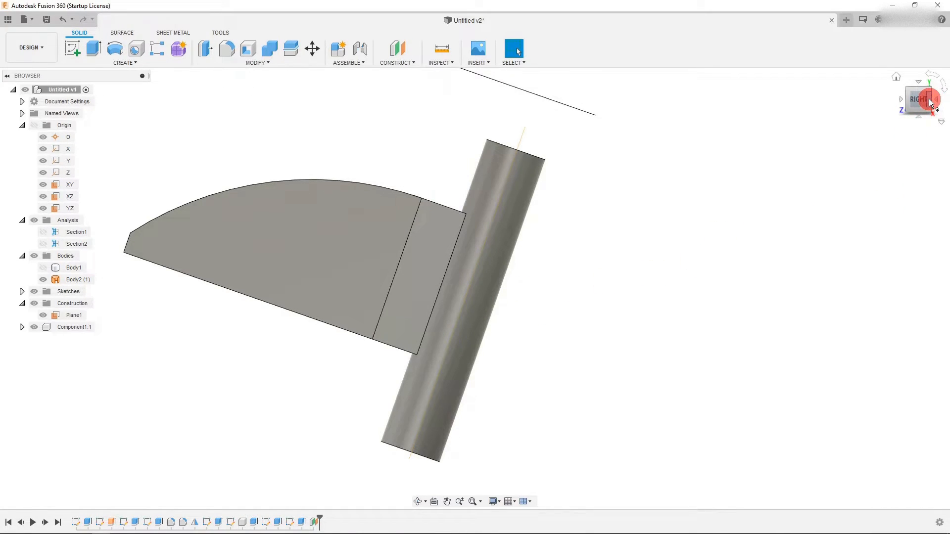
click(604, 171)
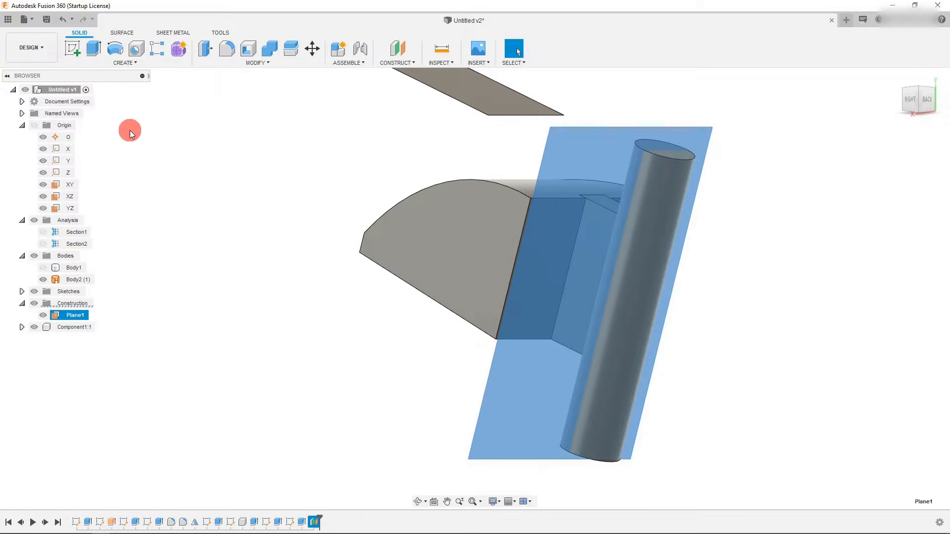
click(73, 49)
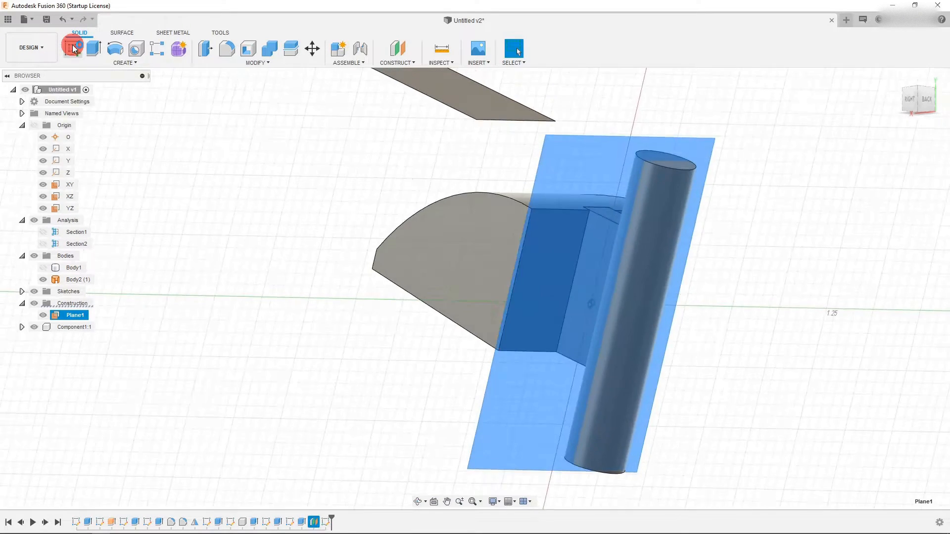
scroll(519, 277, up, 3)
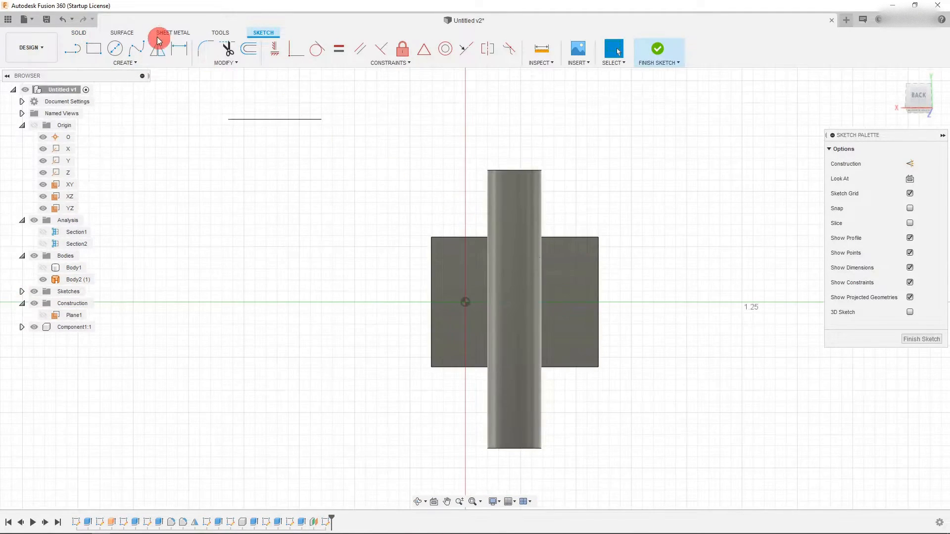
click(75, 51)
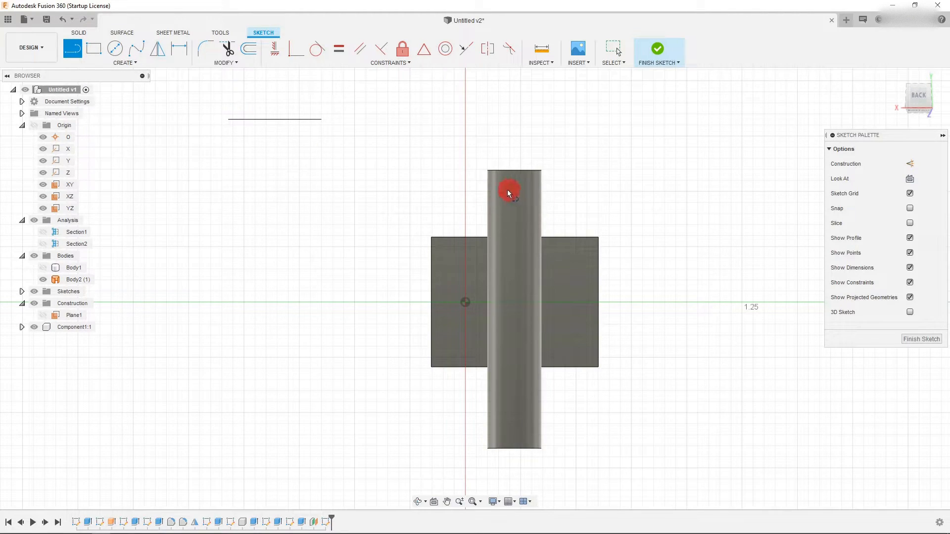
click(472, 197)
click(567, 183)
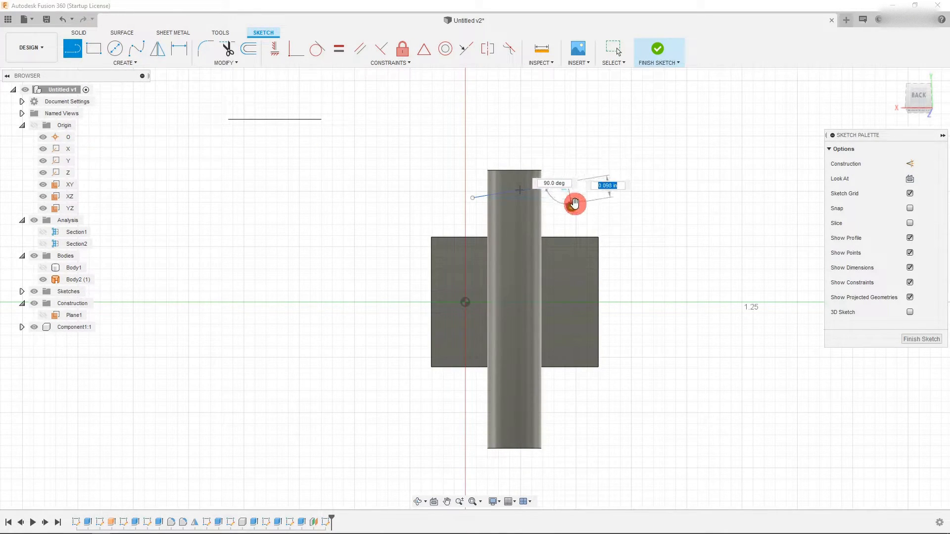
scroll(572, 201, up, 2)
click(570, 207)
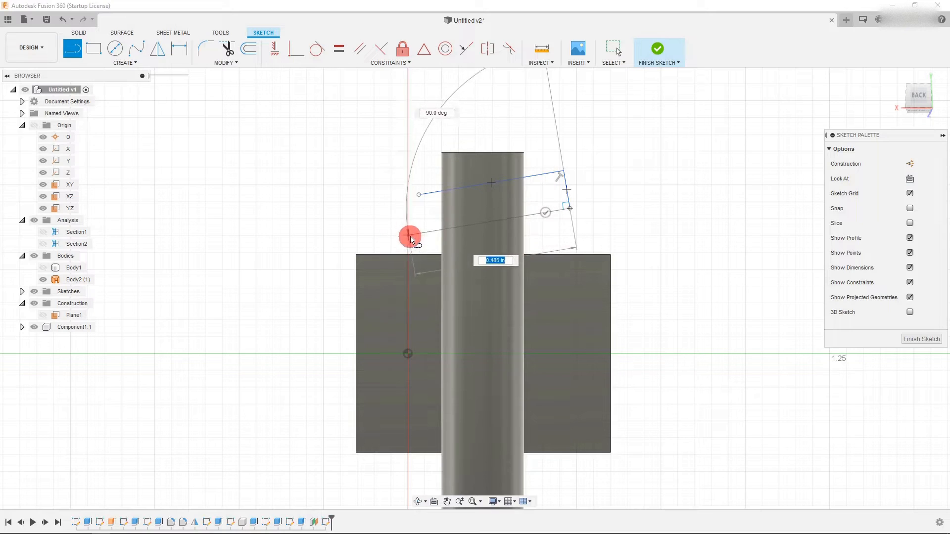
click(418, 224)
click(419, 195)
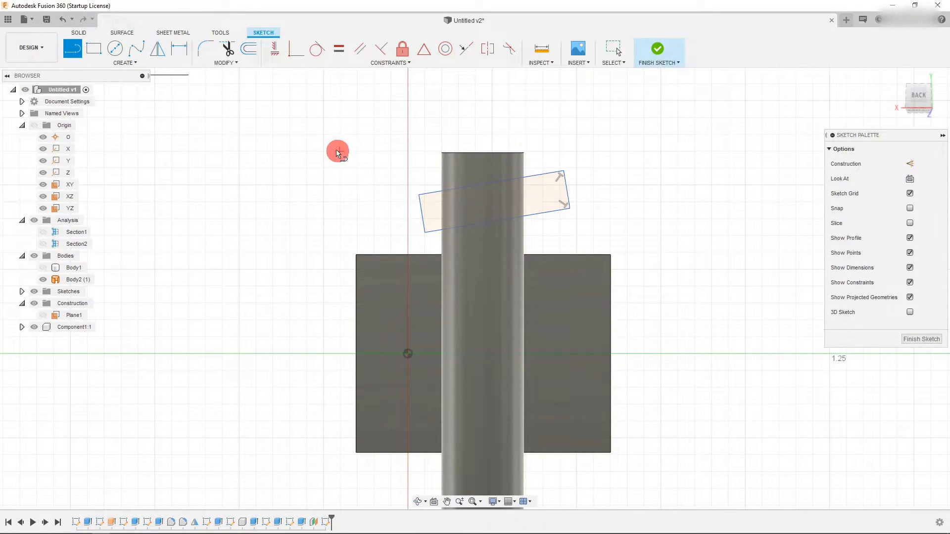
- Adjust the profile's corner and dimension its short side to 0.1 in
key(Escape)
drag(544, 213, 532, 207)
key(d)
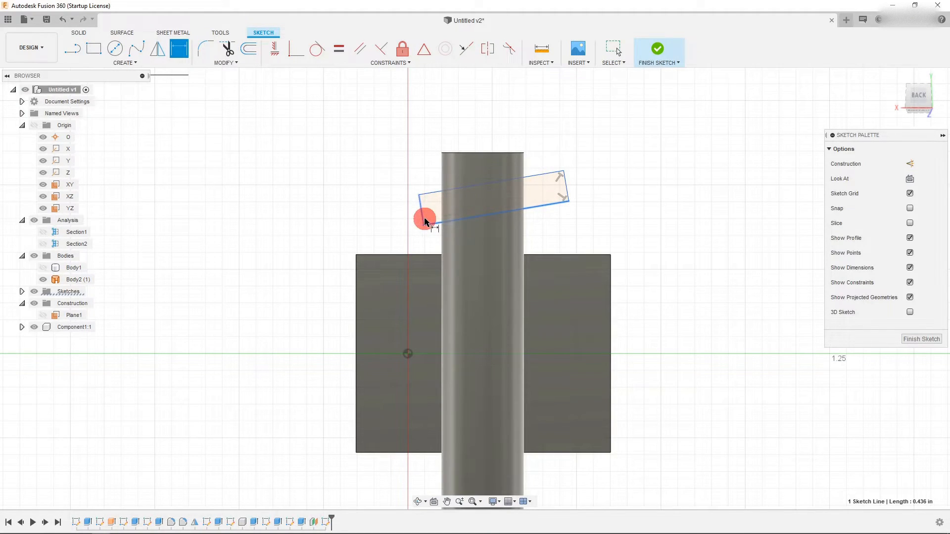
key(Escape)
key(Escape)
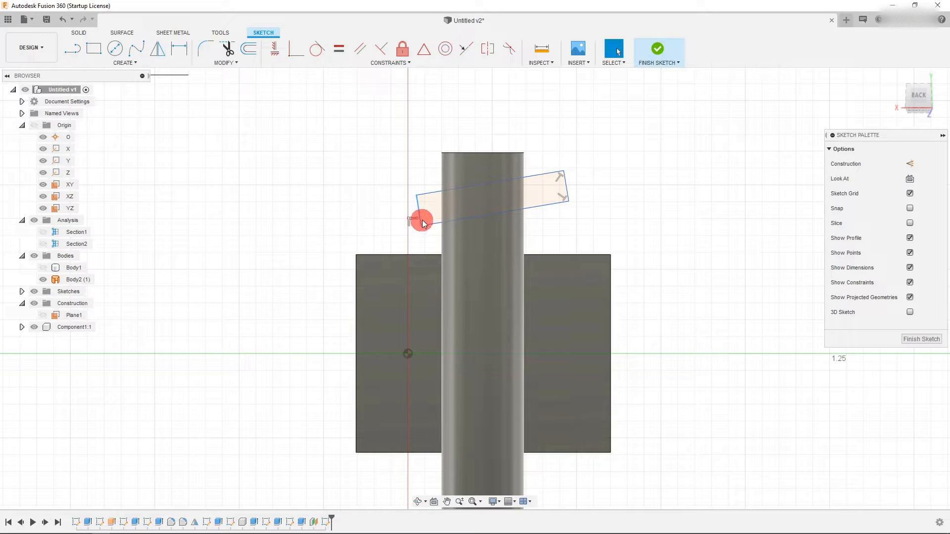
key(d)
click(428, 193)
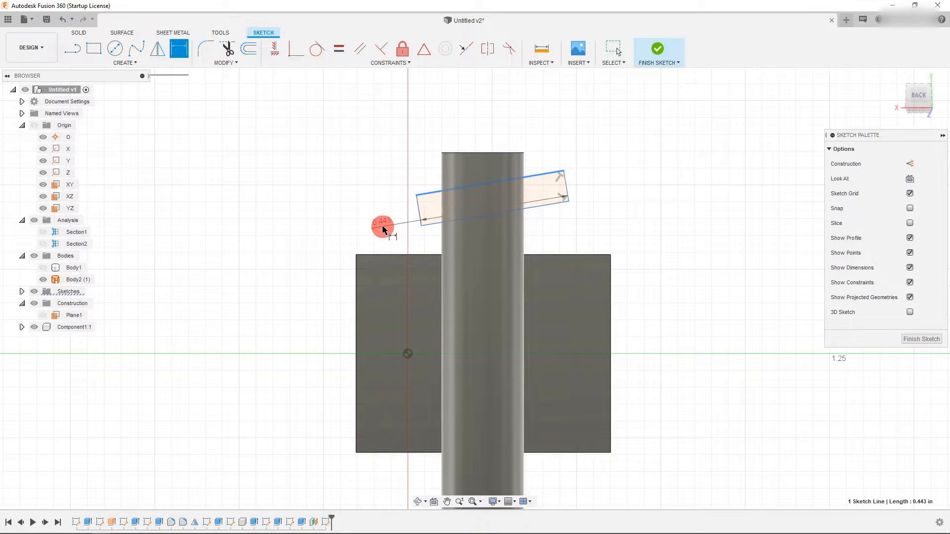
key(Escape)
key(d)
click(419, 216)
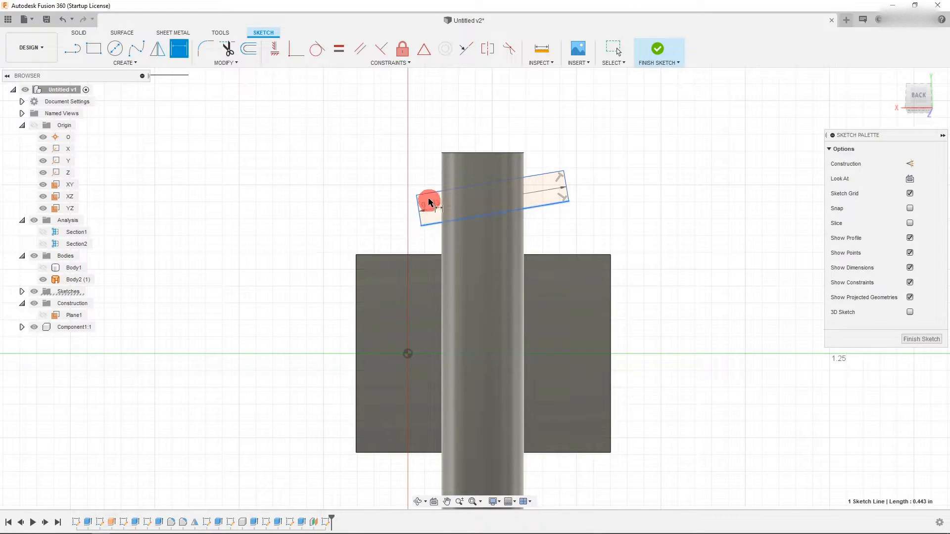
click(397, 220)
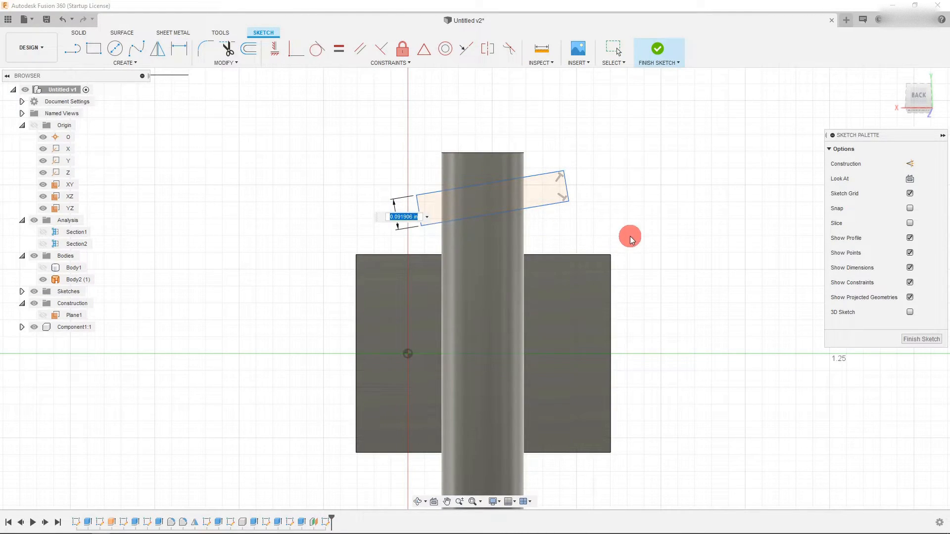
text(0.1)
key(Return)
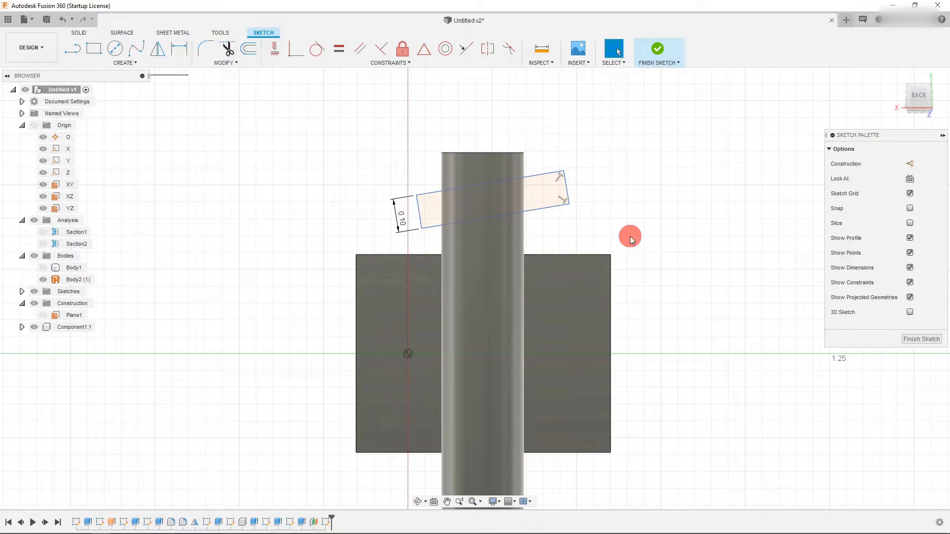
- Project the X axis into the sketch
click(613, 48)
scroll(519, 201, down, 3)
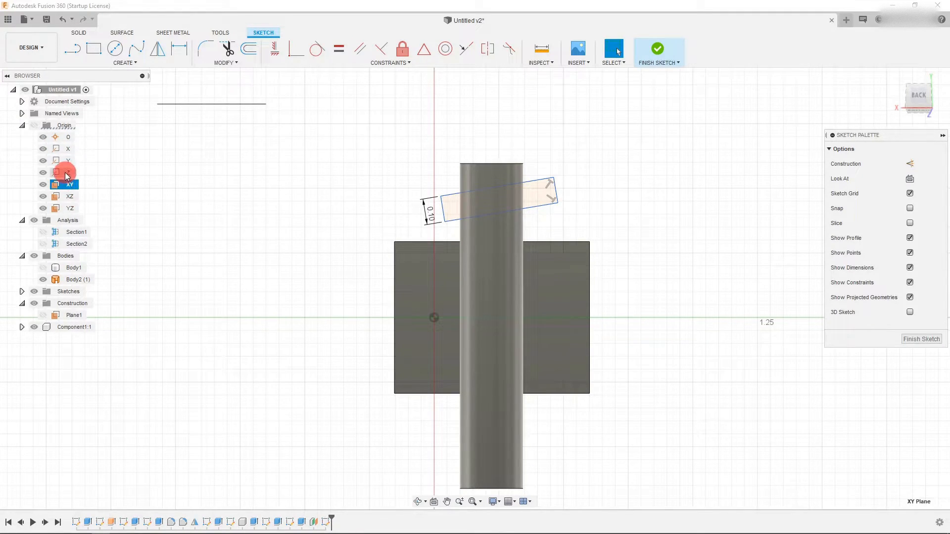
scroll(266, 266, down, 5)
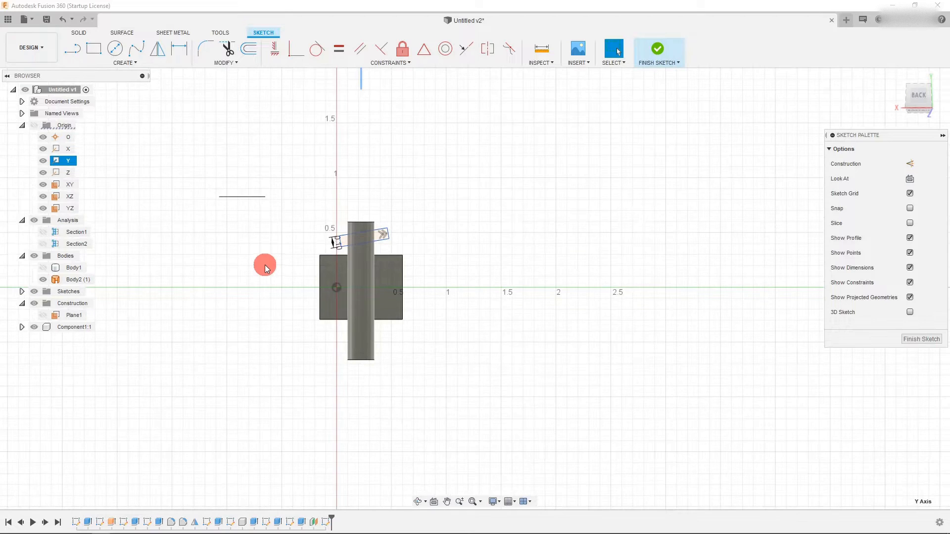
click(54, 161)
click(55, 151)
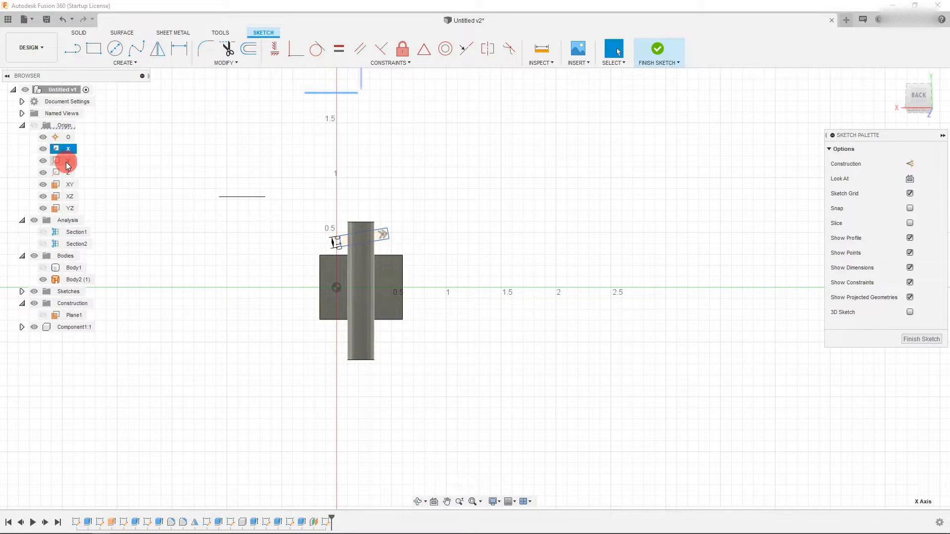
key(p)
key(Return)
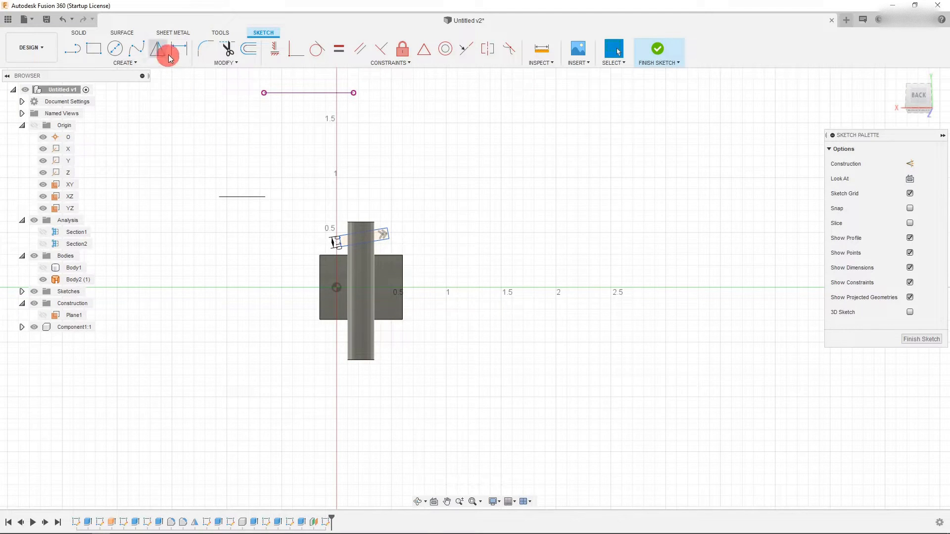
- Dimension the angle between the projected axis line and the profile's long edge to 10 degrees
click(188, 48)
scroll(360, 187, up, 3)
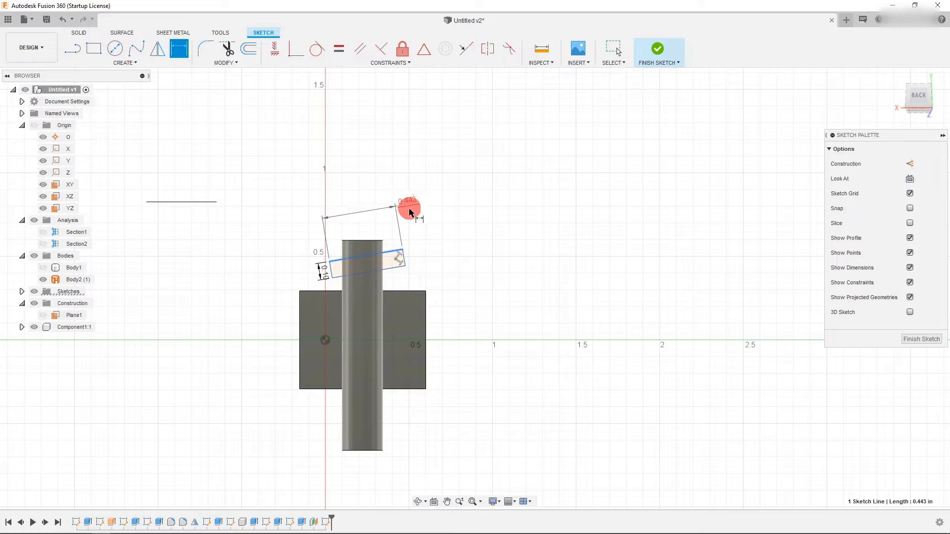
scroll(402, 202, down, 2)
click(355, 118)
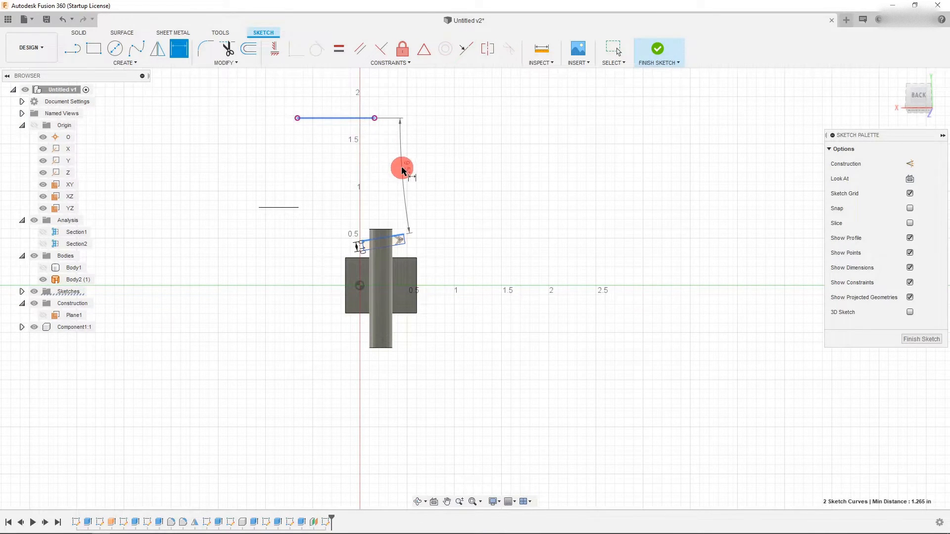
click(402, 168)
scroll(377, 139, up, 2)
scroll(270, 83, up, 1)
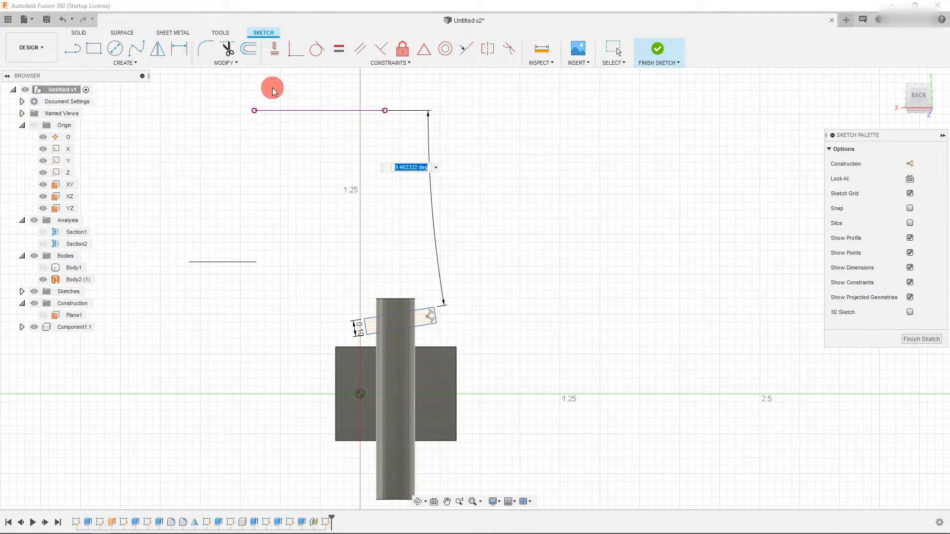
text(10)
key(Return)
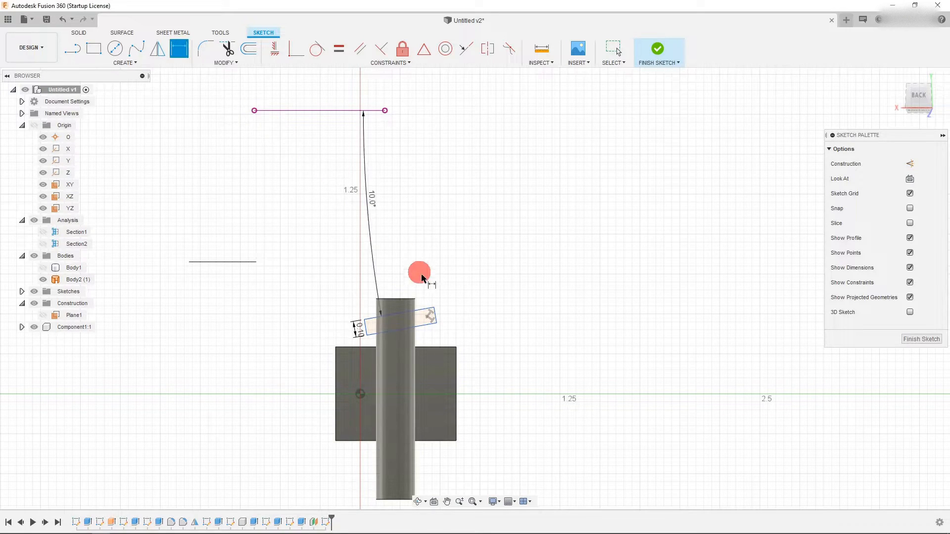
key(Escape)
scroll(390, 302, up, 2)
scroll(379, 268, down, 1)
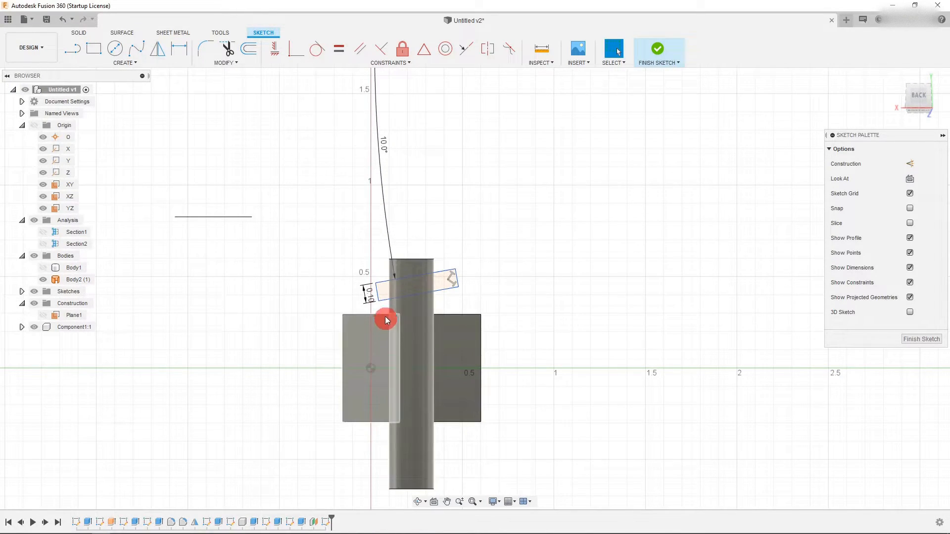
- Extrude the tilted profile as a cut through the pin to form an angled groove
scroll(384, 322, down, 2)
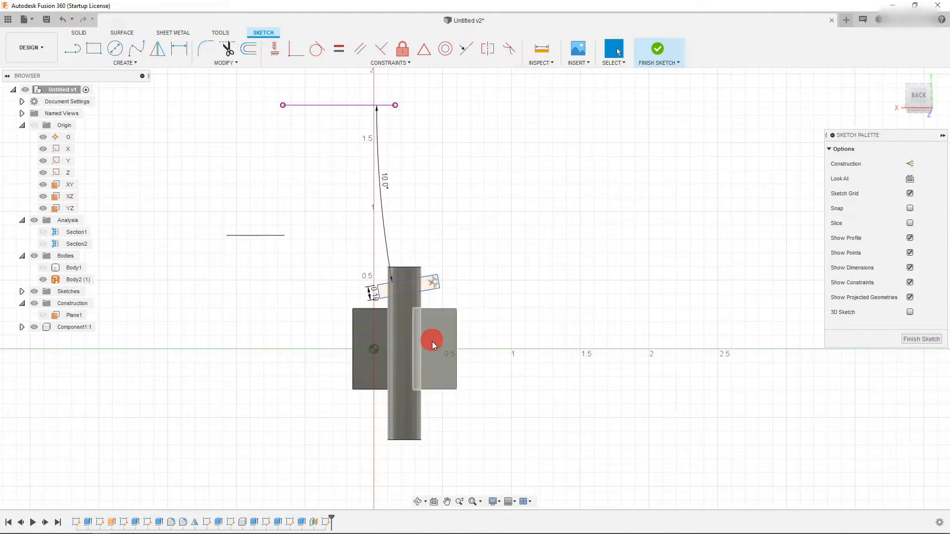
click(79, 33)
click(90, 50)
click(918, 90)
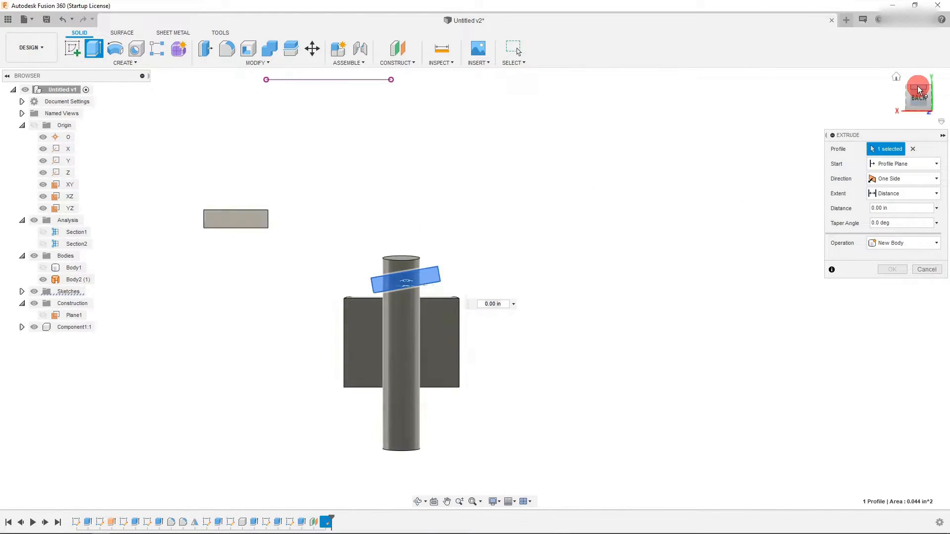
drag(404, 297, 405, 322)
click(889, 285)
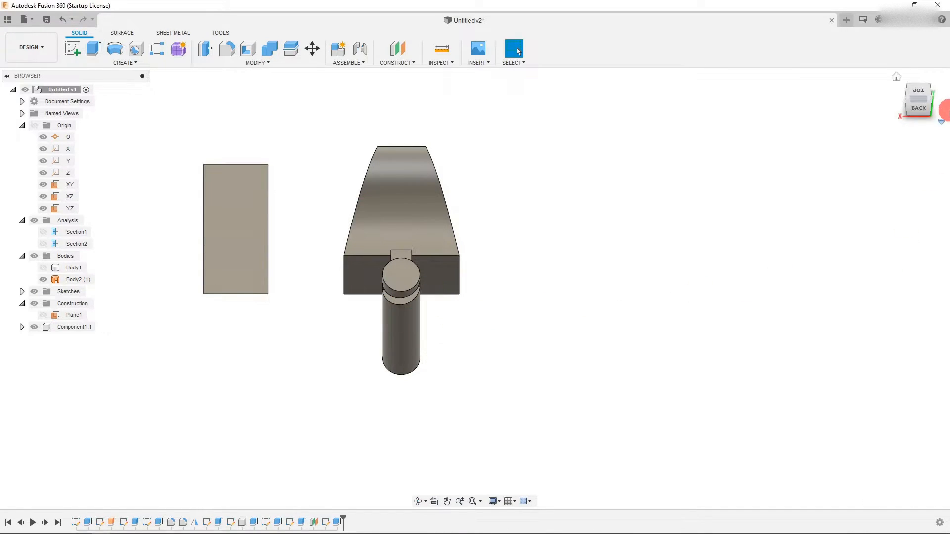
- Inspect the groove on the pin from the back and top views
click(917, 110)
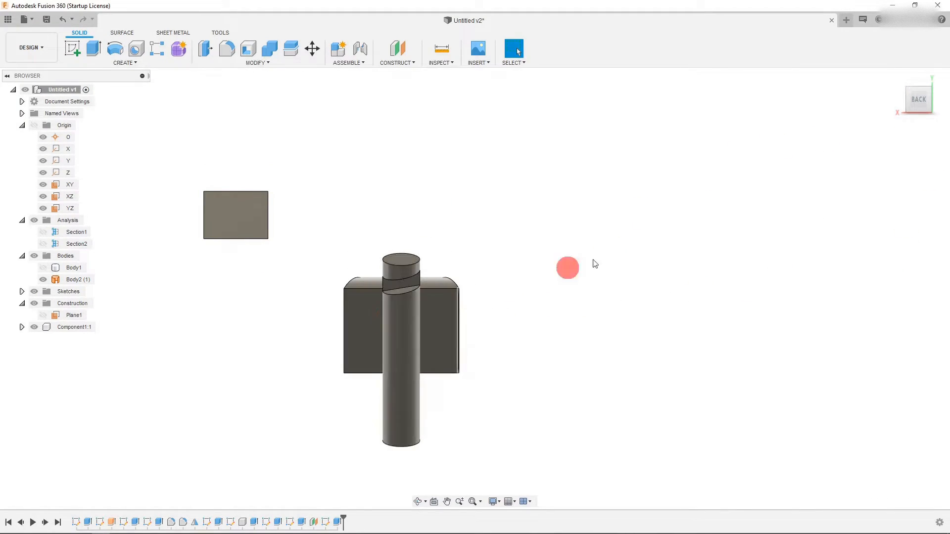
click(919, 93)
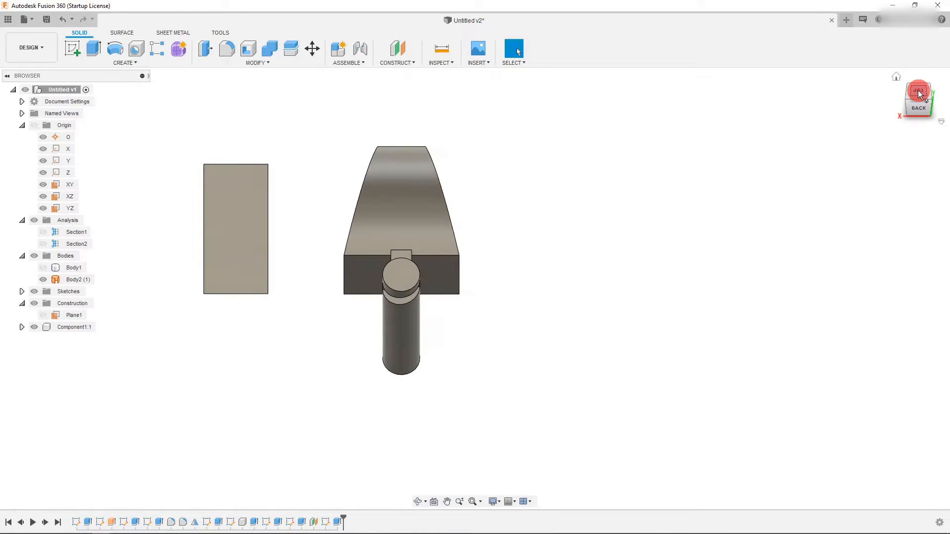
click(919, 93)
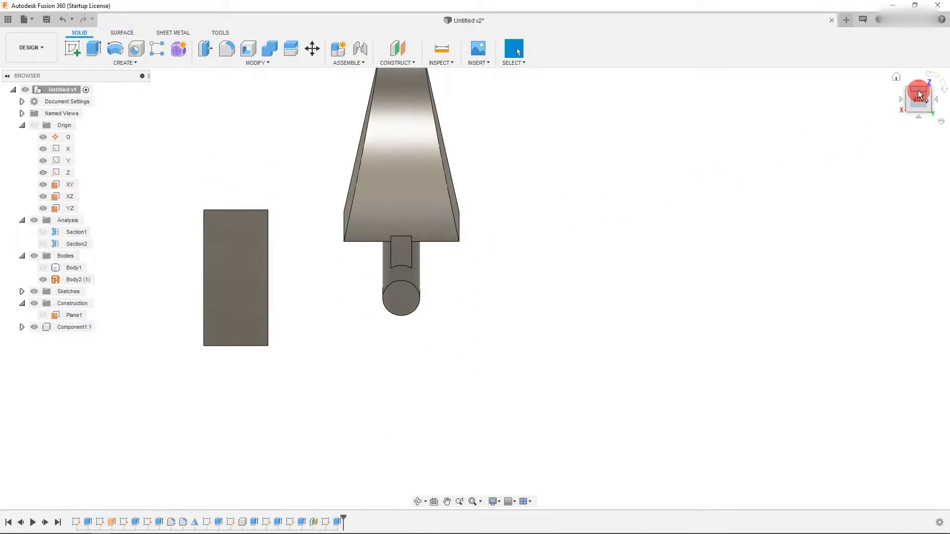
click(920, 120)
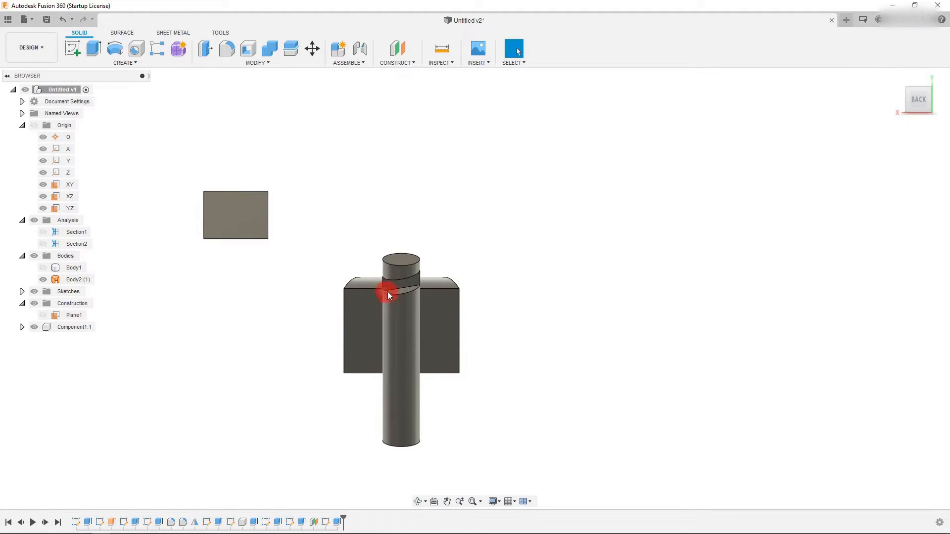
right_click(326, 526)
click(303, 477)
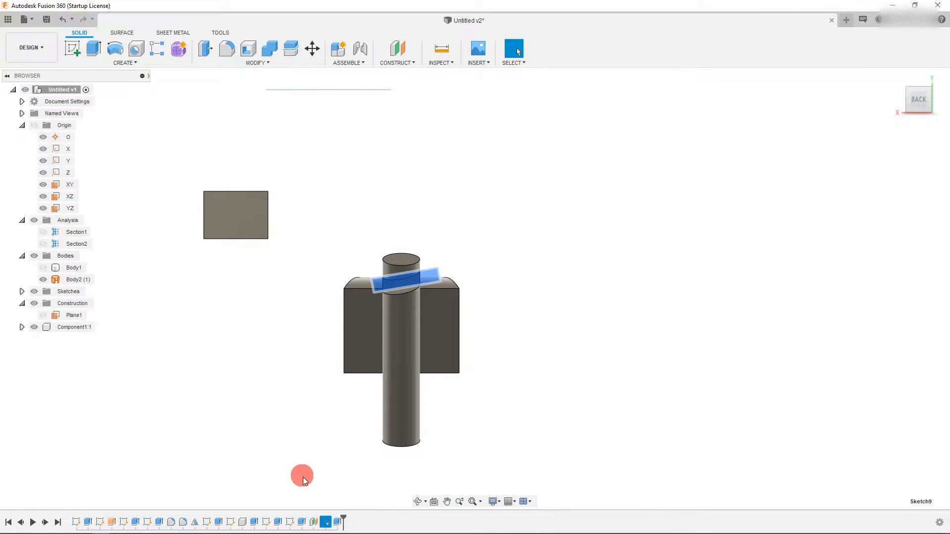
click(447, 211)
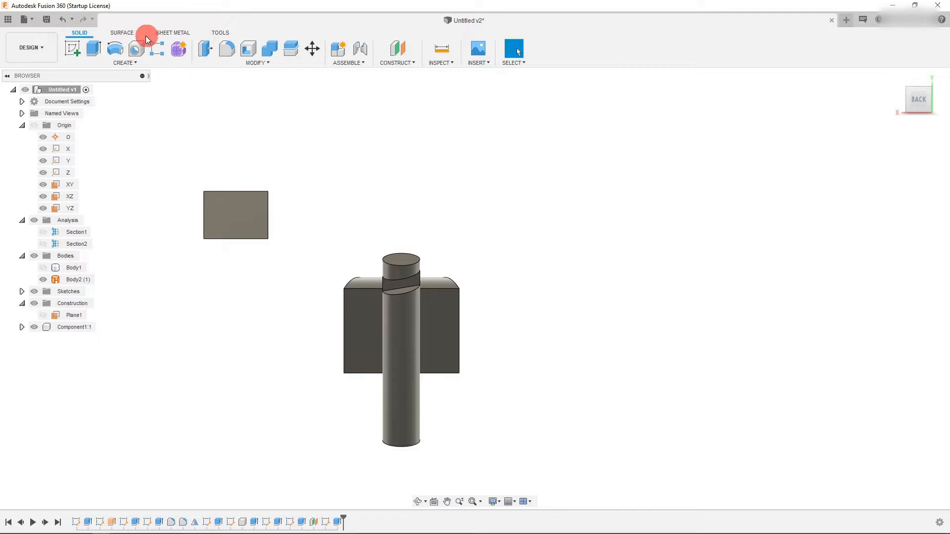
- Start a Rectangular Pattern and set its pattern type to Features
click(89, 61)
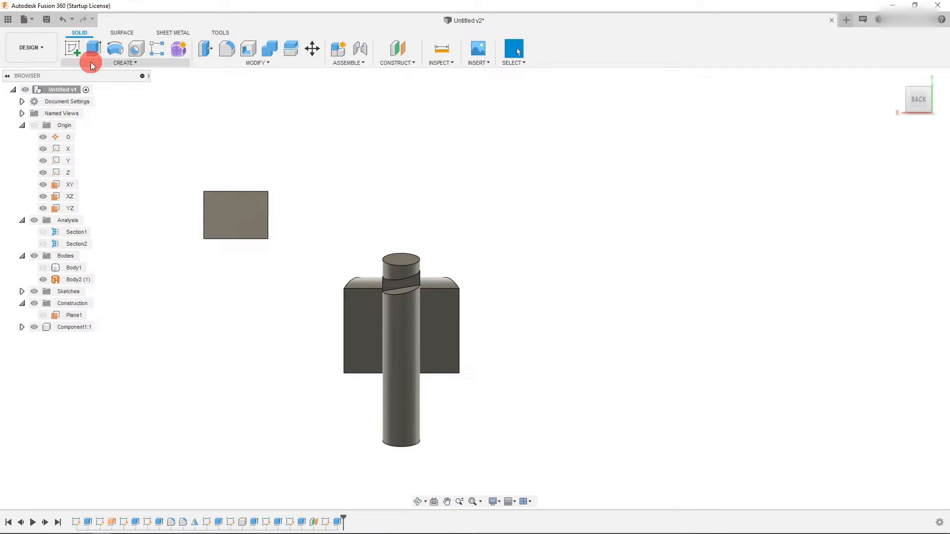
mouse_move(104, 289)
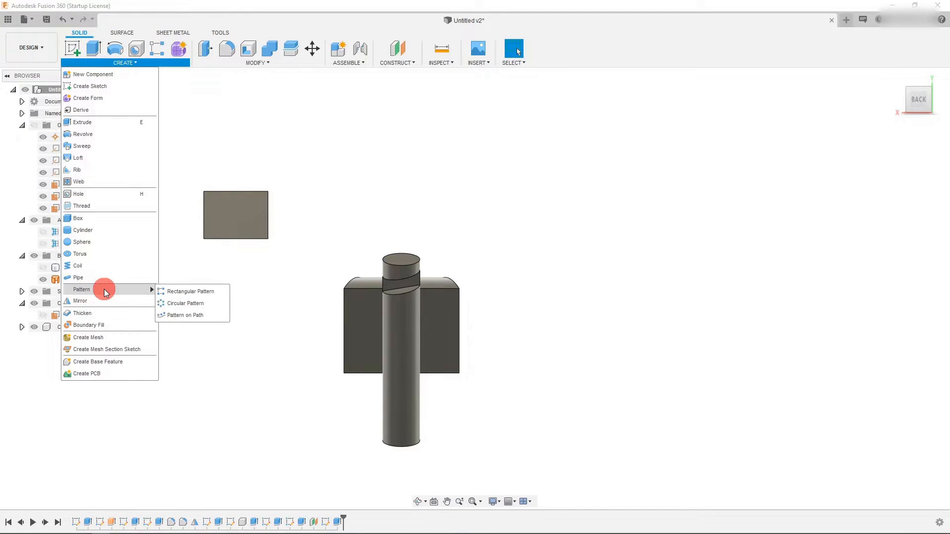
click(193, 288)
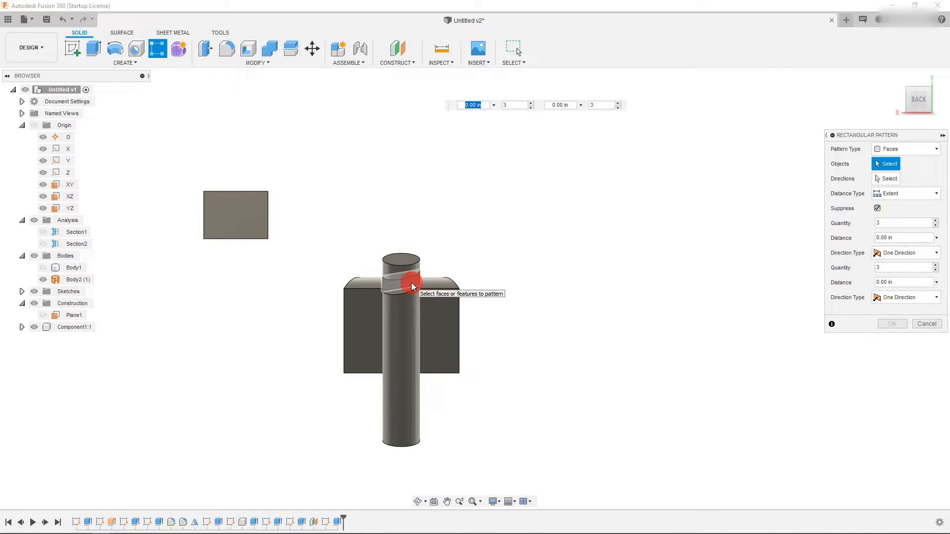
scroll(462, 303, up, 2)
click(905, 149)
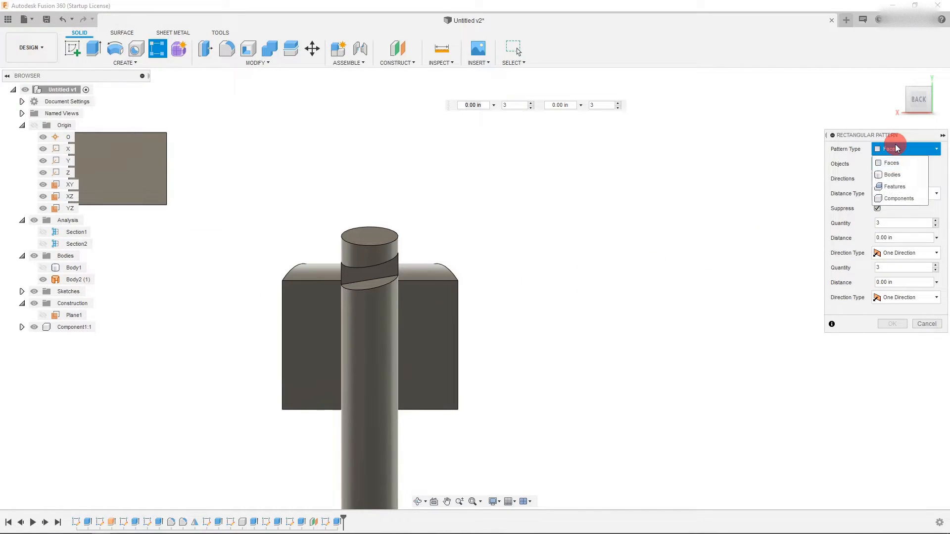
click(906, 186)
- Select the groove cut and the pin feature as the pattern objects
click(389, 275)
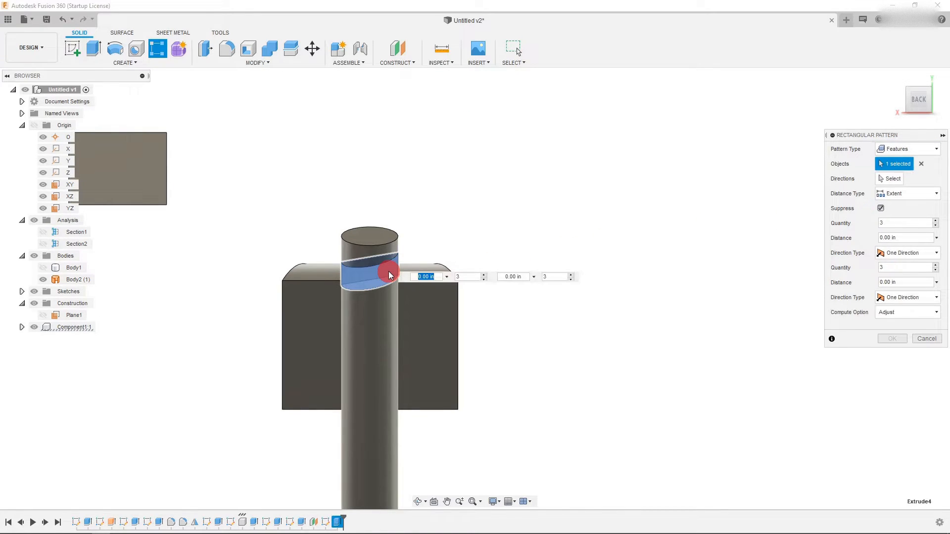
scroll(461, 220, down, 2)
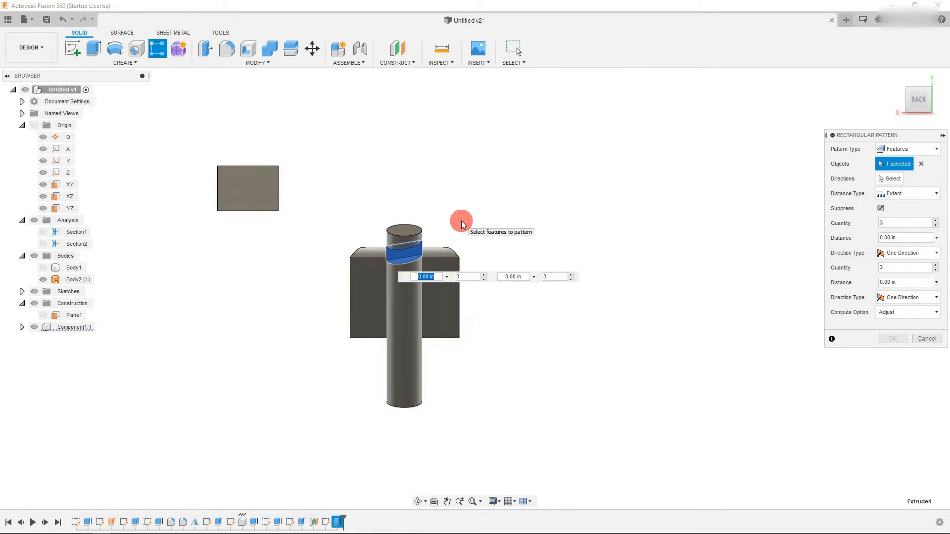
scroll(461, 221, up, 1)
click(391, 341)
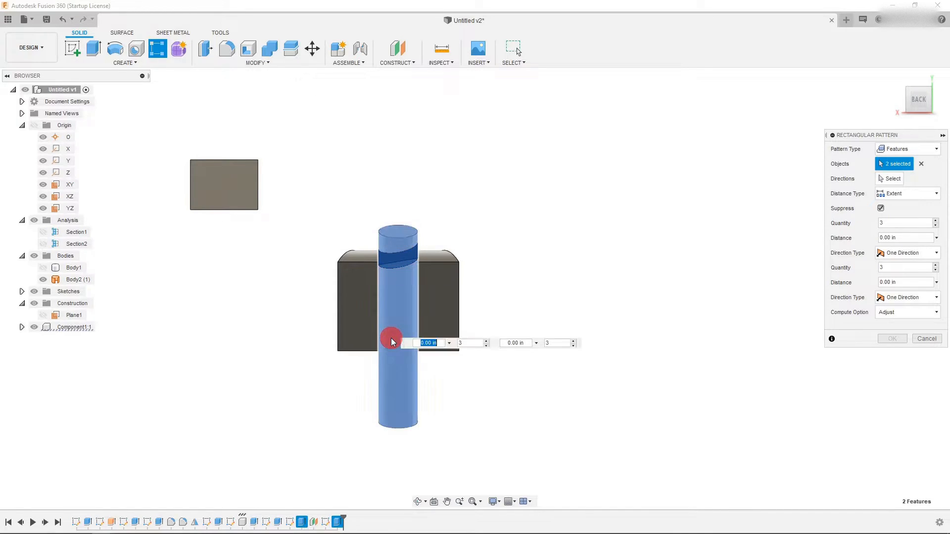
click(391, 341)
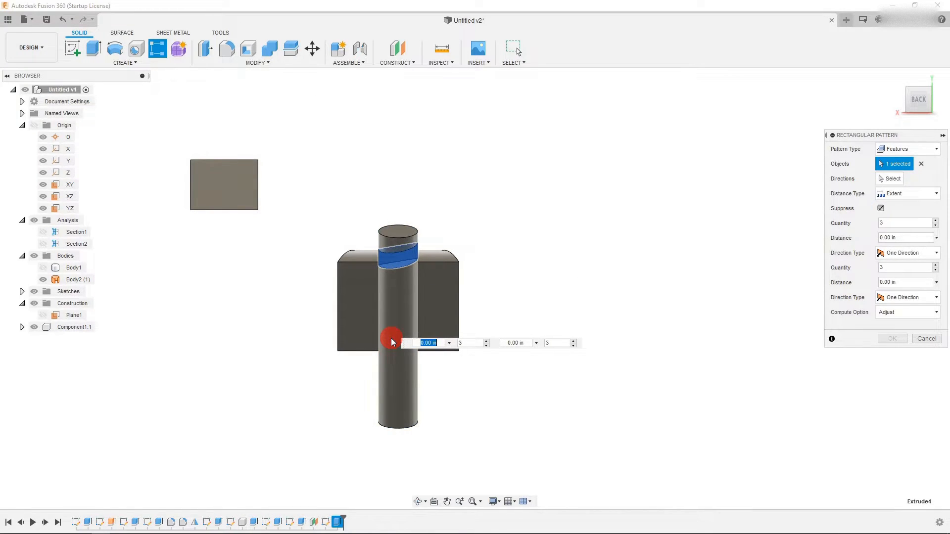
click(391, 341)
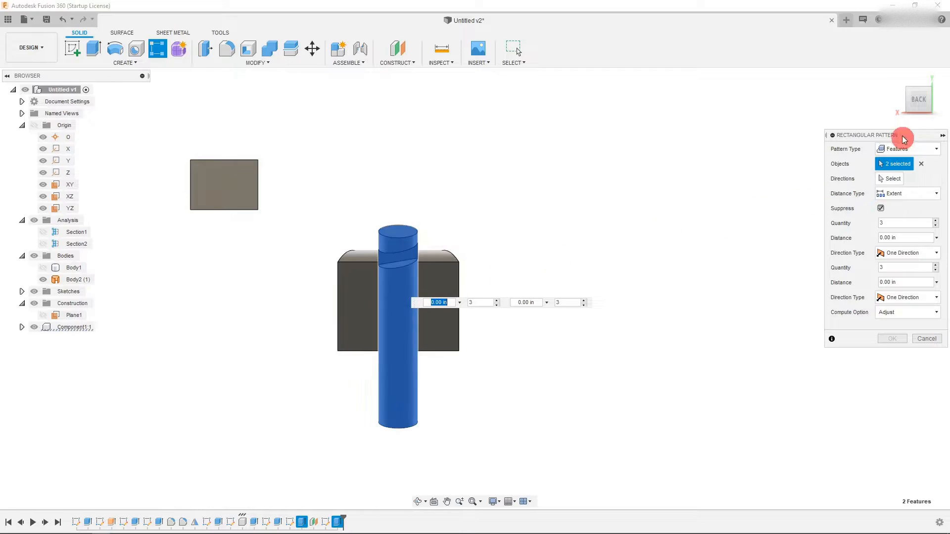
- Set the pattern direction along the pin's straight edge
click(910, 99)
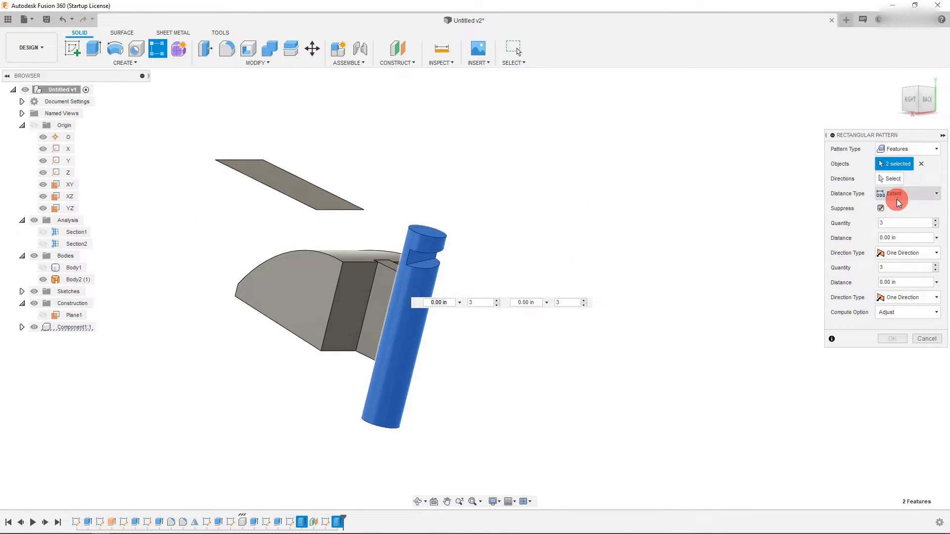
click(892, 181)
click(254, 269)
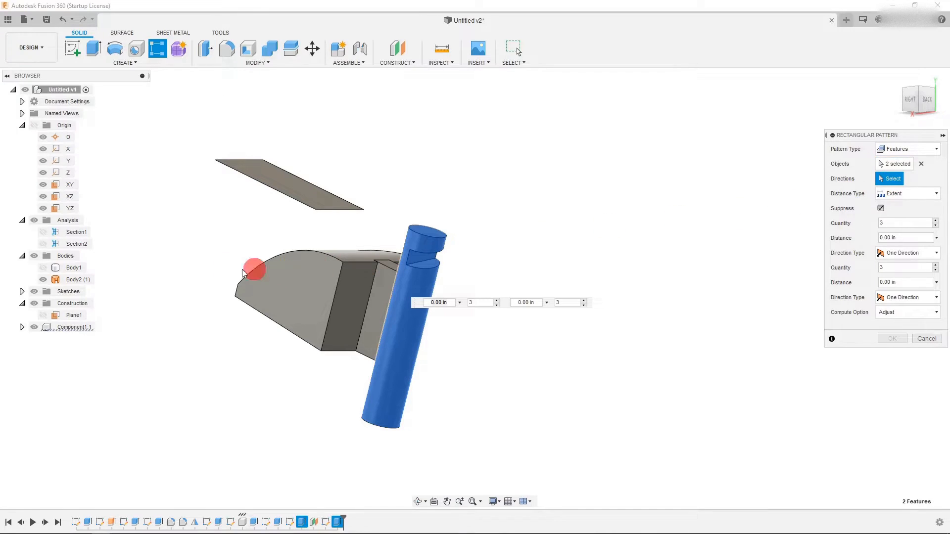
click(381, 324)
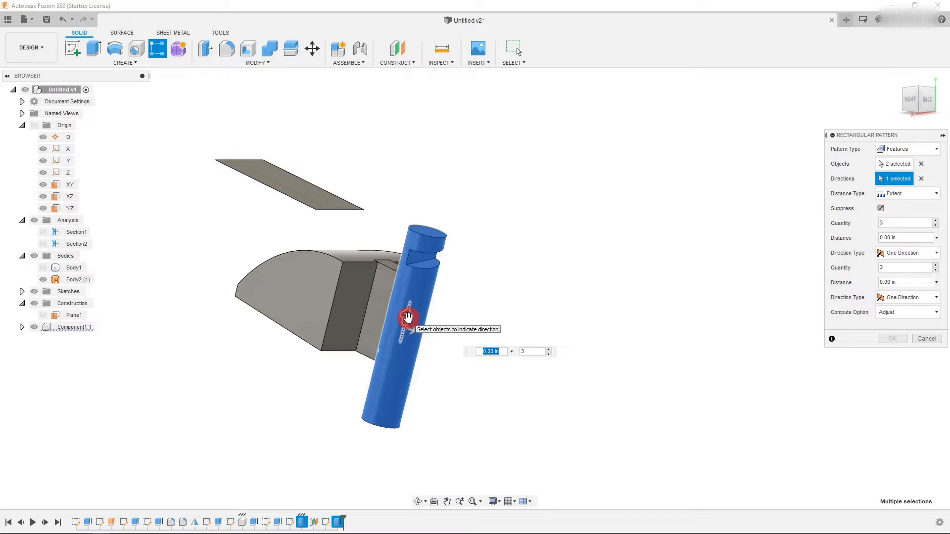
- Set the pattern distance to 0.1 in
click(893, 223)
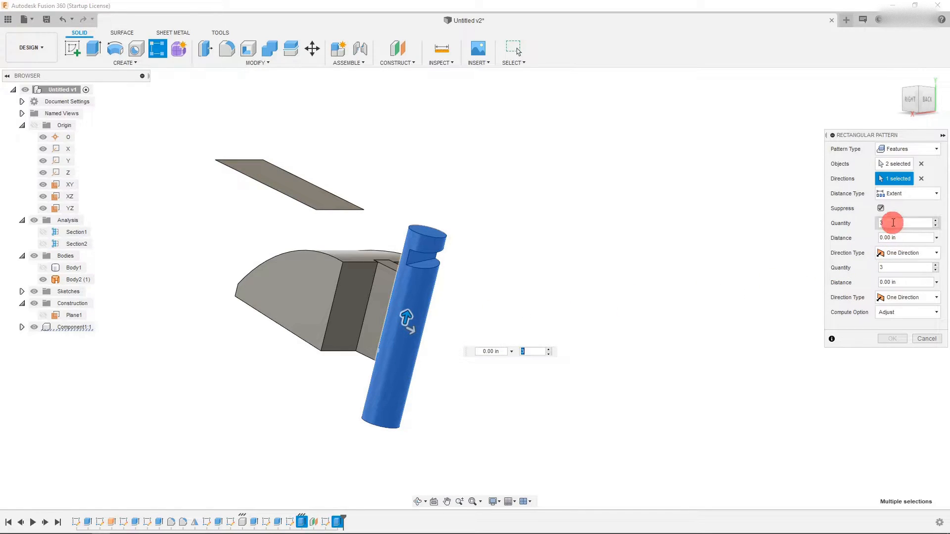
click(901, 253)
click(901, 253)
scroll(540, 378, down, 3)
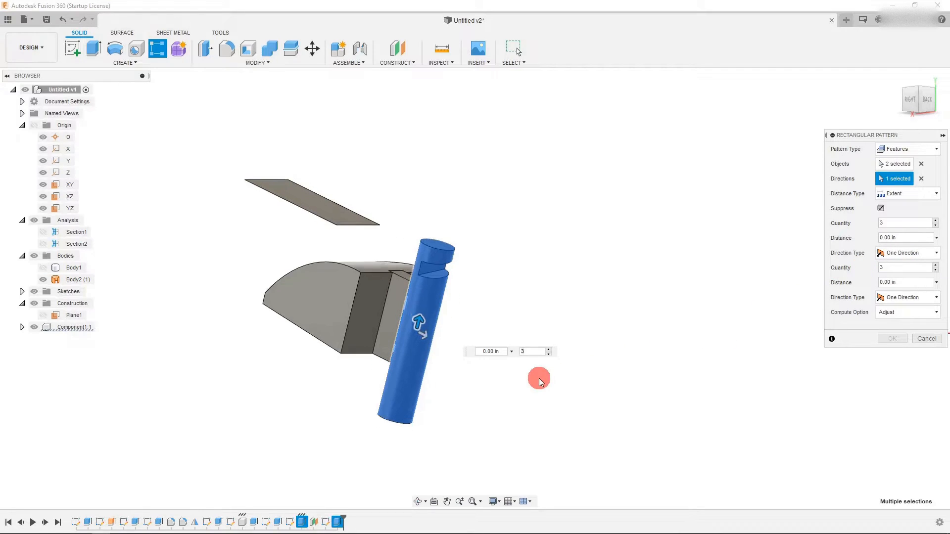
scroll(477, 414, down, 4)
scroll(478, 414, down, 2)
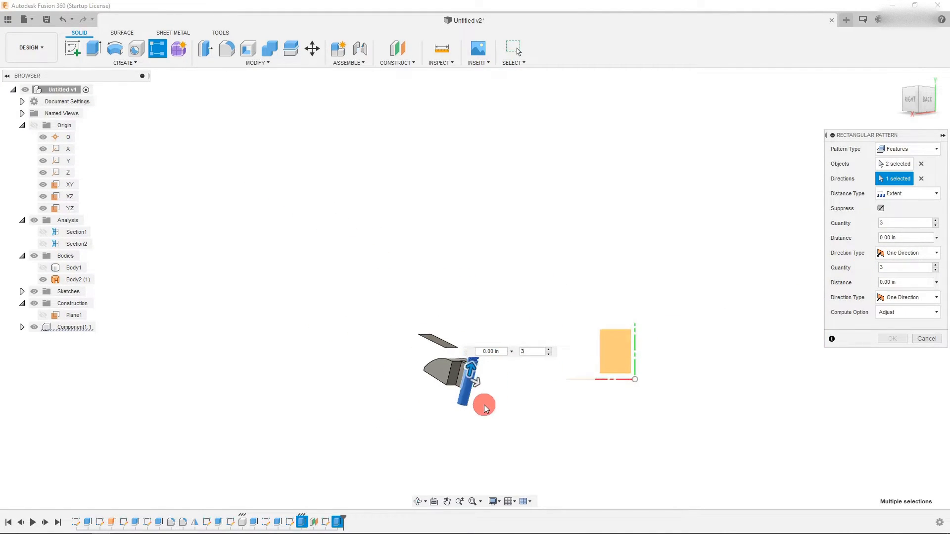
scroll(483, 407, up, 6)
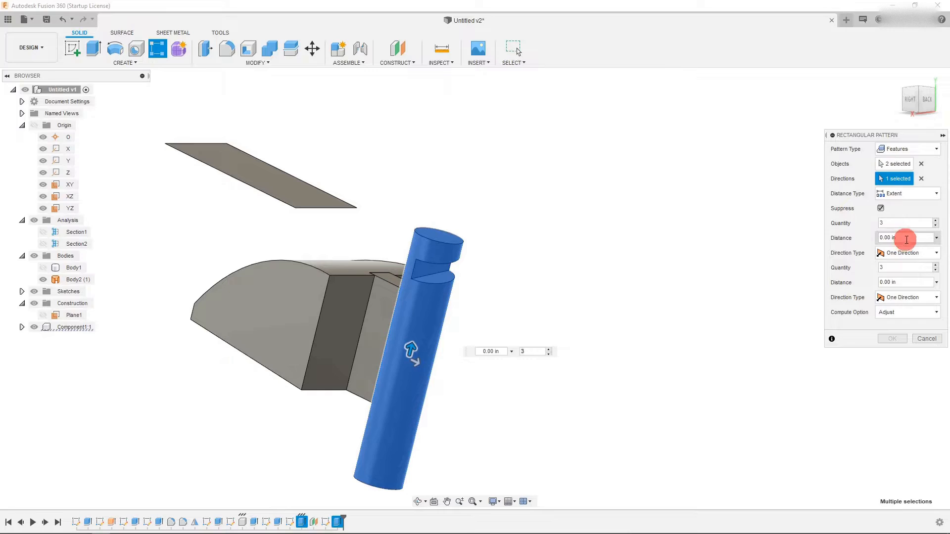
click(919, 235)
text(.1)
- Clear the pattern objects and reselect only the angled groove cut
scroll(457, 368, down, 1)
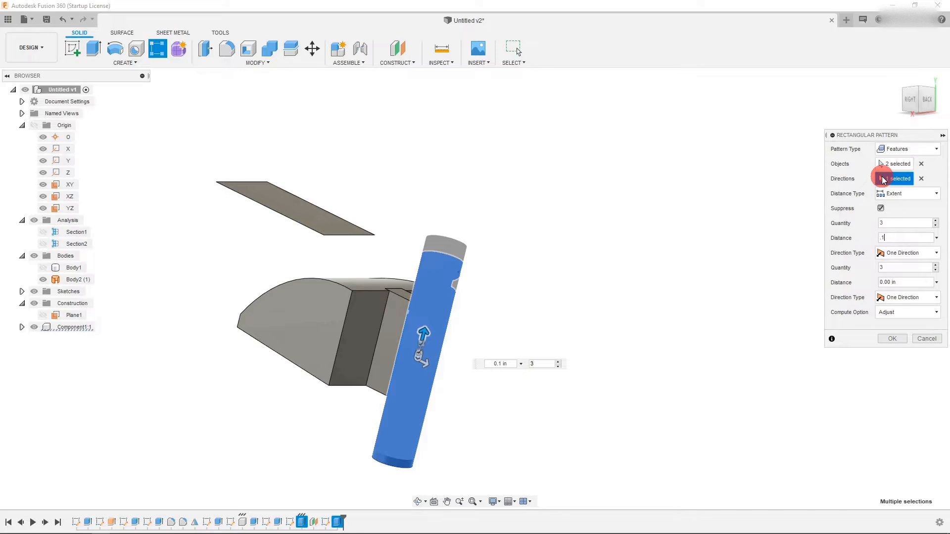
click(921, 163)
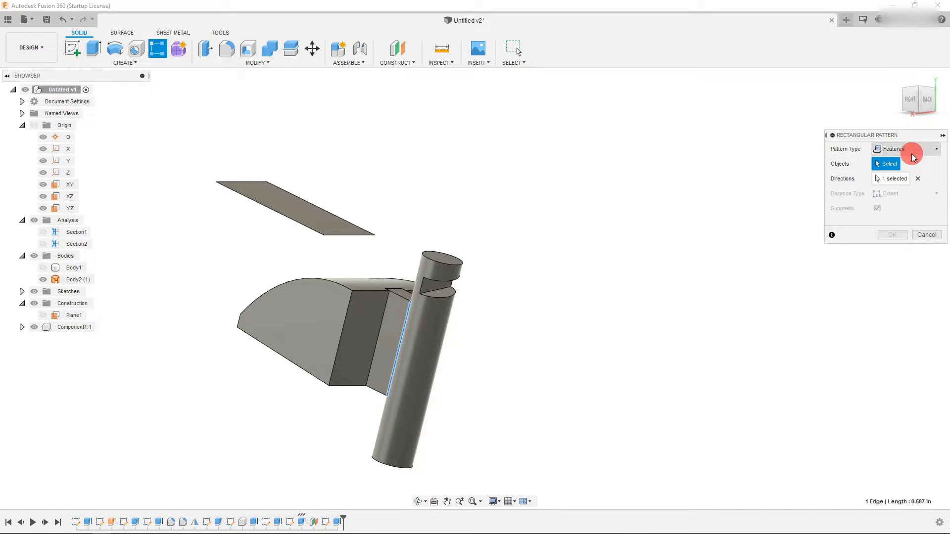
click(440, 285)
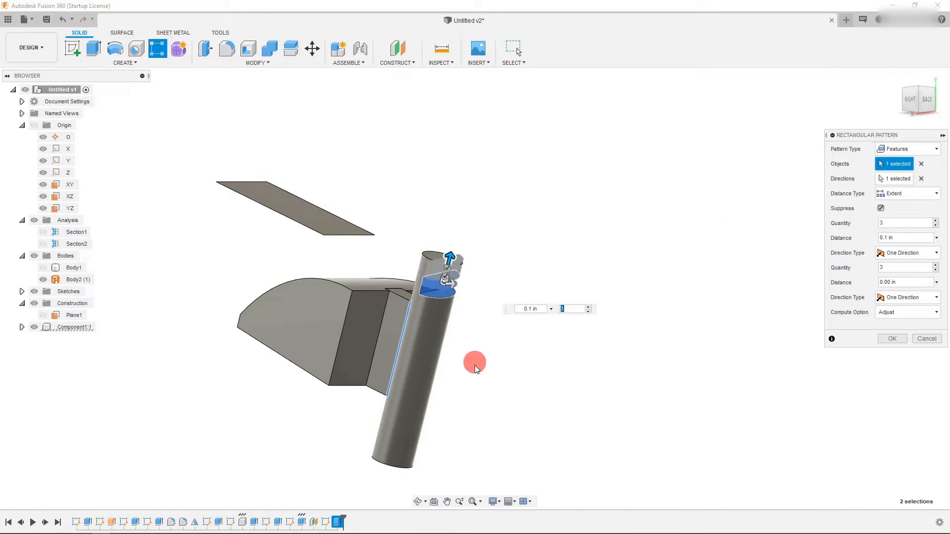
scroll(460, 297, up, 3)
scroll(475, 211, down, 3)
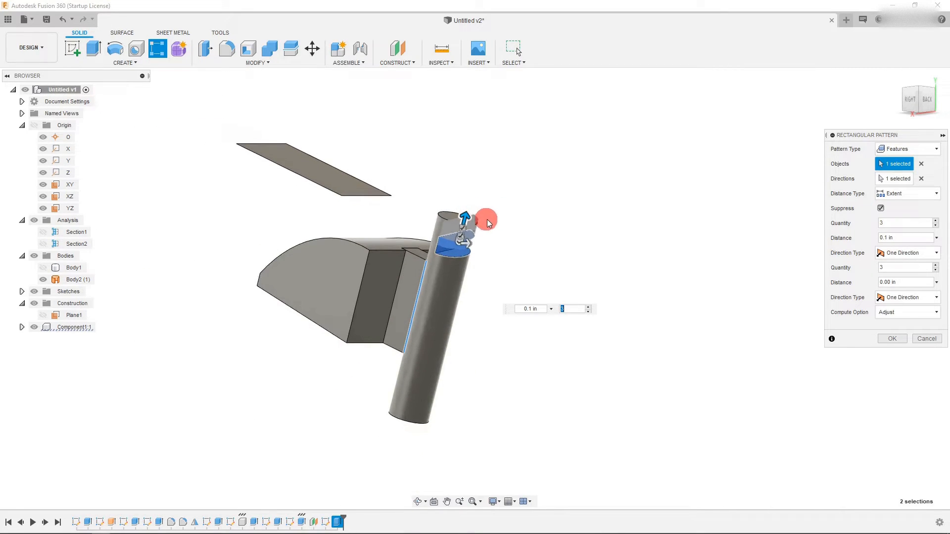
scroll(493, 256, up, 1)
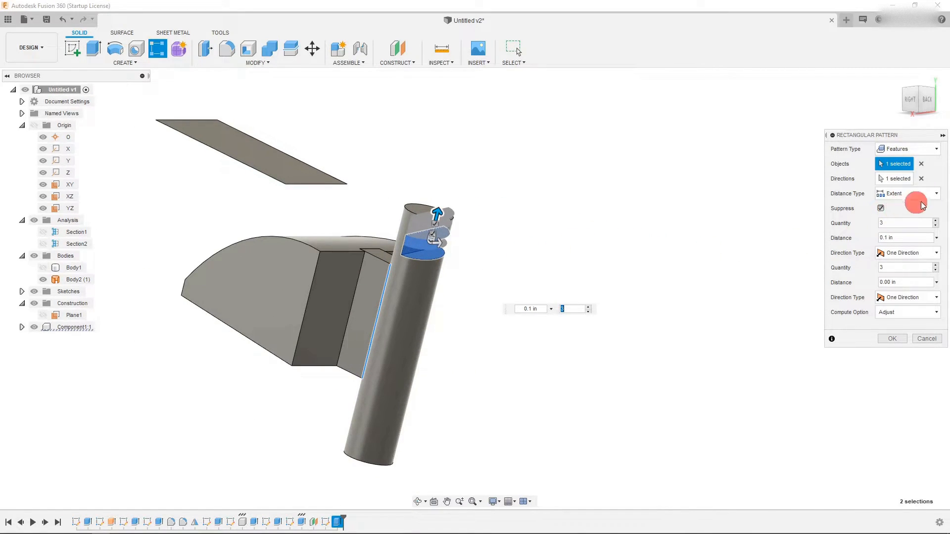
- Set the pattern distance to 0.8 in
click(896, 238)
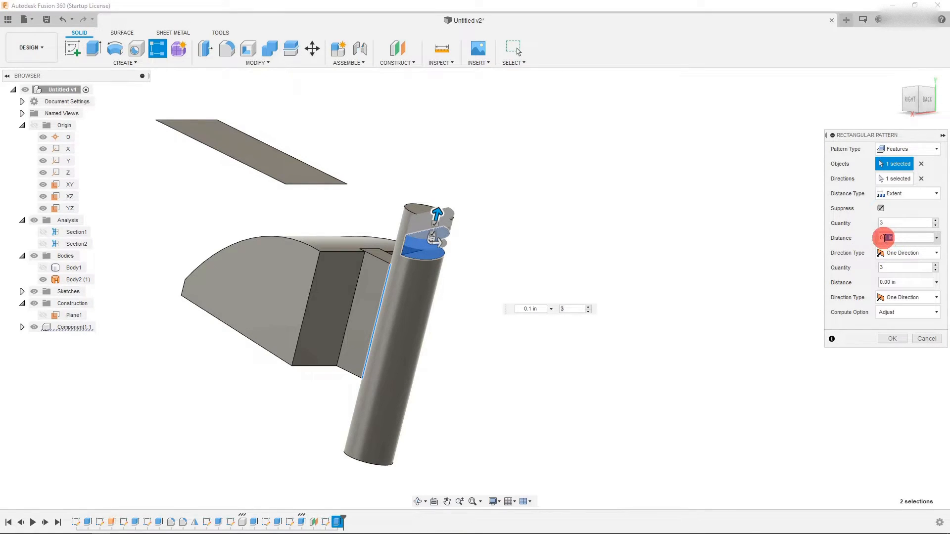
text(0.2)
click(900, 236)
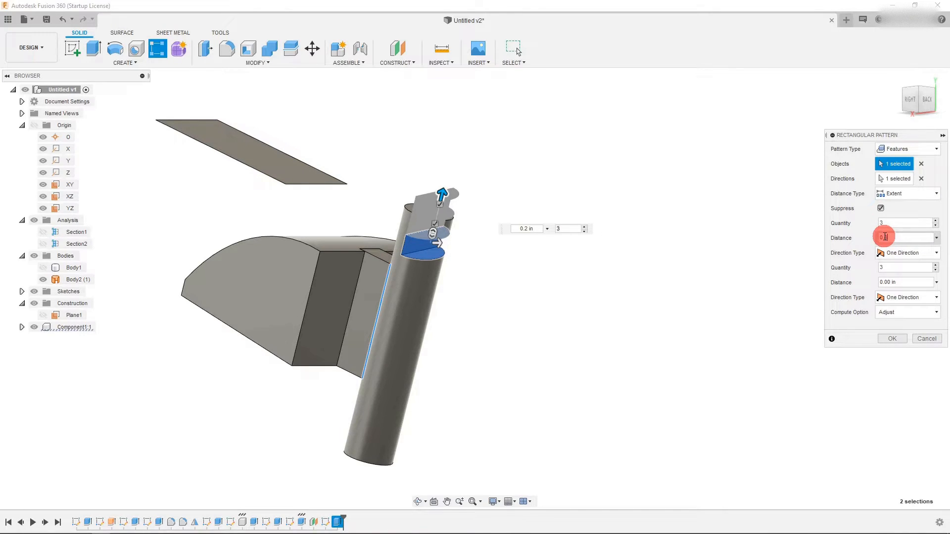
text(8)
scroll(598, 333, down, 1)
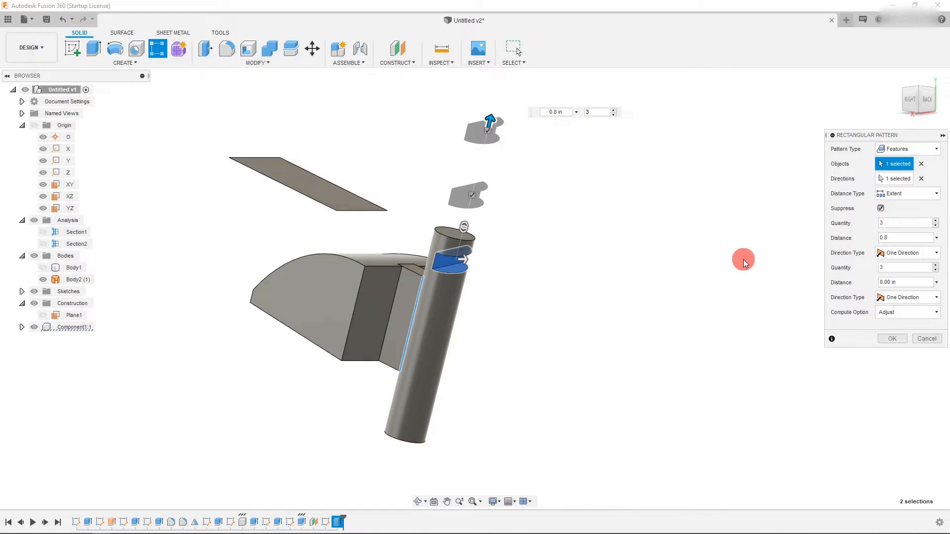
- Redirect the groove pattern along the pin's edge with distance -0.942 in and 6 instances, then finish the pattern
click(912, 256)
click(911, 254)
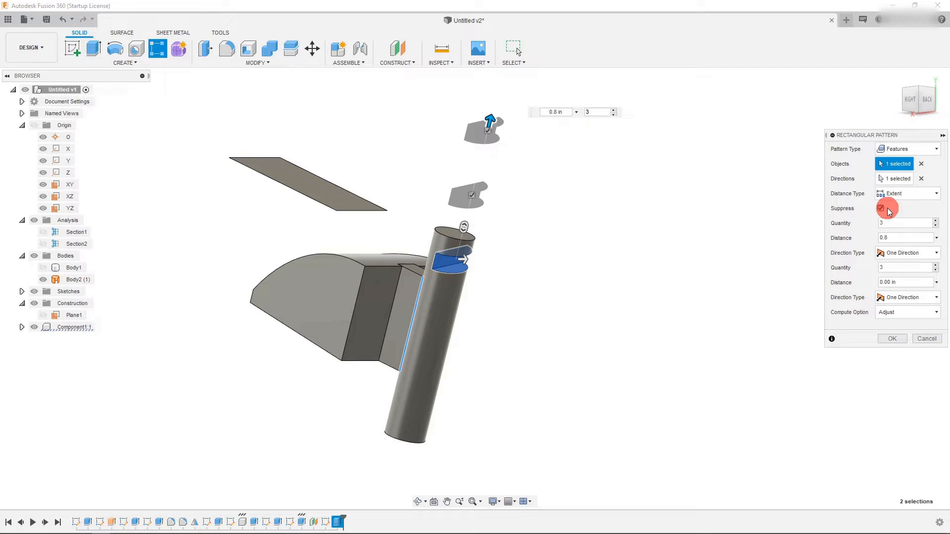
click(895, 179)
click(417, 283)
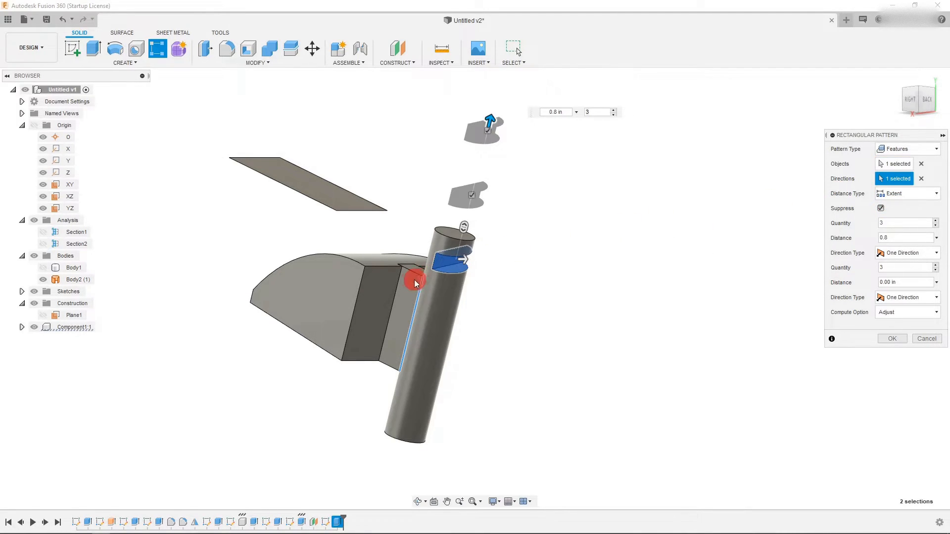
drag(467, 231, 418, 385)
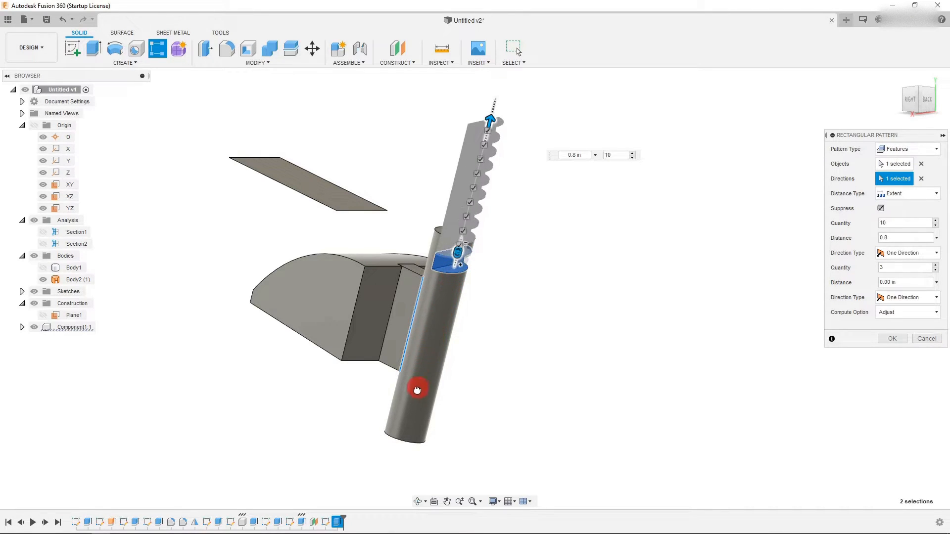
drag(452, 269, 456, 198)
drag(492, 116, 416, 395)
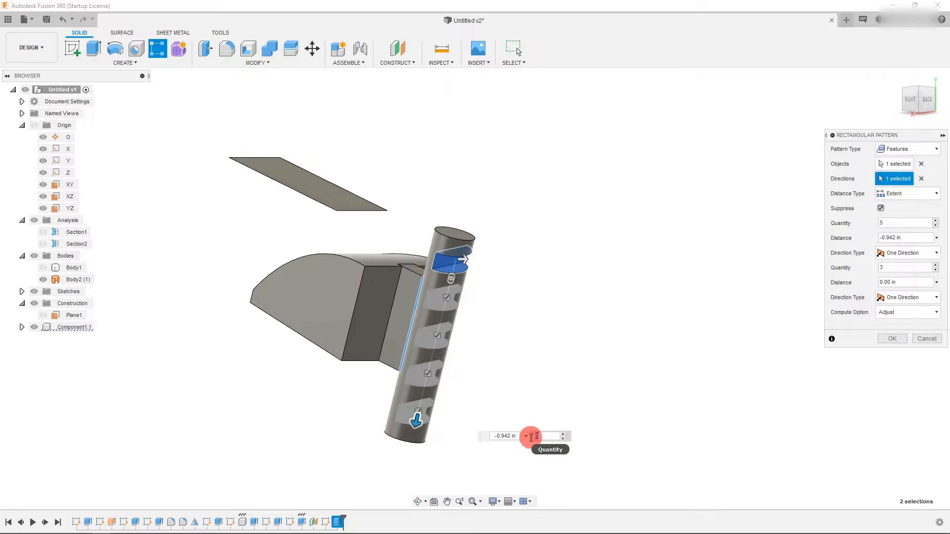
click(563, 433)
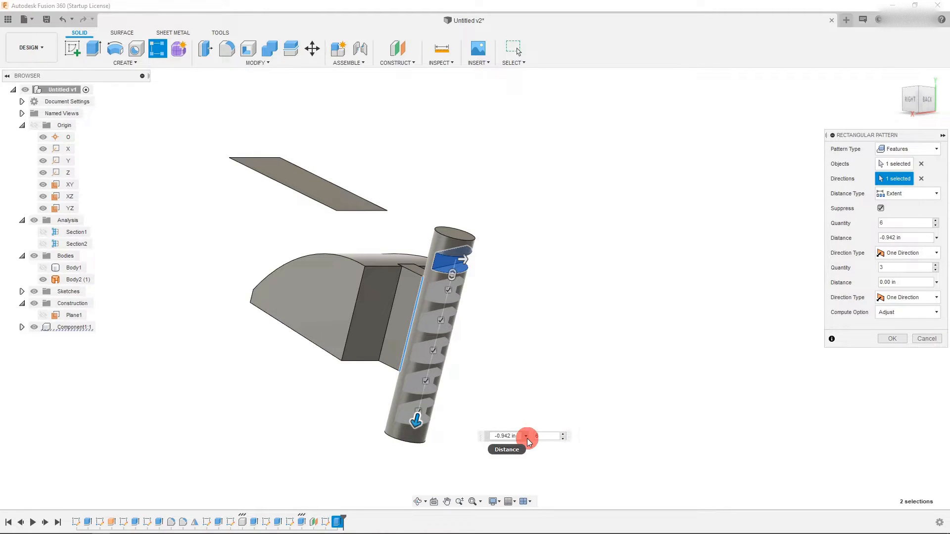
click(926, 101)
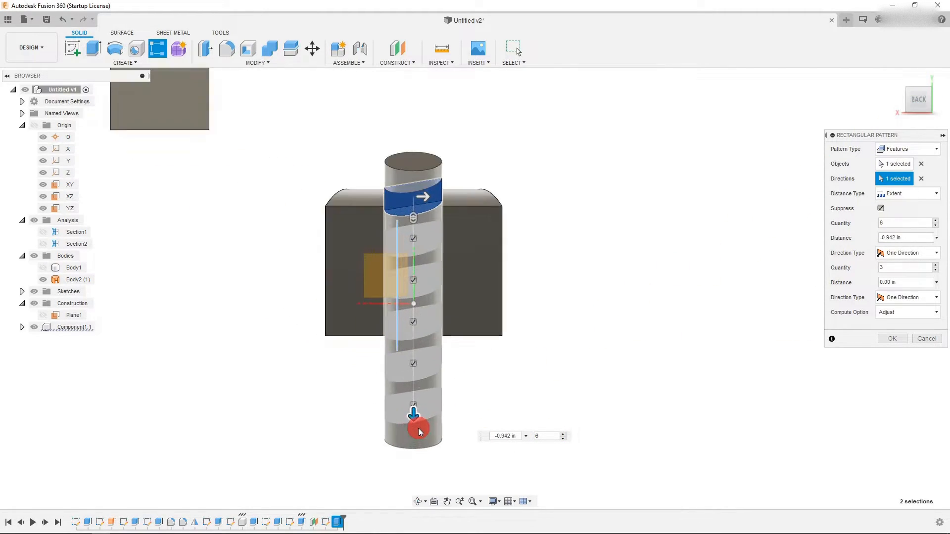
drag(416, 425, 406, 437)
click(892, 339)
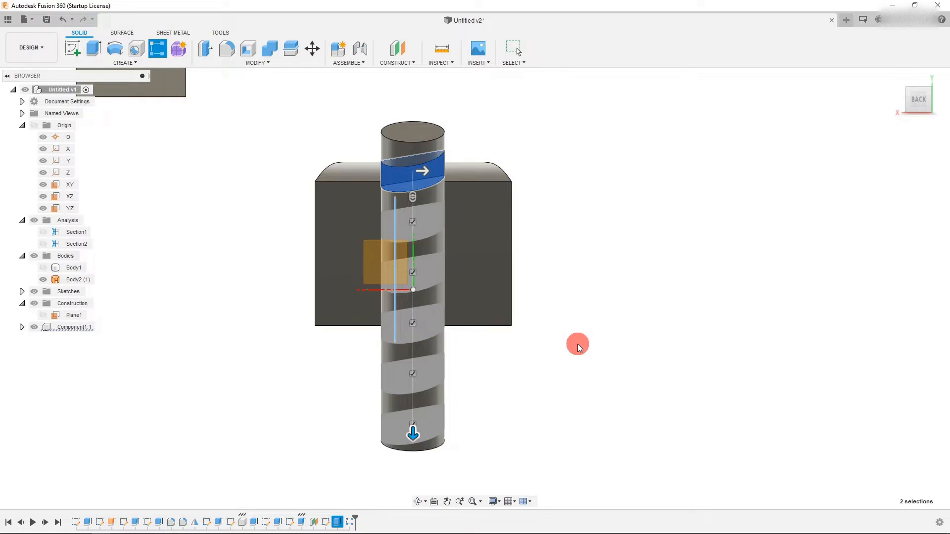
- Save the design
scroll(554, 349, down, 3)
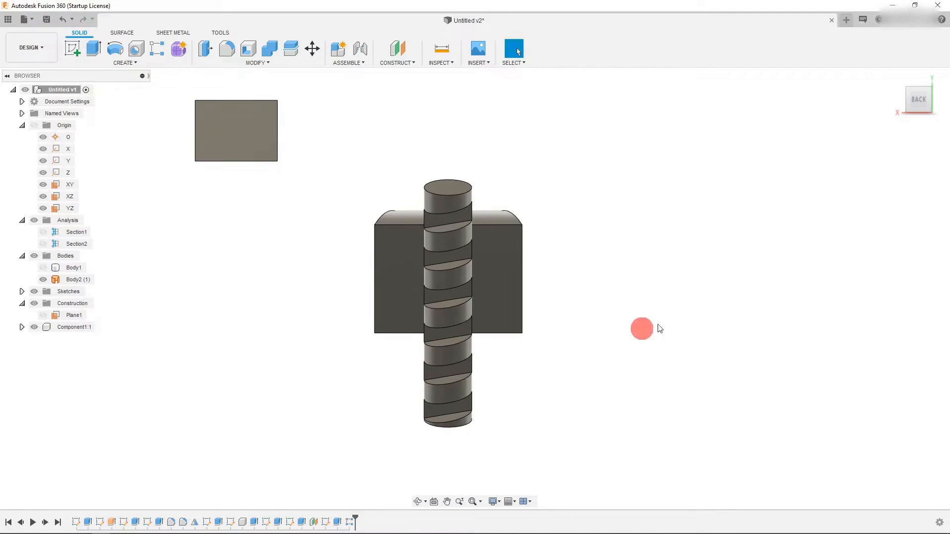
click(909, 101)
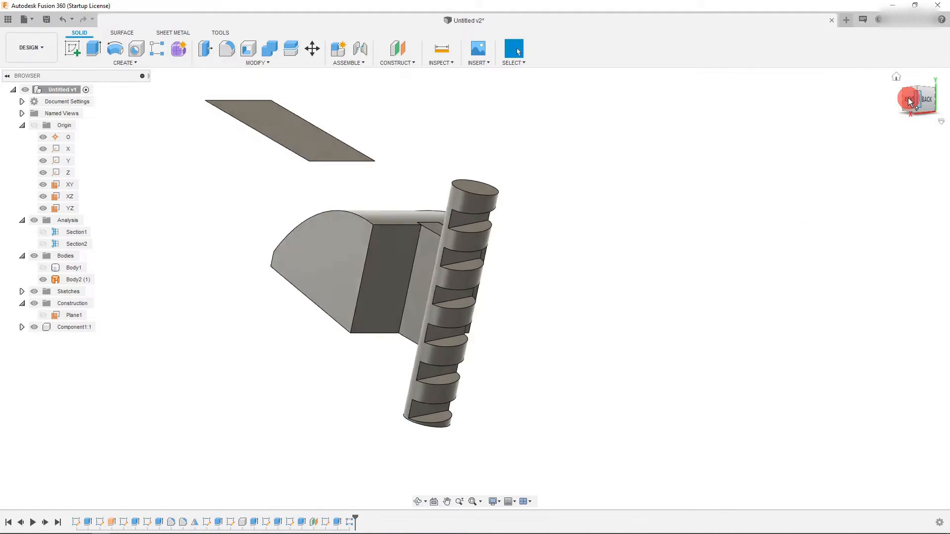
click(909, 101)
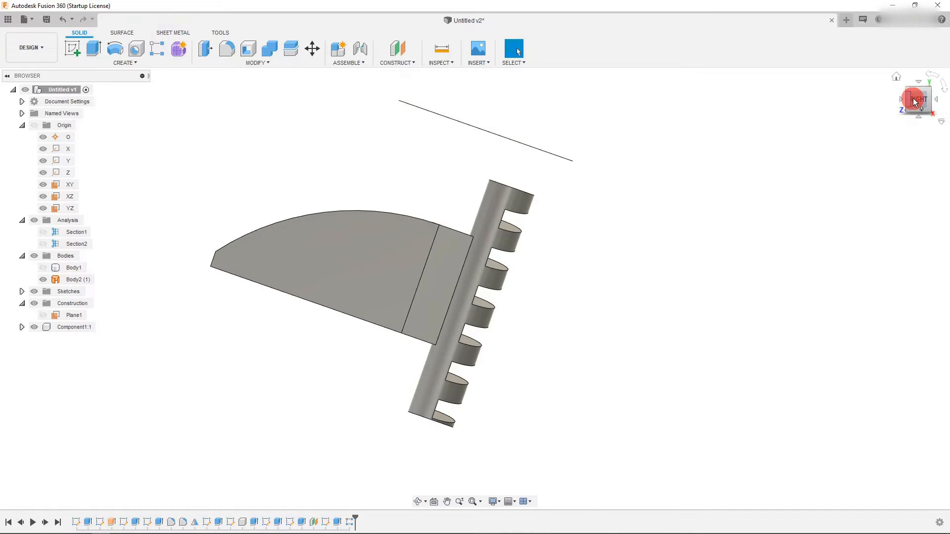
click(936, 104)
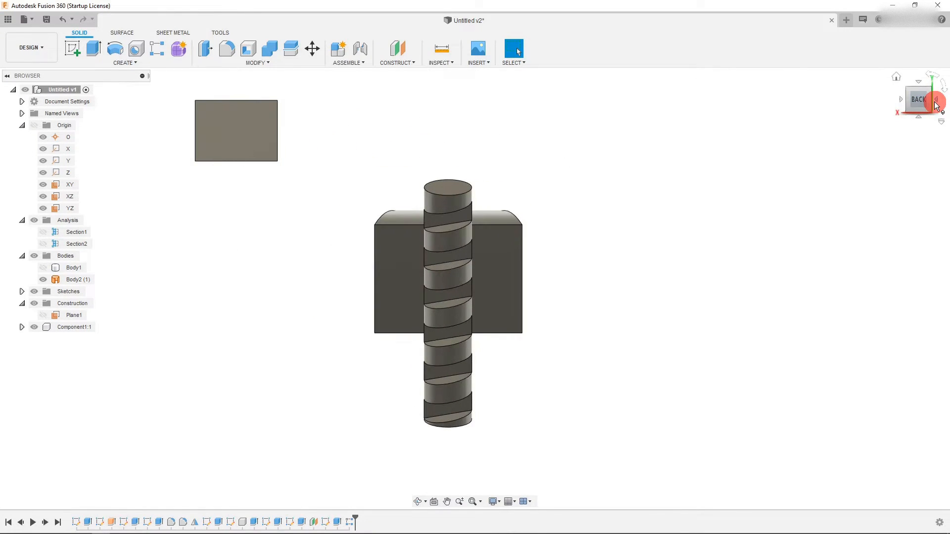
click(46, 19)
key(Return)
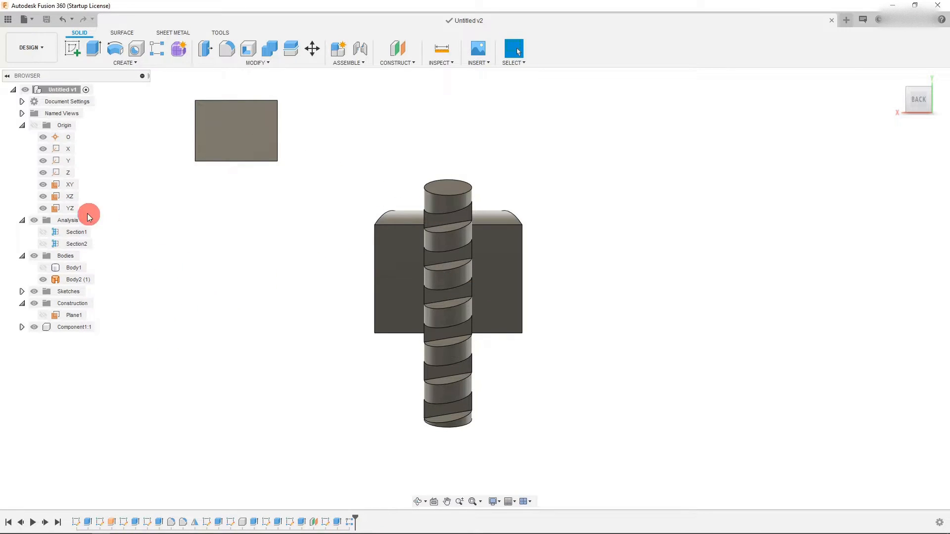
- Show the main wrench body again
click(44, 268)
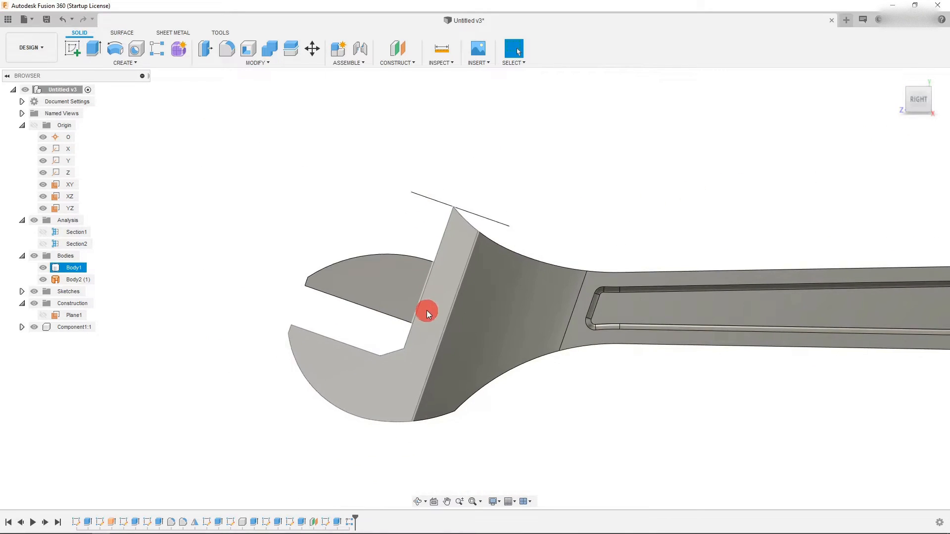
click(919, 85)
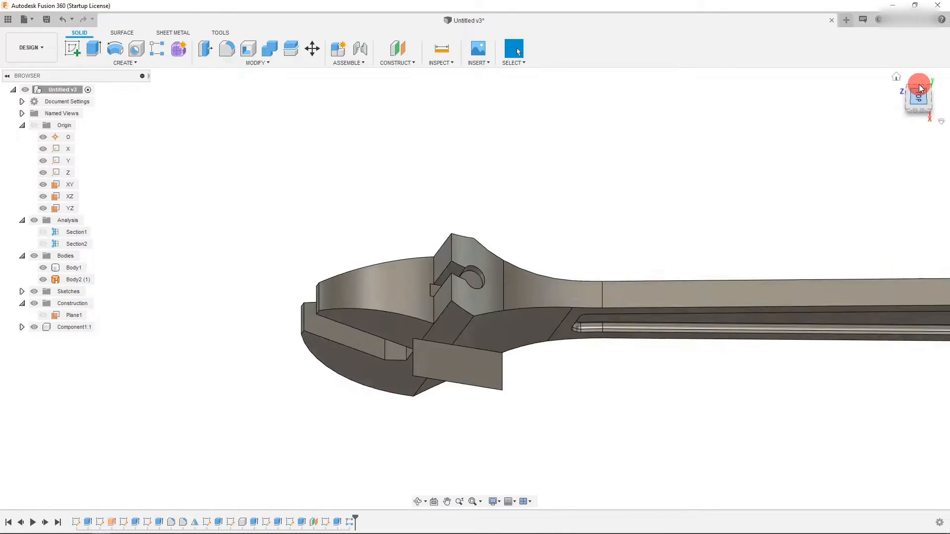
click(919, 86)
click(636, 229)
scroll(494, 260, up, 2)
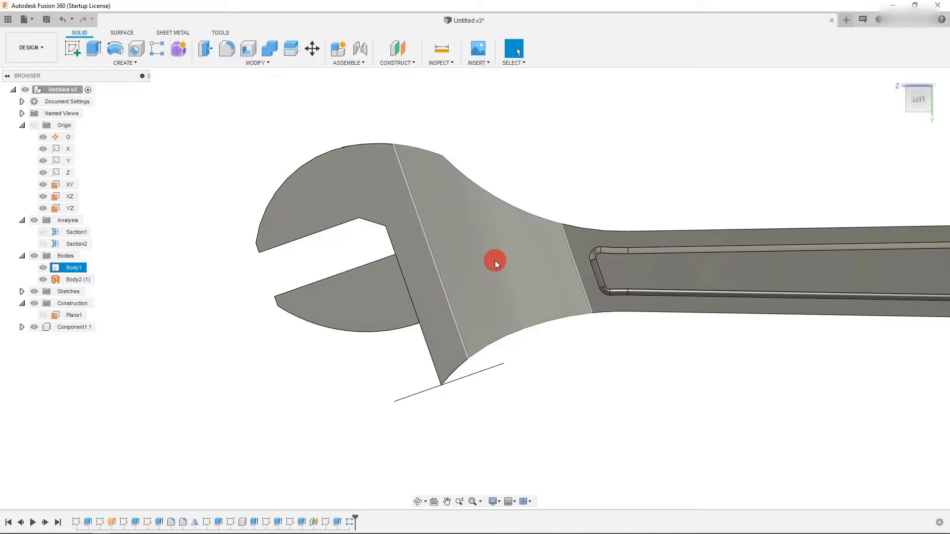
click(461, 266)
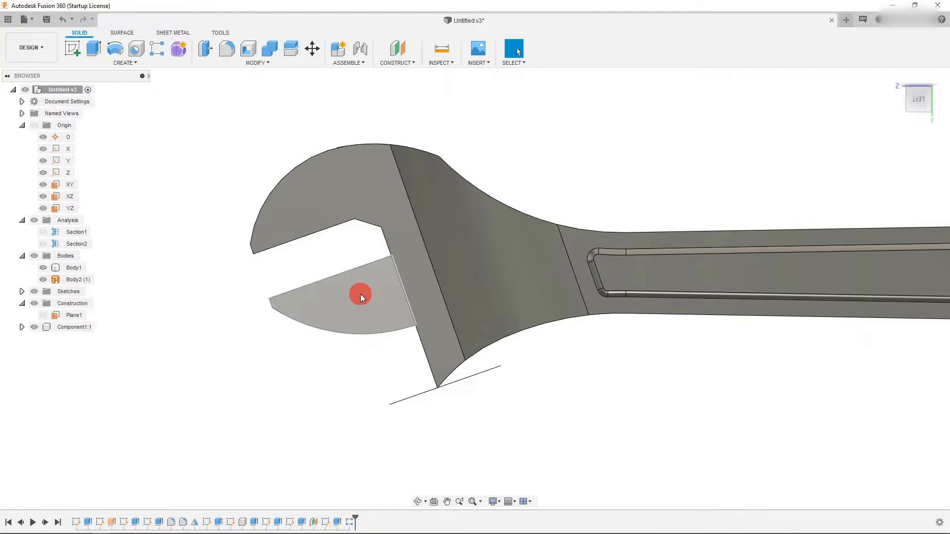
- Examine the wrench head and handle from the side
click(44, 232)
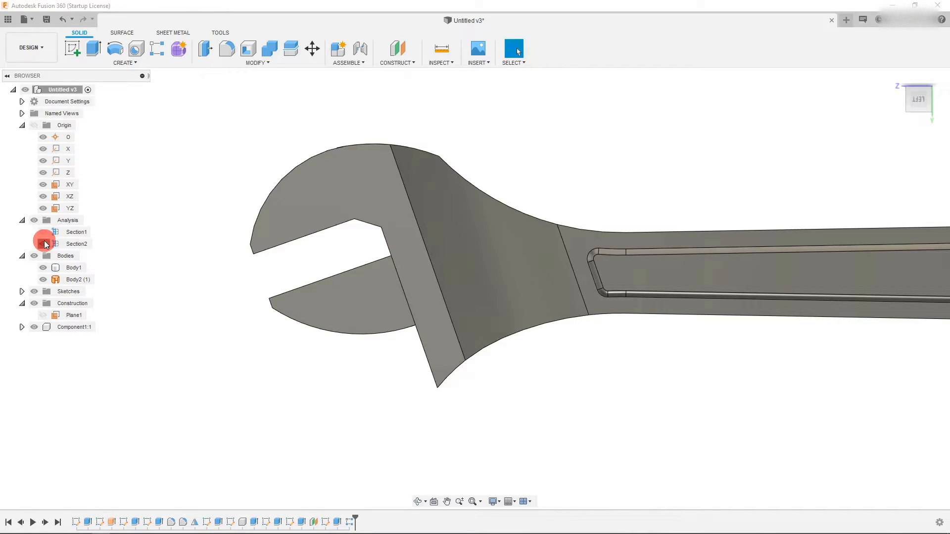
click(44, 244)
click(43, 268)
click(43, 267)
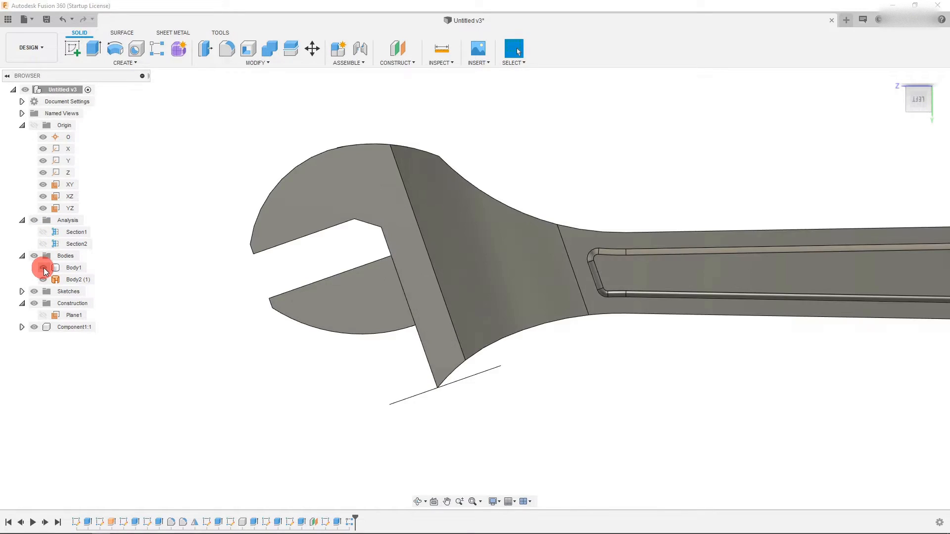
click(469, 255)
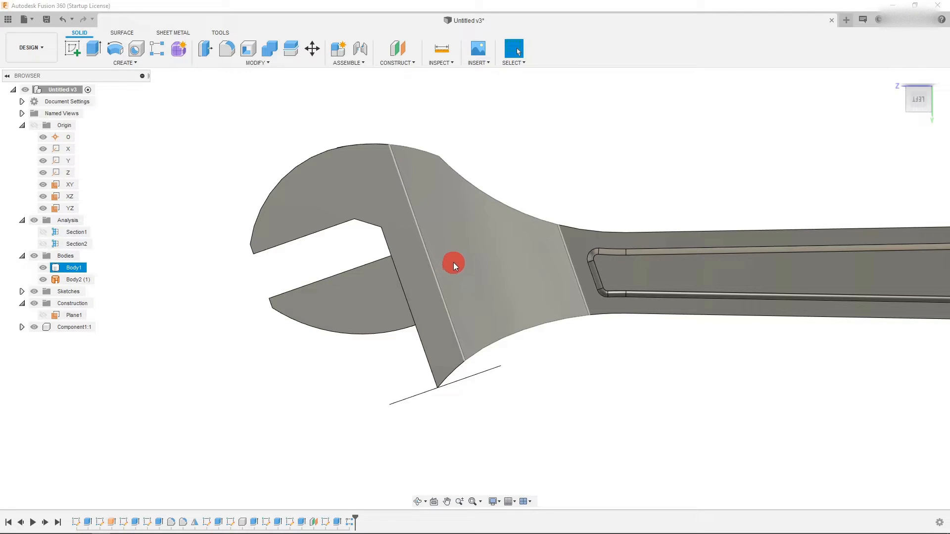
scroll(222, 239, down, 3)
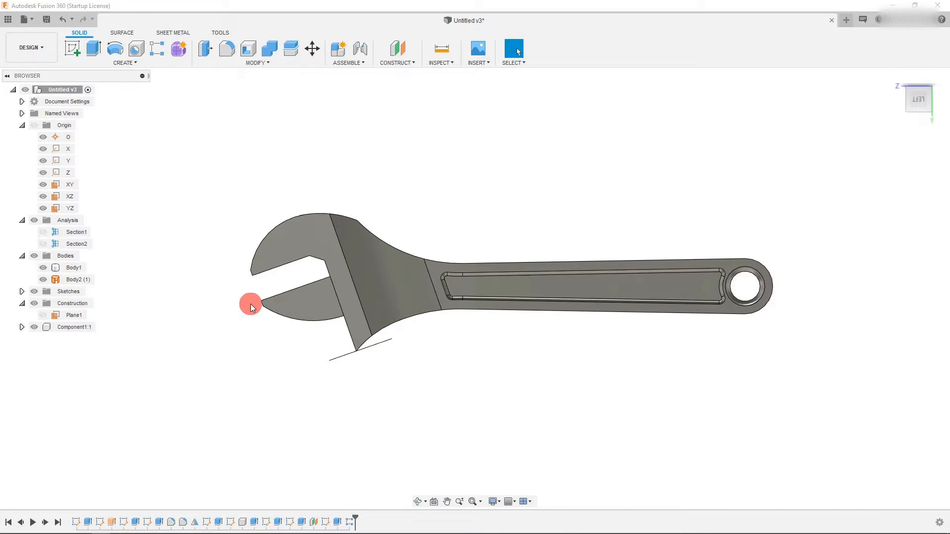
click(489, 286)
scroll(326, 261, up, 1)
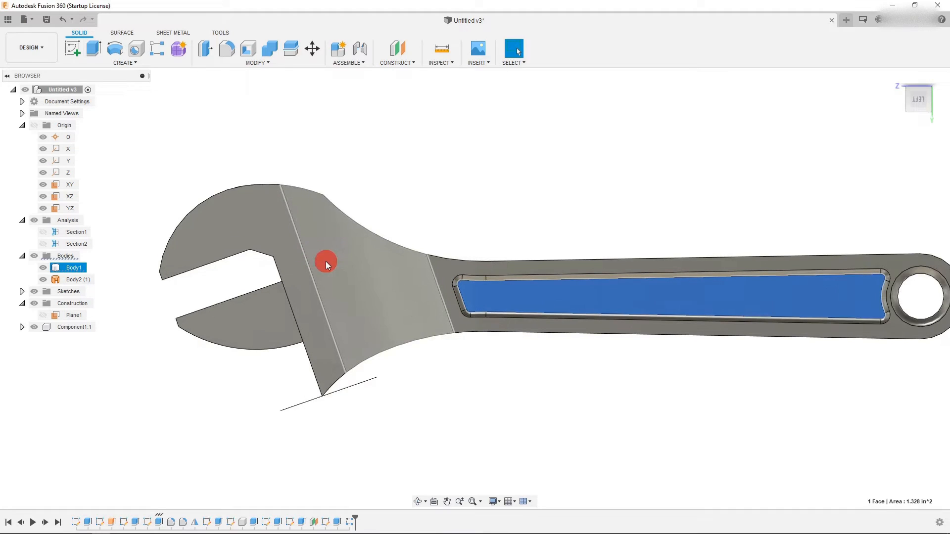
- Start a new sketch on the YZ plane
click(63, 197)
scroll(186, 288, down, 2)
click(67, 208)
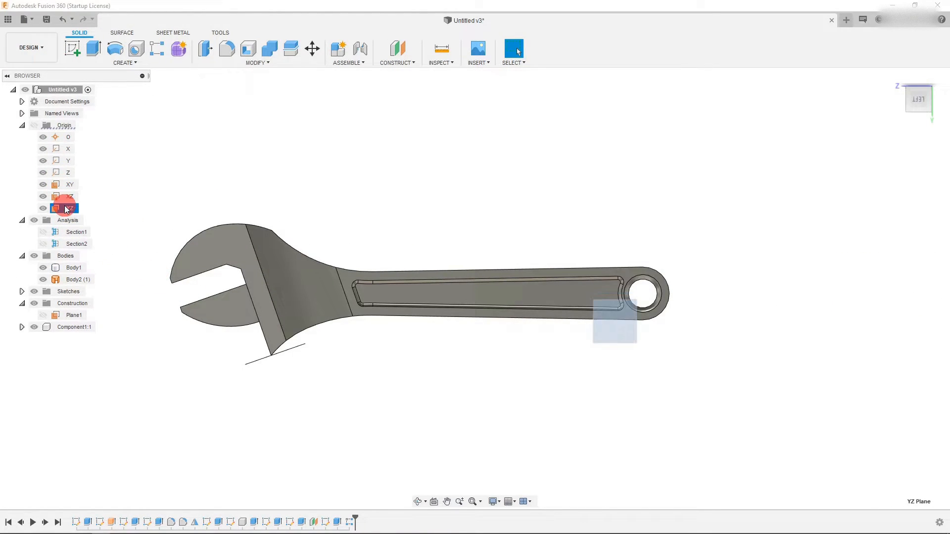
scroll(212, 256, up, 1)
click(78, 50)
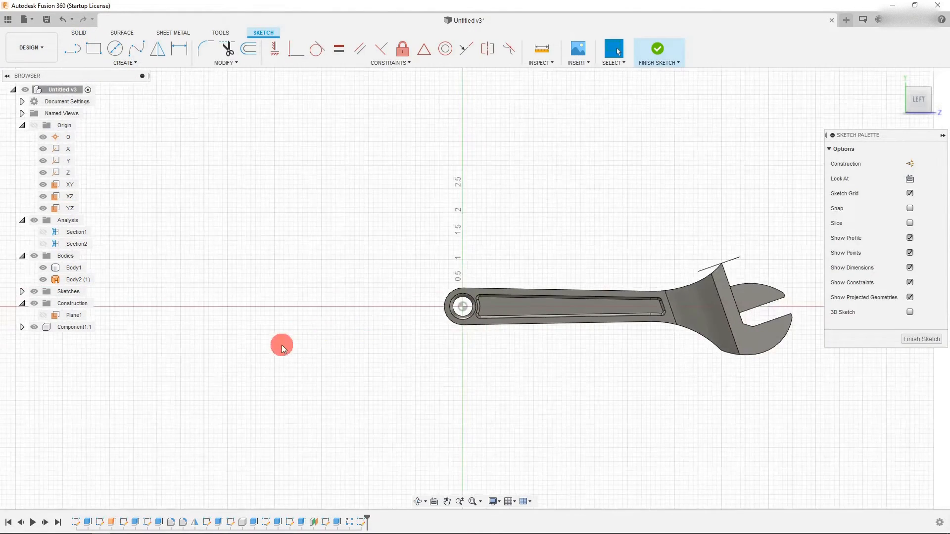
scroll(641, 297, up, 3)
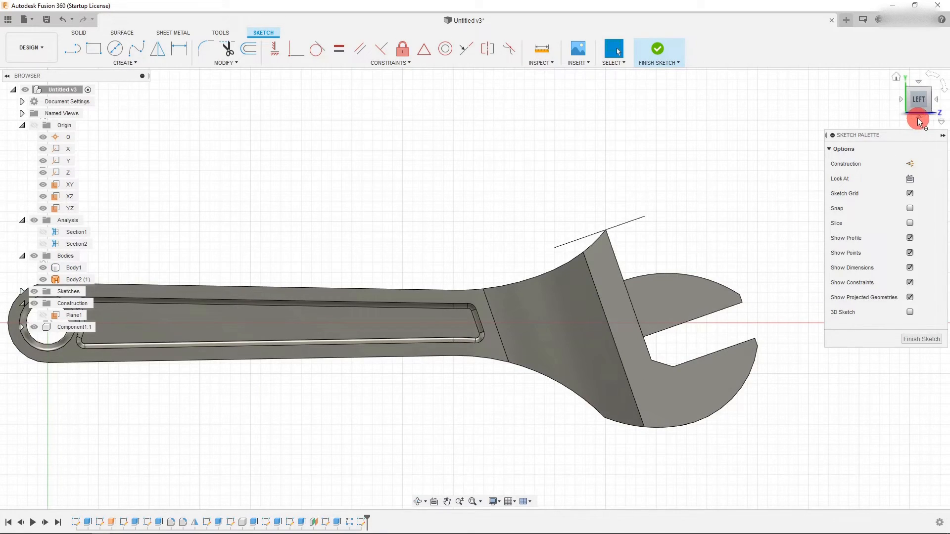
click(917, 118)
click(917, 118)
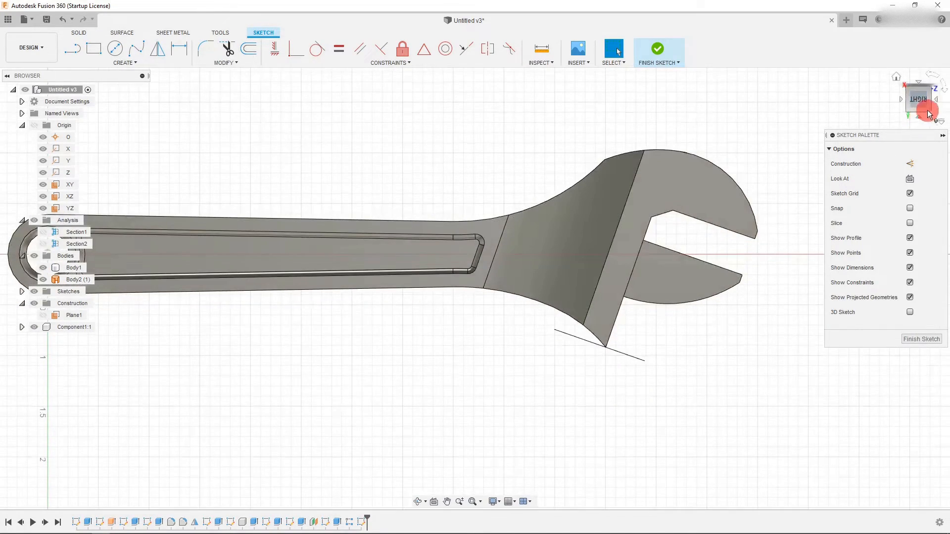
click(934, 74)
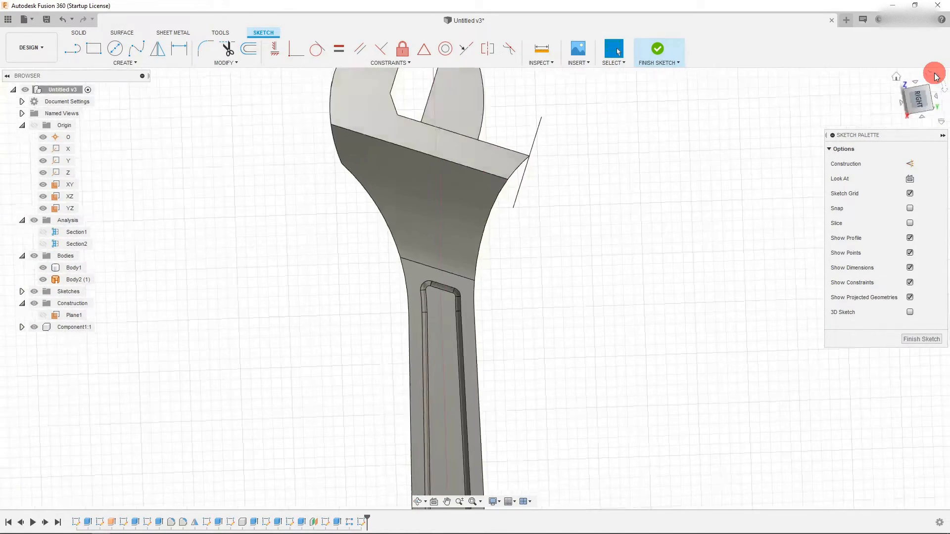
scroll(310, 354, up, 3)
click(103, 51)
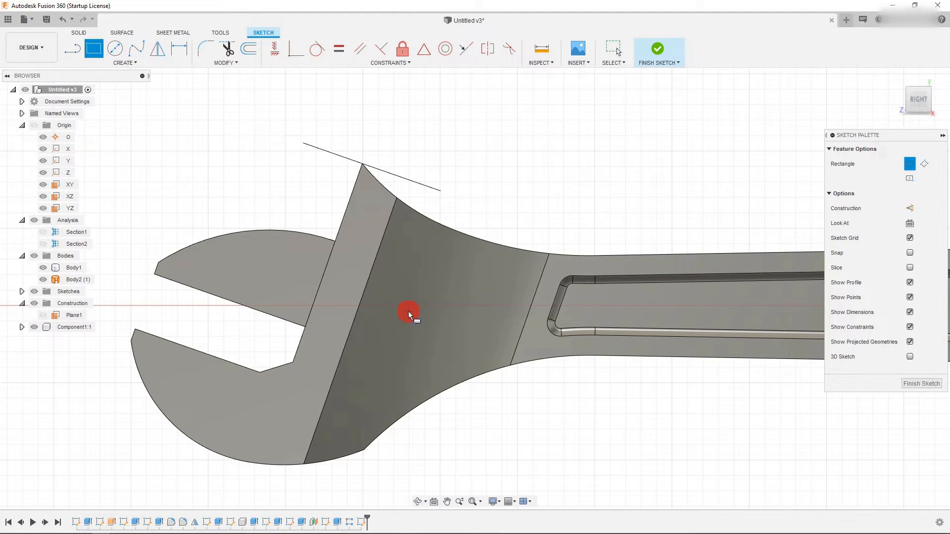
click(74, 48)
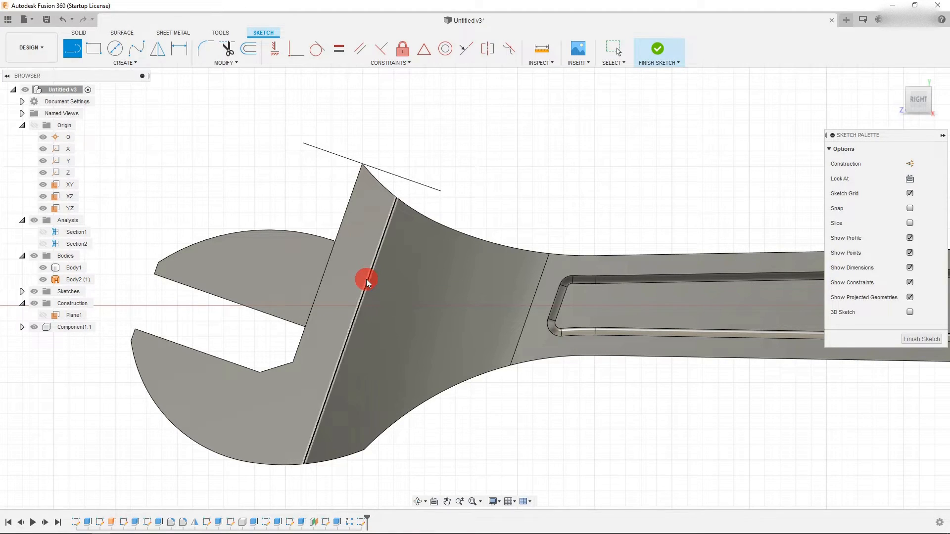
key(Escape)
- Project the wrench head's slanted jaw edge into the sketch
click(366, 280)
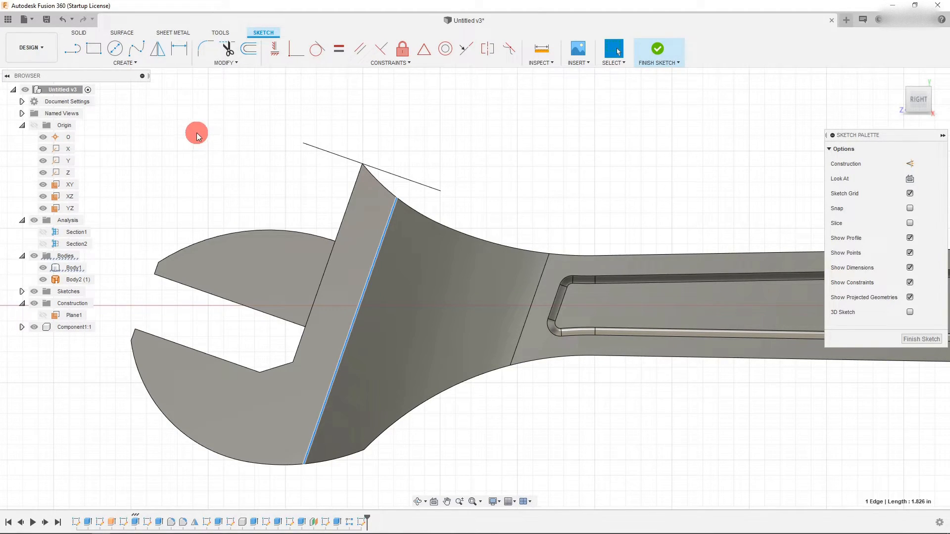
key(p)
key(Return)
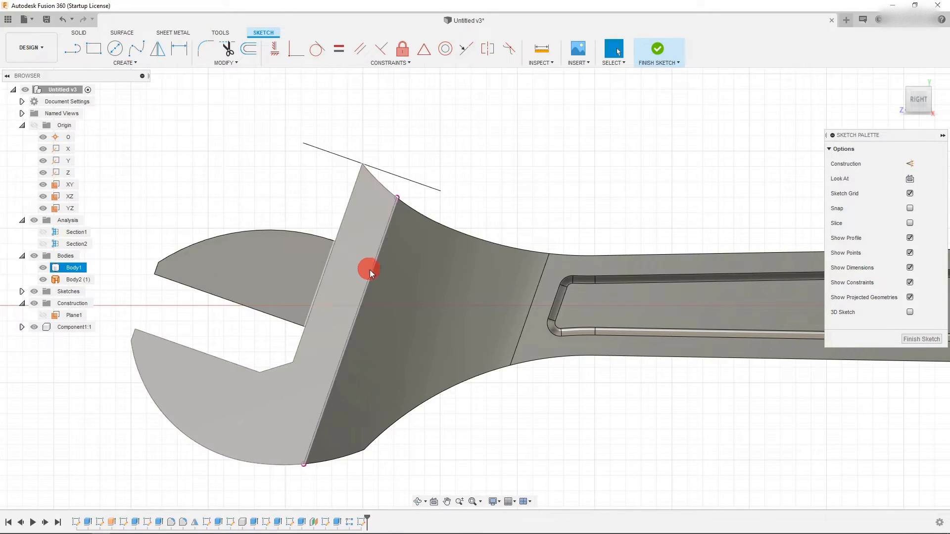
- Draw a line about 0.8 in long beside the projected edge and constrain it parallel to that edge
click(72, 52)
click(395, 257)
click(359, 375)
key(Escape)
click(370, 329)
shift+click(353, 320)
click(358, 52)
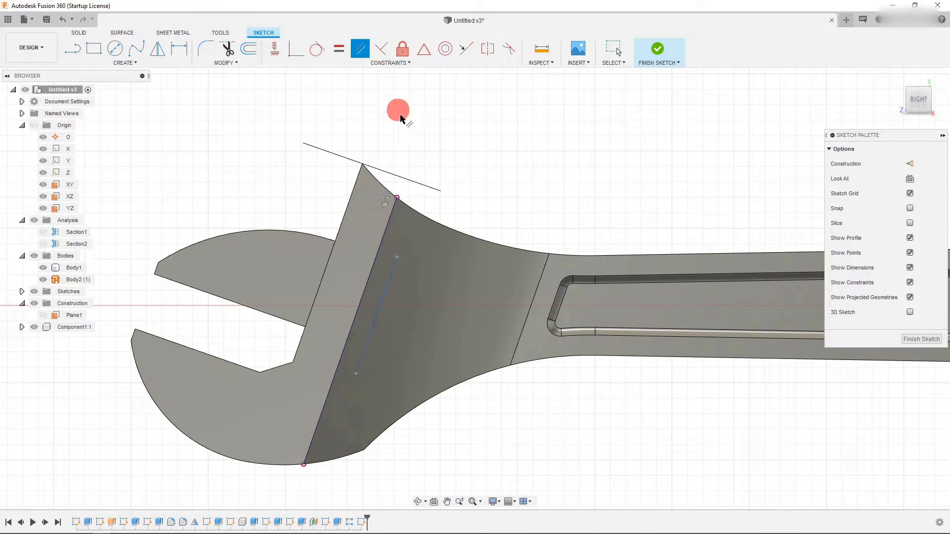
click(378, 288)
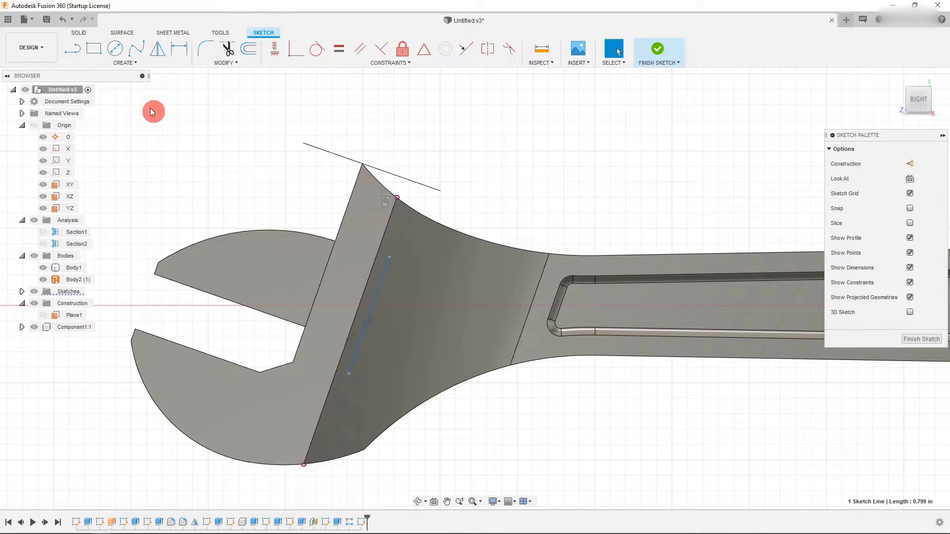
- Sketch connected lines from the parallel line's upper end to close a four-sided profile beside the edge
click(72, 48)
click(390, 258)
click(440, 274)
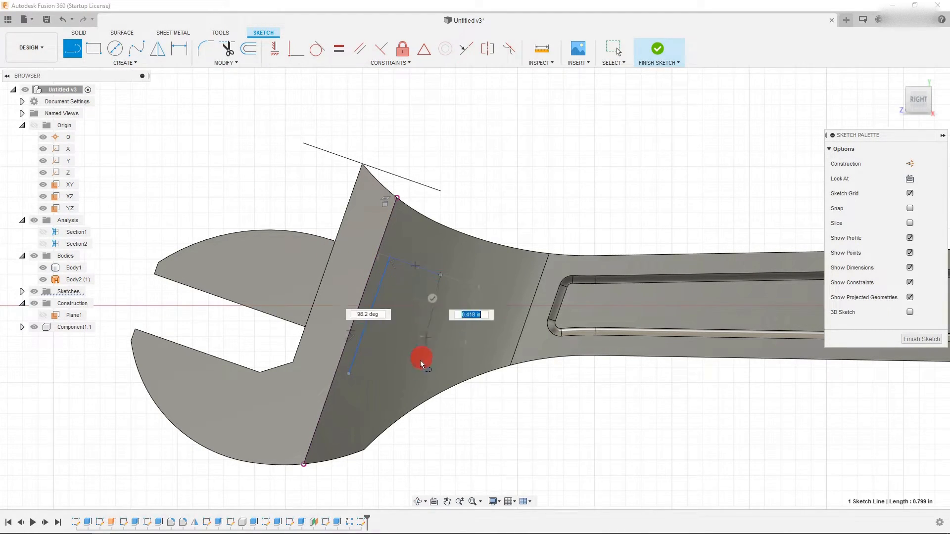
click(401, 386)
click(380, 380)
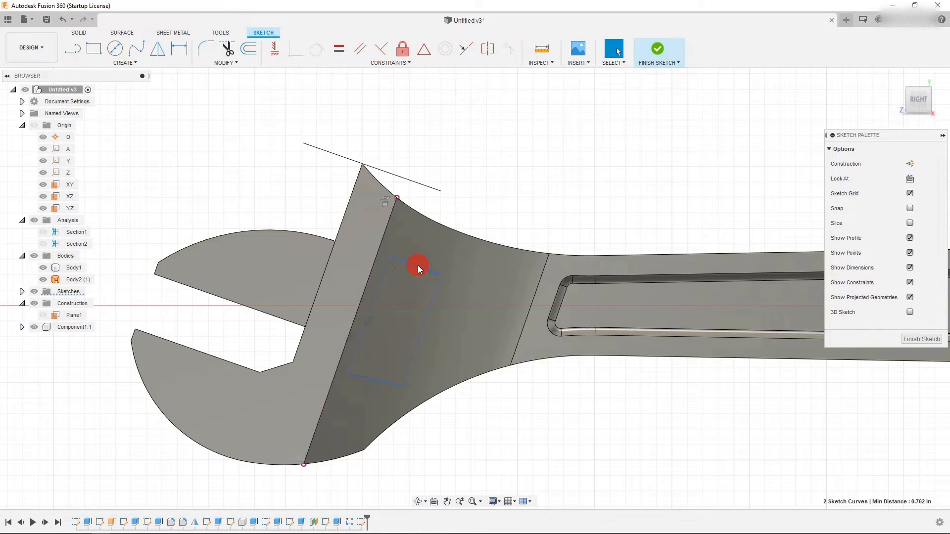
click(359, 49)
key(Escape)
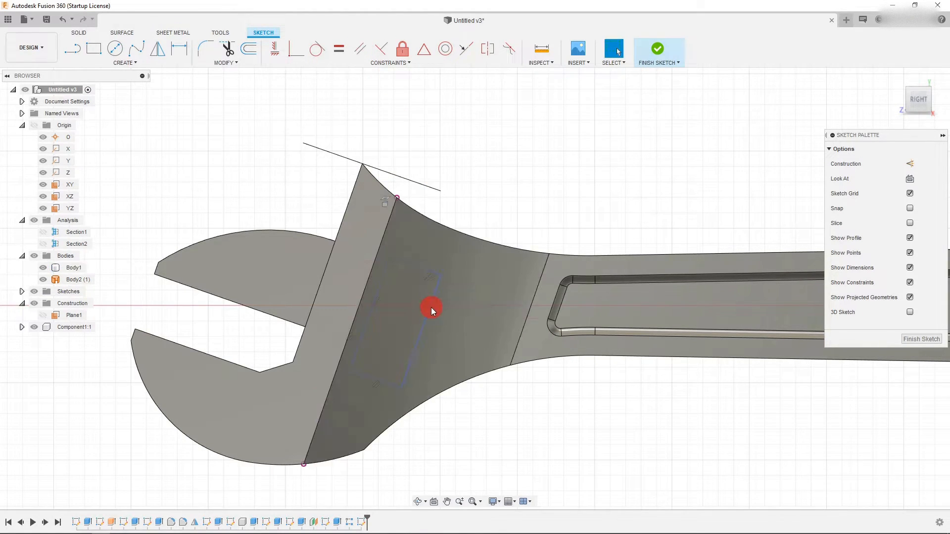
- Drag the profile's line to reposition the four-sided profile beside the jaw edge
mouse_move(431, 308)
mouse_down()
mouse_move(490, 358)
mouse_move(418, 323)
mouse_up()
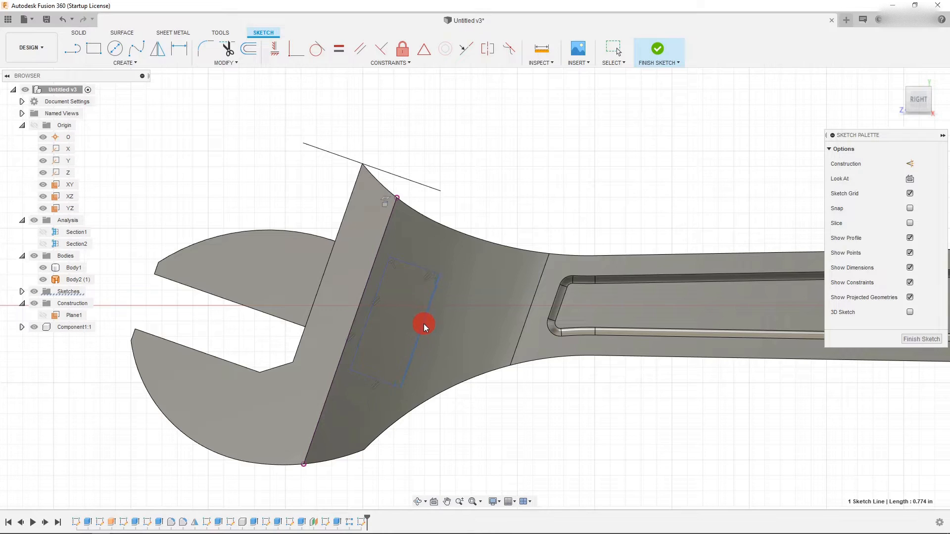
scroll(390, 330, down, 1)
scroll(387, 283, up, 2)
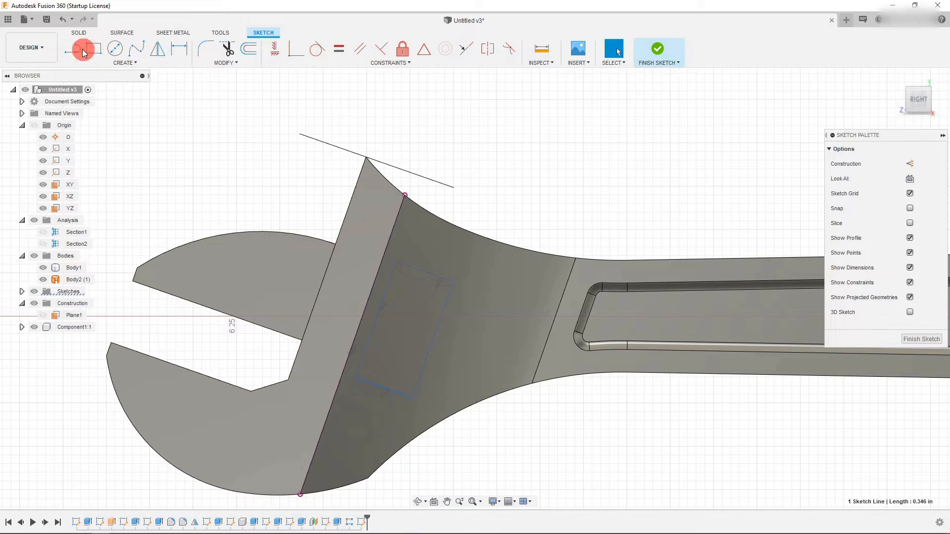
- Extrude the four-sided profile as a symmetric cut 1.09 in through the wrench head
click(78, 32)
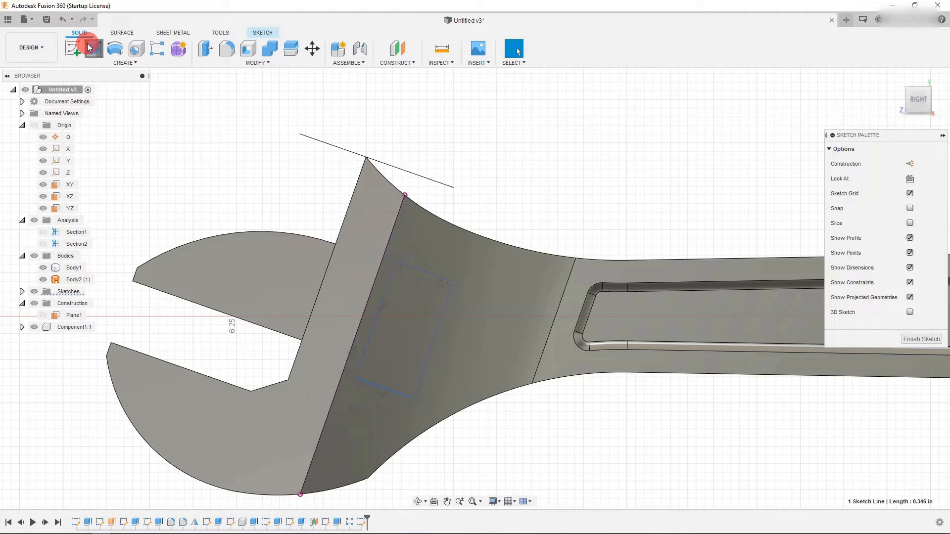
click(90, 48)
click(403, 303)
click(871, 214)
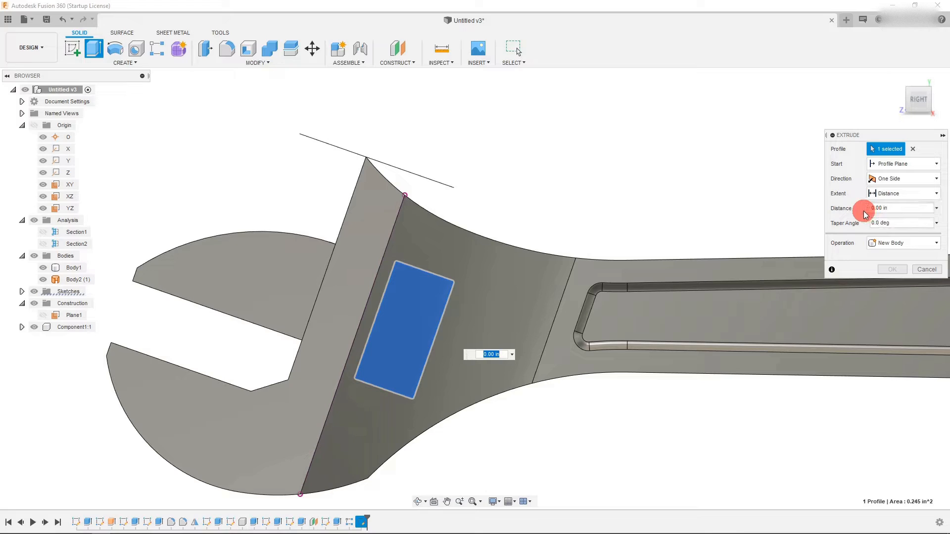
click(918, 112)
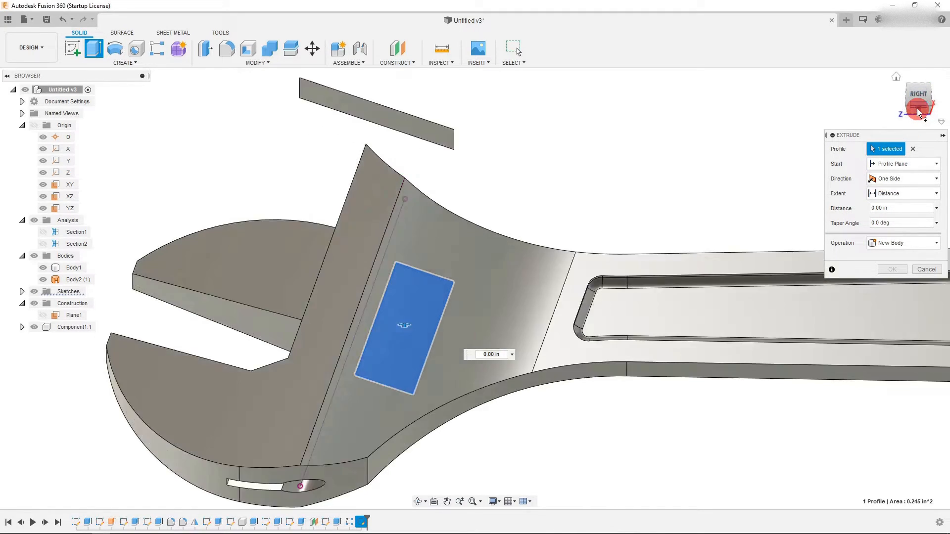
drag(437, 305, 437, 211)
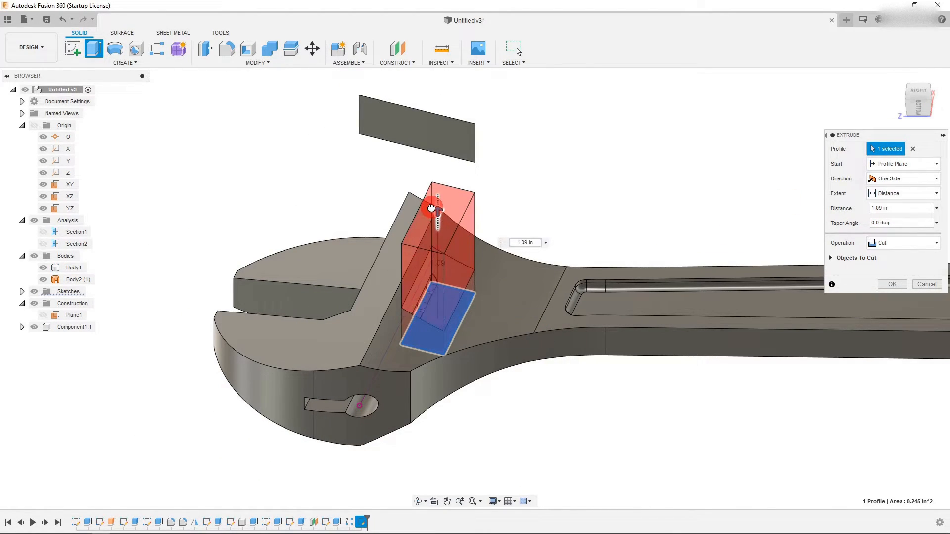
click(899, 178)
click(900, 213)
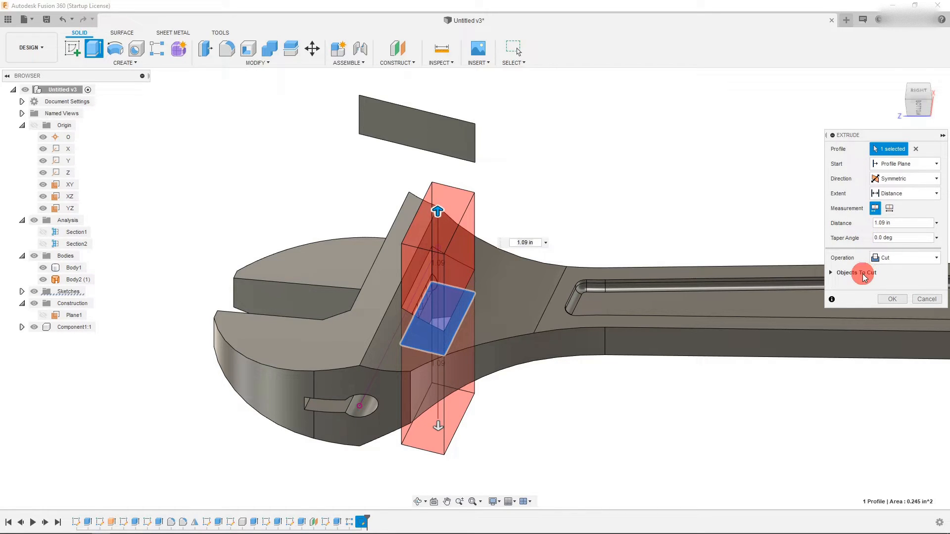
- Try restricting the cut's target bodies to the component's body only
click(832, 273)
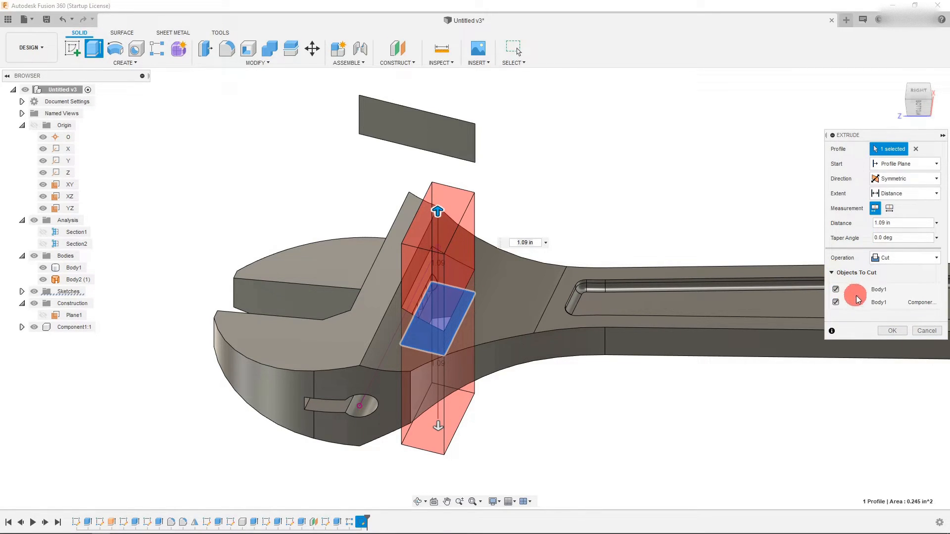
click(835, 289)
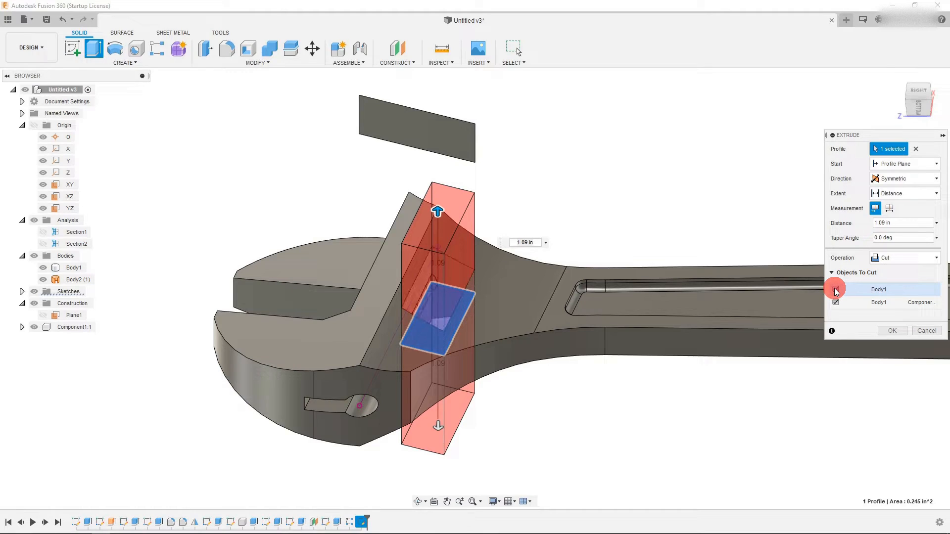
click(836, 302)
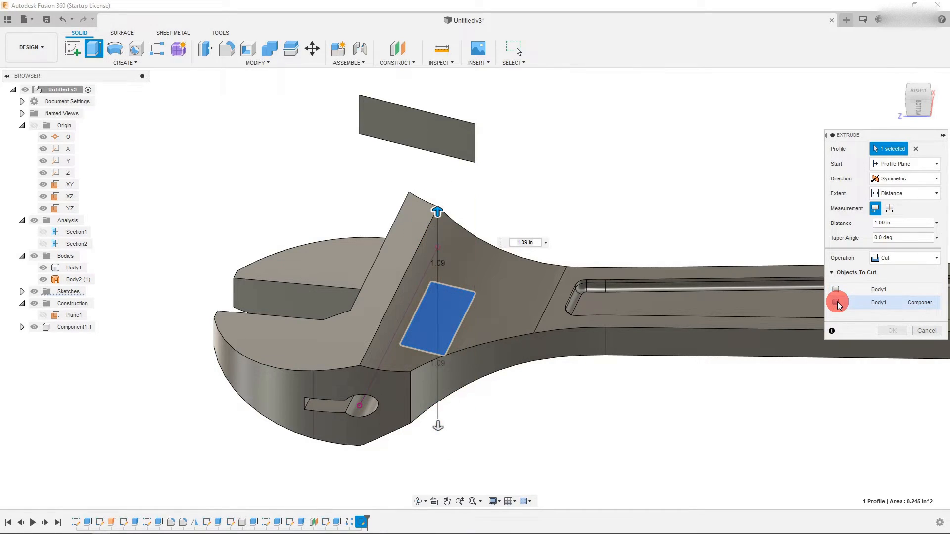
click(836, 303)
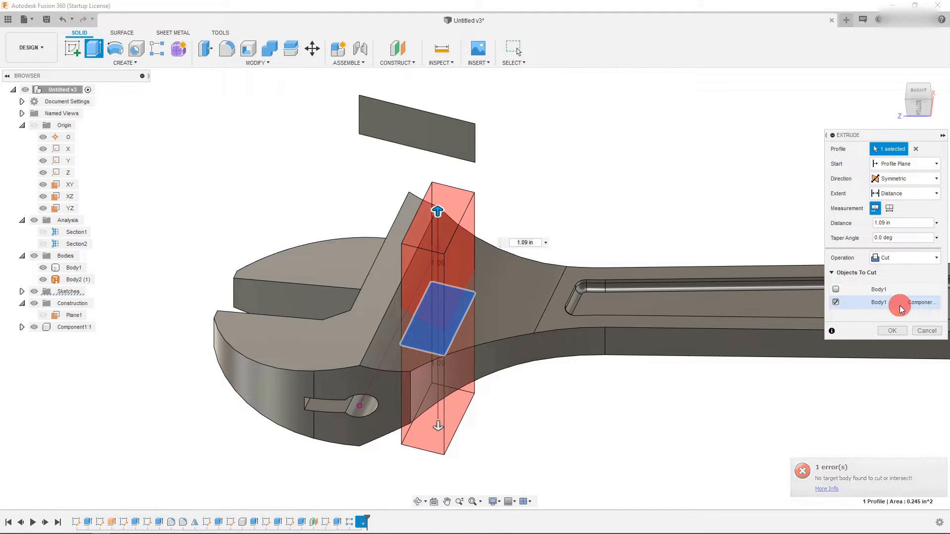
- Hide the bodies inside Component1, set Body1 as the only body to cut, and confirm the extrude
click(62, 269)
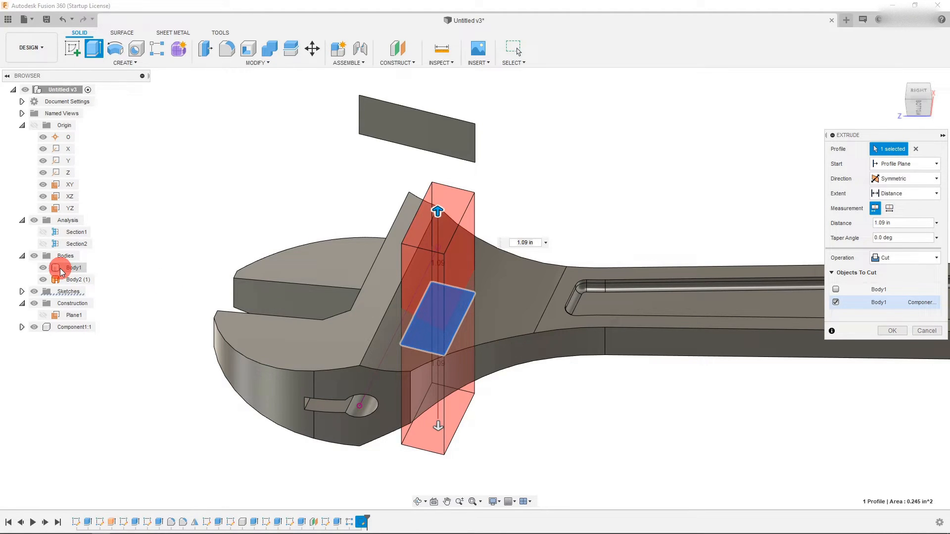
click(44, 268)
click(43, 268)
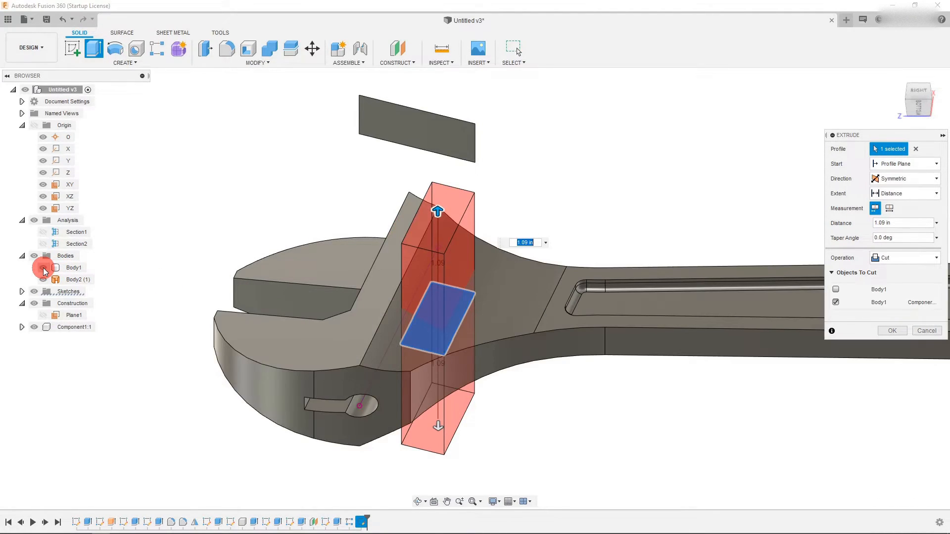
click(43, 279)
click(43, 280)
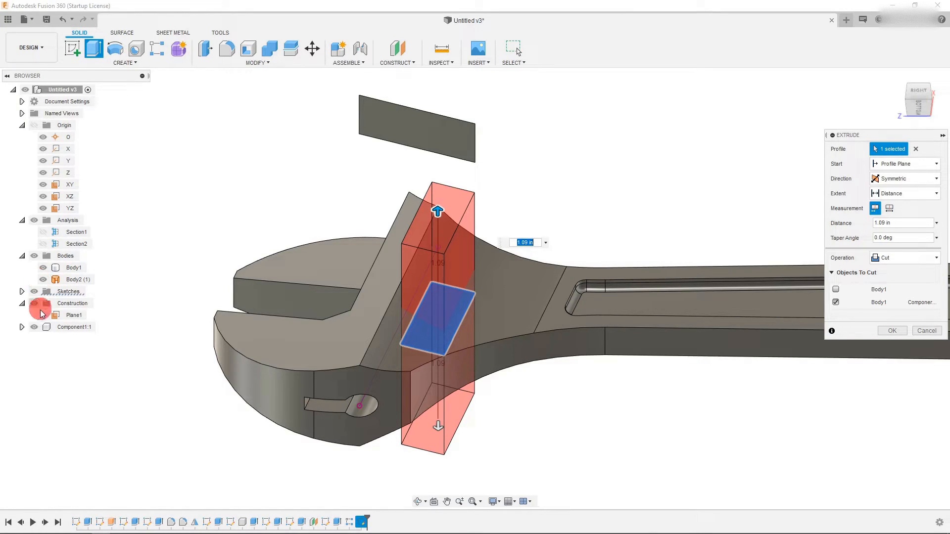
click(22, 327)
click(42, 351)
click(42, 351)
click(43, 352)
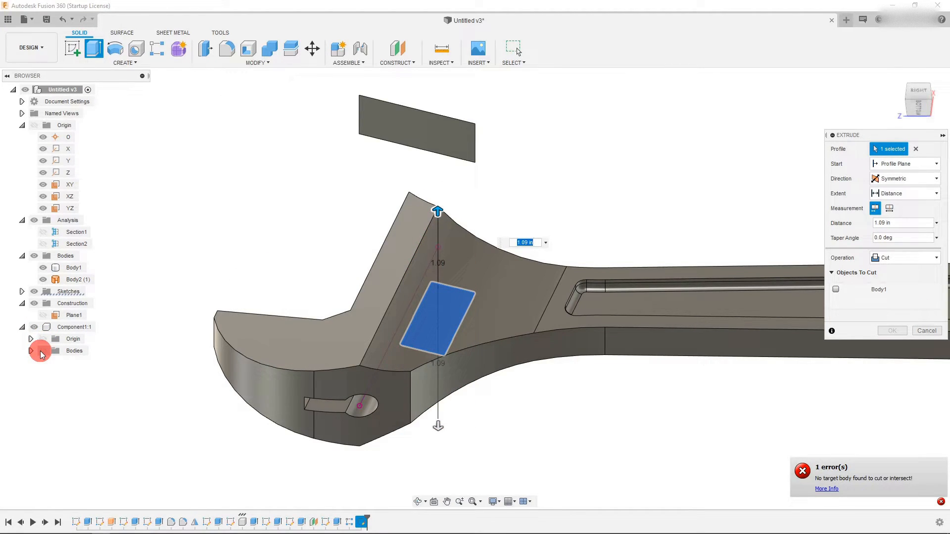
click(835, 289)
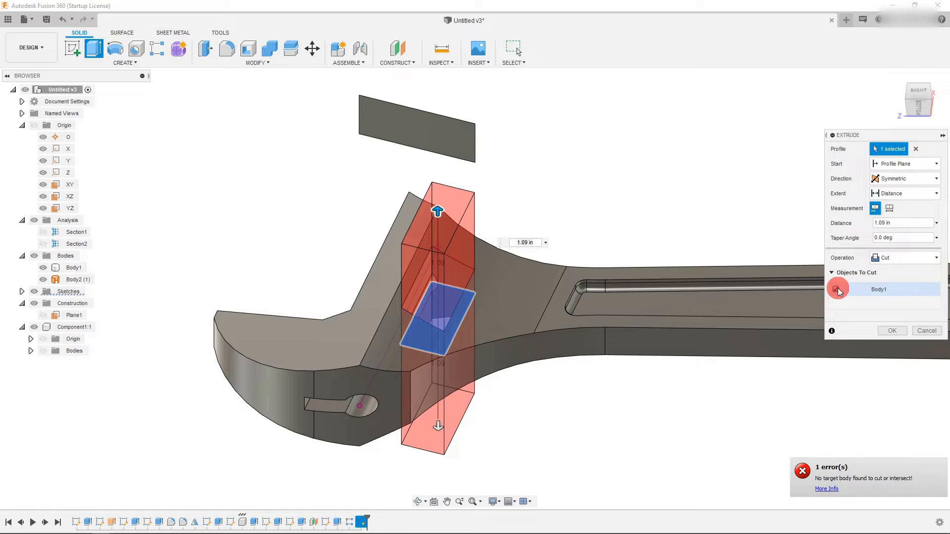
click(885, 333)
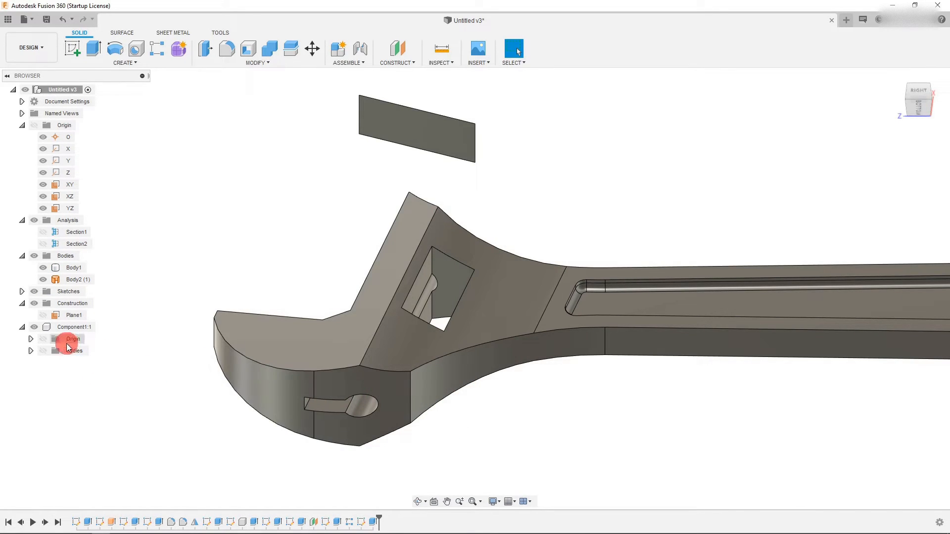
- Show the bodies inside Component1 again in the right-side view
click(921, 92)
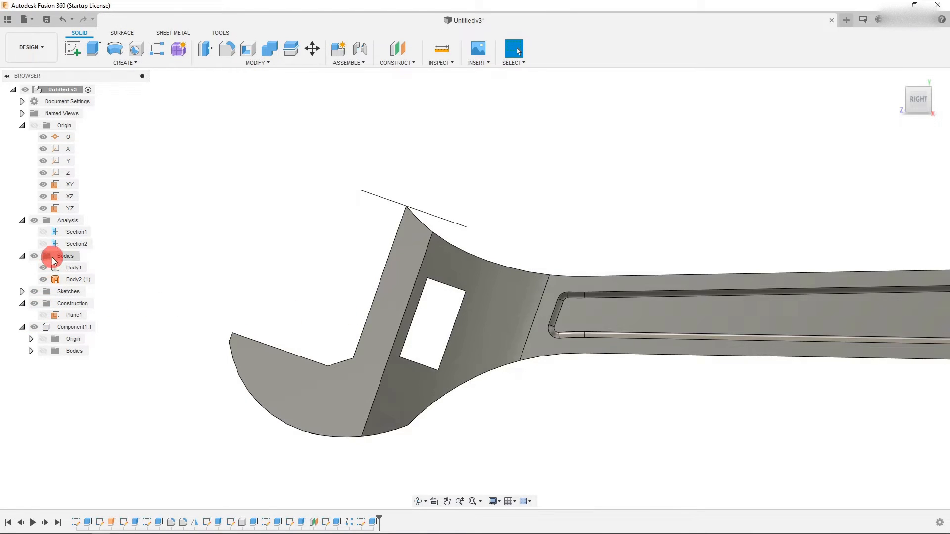
click(43, 350)
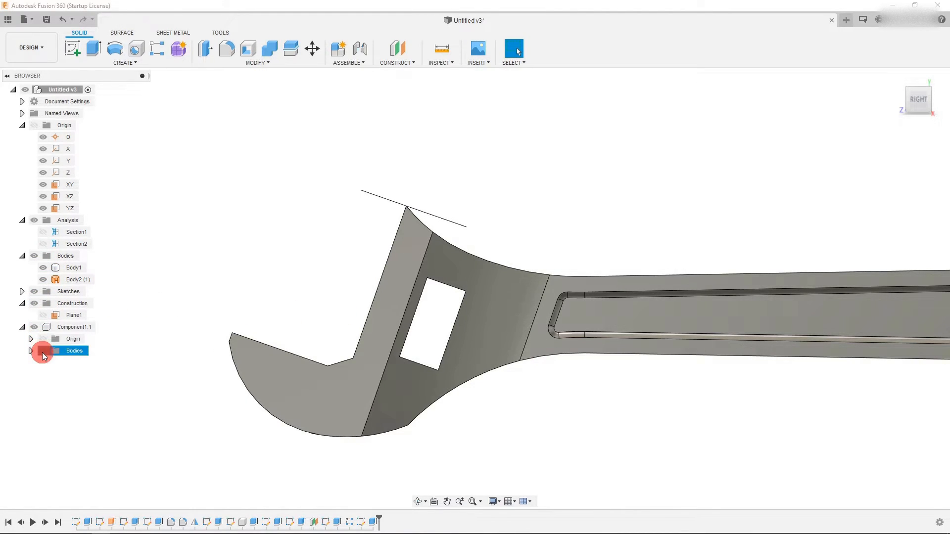
scroll(437, 319, up, 2)
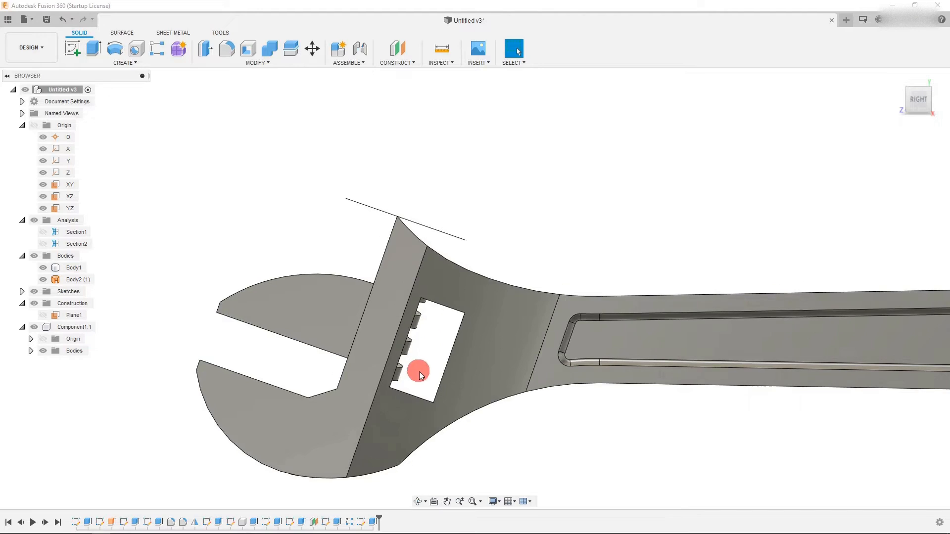
scroll(417, 370, up, 3)
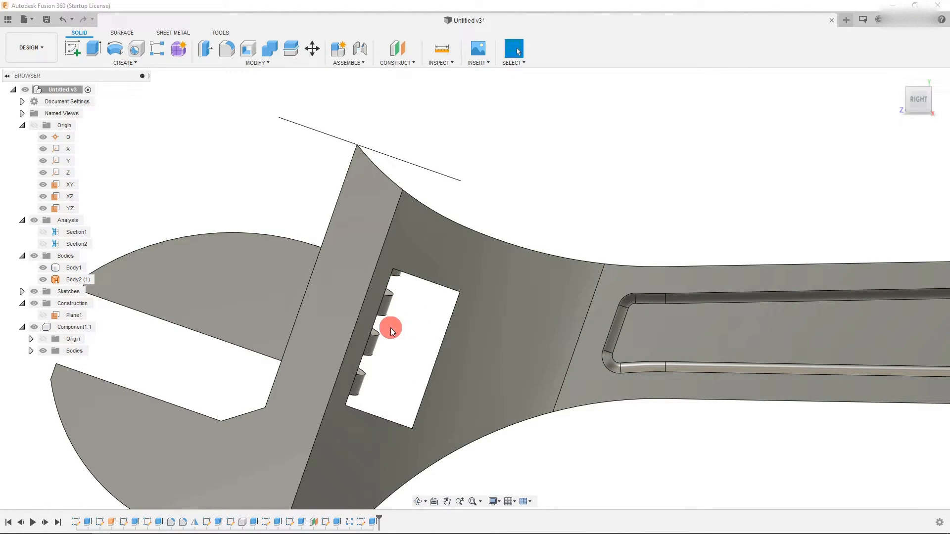
- Reopen the last sketch of the timeline for editing
click(368, 319)
scroll(356, 357, down, 2)
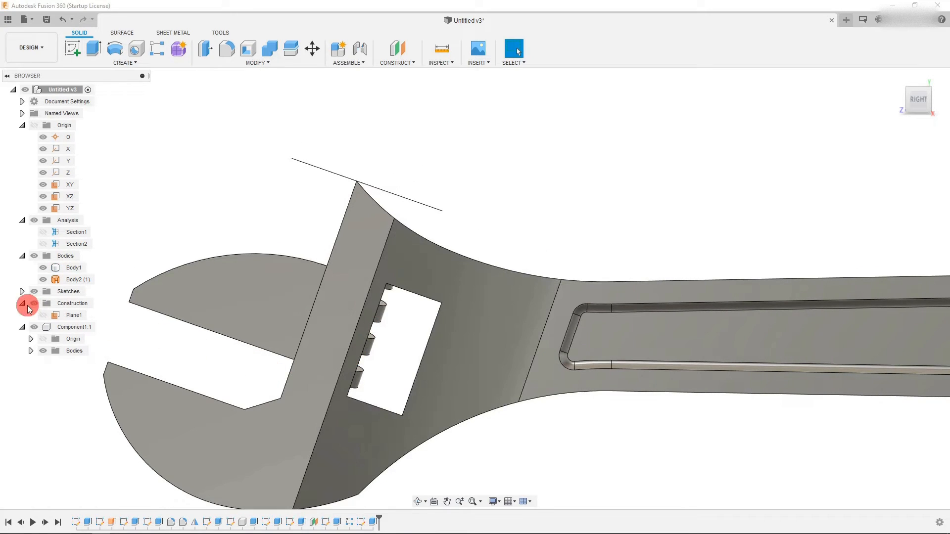
right_click(360, 520)
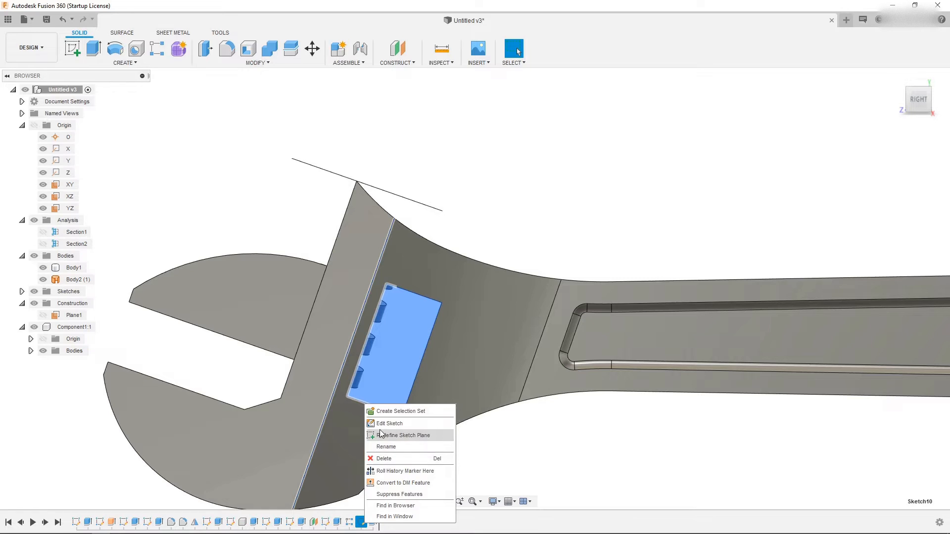
click(378, 424)
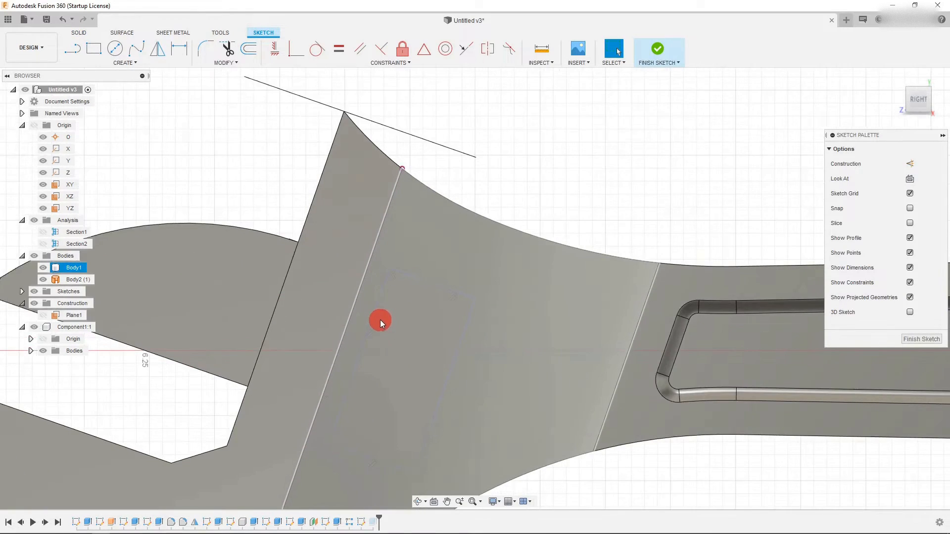
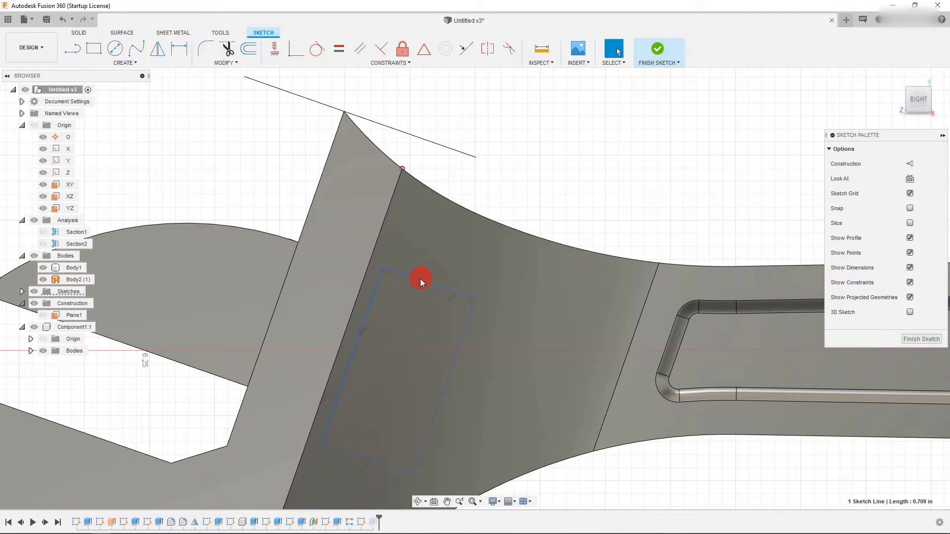
- Finish editing the slot sketch
scroll(420, 277, down, 2)
scroll(388, 380, up, 1)
click(437, 266)
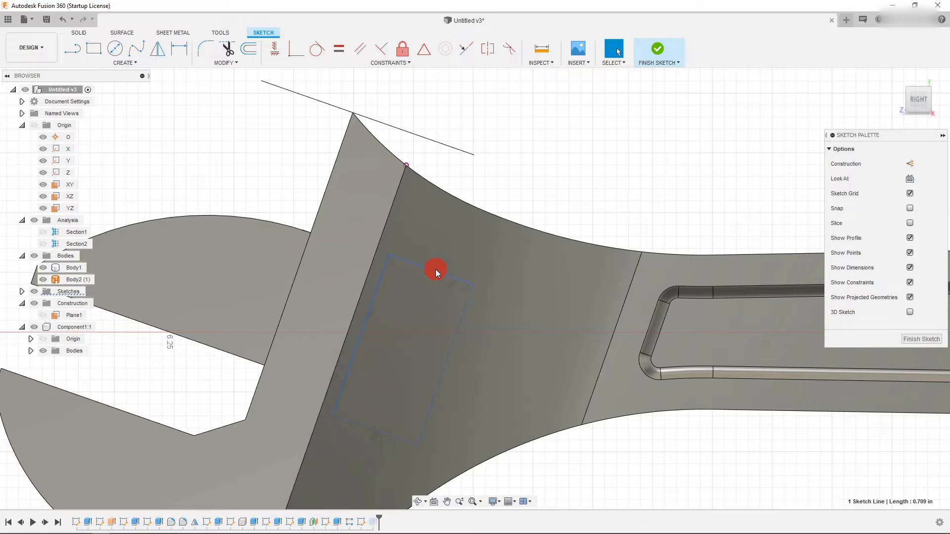
click(654, 55)
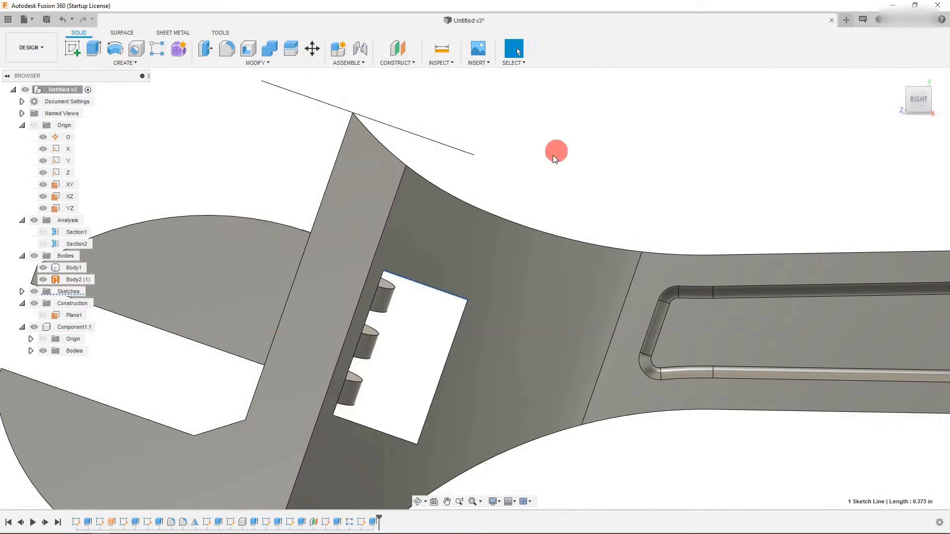
- Orbit around the wrench head to inspect the cut slot from different angles
scroll(455, 253, down, 4)
scroll(404, 358, down, 1)
scroll(413, 346, up, 1)
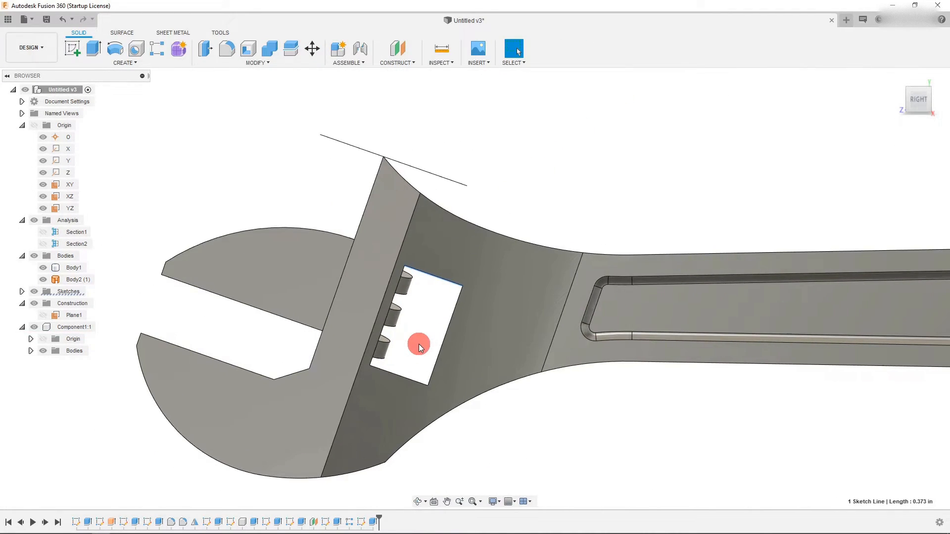
click(918, 92)
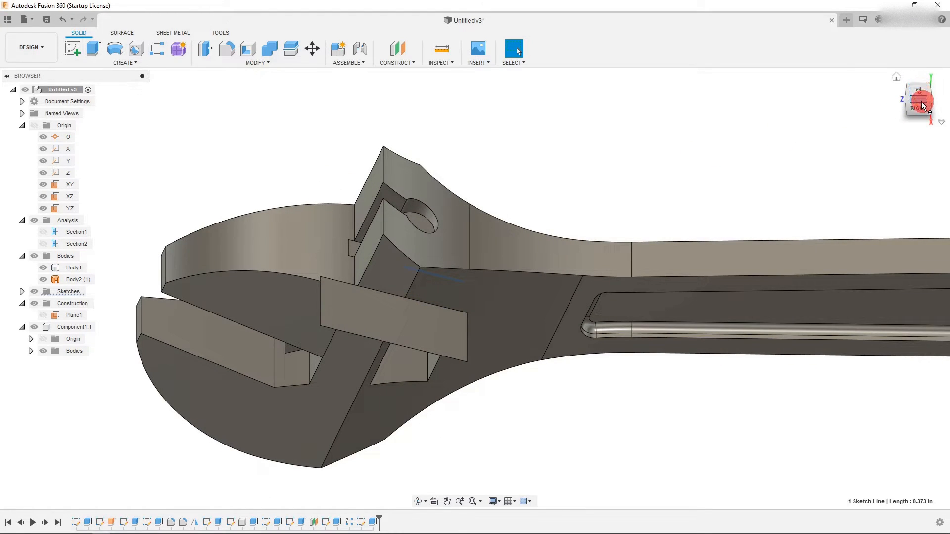
click(920, 109)
scroll(391, 299, up, 2)
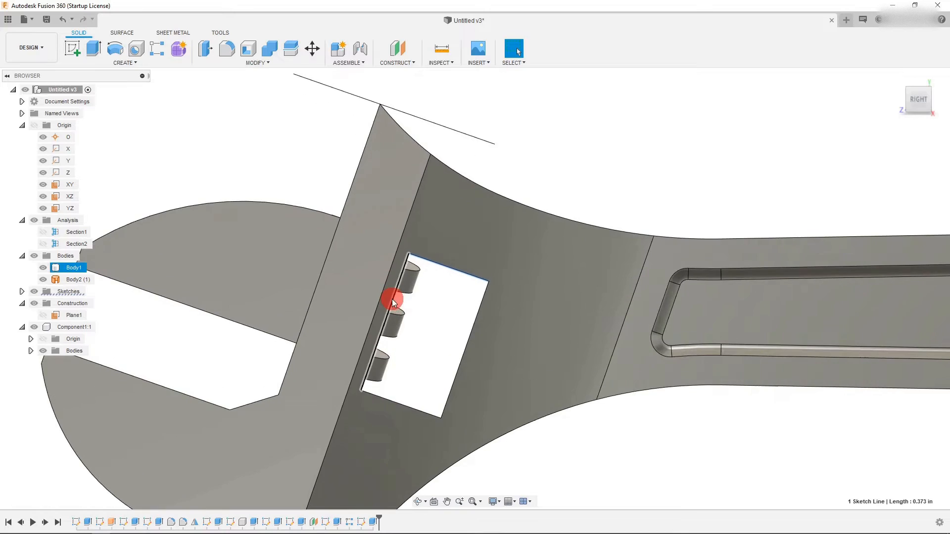
scroll(504, 334, down, 3)
scroll(409, 303, up, 2)
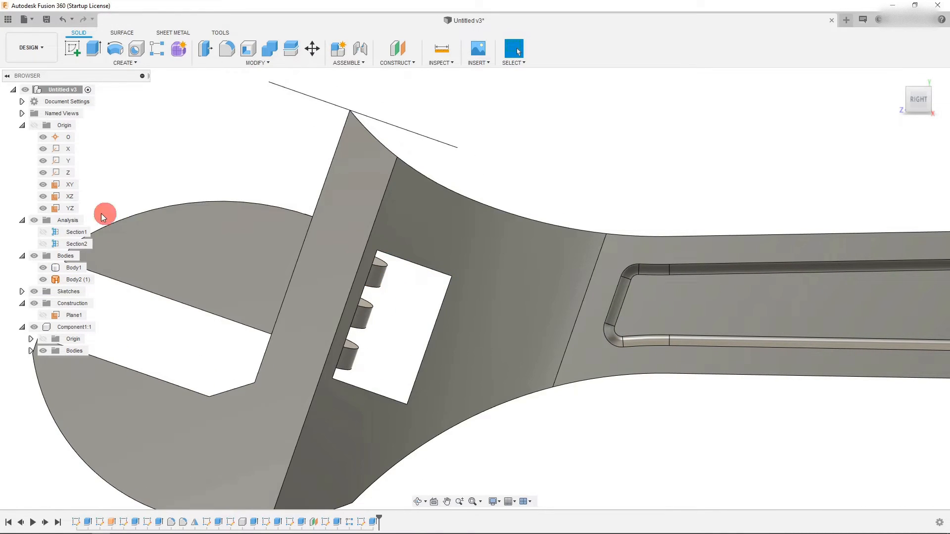
- Create a new sketch on the YZ plane and return to the right-side view of the slot
click(68, 207)
scroll(257, 284, down, 5)
scroll(265, 279, up, 4)
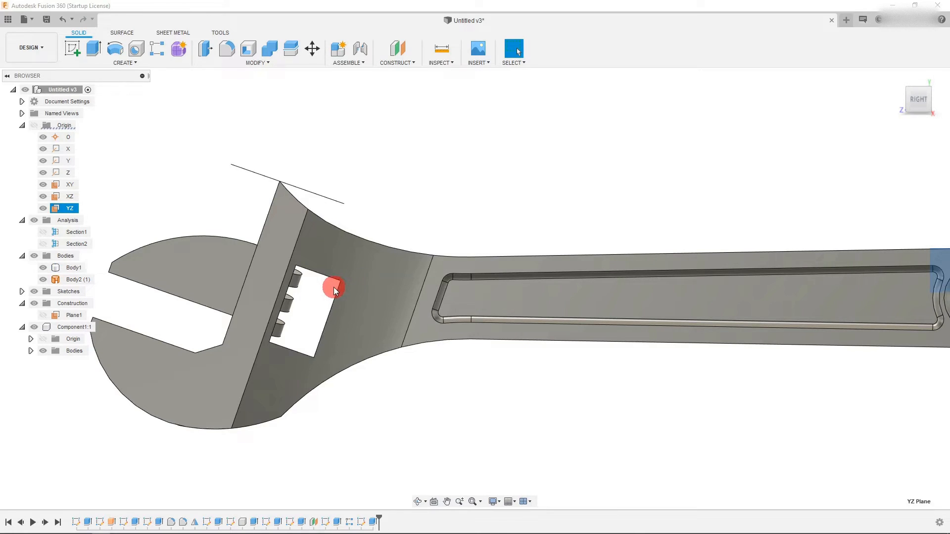
scroll(331, 286, up, 2)
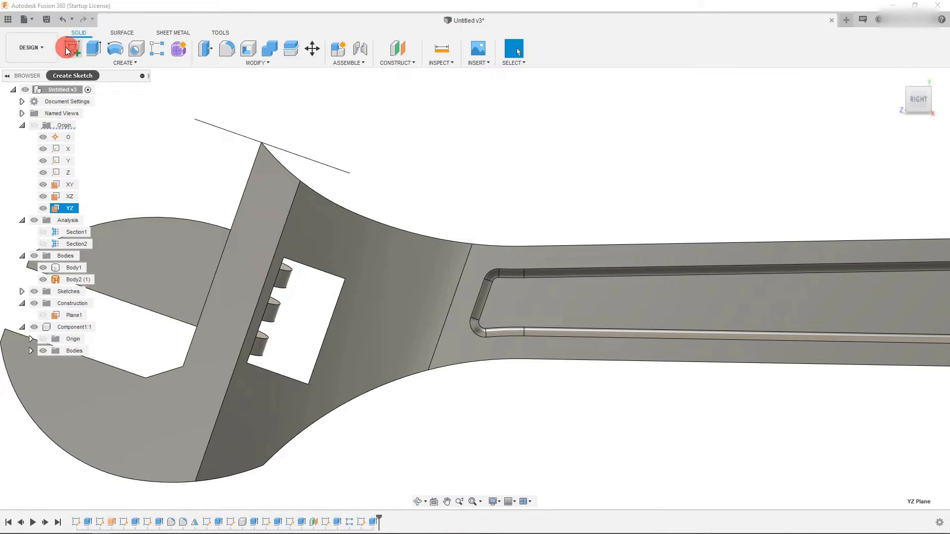
scroll(195, 251, down, 3)
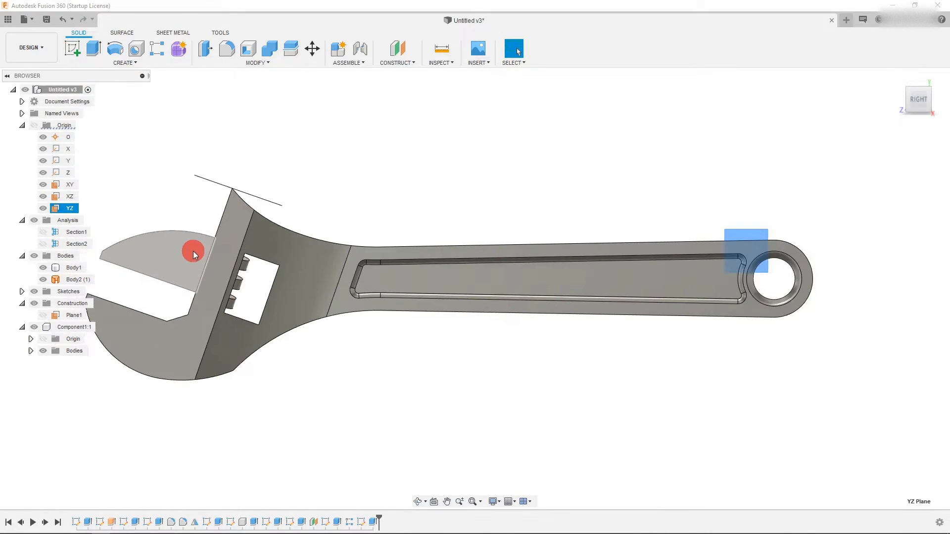
scroll(216, 271, up, 3)
scroll(271, 300, down, 2)
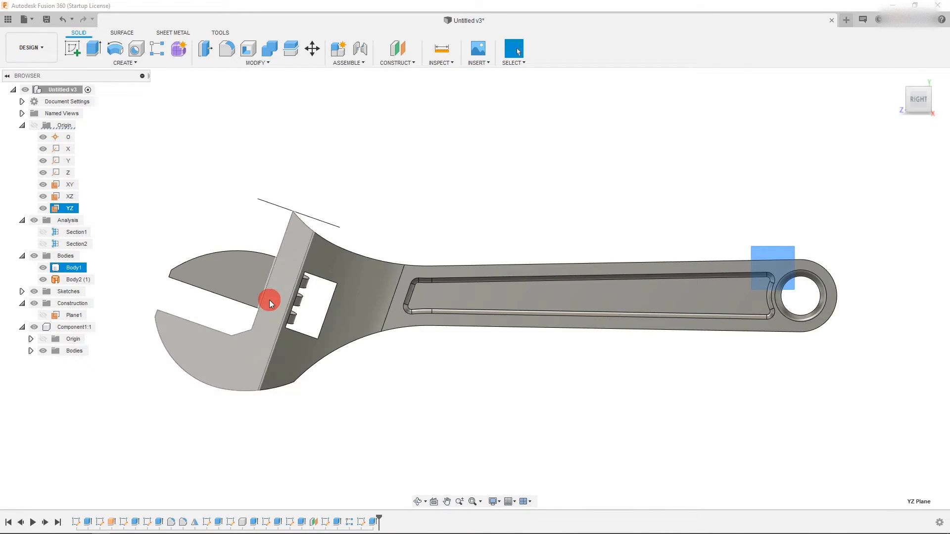
click(73, 47)
scroll(550, 338, down, 3)
scroll(218, 322, up, 6)
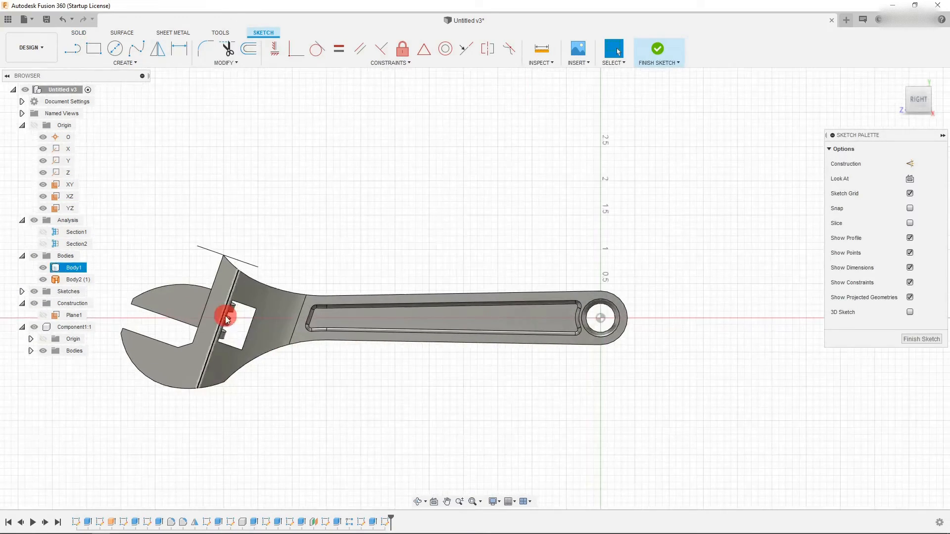
scroll(272, 286, up, 3)
scroll(477, 238, down, 1)
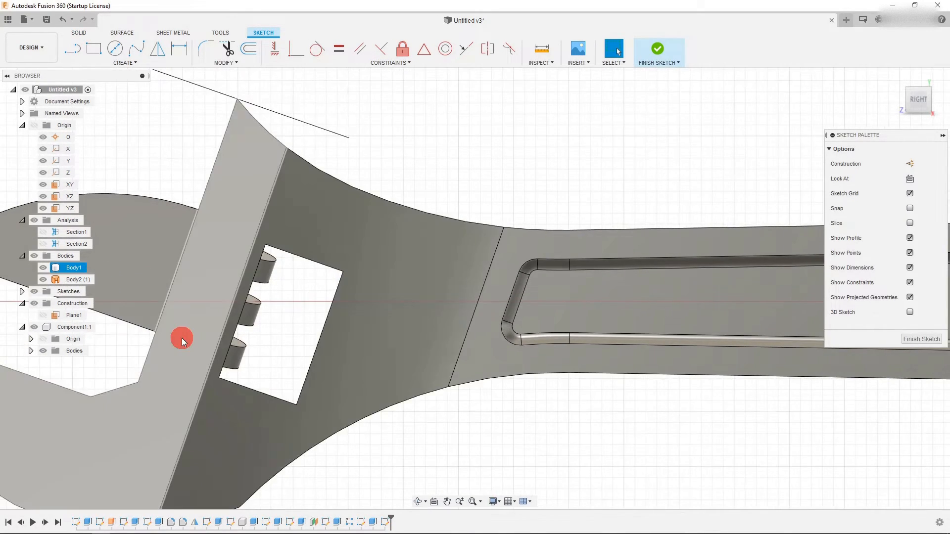
scroll(183, 337, up, 2)
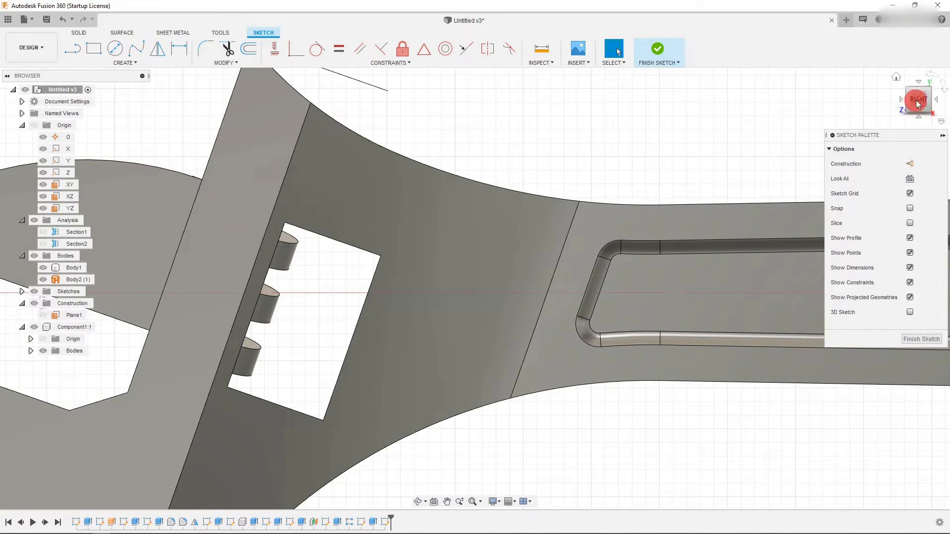
click(918, 94)
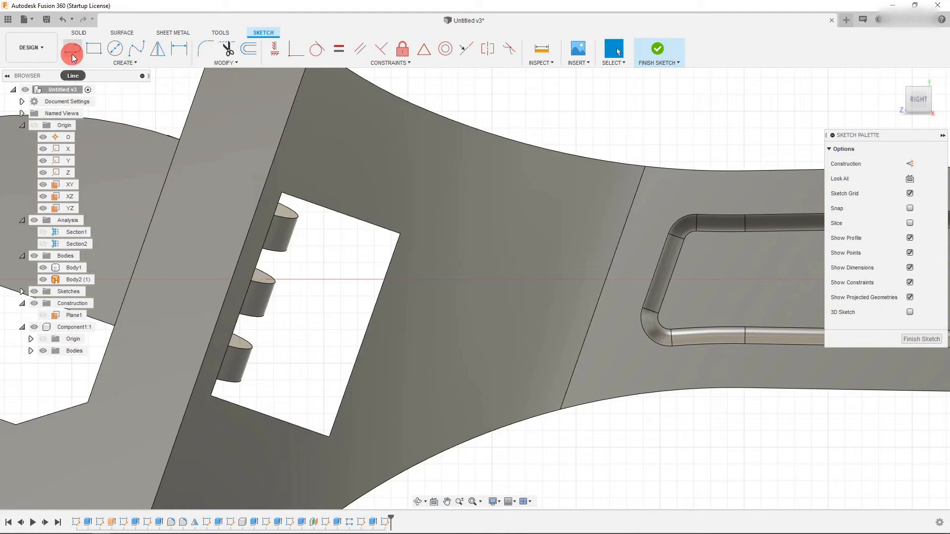
- Draw a line across the slot from its top edge to its bottom edge
click(73, 56)
click(343, 216)
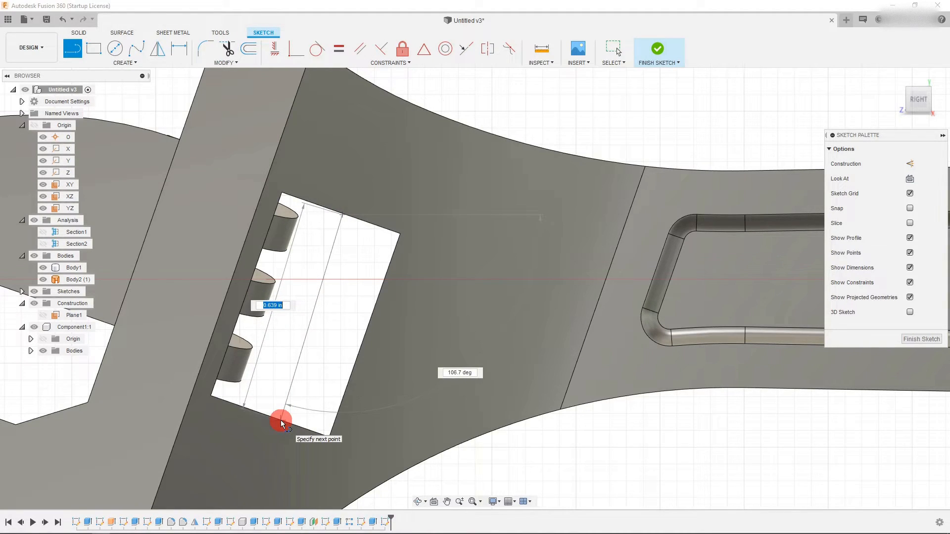
click(278, 421)
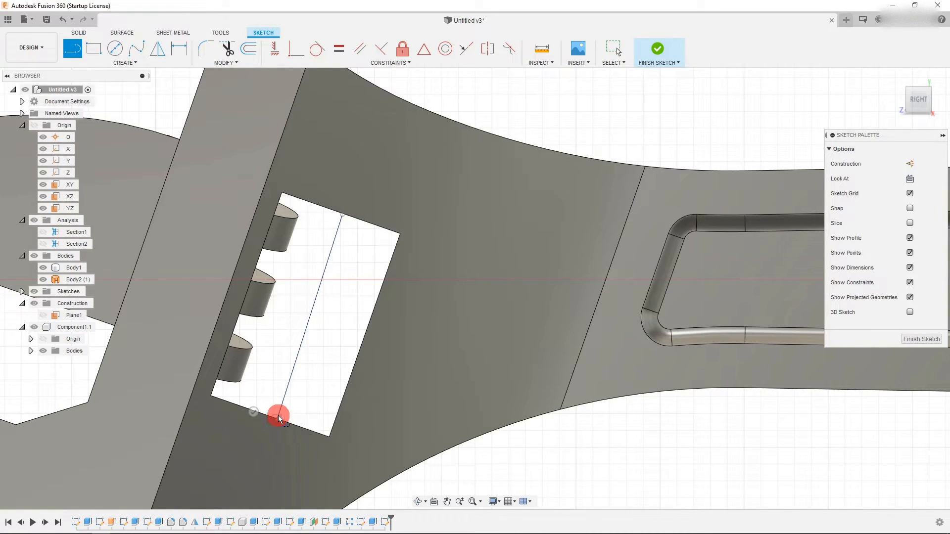
key(Escape)
- Adjust the line's endpoints and constrain it perpendicular to the slot's top edge
click(323, 312)
click(364, 219)
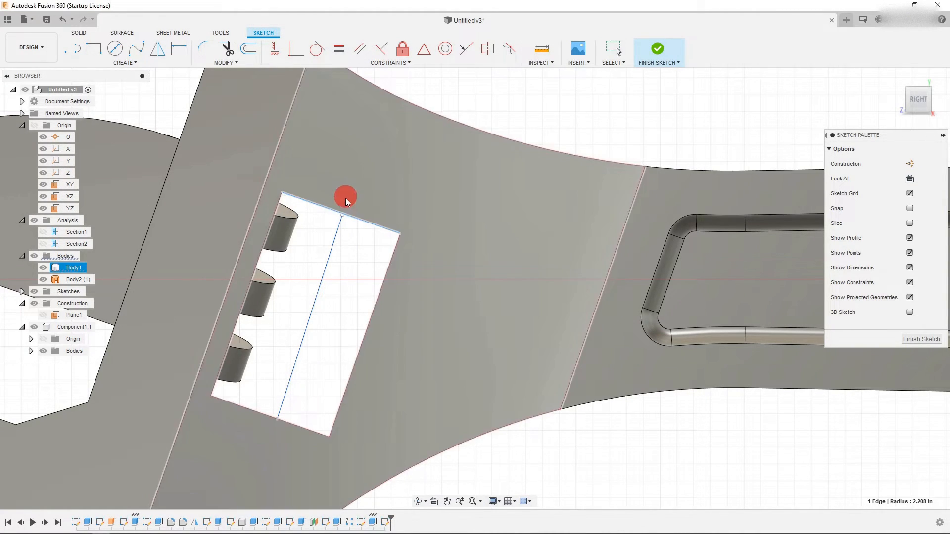
key(Escape)
click(336, 232)
drag(344, 220, 340, 226)
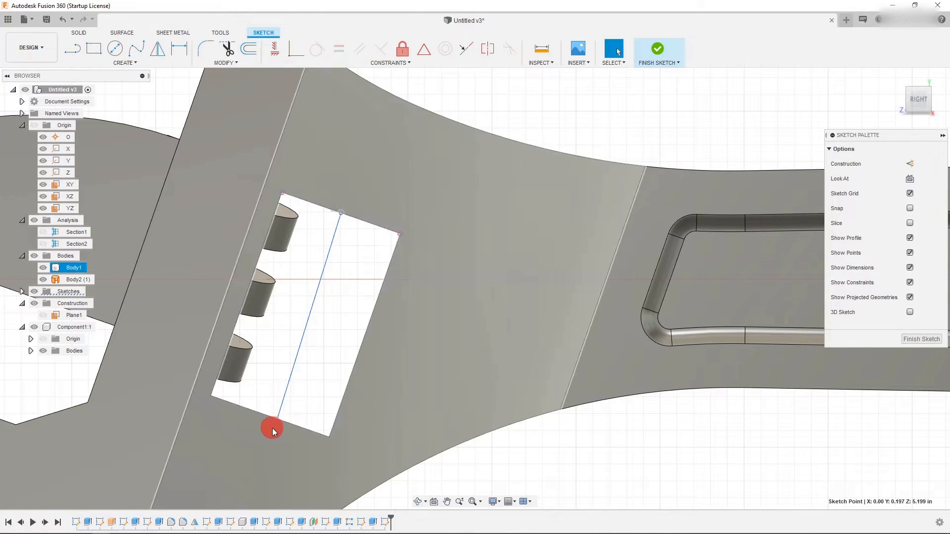
mouse_move(277, 420)
mouse_down()
mouse_move(259, 415)
mouse_move(276, 402)
mouse_up()
click(321, 252)
ctrl+click(315, 207)
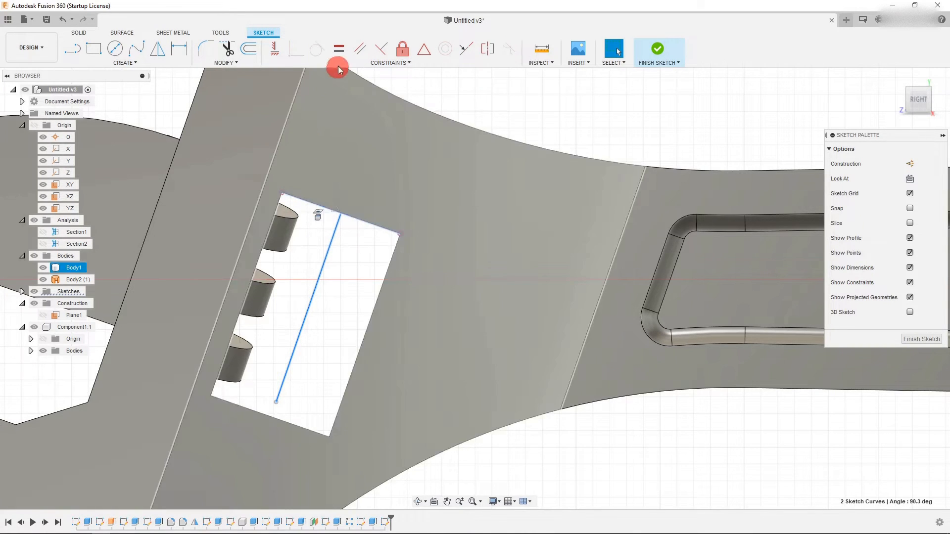
click(383, 51)
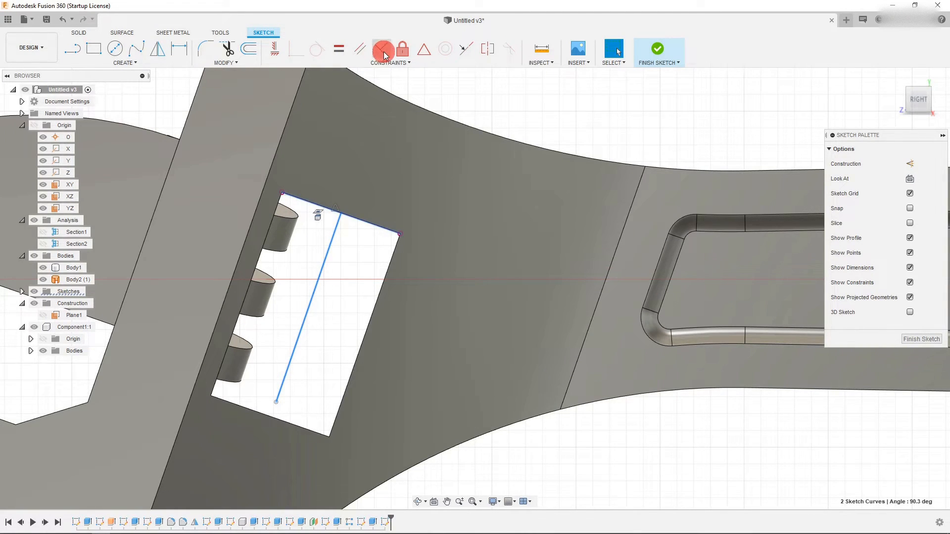
- Project the slot's bottom edge into the sketch and snap the line's lower end onto it
mouse_move(272, 402)
mouse_down()
mouse_move(274, 418)
mouse_move(277, 406)
mouse_up()
click(276, 417)
key(p)
key(Return)
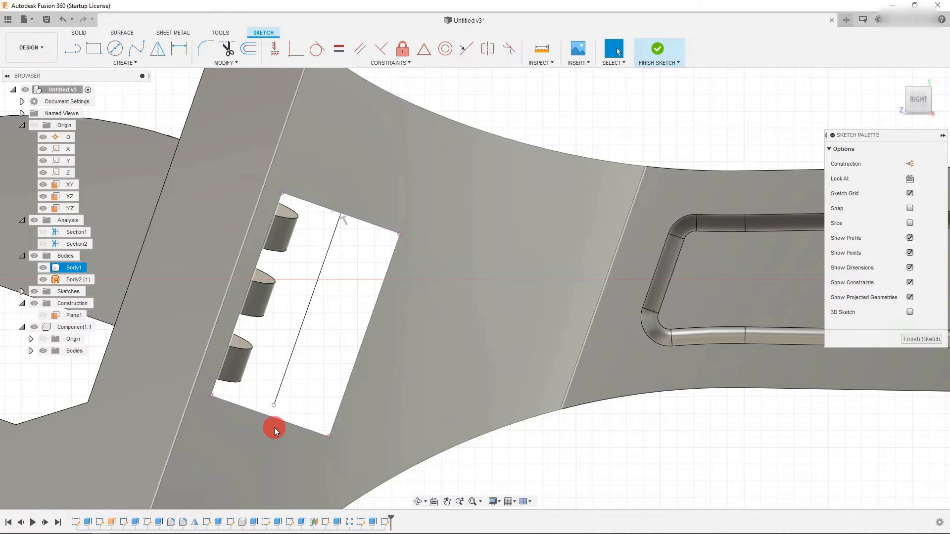
drag(273, 405, 270, 417)
scroll(304, 385, down, 2)
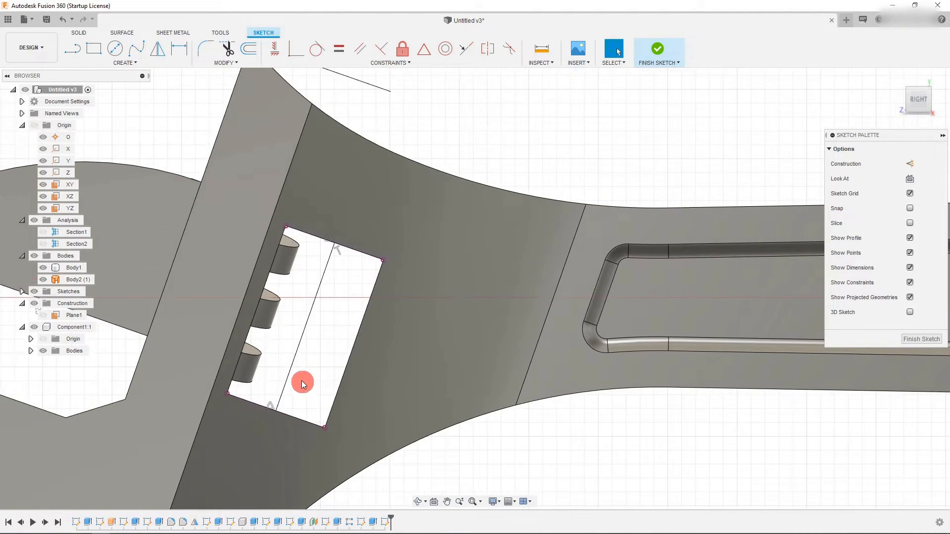
scroll(298, 371, up, 2)
- Draw a second line across the slot to the left of the first, from top edge to bottom edge
click(73, 48)
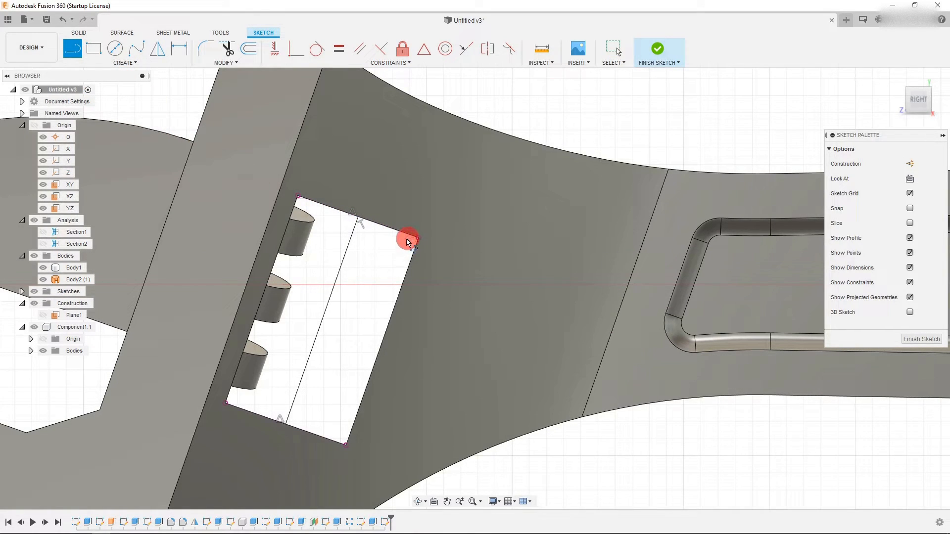
scroll(331, 214, up, 4)
click(328, 201)
scroll(313, 233, down, 5)
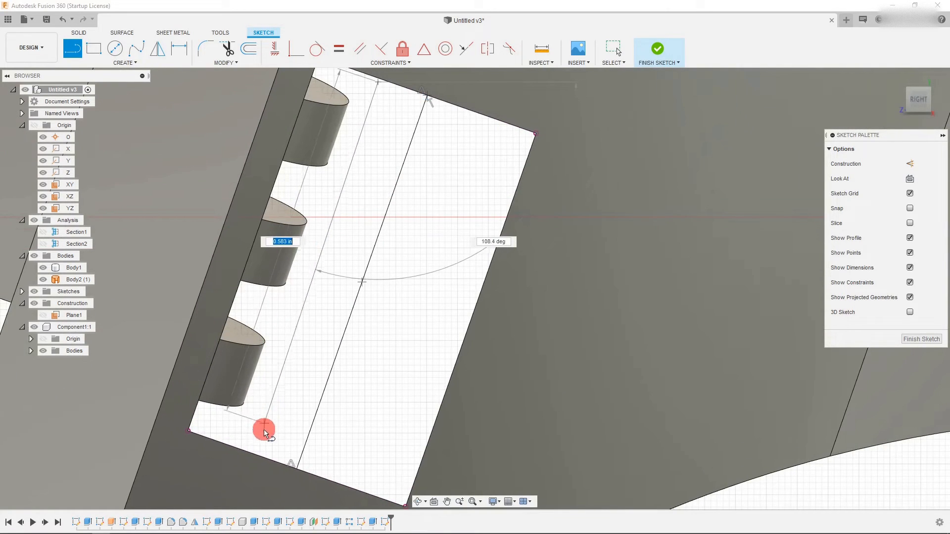
click(251, 456)
key(Escape)
scroll(294, 416, down, 5)
scroll(325, 333, up, 3)
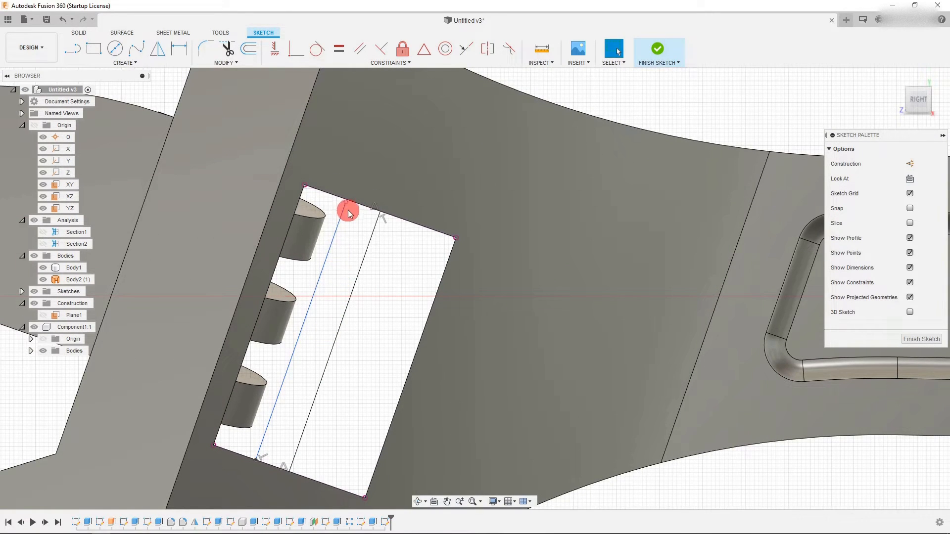
click(351, 193)
click(349, 234)
key(Escape)
- Revolve the strip between the two lines 360 deg about the first line as a new body
scroll(386, 269, down, 3)
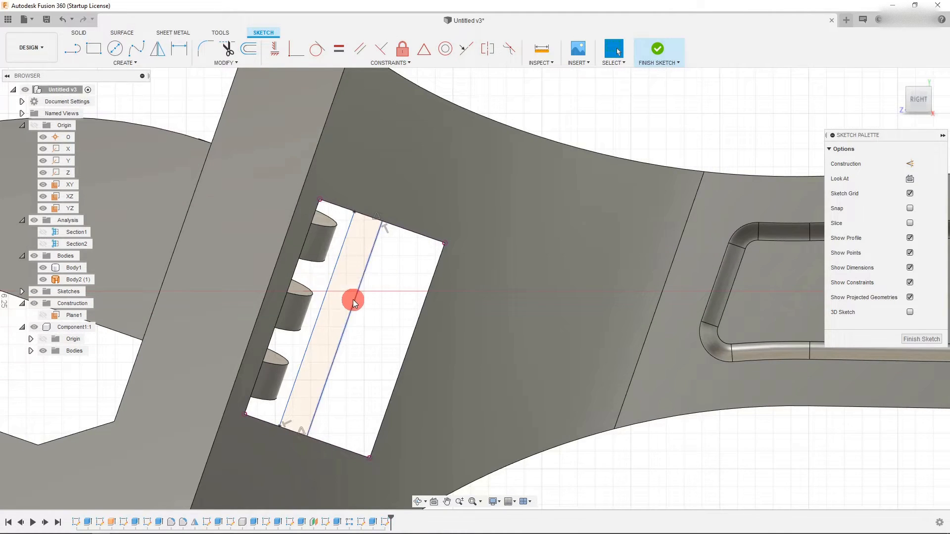
scroll(346, 272, up, 3)
click(334, 266)
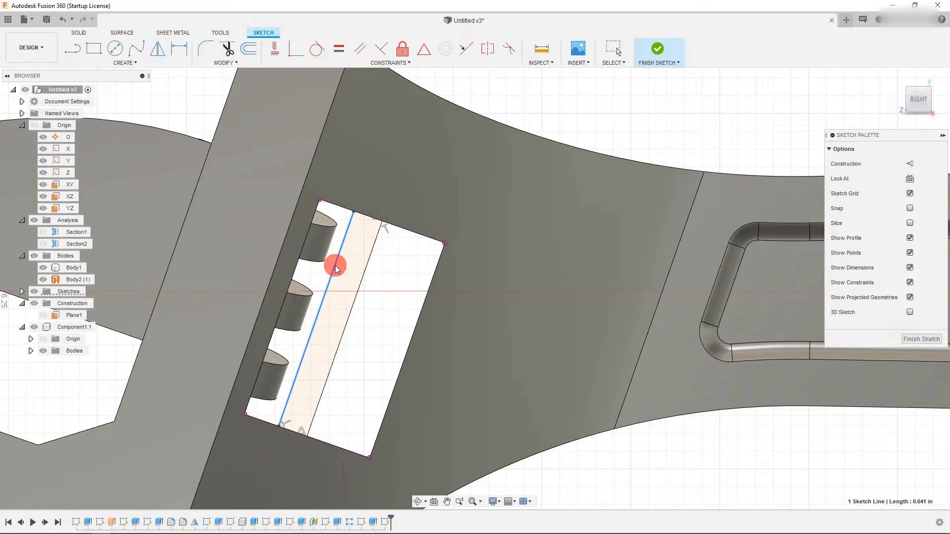
click(405, 274)
scroll(405, 272, down, 1)
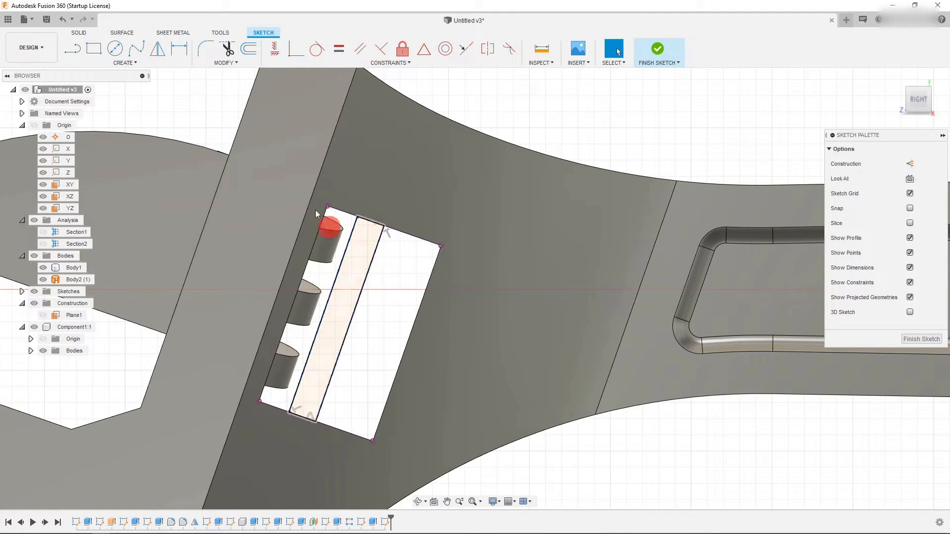
click(80, 32)
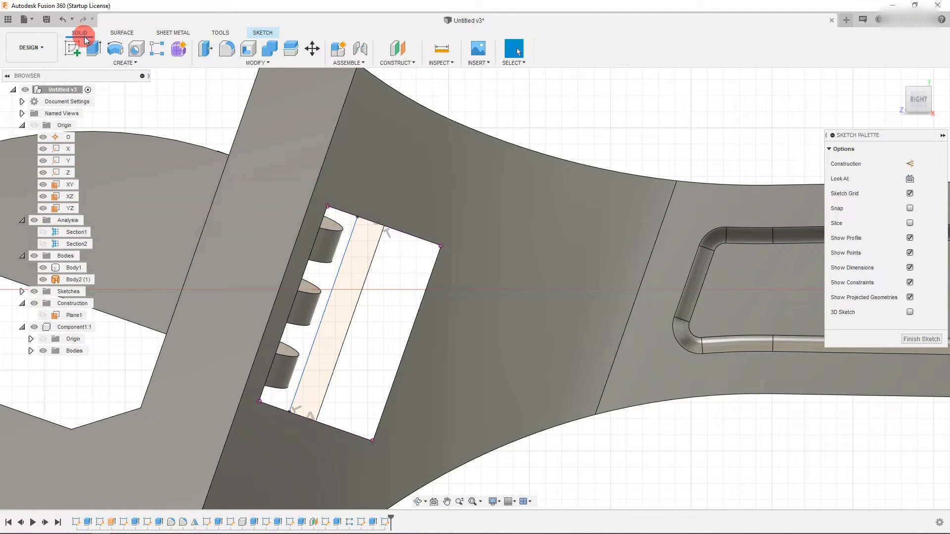
click(113, 63)
click(117, 132)
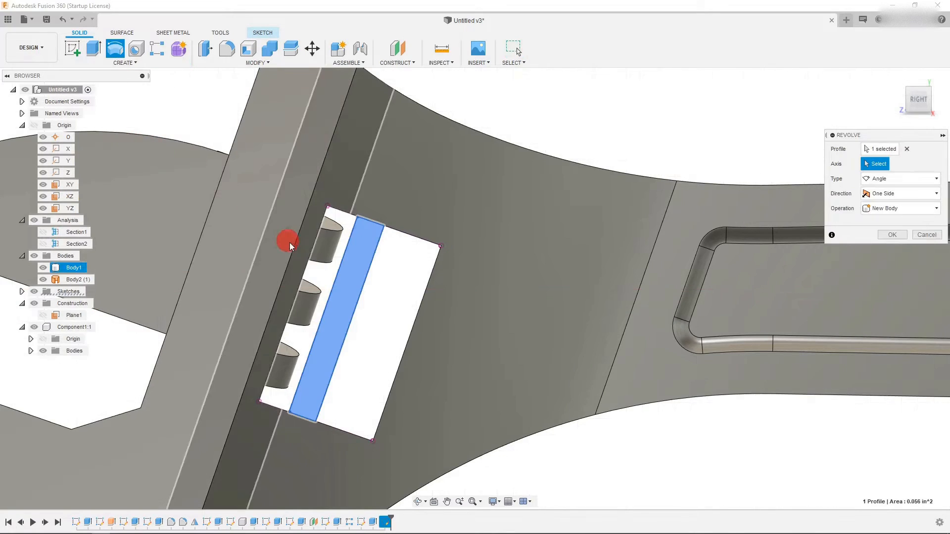
click(366, 275)
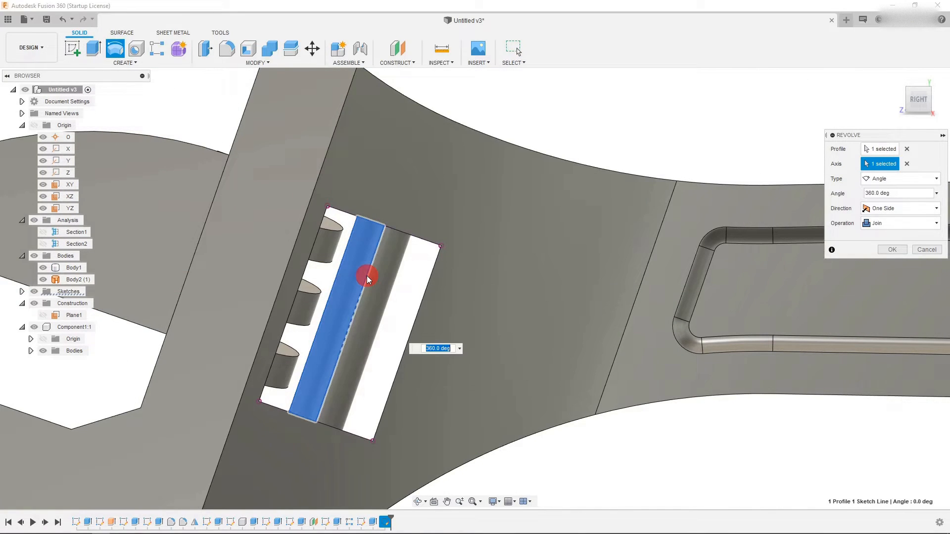
click(895, 224)
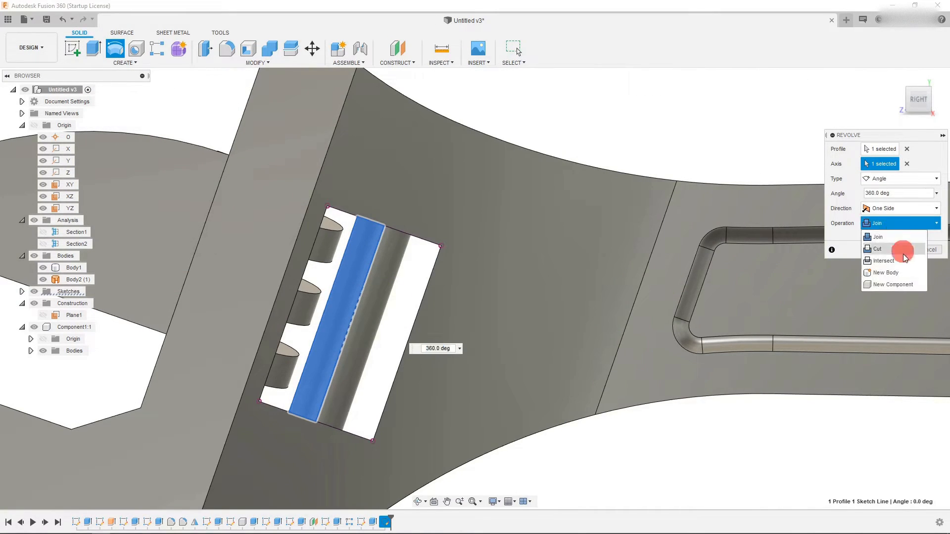
click(904, 272)
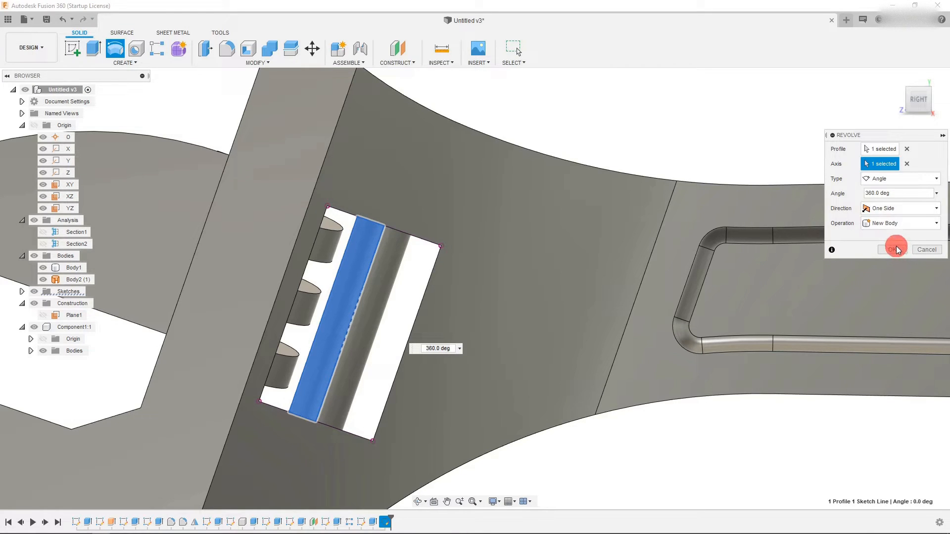
click(897, 250)
- Start a sketch on a face inside the head slot and draw a circle about 0.075 in diameter at the revolved body's end
scroll(430, 289, down, 1)
scroll(345, 300, up, 2)
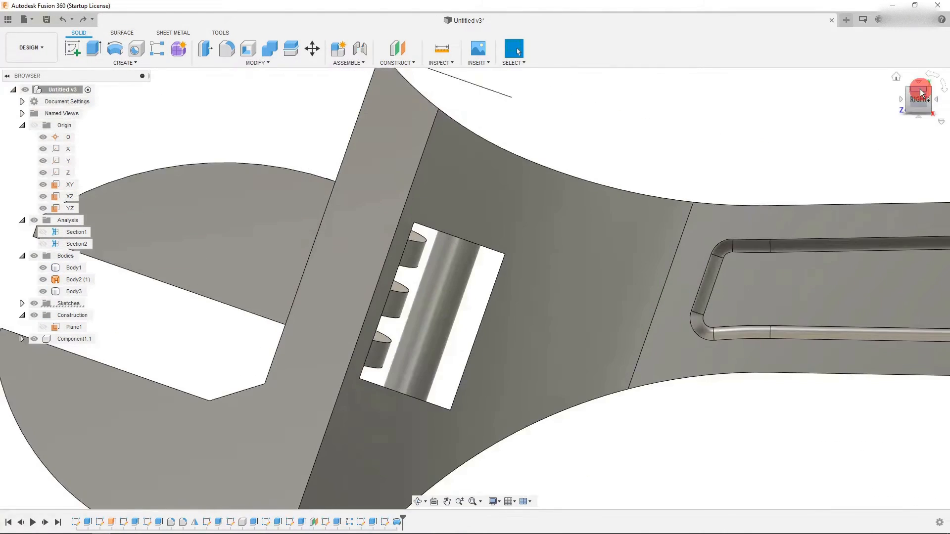
click(921, 93)
click(430, 402)
click(430, 402)
click(73, 48)
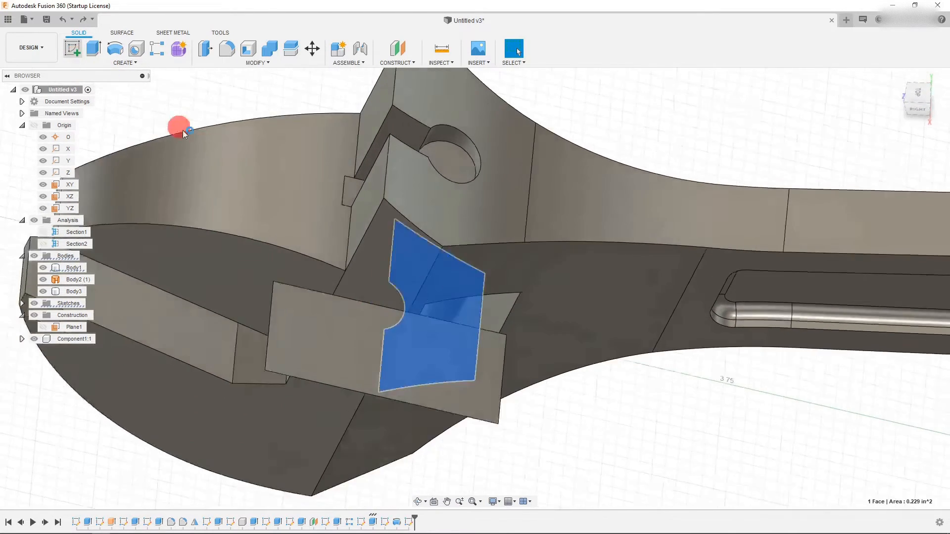
click(907, 99)
scroll(532, 372, down, 3)
scroll(522, 313, up, 4)
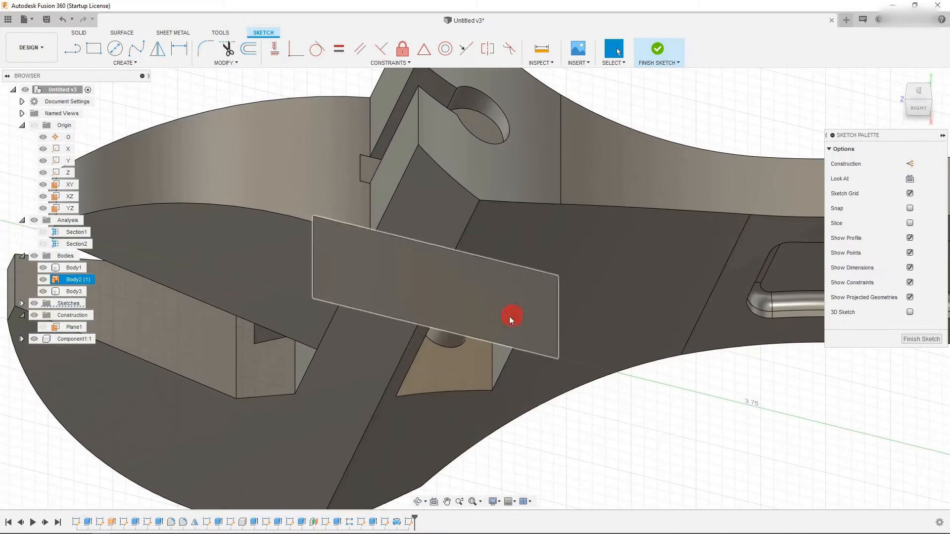
click(450, 346)
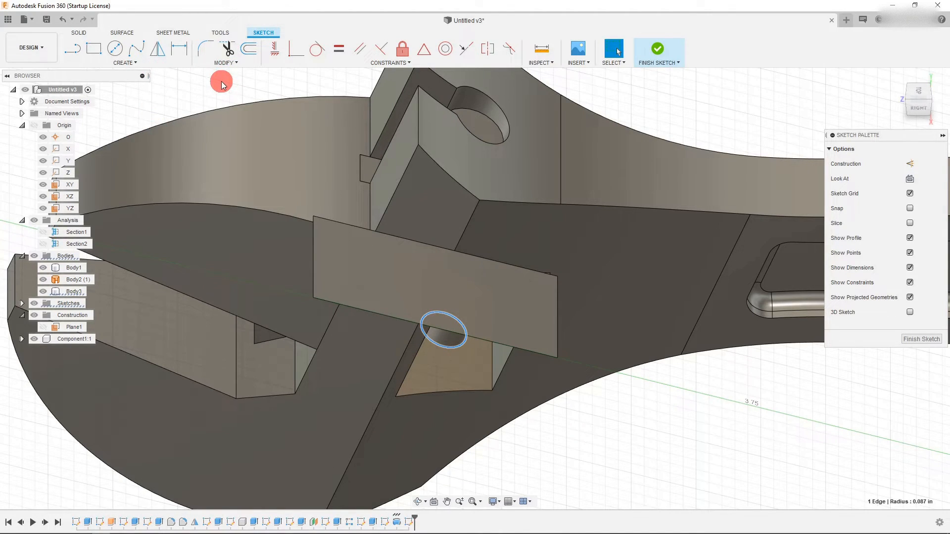
key(Escape)
click(477, 338)
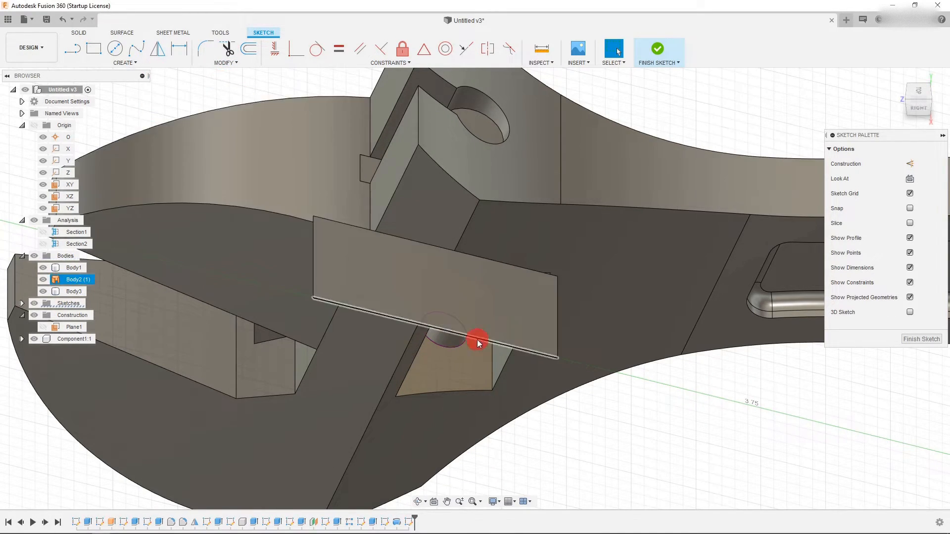
scroll(462, 337, up, 5)
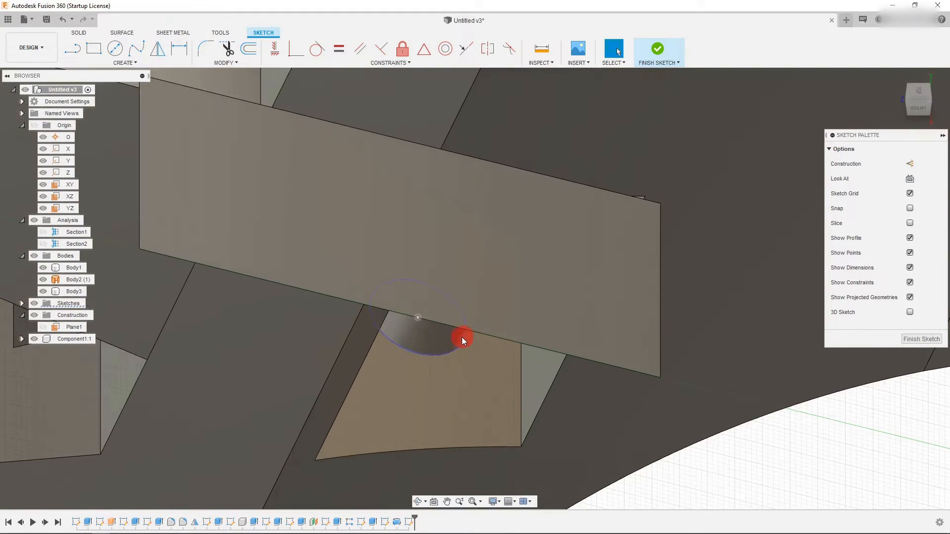
click(115, 49)
drag(419, 321, 428, 333)
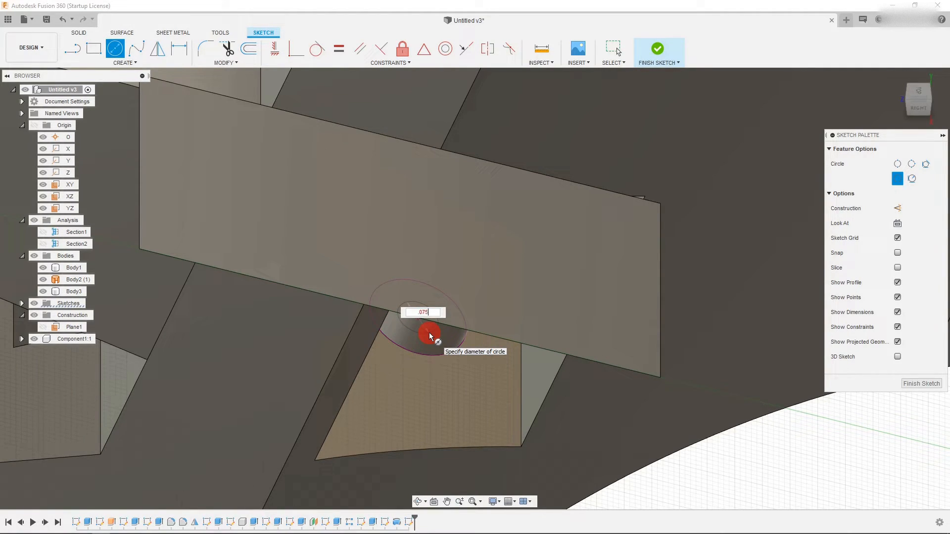
key(Escape)
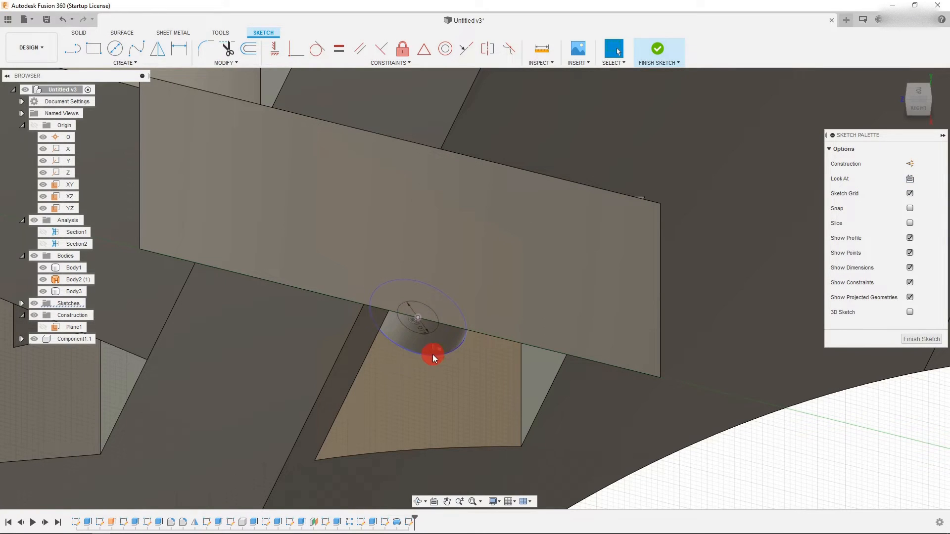
- Extrude-cut the circle 1.41 in up through the wrench head
click(432, 354)
click(909, 196)
scroll(449, 371, down, 3)
click(666, 449)
scroll(385, 316, down, 3)
click(92, 54)
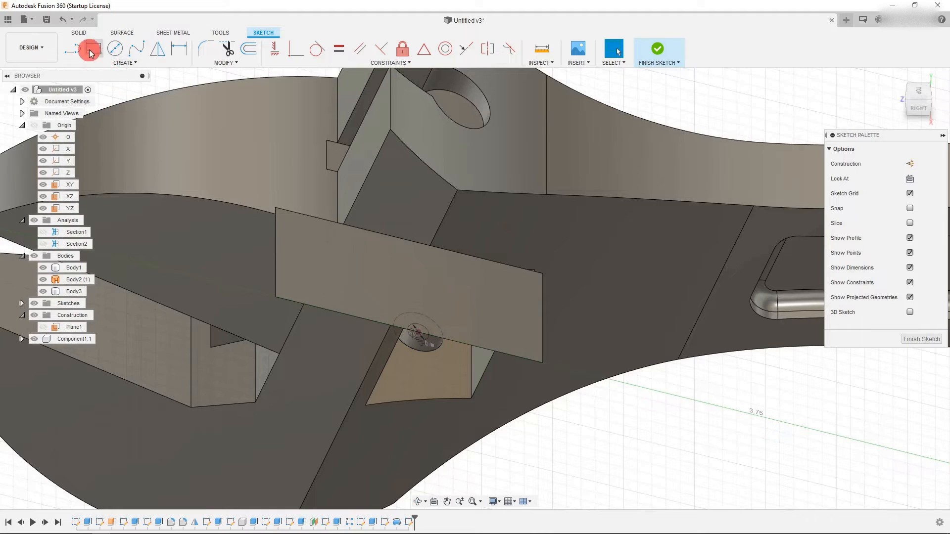
click(80, 33)
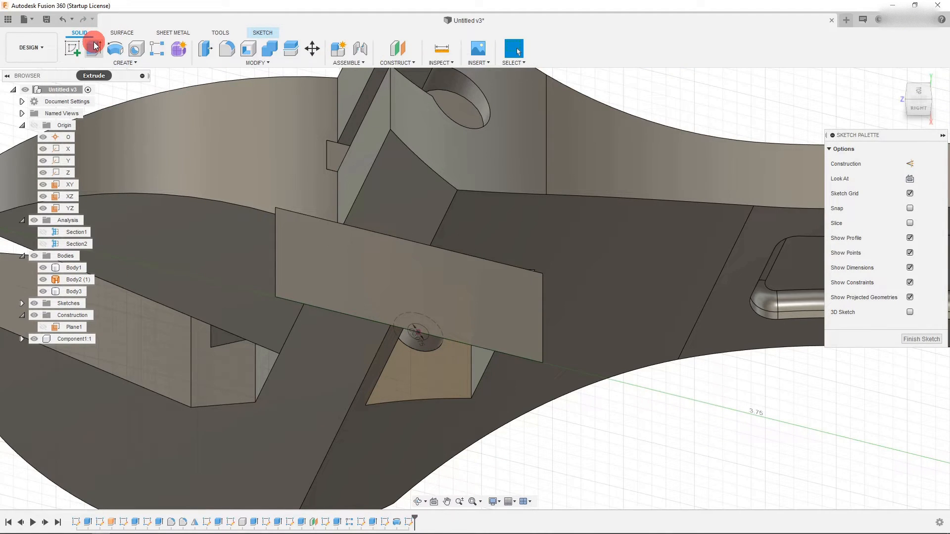
click(94, 47)
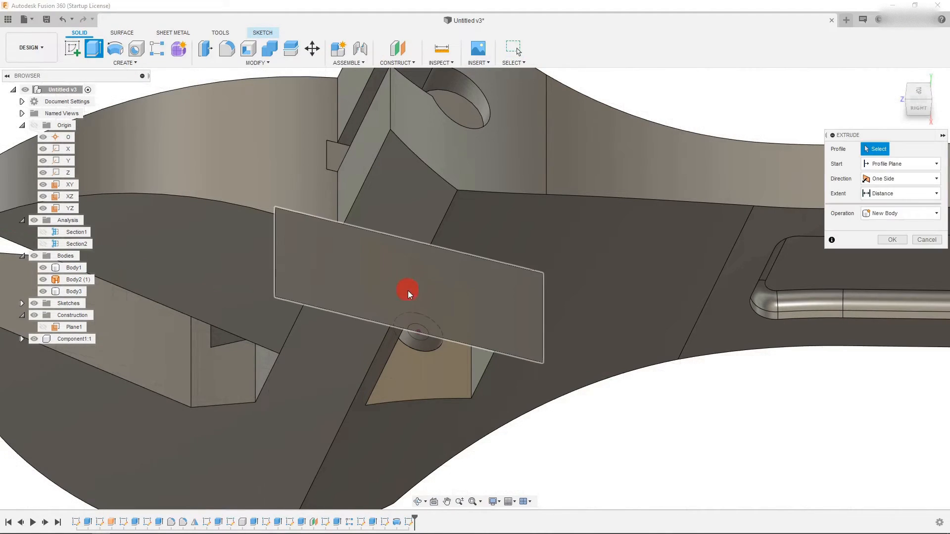
click(423, 339)
drag(420, 319, 626, 75)
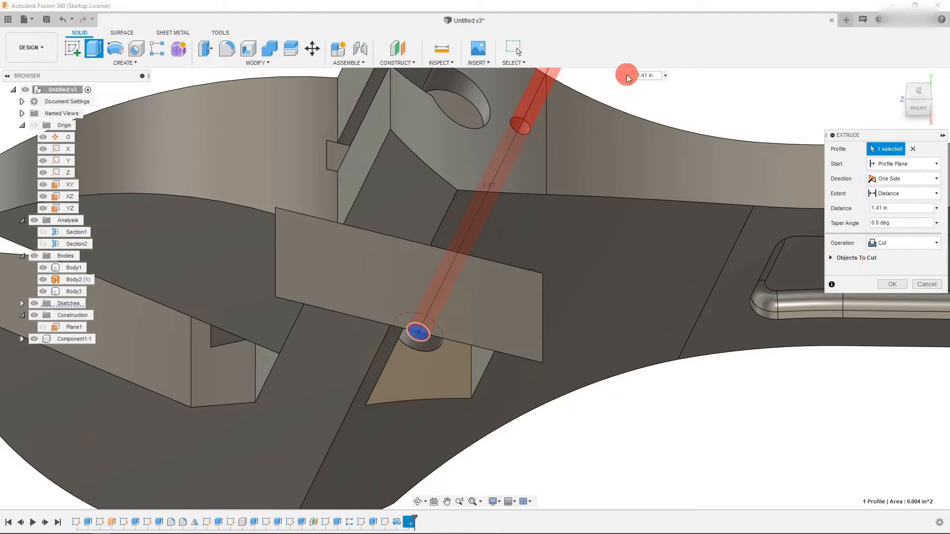
scroll(479, 272, down, 3)
scroll(666, 110, up, 3)
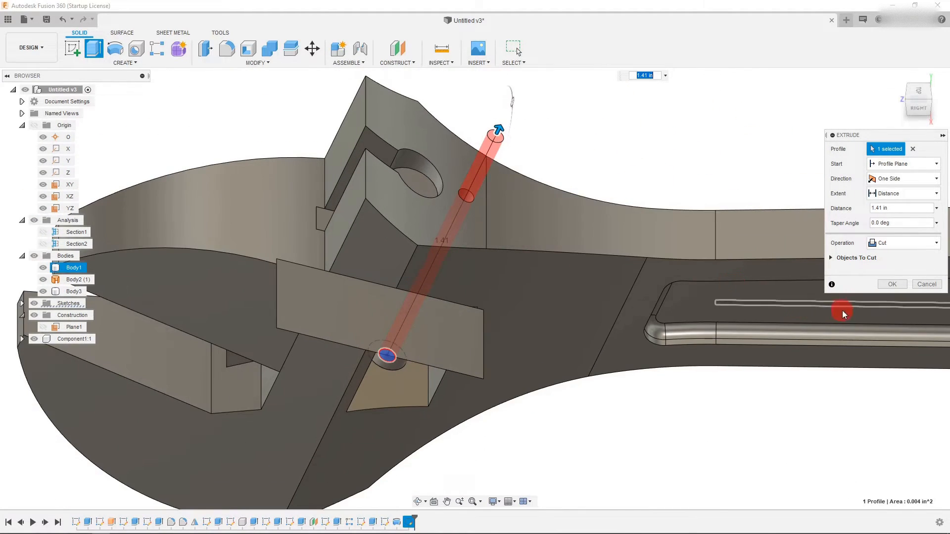
click(893, 284)
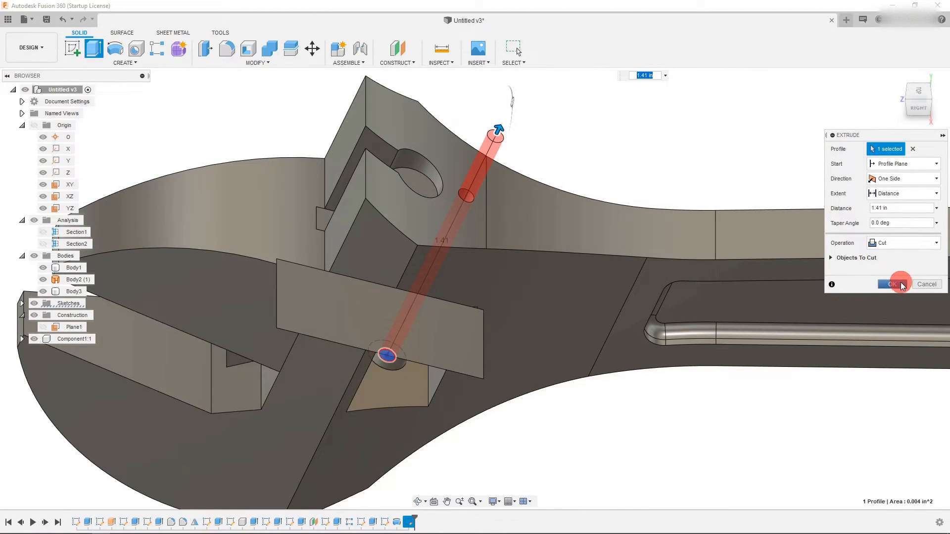
- Edit the cut to extend in two directions, with 0.108 in on the second side
click(921, 109)
scroll(511, 286, up, 2)
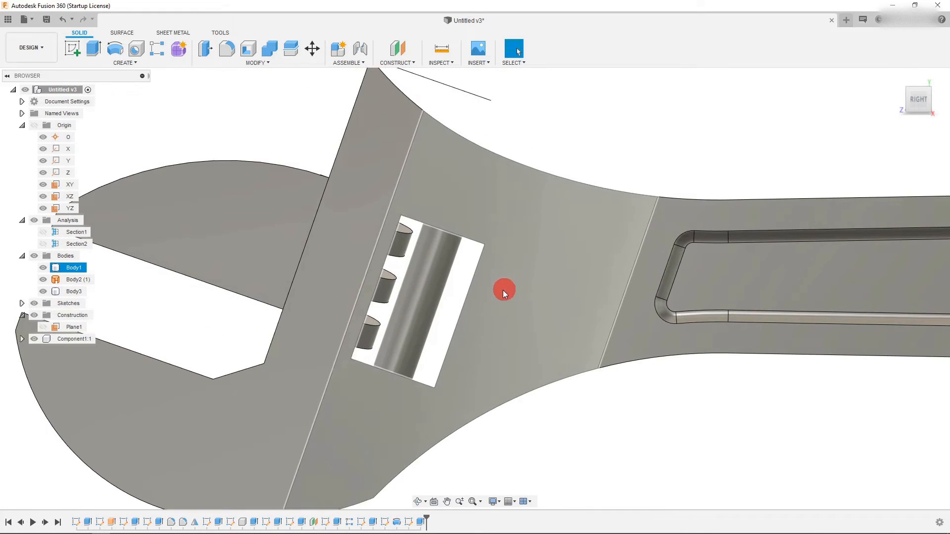
right_click(424, 525)
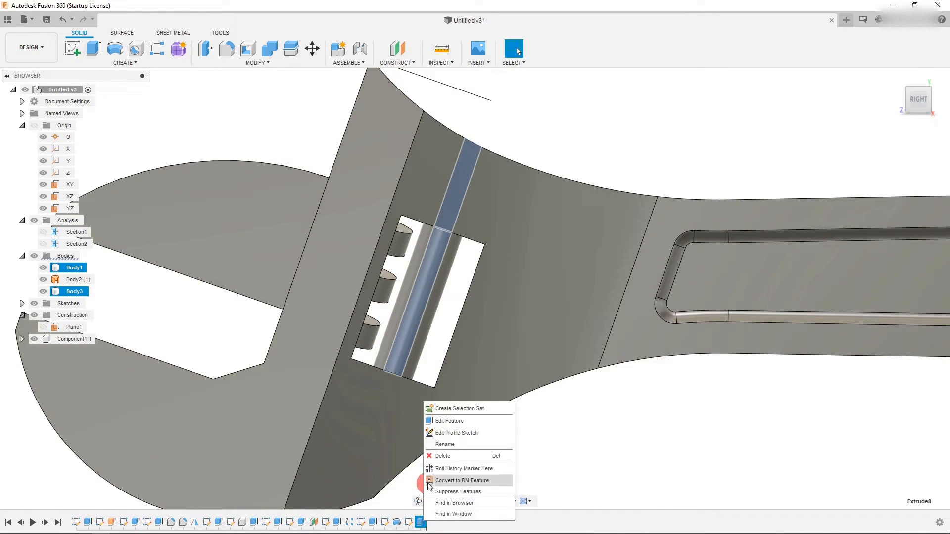
click(452, 419)
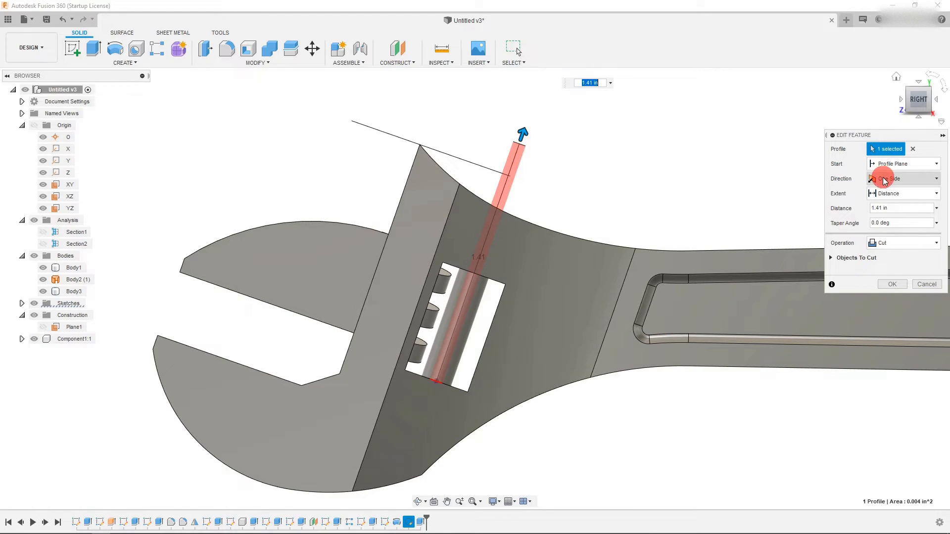
click(901, 179)
click(891, 204)
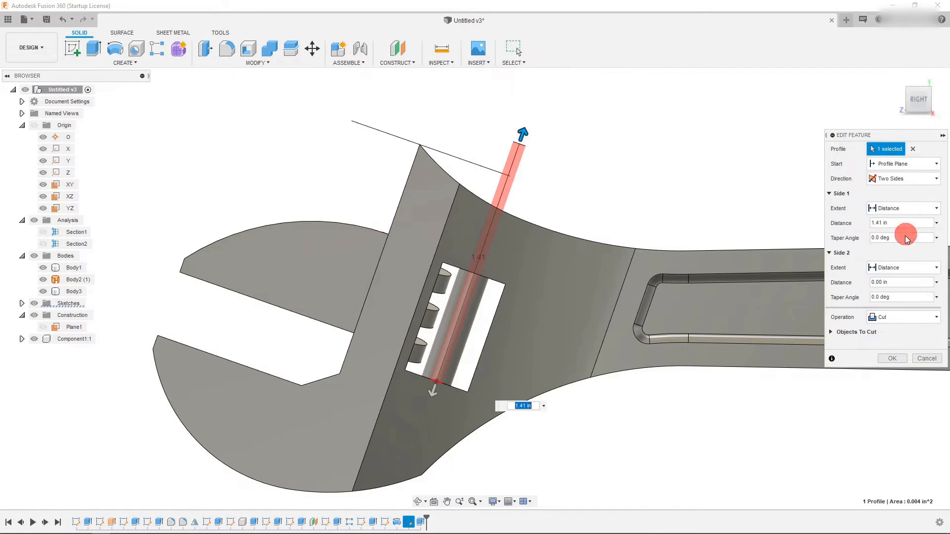
mouse_move(435, 393)
mouse_down()
mouse_move(425, 416)
mouse_move(430, 410)
mouse_up()
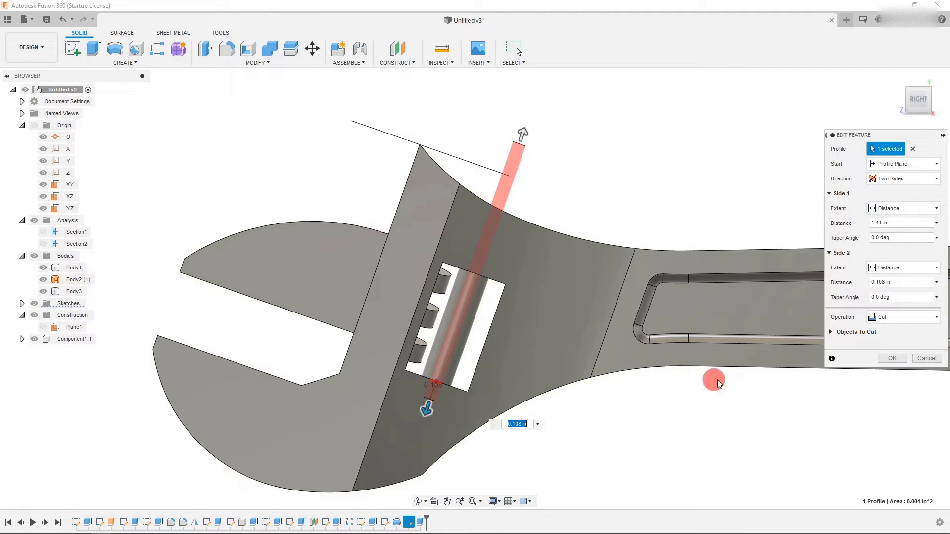
click(892, 358)
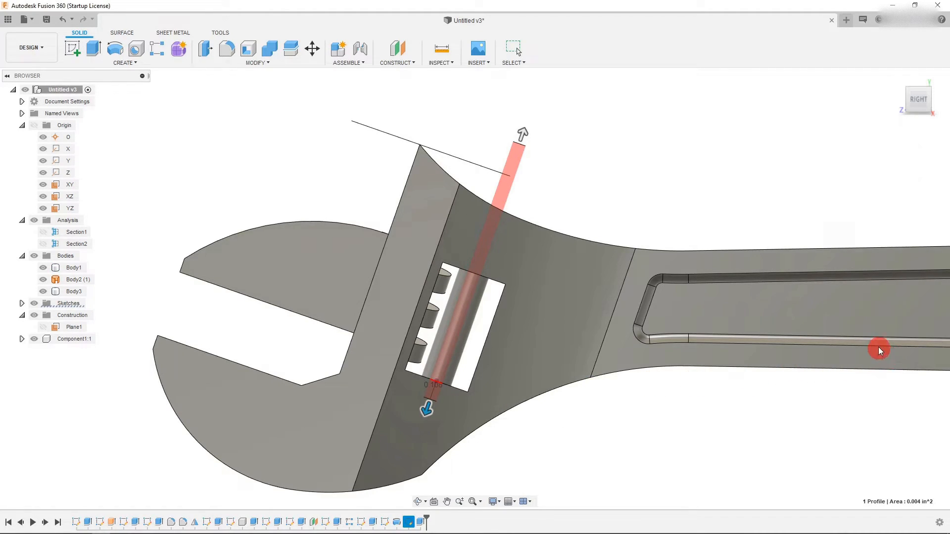
- Add a cosmetic ANSI Unified Screw Thread, 0.073(#1) in, 1-64 UNC, class 3B, to the pin hole's face
click(917, 91)
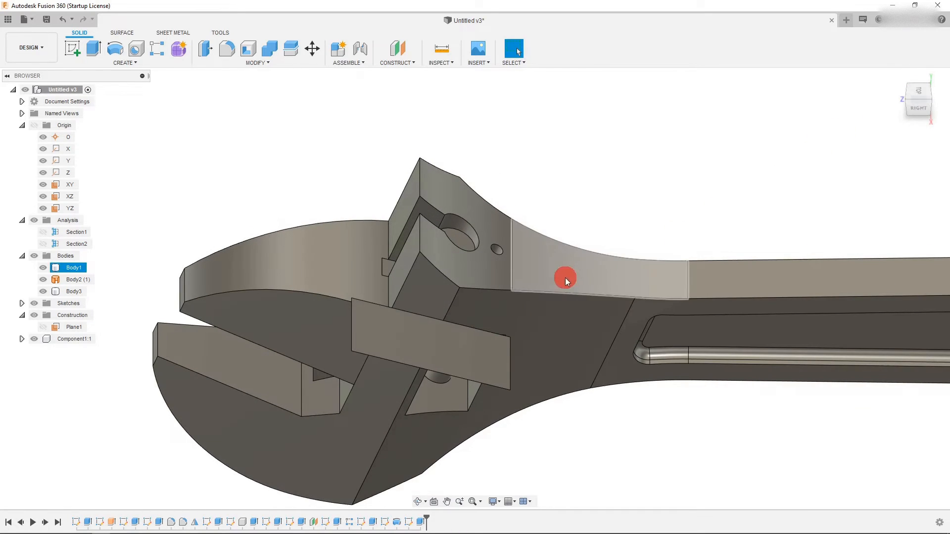
scroll(553, 276, up, 3)
scroll(456, 254, down, 2)
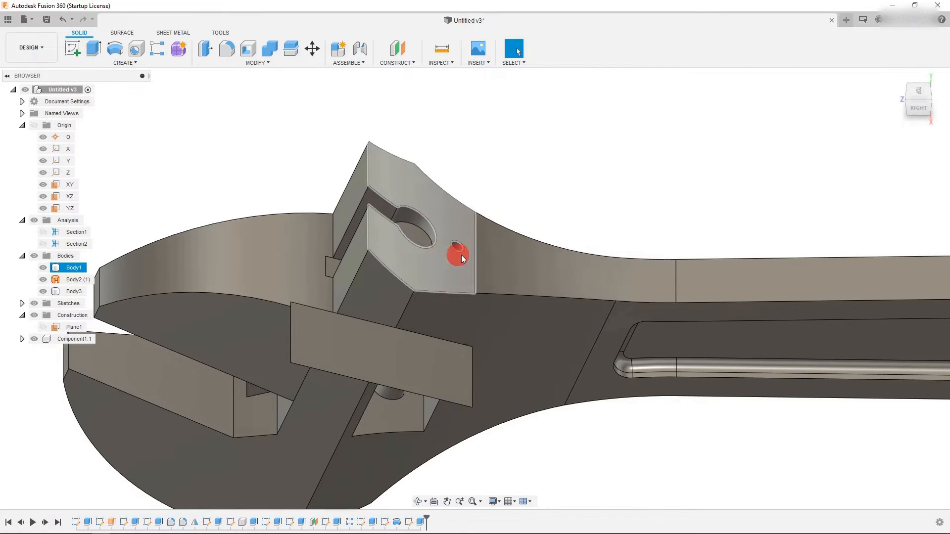
click(92, 62)
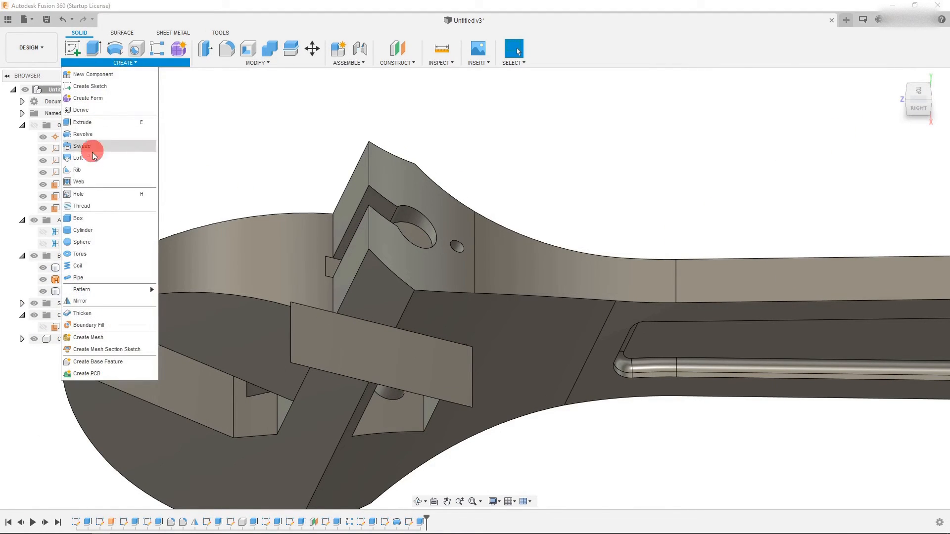
click(83, 205)
scroll(542, 233, up, 3)
scroll(346, 267, down, 3)
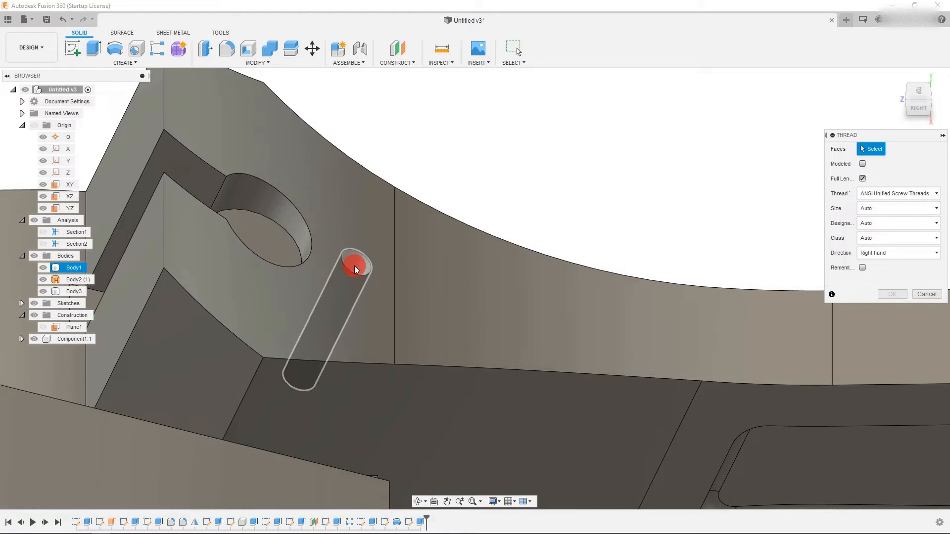
click(355, 266)
scroll(399, 193, down, 5)
scroll(332, 367, up, 3)
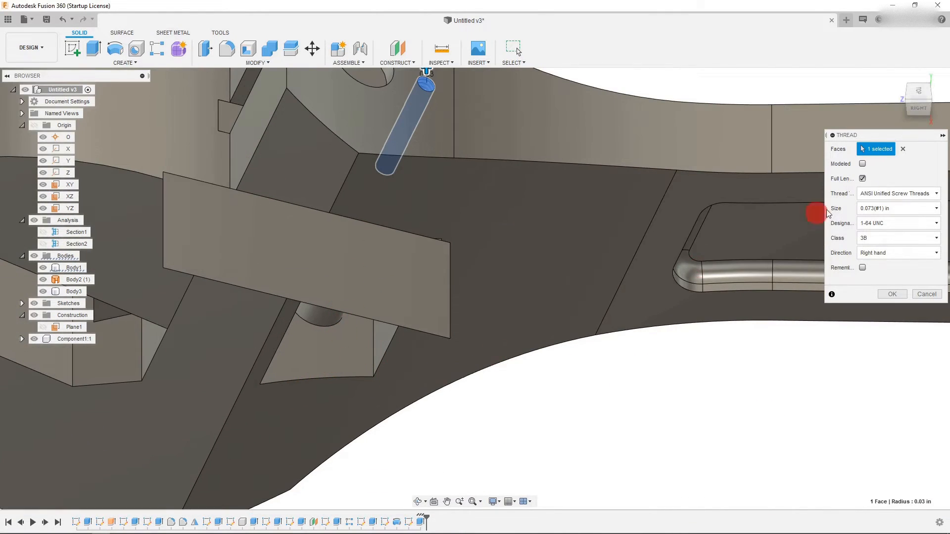
click(921, 109)
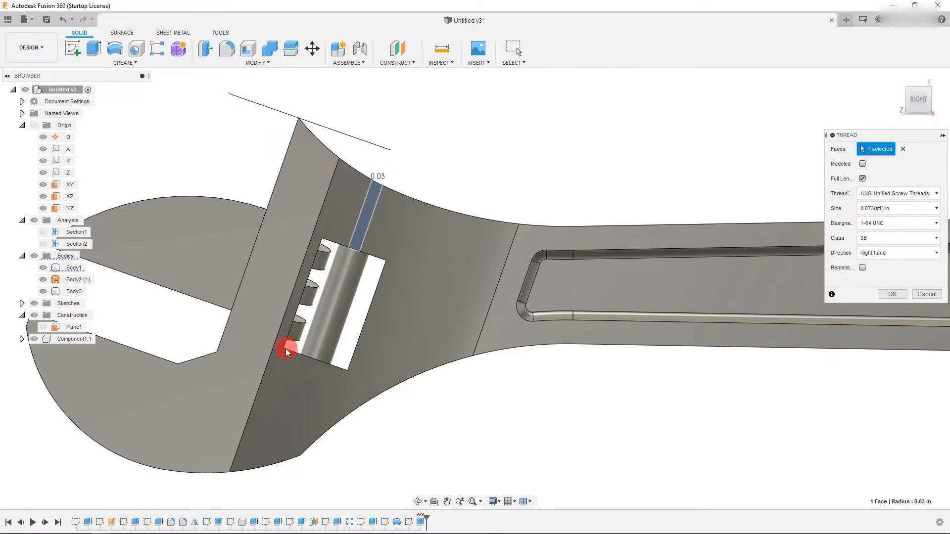
scroll(288, 348, up, 1)
key(Return)
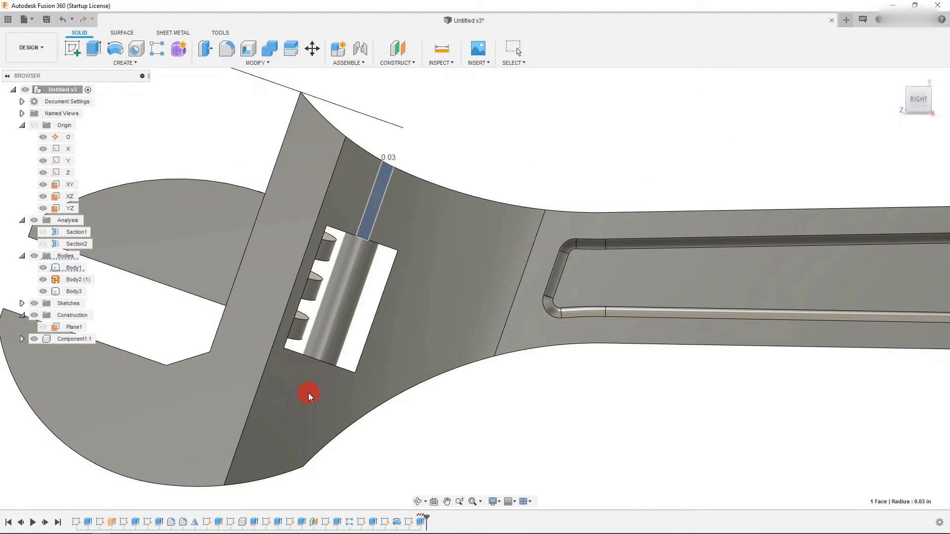
- Create a section analysis through the YZ plane to view the head's interior
click(223, 34)
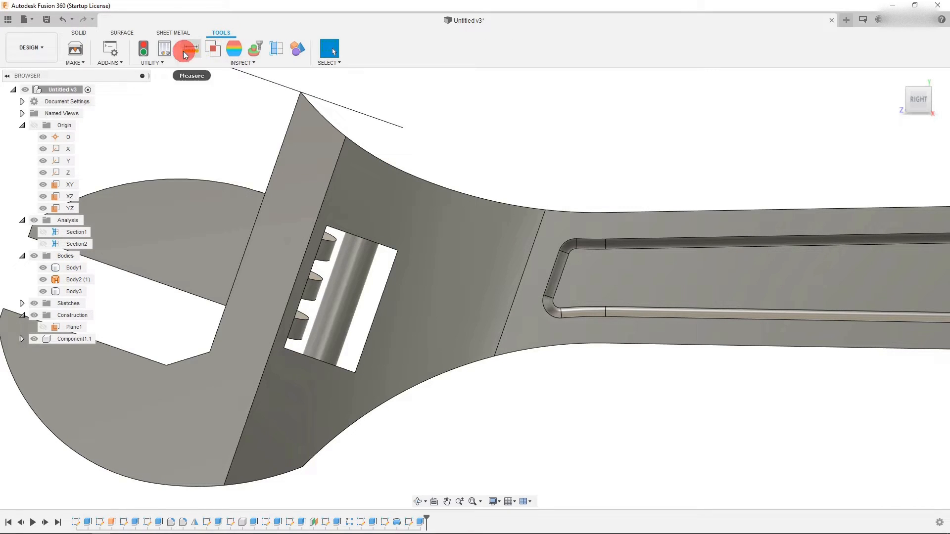
click(275, 49)
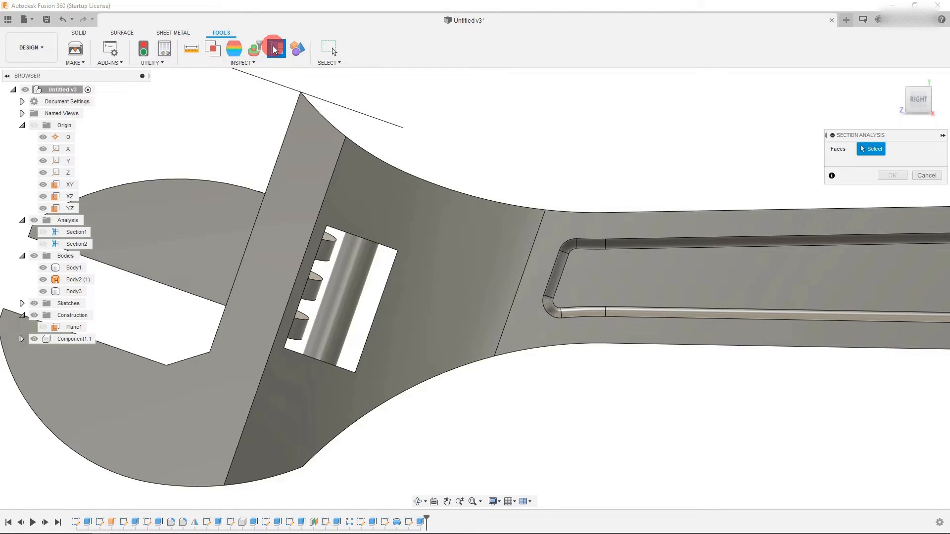
scroll(350, 351, down, 5)
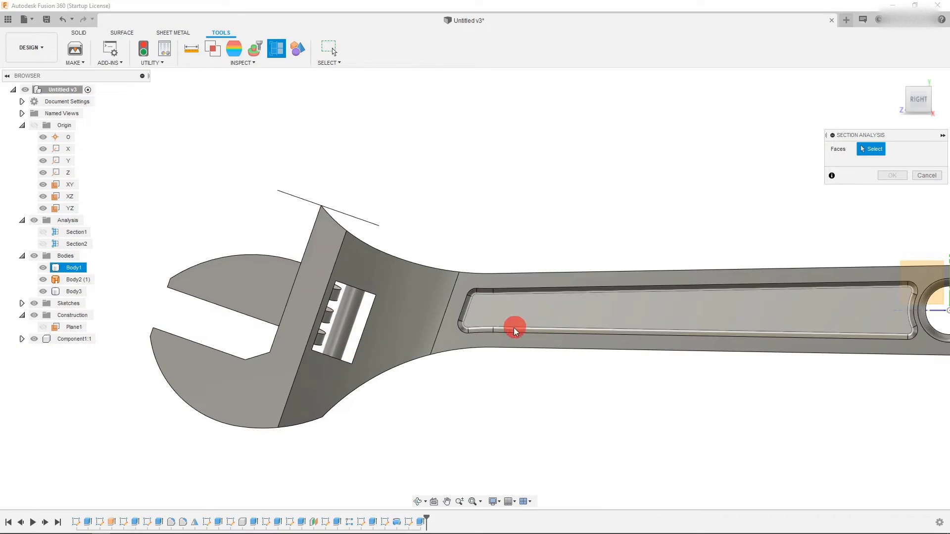
scroll(692, 317, down, 2)
click(812, 267)
scroll(381, 333, up, 5)
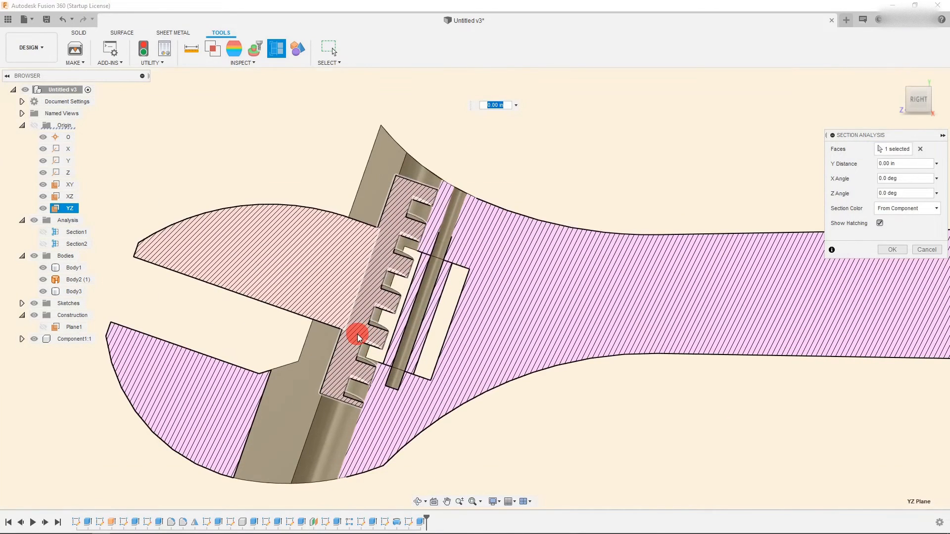
click(891, 249)
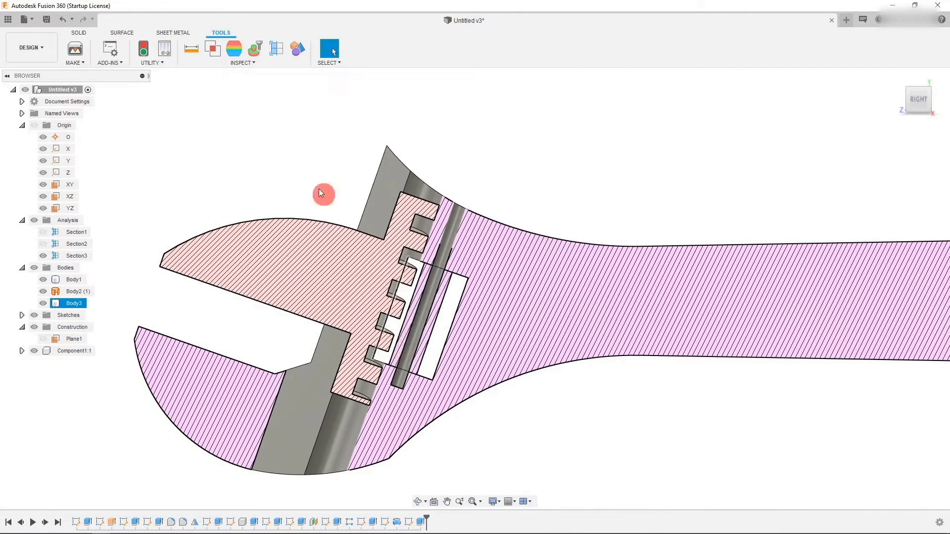
- Add a modeled ANSI Unified Screw Thread, 0.073(#1) in, 1-64 UNC, class 3B, to the upper segment of the pin hole
click(78, 33)
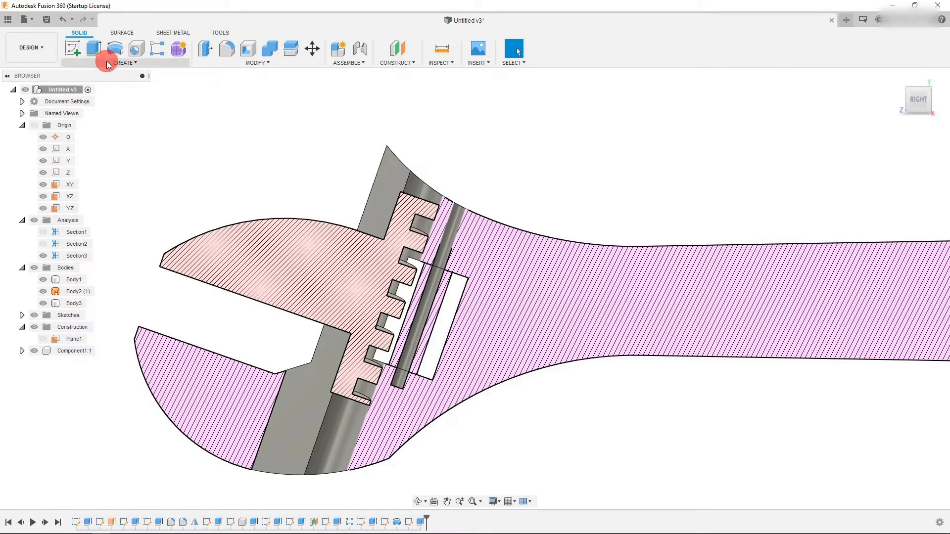
click(117, 62)
click(93, 206)
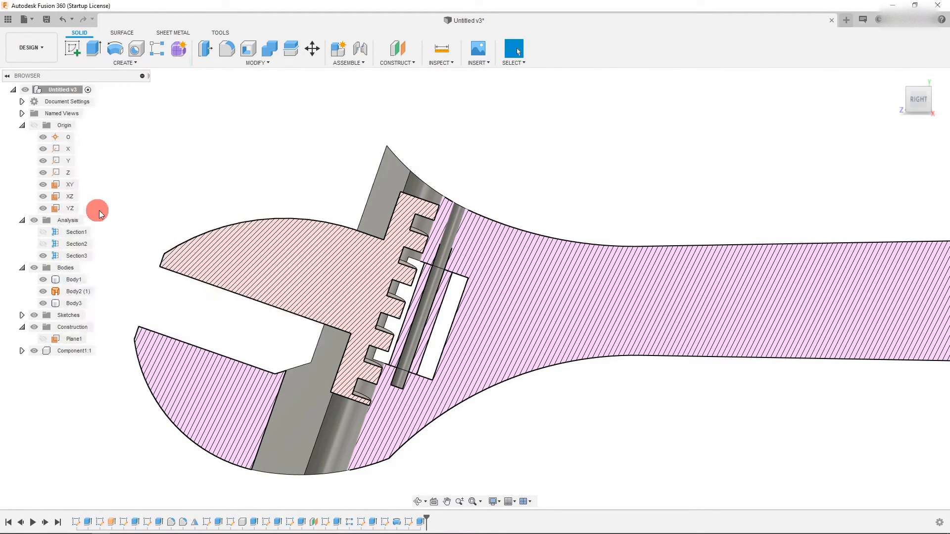
scroll(413, 219, up, 3)
click(498, 219)
scroll(445, 198, down, 3)
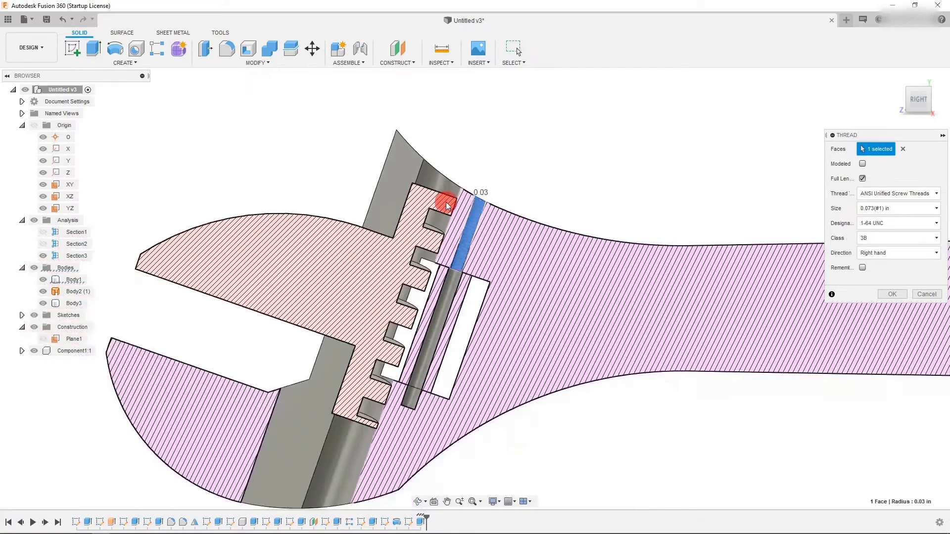
scroll(416, 390, up, 5)
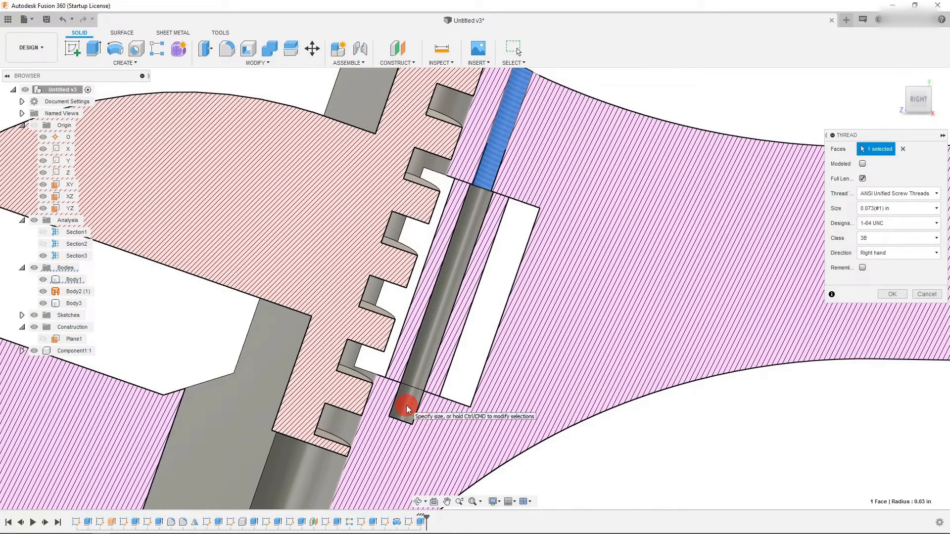
scroll(491, 272, down, 2)
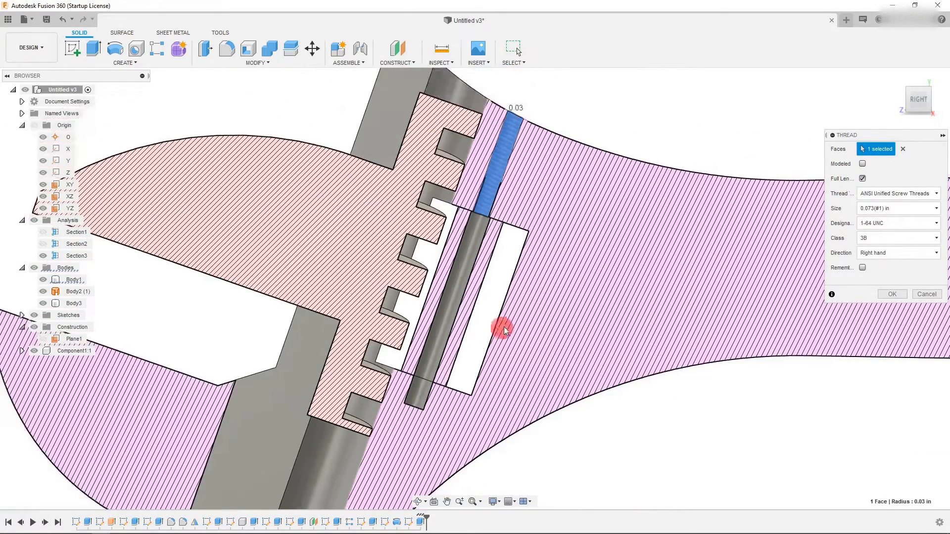
click(918, 94)
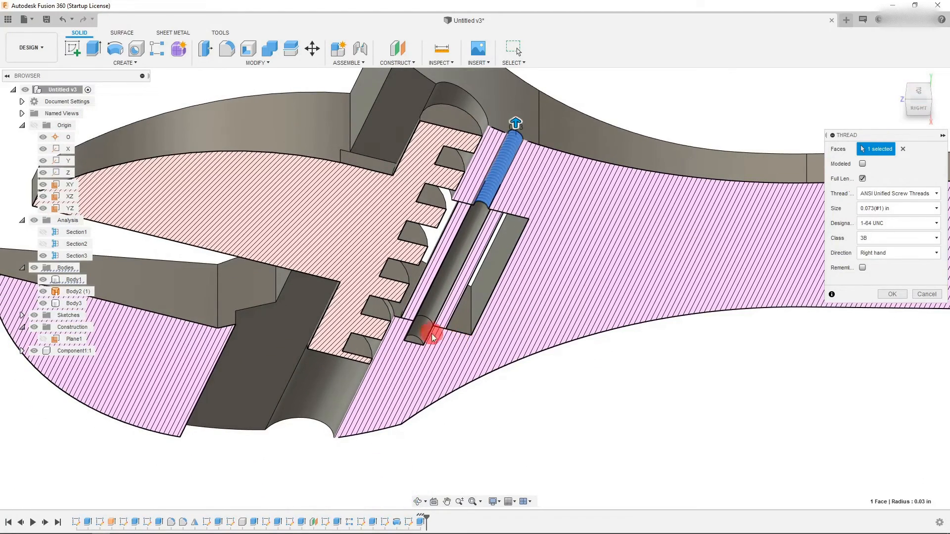
scroll(500, 180, up, 3)
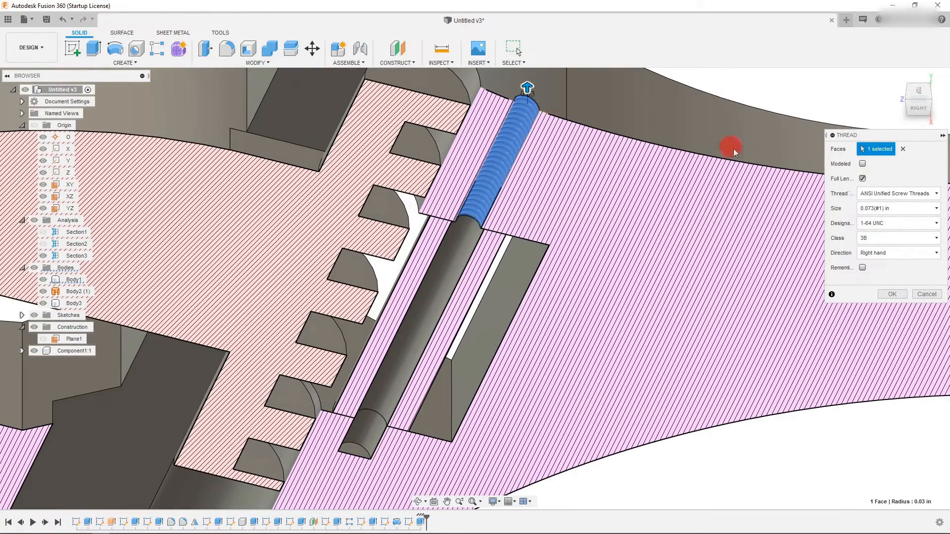
click(902, 210)
click(902, 211)
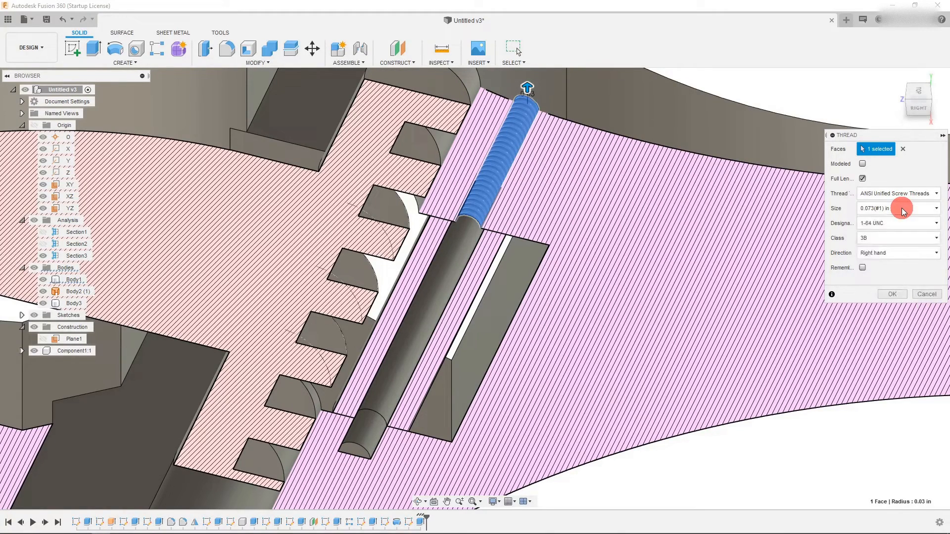
click(862, 165)
scroll(507, 237, up, 2)
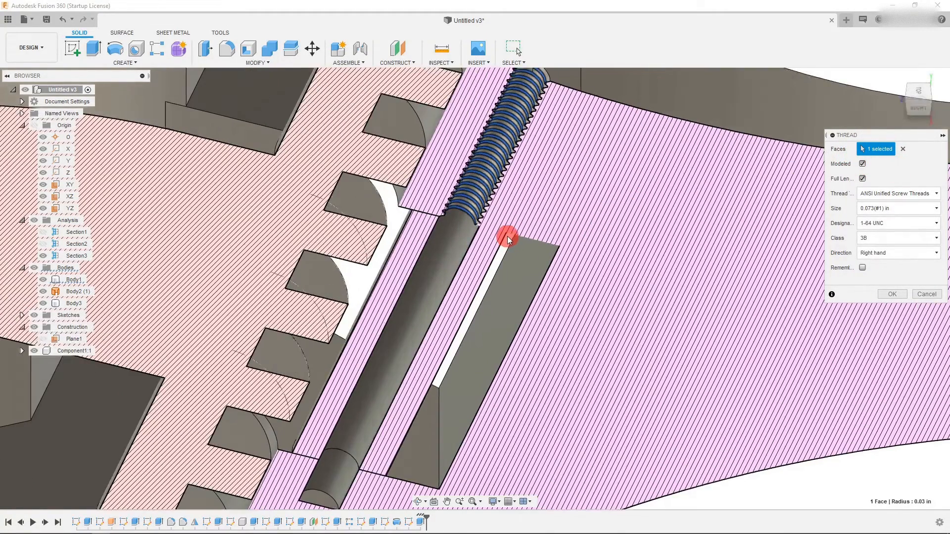
scroll(507, 236, down, 3)
scroll(549, 126, up, 3)
scroll(548, 123, up, 2)
scroll(492, 158, down, 5)
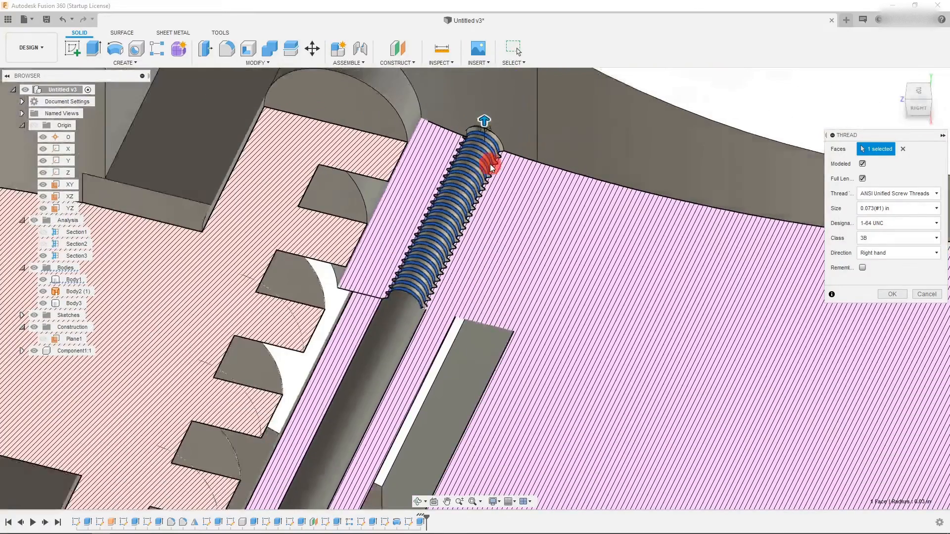
click(915, 115)
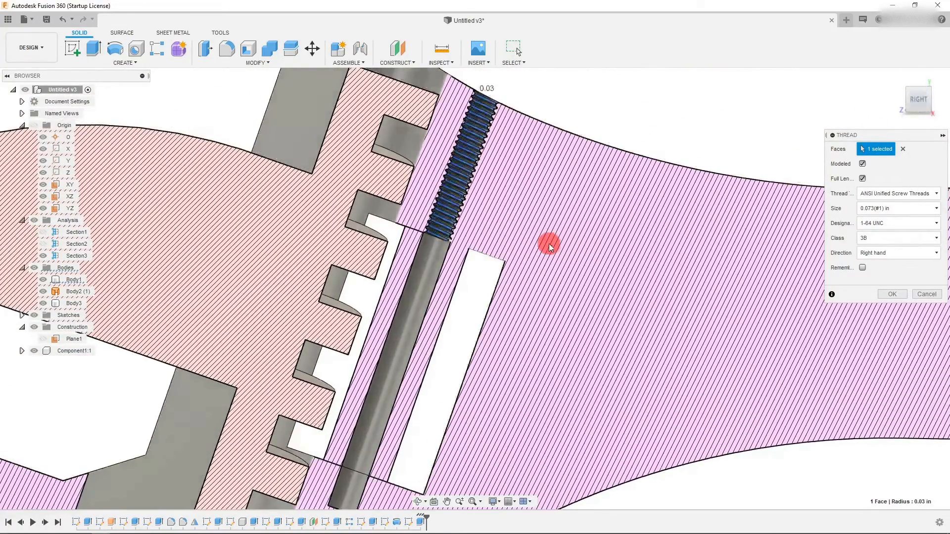
click(888, 295)
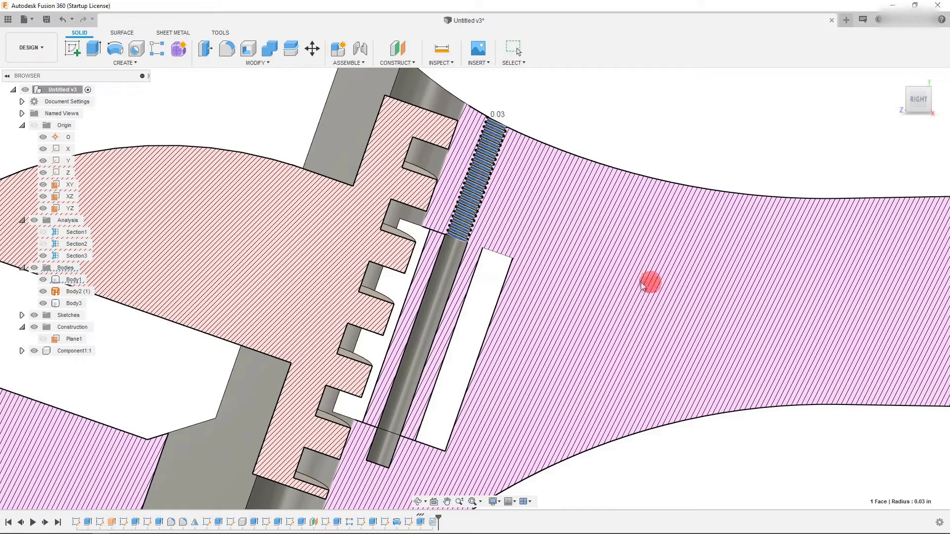
- Add a modeled 0.073(#1) in, 1-64 UNC, class 3B thread to the lower segment of the pin hole
click(130, 61)
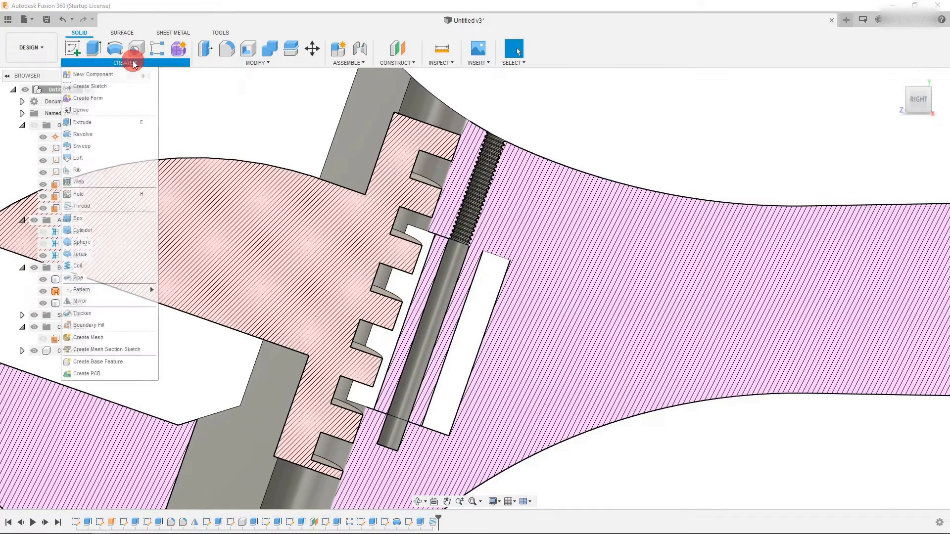
click(81, 206)
click(396, 433)
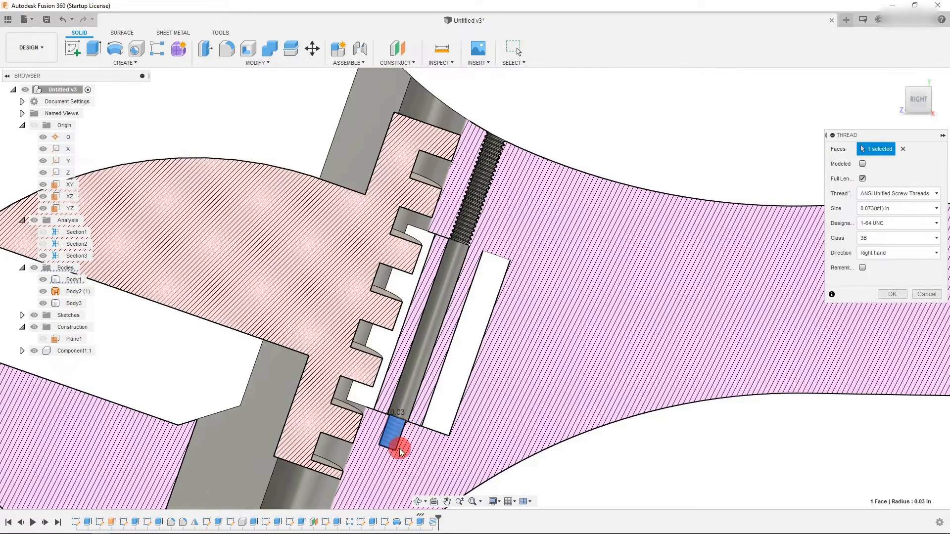
scroll(401, 425, up, 5)
click(862, 164)
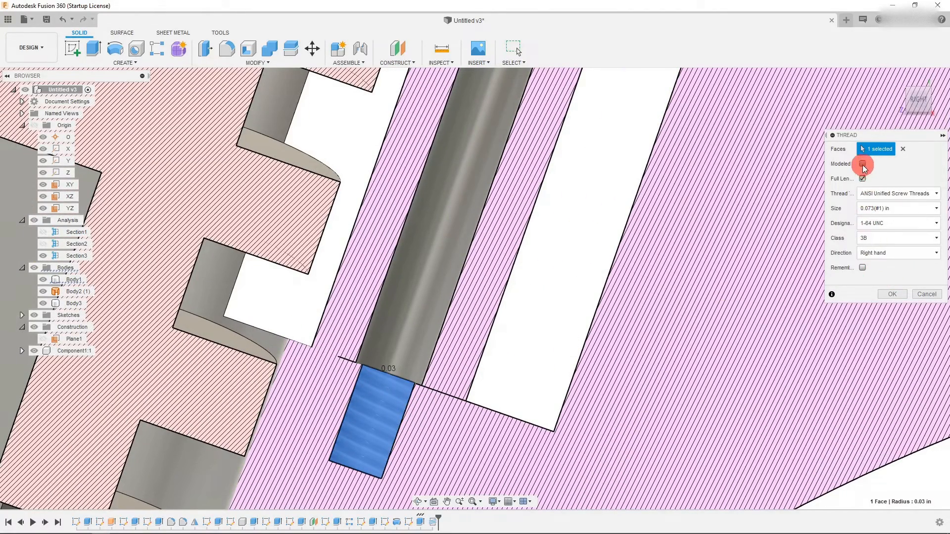
scroll(556, 343, down, 2)
click(883, 295)
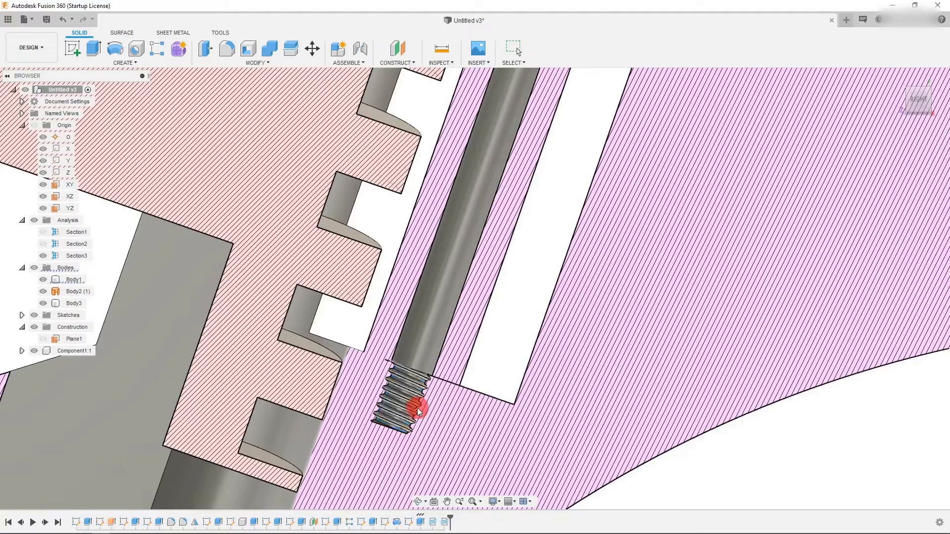
- Inspect the threaded pin hole and worm body in the section view by selecting the bodies
scroll(433, 398, down, 5)
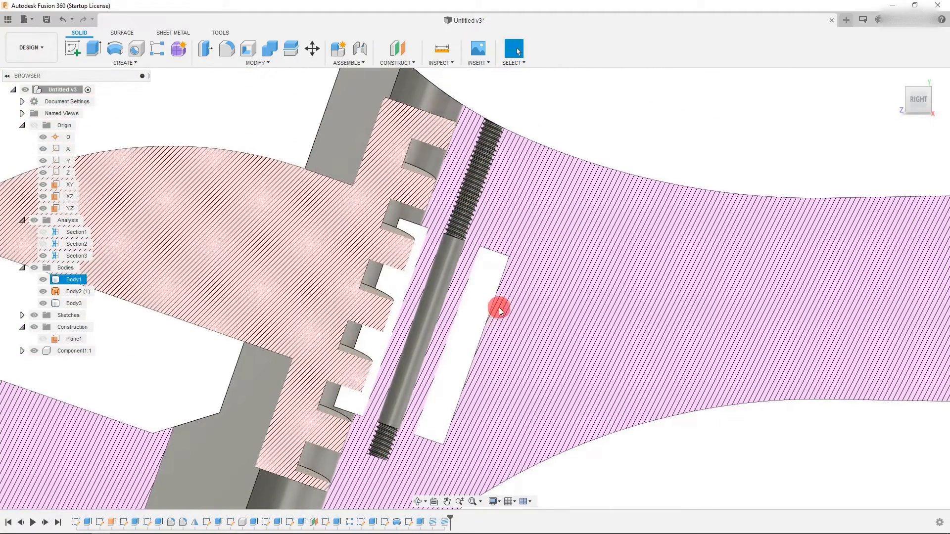
scroll(512, 143, up, 1)
scroll(517, 103, down, 1)
click(493, 113)
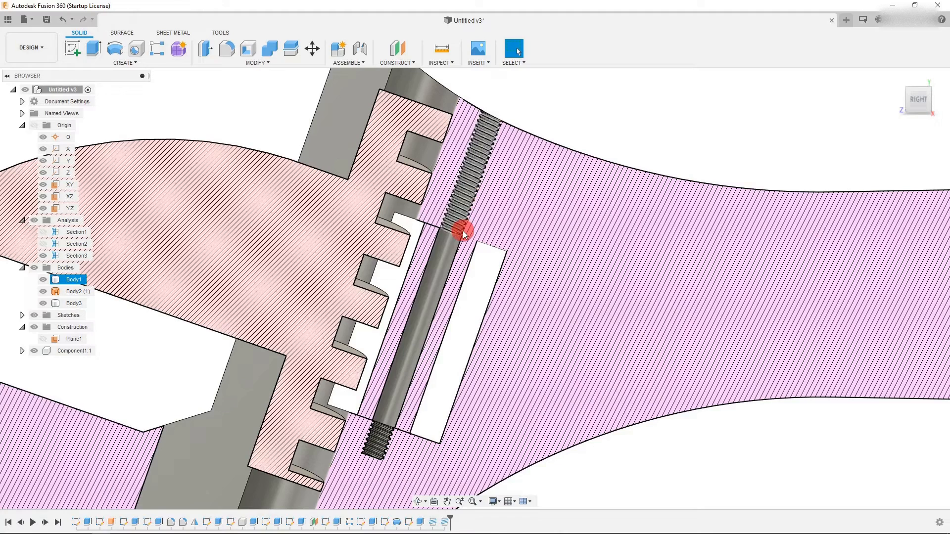
click(431, 286)
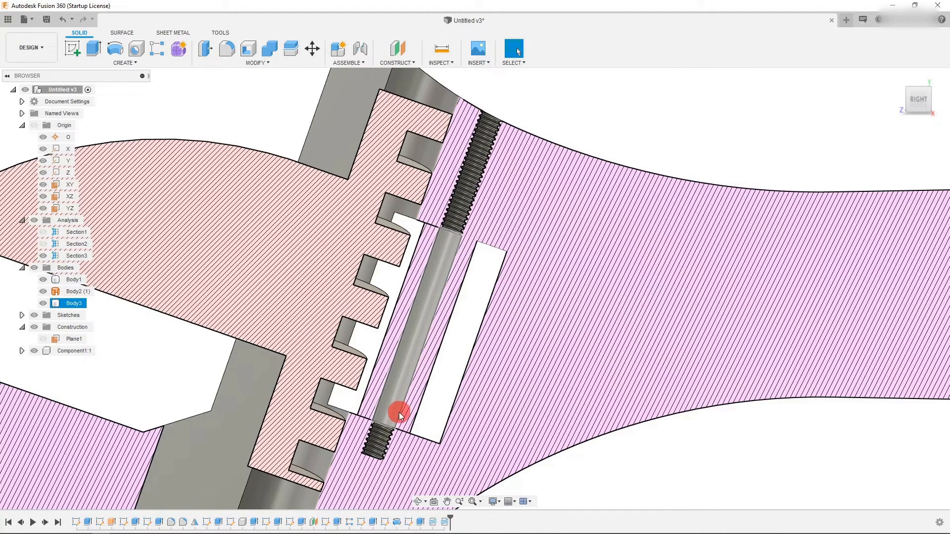
click(386, 441)
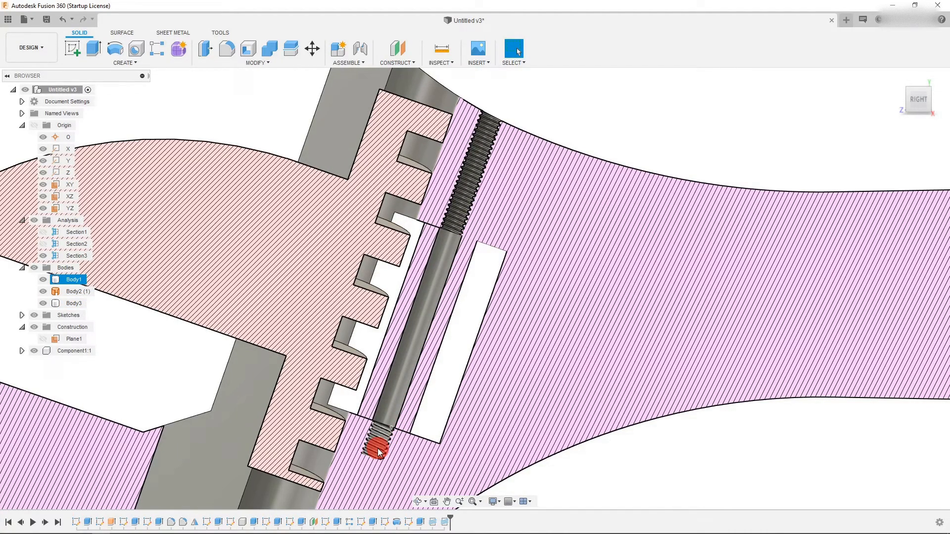
click(413, 331)
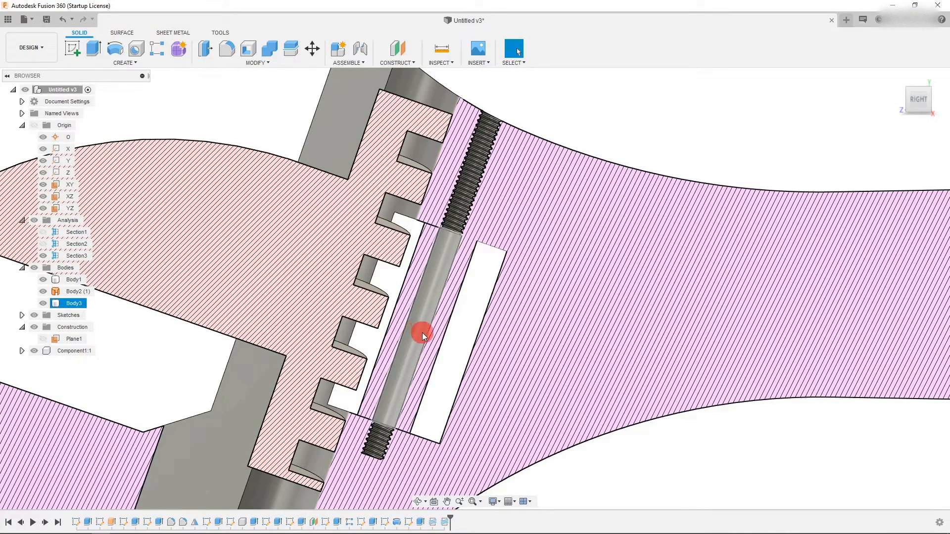
click(467, 314)
scroll(467, 314, down, 2)
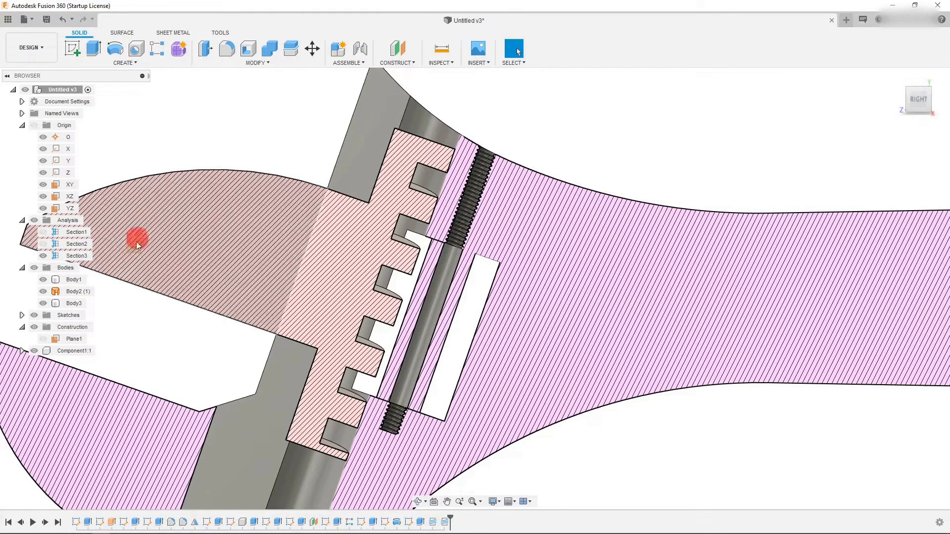
- Hide the section analysis to show the whole wrench head again
click(43, 256)
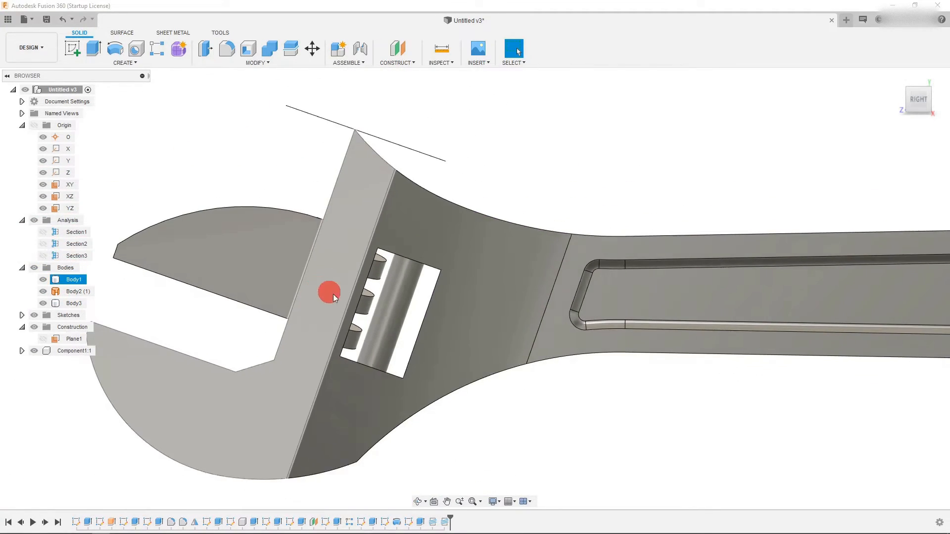
scroll(468, 376, up, 2)
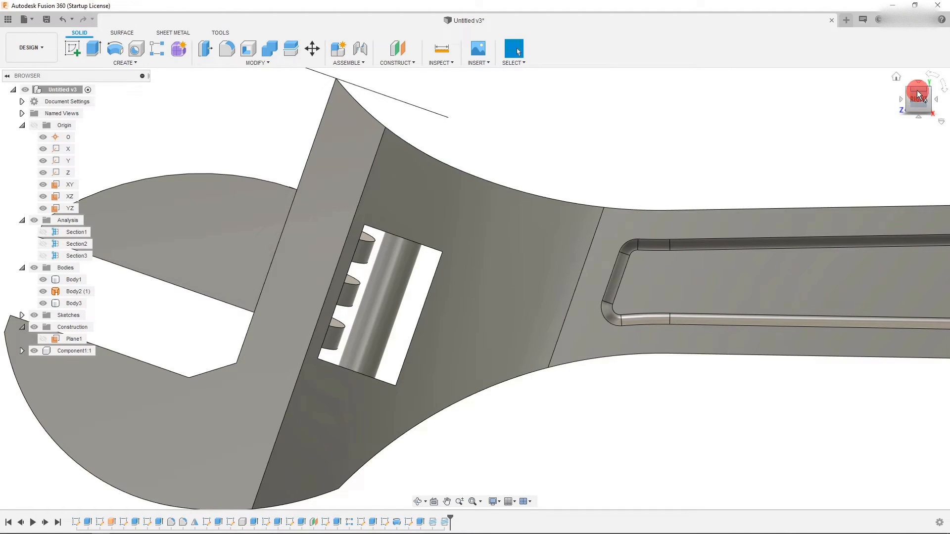
click(916, 90)
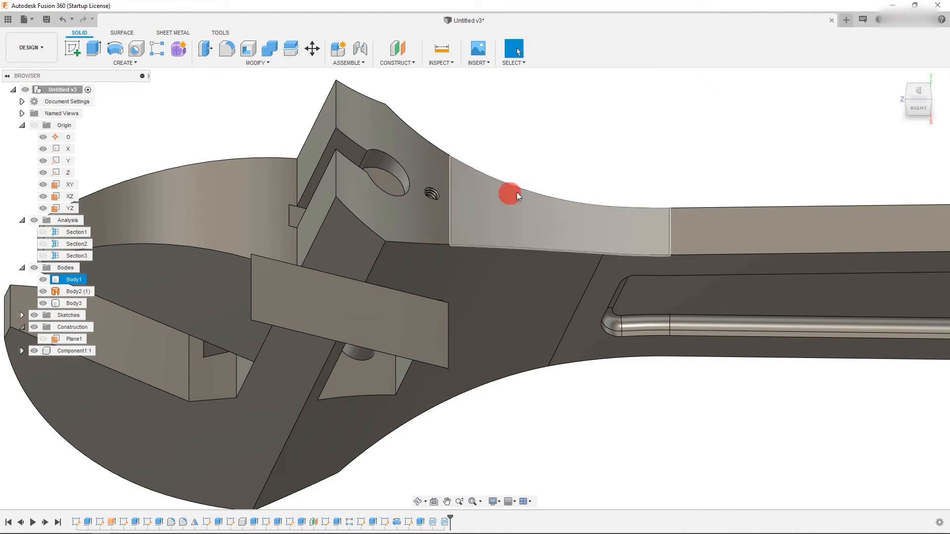
click(925, 108)
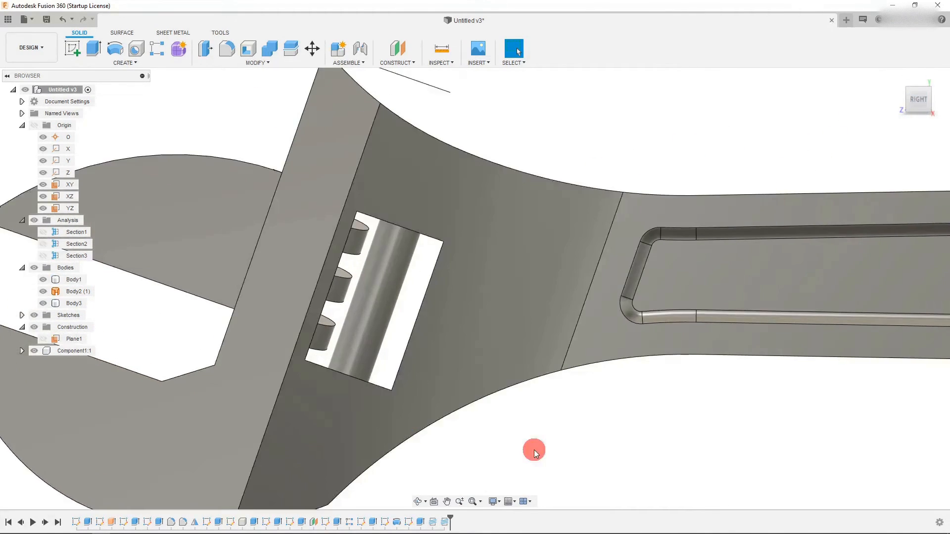
- Start a Coil on the bottom end face of the worm body inside the wrench head
click(161, 63)
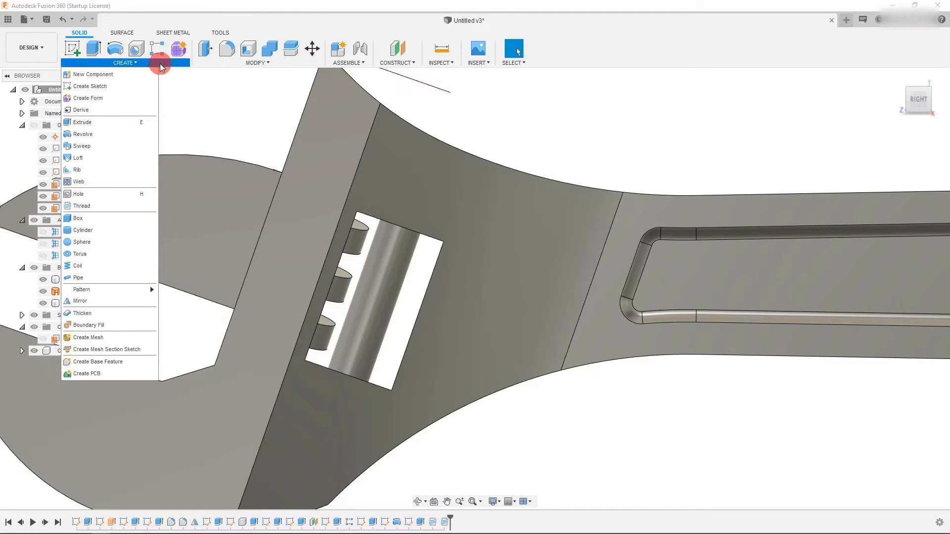
click(110, 266)
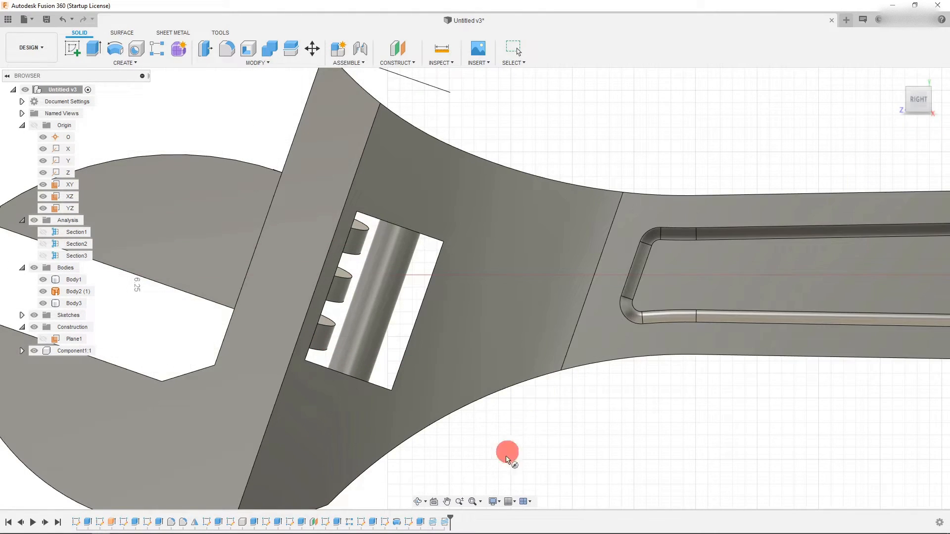
click(417, 501)
drag(448, 345, 445, 361)
scroll(299, 391, up, 2)
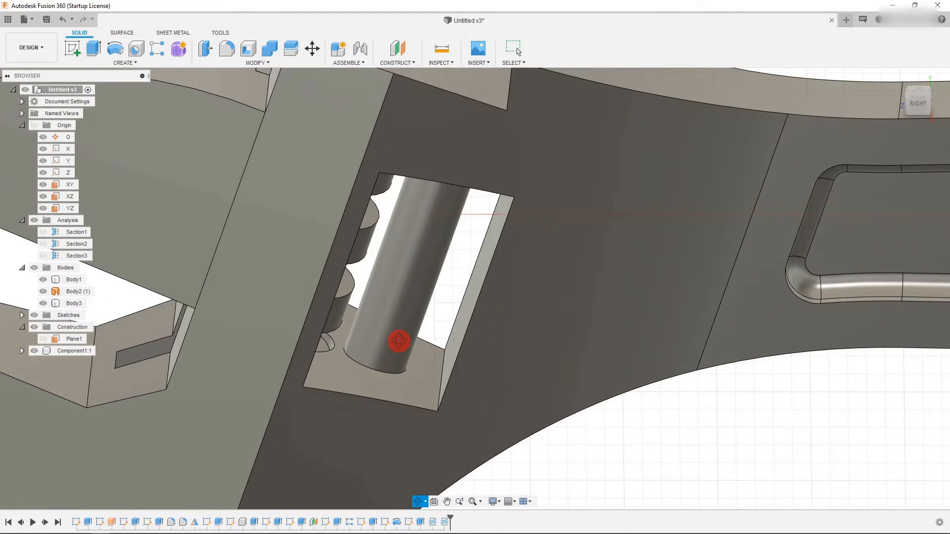
scroll(399, 341, up, 1)
key(Escape)
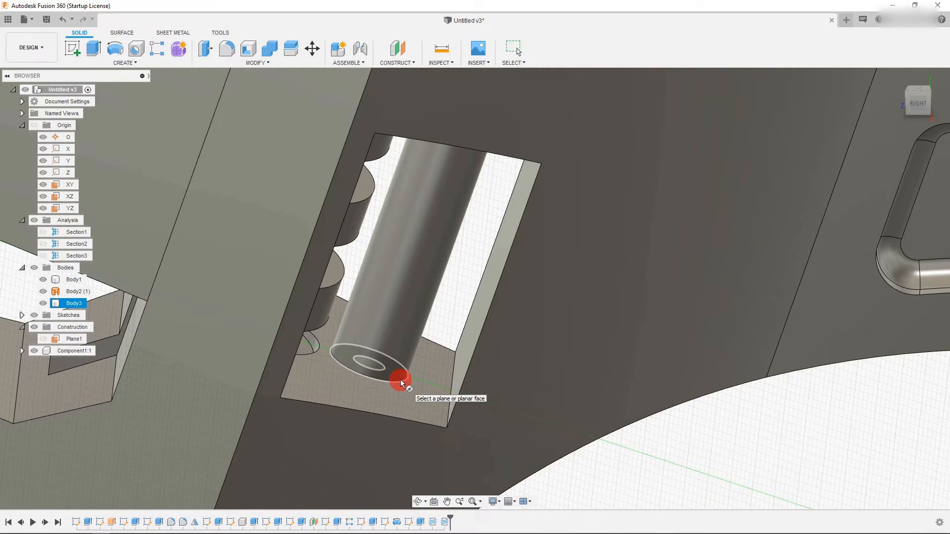
click(400, 378)
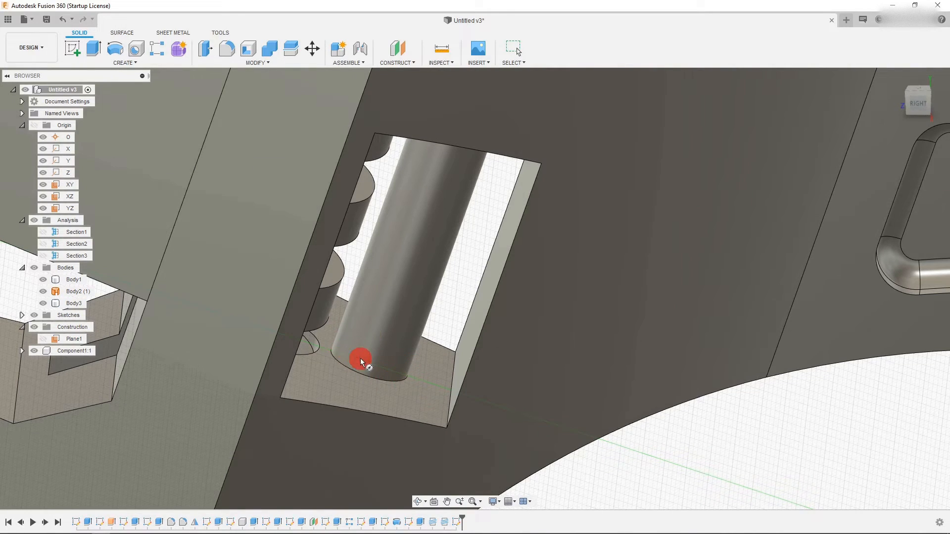
scroll(375, 364, up, 2)
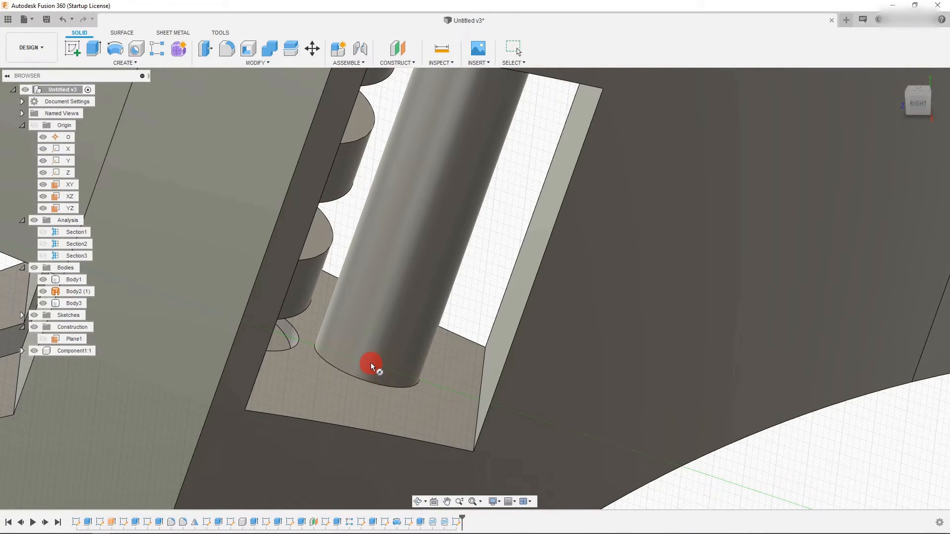
click(394, 389)
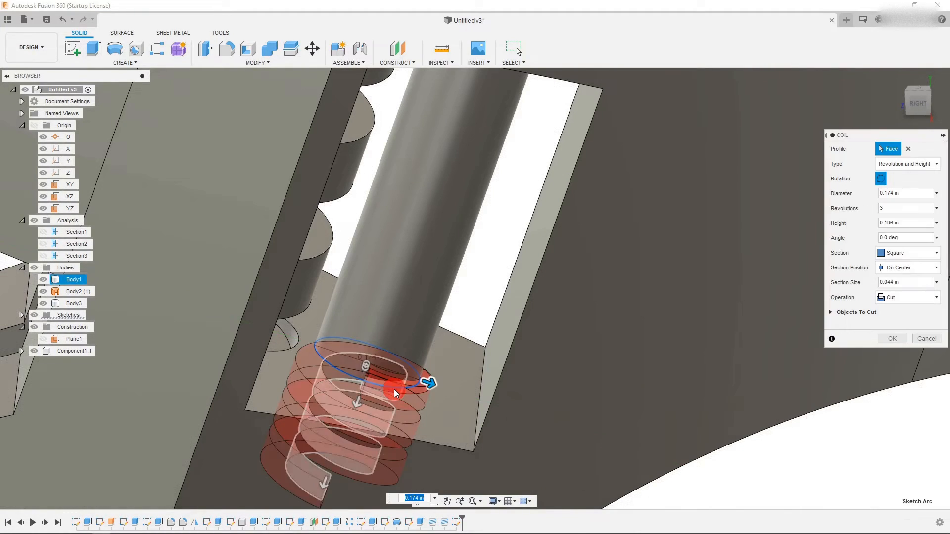
- Extend the coil upward along the worm body to a height of about 0.595 in
scroll(377, 411, down, 5)
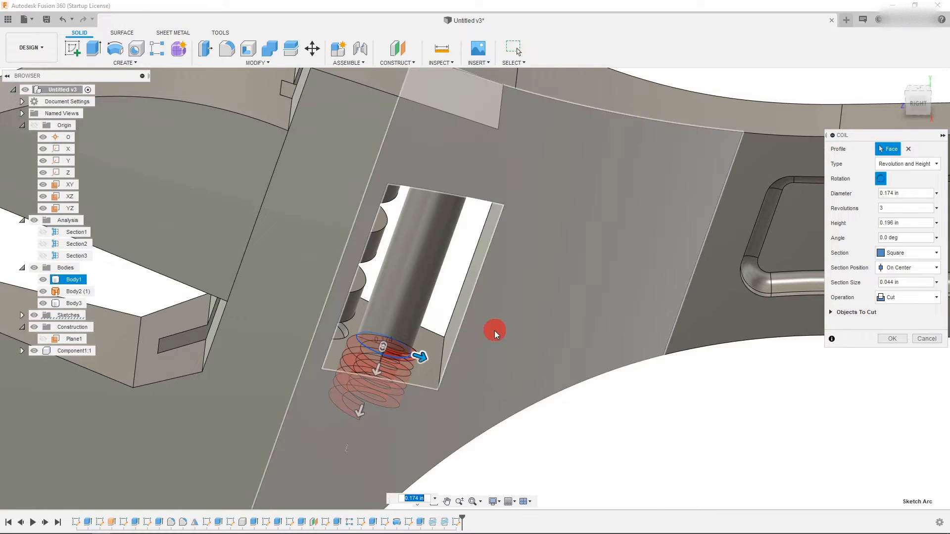
scroll(373, 362, up, 2)
scroll(542, 324, up, 2)
scroll(469, 393, up, 2)
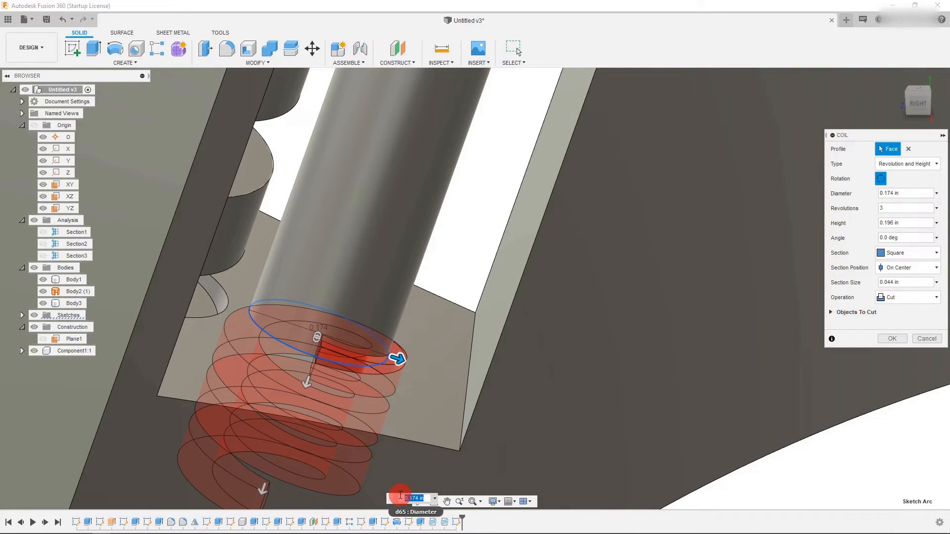
click(391, 498)
drag(391, 500, 381, 468)
click(418, 501)
drag(445, 369, 406, 329)
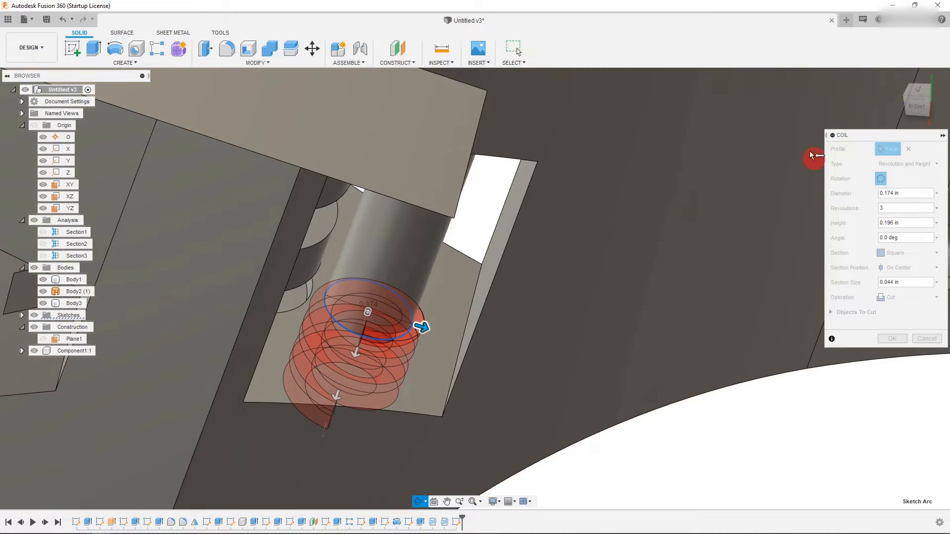
scroll(416, 384, down, 2)
scroll(470, 253, up, 1)
scroll(466, 259, down, 1)
key(Escape)
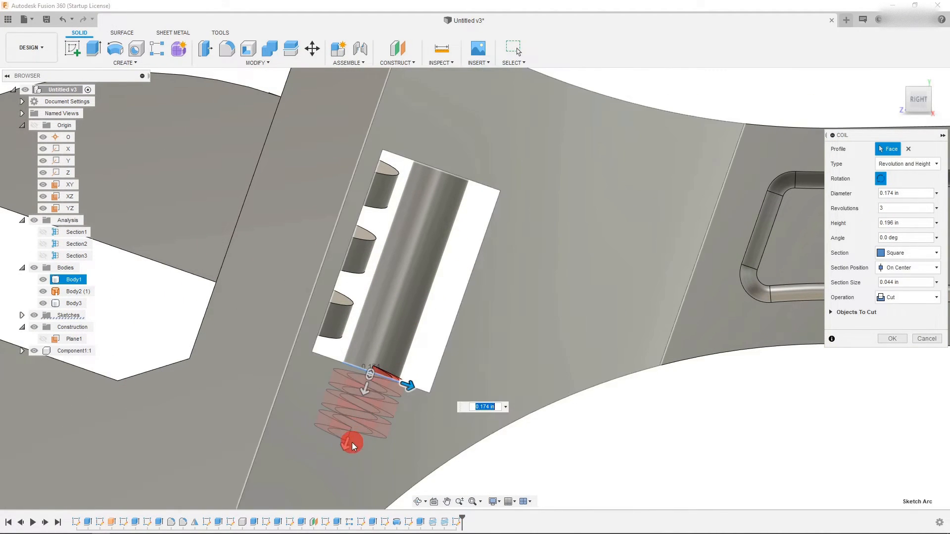
drag(345, 448, 455, 205)
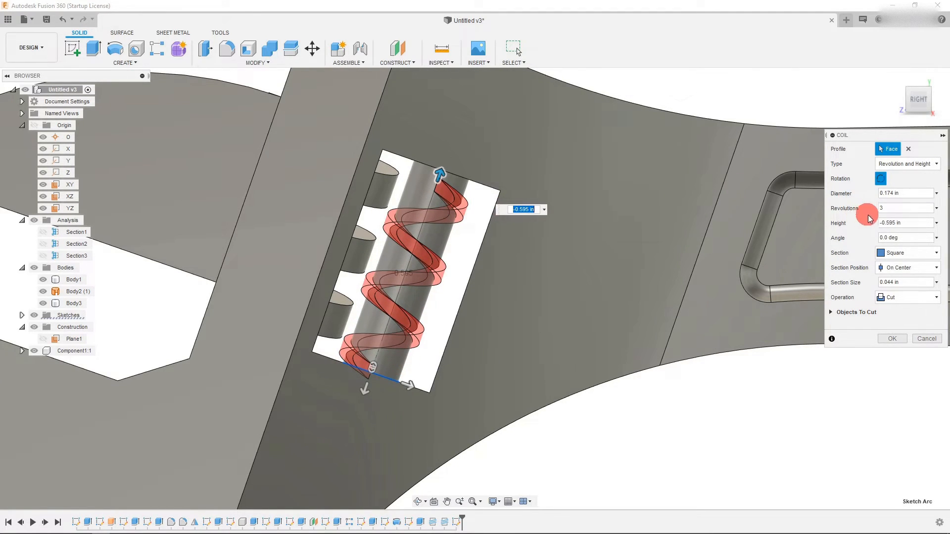
- Set the coil diameter to 0.259 in and its height to -0.566 in
click(899, 196)
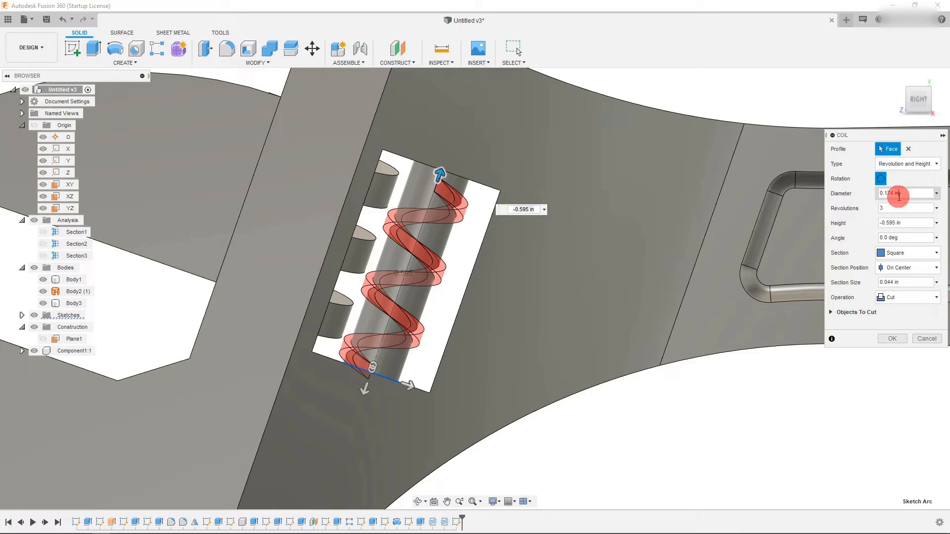
text(2)
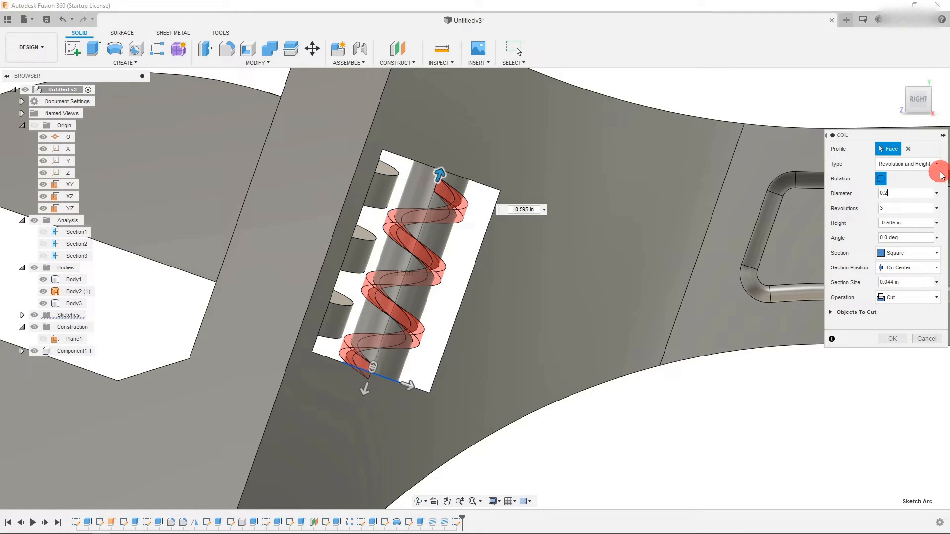
text(5)
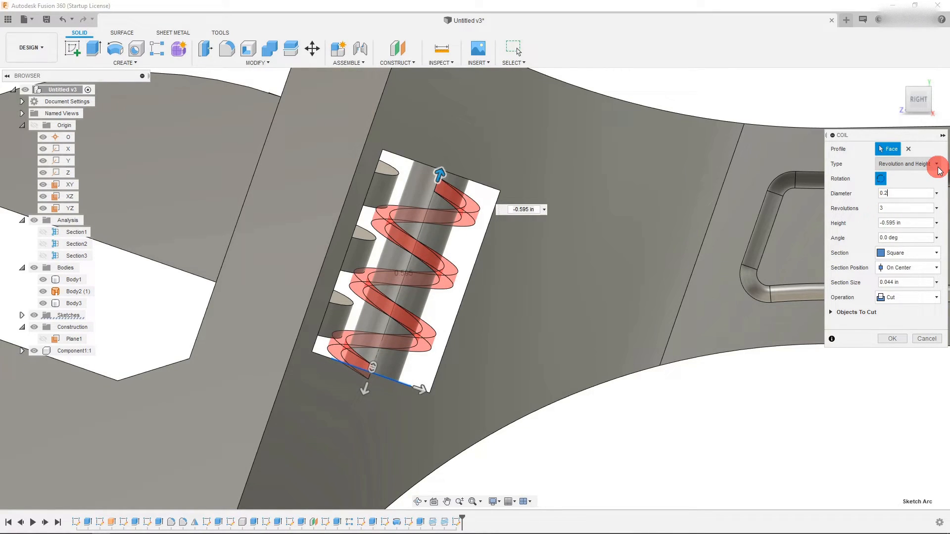
text(9)
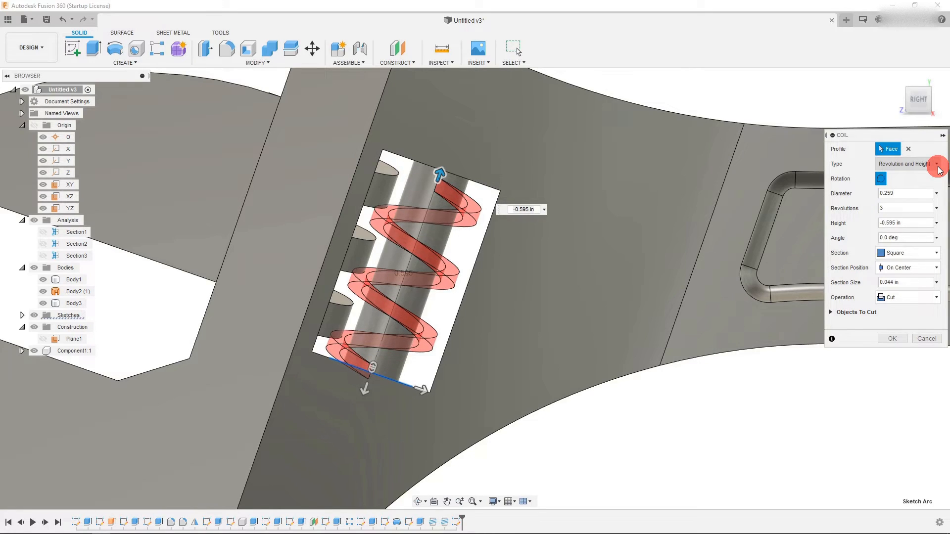
click(902, 206)
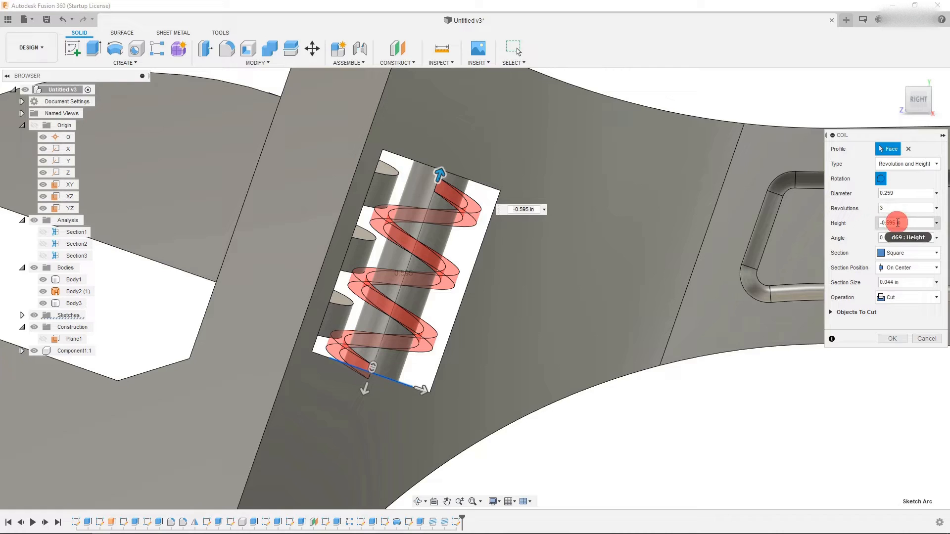
drag(897, 223, 870, 226)
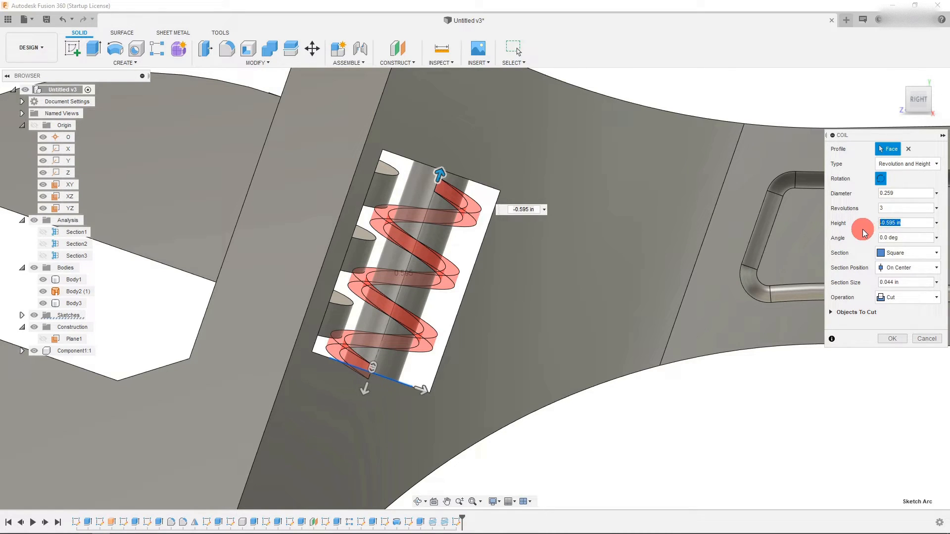
text(-.566)
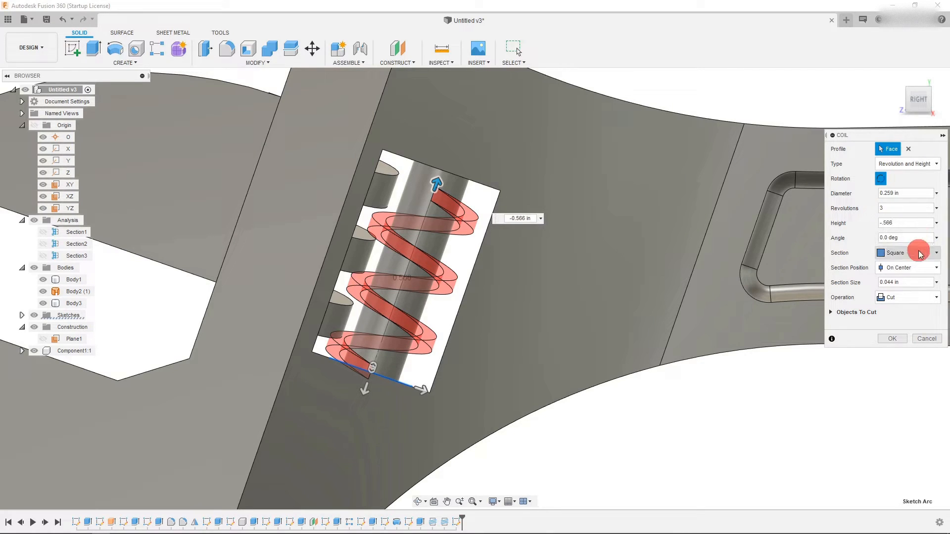
- Keep a Square section, set the section size to 0.07 in and the operation to Join, and finish the coil
click(918, 253)
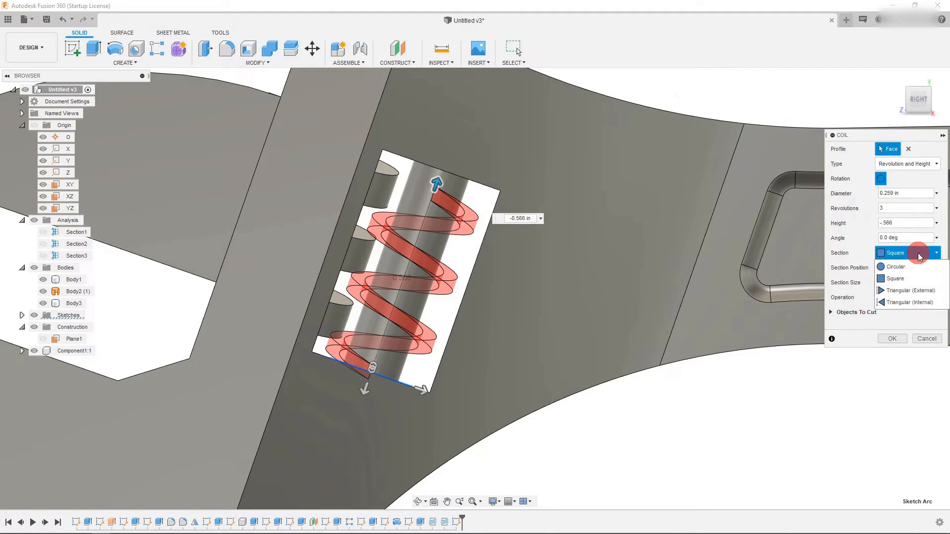
click(897, 278)
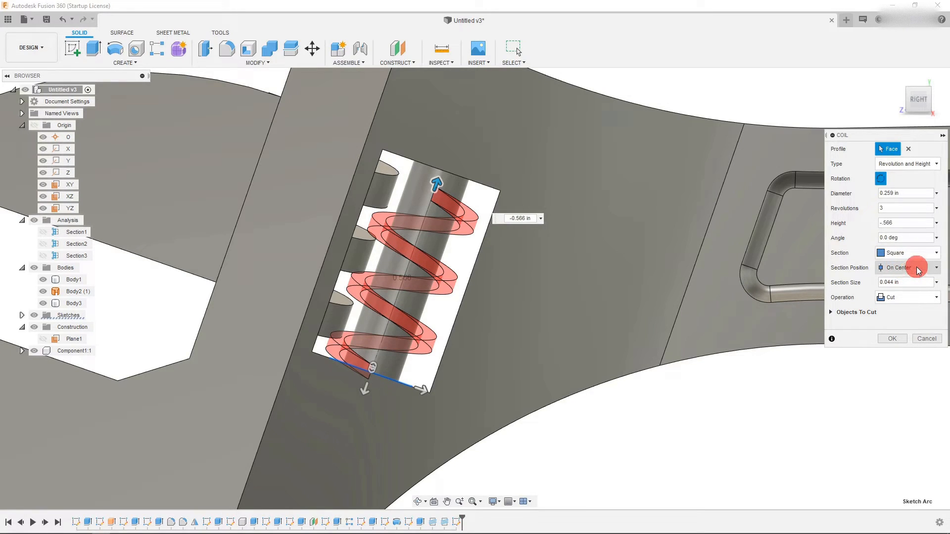
click(908, 283)
text(7)
click(903, 299)
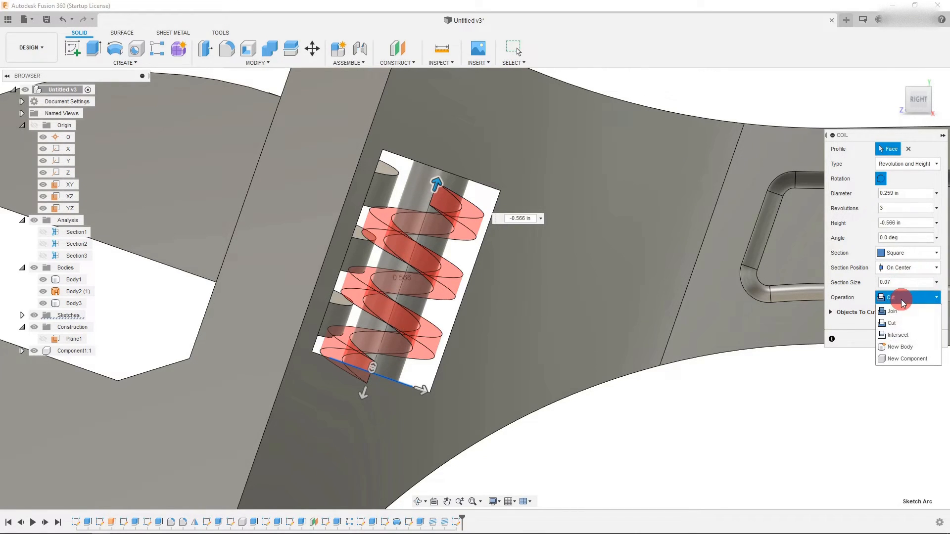
click(896, 312)
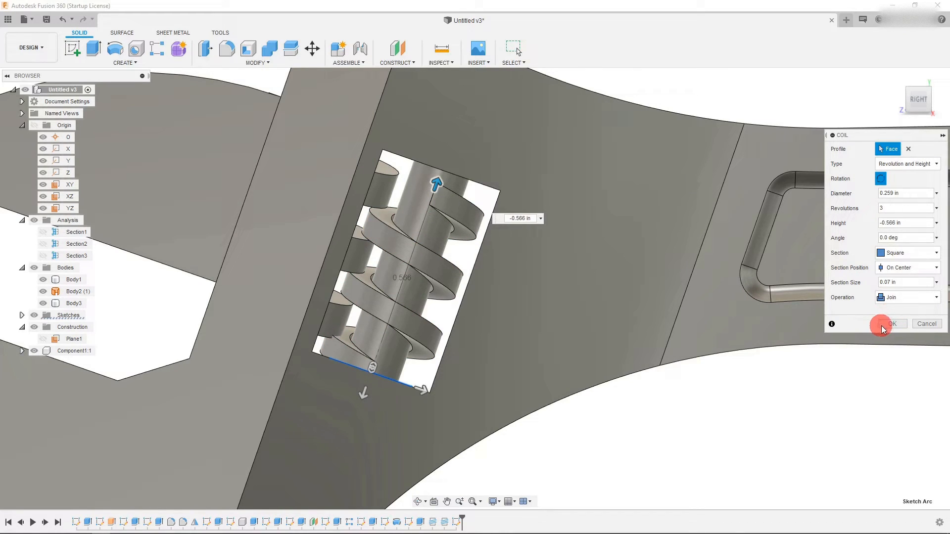
click(885, 325)
- Chamfer the upper end edge of the coil thread with an equal distance of 0.065 in
scroll(446, 346, down, 2)
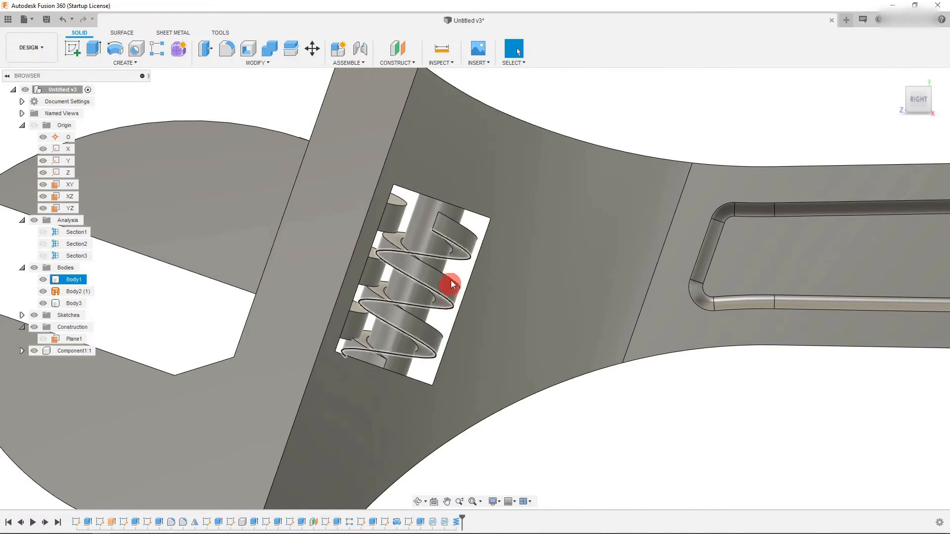
scroll(448, 223, up, 3)
mouse_move(909, 102)
mouse_down()
mouse_move(487, 318)
mouse_move(757, 202)
mouse_move(939, 105)
mouse_up()
click(938, 104)
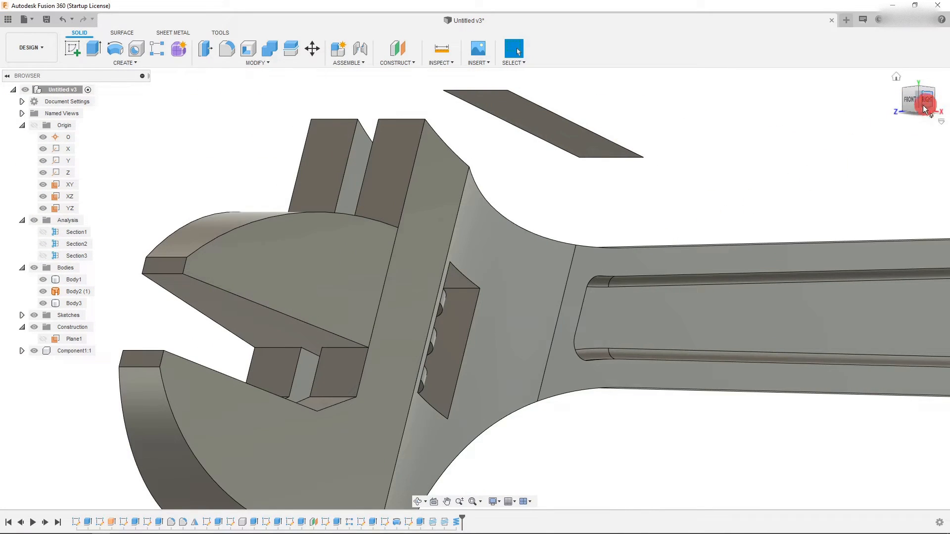
scroll(469, 321, up, 4)
click(418, 501)
drag(475, 376, 486, 332)
key(Escape)
scroll(412, 266, up, 5)
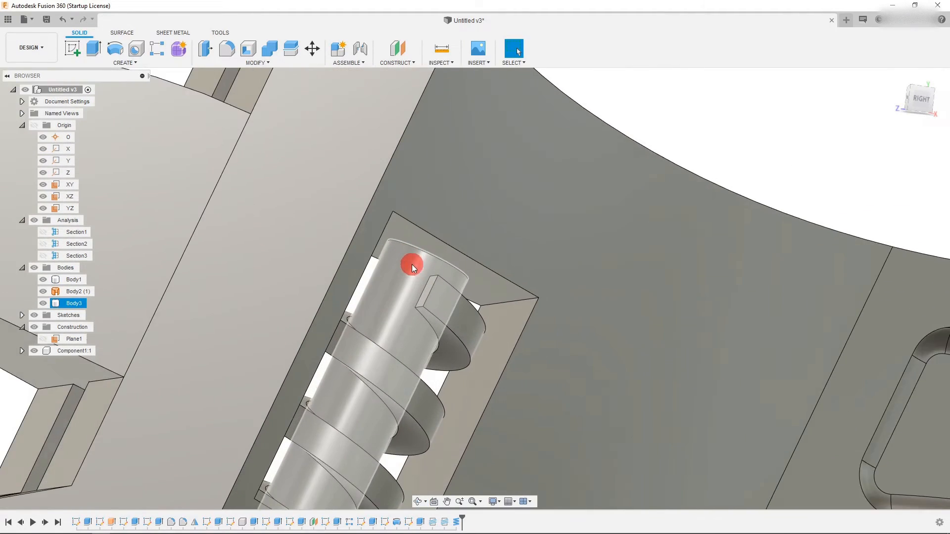
click(230, 62)
click(239, 98)
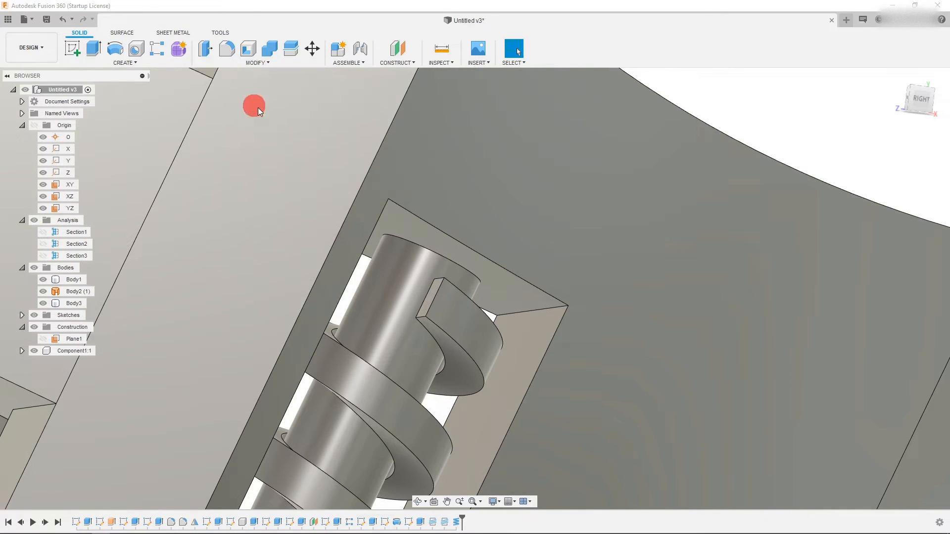
click(438, 295)
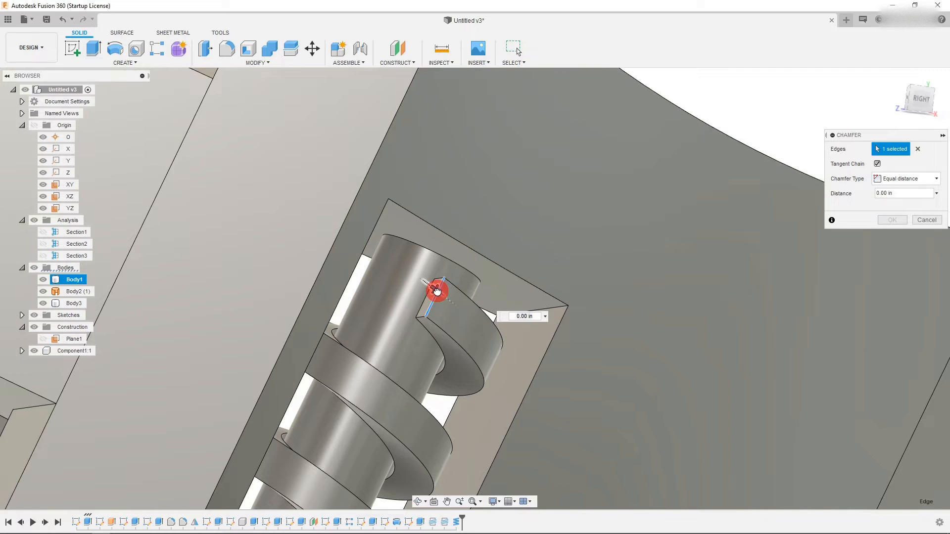
drag(440, 304, 443, 311)
scroll(364, 292, down, 5)
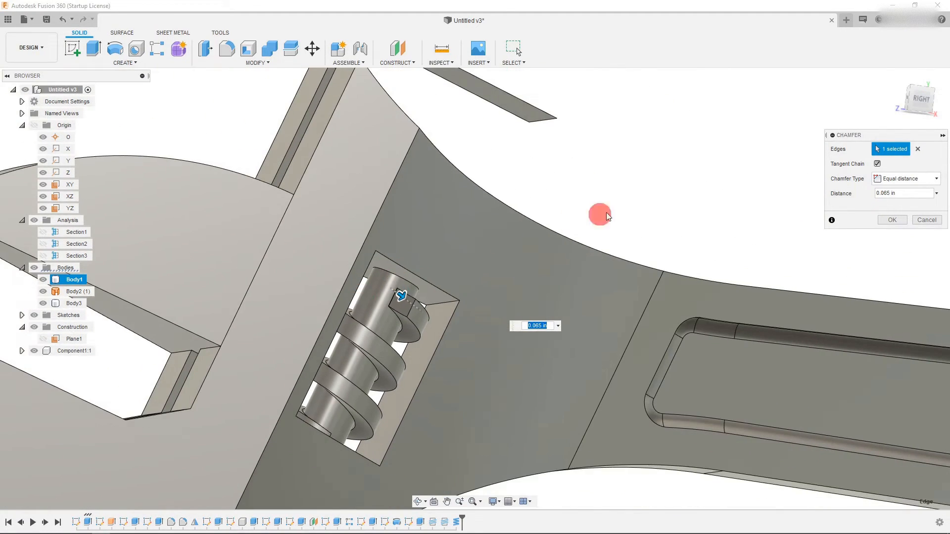
click(931, 99)
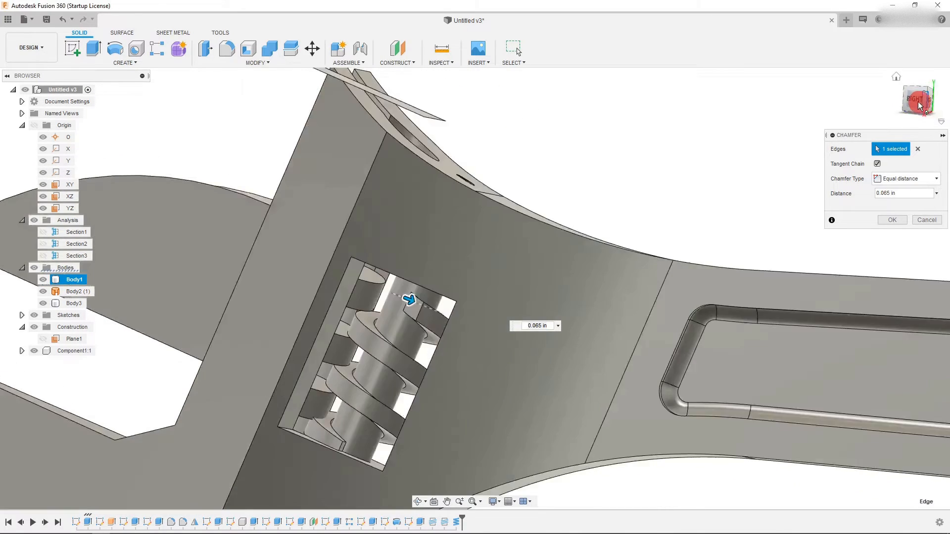
scroll(420, 438, up, 5)
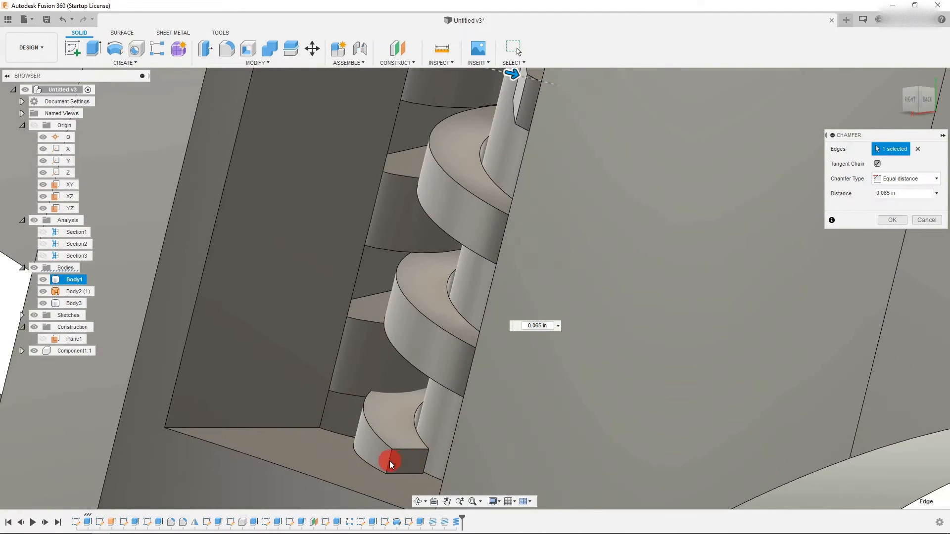
click(883, 221)
- Chamfer the lower end edge of the coil thread with an equal distance of 0.063 in
click(288, 66)
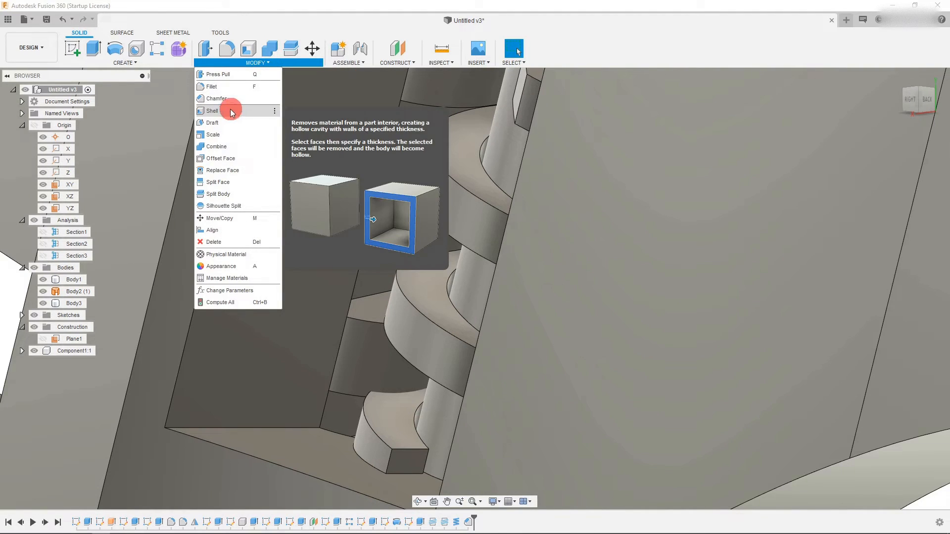
click(227, 96)
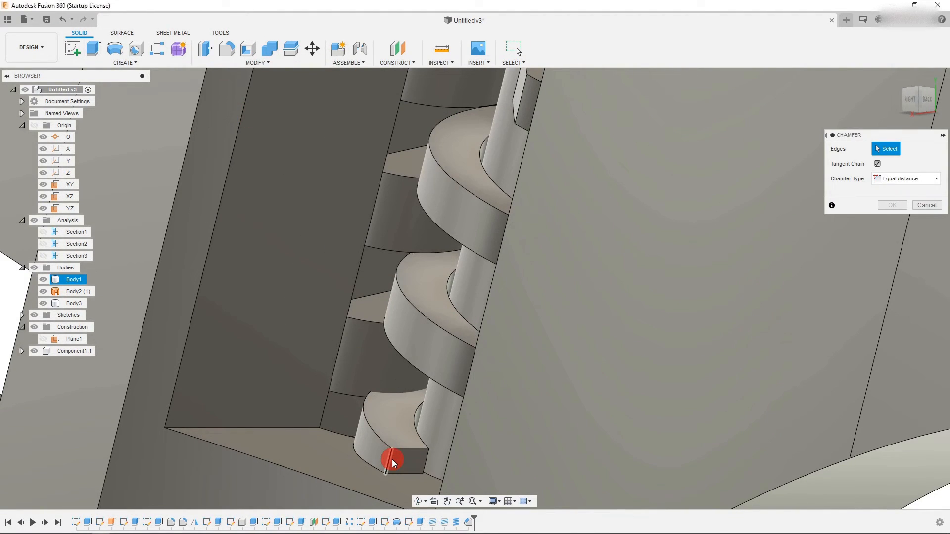
click(392, 461)
drag(389, 460, 391, 452)
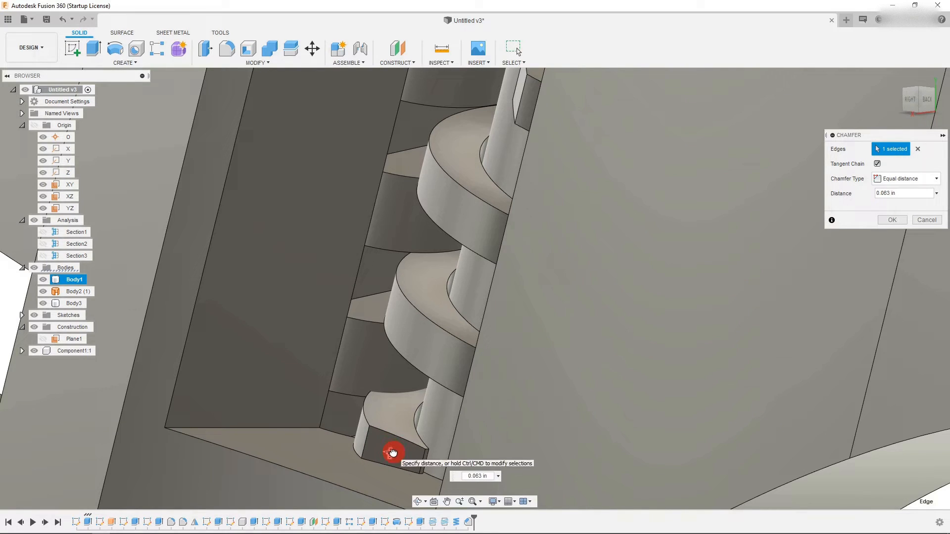
click(895, 212)
scroll(634, 263, down, 3)
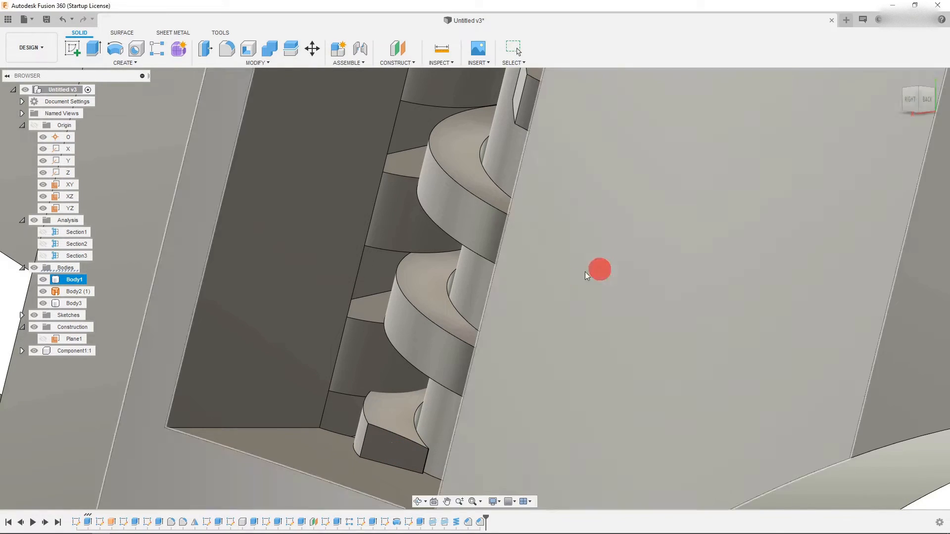
click(419, 498)
drag(430, 444, 499, 328)
scroll(499, 327, down, 3)
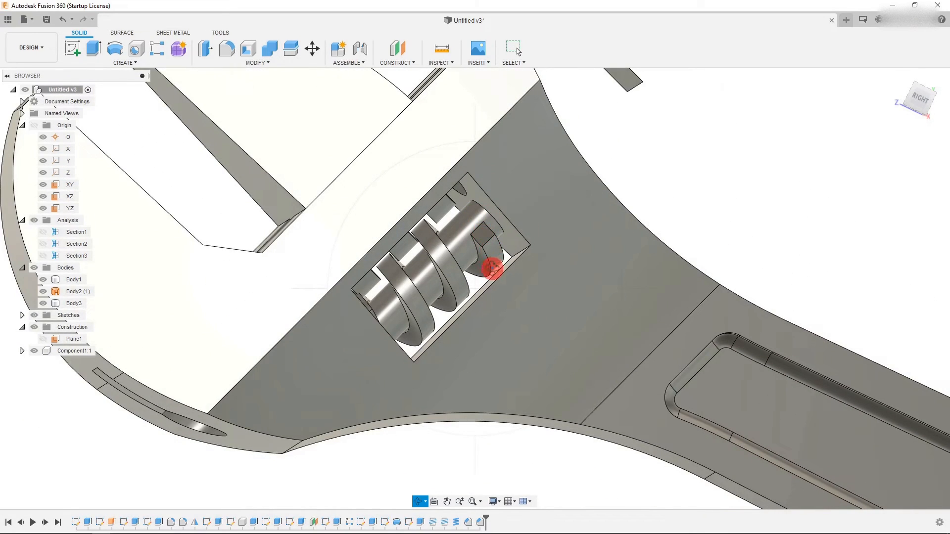
scroll(493, 269, down, 8)
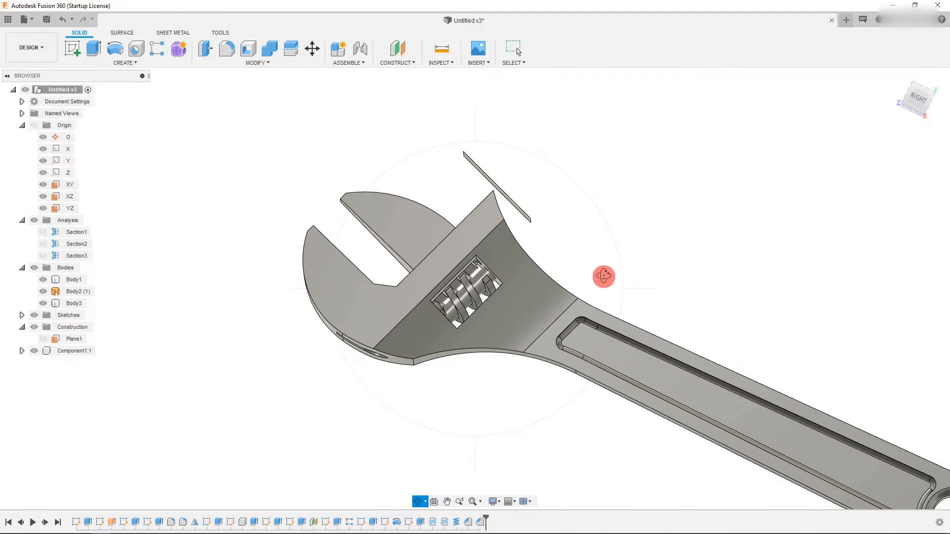
click(914, 97)
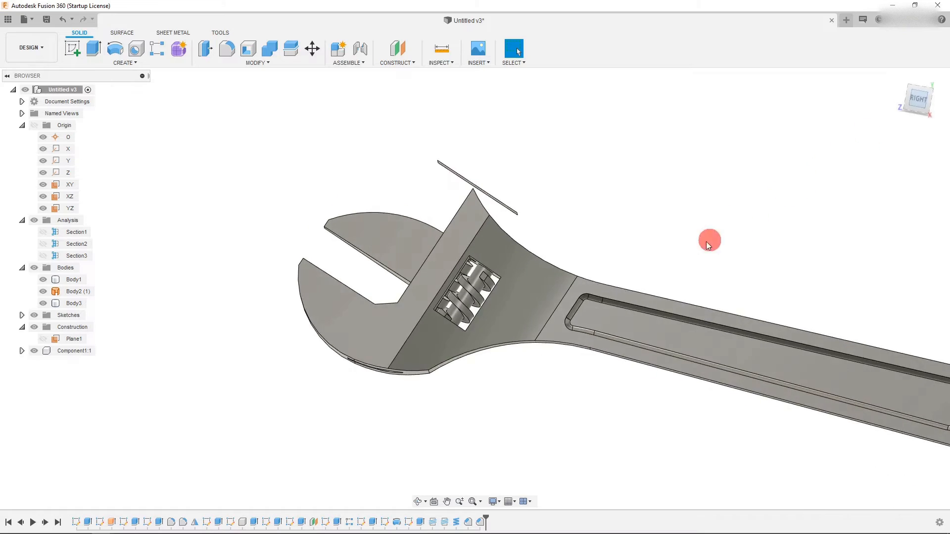
scroll(448, 426, down, 2)
scroll(643, 348, up, 2)
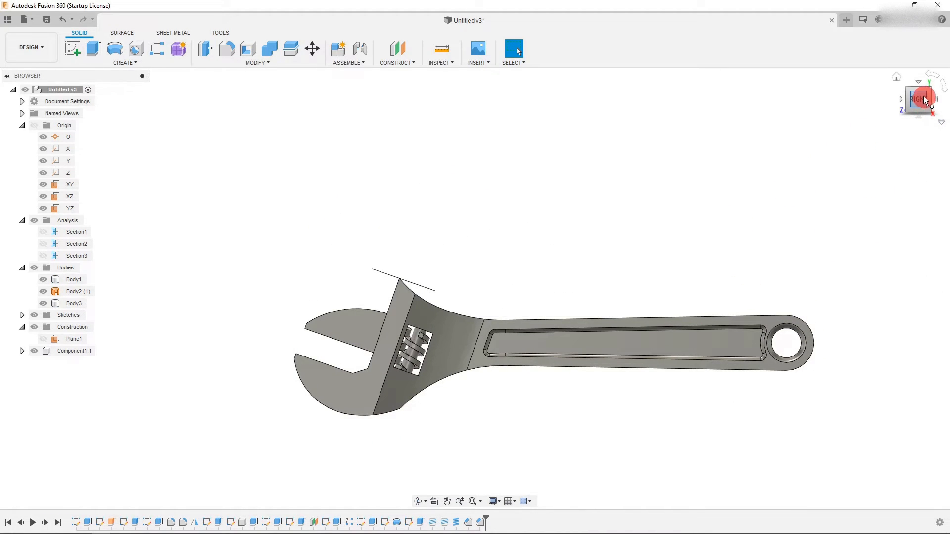
mouse_move(918, 93)
mouse_down()
mouse_move(782, 159)
mouse_move(756, 295)
mouse_move(747, 281)
mouse_up()
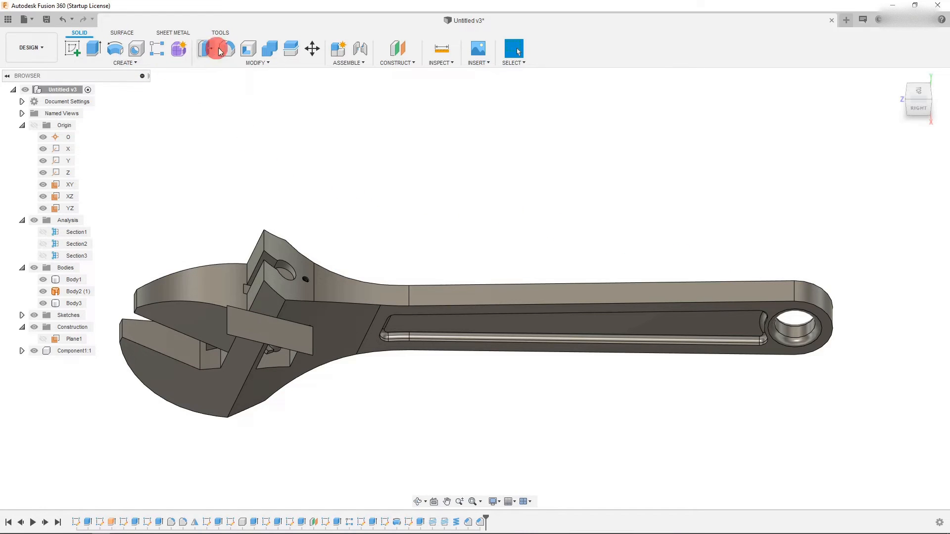
click(230, 53)
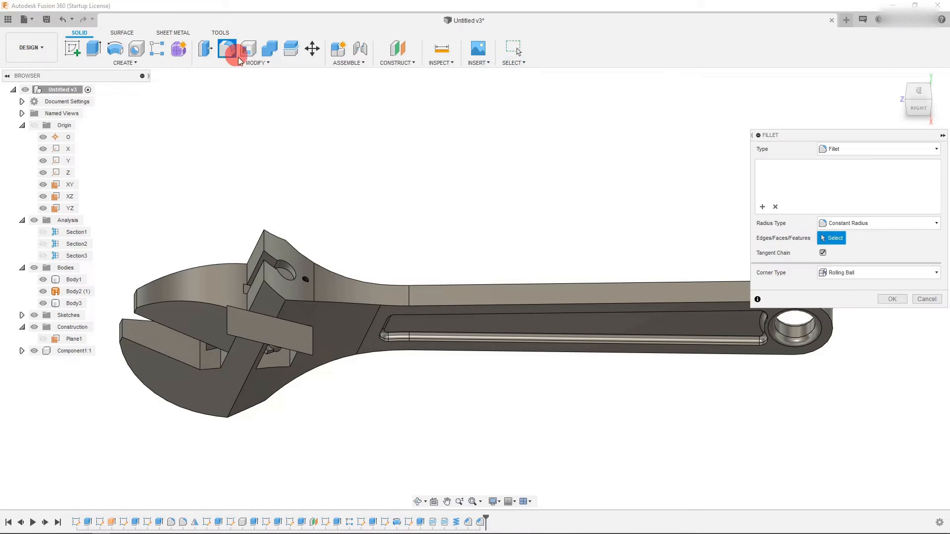
click(367, 304)
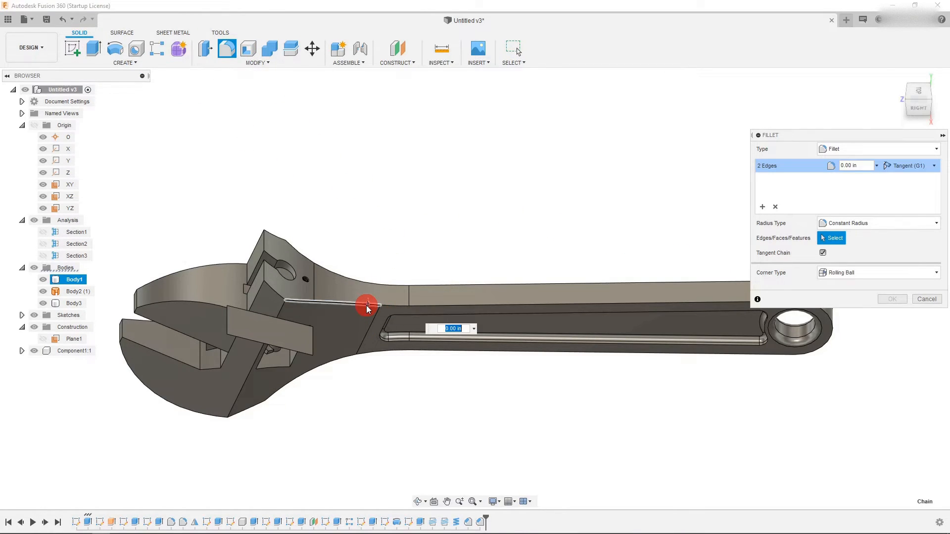
click(272, 297)
scroll(314, 350, down, 3)
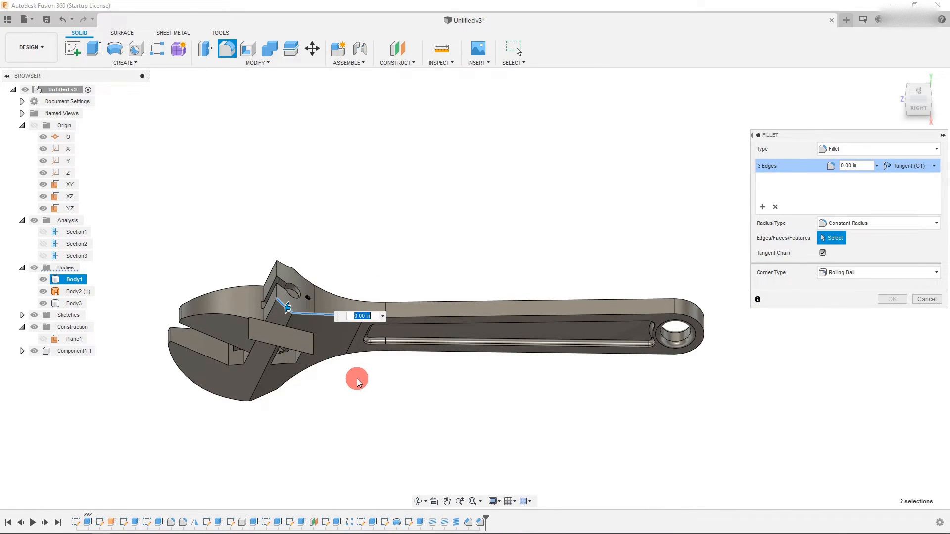
key(Escape)
- Hide the Body2 (1) body so the wrench head is unobstructed
click(277, 335)
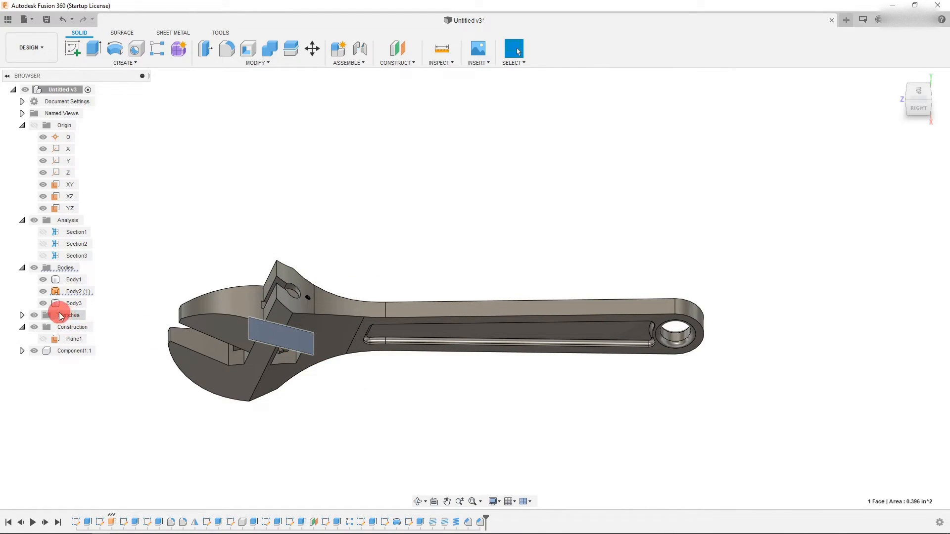
click(43, 293)
click(363, 420)
scroll(312, 352, up, 4)
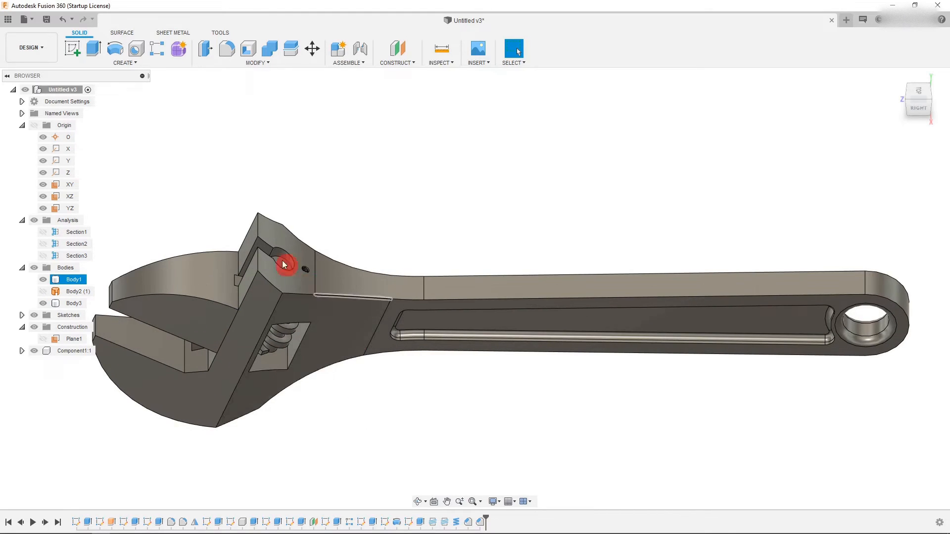
- Start a fillet and select the outline edge chains on one side of the wrench body, setting the radius to 0.092 in
click(227, 48)
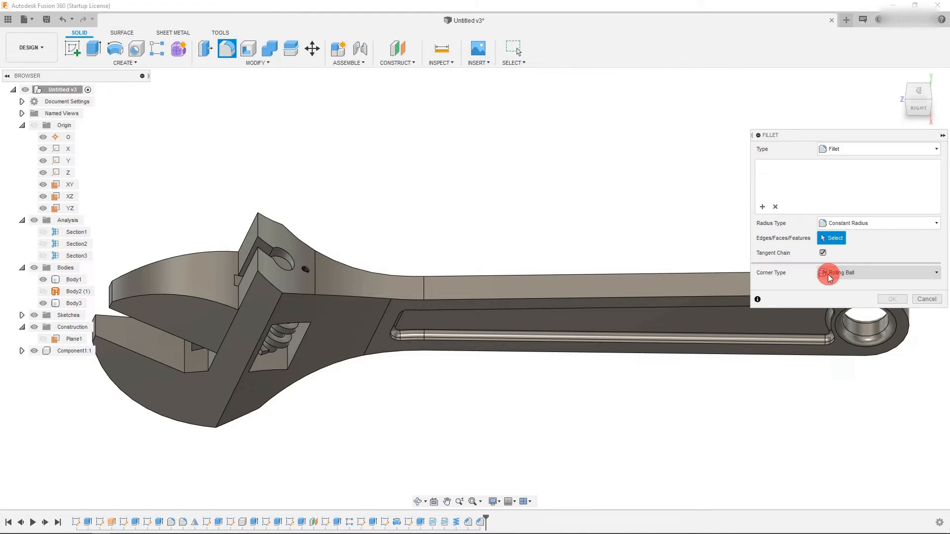
drag(780, 137, 690, 66)
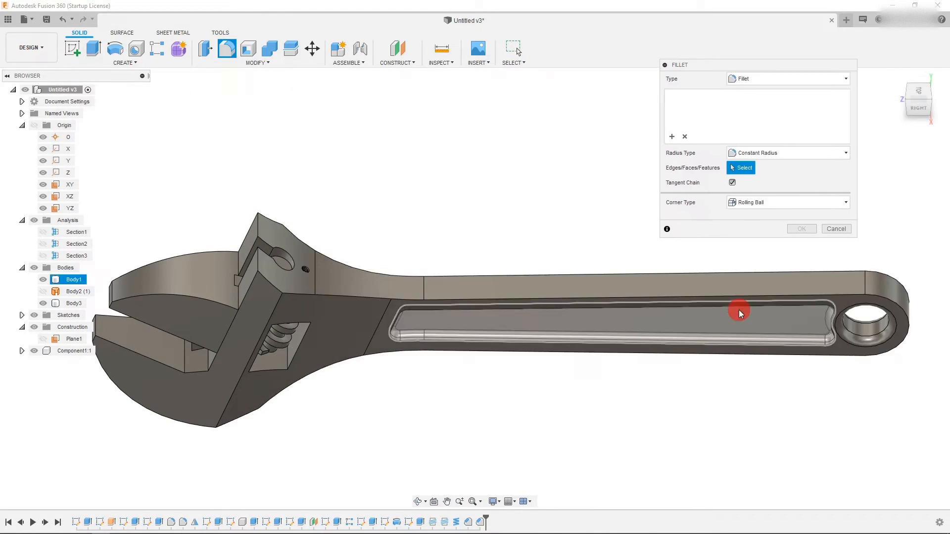
click(738, 300)
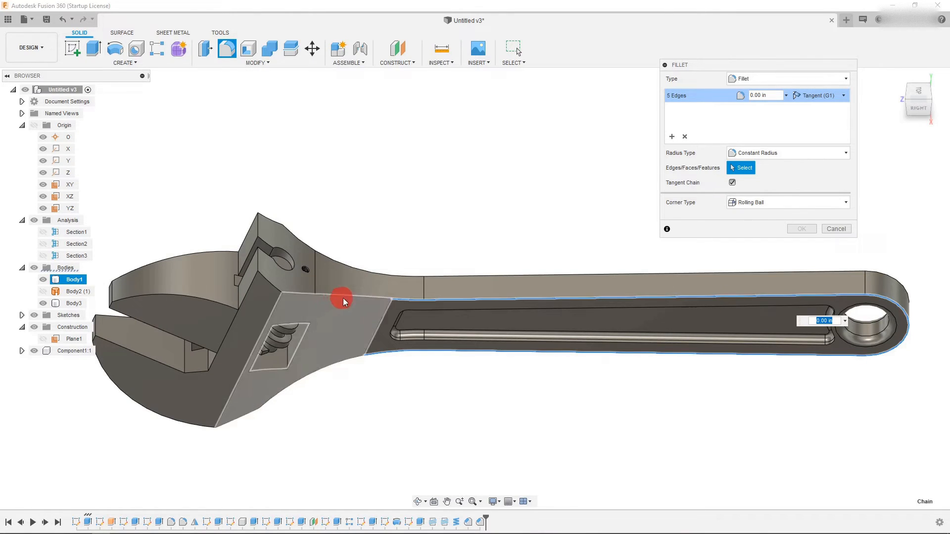
click(365, 299)
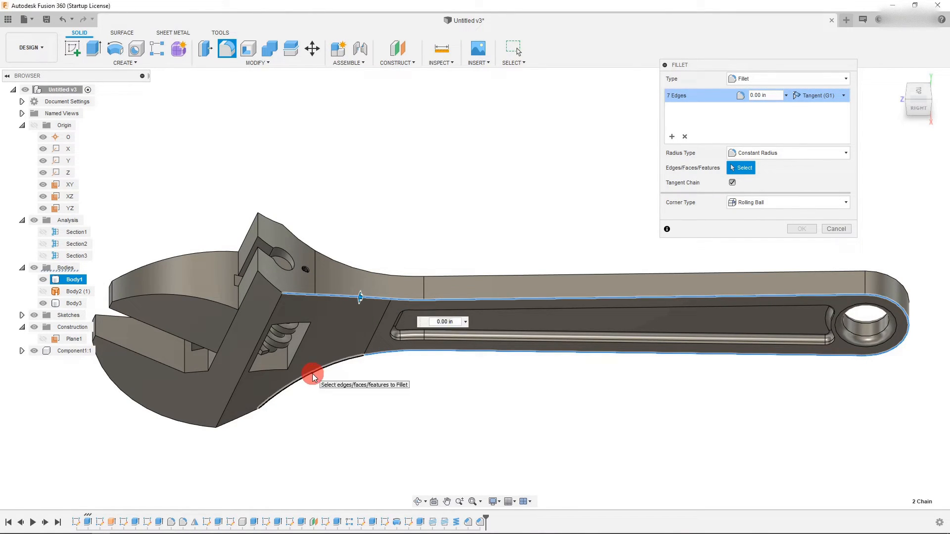
click(312, 374)
click(244, 417)
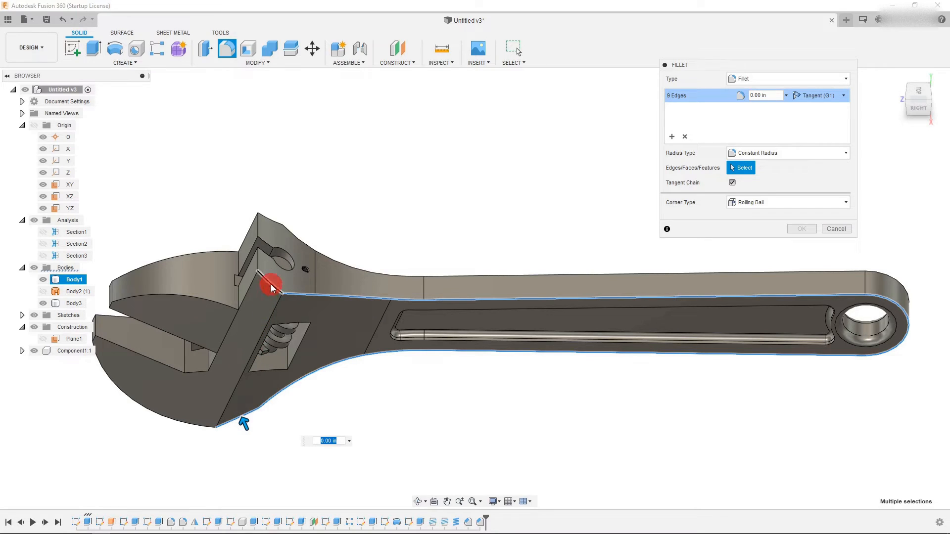
click(271, 287)
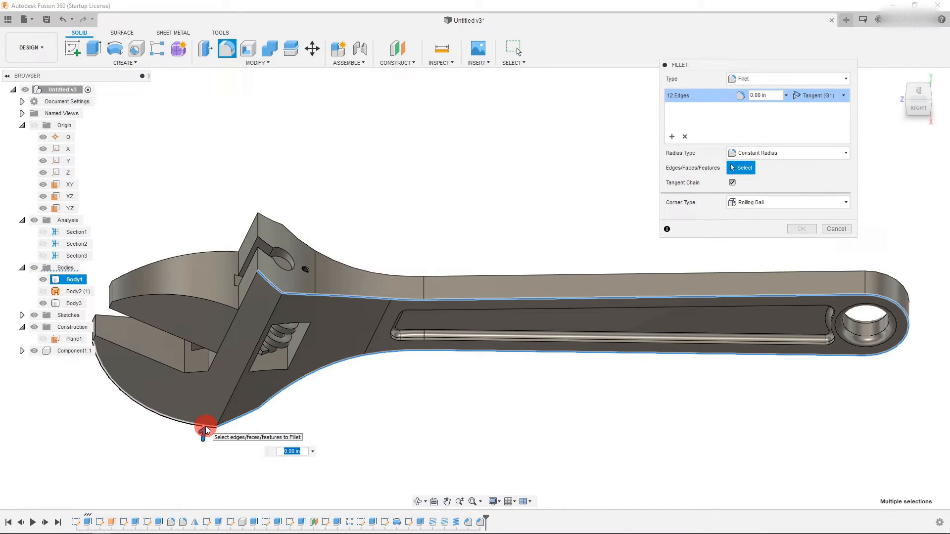
drag(208, 433, 435, 421)
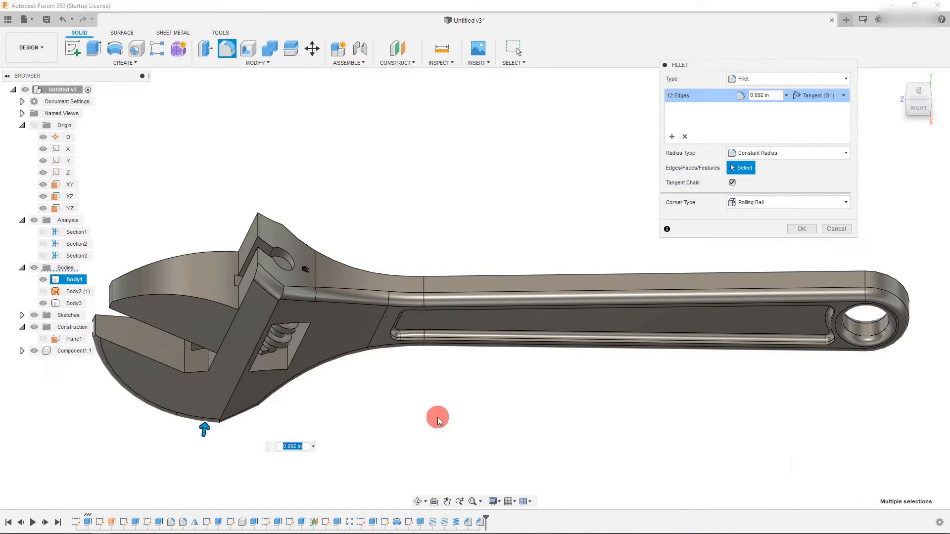
- Add a second fillet set of the opposite side's outline edges with radius 0.092 in and finish the fillet
click(923, 88)
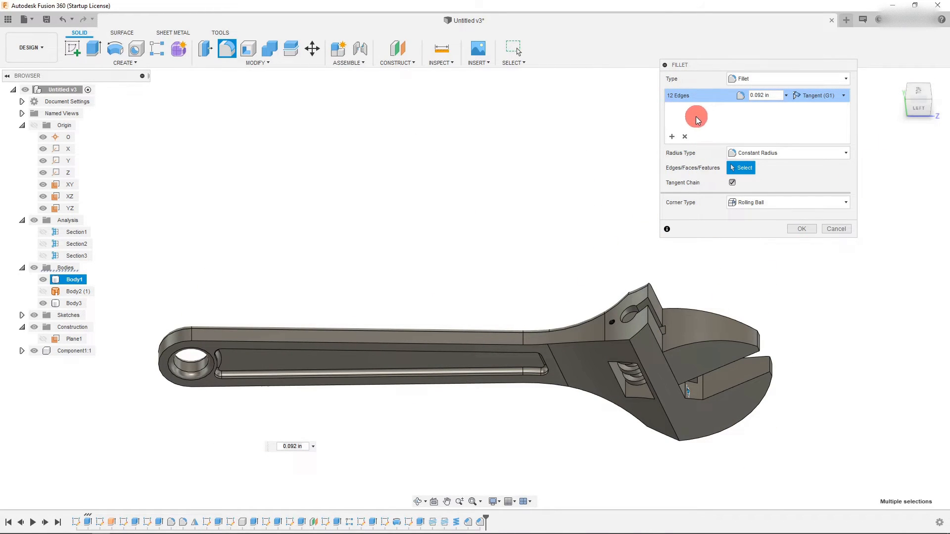
click(681, 136)
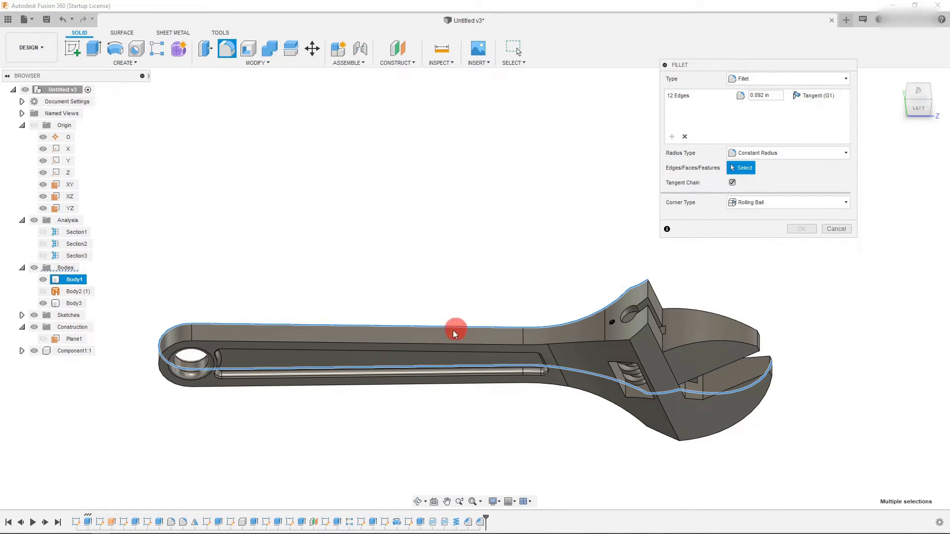
click(417, 346)
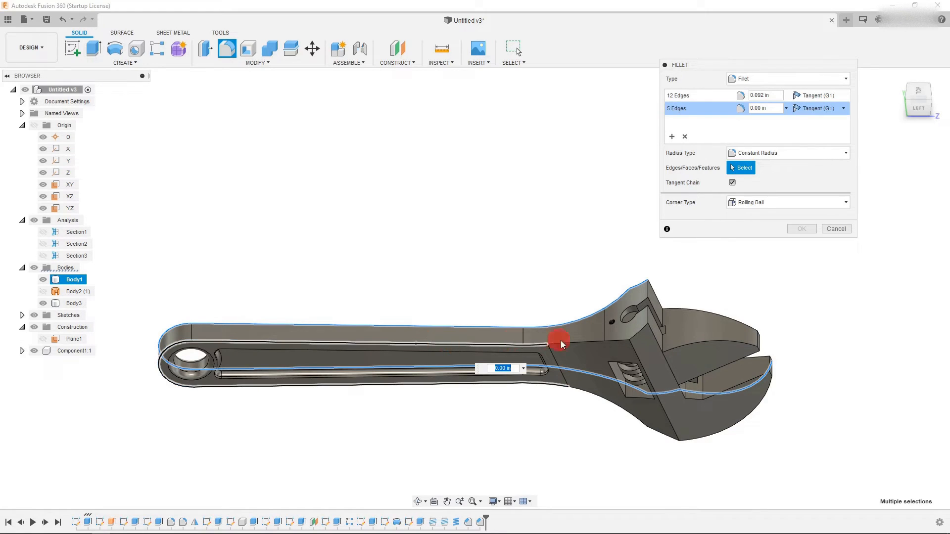
click(643, 338)
click(625, 412)
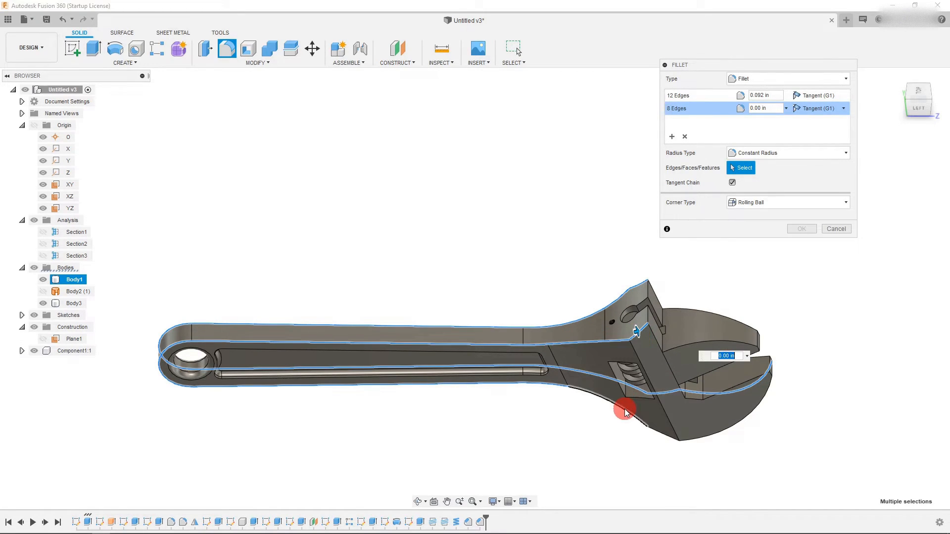
click(691, 440)
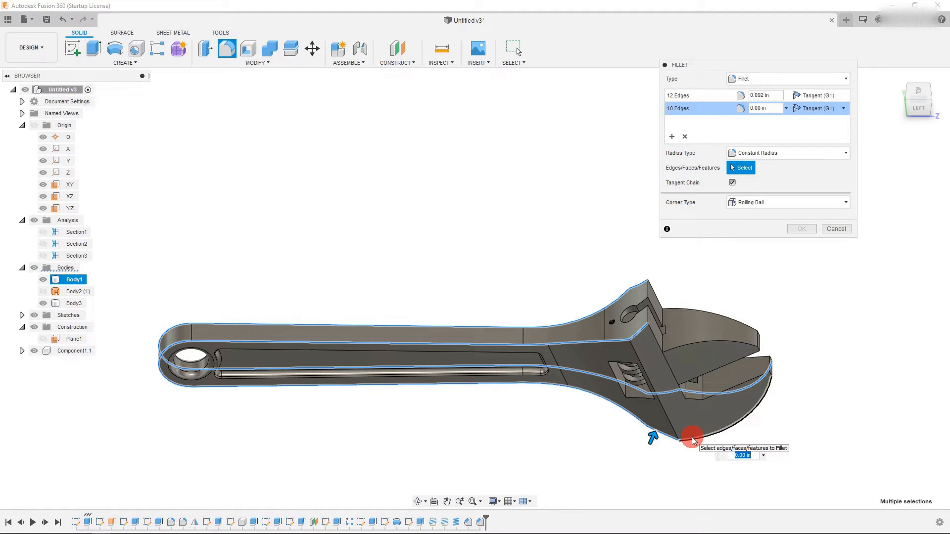
click(694, 442)
mouse_move(695, 442)
mouse_down()
mouse_move(689, 417)
mouse_move(696, 443)
mouse_up()
drag(784, 462, 780, 462)
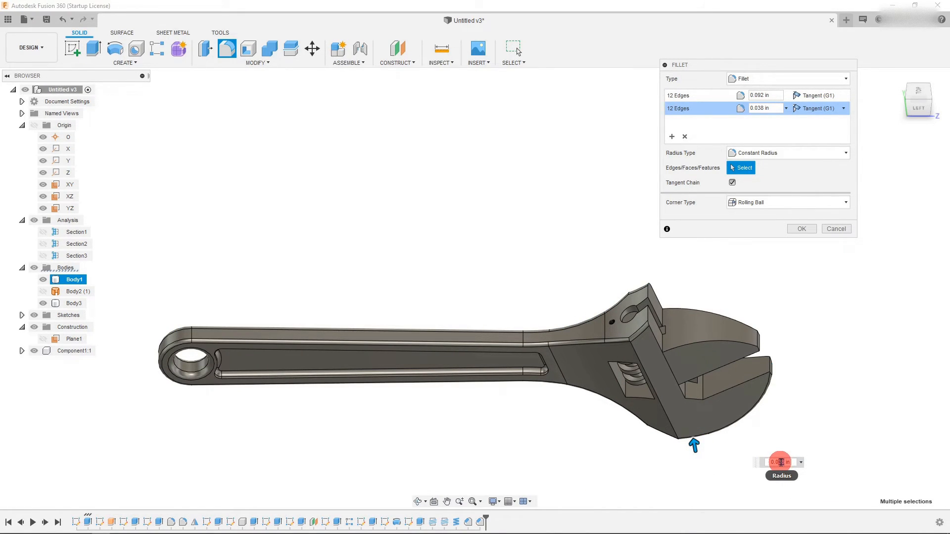
text(0.092)
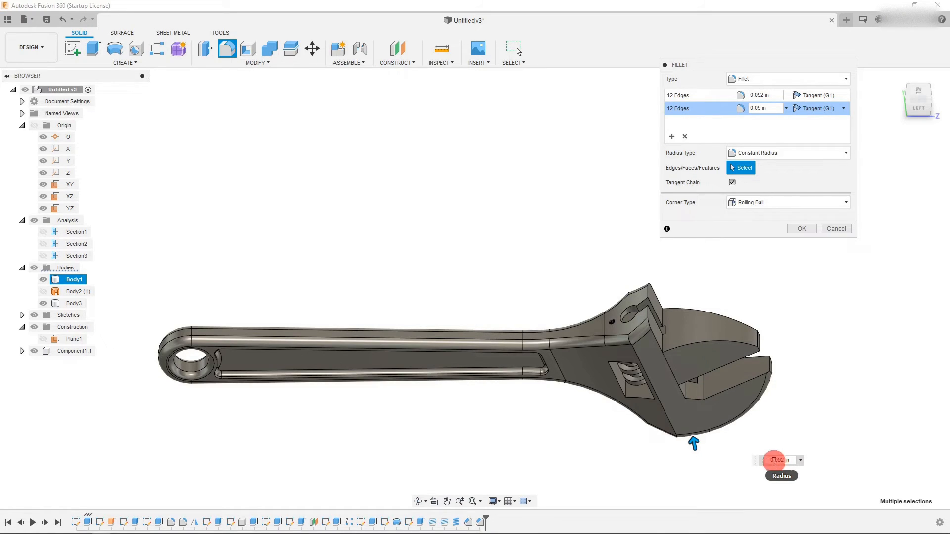
click(801, 228)
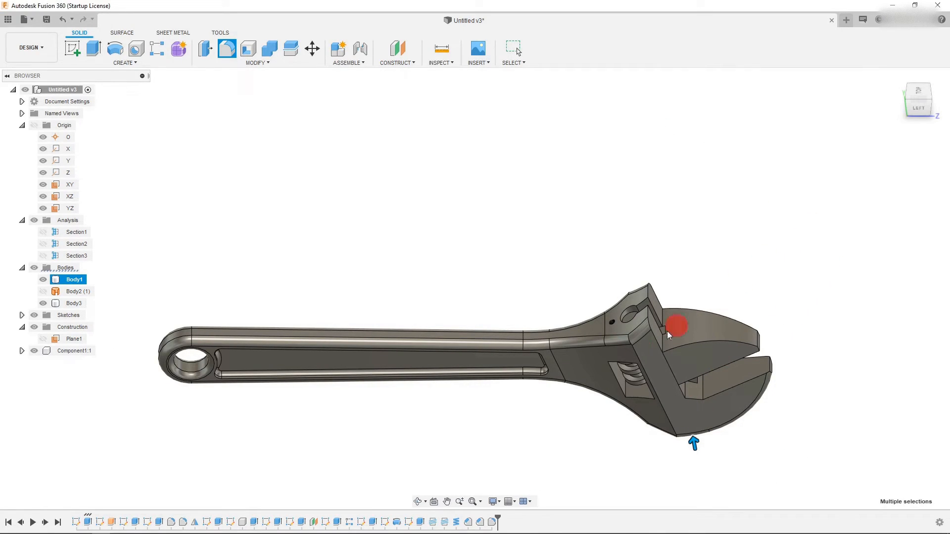
- Fillet the edge chains along the head's angled jaw face with a 0.004 in radius
click(389, 501)
click(423, 501)
drag(424, 491, 568, 382)
scroll(335, 218, up, 3)
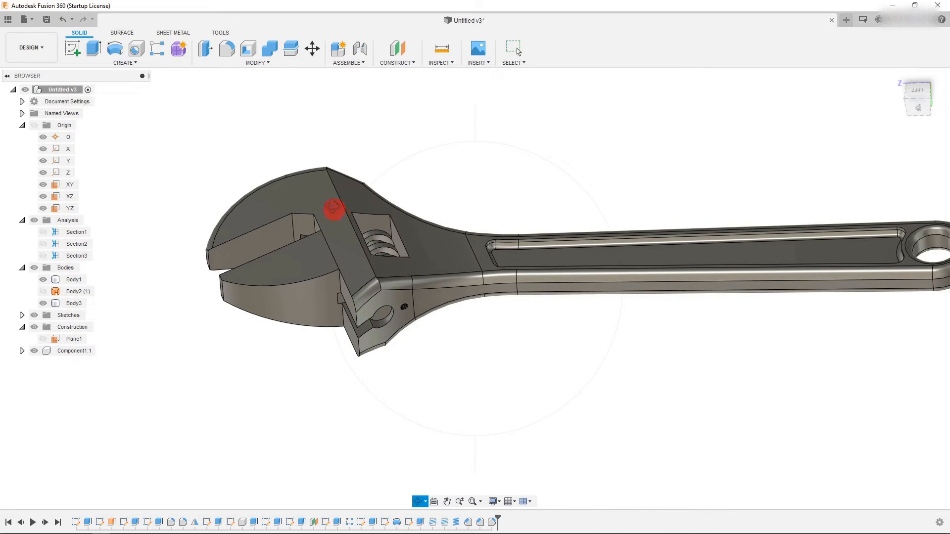
key(Escape)
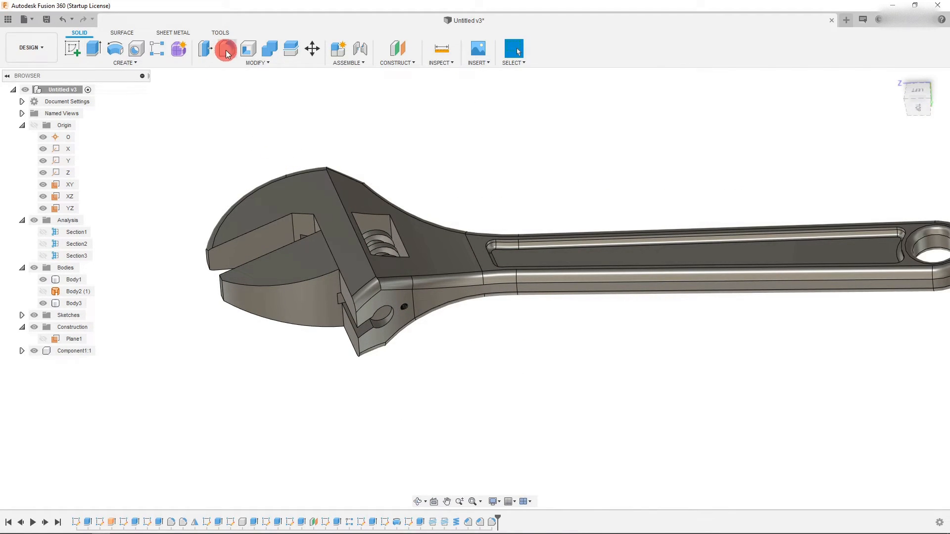
click(227, 48)
click(339, 201)
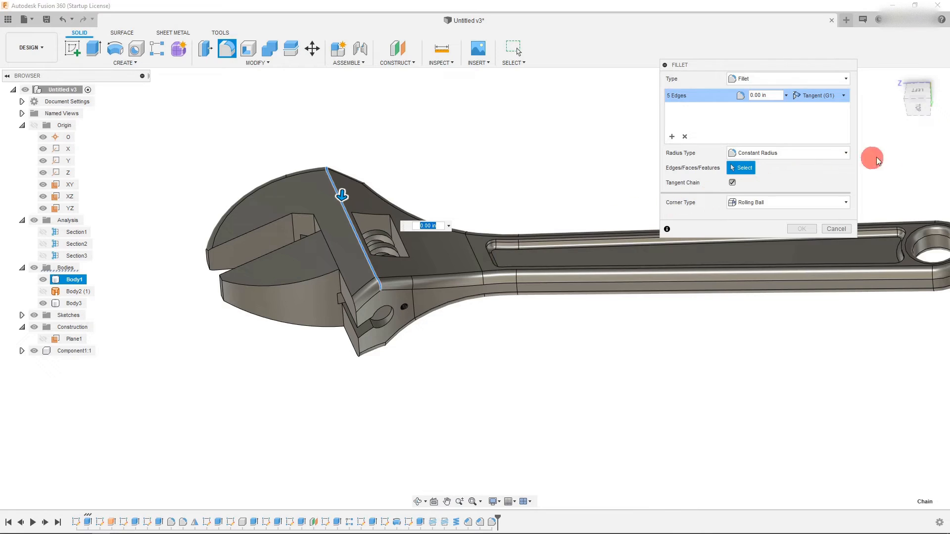
mouse_move(919, 119)
mouse_down()
mouse_move(914, 111)
mouse_move(455, 346)
mouse_move(372, 365)
mouse_up()
click(371, 365)
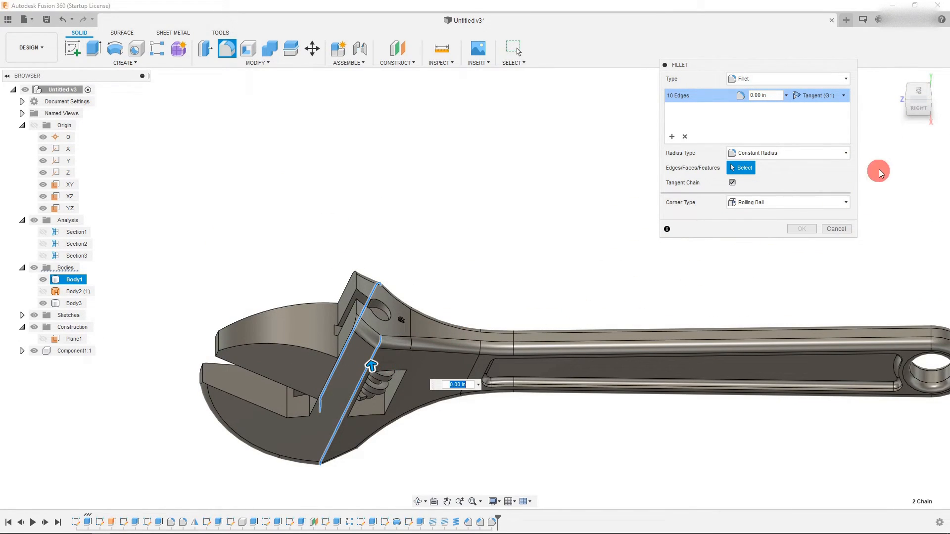
click(920, 89)
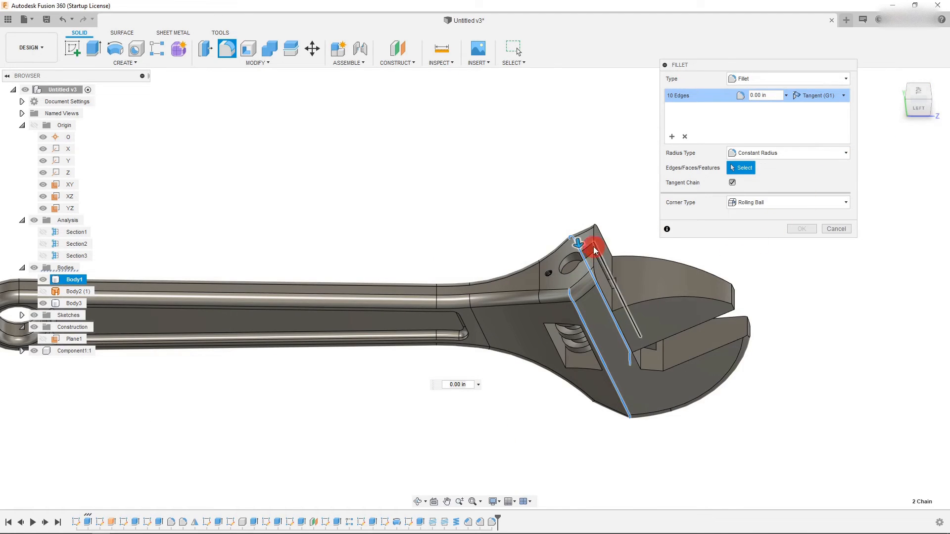
drag(582, 243, 586, 246)
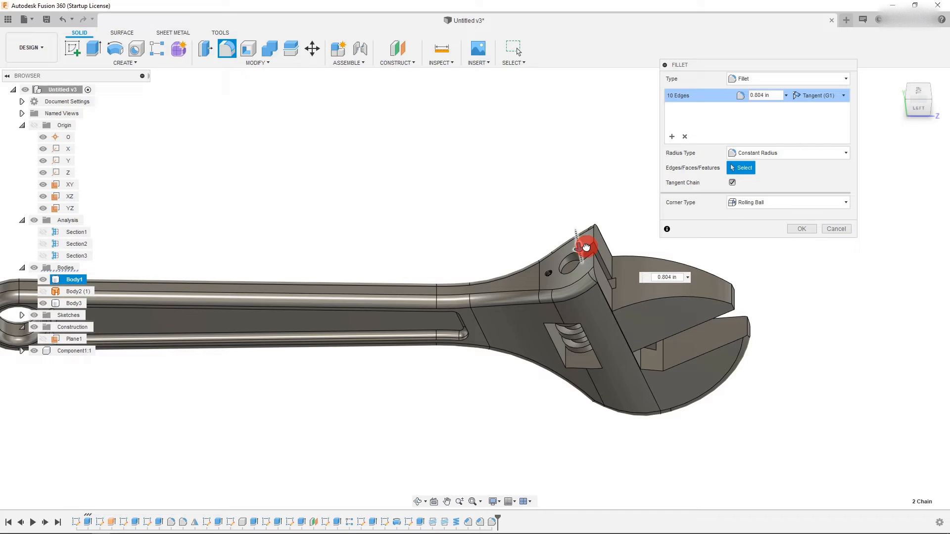
click(917, 97)
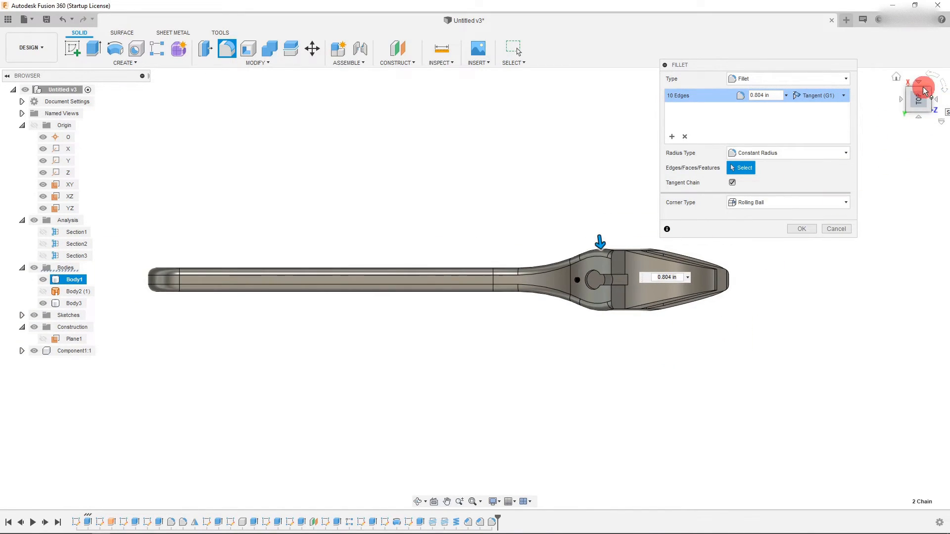
click(919, 94)
scroll(619, 402, down, 2)
scroll(660, 241, up, 3)
scroll(627, 294, down, 3)
scroll(525, 322, up, 2)
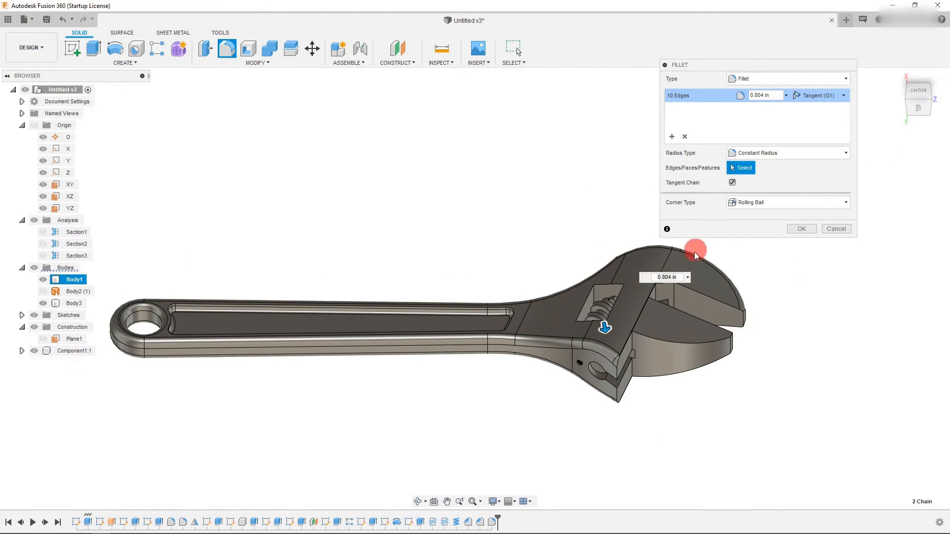
click(795, 230)
click(642, 424)
scroll(642, 424, down, 1)
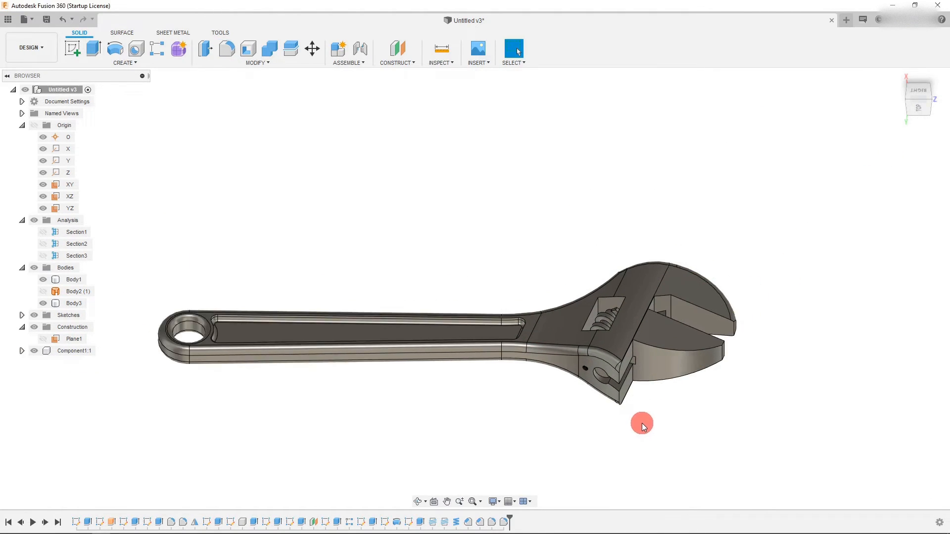
drag(915, 95, 922, 87)
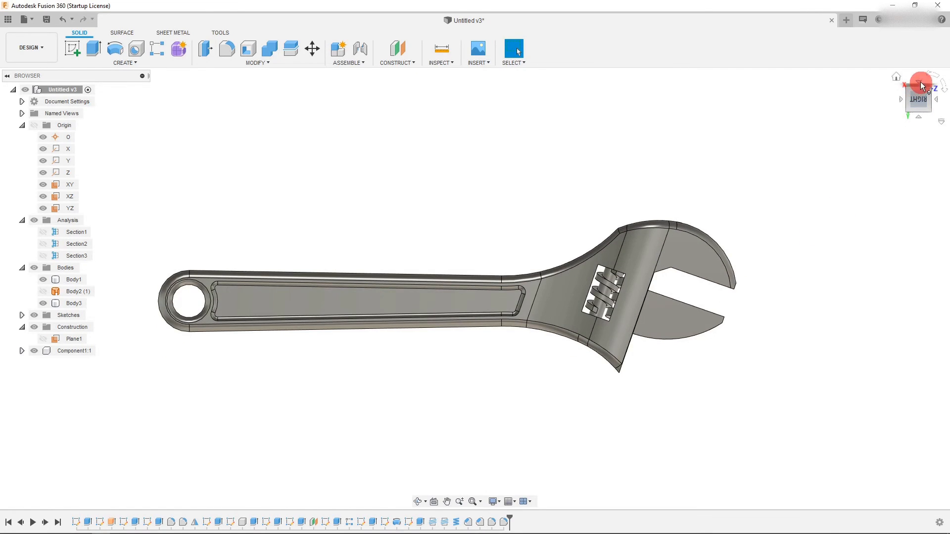
- Fillet the two rim edges of the pin hole in the wrench head
click(936, 77)
click(937, 76)
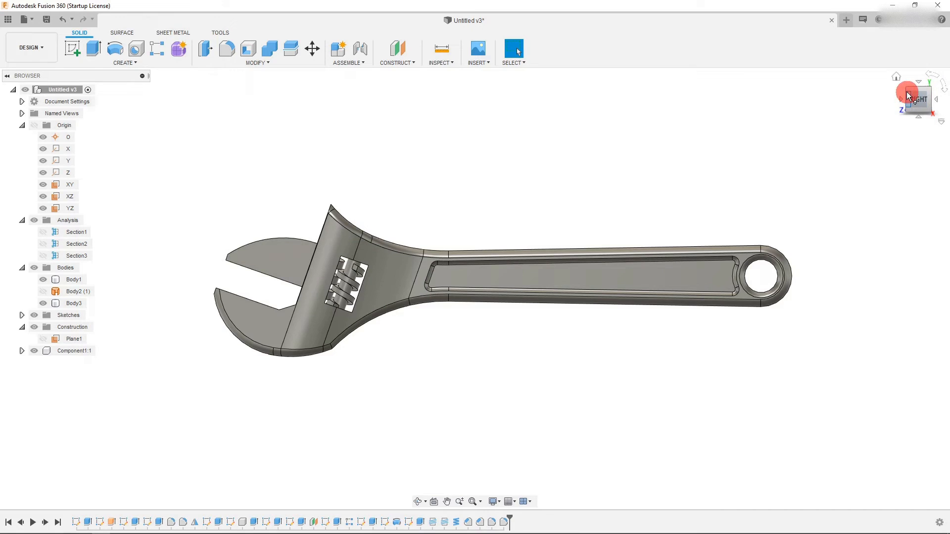
click(908, 95)
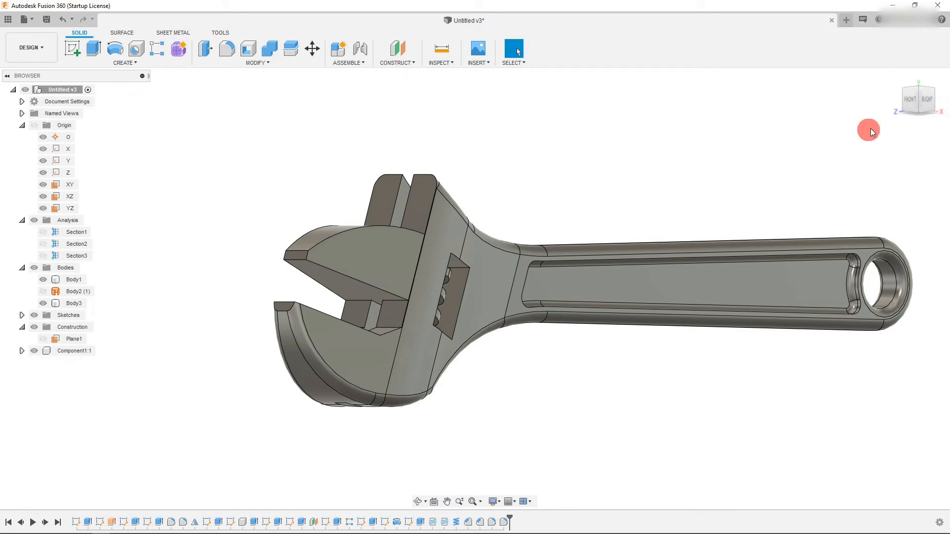
click(926, 89)
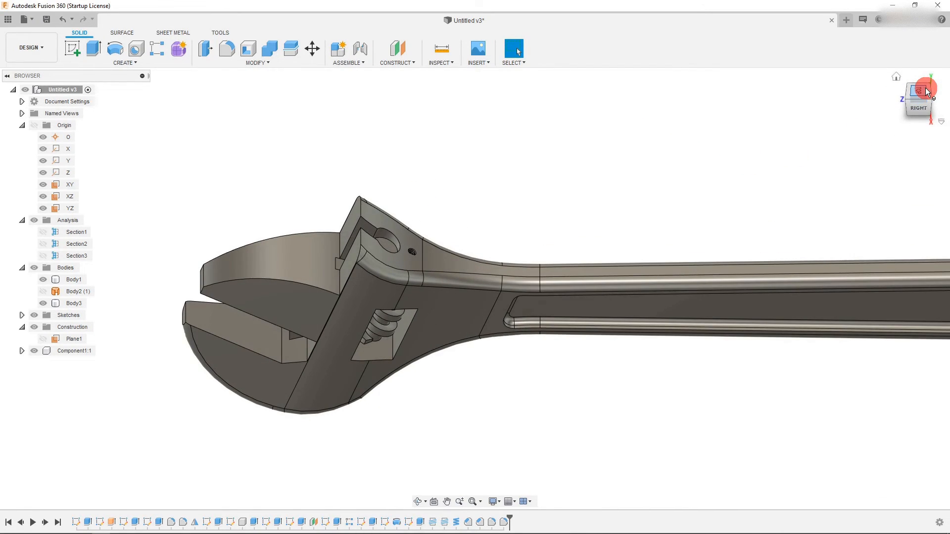
scroll(381, 221, up, 4)
scroll(382, 221, up, 2)
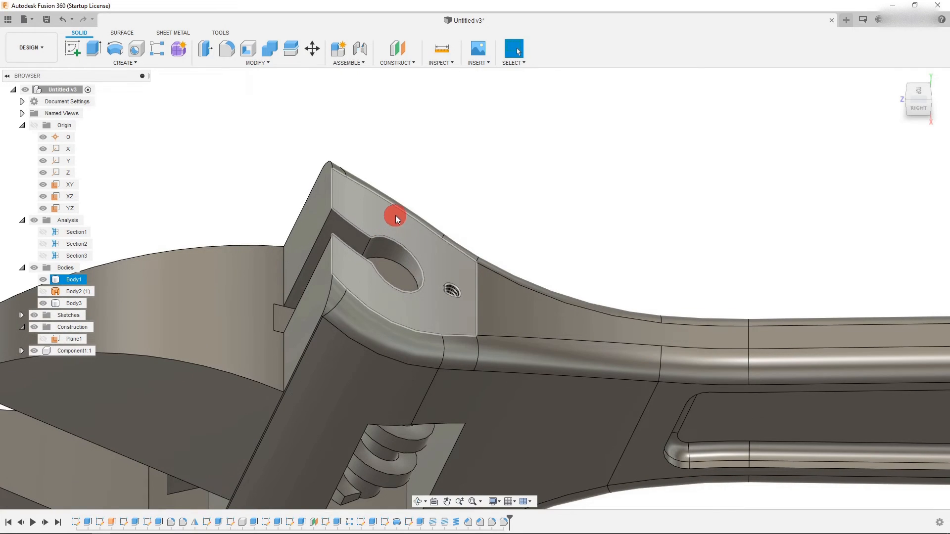
scroll(478, 233, down, 2)
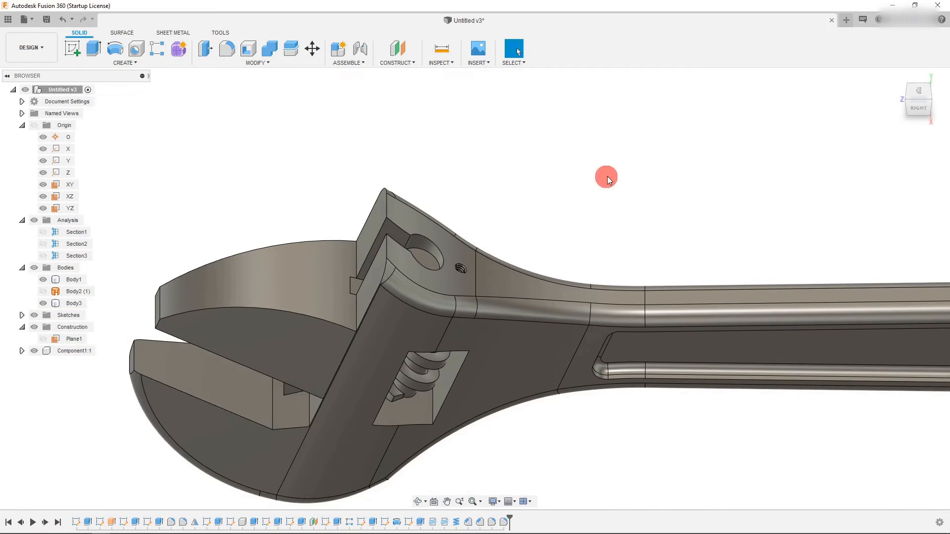
scroll(599, 181, down, 2)
scroll(472, 151, up, 2)
click(230, 53)
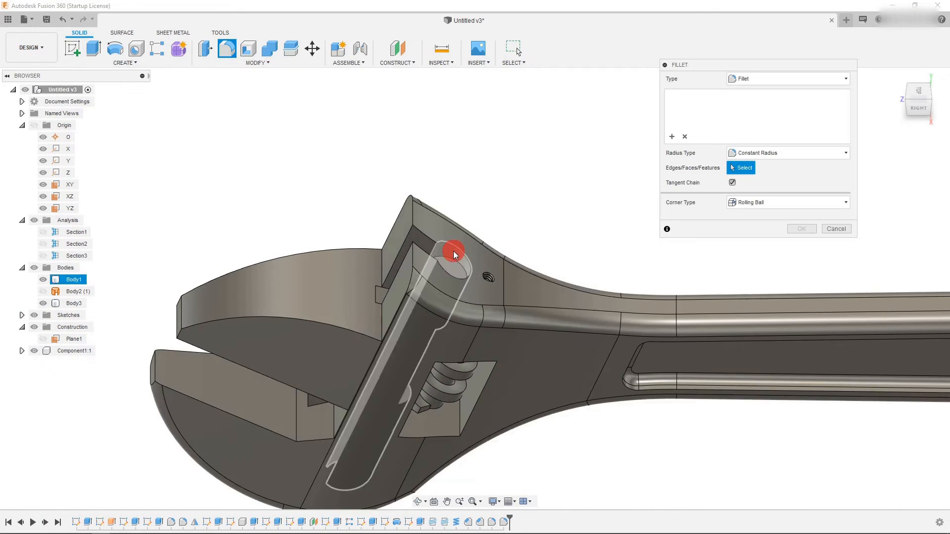
click(453, 248)
click(428, 238)
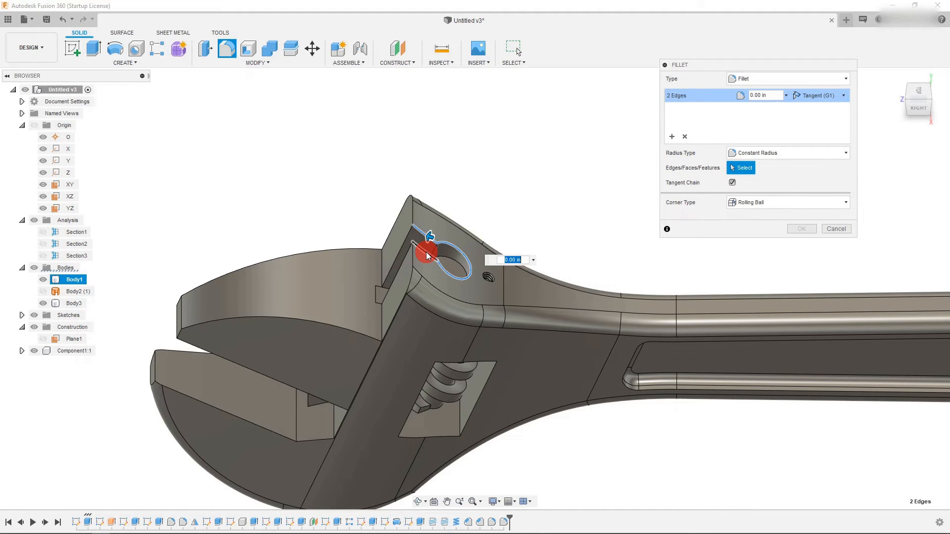
drag(427, 247, 428, 249)
click(793, 230)
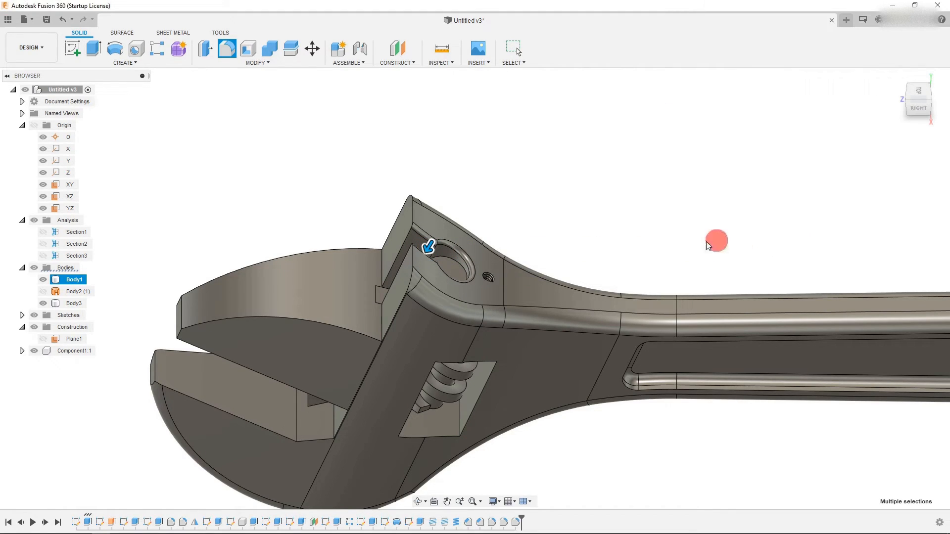
- Start a fillet on four edges of the worm window opening and set the radius to 0.026 in
scroll(504, 247, down, 3)
scroll(492, 381, up, 2)
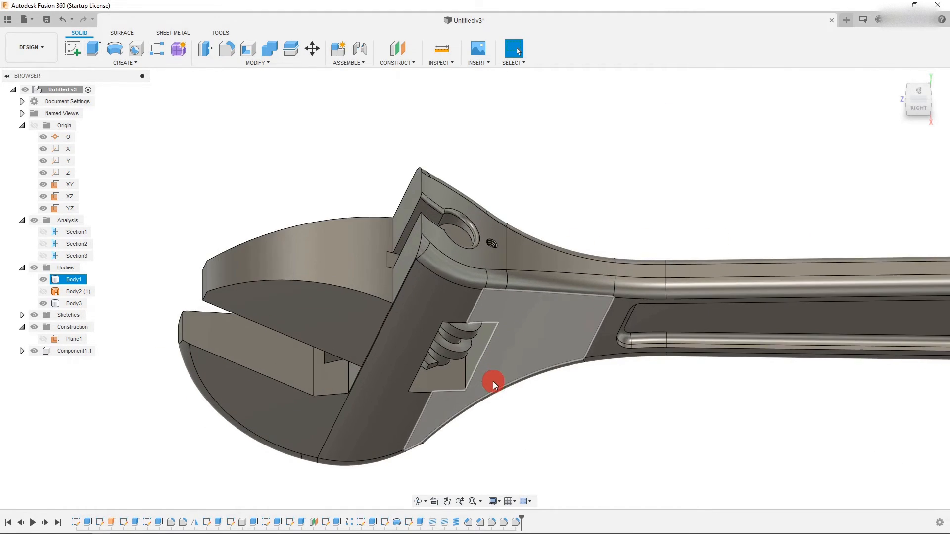
click(921, 109)
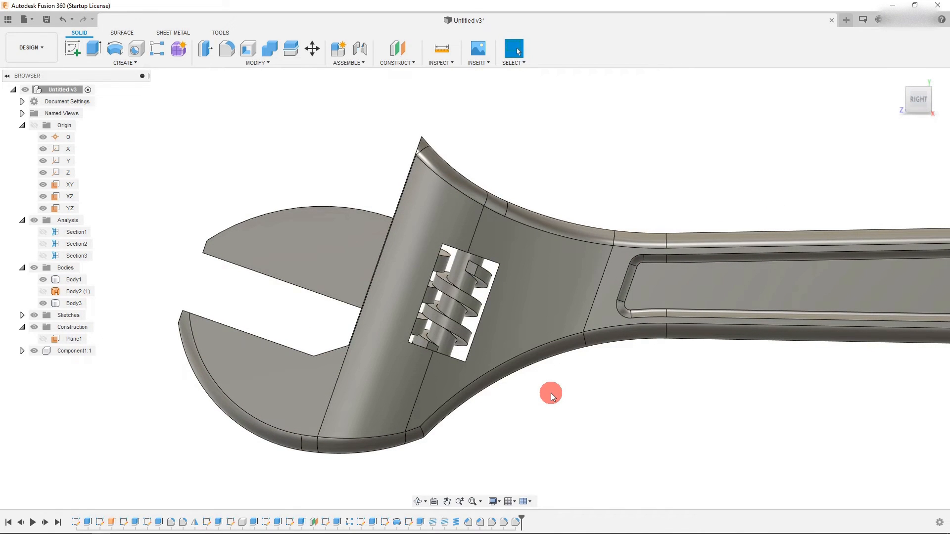
click(418, 501)
drag(430, 470, 482, 330)
key(Escape)
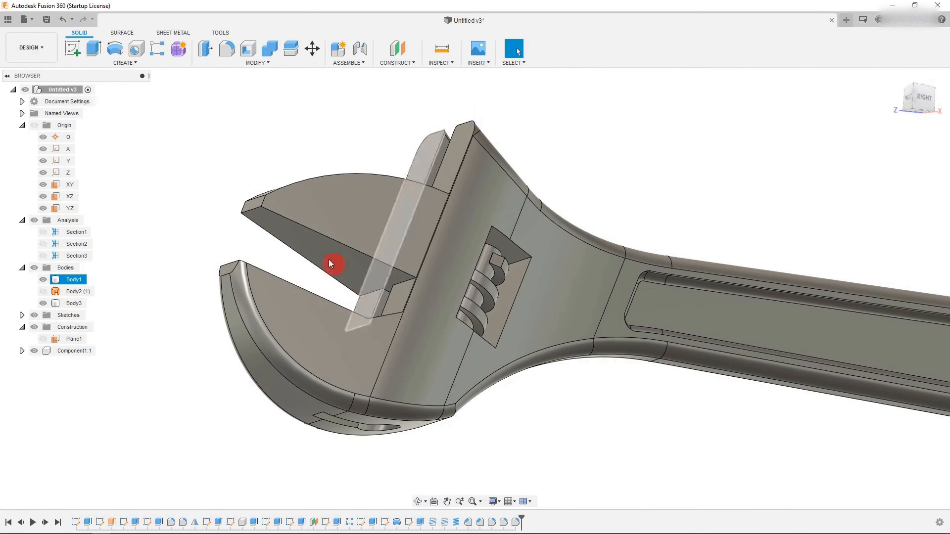
click(226, 48)
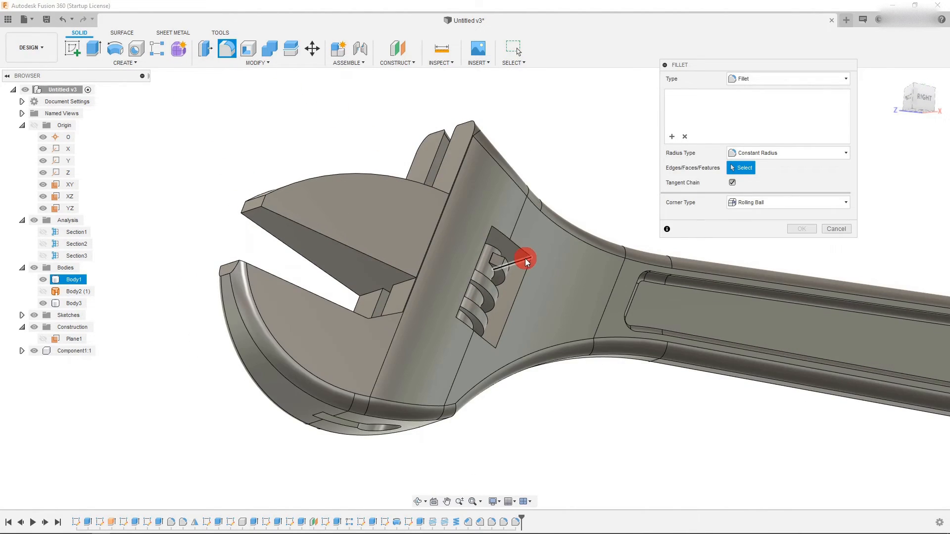
click(524, 258)
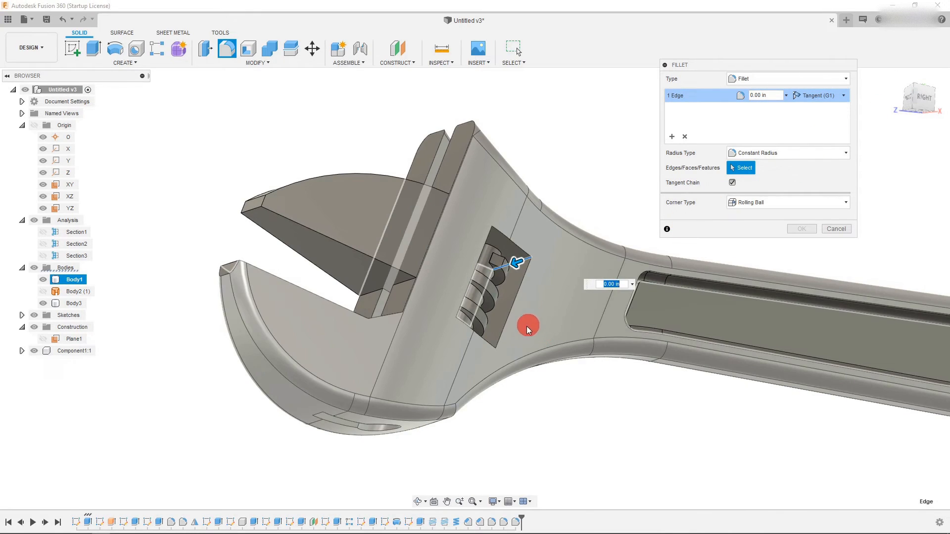
click(487, 348)
click(452, 325)
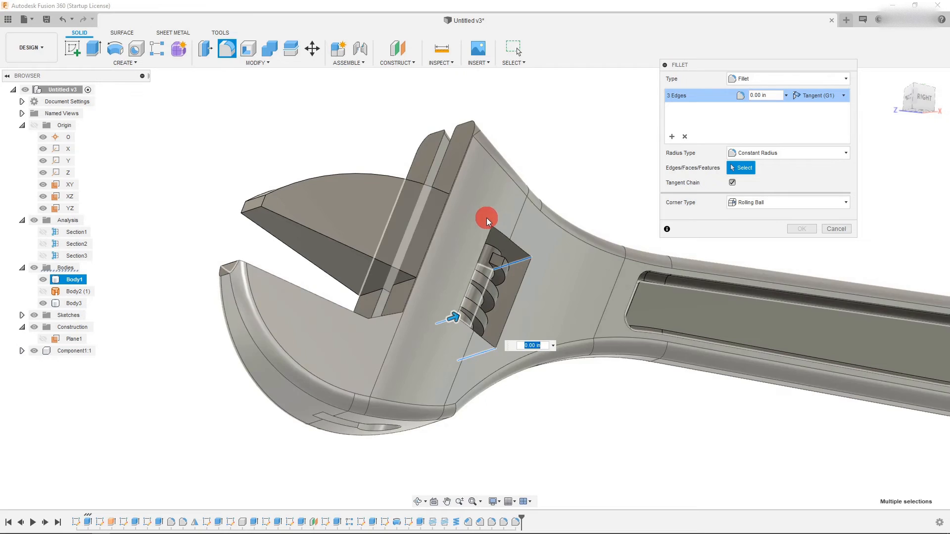
click(486, 226)
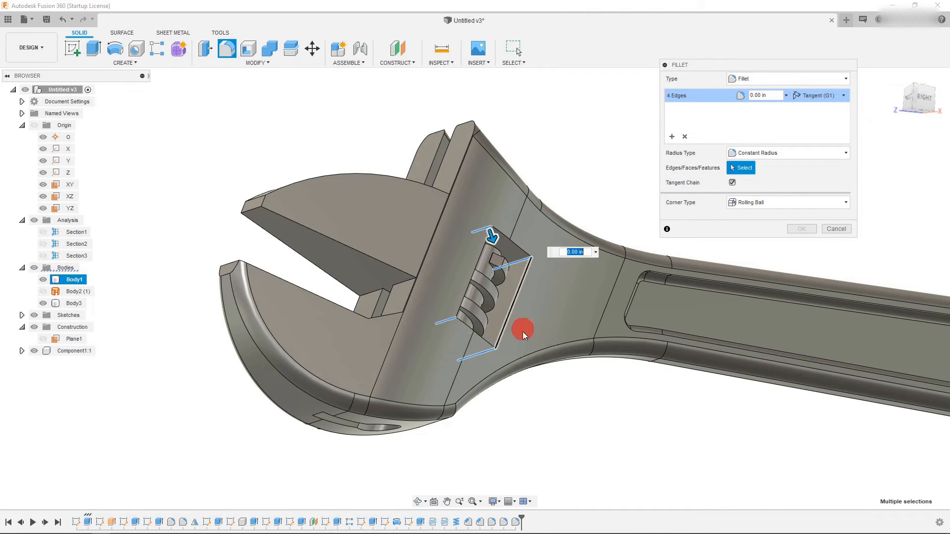
drag(495, 241, 496, 242)
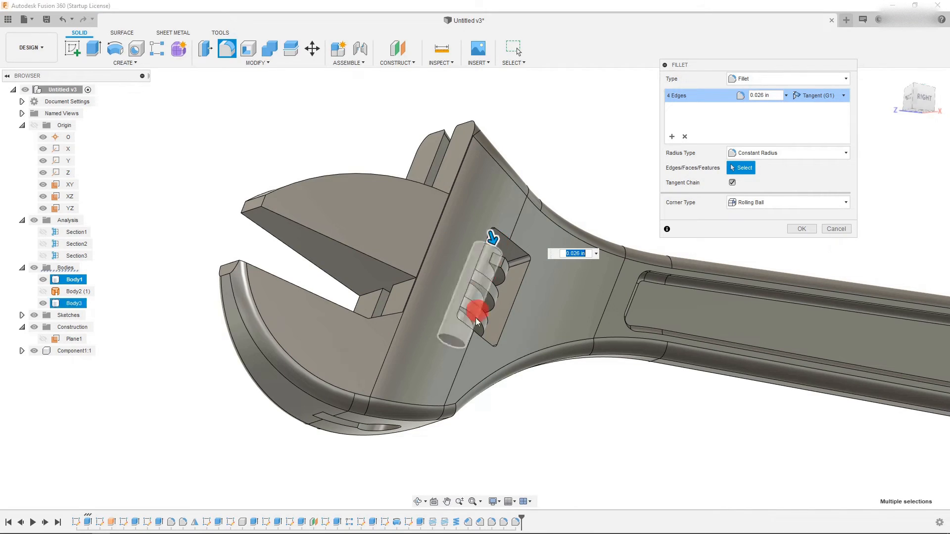
click(417, 502)
drag(539, 389, 651, 392)
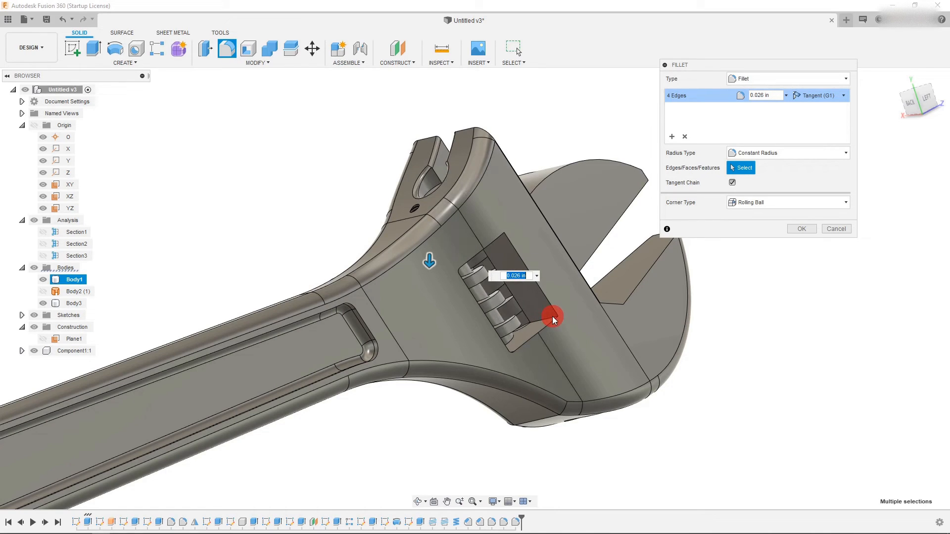
click(671, 137)
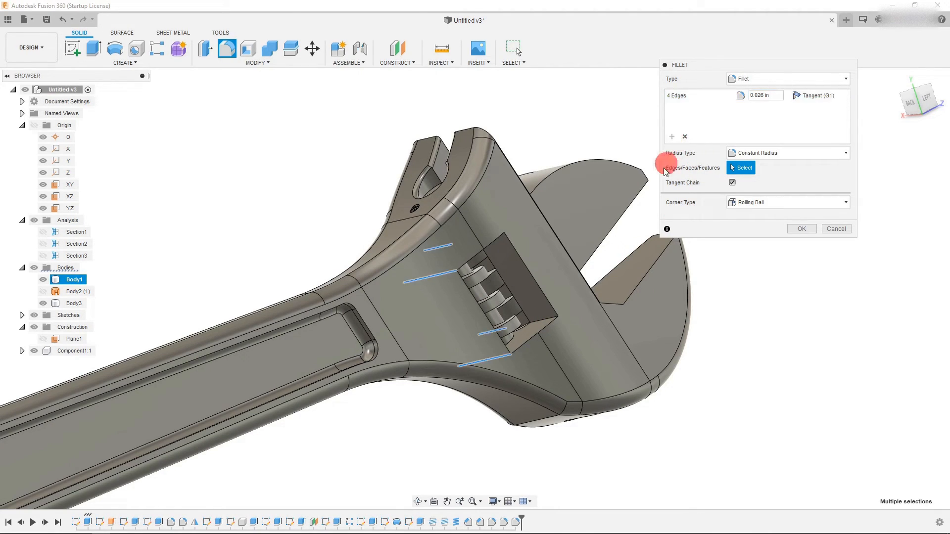
click(546, 320)
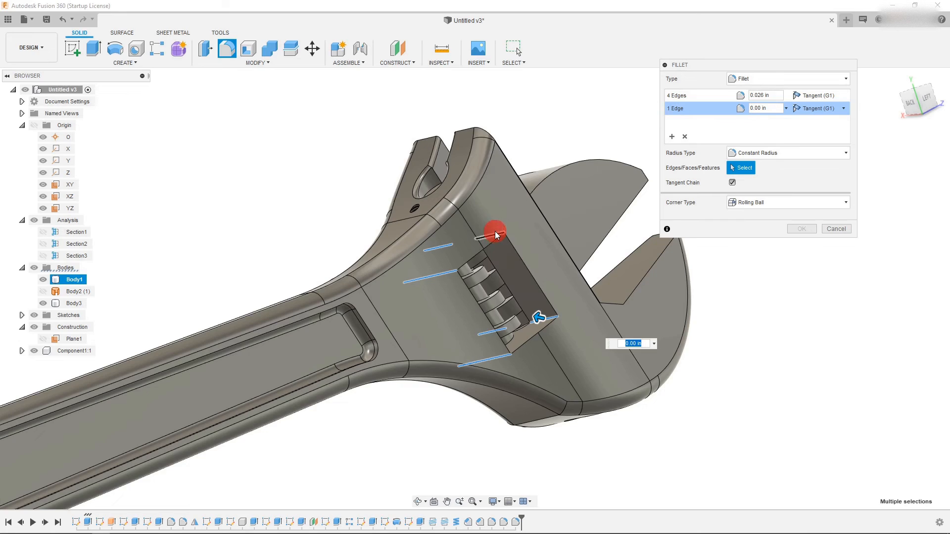
click(575, 262)
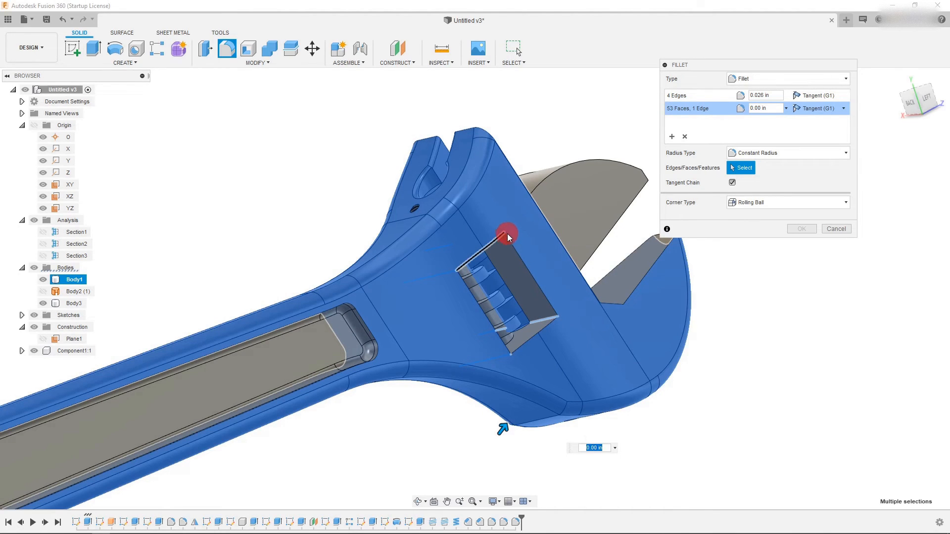
click(714, 110)
click(689, 135)
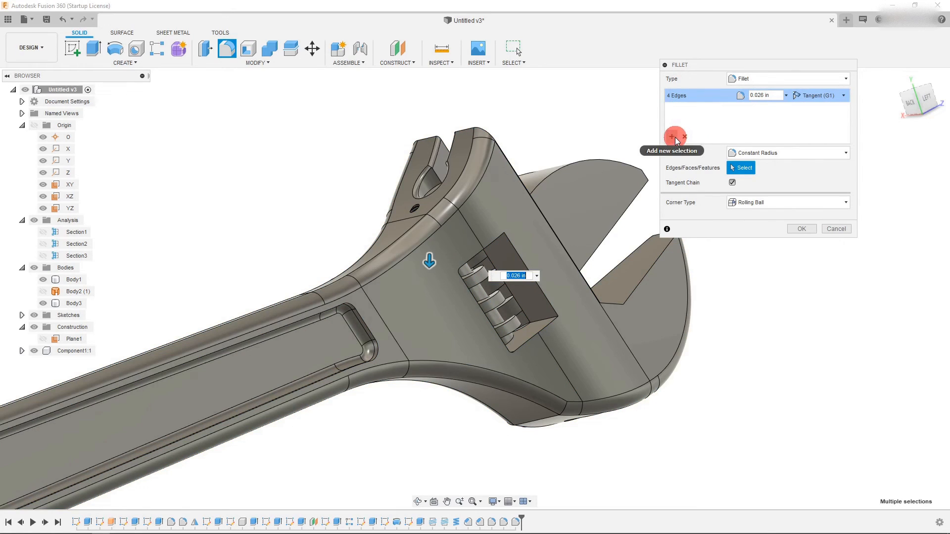
- Add a second set of two window edges on the other side with radius 0.026 in and finish the fillet
click(540, 323)
click(498, 234)
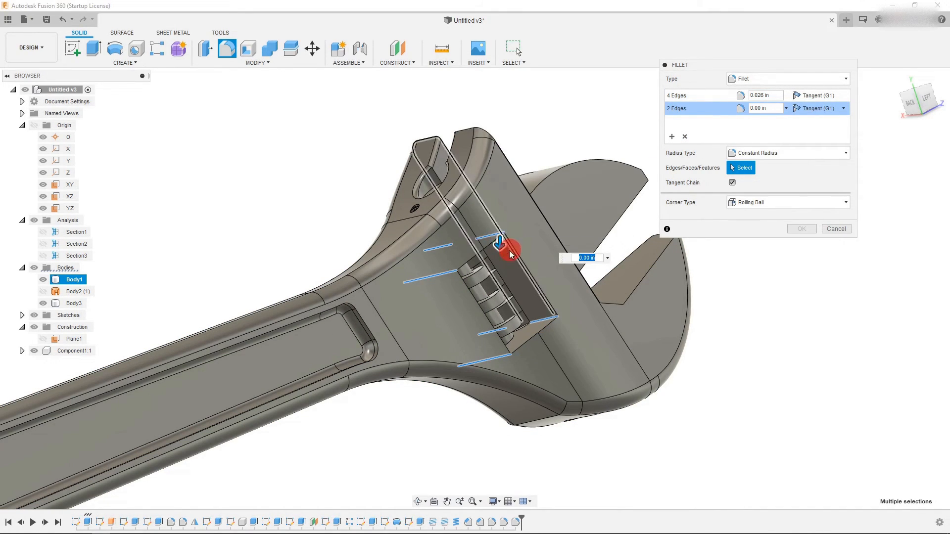
drag(498, 246, 498, 246)
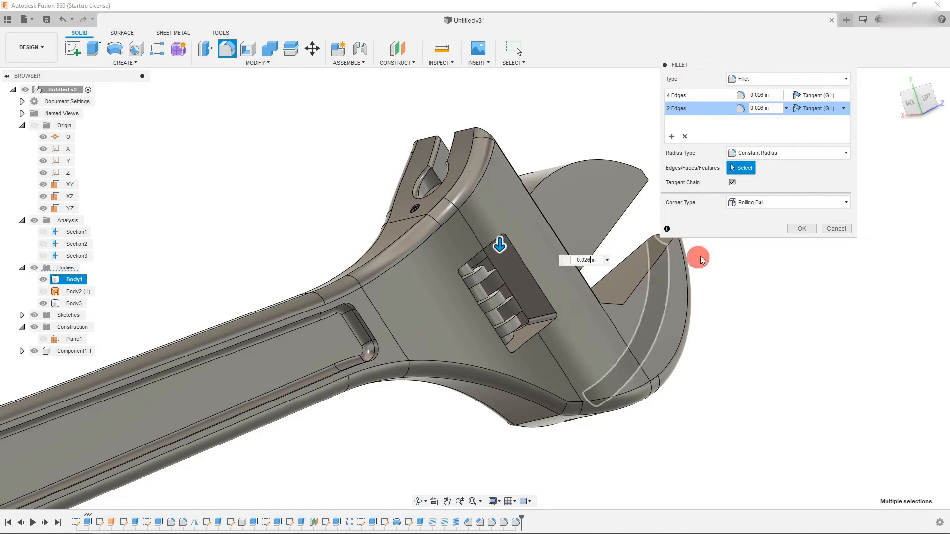
click(802, 229)
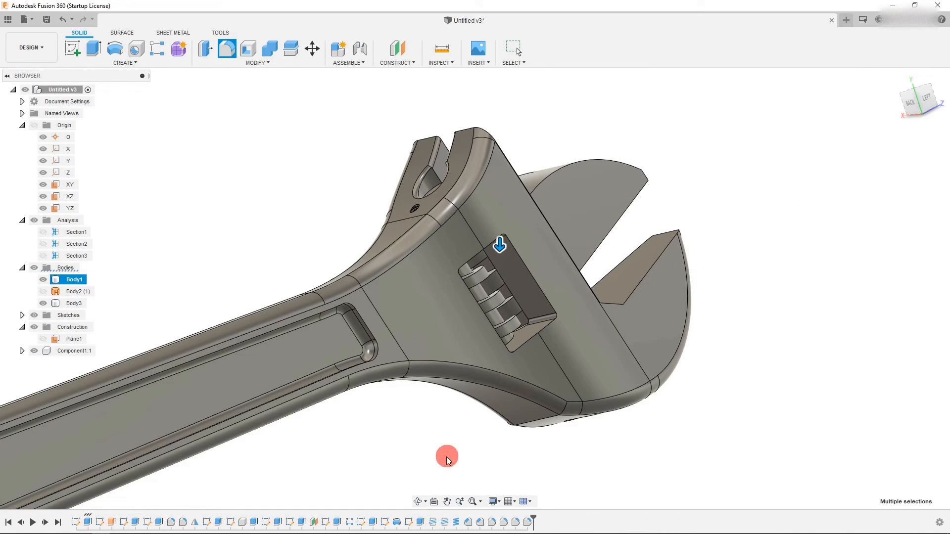
- Fillet the edge chain around the worm window's raised outline with a 0.03 in radius
click(418, 502)
drag(576, 333, 437, 284)
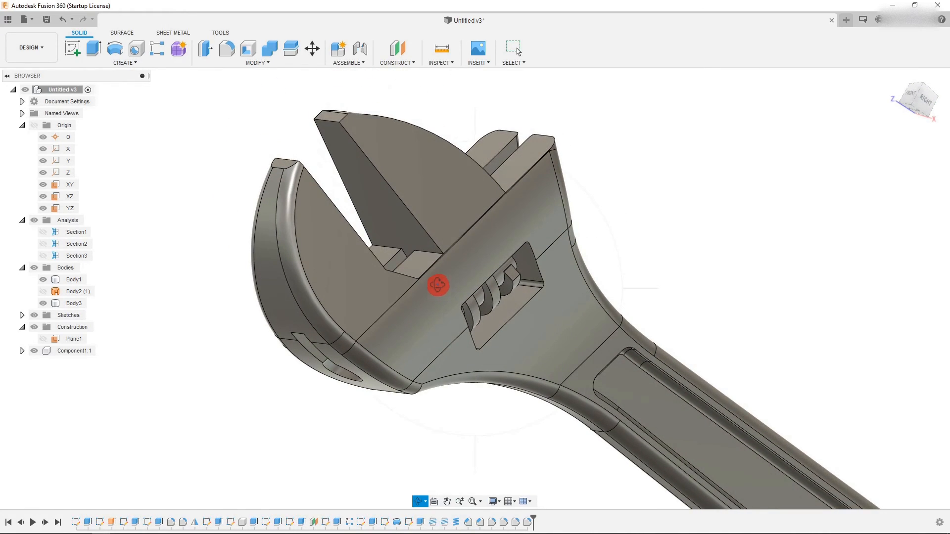
scroll(505, 249, up, 2)
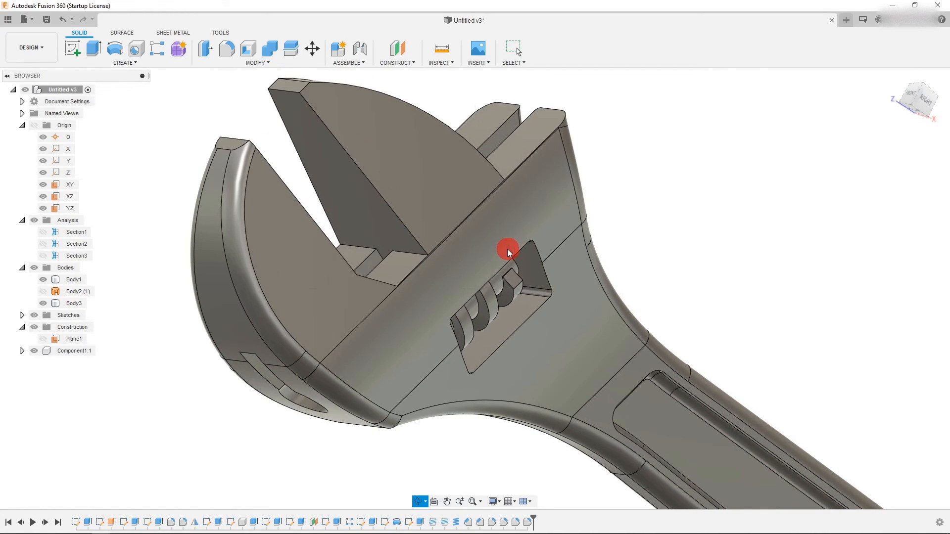
click(227, 48)
click(546, 302)
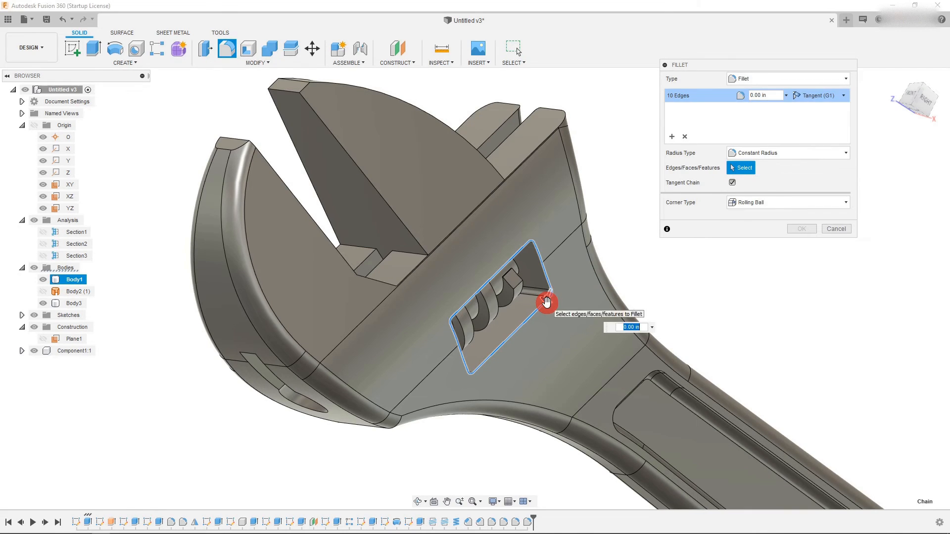
drag(545, 303, 546, 304)
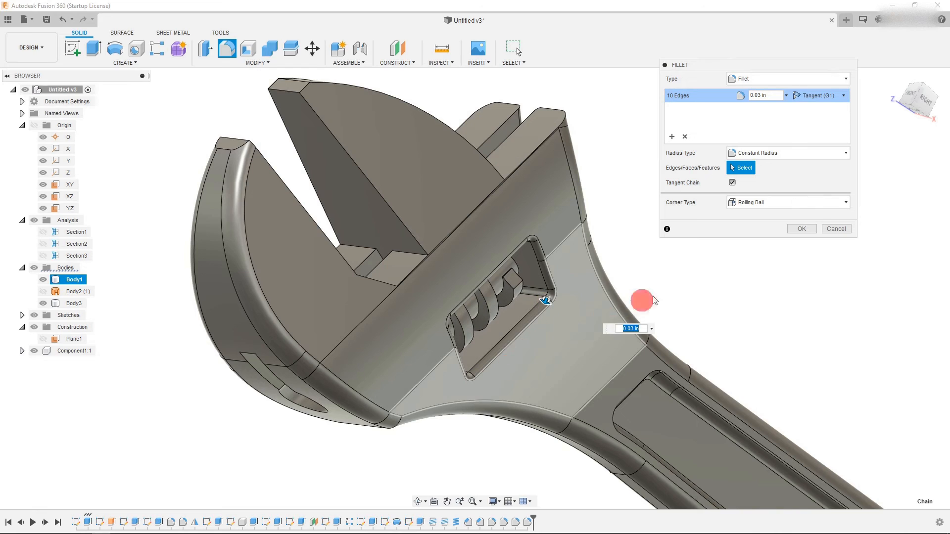
click(797, 228)
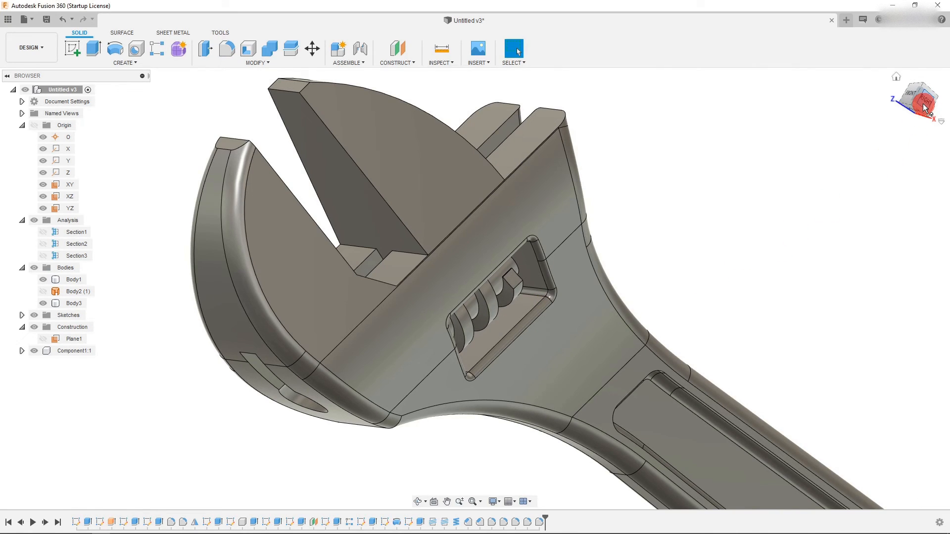
click(924, 105)
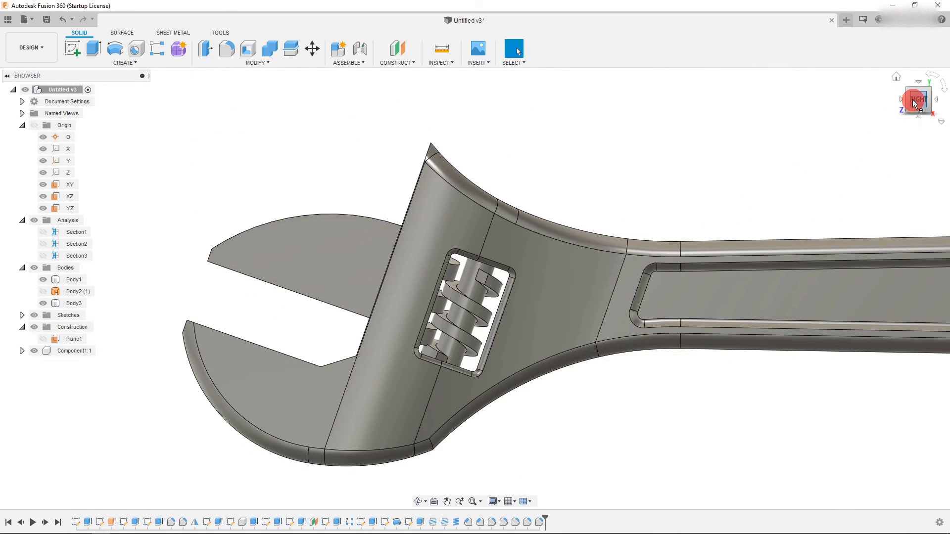
click(909, 102)
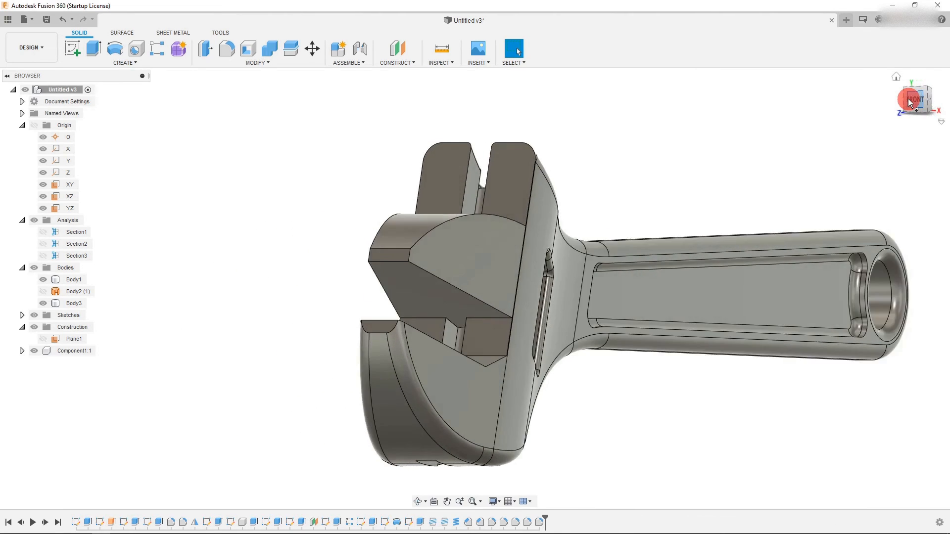
click(909, 102)
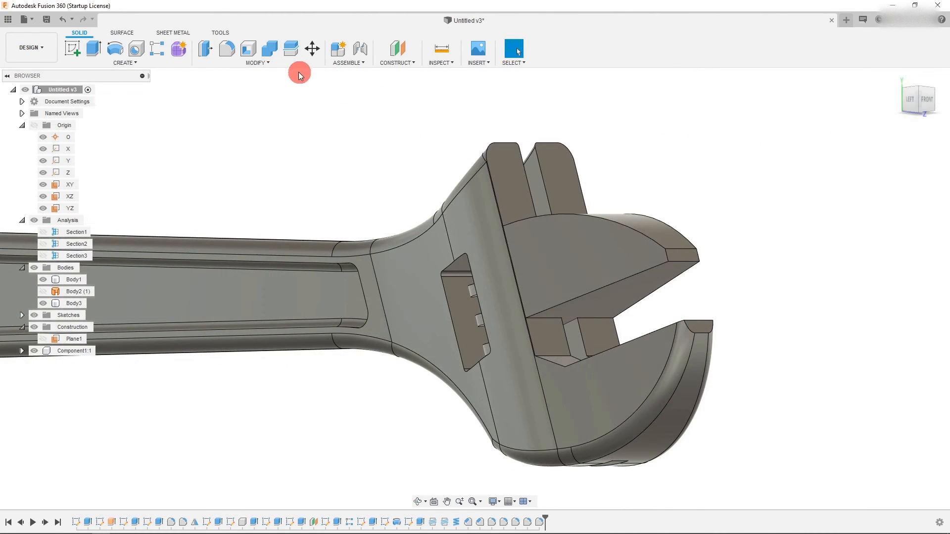
click(237, 53)
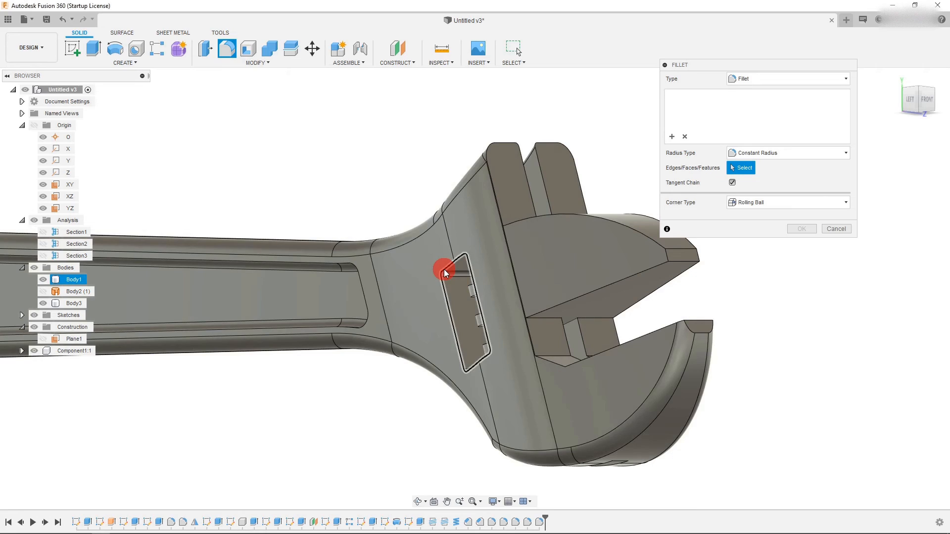
click(443, 269)
click(818, 223)
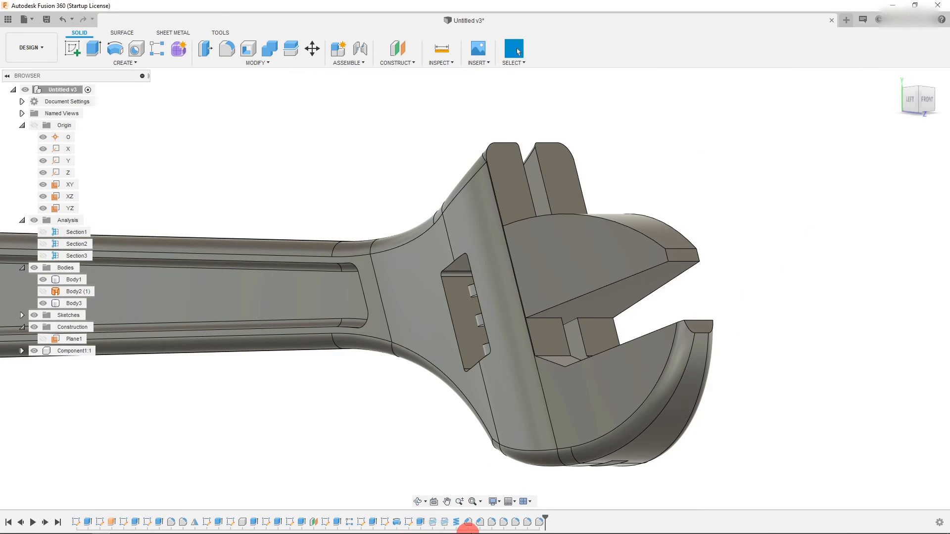
- Edit the window outline fillet, add a second set of window edges, and set both radii to 0.04 in
right_click(540, 528)
click(554, 432)
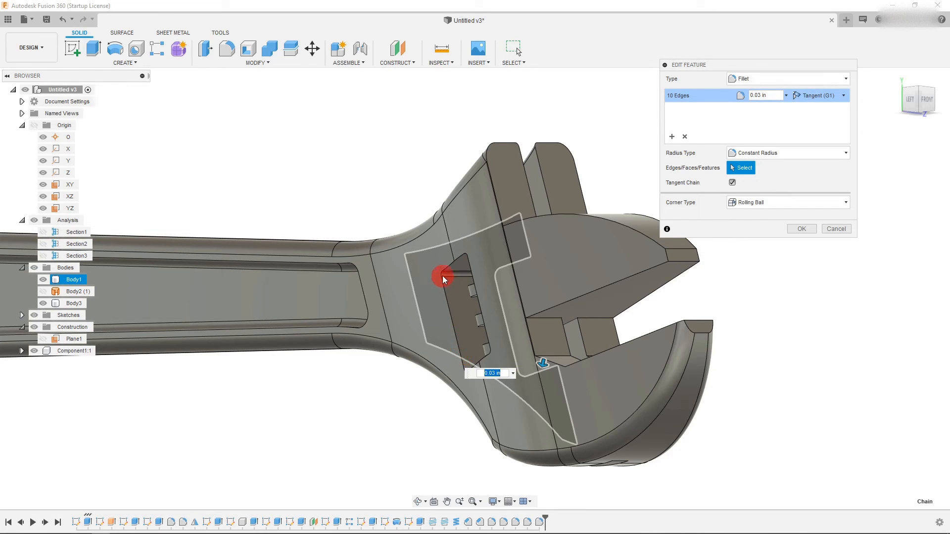
click(459, 257)
click(673, 137)
click(473, 275)
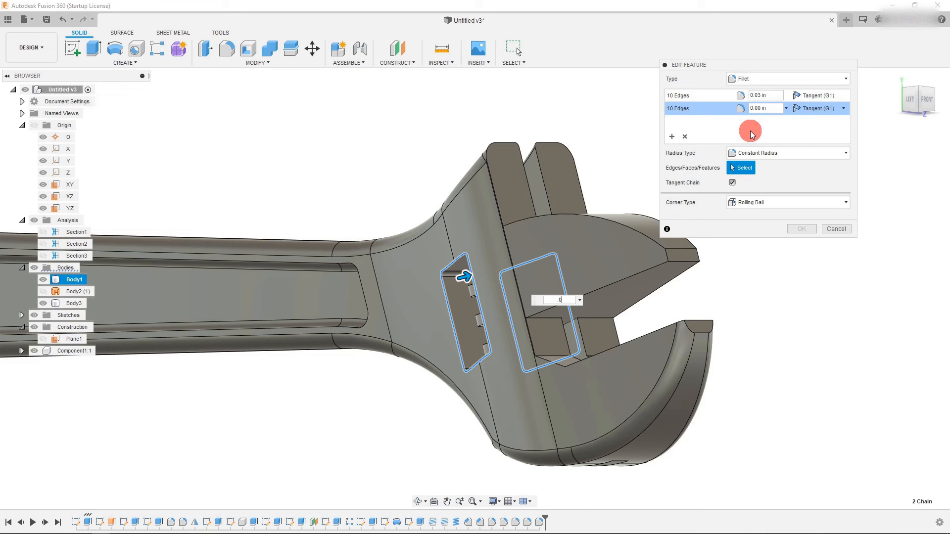
click(762, 109)
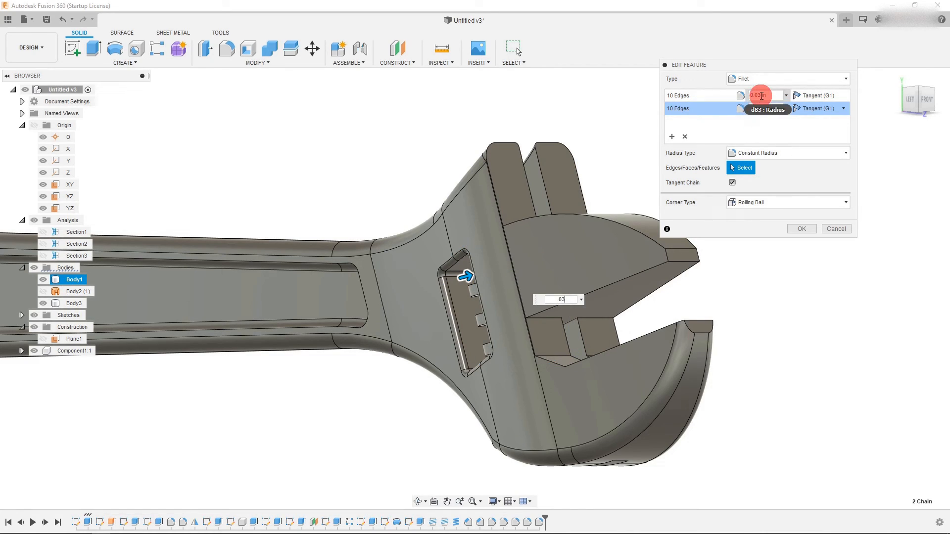
click(760, 95)
text(4)
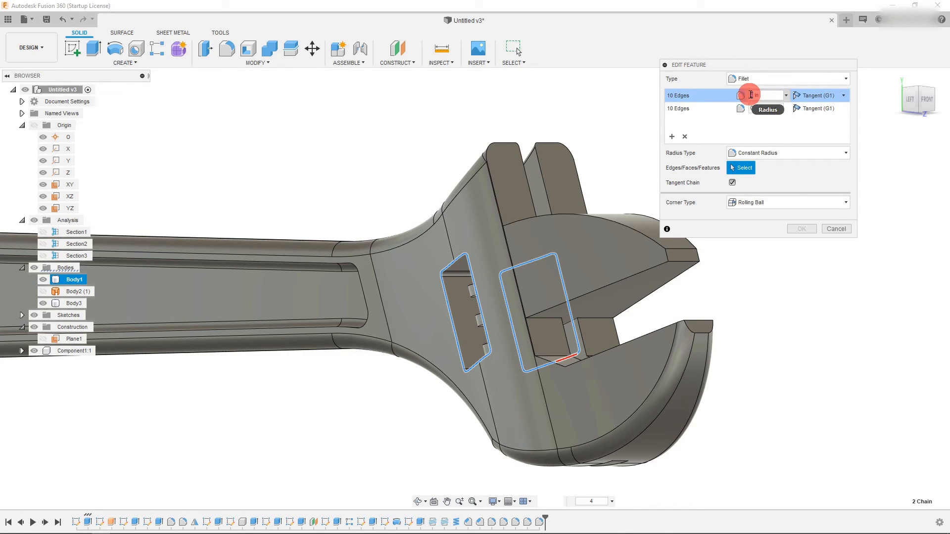
text(4)
click(759, 108)
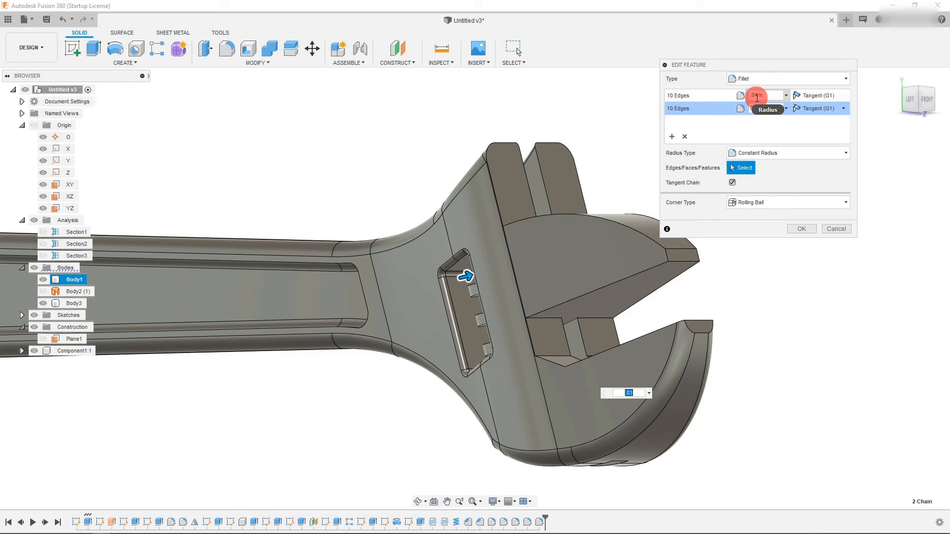
click(758, 108)
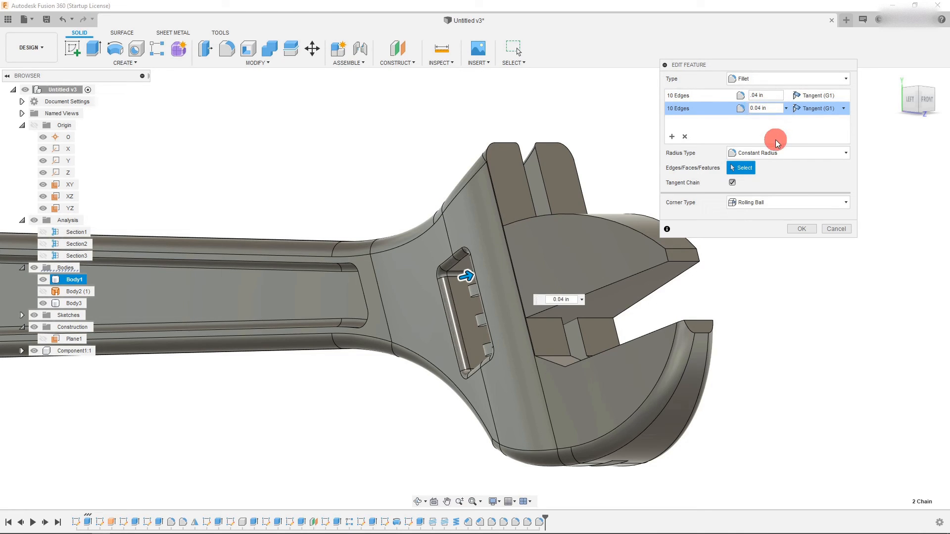
click(799, 230)
- Turn on component color cycling to distinguish the wrench's components
scroll(544, 321, down, 5)
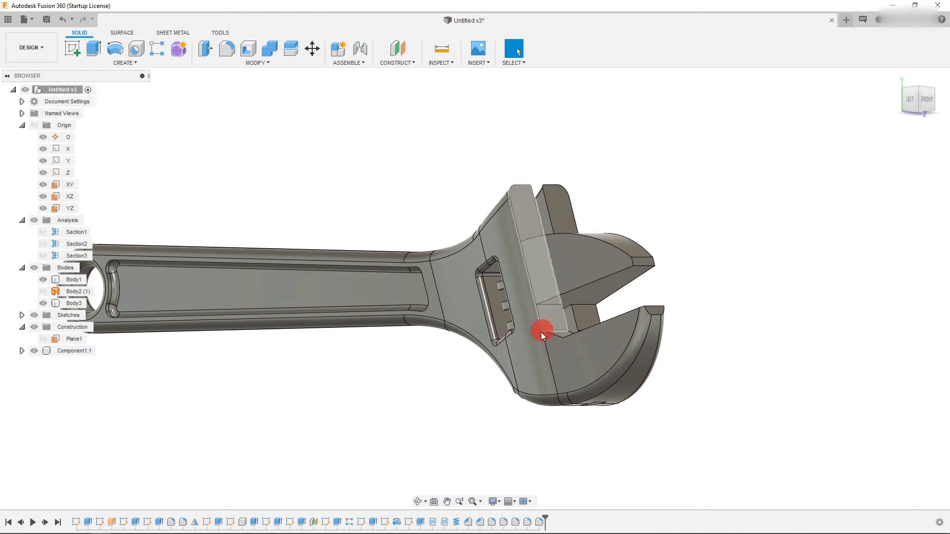
scroll(297, 342, up, 2)
click(418, 502)
drag(399, 389, 511, 351)
key(Escape)
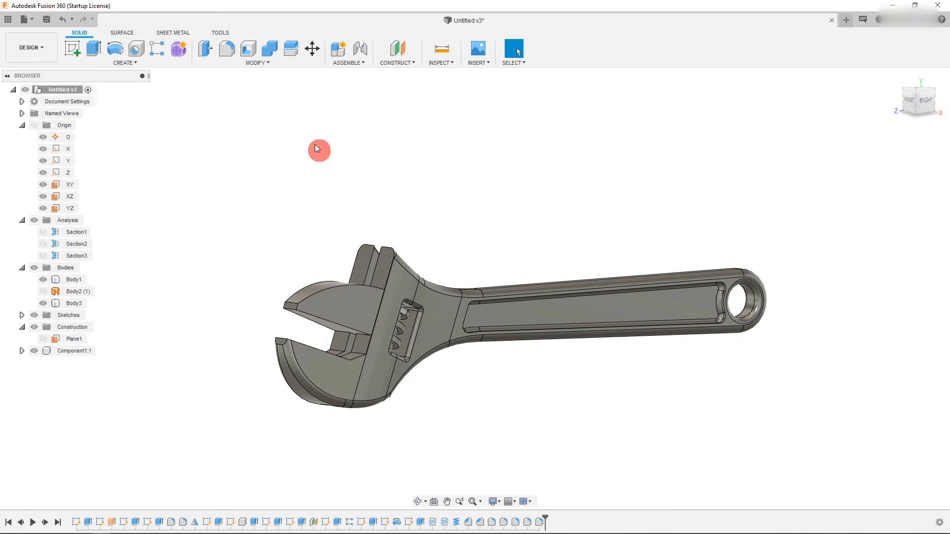
click(219, 33)
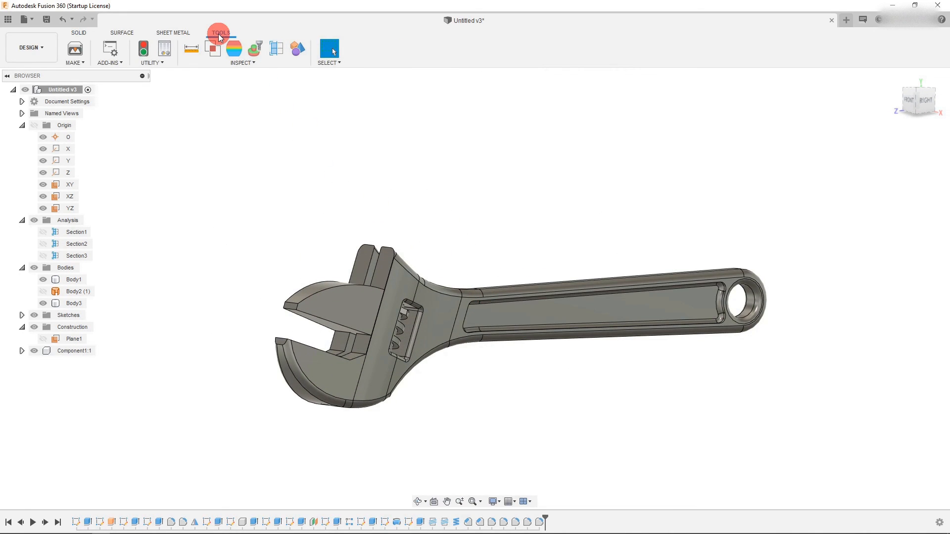
click(294, 49)
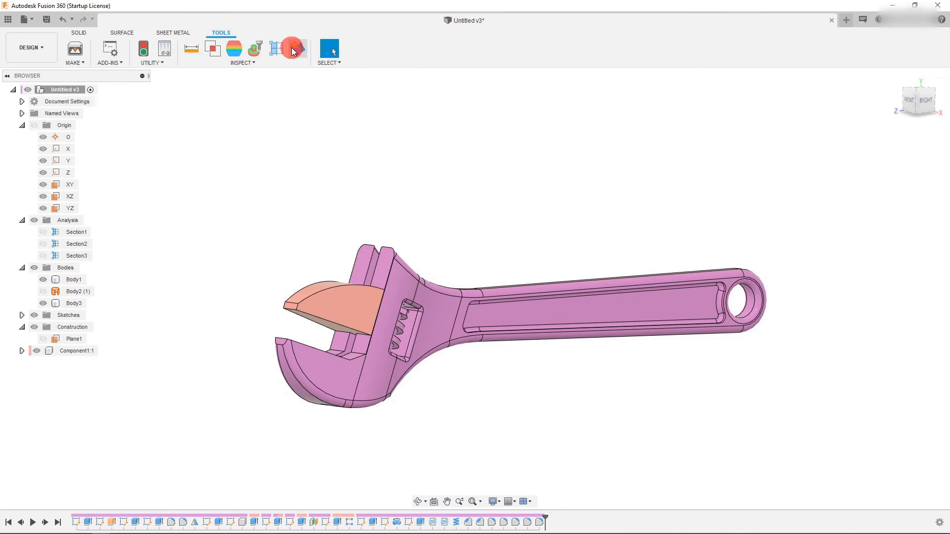
click(384, 335)
scroll(386, 334, up, 3)
key(Escape)
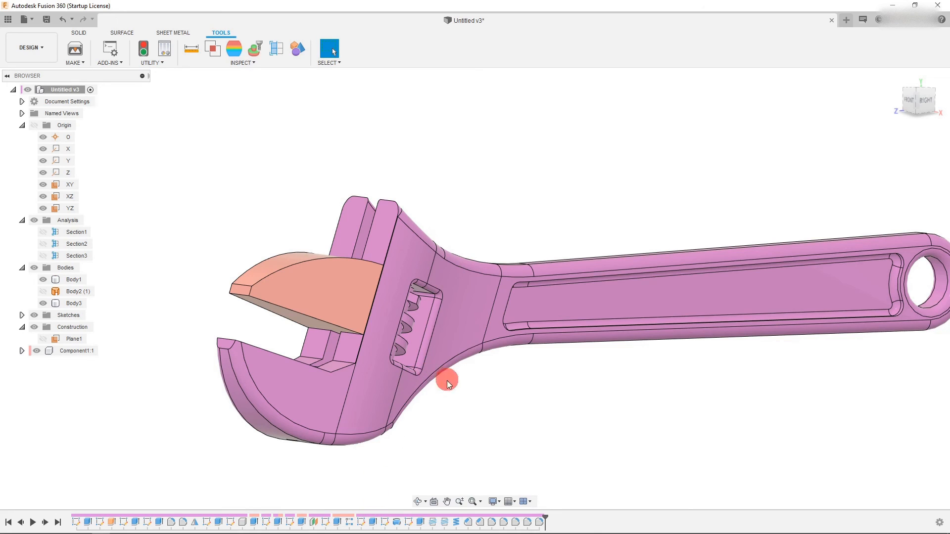
- Orbit and zoom around the wrench head to inspect the worm window and filleted edges
scroll(359, 451, down, 1)
click(418, 501)
drag(499, 396, 543, 393)
click(543, 394)
scroll(543, 394, down, 3)
scroll(276, 218, up, 3)
scroll(461, 226, down, 2)
scroll(625, 208, up, 2)
key(Escape)
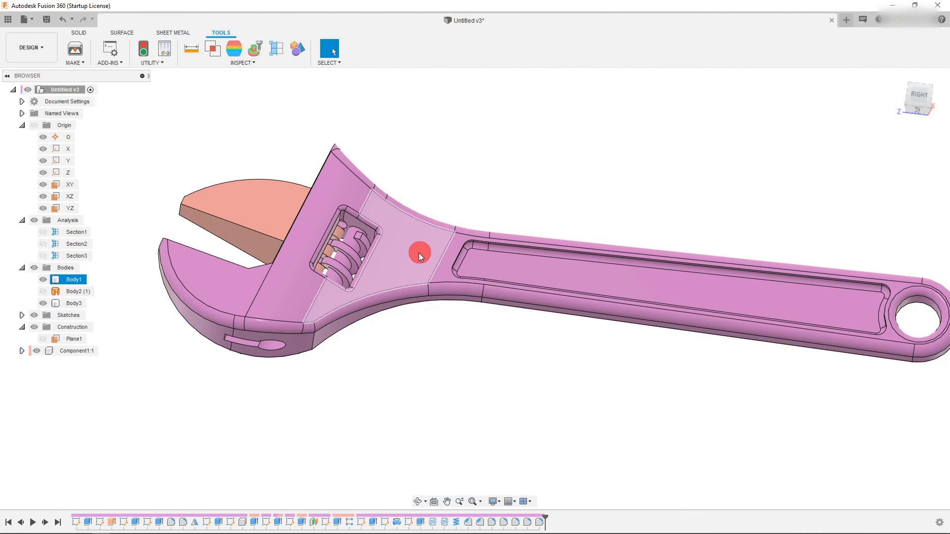
scroll(332, 289, down, 3)
scroll(505, 271, up, 2)
- Open Appearance for Body1 and apply an aluminum appearance from the Metal library to the wrench body
click(64, 281)
right_click(65, 281)
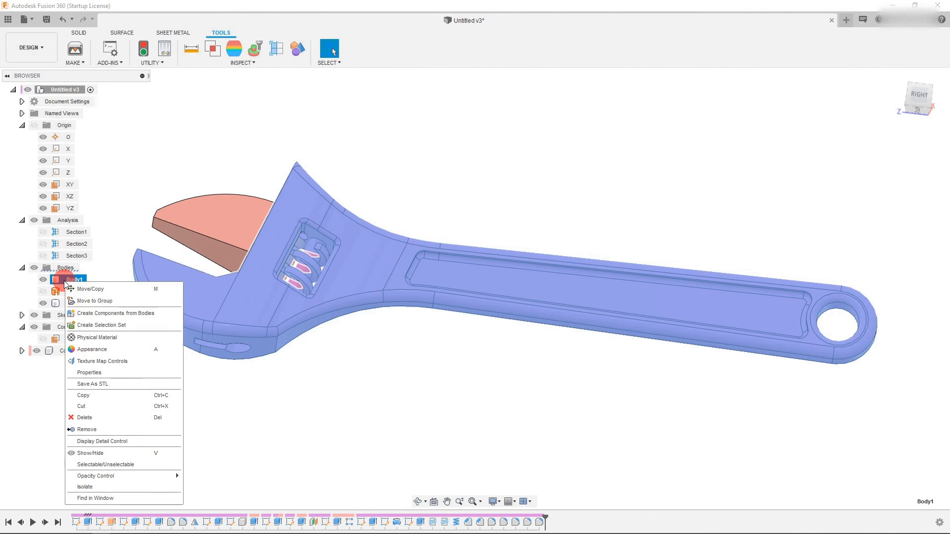
click(111, 349)
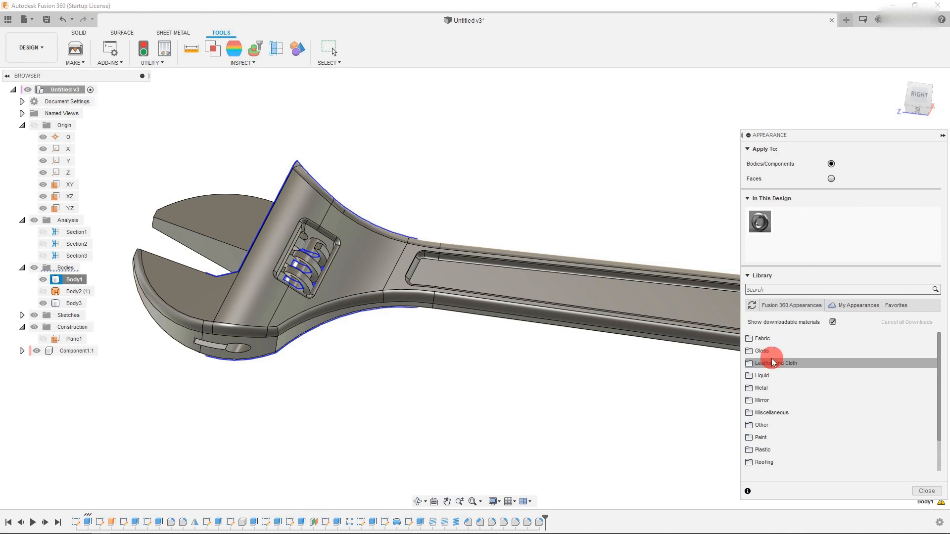
click(801, 388)
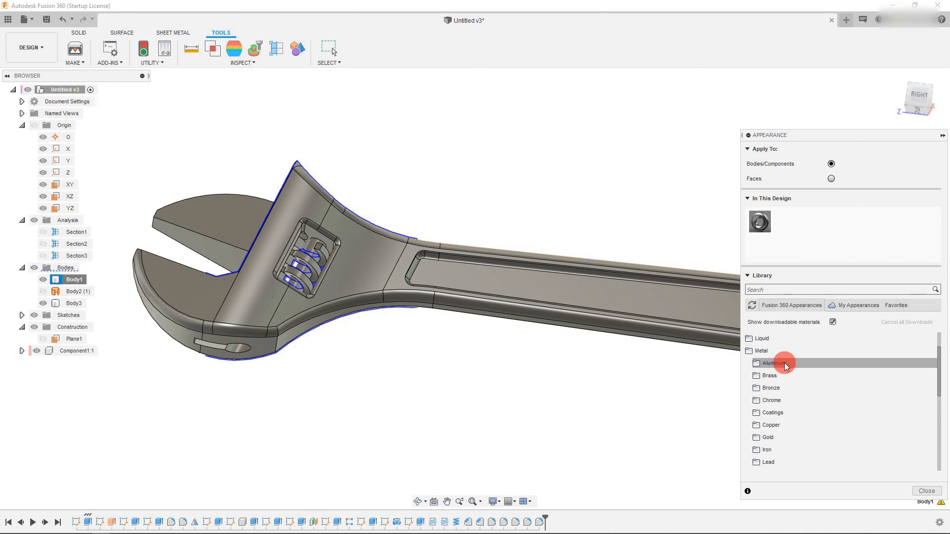
click(784, 363)
scroll(794, 391, down, 3)
drag(813, 411, 608, 312)
scroll(595, 405, down, 1)
scroll(367, 238, up, 2)
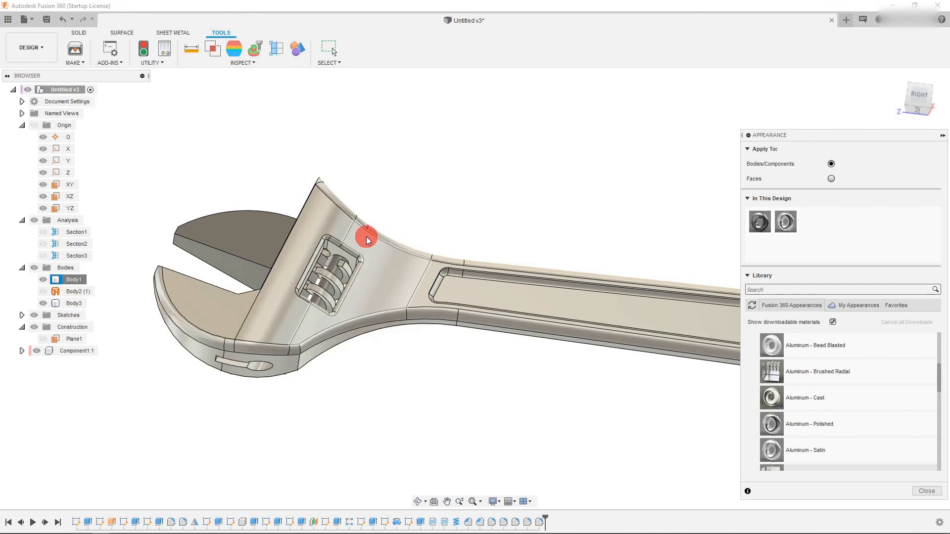
- Apply another aluminum appearance from the library to the upper movable jaw
scroll(813, 378, down, 10)
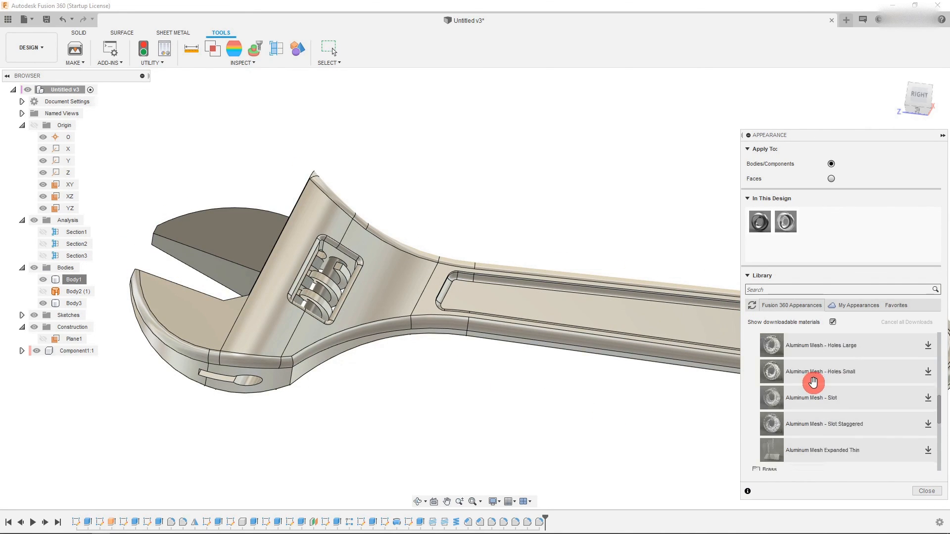
scroll(816, 379, up, 5)
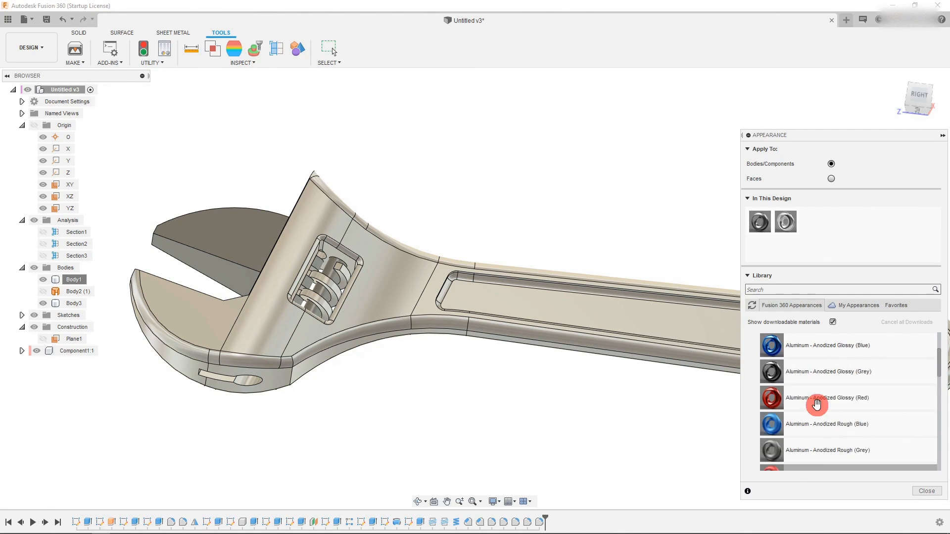
drag(823, 424, 231, 248)
- Apply the Aluminum - Bead Blasted appearance to the worm inside the window
scroll(353, 425, down, 4)
scroll(711, 429, up, 1)
scroll(309, 330, up, 8)
scroll(499, 315, down, 2)
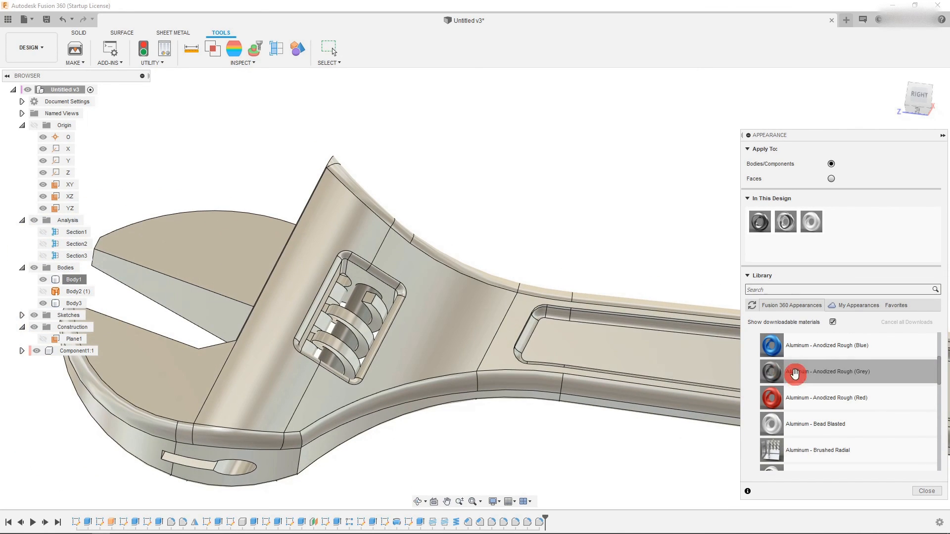
drag(882, 424, 352, 299)
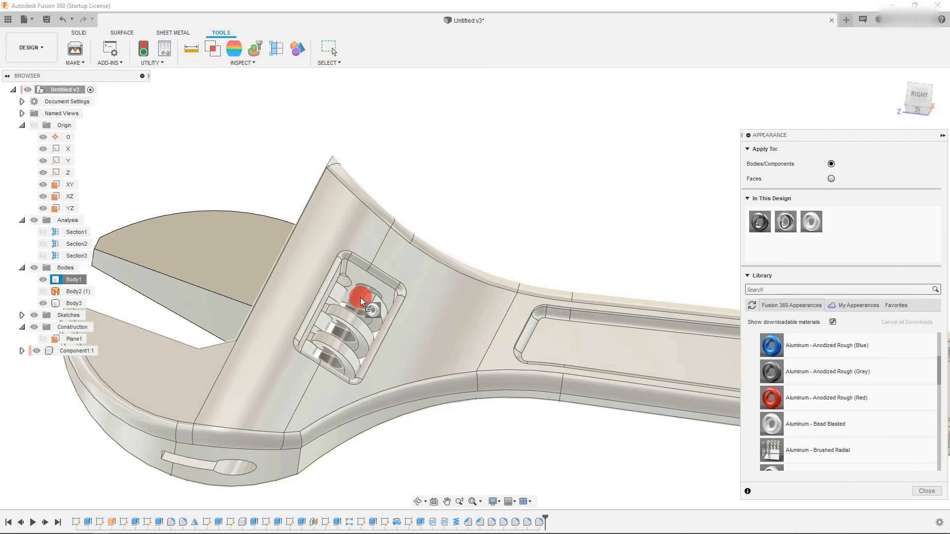
- Inspect the finished wrench from the standard right, front and left views
scroll(453, 361, down, 2)
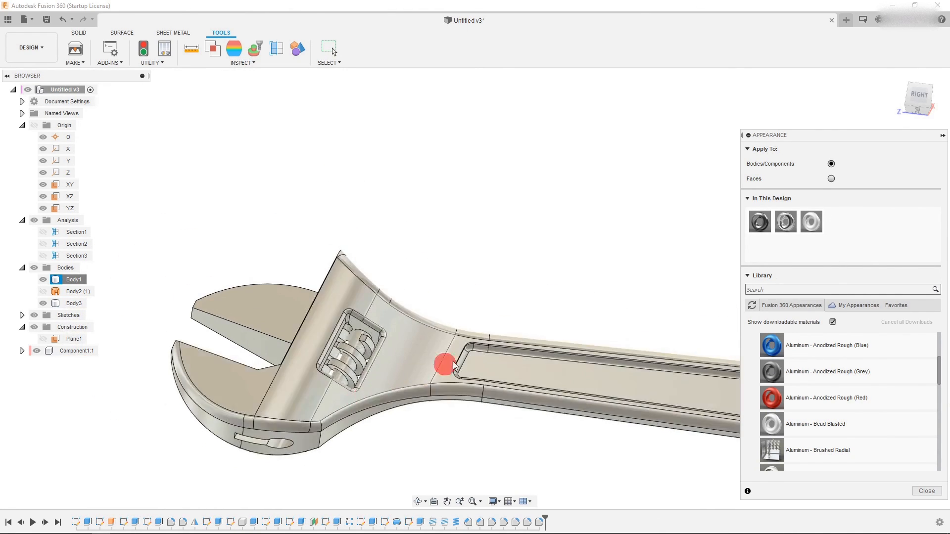
click(908, 98)
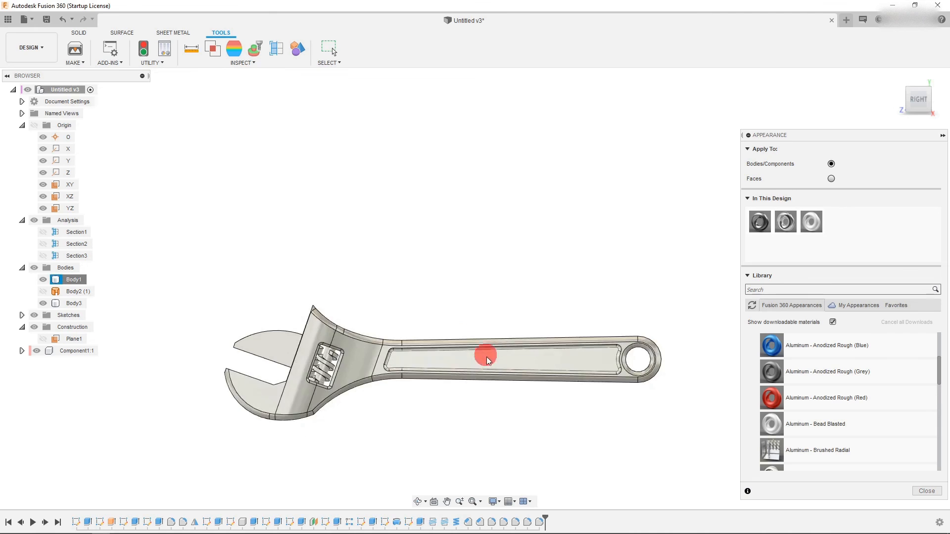
scroll(479, 405, down, 1)
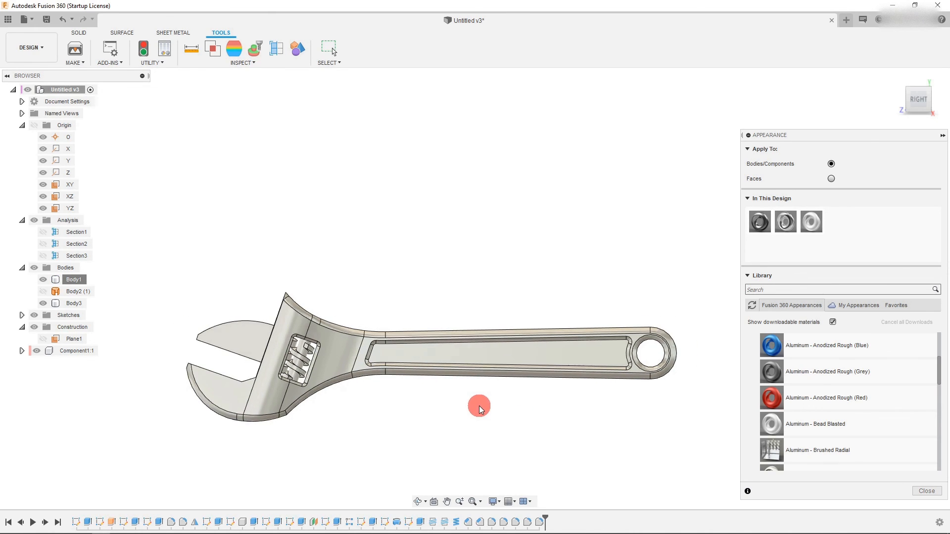
click(903, 102)
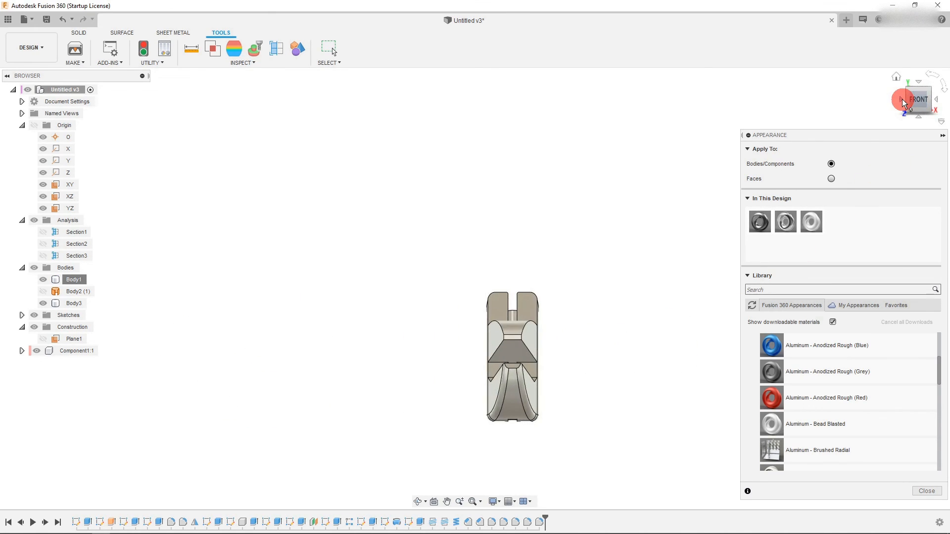
click(902, 100)
scroll(388, 277, down, 4)
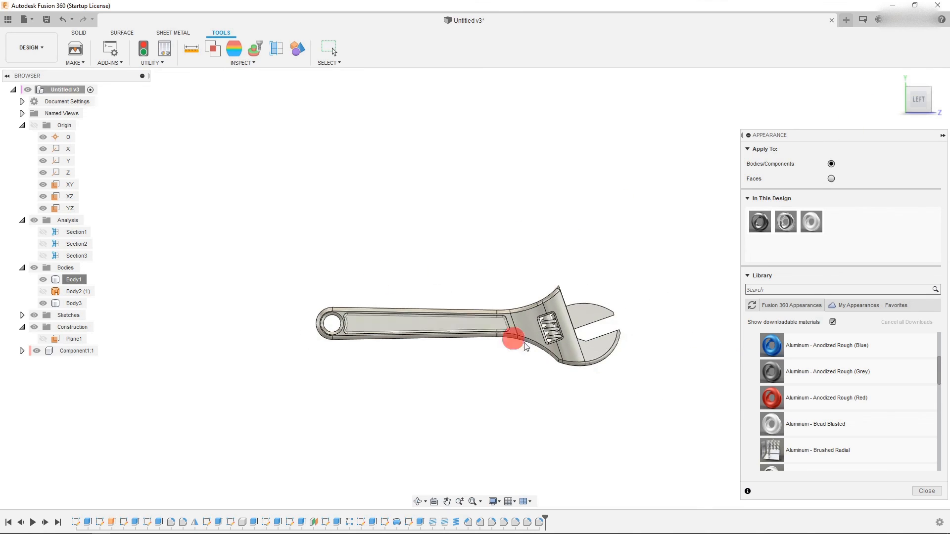
scroll(568, 351, up, 4)
scroll(438, 368, up, 1)
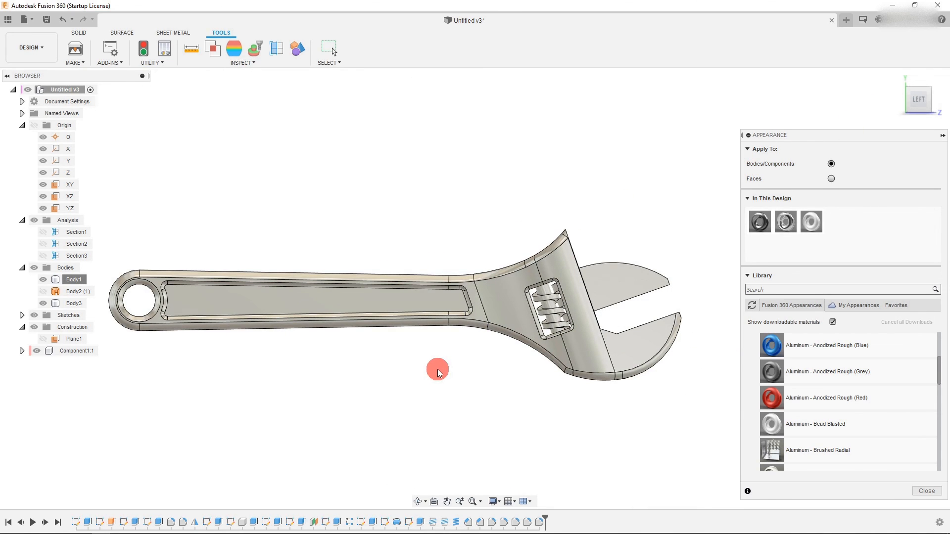